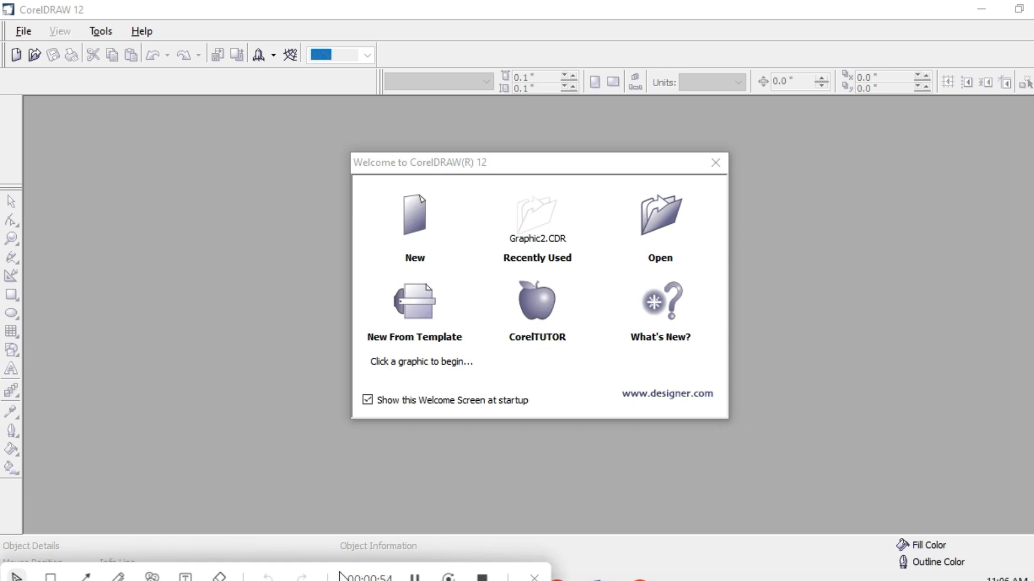
# Create a new blank document from the welcome screen
pyautogui.moveTo(359, 567); pyautogui.dragTo(366, 577)
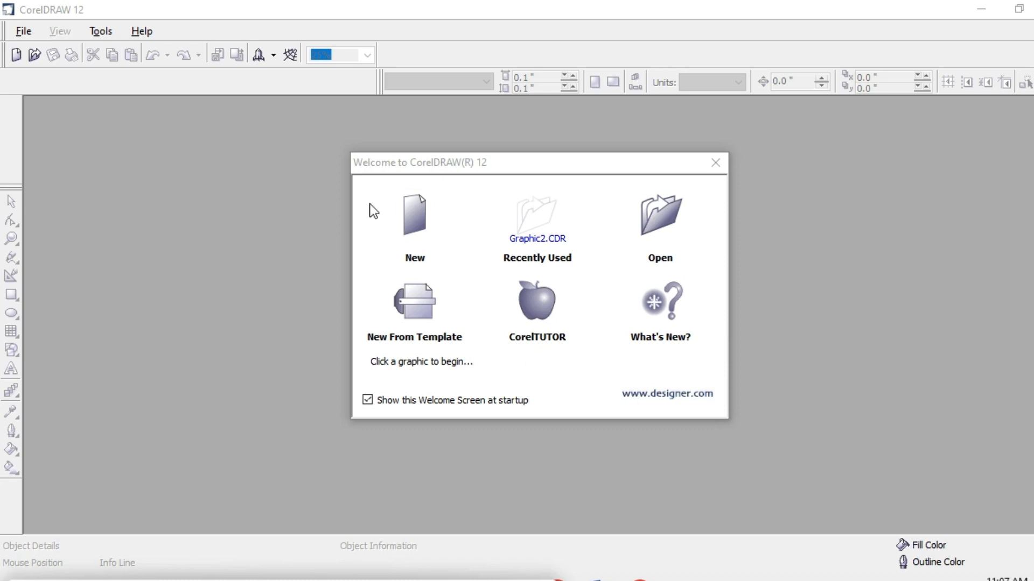
pyautogui.click(417, 233)
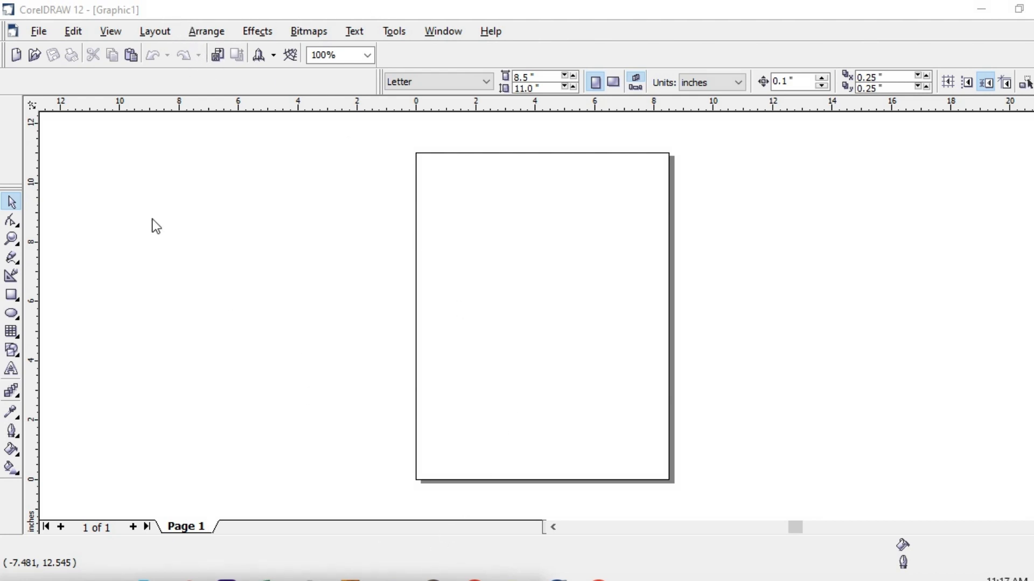
pyautogui.click(70, 580)
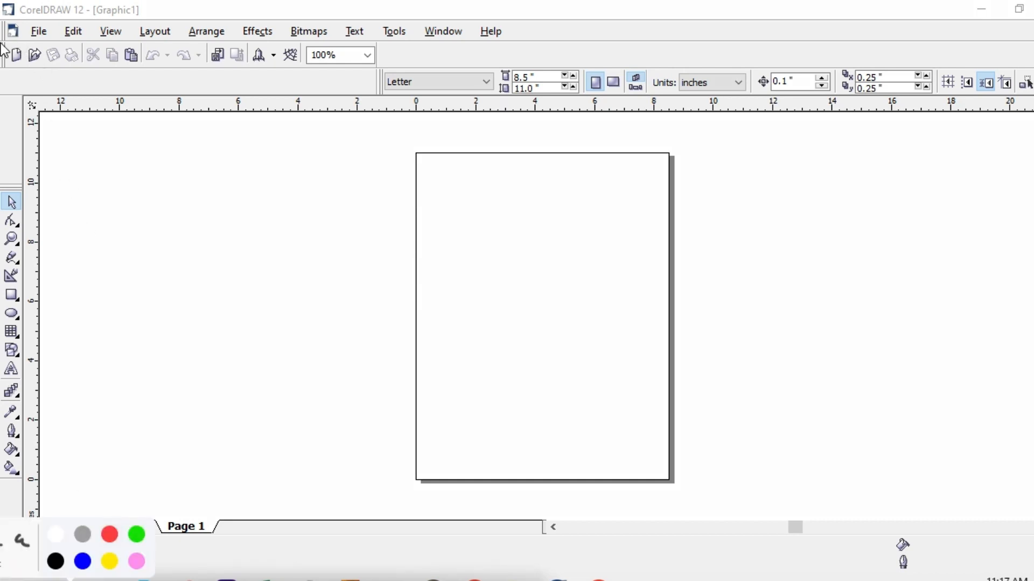
pyautogui.moveTo(2, 41); pyautogui.dragTo(381, 67)
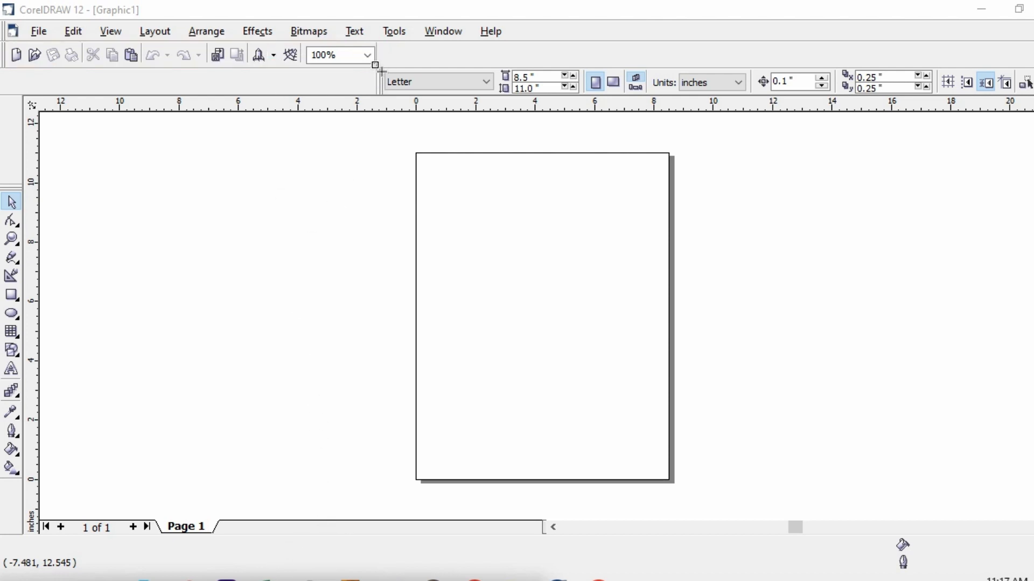
pyautogui.moveTo(378, 71)
pyautogui.mouseDown()
pyautogui.moveTo(539, 93)
pyautogui.moveTo(1020, 88)
pyautogui.moveTo(1033, 98)
pyautogui.mouseUp()
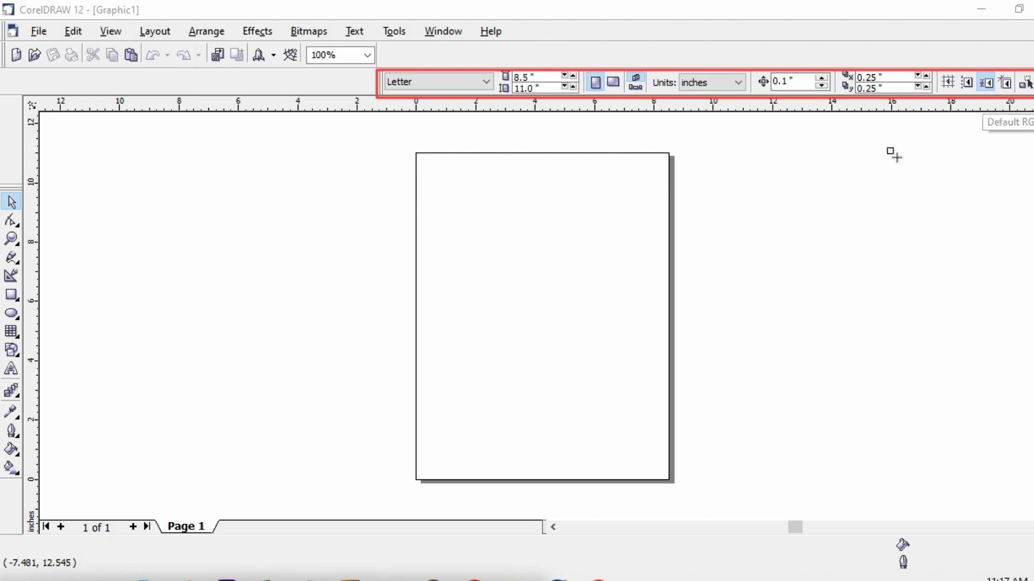
pyautogui.press('Escape')
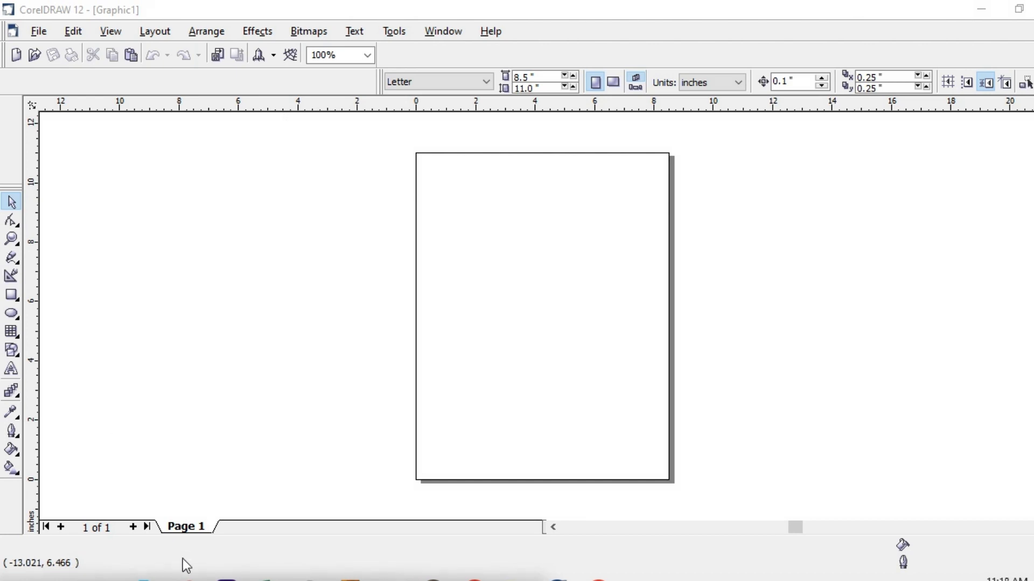
pyautogui.click(70, 580)
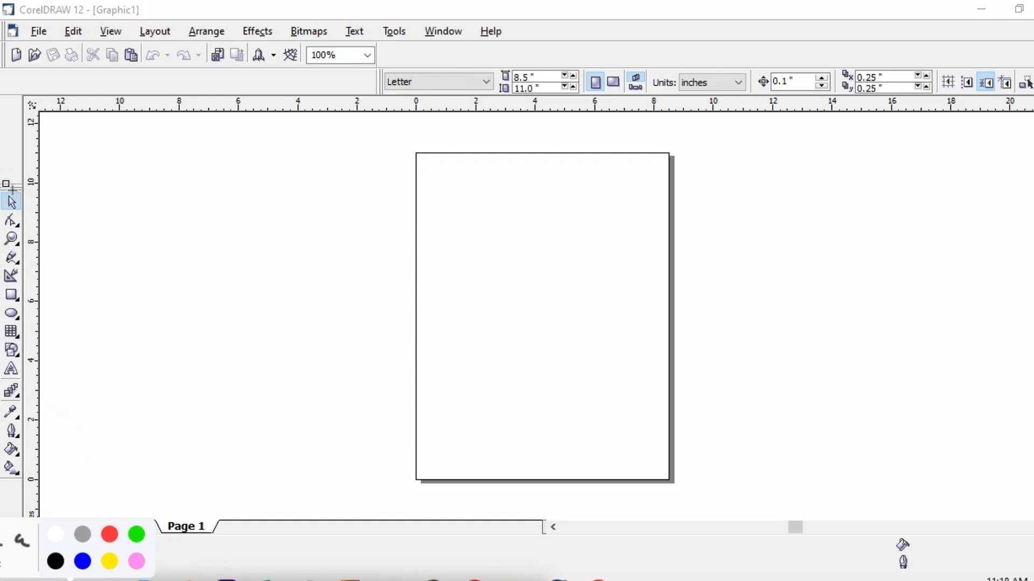
pyautogui.moveTo(25, 192)
pyautogui.mouseDown()
pyautogui.moveTo(2, 203)
pyautogui.moveTo(2, 482)
pyautogui.mouseUp()
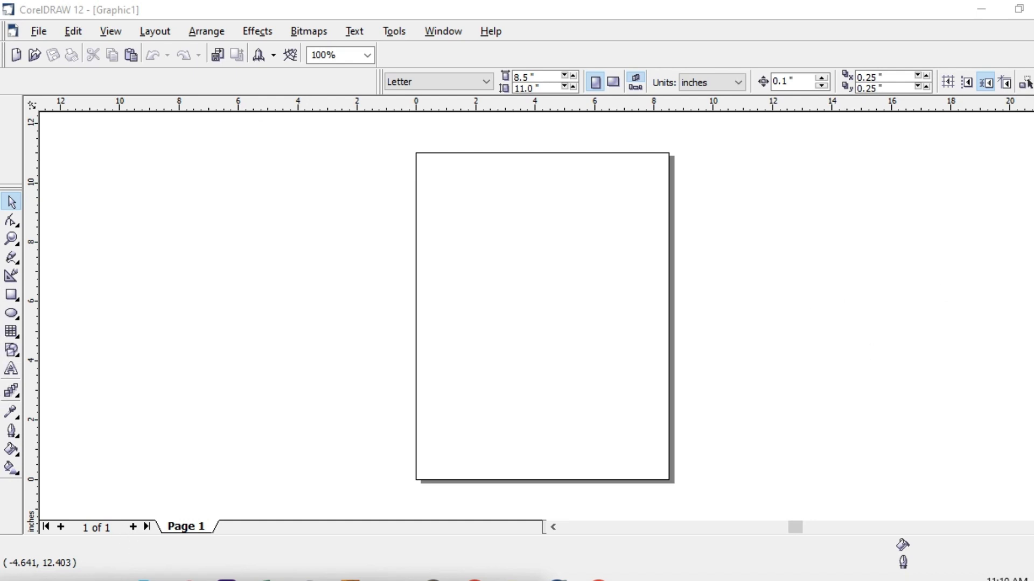
pyautogui.click(70, 580)
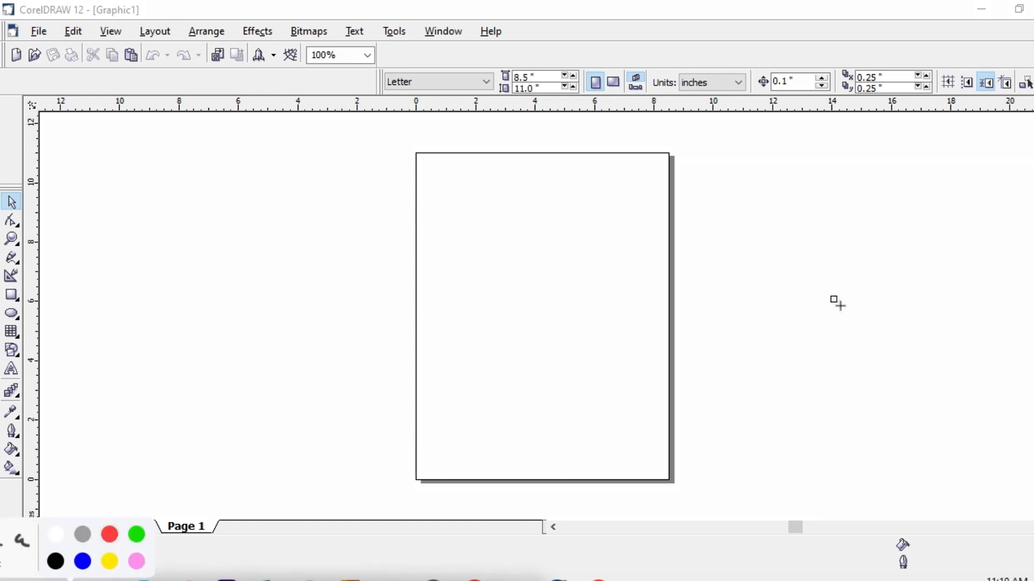
pyautogui.click(4, 160)
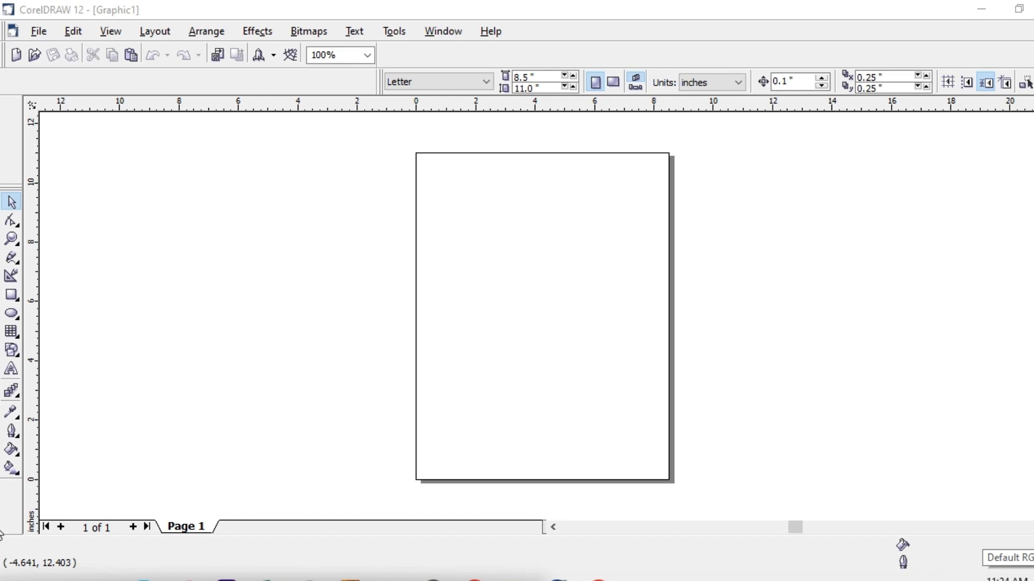
pyautogui.press('XF86MonBrightnessUp')
pyautogui.press('XF86MonBrightnessUp')
pyautogui.press('XF86MonBrightnessUp')
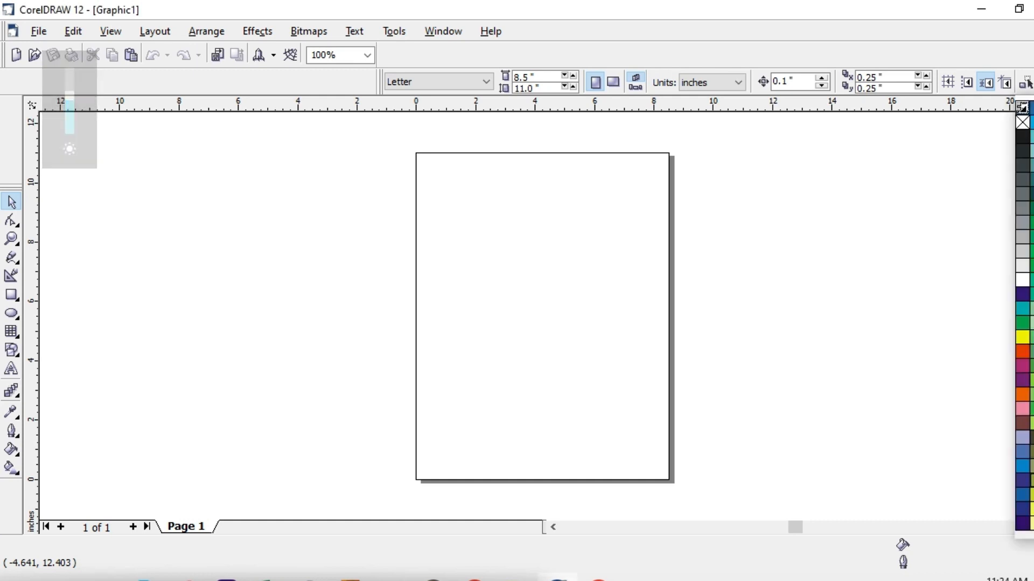
pyautogui.press('XF86MonBrightnessUp')
pyautogui.press('XF86MonBrightnessUp')
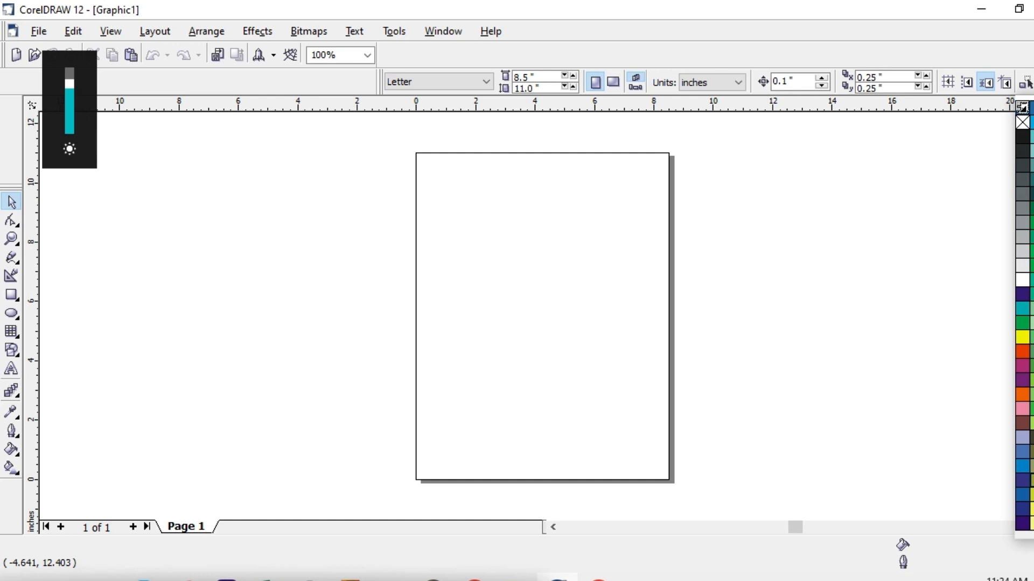
pyautogui.press('XF86MonBrightnessUp')
pyautogui.press('XF86MonBrightnessUp')
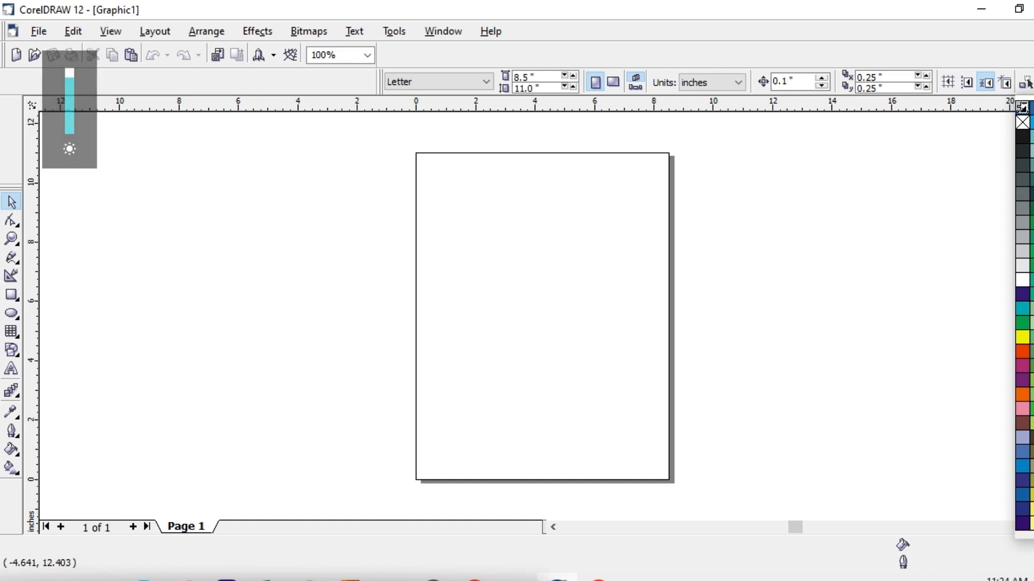
pyautogui.click(999, 505)
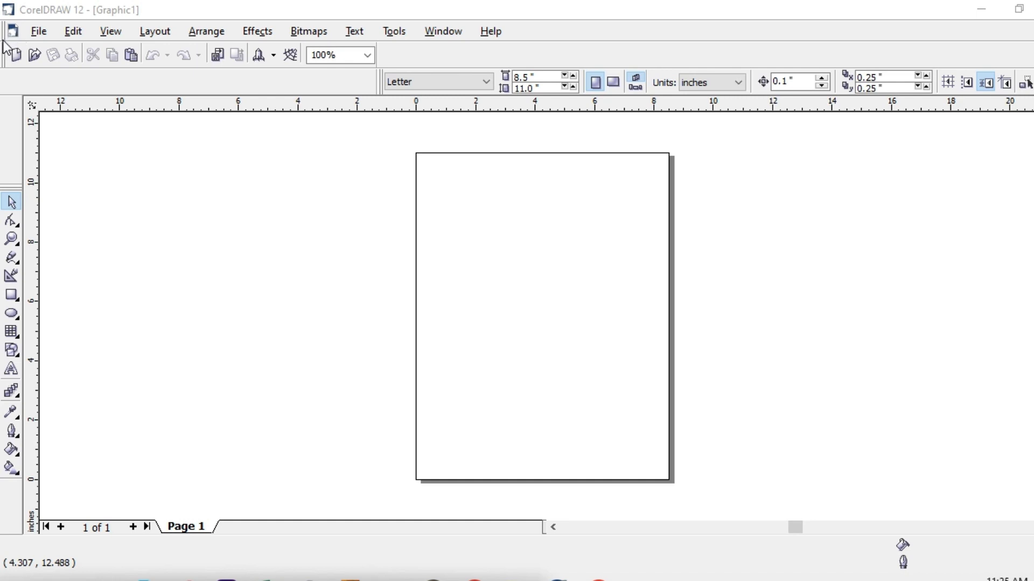
# Float the Standard toolbar and the property bar, and dock both back in one row beneath the menu bar
pyautogui.moveTo(5, 57); pyautogui.dragTo(56, 160)
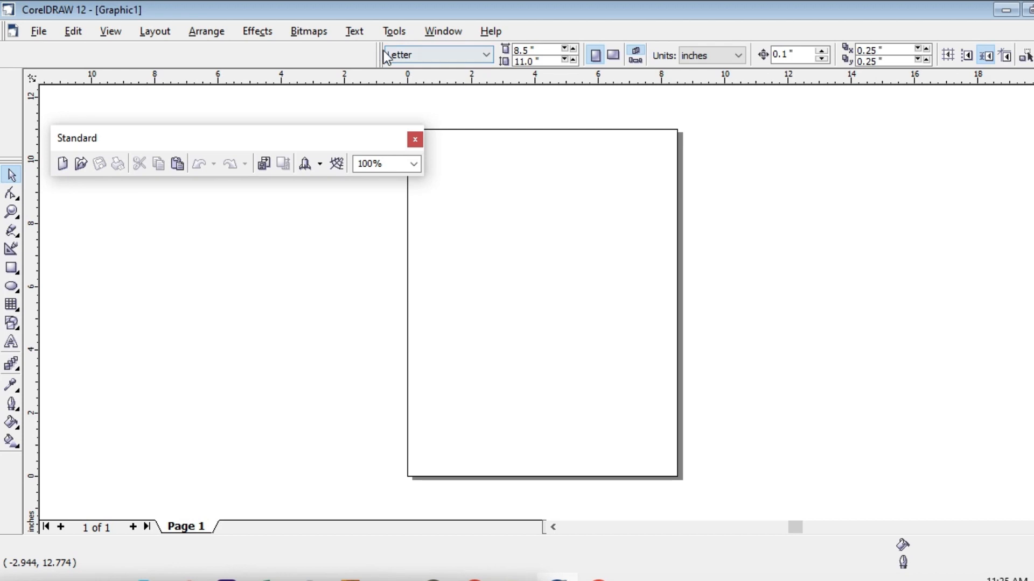
pyautogui.moveTo(380, 54); pyautogui.dragTo(359, 216)
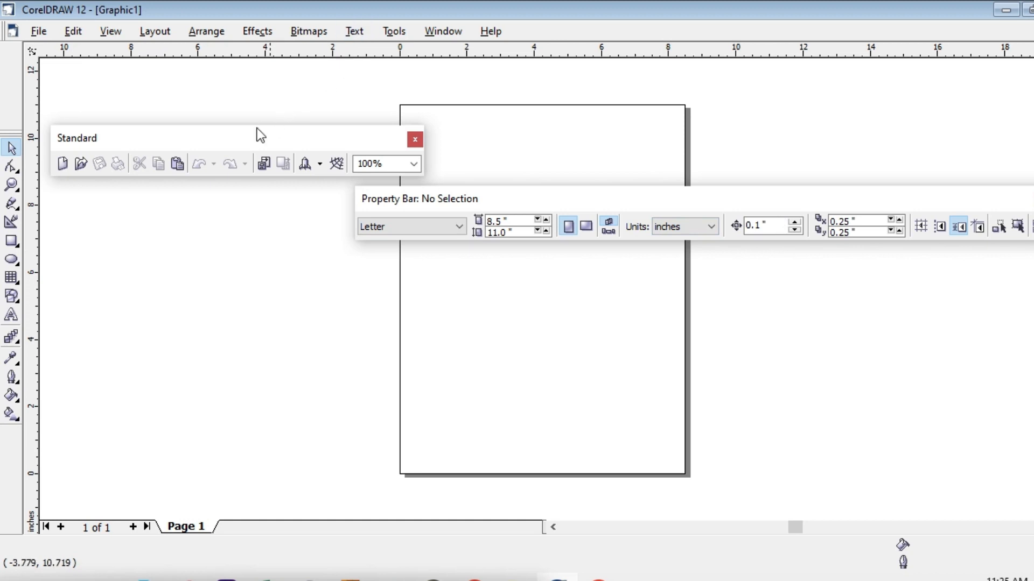
pyautogui.moveTo(231, 141); pyautogui.dragTo(211, 48)
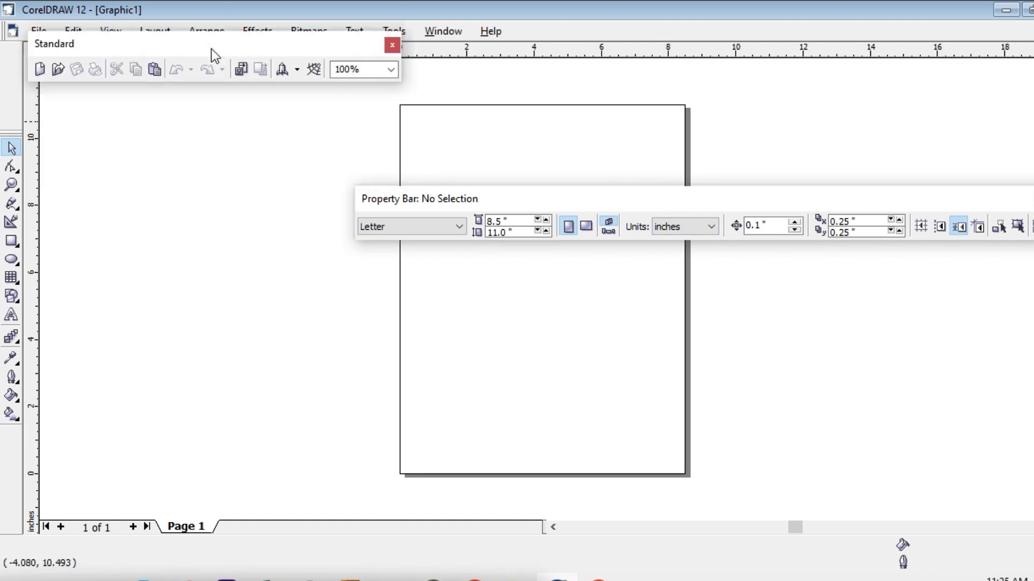
pyautogui.moveTo(115, 41); pyautogui.dragTo(99, 22)
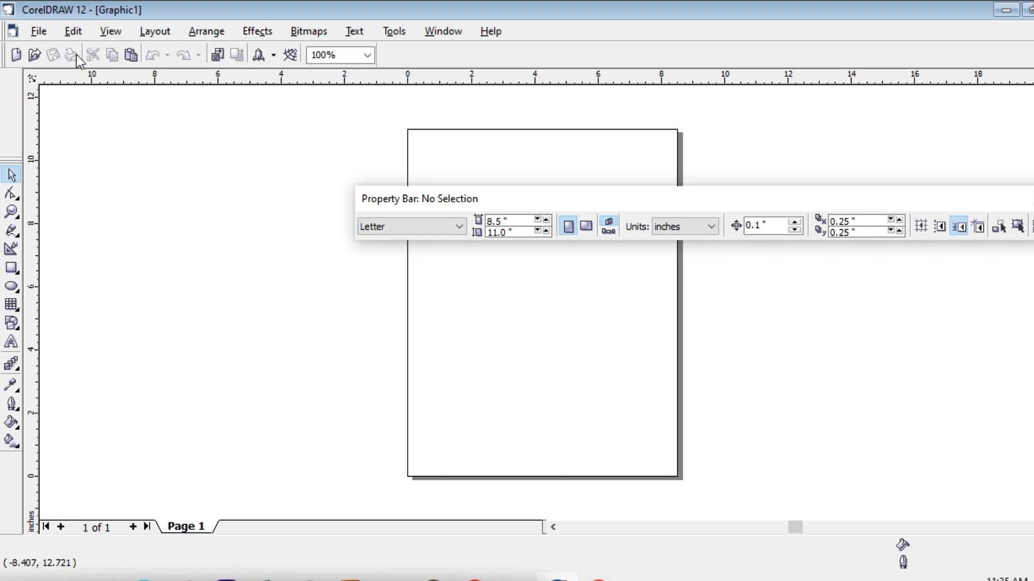
pyautogui.moveTo(567, 202)
pyautogui.mouseDown()
pyautogui.moveTo(560, 119)
pyautogui.moveTo(586, 44)
pyautogui.mouseUp()
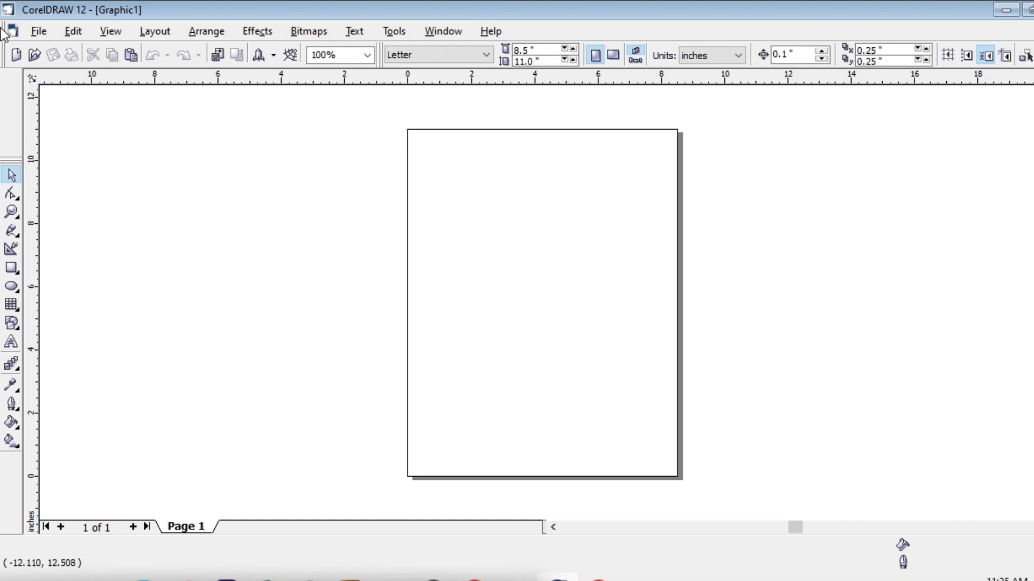
# Undock the menu bar and close it
pyautogui.moveTo(6, 53)
pyautogui.mouseDown()
pyautogui.moveTo(24, 66)
pyautogui.moveTo(53, 143)
pyautogui.mouseUp()
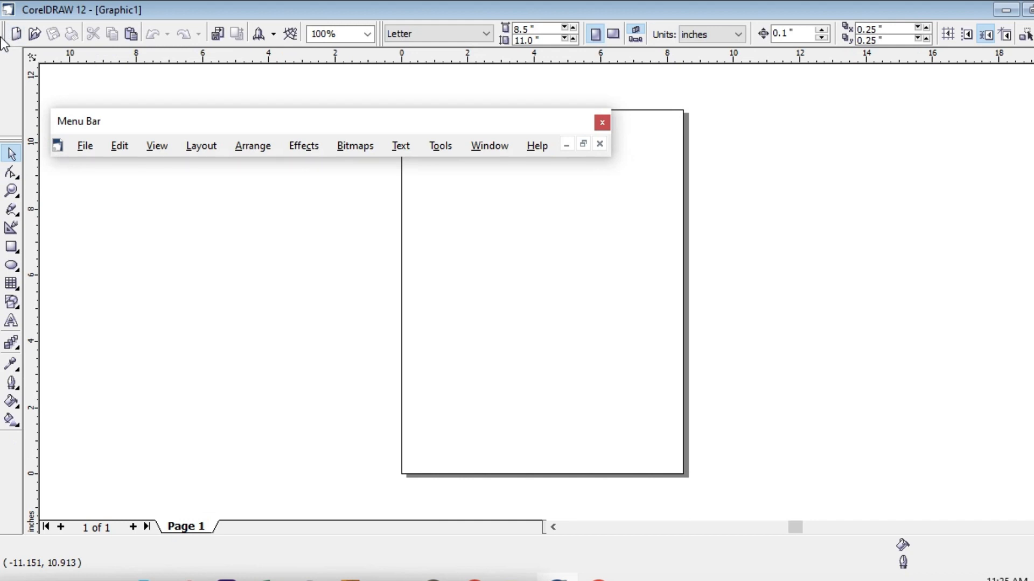
pyautogui.click(602, 123)
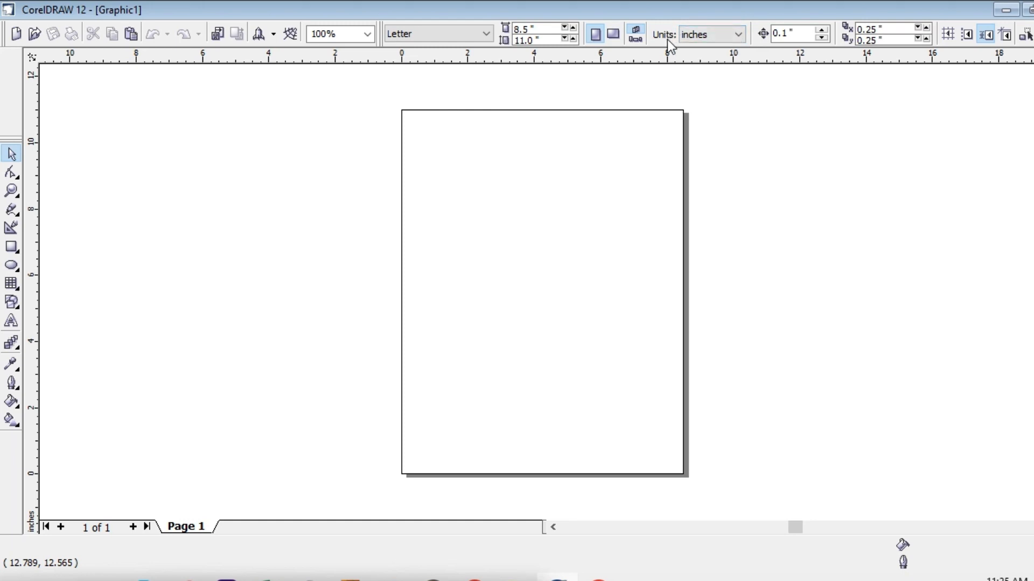
# Dock the property bar in its own row directly beneath the Standard toolbar
pyautogui.moveTo(383, 36); pyautogui.dragTo(31, 67)
pyautogui.moveTo(20, 57); pyautogui.dragTo(19, 61)
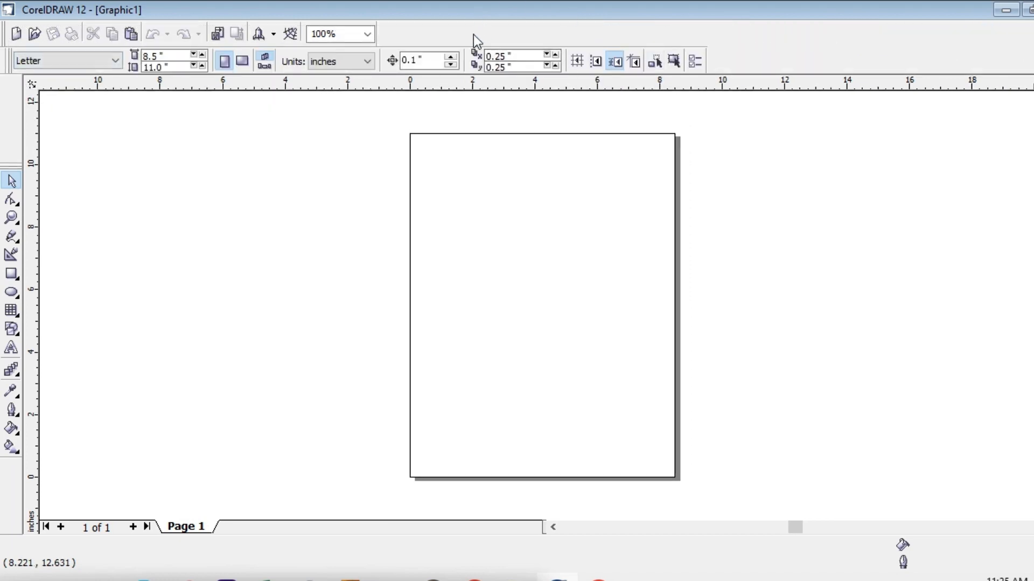
# Show the Menu Bar again and dock it above the Standard toolbar
pyautogui.rightClick(471, 30)
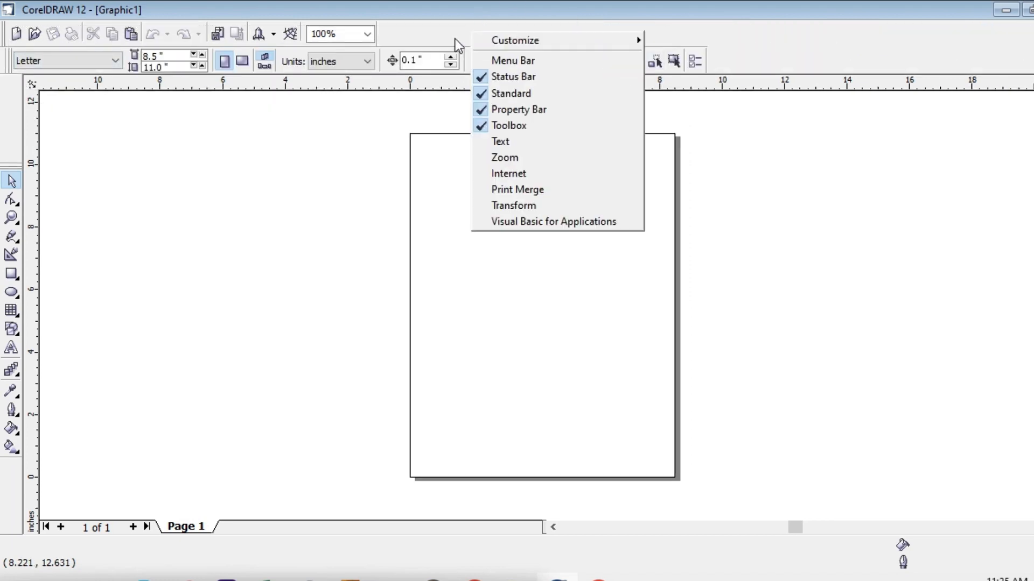
pyautogui.click(354, 120)
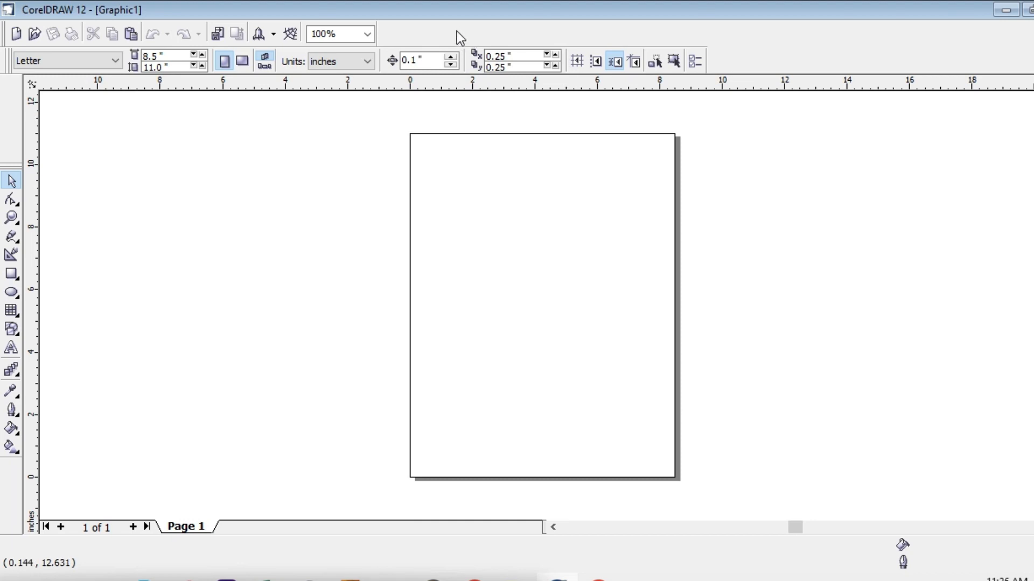
pyautogui.rightClick(491, 30)
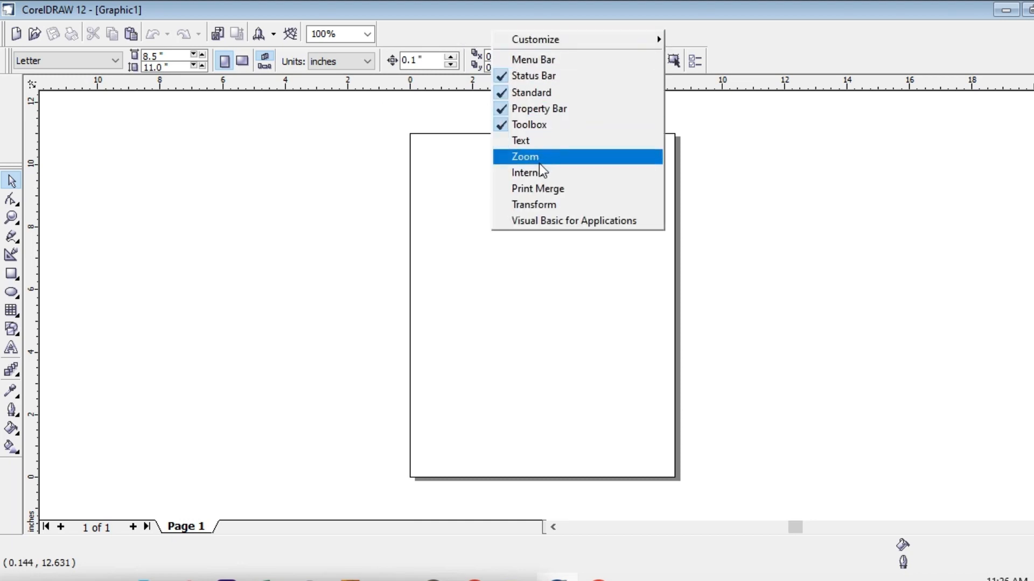
pyautogui.click(521, 61)
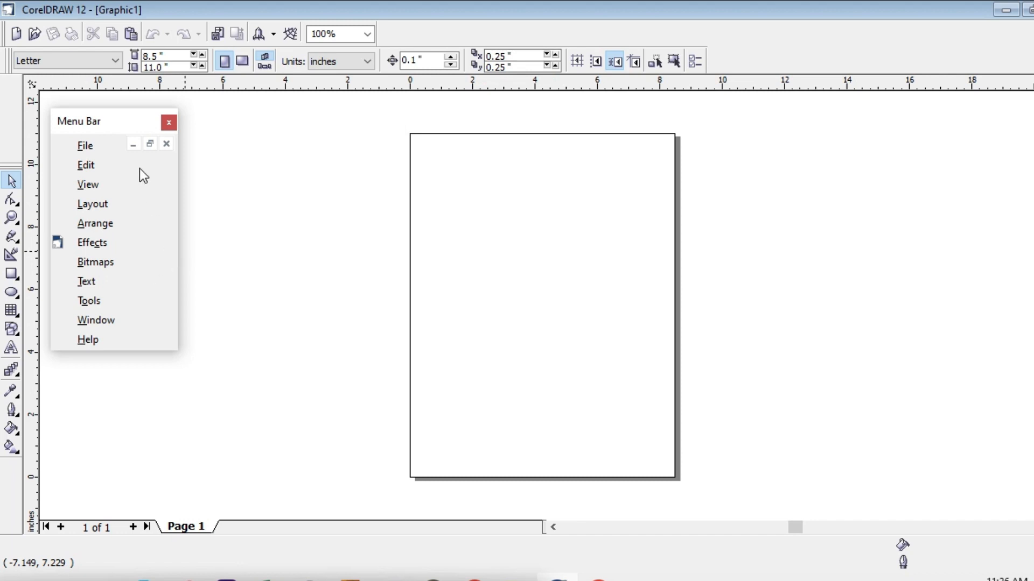
pyautogui.moveTo(112, 124); pyautogui.dragTo(65, 5)
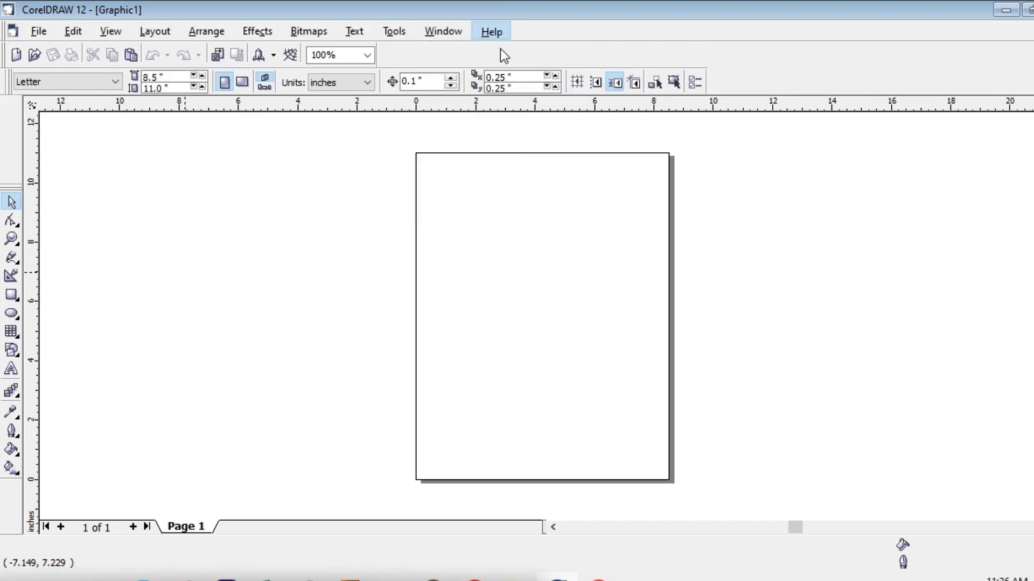
pyautogui.click(490, 31)
pyautogui.click(633, 44)
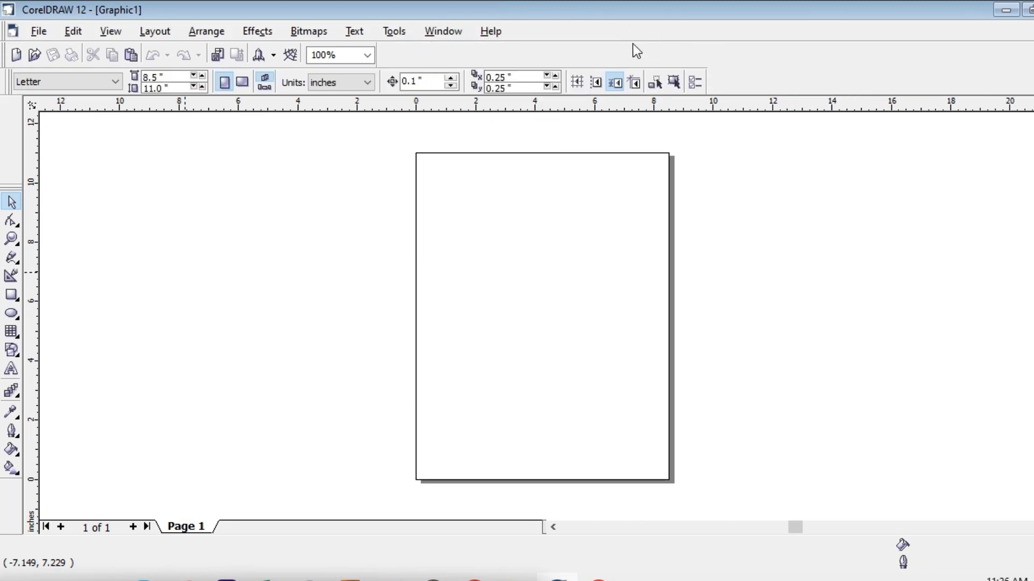
pyautogui.rightClick(607, 56)
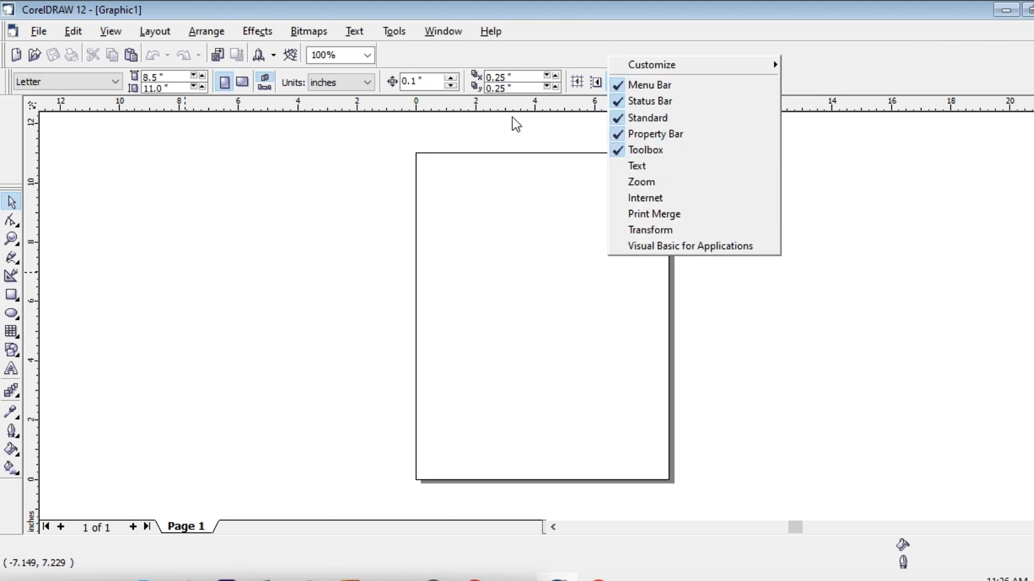
pyautogui.click(347, 153)
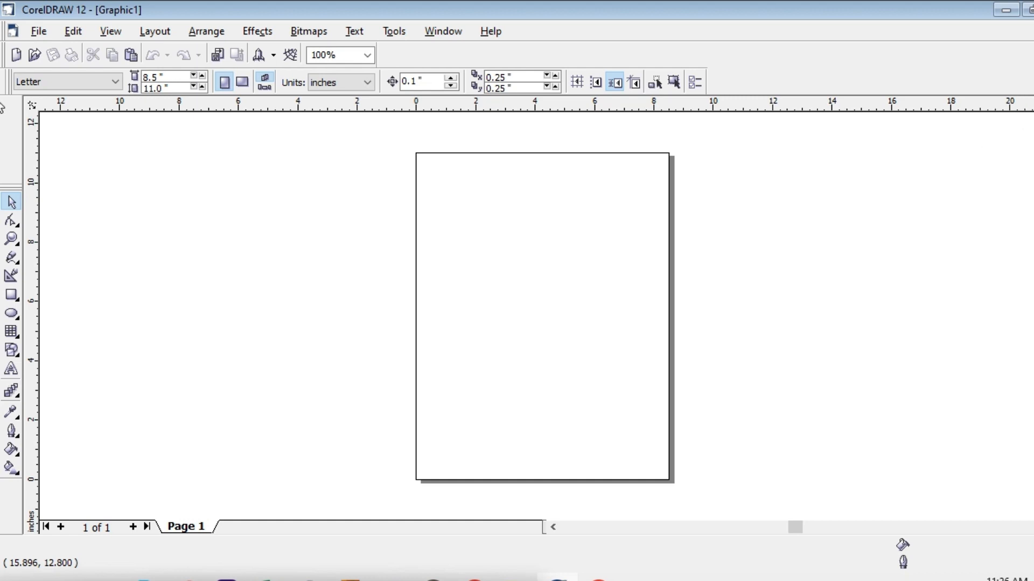
# Float the Default RGB palette, dock it beside the toolbox and above the menu bar, and return it to its original vertical dock
pyautogui.moveTo(1033, 116); pyautogui.dragTo(841, 225)
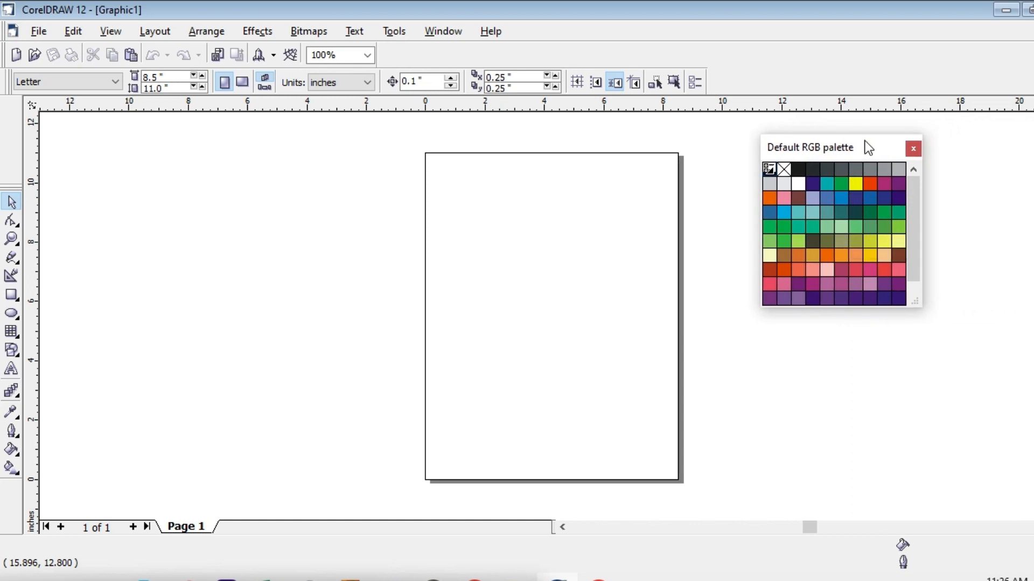
pyautogui.moveTo(865, 141); pyautogui.dragTo(3, 108)
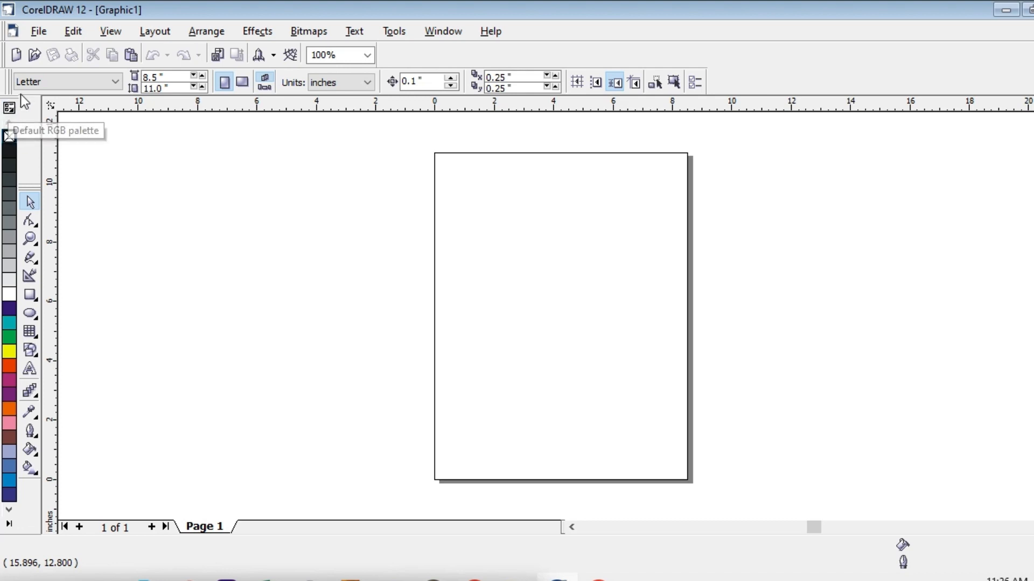
pyautogui.moveTo(8, 105); pyautogui.dragTo(448, 50)
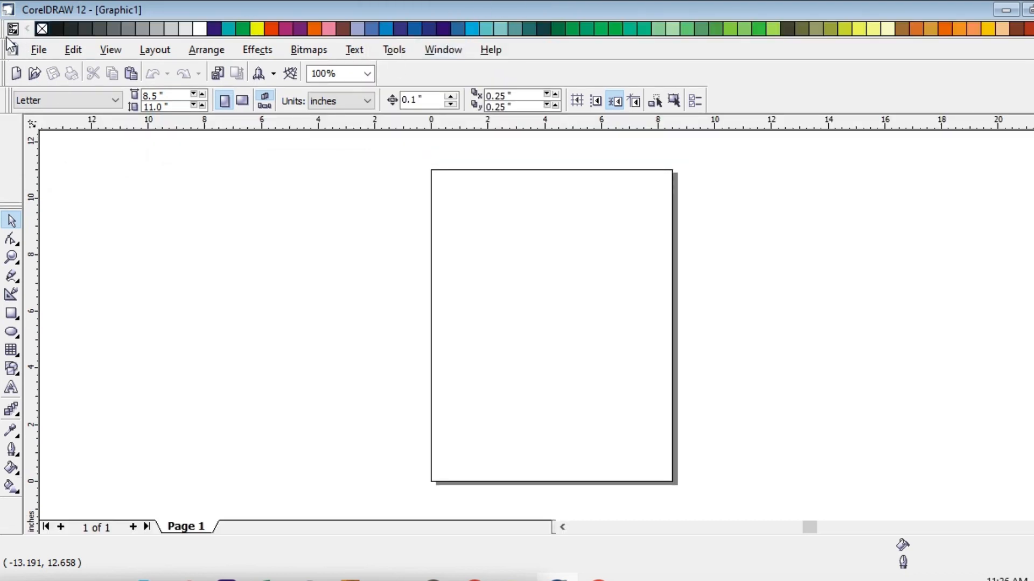
pyautogui.moveTo(2, 27); pyautogui.dragTo(1031, 243)
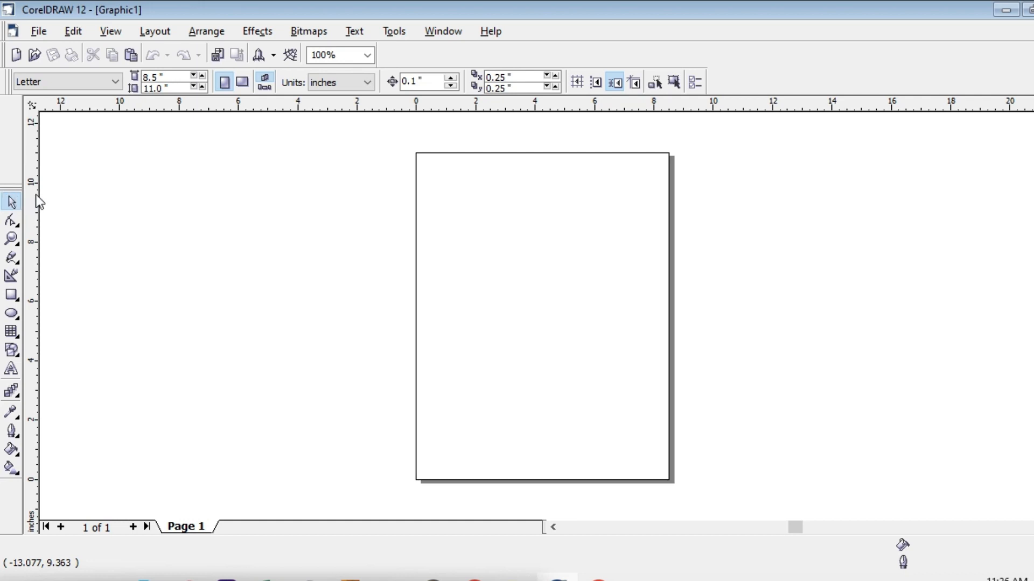
# Float the toolbox and dock it vertically again directly beneath the property bar
pyautogui.moveTo(9, 189); pyautogui.dragTo(101, 186)
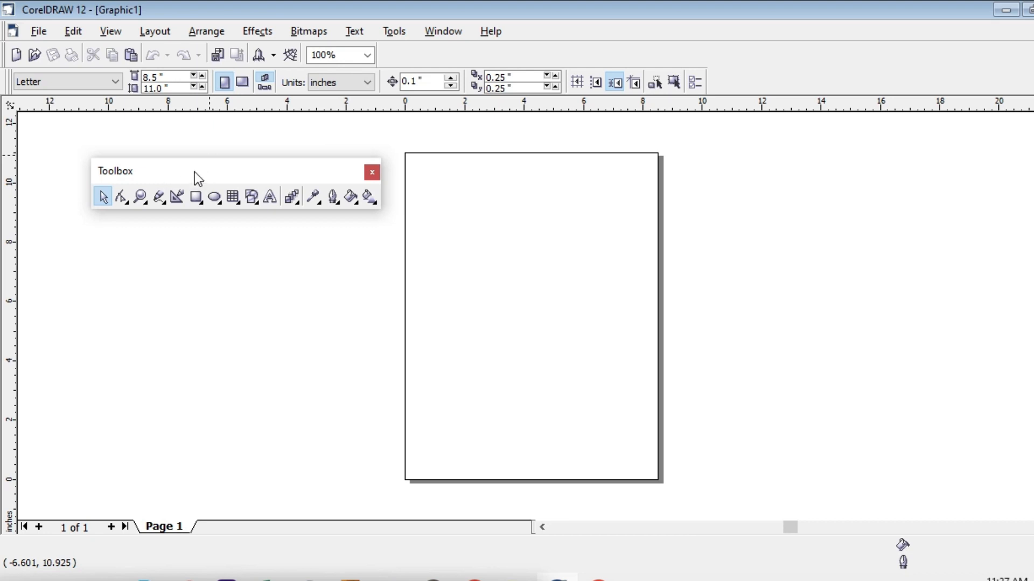
pyautogui.moveTo(200, 168); pyautogui.dragTo(13, 102)
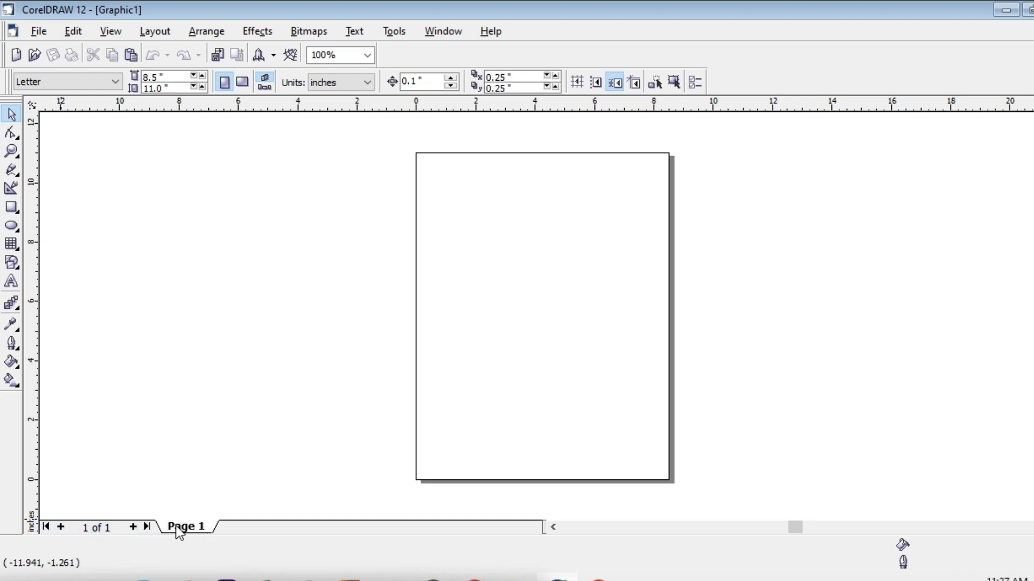
# Add five new pages after Page 1
pyautogui.click(133, 527)
pyautogui.click(133, 527)
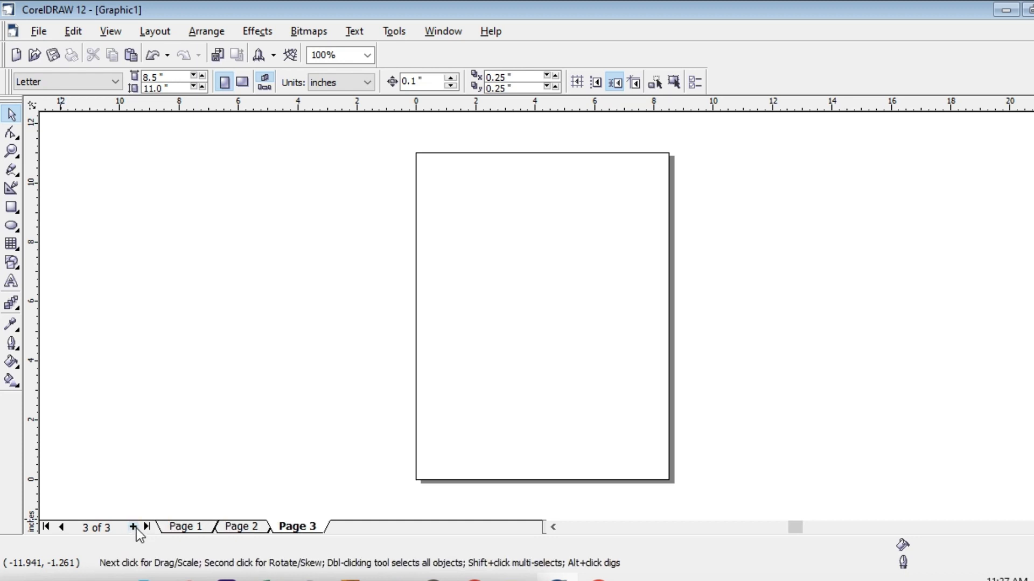
pyautogui.click(133, 527)
pyautogui.click(133, 527)
pyautogui.click(133, 527)
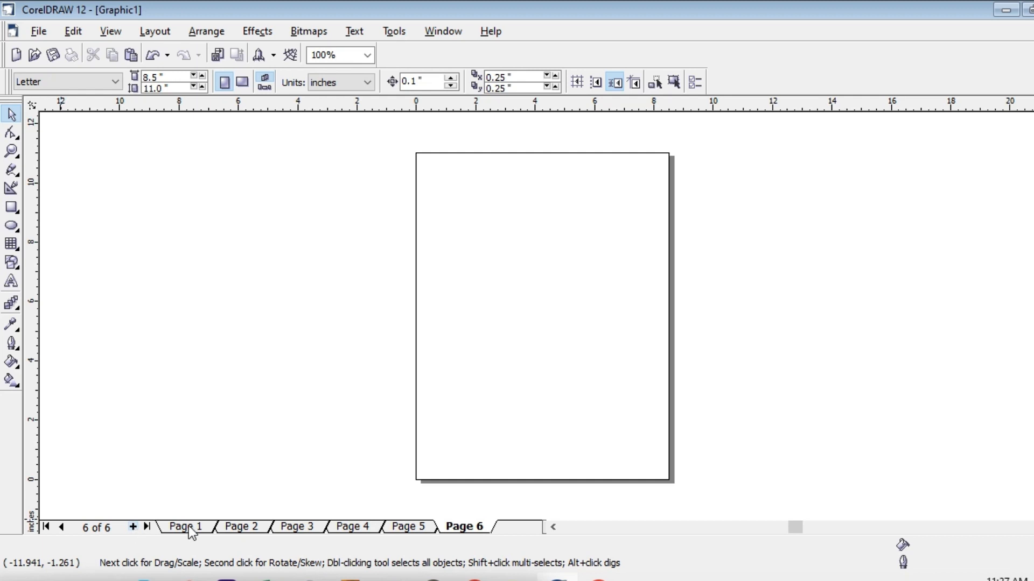
# Rename Page 6 as logo
pyautogui.rightClick(476, 531)
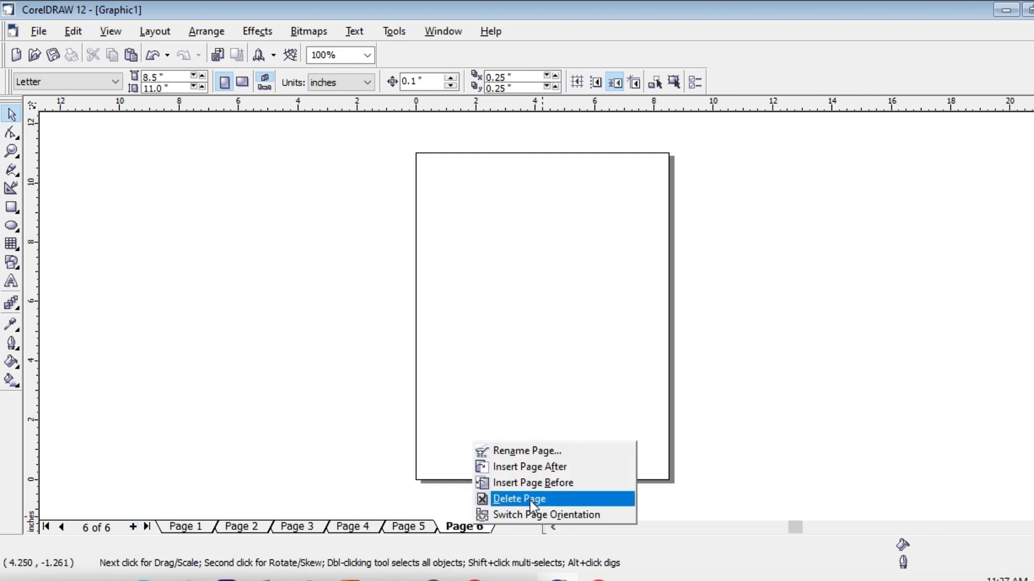
pyautogui.click(551, 454)
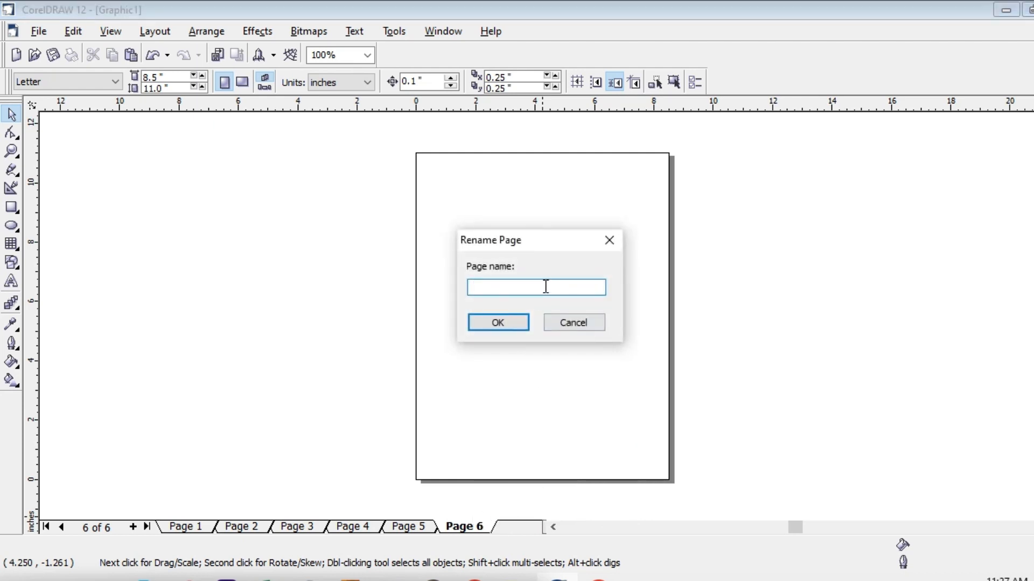
pyautogui.write('logo')
pyautogui.click(476, 322)
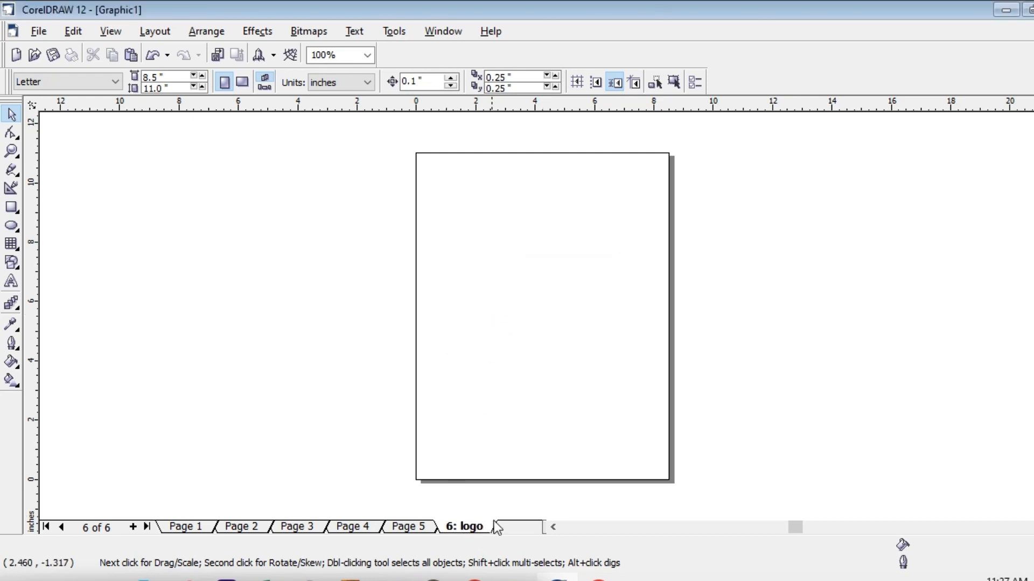
# Rename Page 1 as logo
pyautogui.click(183, 529)
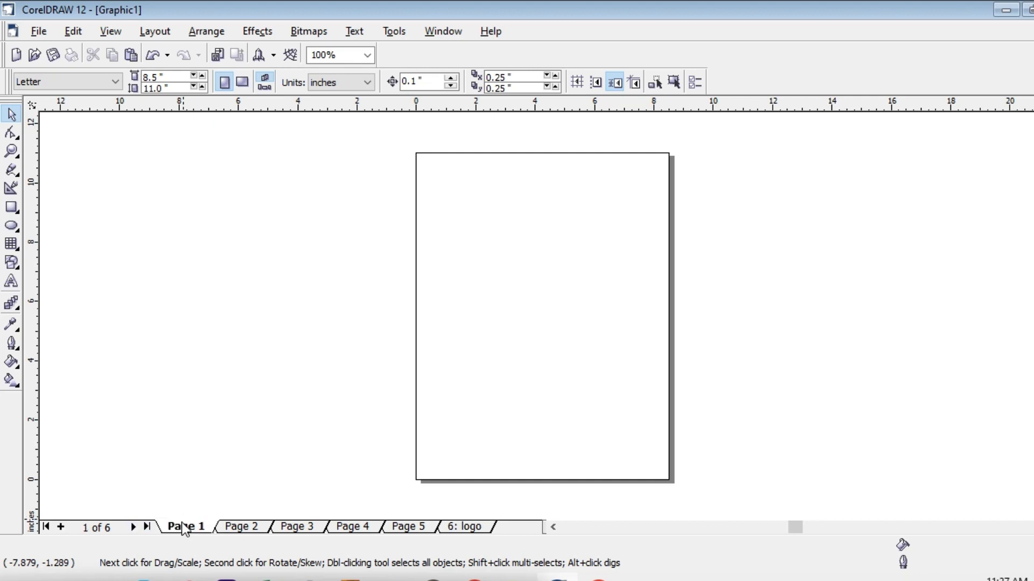
pyautogui.rightClick(182, 523)
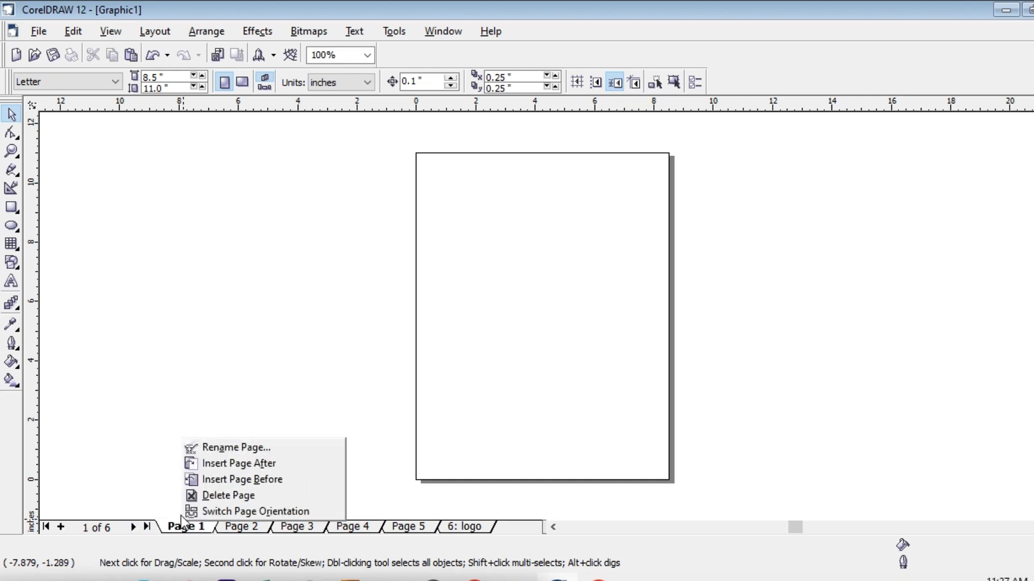
pyautogui.click(219, 445)
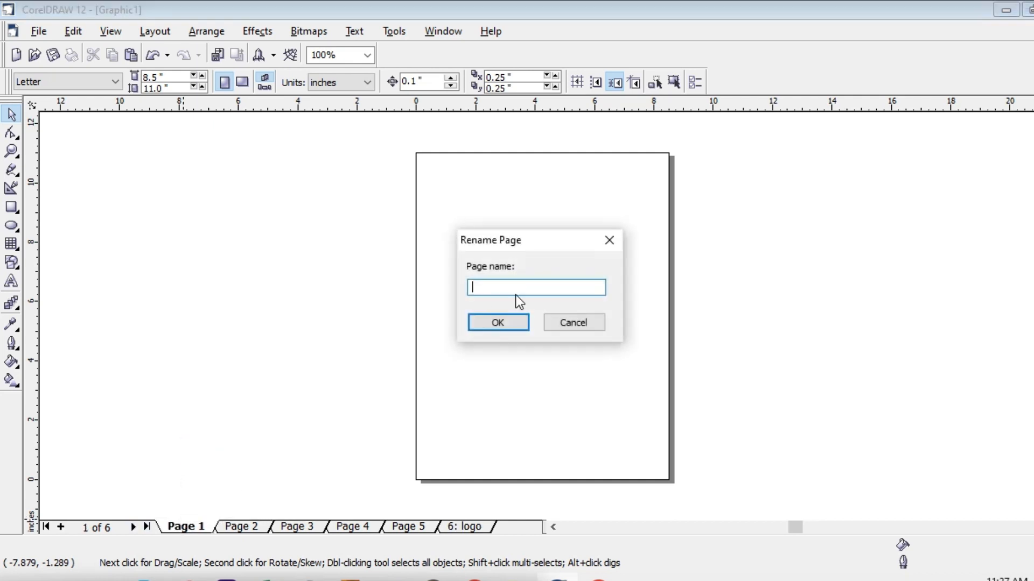
pyautogui.write('logo')
pyautogui.click(491, 313)
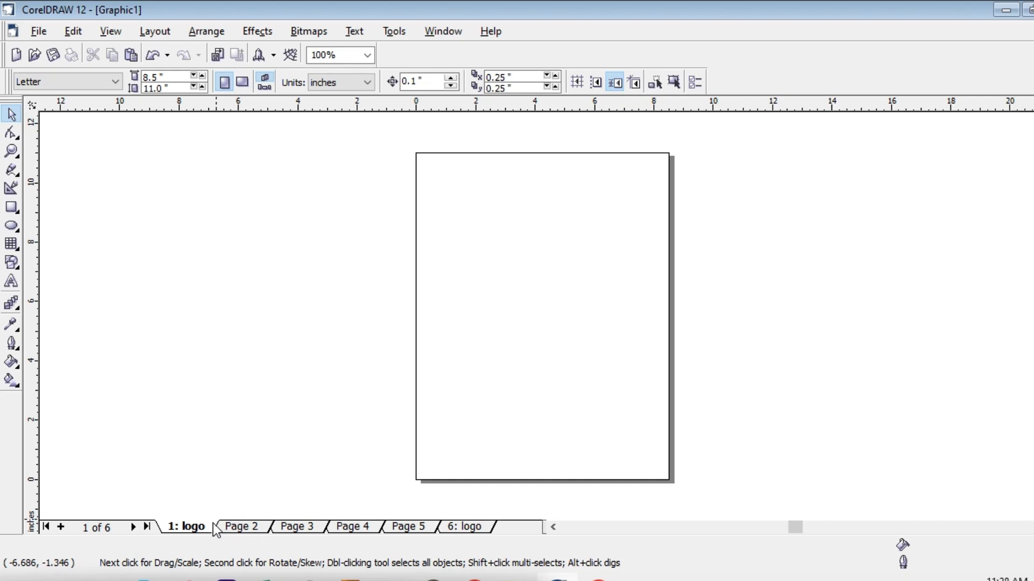
# Insert one new page after Page 2 and another new page before it
pyautogui.rightClick(237, 527)
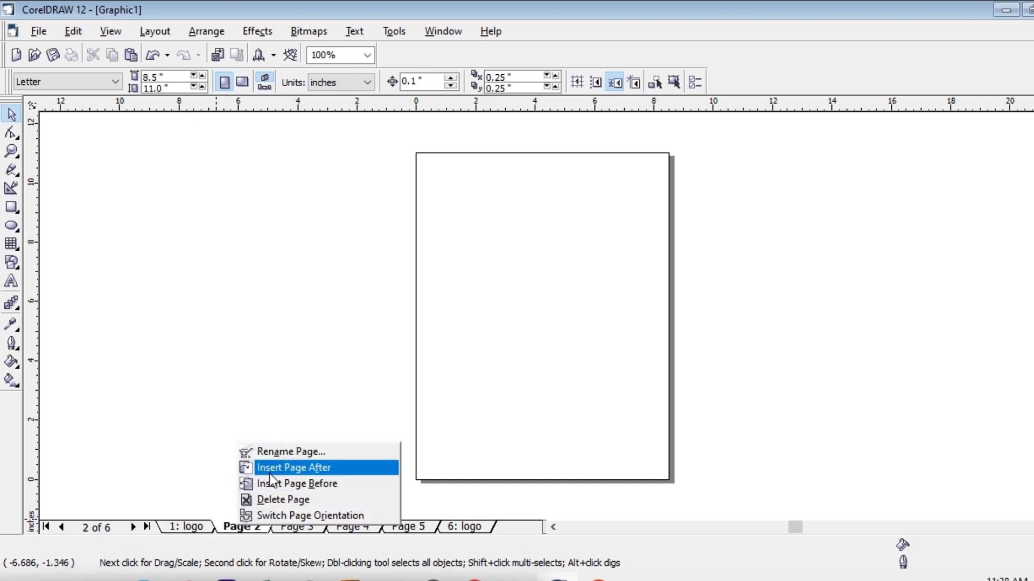
pyautogui.click(325, 469)
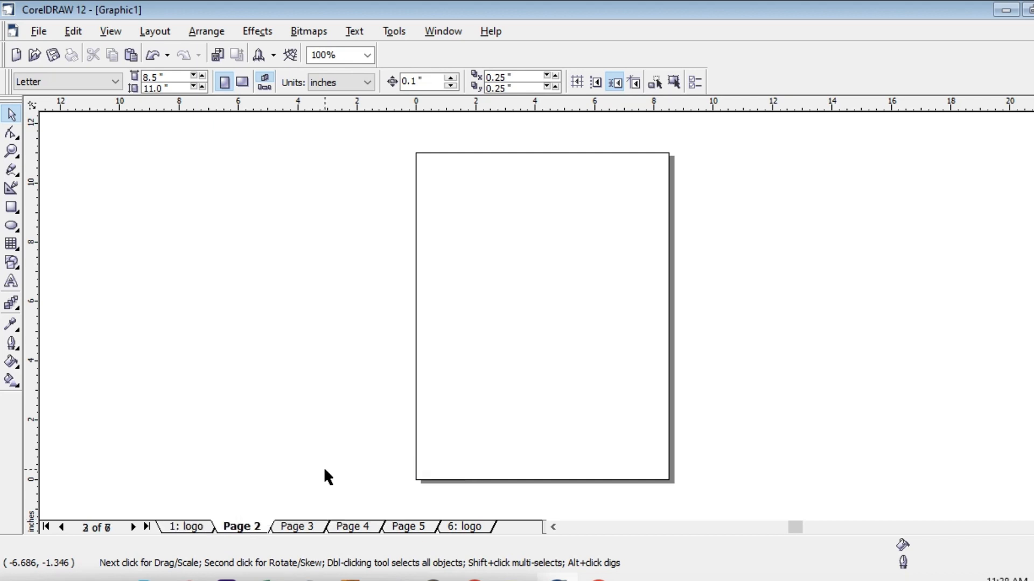
pyautogui.rightClick(252, 526)
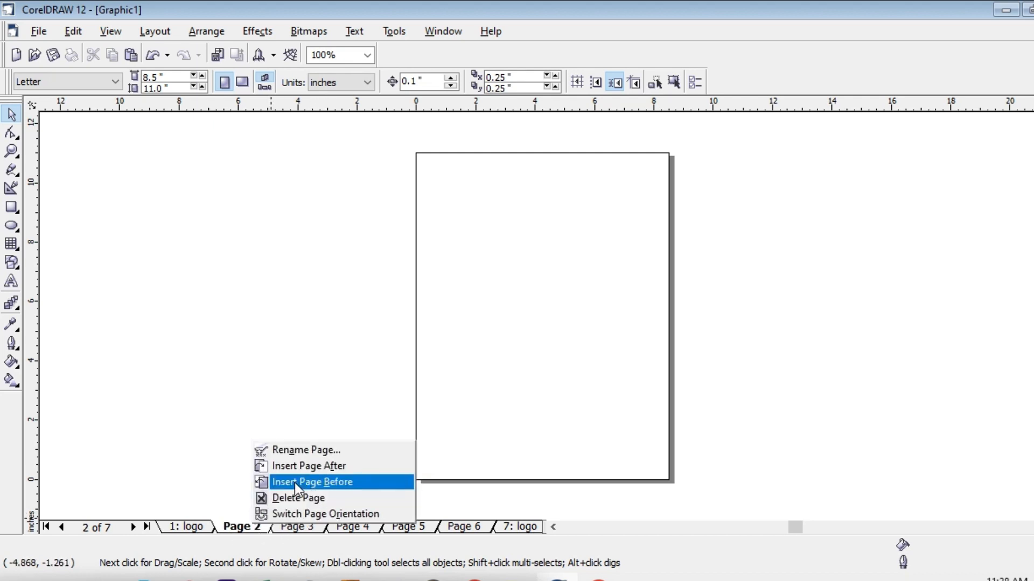
pyautogui.click(334, 481)
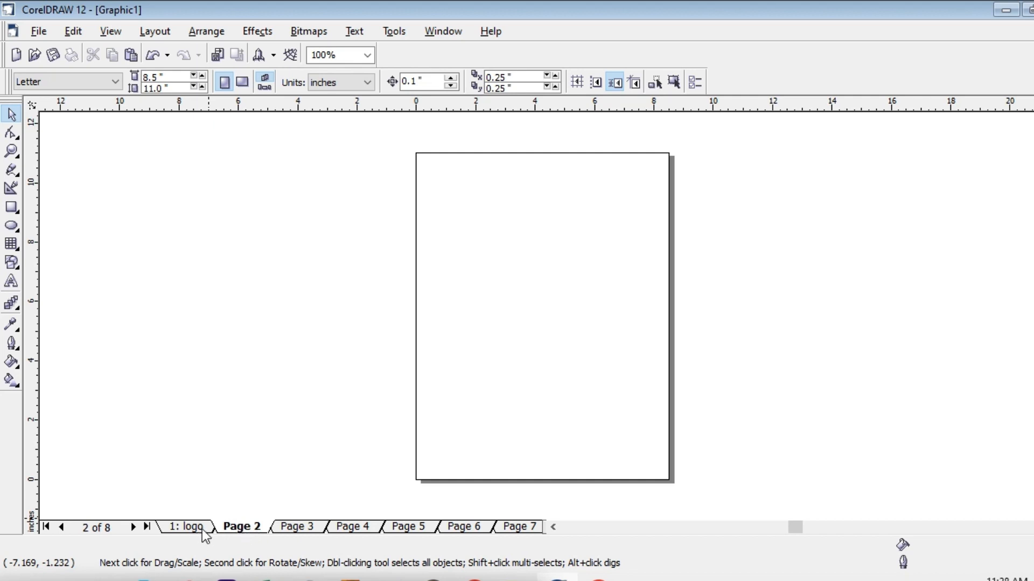
# Delete Page 2, Page 3 and the last page, named logo, from the document
pyautogui.rightClick(257, 529)
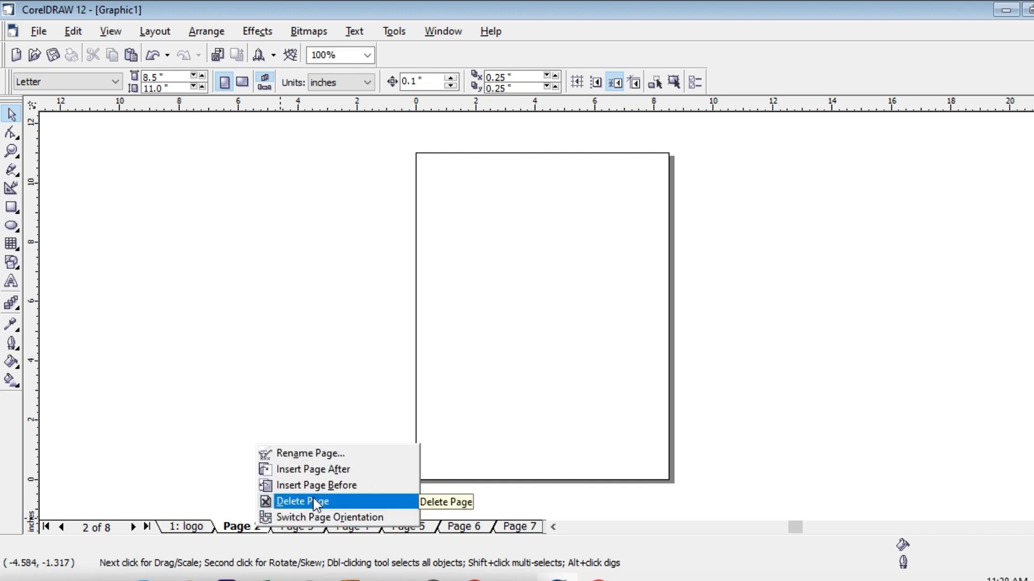
pyautogui.click(313, 498)
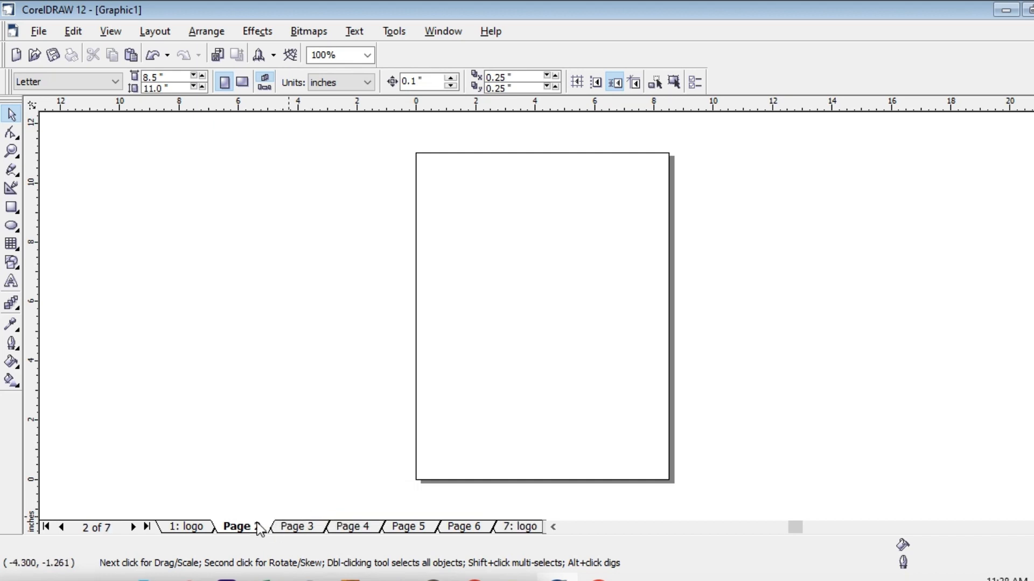
pyautogui.click(292, 527)
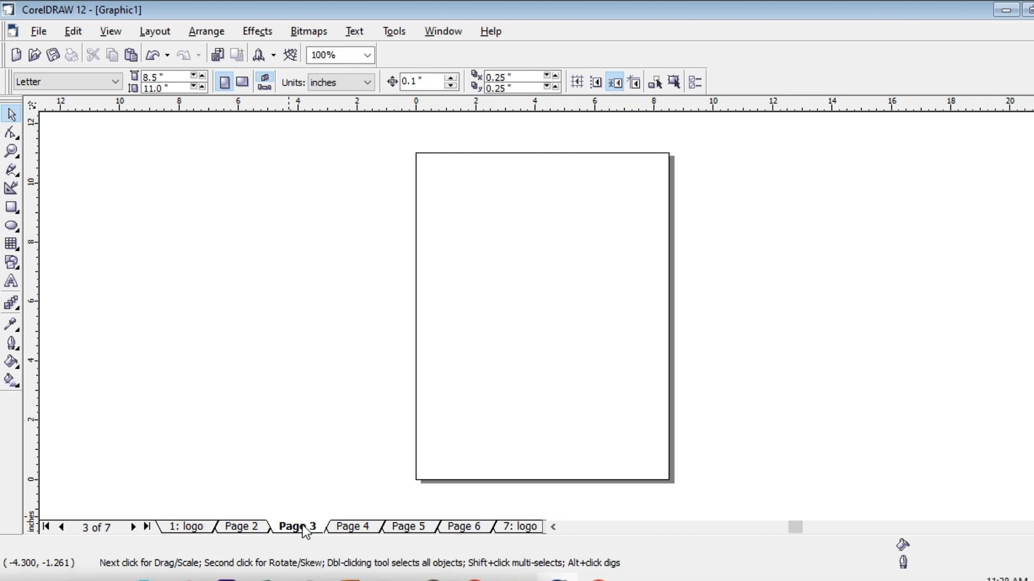
pyautogui.rightClick(302, 527)
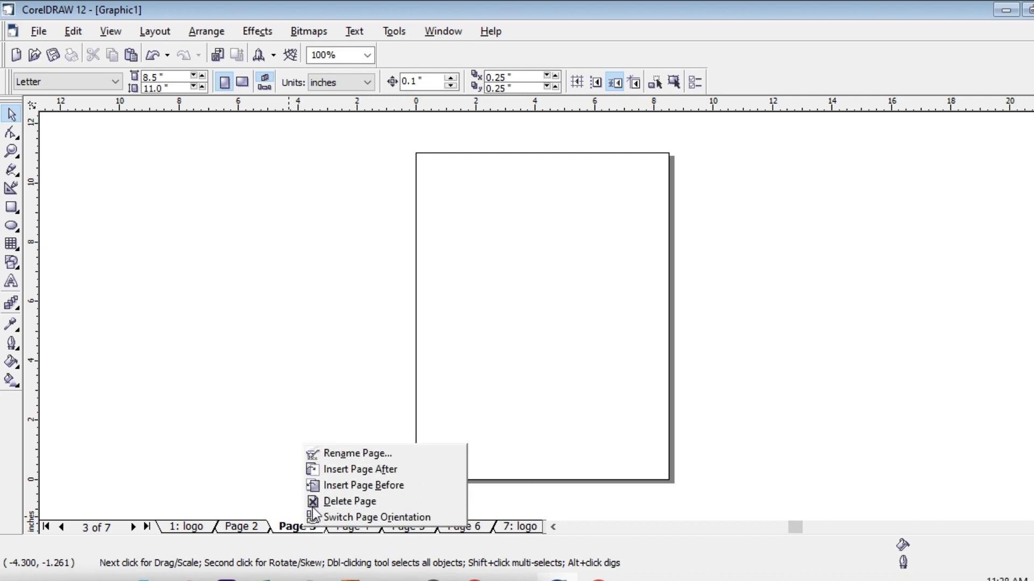
pyautogui.click(350, 502)
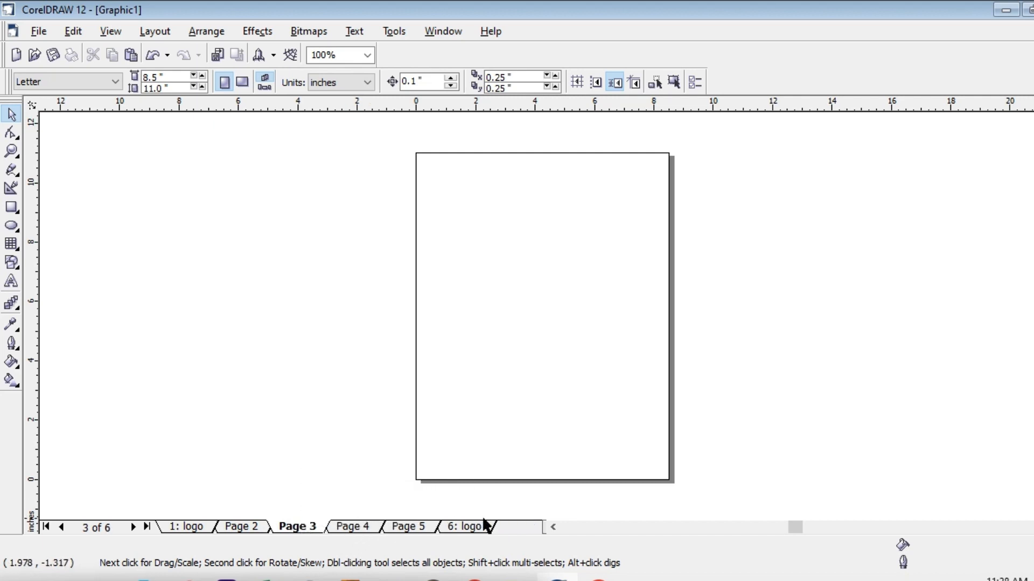
pyautogui.rightClick(470, 526)
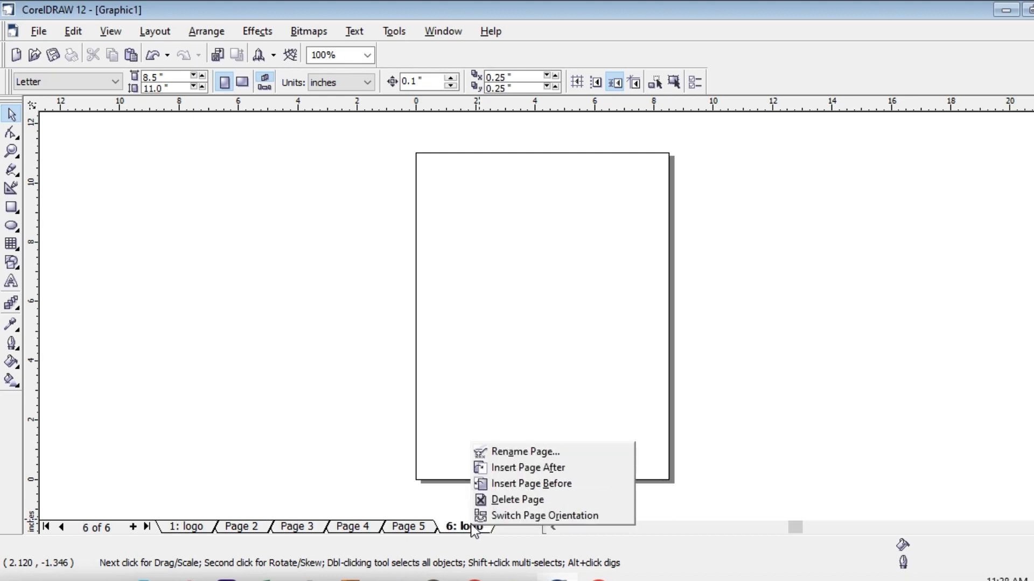
pyautogui.click(526, 499)
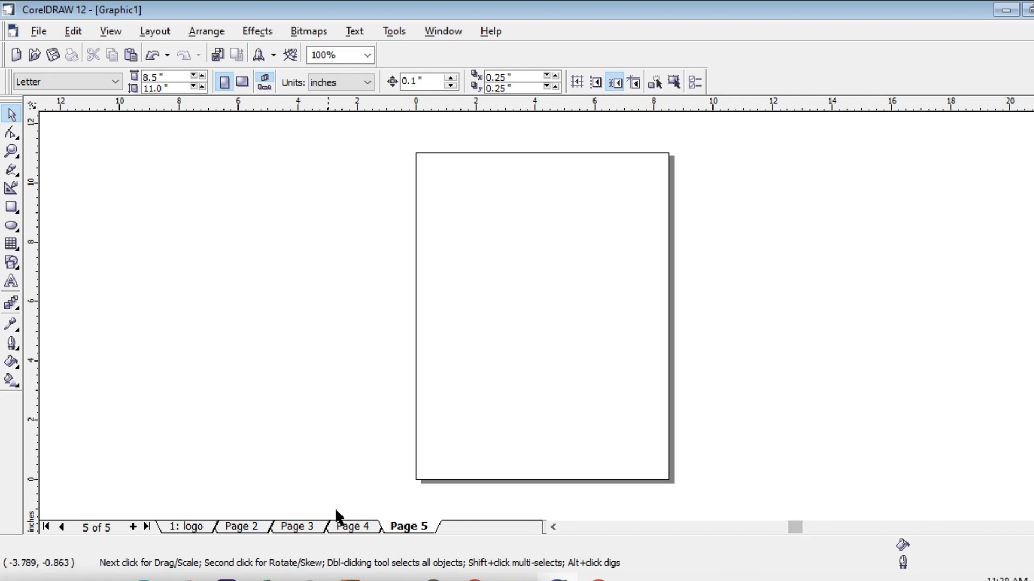
pyautogui.moveTo(798, 525); pyautogui.dragTo(771, 534)
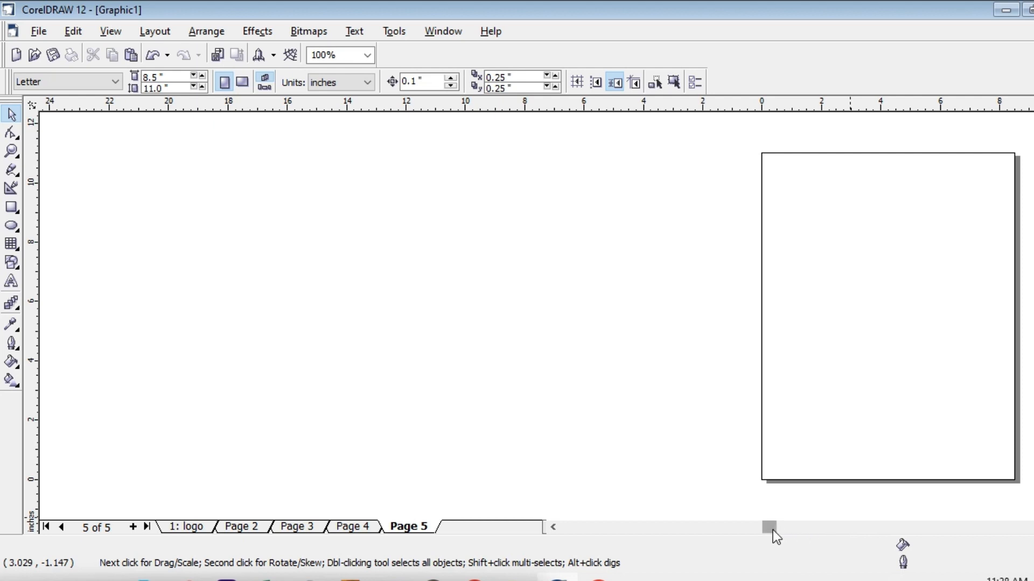
pyautogui.moveTo(775, 527); pyautogui.dragTo(797, 527)
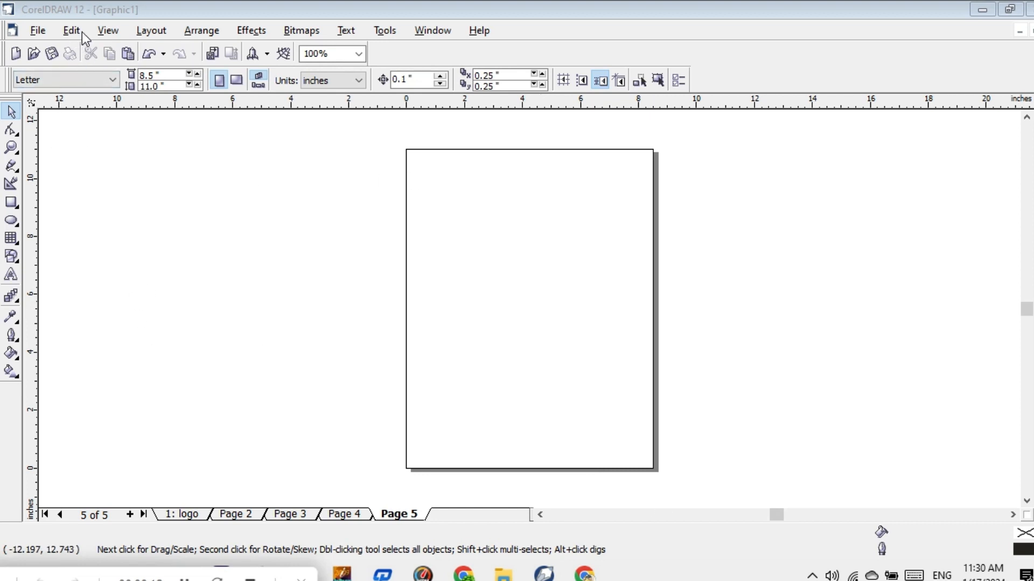
pyautogui.click(66, 31)
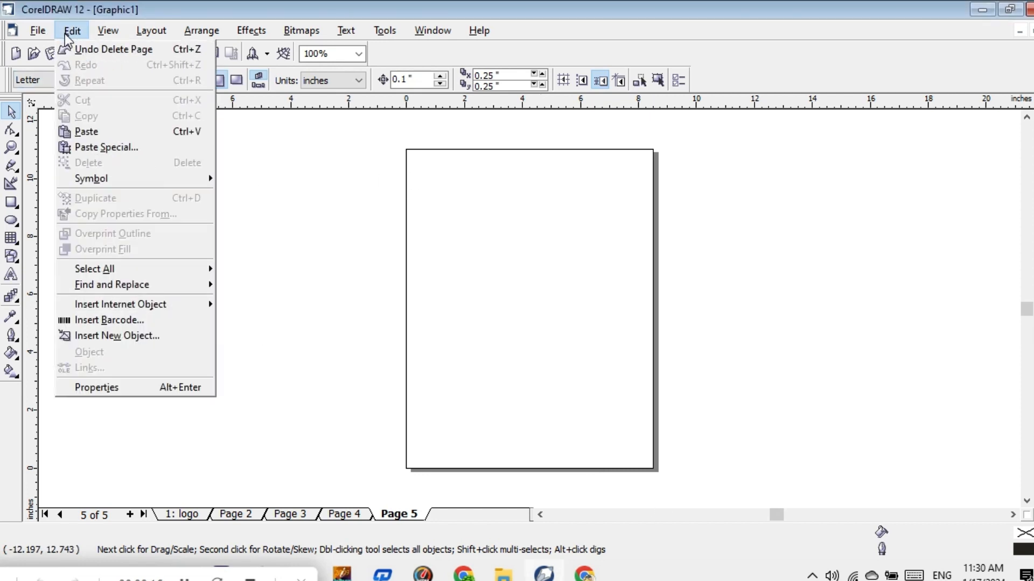
pyautogui.click(66, 31)
pyautogui.click(71, 31)
# Hide the page border in the drawing window
pyautogui.moveTo(131, 178)
pyautogui.click(110, 30)
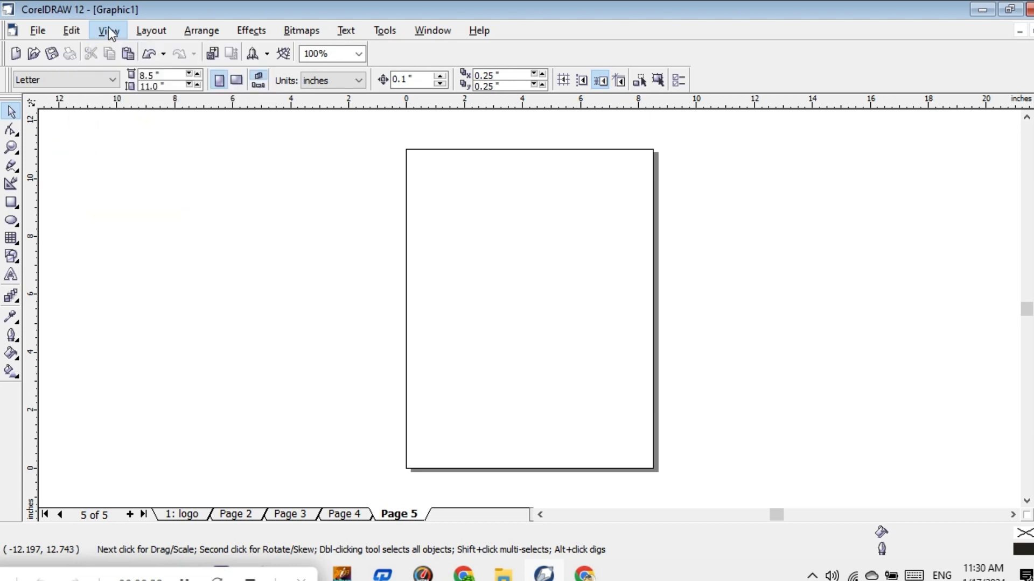
pyautogui.click(108, 26)
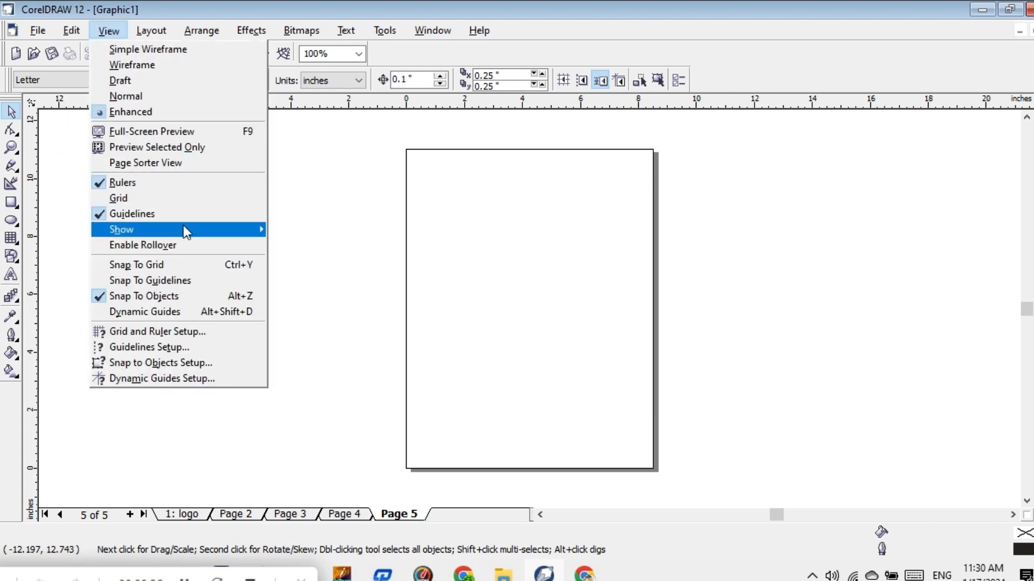
pyautogui.moveTo(183, 228)
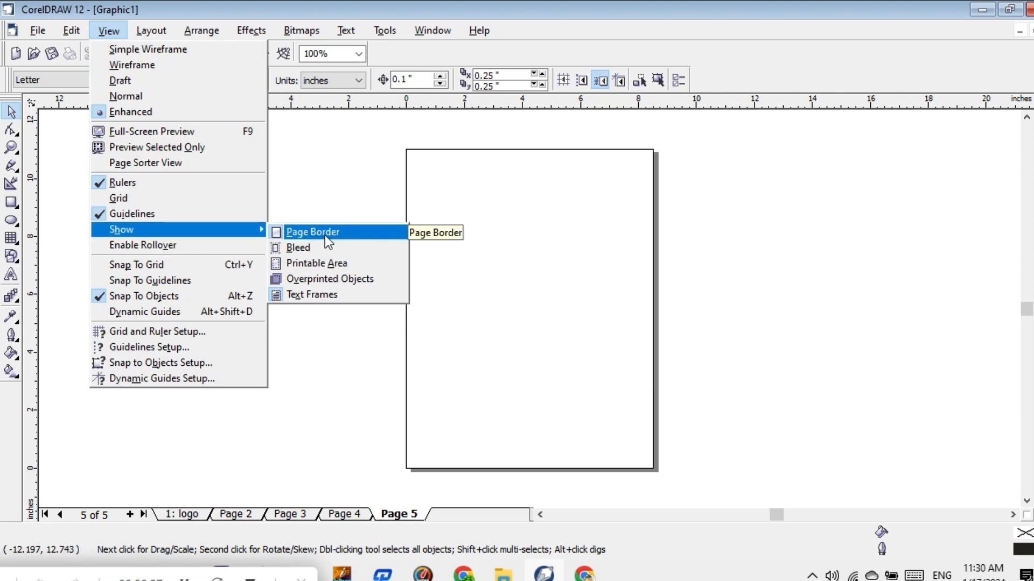
pyautogui.click(299, 232)
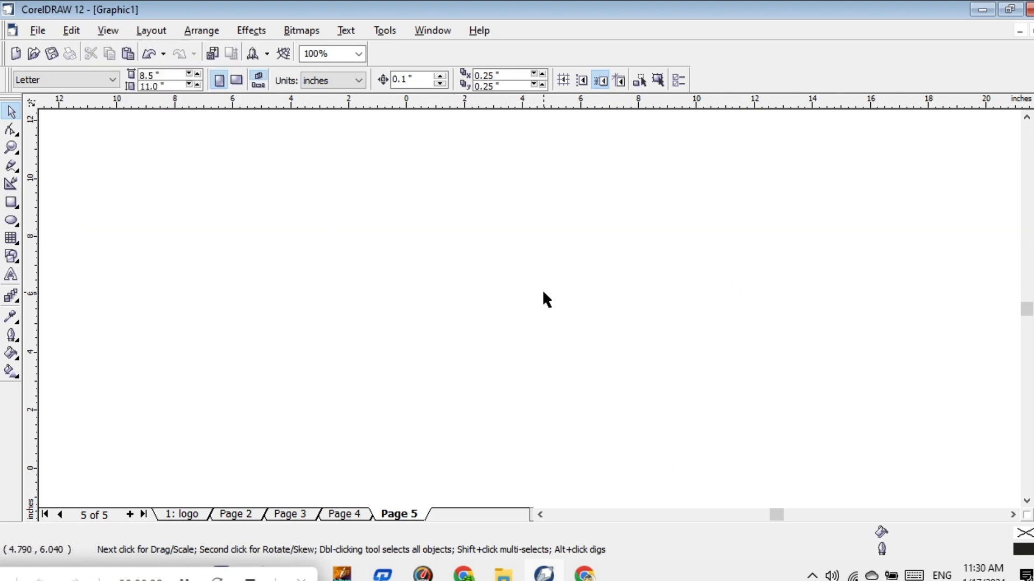
# Show the page border again in the drawing window
pyautogui.click(71, 31)
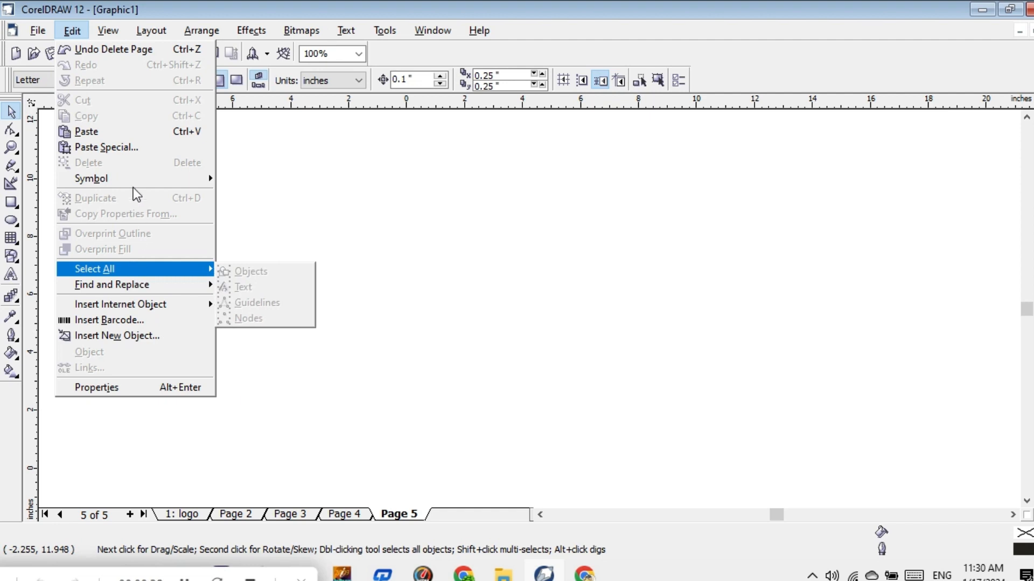
pyautogui.moveTo(136, 178)
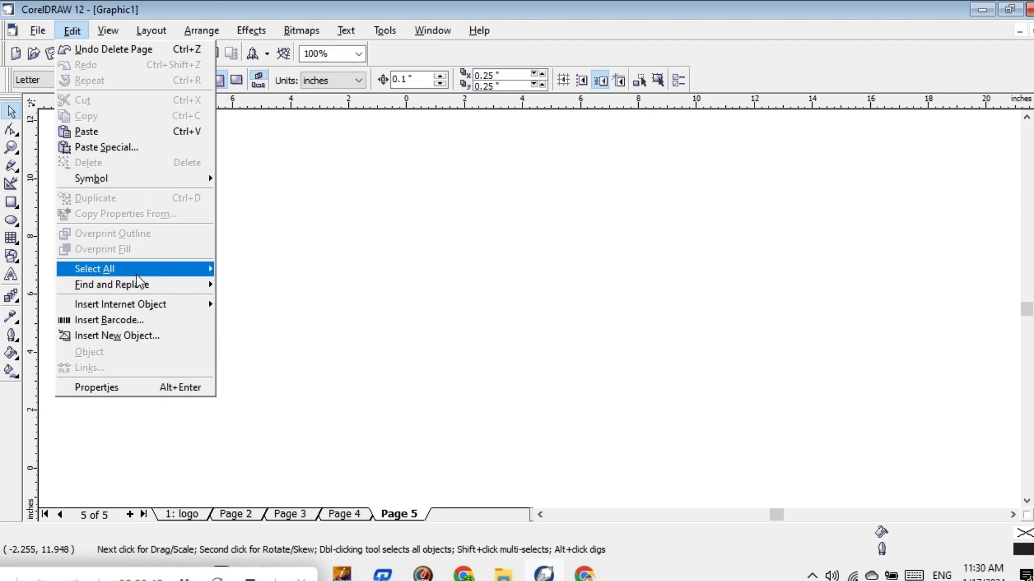
pyautogui.moveTo(137, 275)
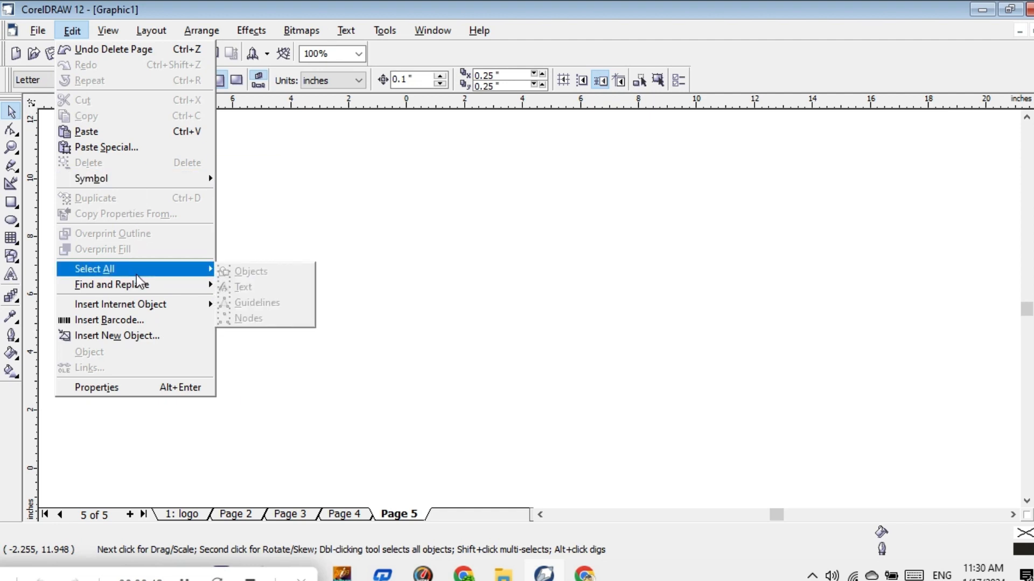
pyautogui.click(110, 30)
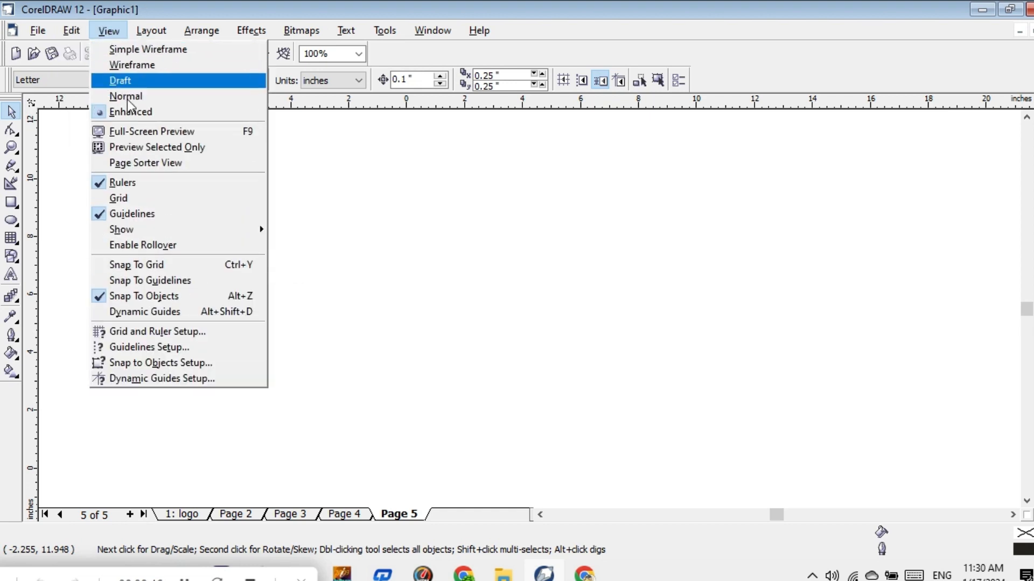
pyautogui.moveTo(145, 228)
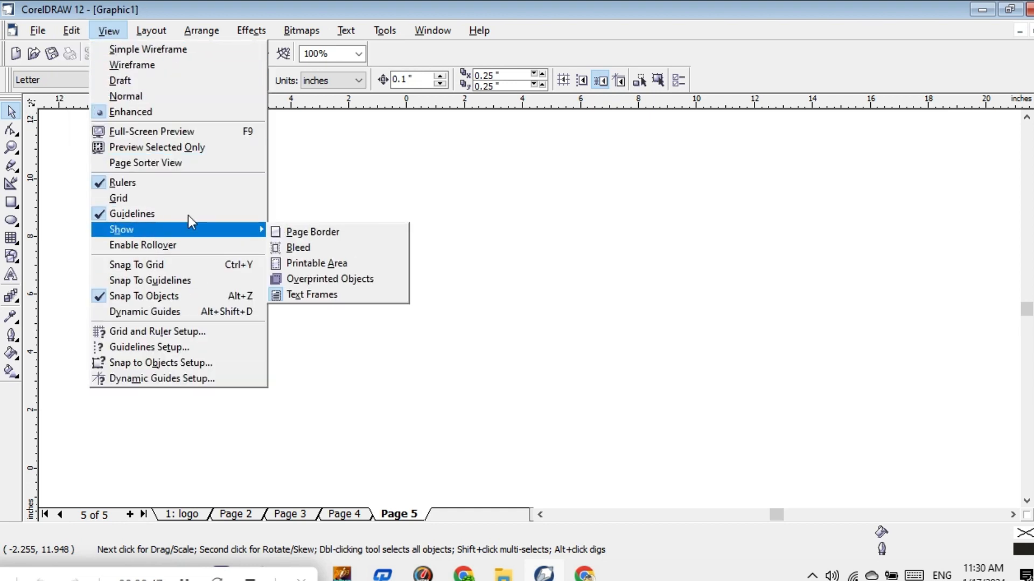
pyautogui.click(318, 232)
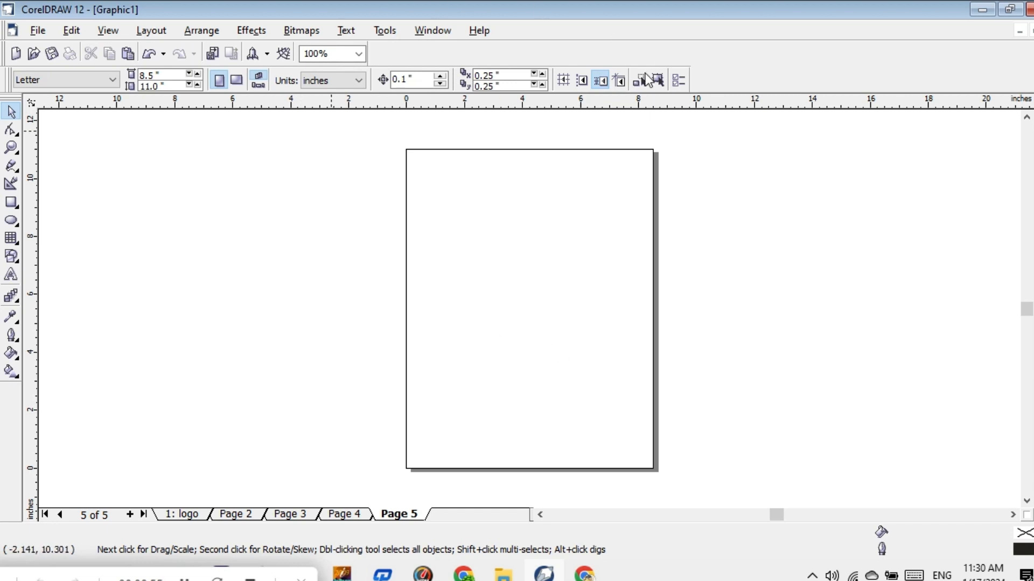
# Show the Text toolbar as a floating bar and close it again
pyautogui.click(185, 580)
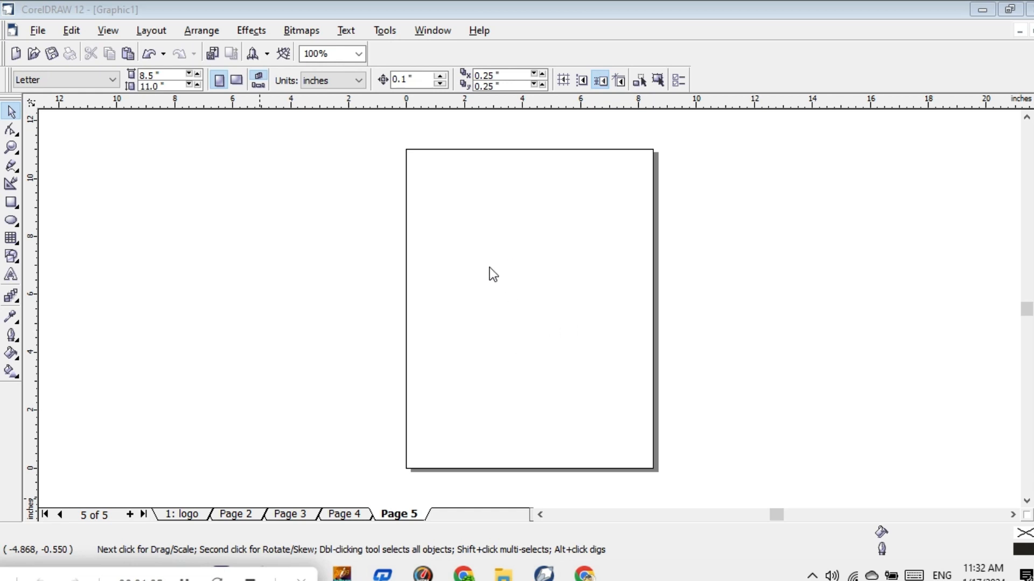
pyautogui.click(419, 31)
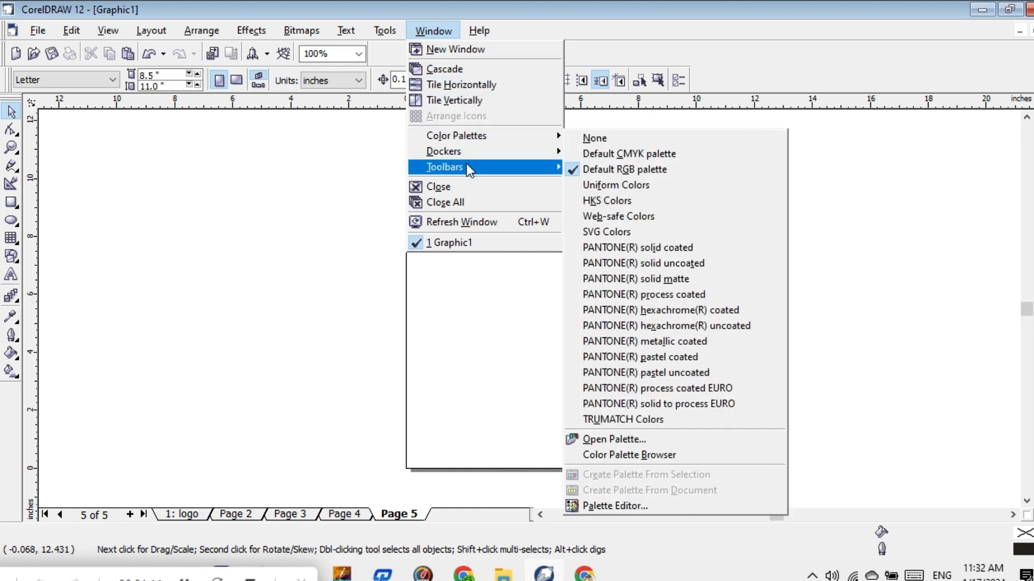
pyautogui.moveTo(473, 166)
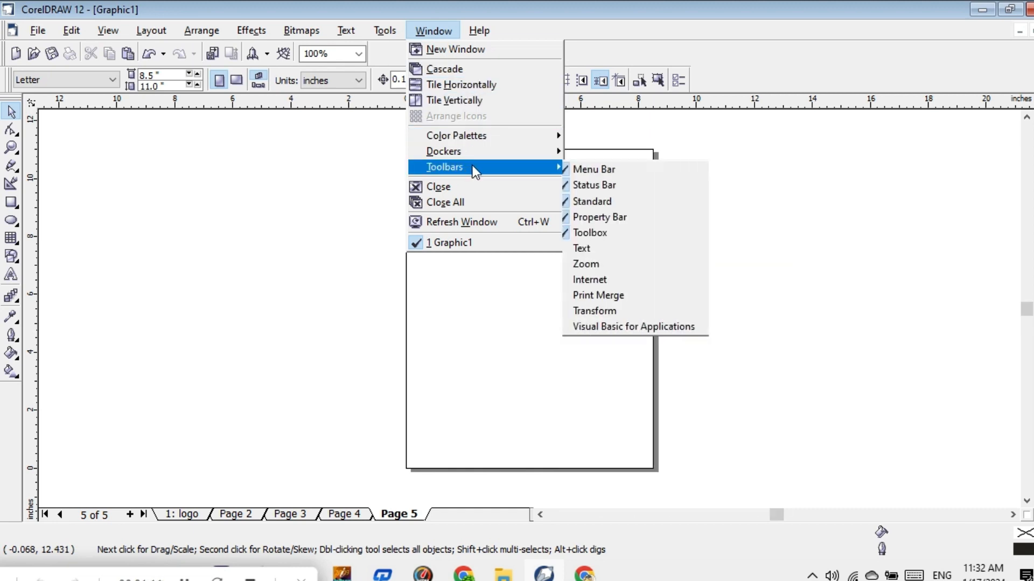
pyautogui.click(593, 250)
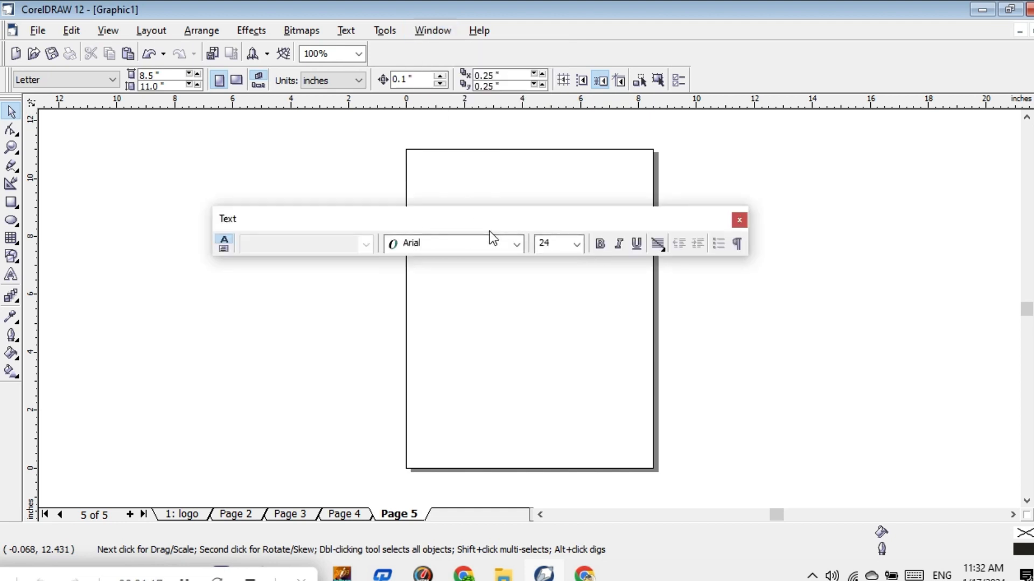
pyautogui.click(738, 219)
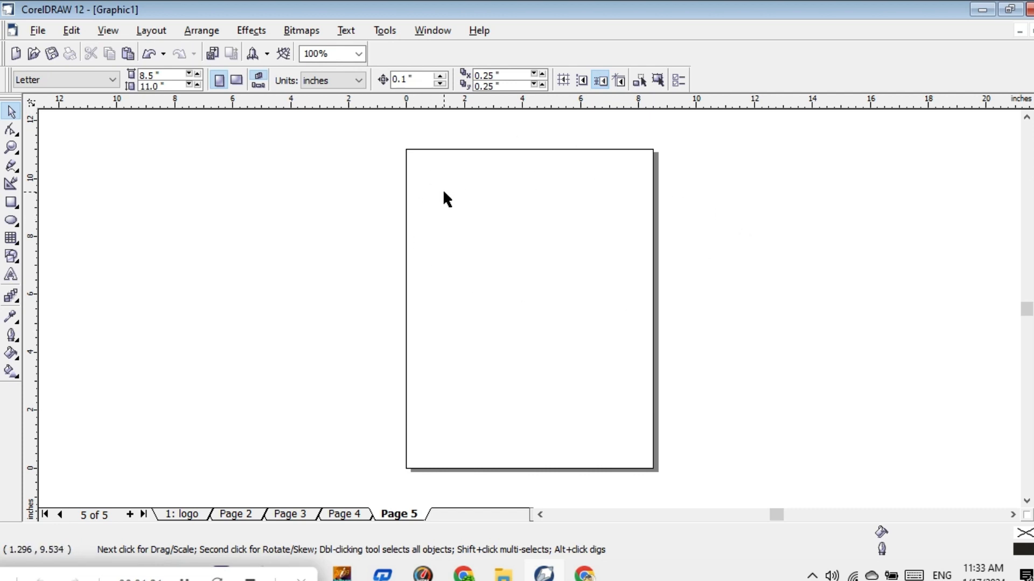
# Compare the property bar options of the Text tool and the Rectangle tool by activating each in turn, ending with the Text tool
pyautogui.click(11, 276)
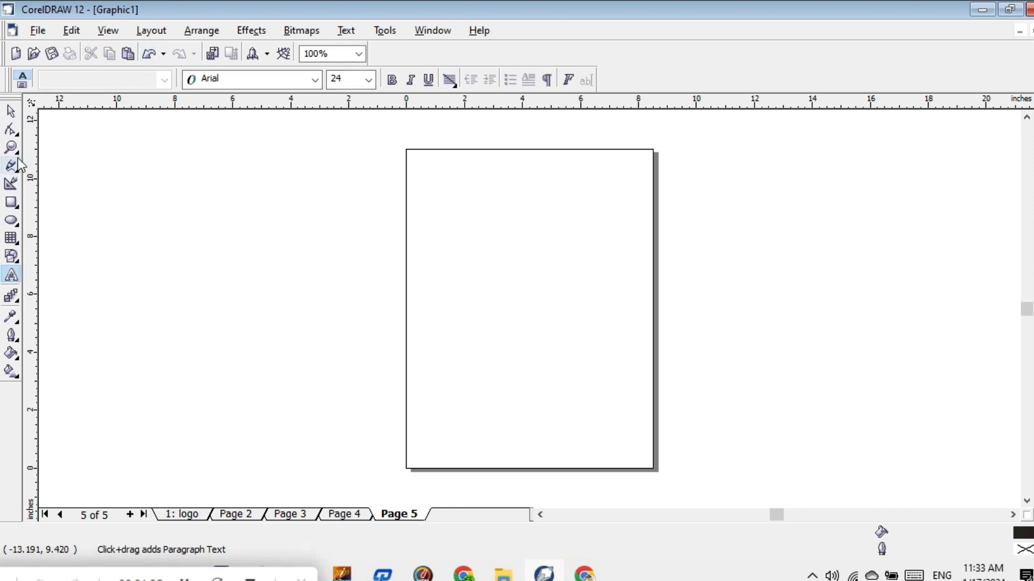
pyautogui.click(13, 205)
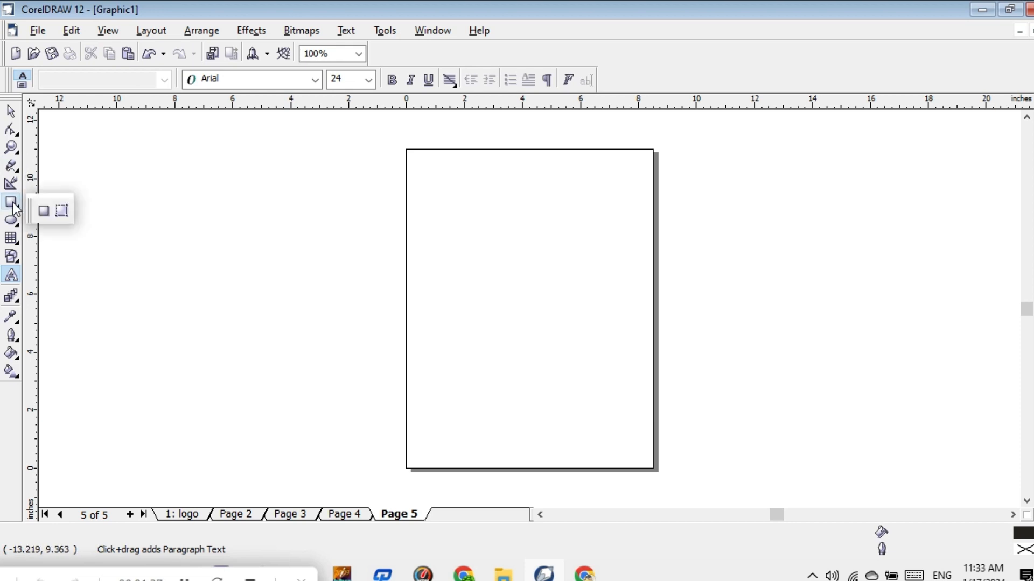
pyautogui.click(12, 205)
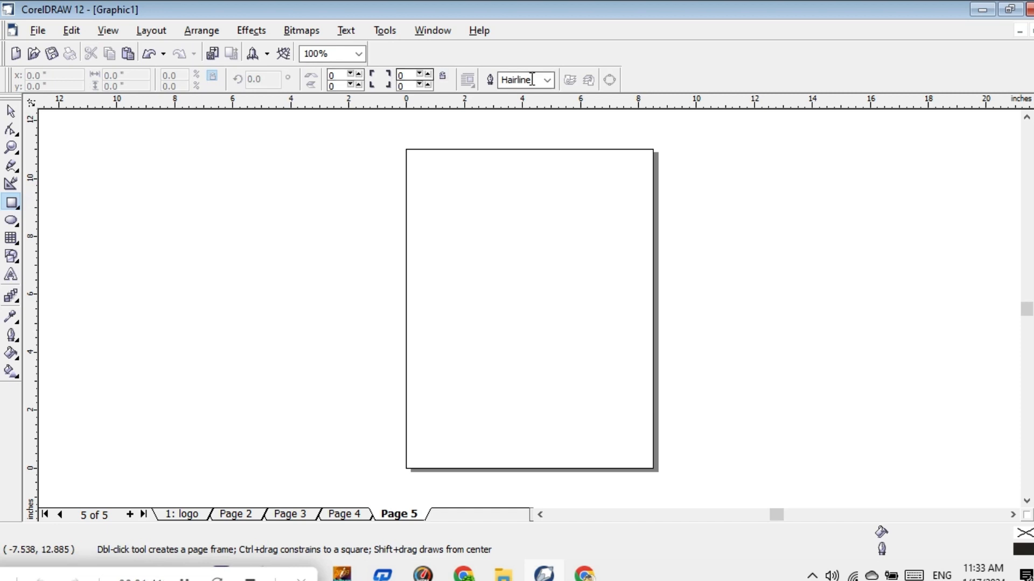
pyautogui.click(11, 277)
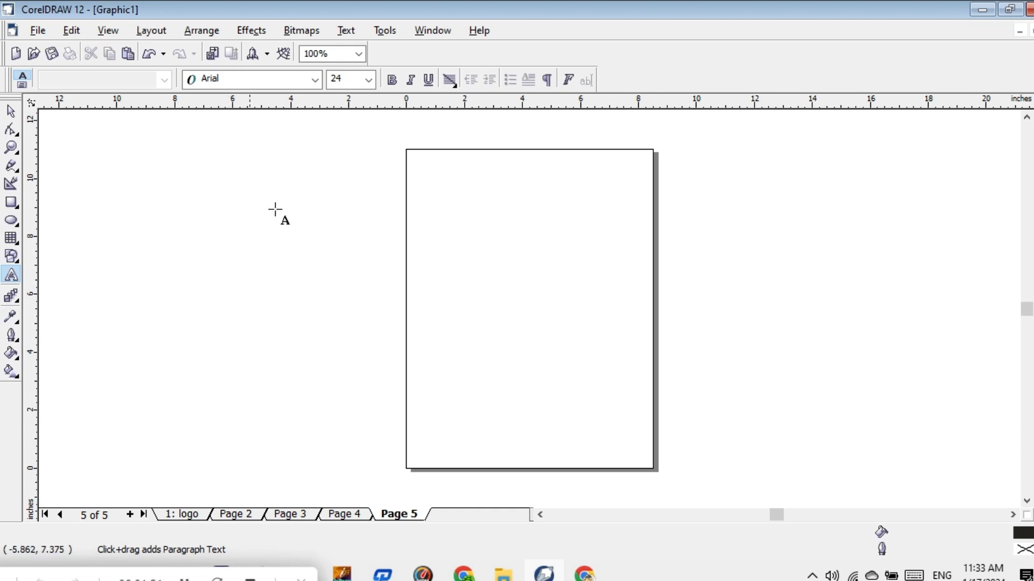
pyautogui.click(429, 32)
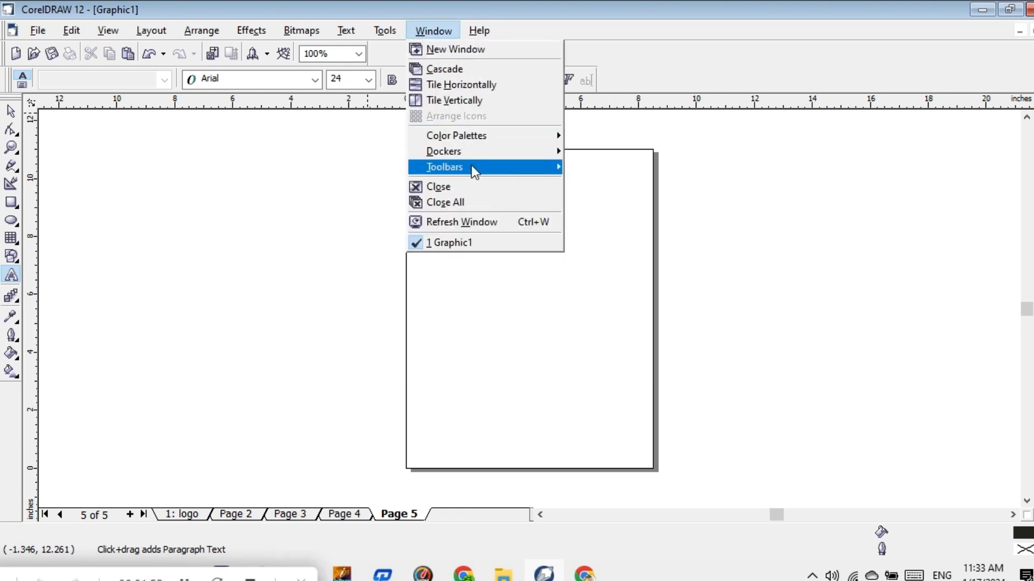
pyautogui.moveTo(471, 166)
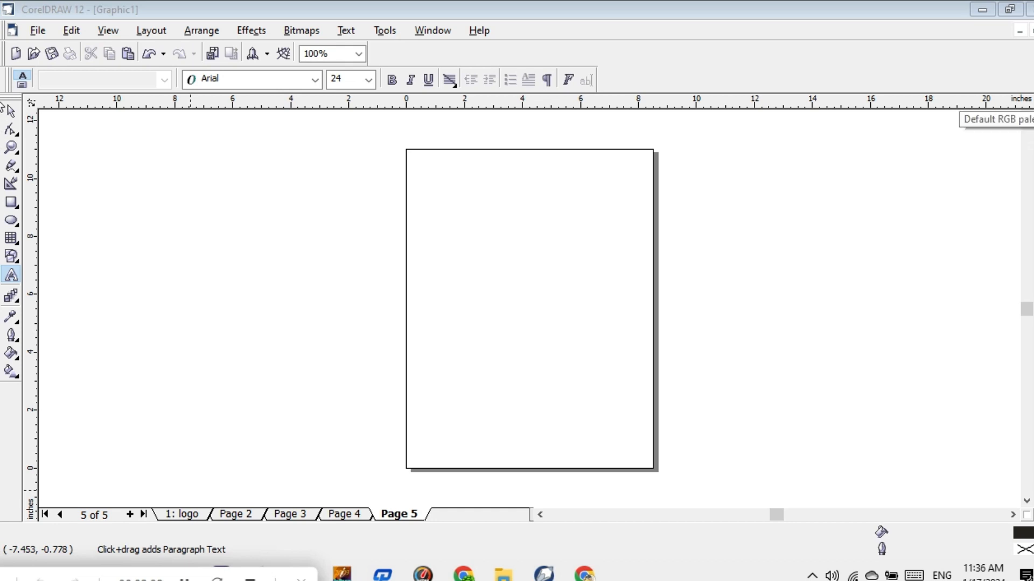
# Undock the Default RGB palette into the drawing area and close it
pyautogui.moveTo(1032, 103); pyautogui.dragTo(919, 212)
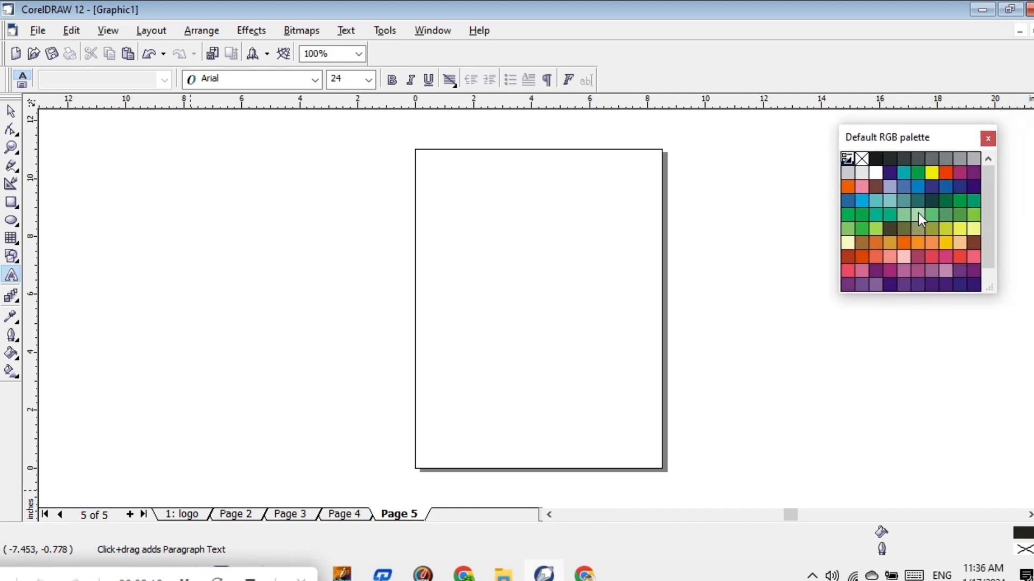
pyautogui.click(987, 140)
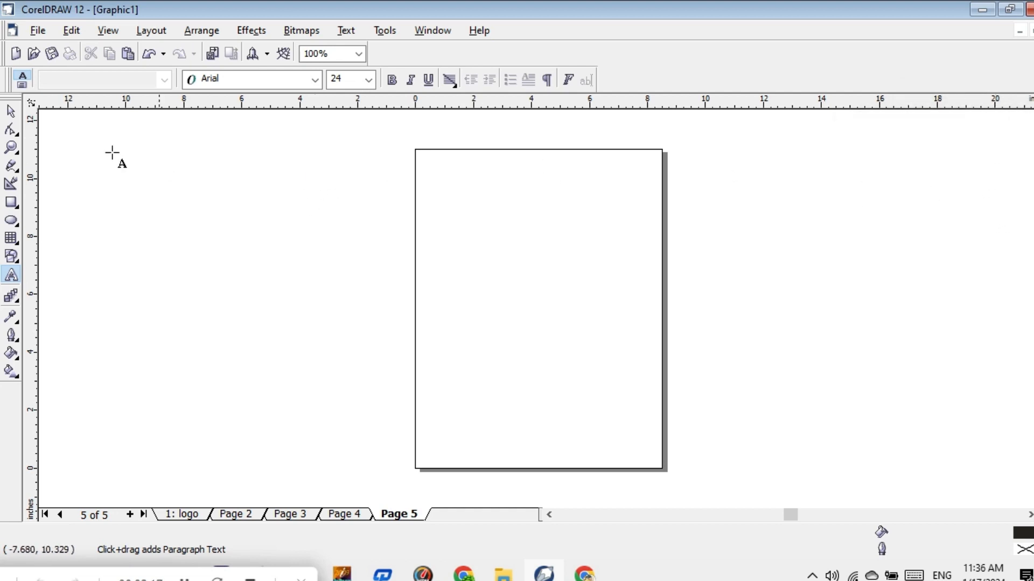
# Activate the Pick tool, display the Default RGB palette again and dock it at the edge beside the drawing window
pyautogui.click(11, 111)
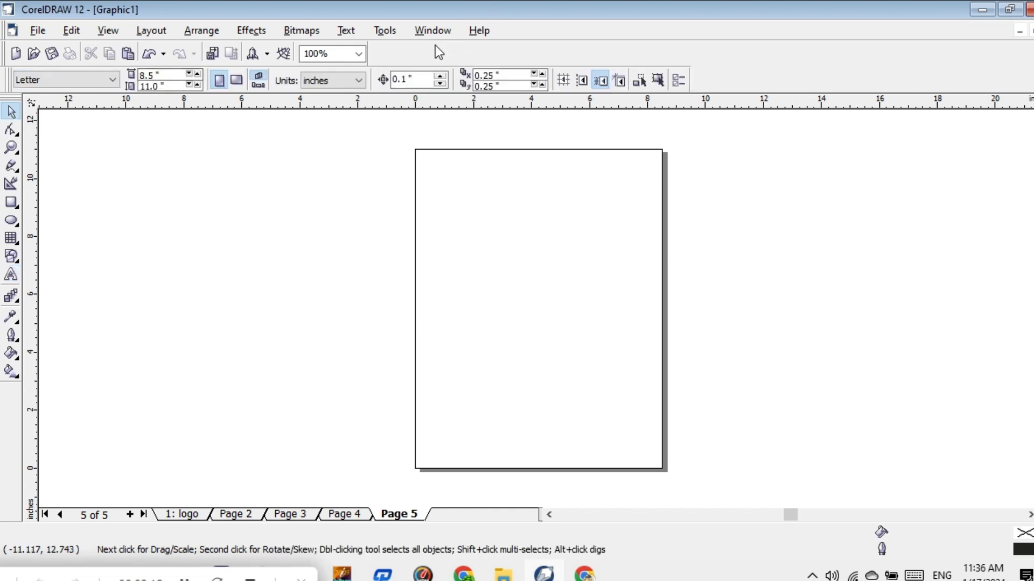
pyautogui.click(432, 30)
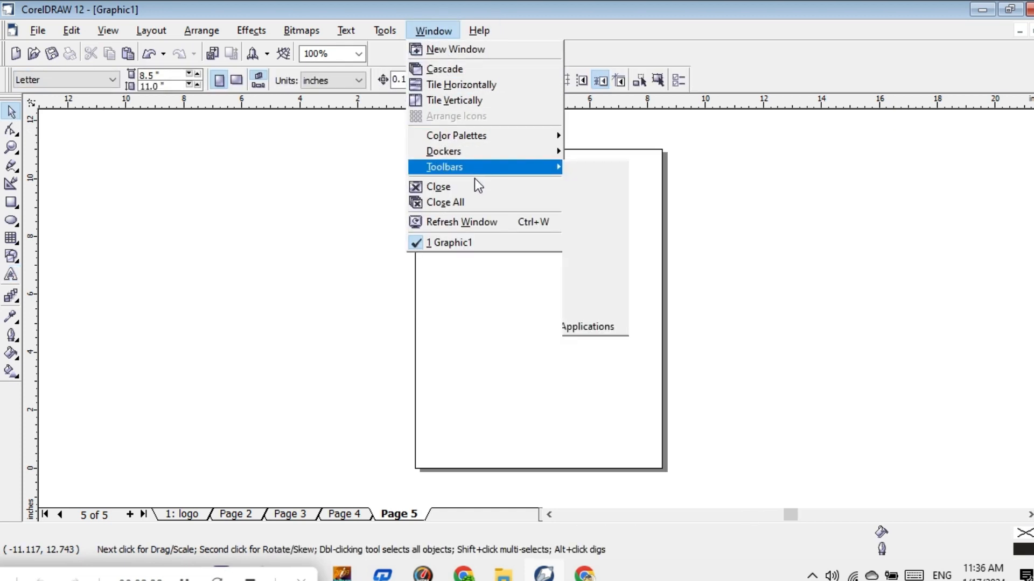
pyautogui.moveTo(482, 137)
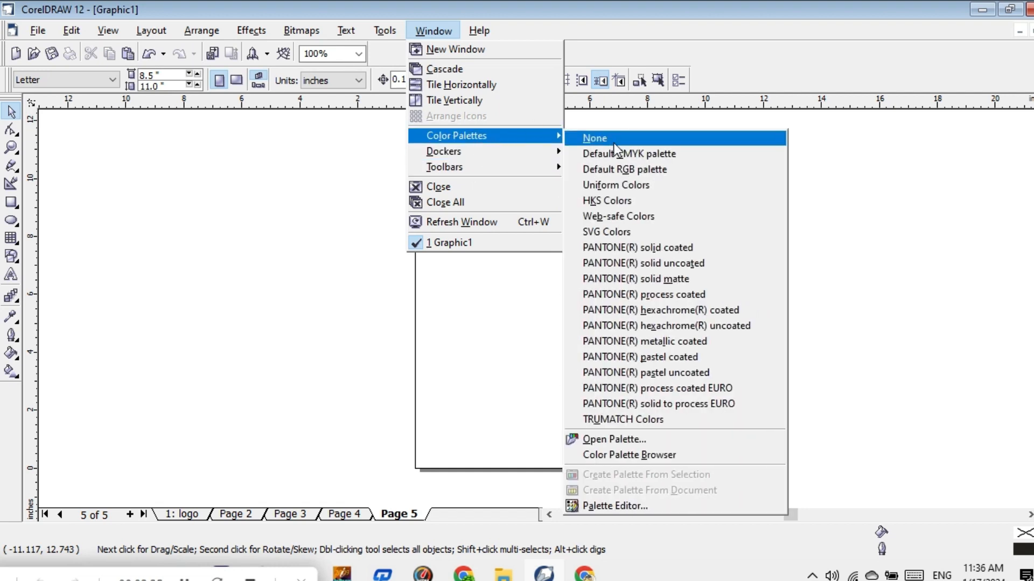
pyautogui.click(631, 170)
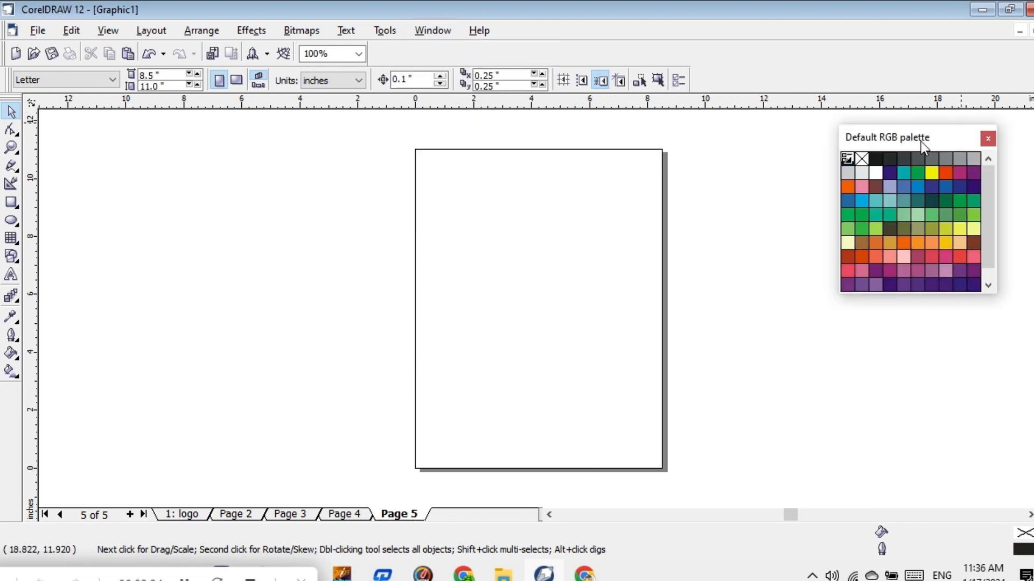
pyautogui.moveTo(947, 138); pyautogui.dragTo(1030, 125)
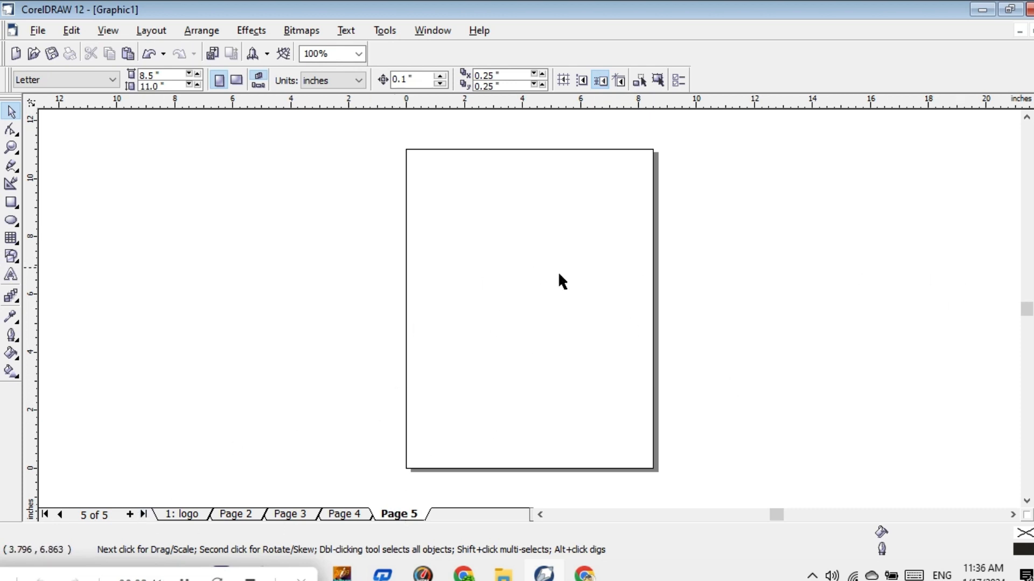
# Examine the measurement units offered in the ruler setup options and in the document's units list without changing them
pyautogui.click(185, 578)
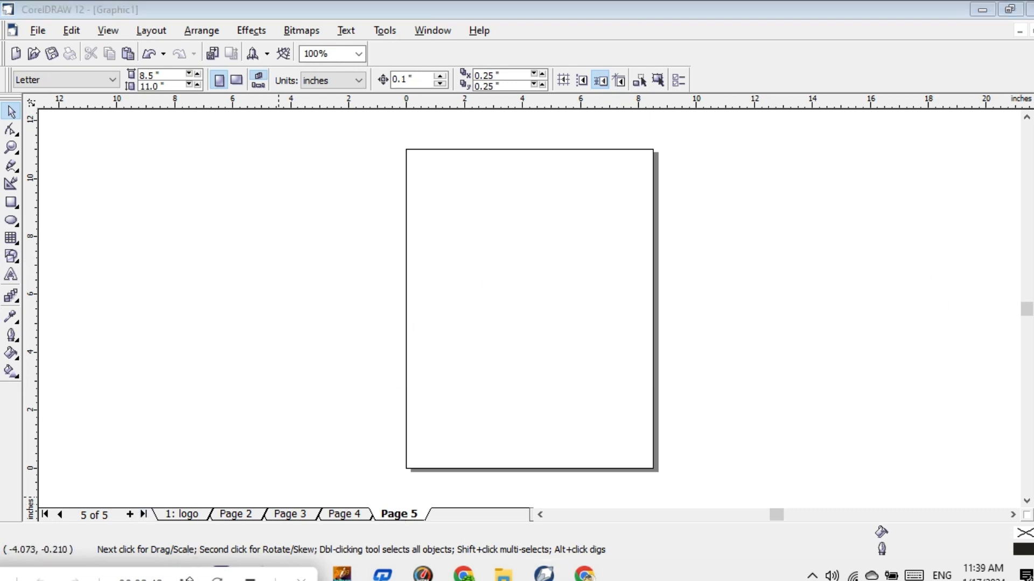
pyautogui.rightClick(377, 108)
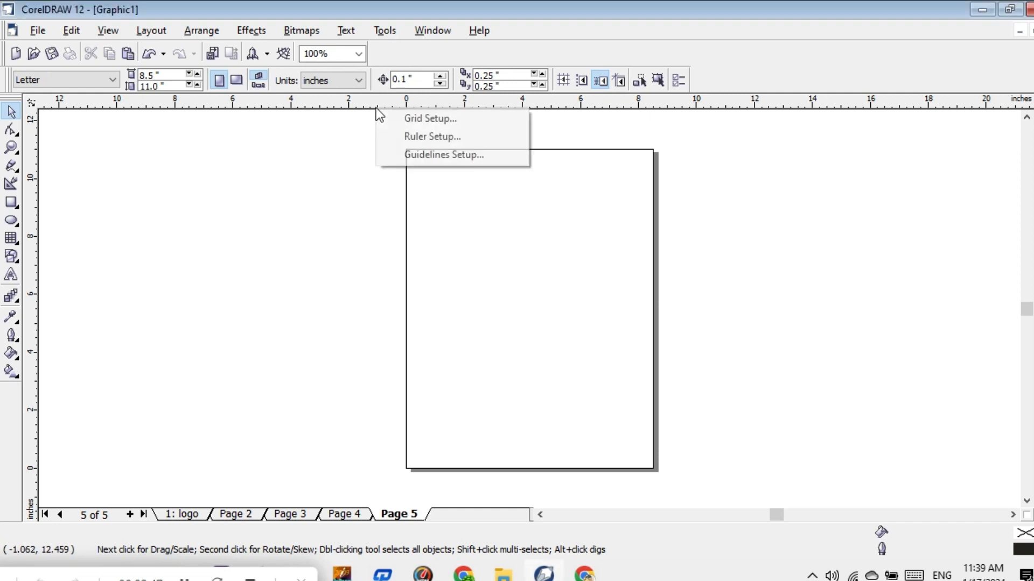
pyautogui.click(448, 137)
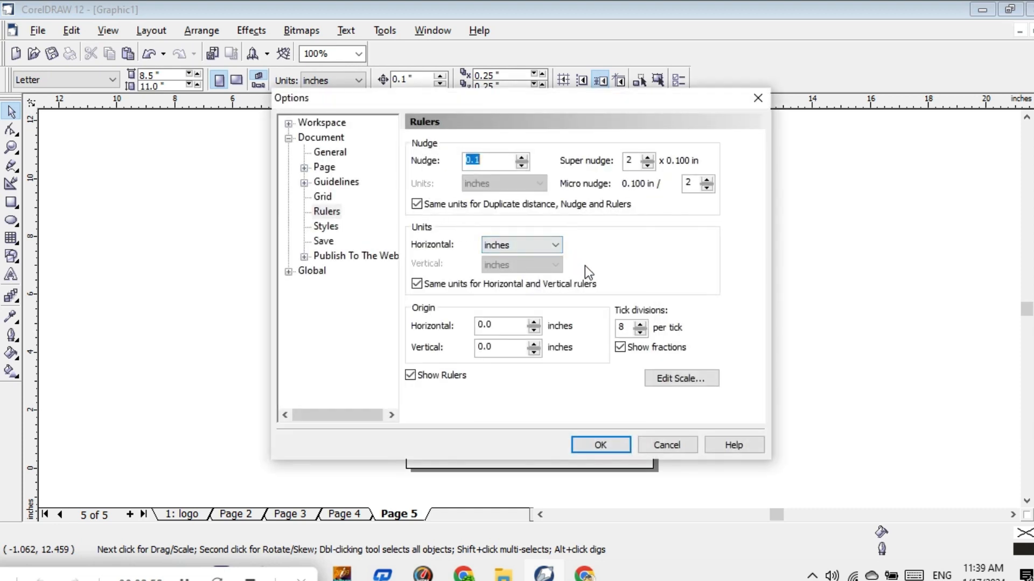
pyautogui.click(555, 245)
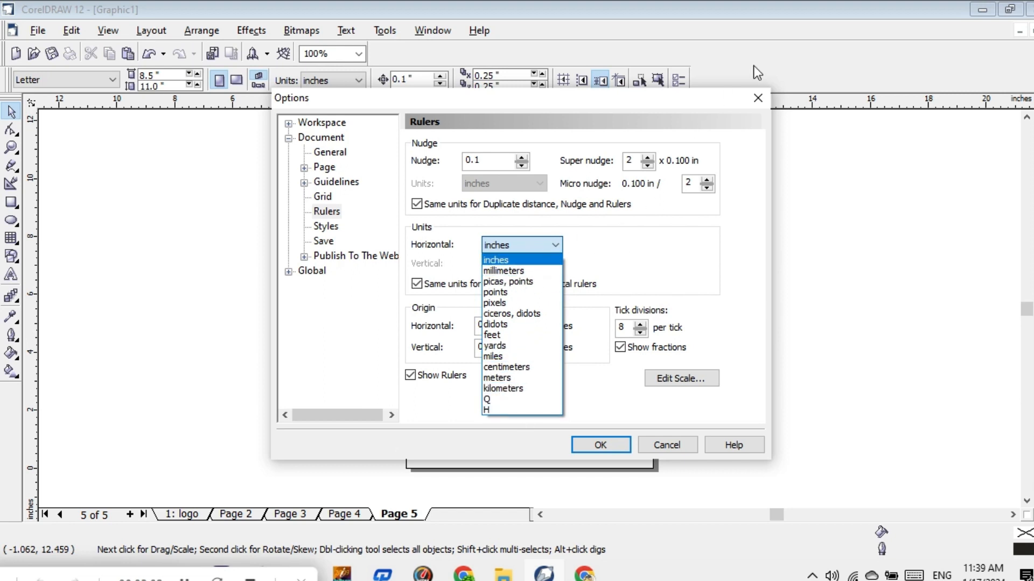
pyautogui.click(760, 89)
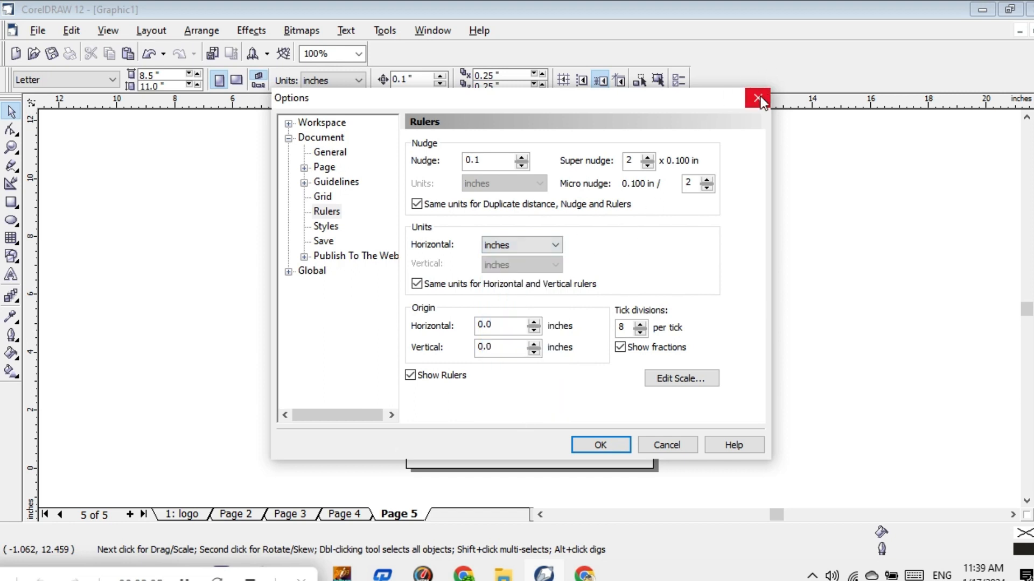
pyautogui.click(759, 97)
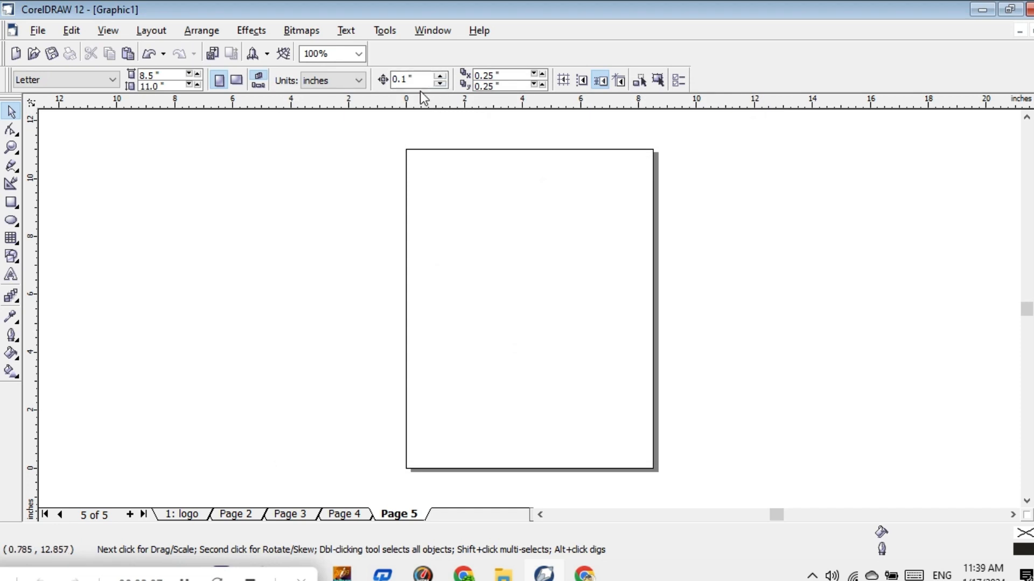
pyautogui.click(358, 80)
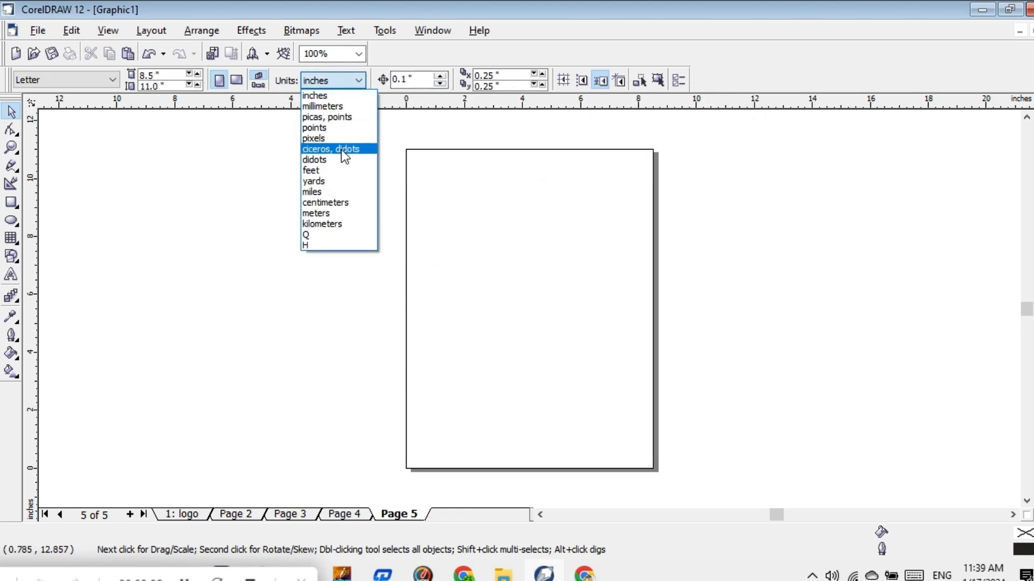
pyautogui.click(393, 129)
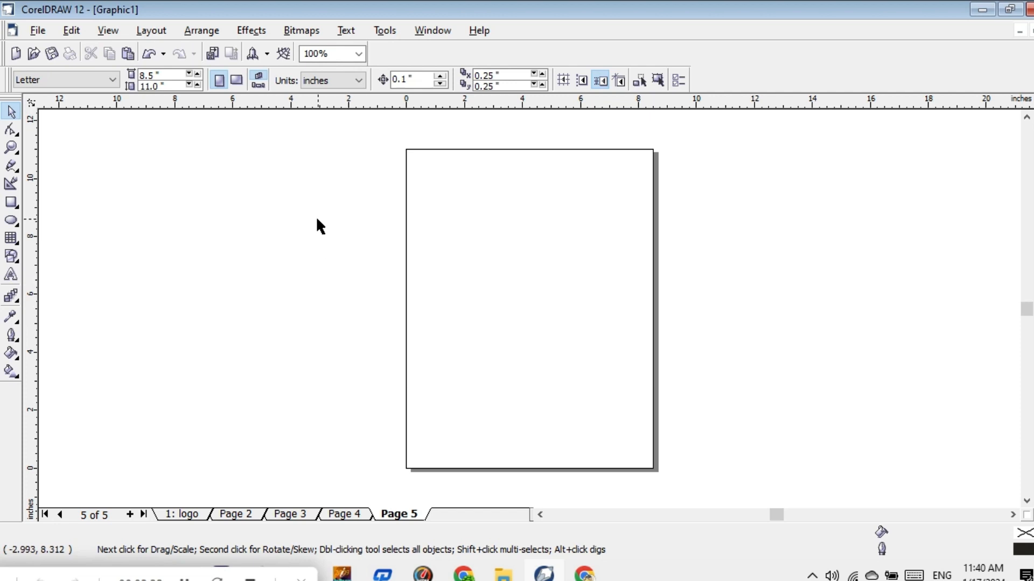
# Hide the page border on Page 5
pyautogui.click(111, 35)
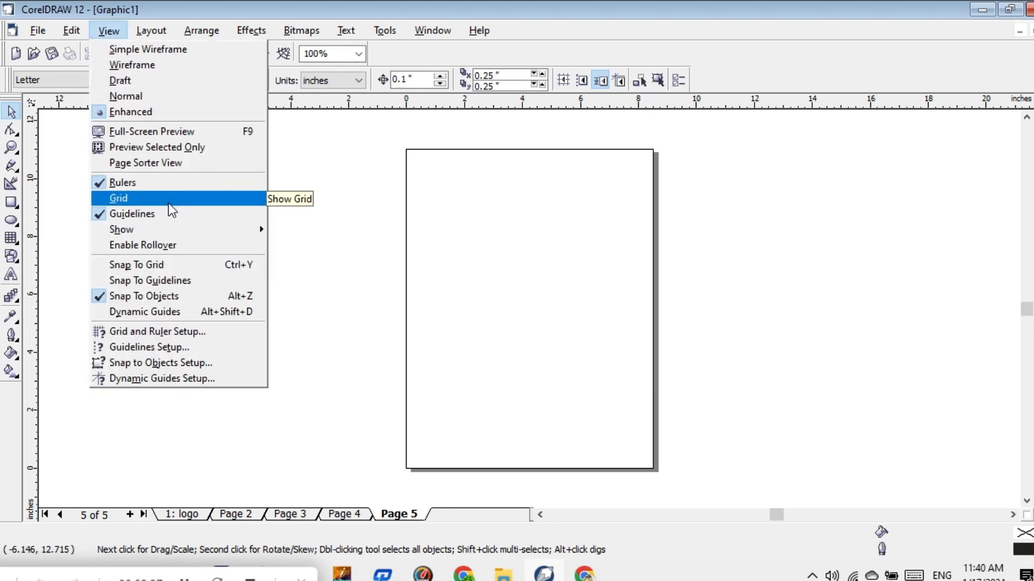
pyautogui.moveTo(166, 230)
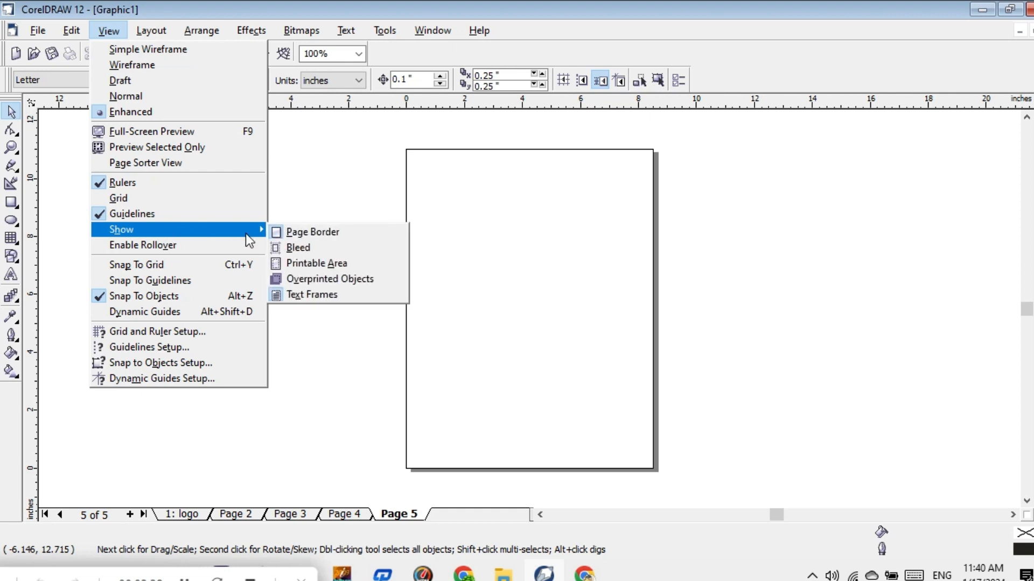
pyautogui.click(331, 233)
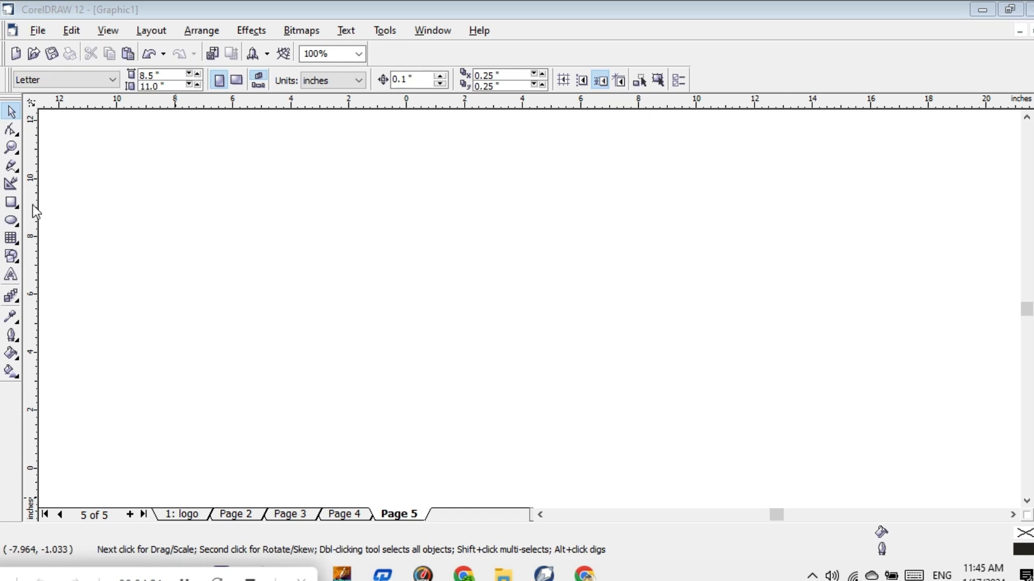
# Draw a tall rectangle about 3.35 by 6.70 inches, centred about 7.25 inches left of the ruler origin
pyautogui.click(12, 202)
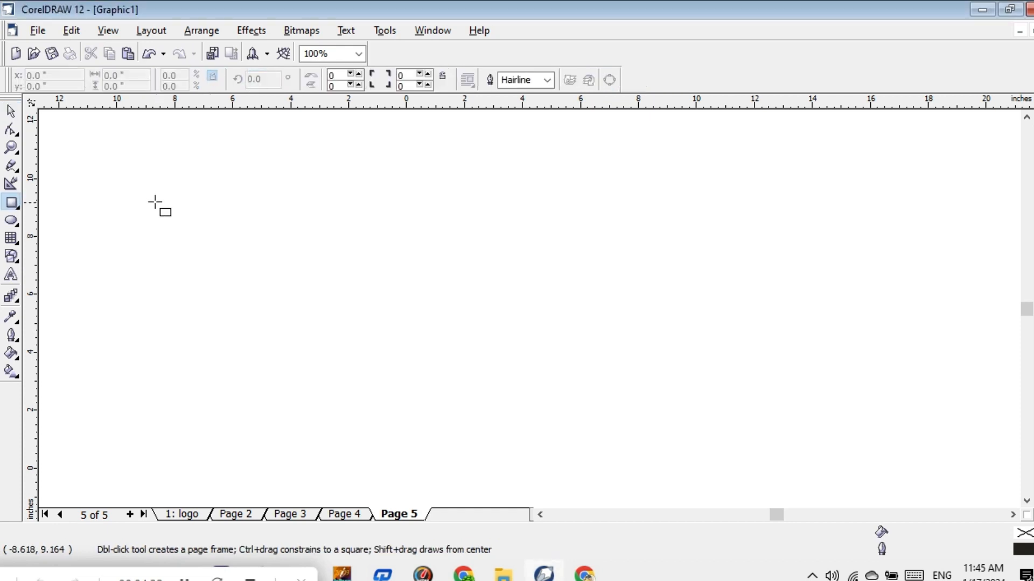
pyautogui.moveTo(148, 194); pyautogui.dragTo(244, 387)
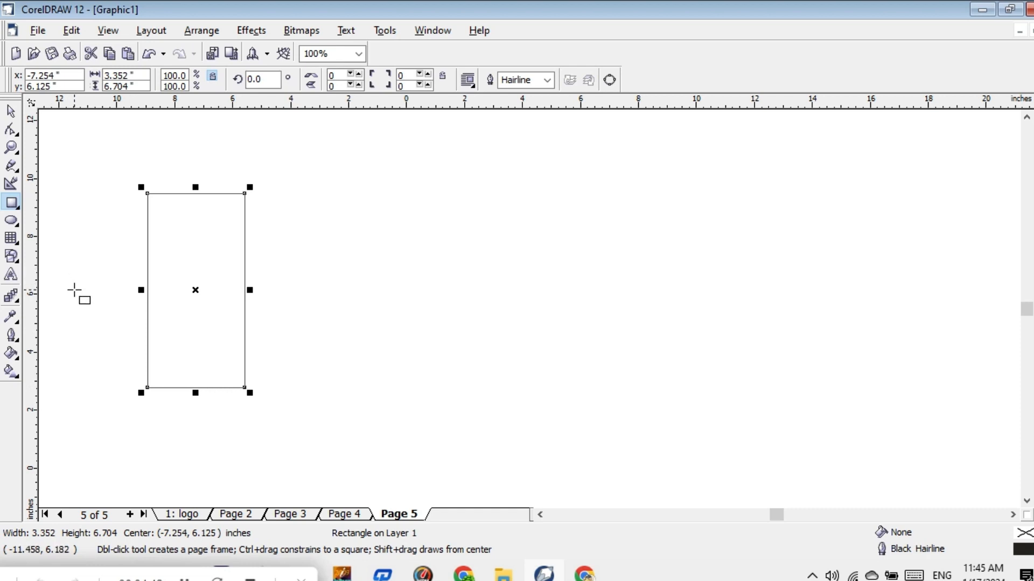
pyautogui.click(18, 302)
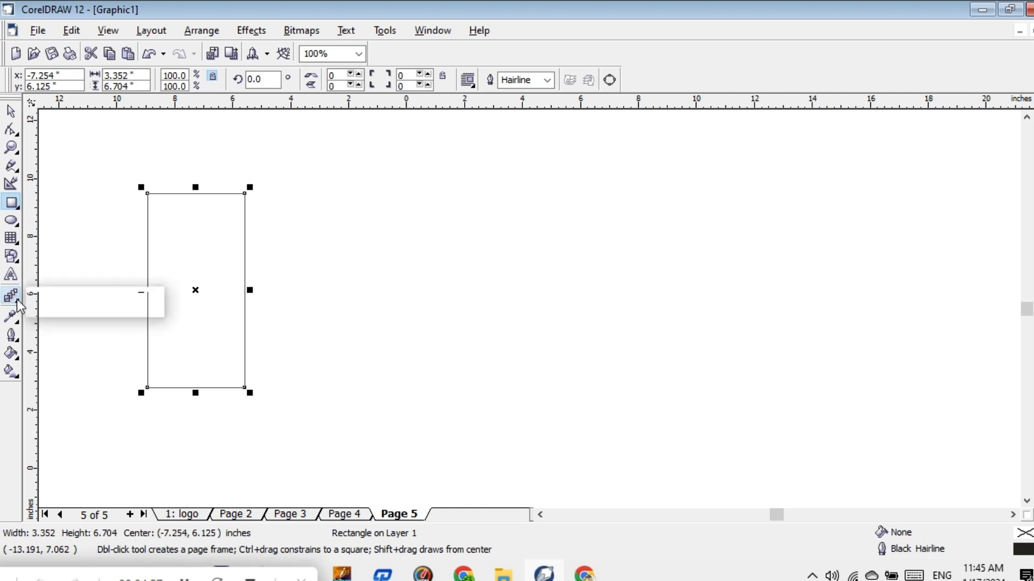
pyautogui.click(16, 300)
pyautogui.click(15, 299)
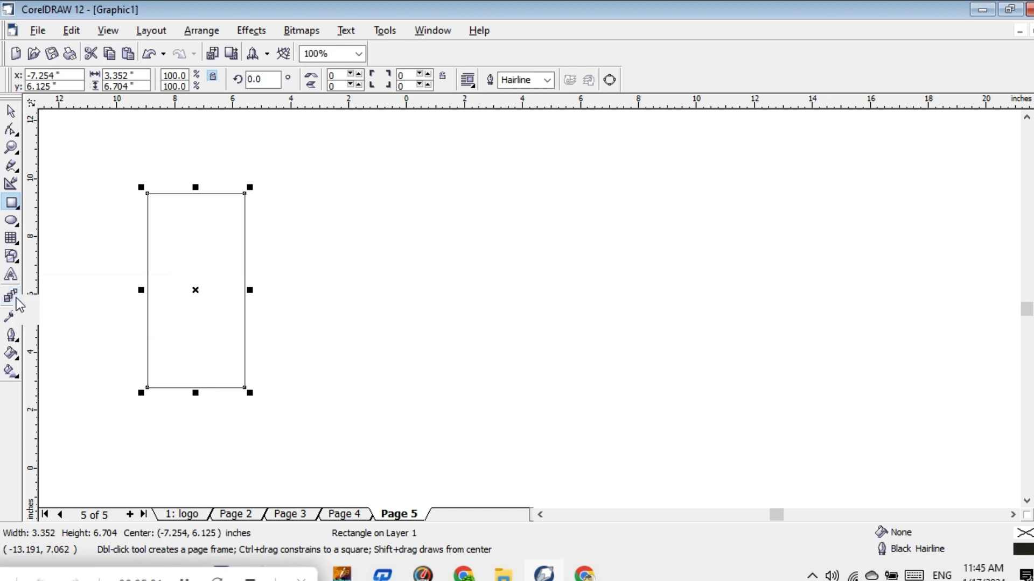
pyautogui.rightClick(17, 298)
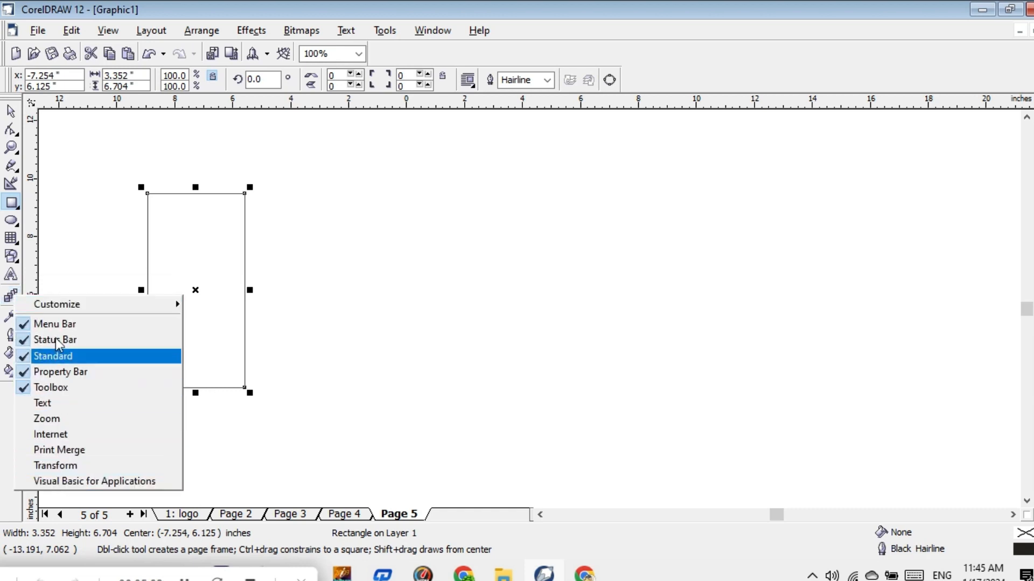
pyautogui.click(55, 283)
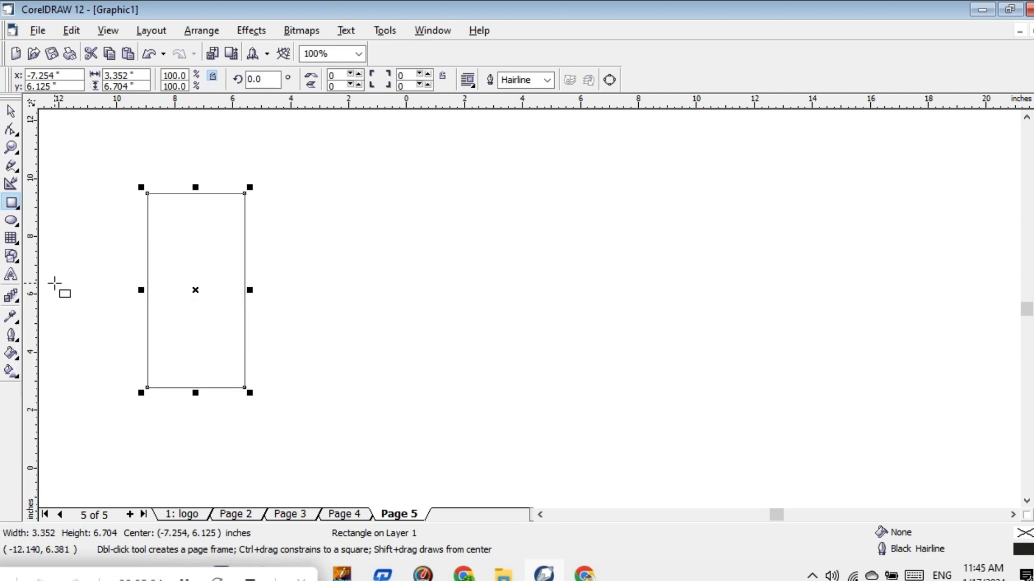
# Apply an envelope to the rectangle with the Interactive Envelope tool, pulling its right edge's middle node inward to the rectangle's centre
pyautogui.click(18, 301)
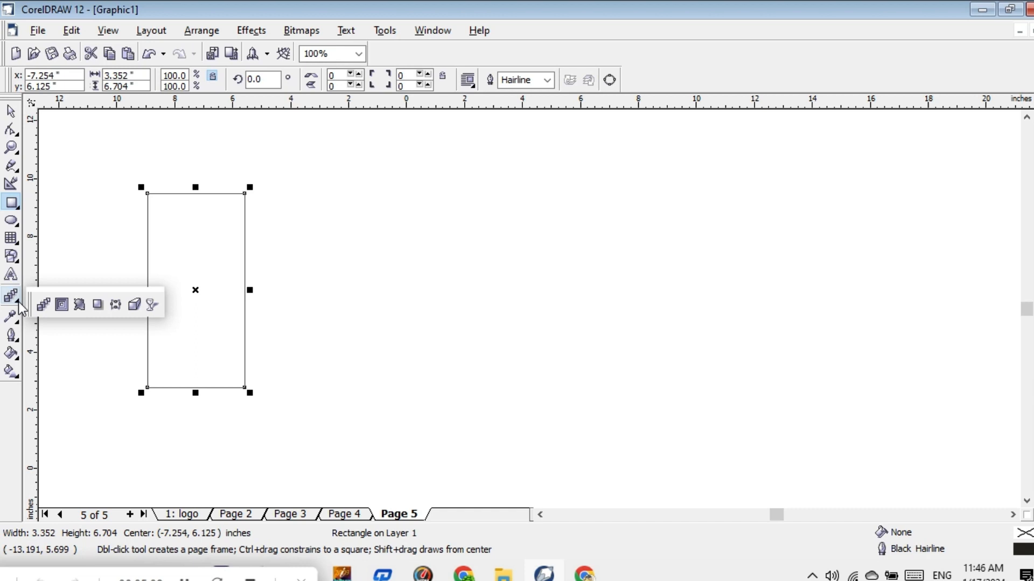
pyautogui.click(116, 305)
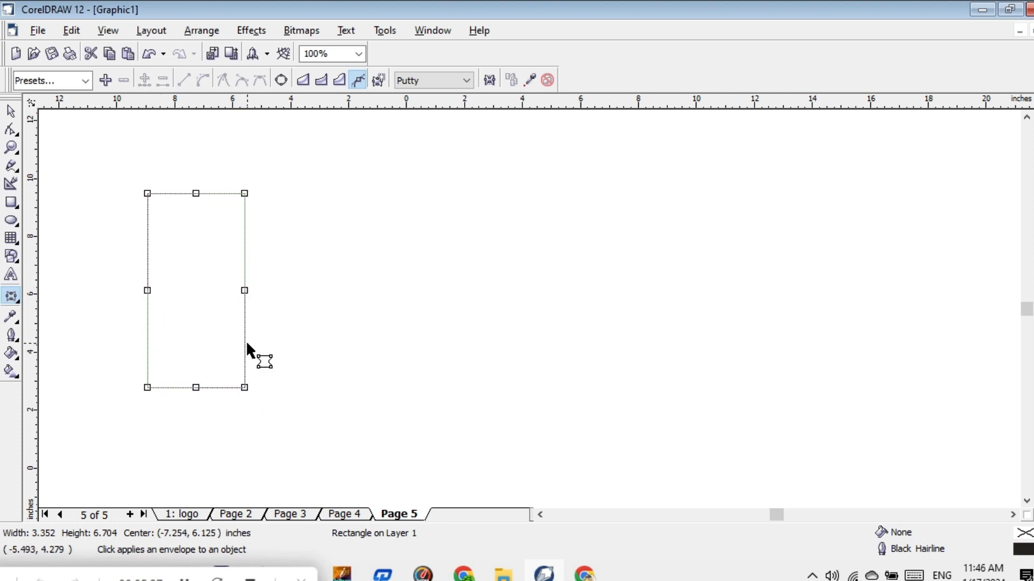
pyautogui.click(12, 113)
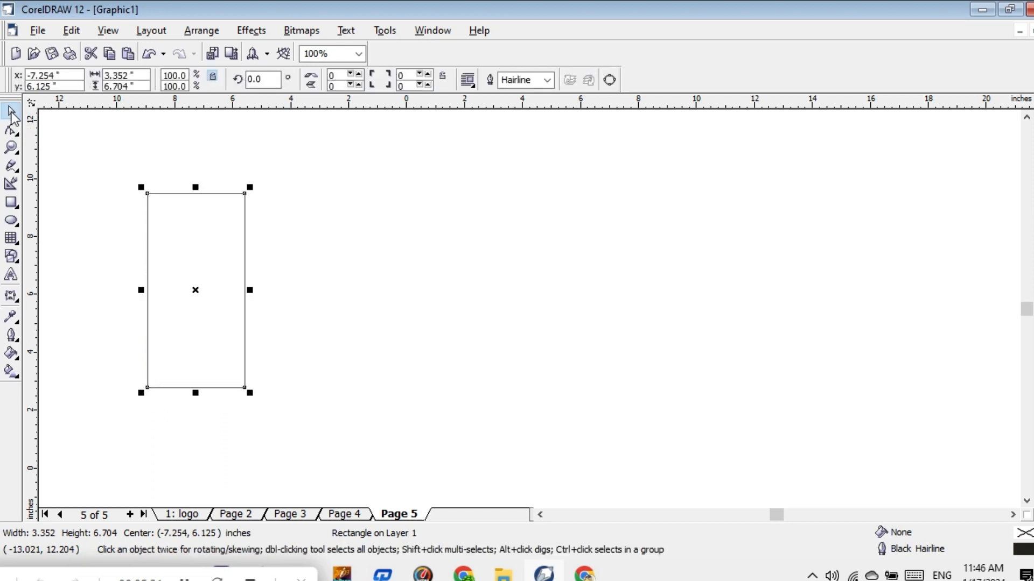
pyautogui.click(10, 295)
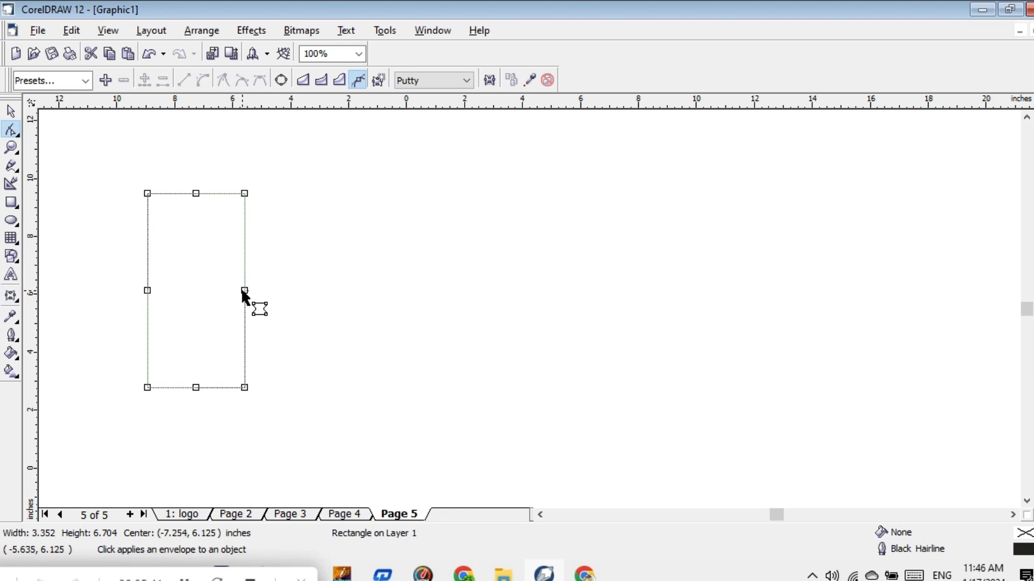
pyautogui.click(245, 290)
pyautogui.doubleClick(245, 291)
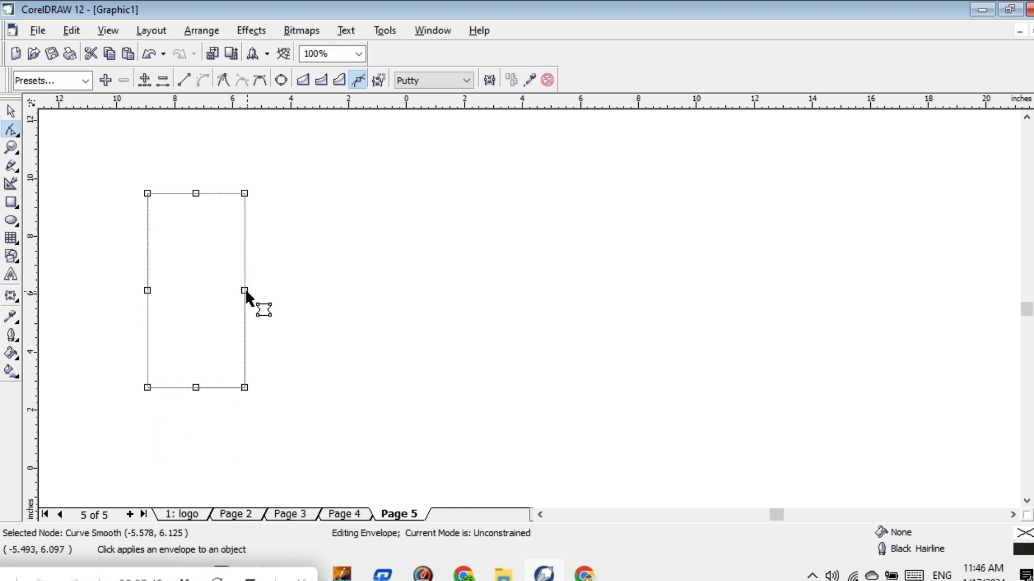
pyautogui.click(245, 290)
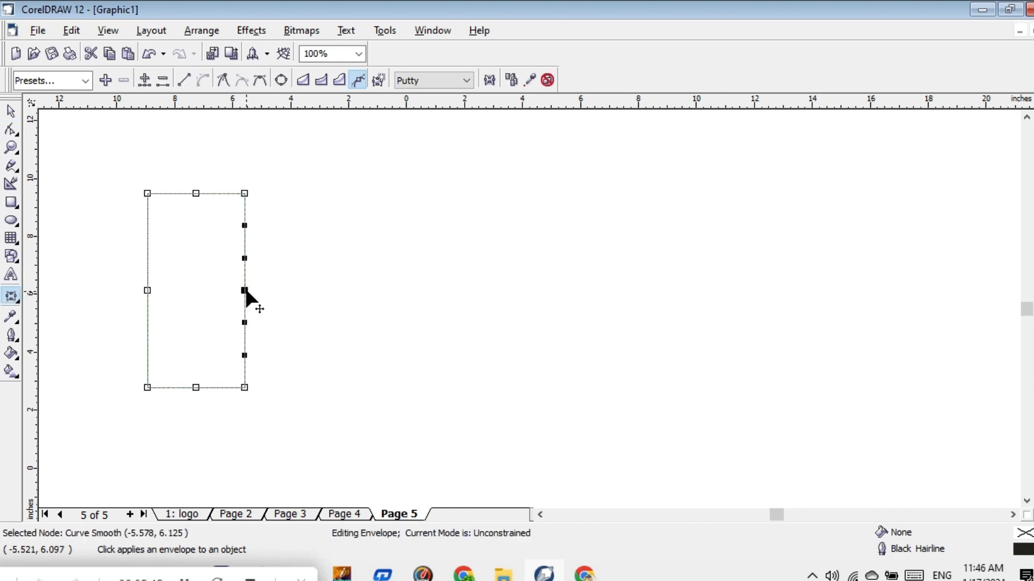
pyautogui.moveTo(245, 290); pyautogui.dragTo(200, 286)
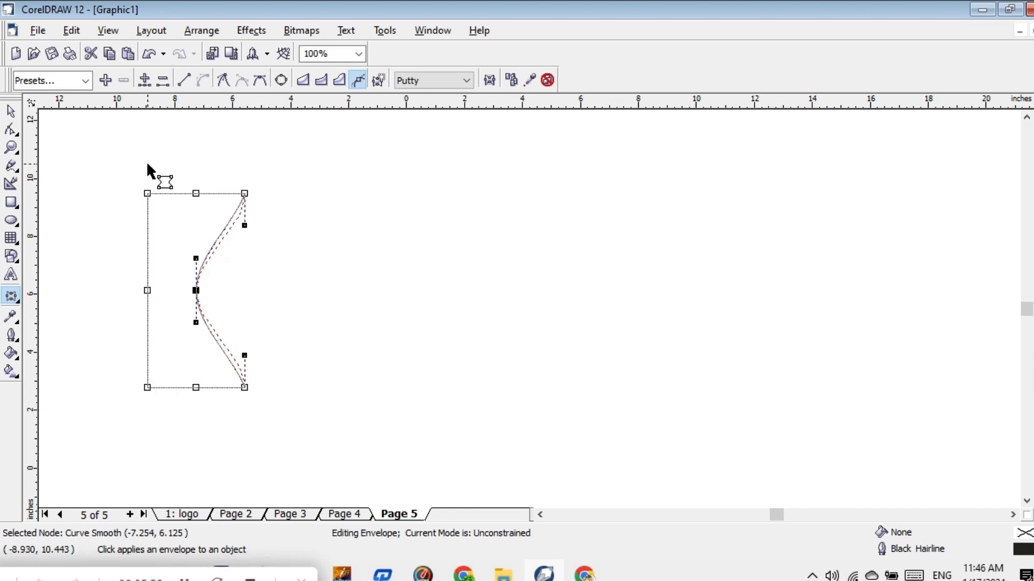
pyautogui.press('space')
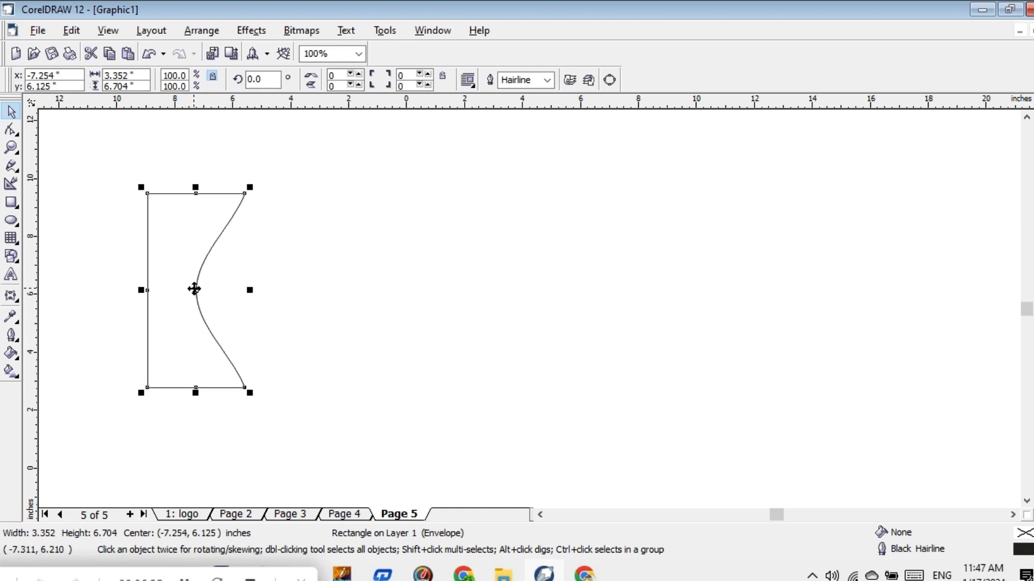
# Duplicate the curved shape in place and nudge the copy right to a centre of about x -4.05 inches
pyautogui.moveTo(195, 289); pyautogui.dragTo(199, 288)
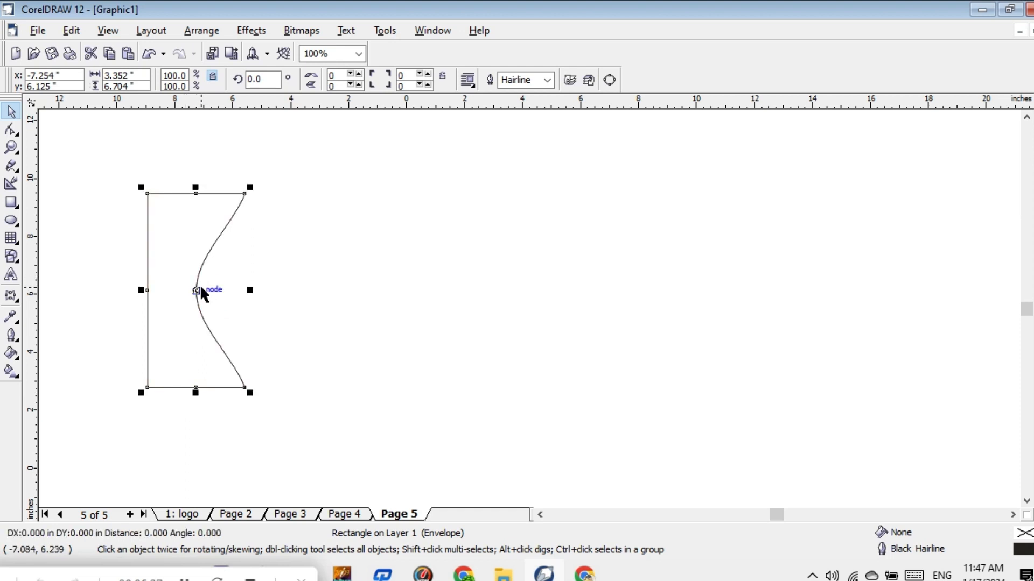
pyautogui.press('KP_Add')
pyautogui.press('Right')
pyautogui.press('Right')
pyautogui.press('Right')
pyautogui.press('Right')
pyautogui.press('Right')
pyautogui.press('Right')
pyautogui.press('Right')
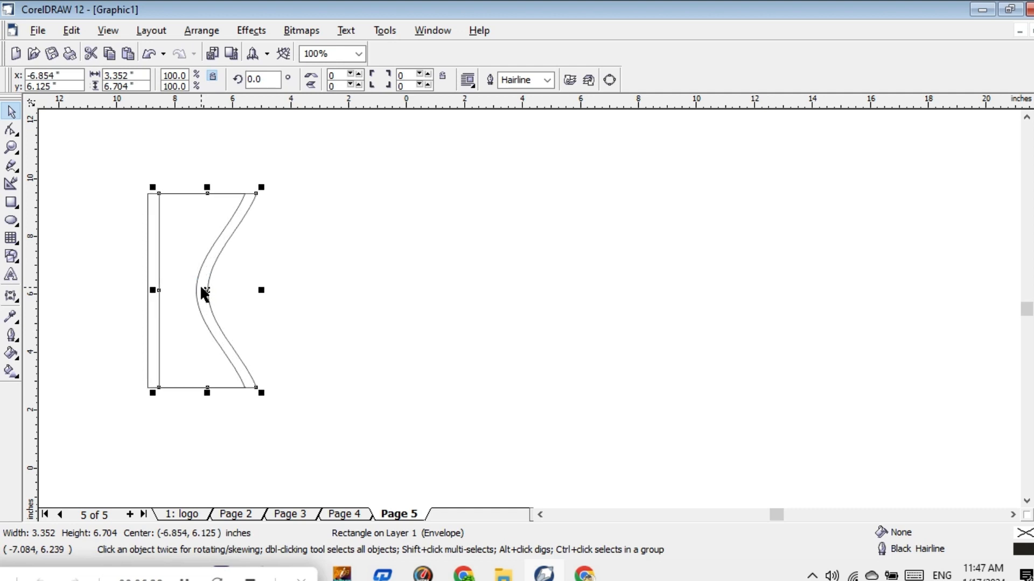
pyautogui.press('Right')
pyautogui.press('Right')
pyautogui.press('Right')
pyautogui.press('Right')
pyautogui.press('Right')
pyautogui.press('Right')
pyautogui.press('Right')
pyautogui.press('Right')
pyautogui.press('Right')
pyautogui.press('Right')
pyautogui.press('Right')
pyautogui.press('Right')
pyautogui.press('Right')
pyautogui.press('Right')
pyautogui.press('Right')
pyautogui.press('Right')
pyautogui.press('Right')
pyautogui.press('Right')
pyautogui.press('Right')
pyautogui.press('Right')
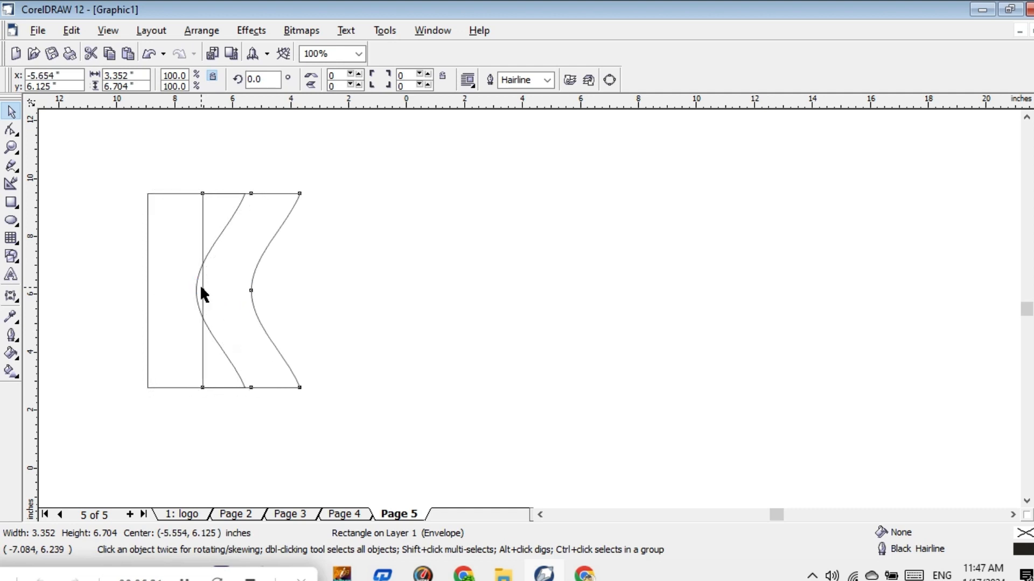
pyautogui.press('Right')
pyautogui.press('Right')
pyautogui.press('Right')
pyautogui.press('Right')
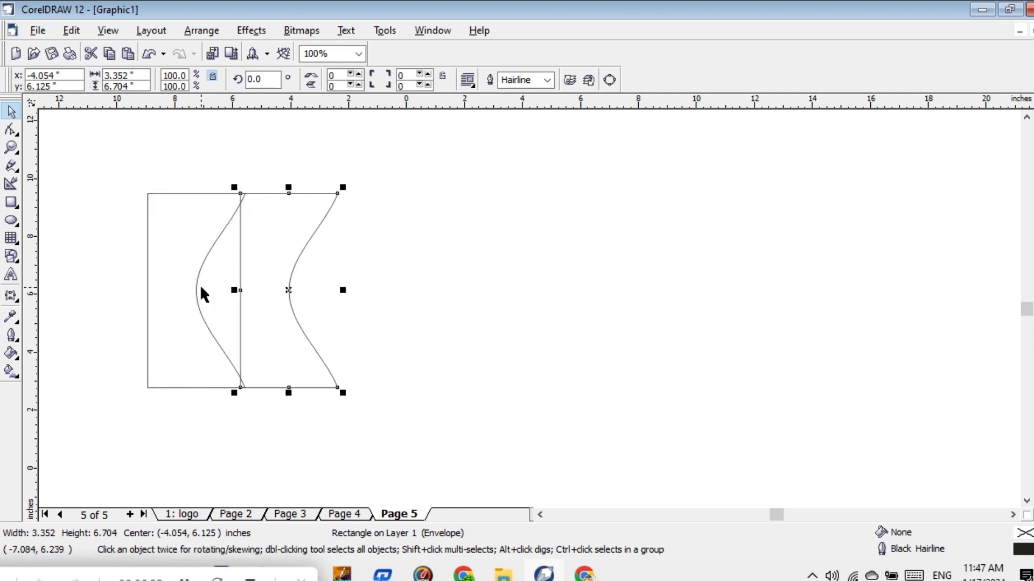
# Undo a run of the copy's nudges and move the copy back exactly over the original shape
pyautogui.hotkey('ctrl', 'z')
pyautogui.hotkey('ctrl', 'z')
pyautogui.hotkey('ctrl', 'z')
pyautogui.hotkey('ctrl', 'z')
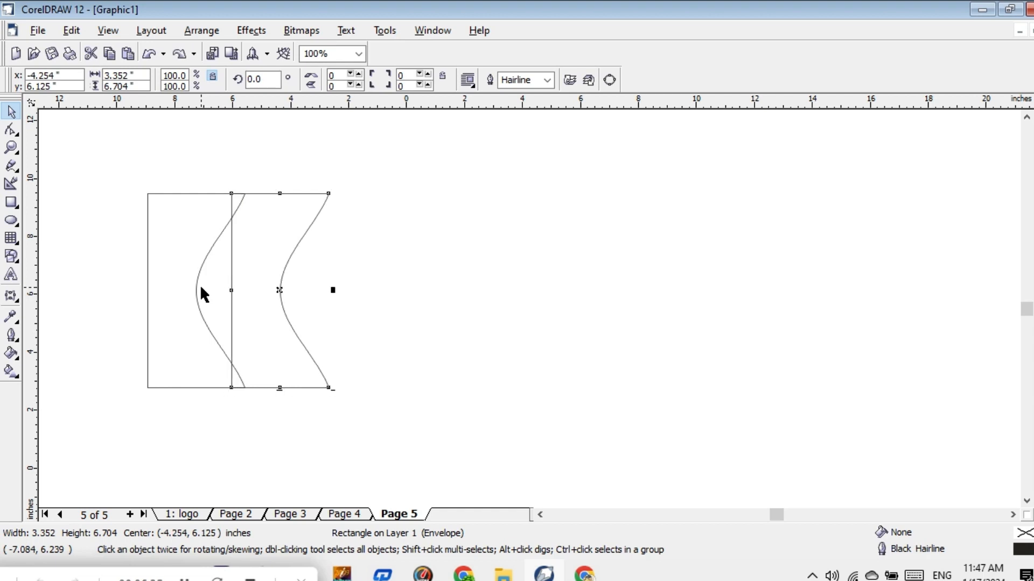
pyautogui.hotkey('ctrl', 'z')
pyautogui.hotkey('ctrl', 'z')
pyautogui.hotkey('ctrl', 'z')
pyautogui.hotkey('ctrl', 'z')
pyautogui.hotkey('ctrl', 'z')
pyautogui.hotkey('ctrl', 'z')
pyautogui.hotkey('ctrl', 'z')
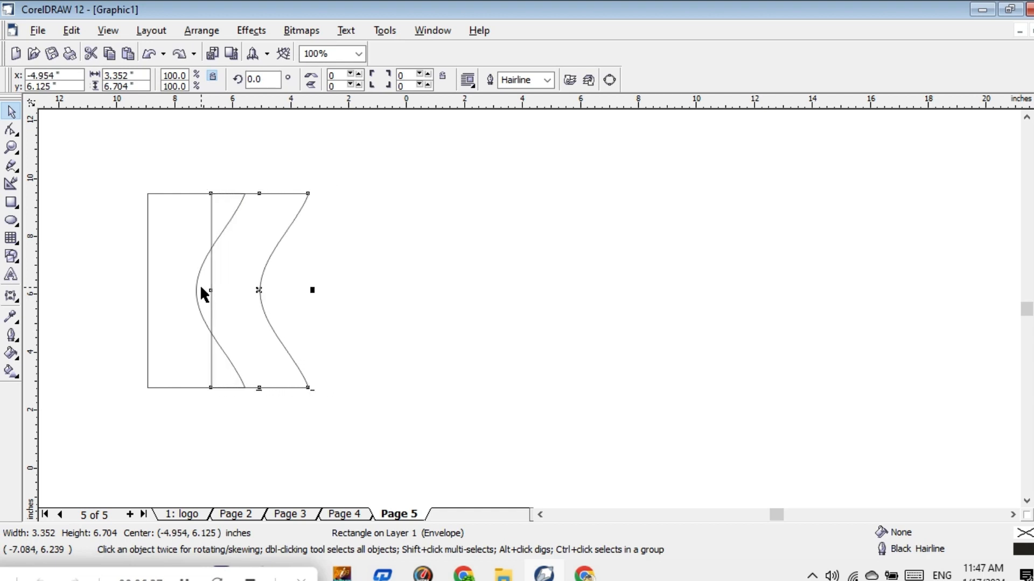
pyautogui.hotkey('ctrl', 'z')
pyautogui.hotkey('ctrl', 'z')
pyautogui.hotkey('ctrl', 'z')
pyautogui.hotkey('ctrl', 'z')
pyautogui.hotkey('ctrl', 'z')
pyautogui.hotkey('ctrl', 'z')
pyautogui.hotkey('ctrl', 'z')
pyautogui.hotkey('ctrl', 'z')
pyautogui.hotkey('ctrl', 'z')
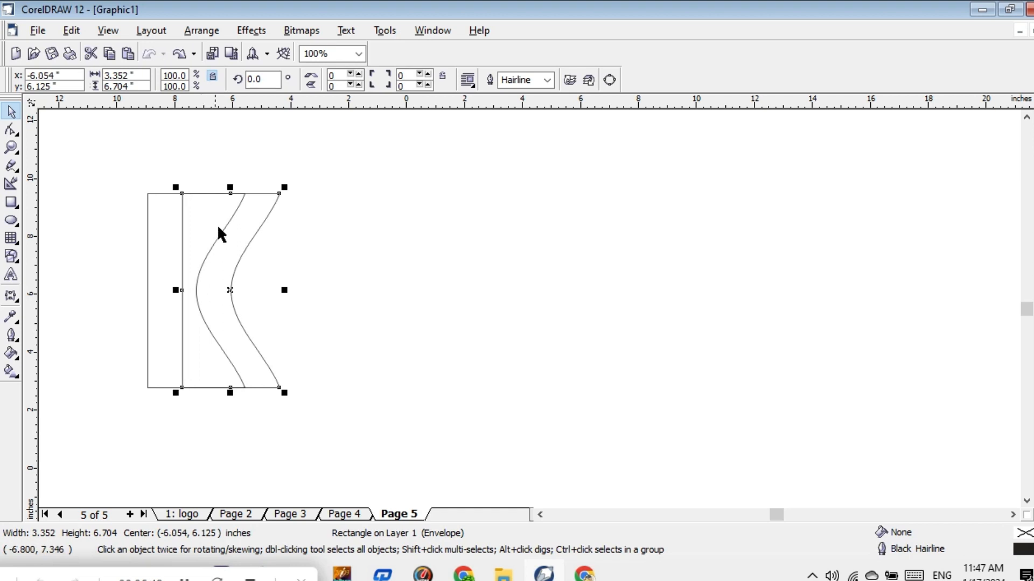
pyautogui.moveTo(230, 289); pyautogui.dragTo(199, 290)
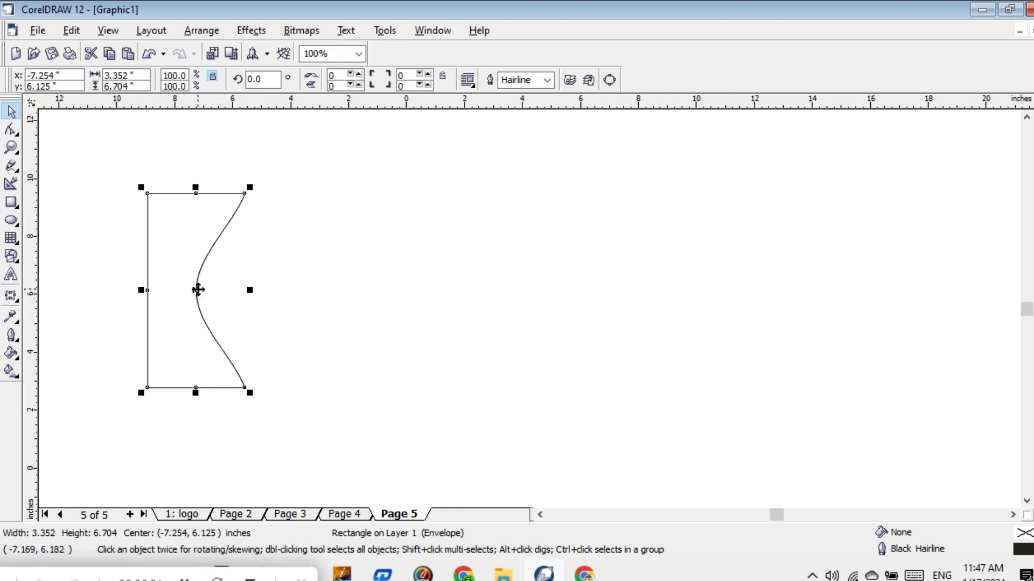
# Nudge the copy horizontally right, clear of the original shape, to a centre of about x -3.15 inches
pyautogui.press('Right')
pyautogui.press('Right')
pyautogui.press('Right')
pyautogui.press('Right')
pyautogui.press('Right')
pyautogui.press('Right')
pyautogui.press('Right')
pyautogui.press('Right')
pyautogui.press('Right')
pyautogui.press('Right')
pyautogui.press('Right')
pyautogui.press('Right')
pyautogui.press('Right')
pyautogui.press('Right')
pyautogui.press('Right')
pyautogui.press('Right')
pyautogui.press('Right')
pyautogui.press('Right')
pyautogui.press('Right')
pyautogui.press('Right')
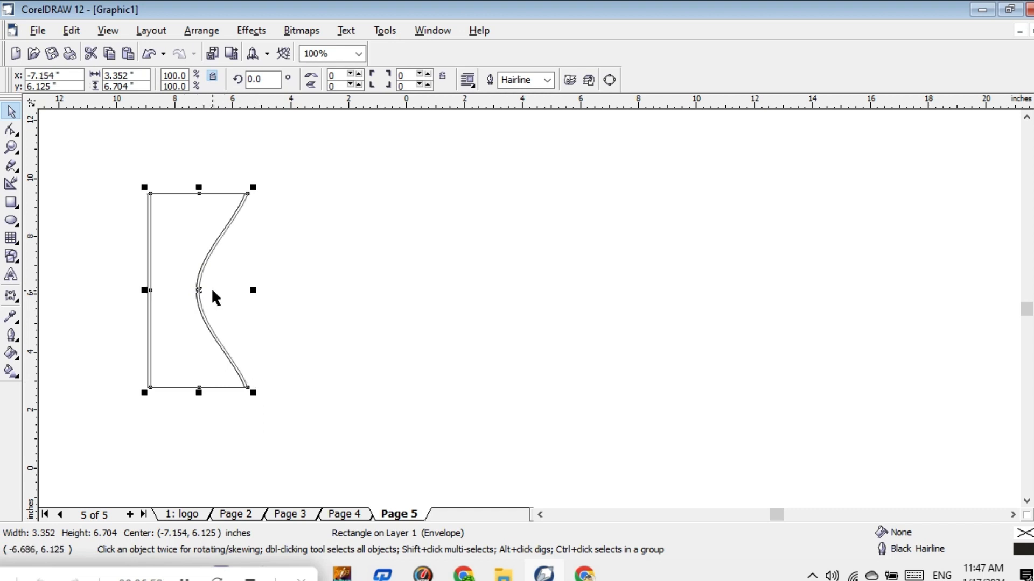
pyautogui.press('Right')
pyautogui.press('Right')
pyautogui.press('Right')
pyautogui.press('Right')
pyautogui.press('Right')
pyautogui.press('Right')
pyautogui.press('Right')
pyautogui.press('Right')
pyautogui.press('Right')
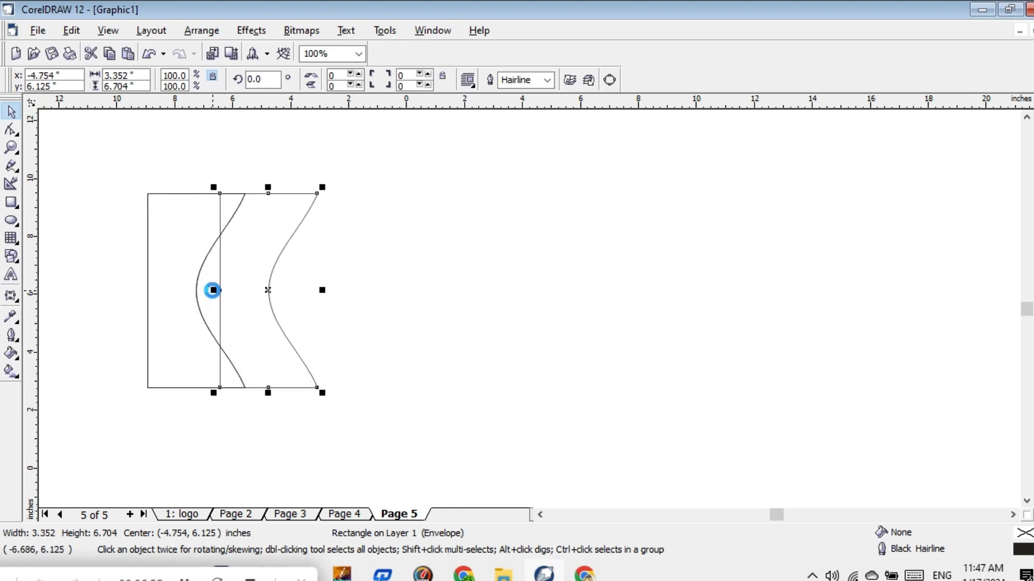
pyautogui.press('Right')
pyautogui.press('Right')
pyautogui.press('Right')
pyautogui.press('Right')
pyautogui.press('Right')
pyautogui.press('Right')
pyautogui.press('Right')
pyautogui.press('Right')
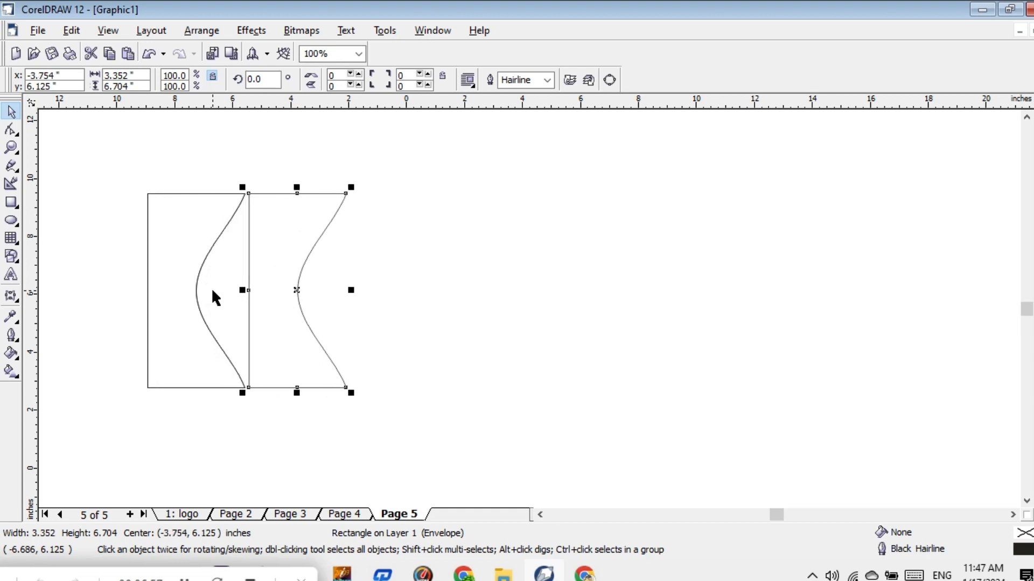
pyautogui.press('Right')
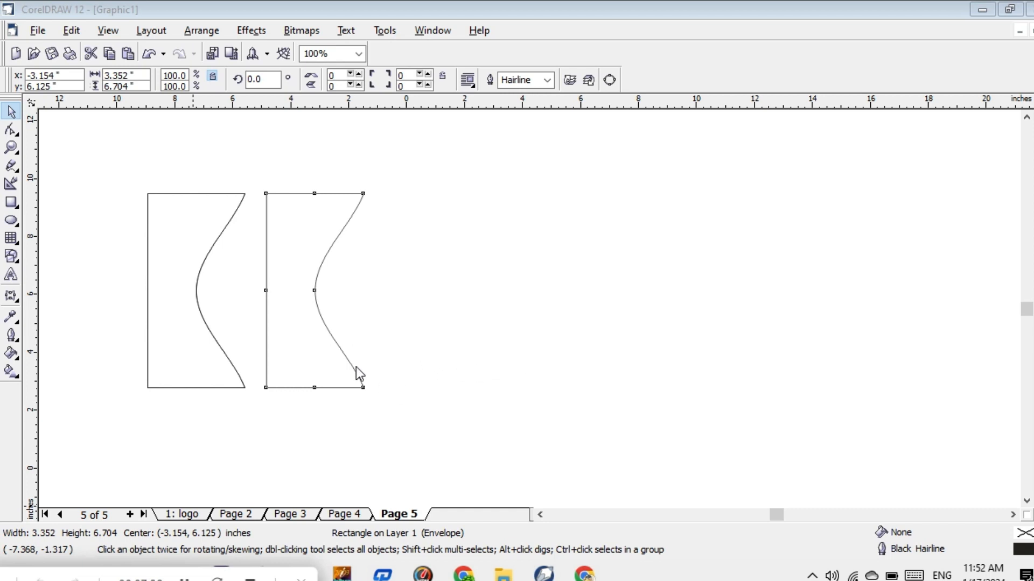
# Nudge the copy further right and partly back, leaving its centre at about x -2.95 inches
pyautogui.click(326, 330)
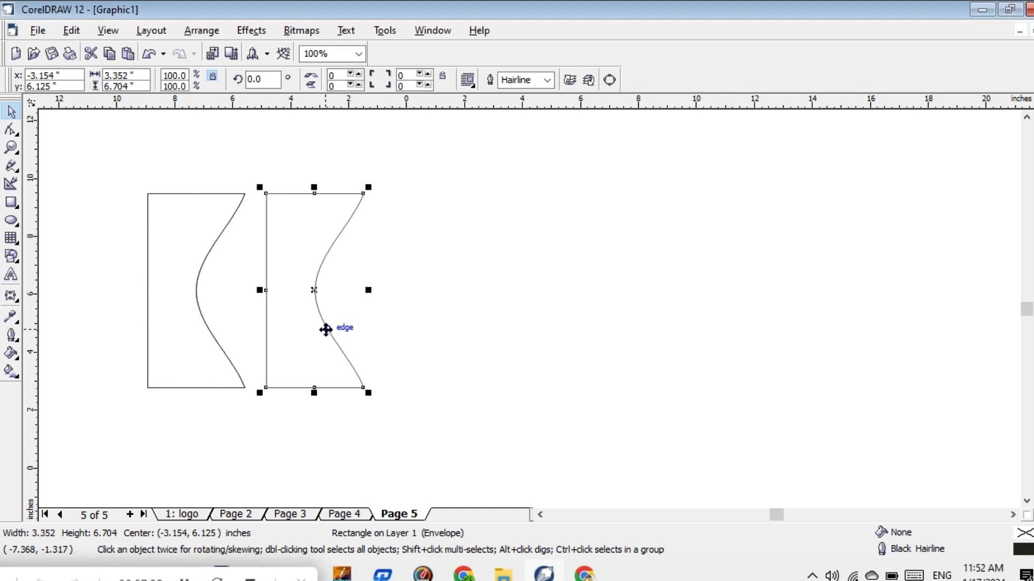
pyautogui.press('Right')
pyautogui.press('Right')
pyautogui.press('Right')
pyautogui.press('Right')
pyautogui.press('Right')
pyautogui.press('Right')
pyautogui.press('Right')
pyautogui.press('Right')
pyautogui.press('Right')
pyautogui.press('Right')
pyautogui.press('Right')
pyautogui.press('Right')
pyautogui.press('Right')
pyautogui.press('Right')
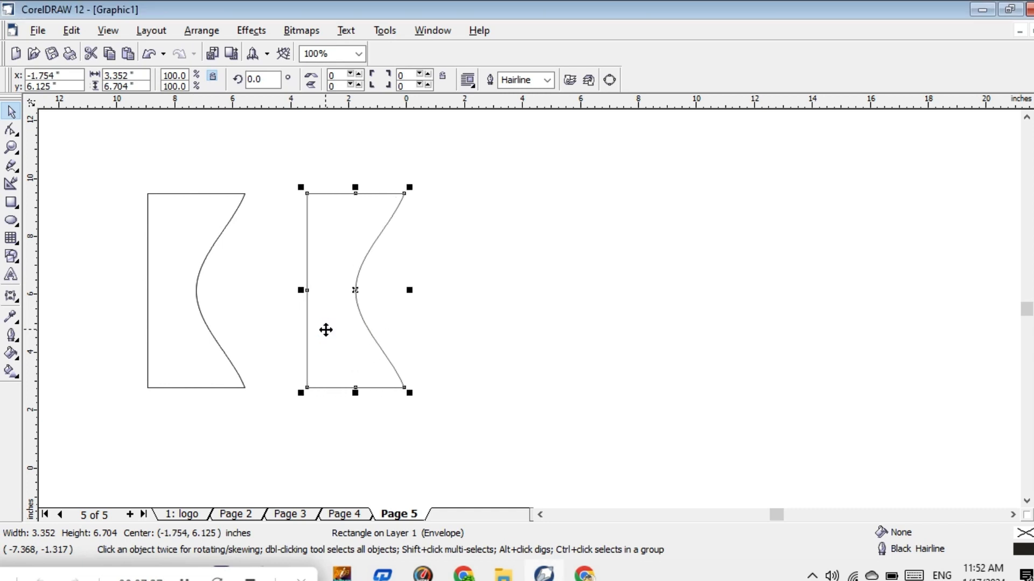
pyautogui.press('Left')
pyautogui.press('Left')
pyautogui.press('Left')
pyautogui.press('Left')
pyautogui.press('Left')
pyautogui.press('Left')
pyautogui.press('Left')
pyautogui.press('Left')
pyautogui.press('Left')
pyautogui.press('Left')
pyautogui.press('Left')
pyautogui.press('Left')
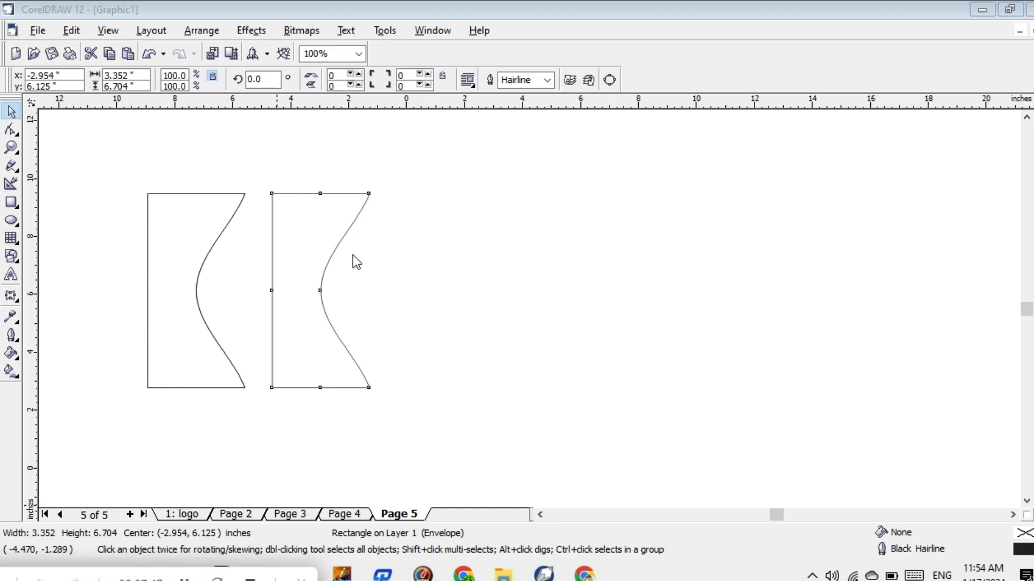
# Mirror the copy horizontally to face the original's curved edge and nudge it left to about x -3.55 inches
pyautogui.click(346, 194)
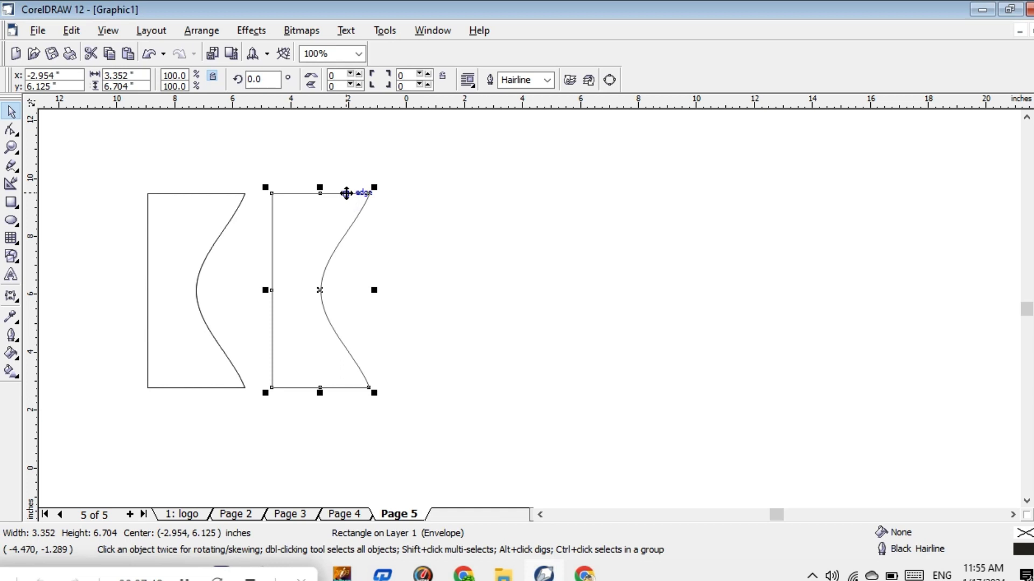
pyautogui.click(314, 77)
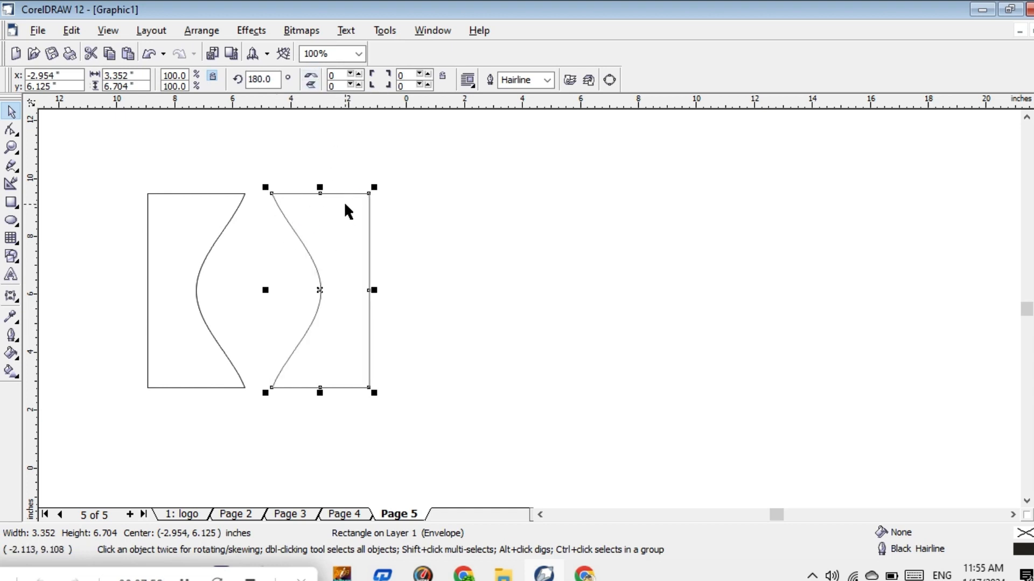
pyautogui.press('Left')
pyautogui.press('Left')
pyautogui.press('Left')
pyautogui.press('Left')
pyautogui.press('Left')
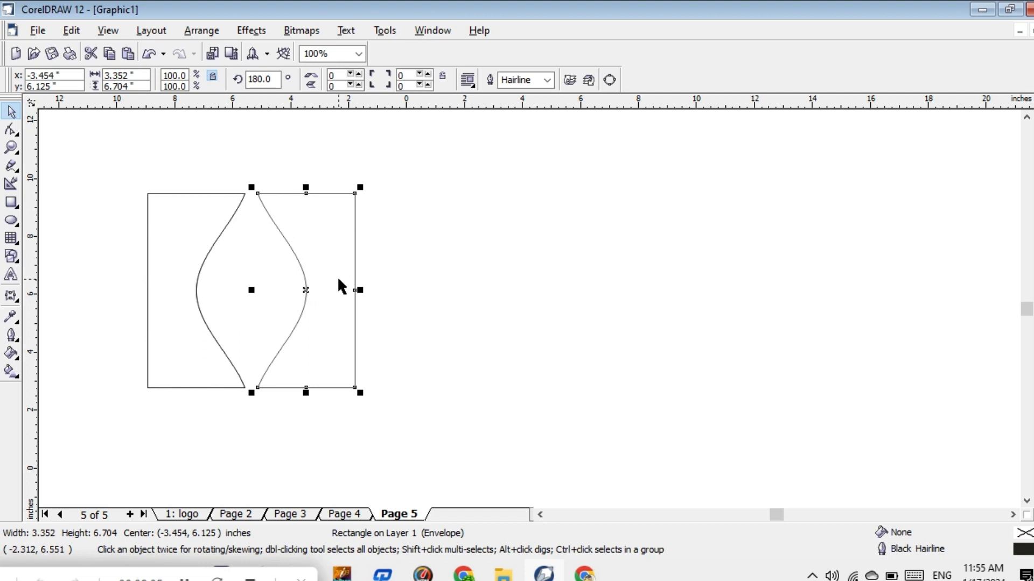
pyautogui.press('Left')
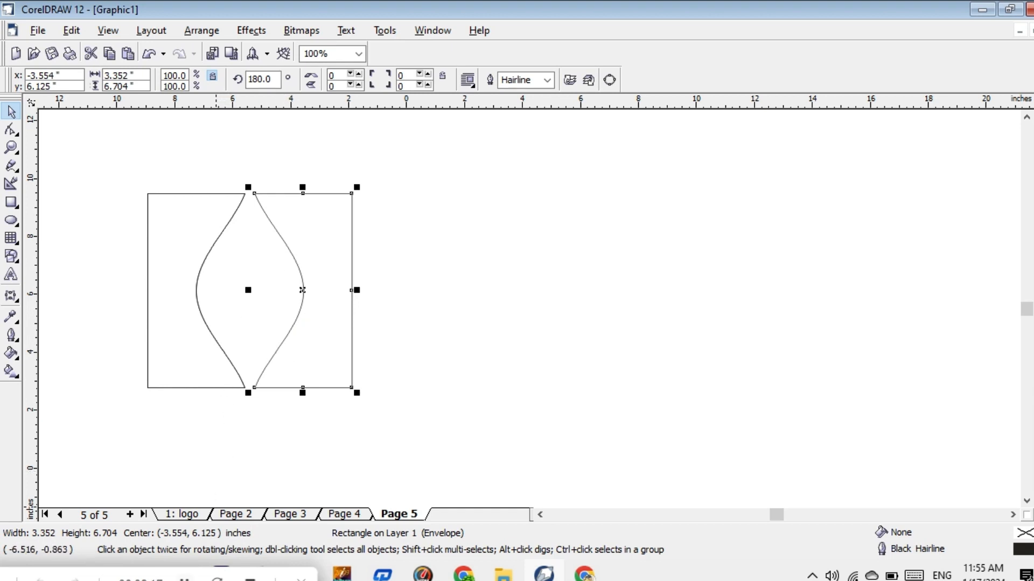
pyautogui.click(184, 579)
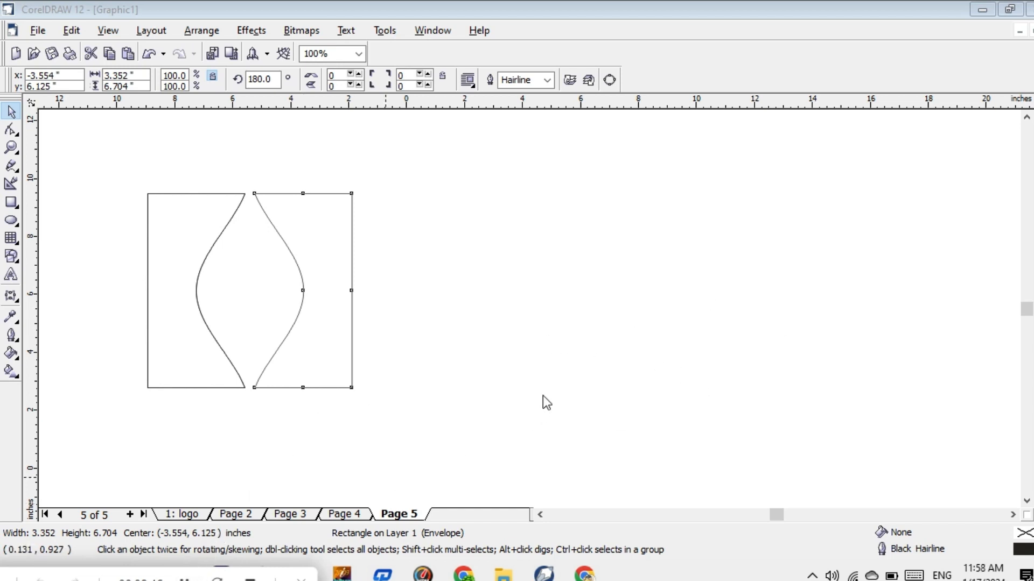
# Add the artistic text "HP" in 24 pt Arial in the space between the two facing curves
pyautogui.click(11, 277)
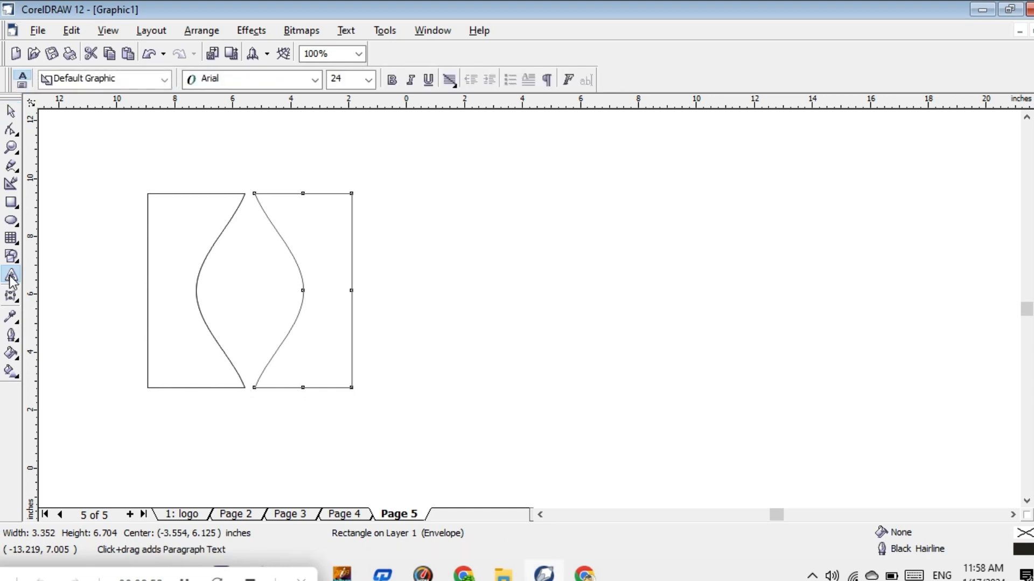
pyautogui.click(234, 288)
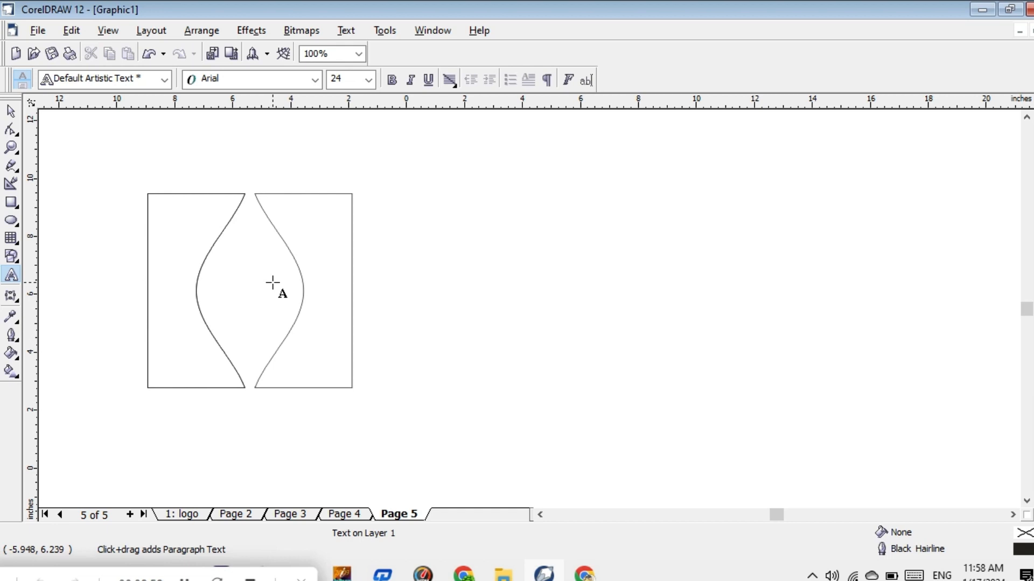
pyautogui.write('HP')
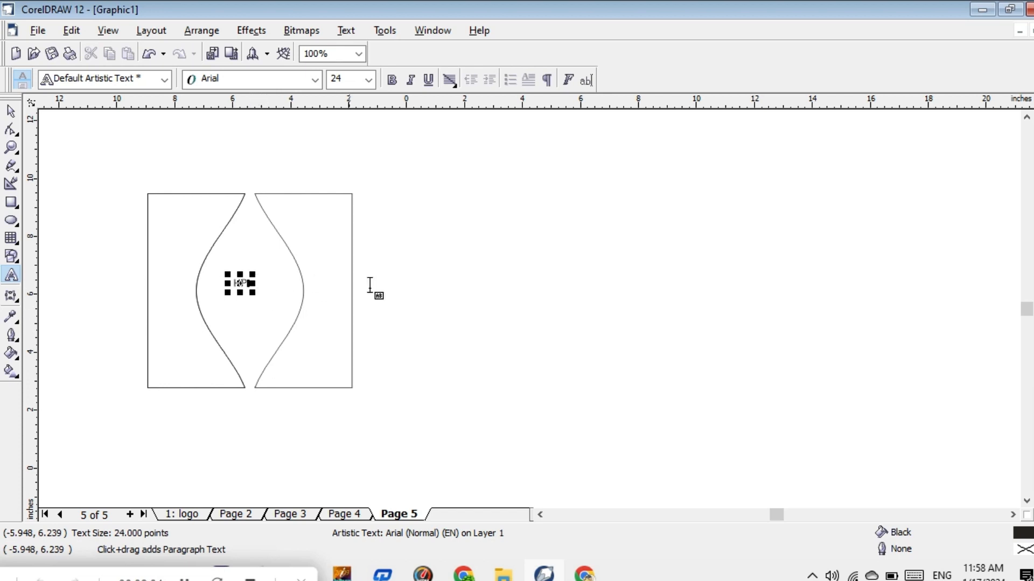
pyautogui.press('Escape')
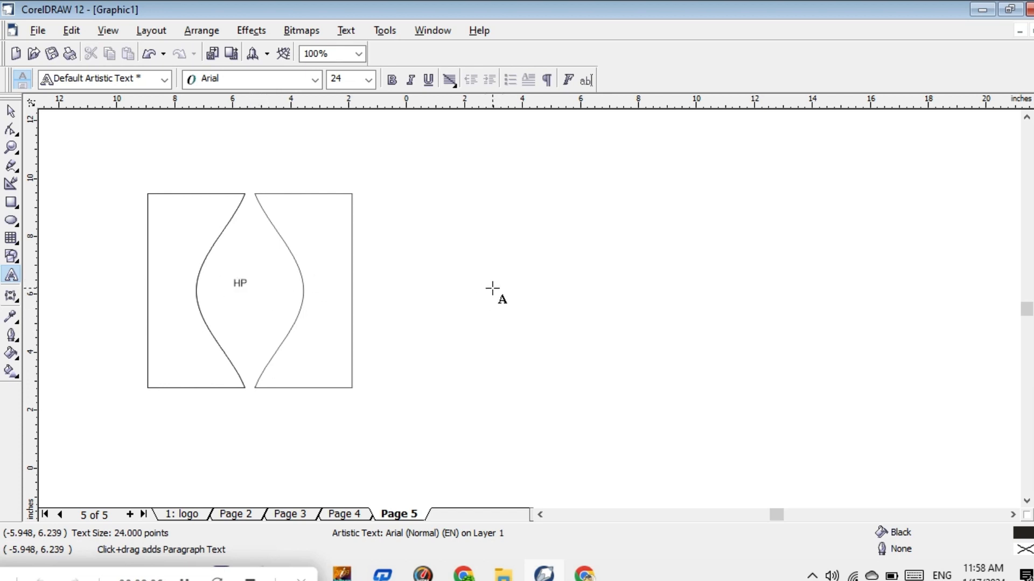
# Add the lowercase artistic text "hp" in 24 pt Arial to the right of the shapes and activate the Pick tool
pyautogui.click(495, 291)
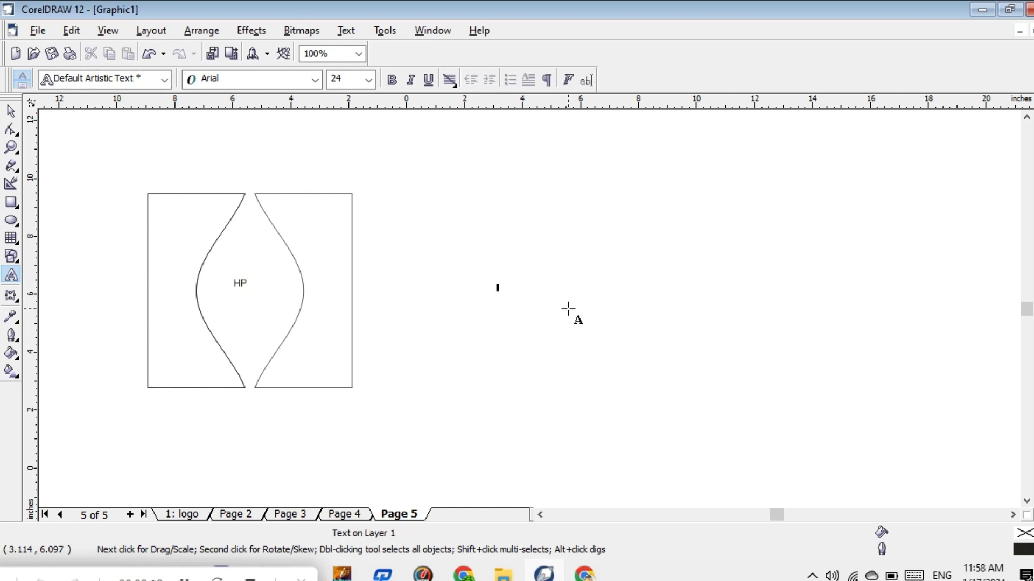
pyautogui.write('hp')
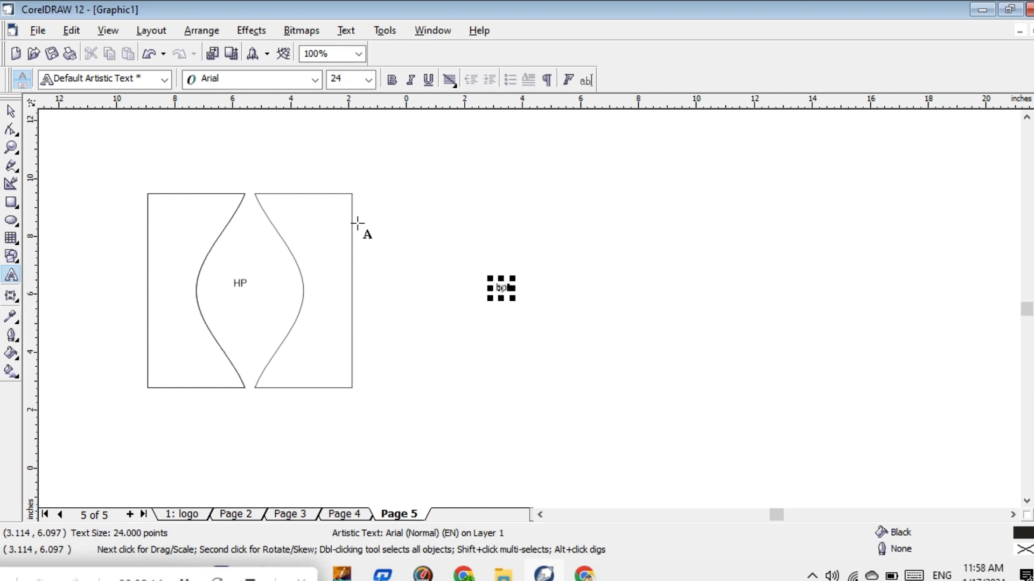
pyautogui.click(10, 111)
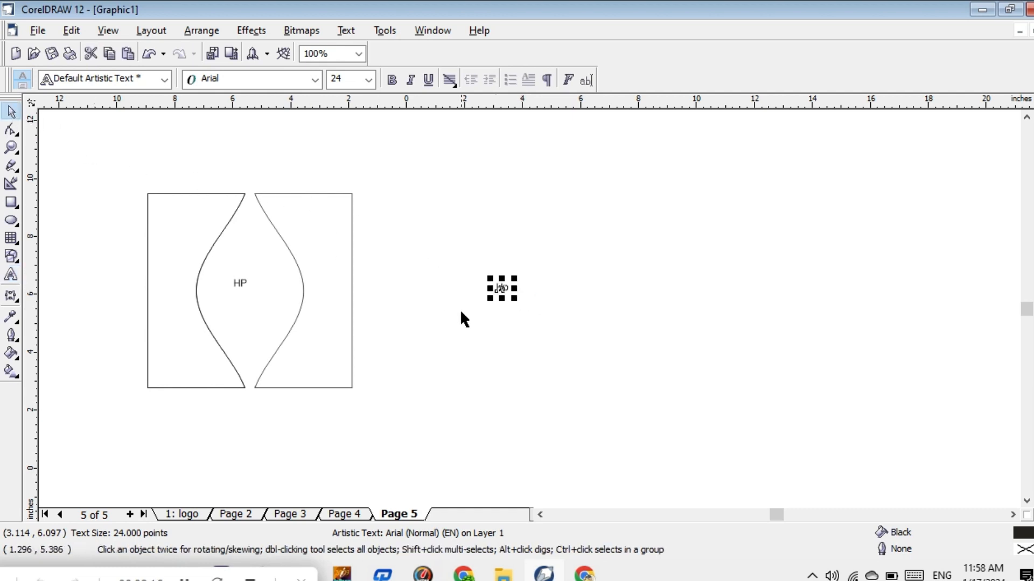
# Enlarge the "Hp" text to the right of the shapes to about 247 pt
pyautogui.moveTo(514, 298)
pyautogui.mouseDown()
pyautogui.moveTo(632, 367)
pyautogui.moveTo(626, 380)
pyautogui.mouseUp()
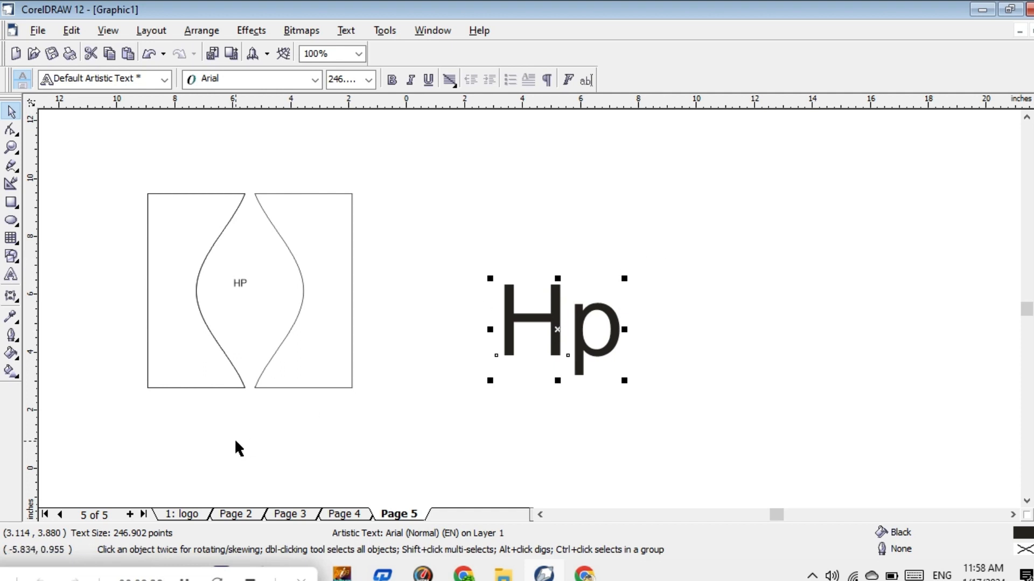
pyautogui.click(184, 578)
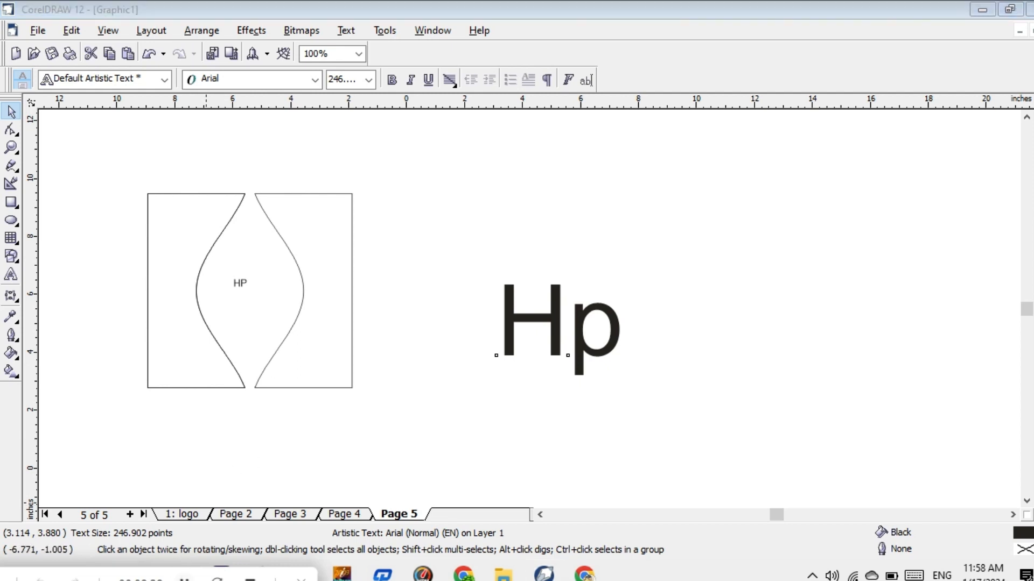
pyautogui.click(564, 334)
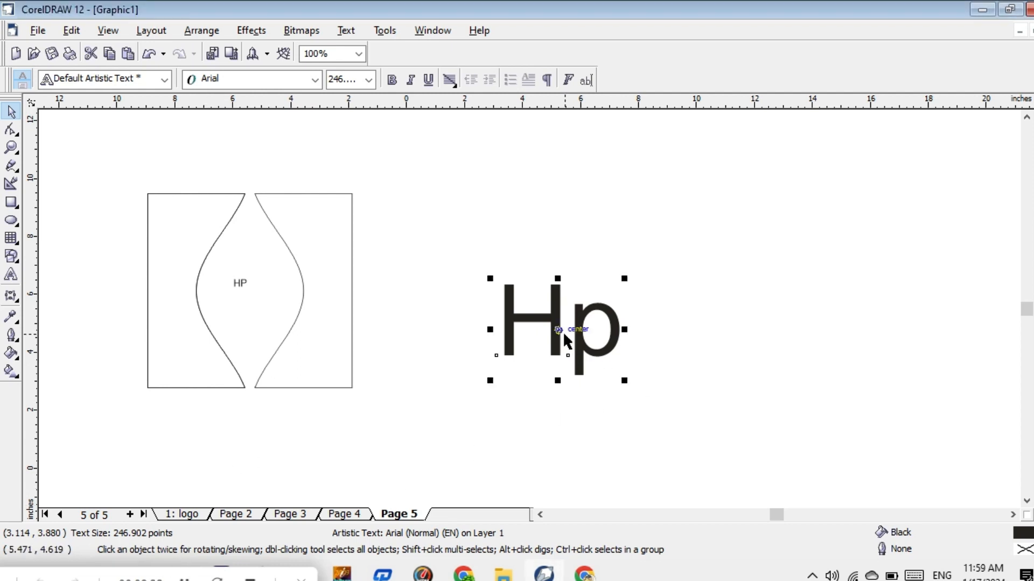
# Convert the enlarged "Hp" text to paragraph text and resize its frame to about 7.96 by 4.64 inches
pyautogui.click(346, 30)
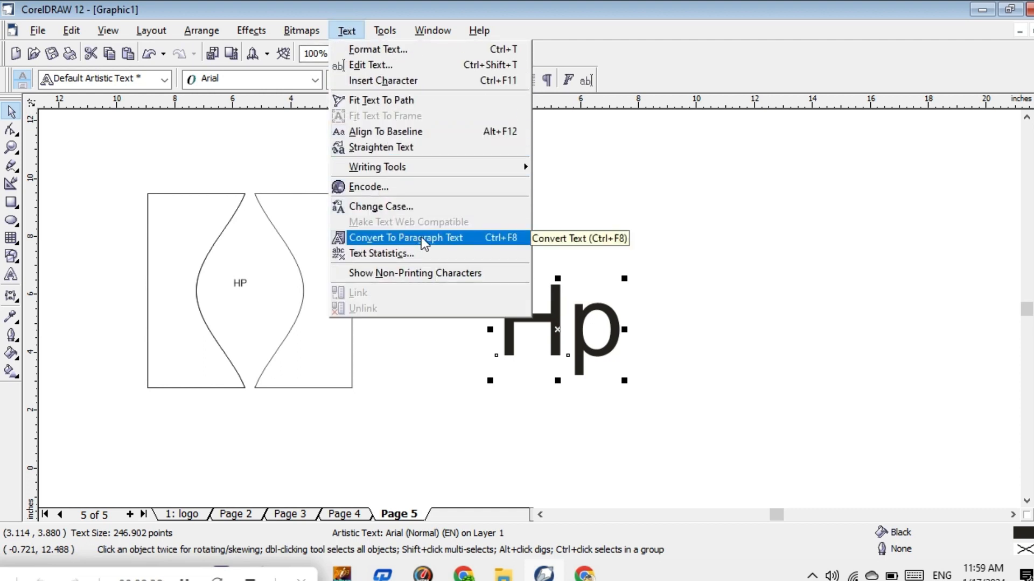
pyautogui.click(450, 239)
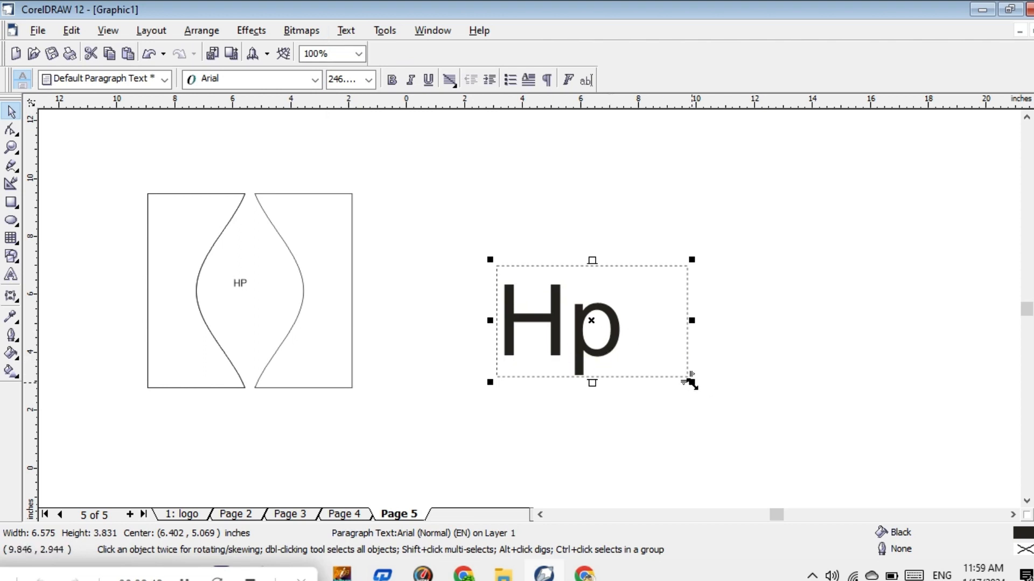
pyautogui.moveTo(691, 383); pyautogui.dragTo(736, 403)
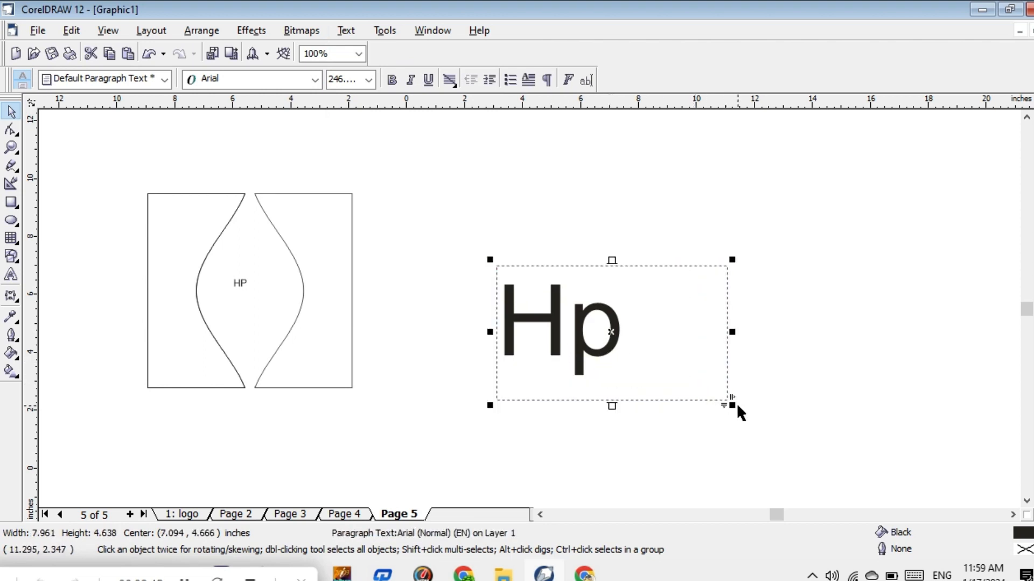
# Convert the "Hp" paragraph text back to artistic text and delete it
pyautogui.click(346, 30)
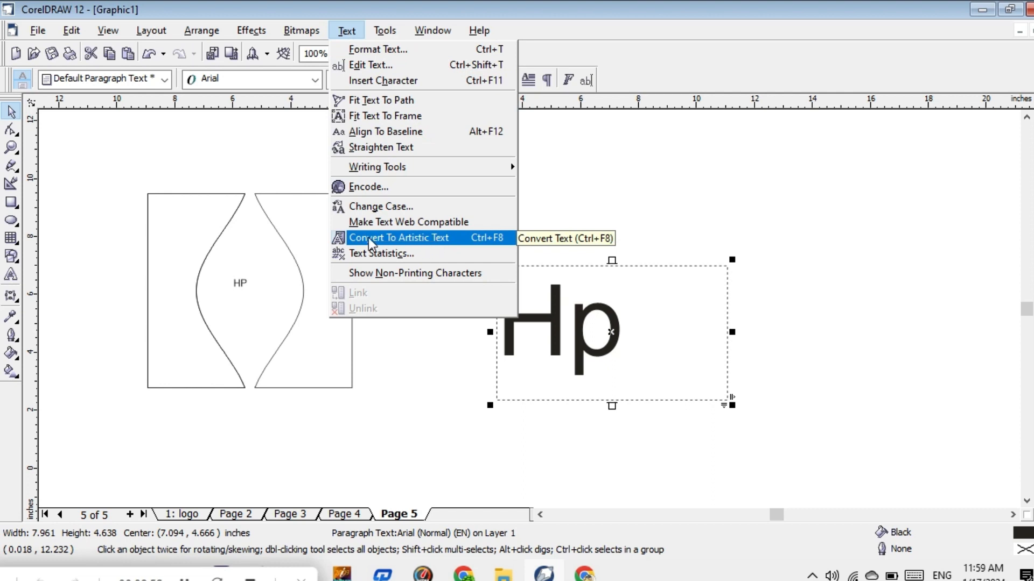
pyautogui.click(426, 238)
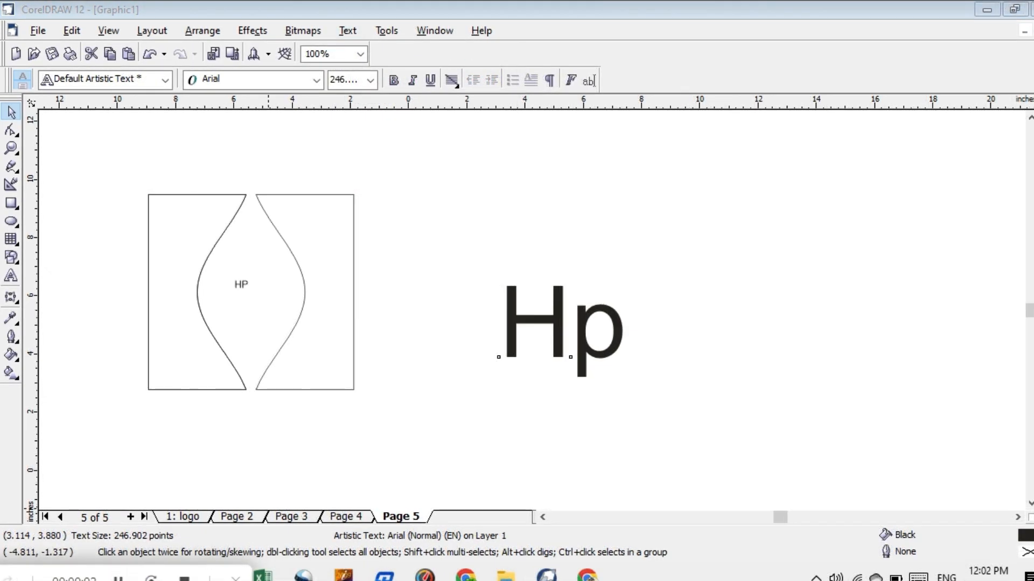
pyautogui.click(249, 281)
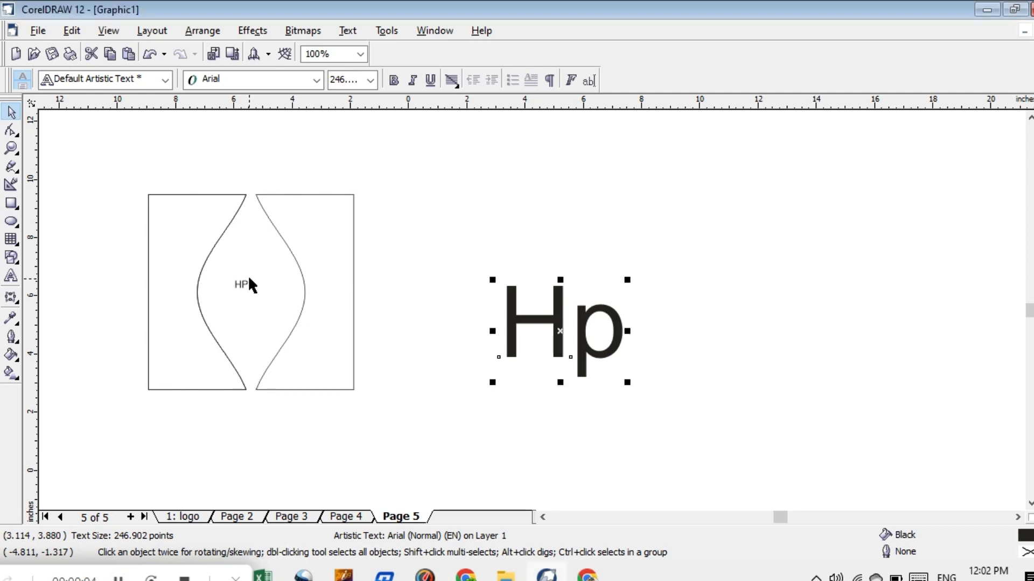
pyautogui.rightClick(561, 326)
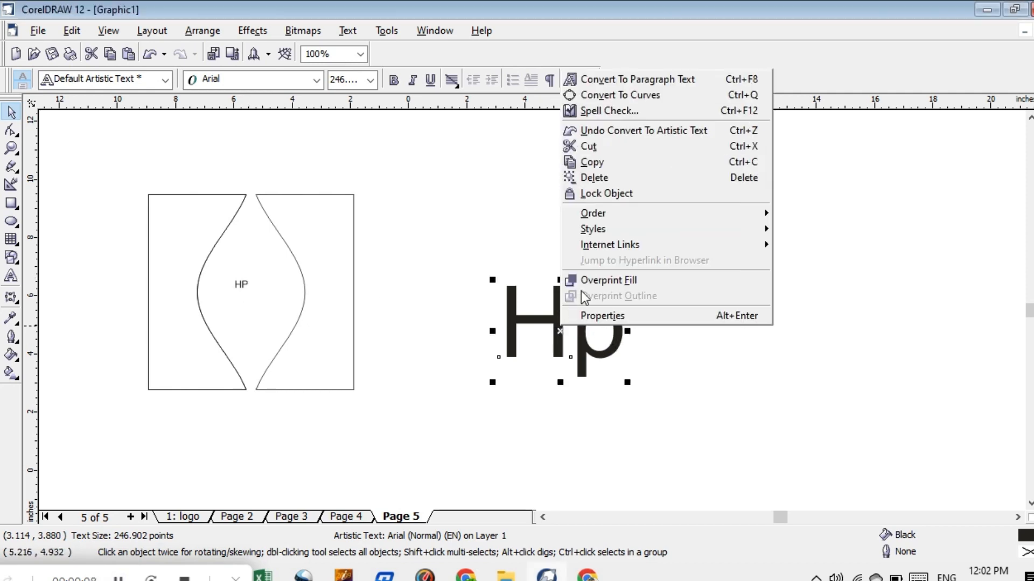
pyautogui.click(594, 177)
# Enlarge the "HP" text between the two curves to about 187 pt and stretch it slightly wider
pyautogui.click(247, 286)
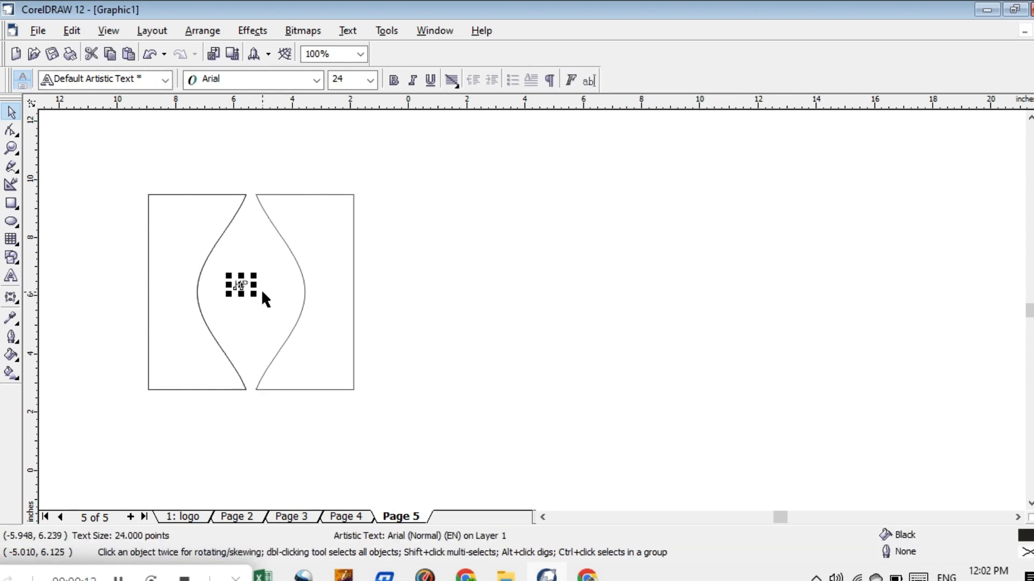
pyautogui.moveTo(255, 296); pyautogui.dragTo(294, 323)
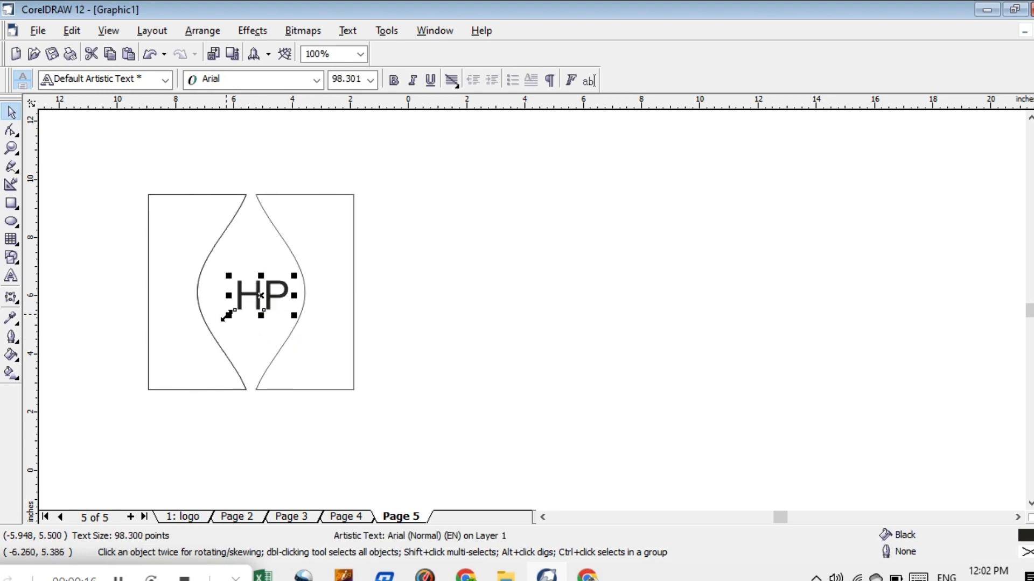
pyautogui.moveTo(231, 312); pyautogui.dragTo(252, 344)
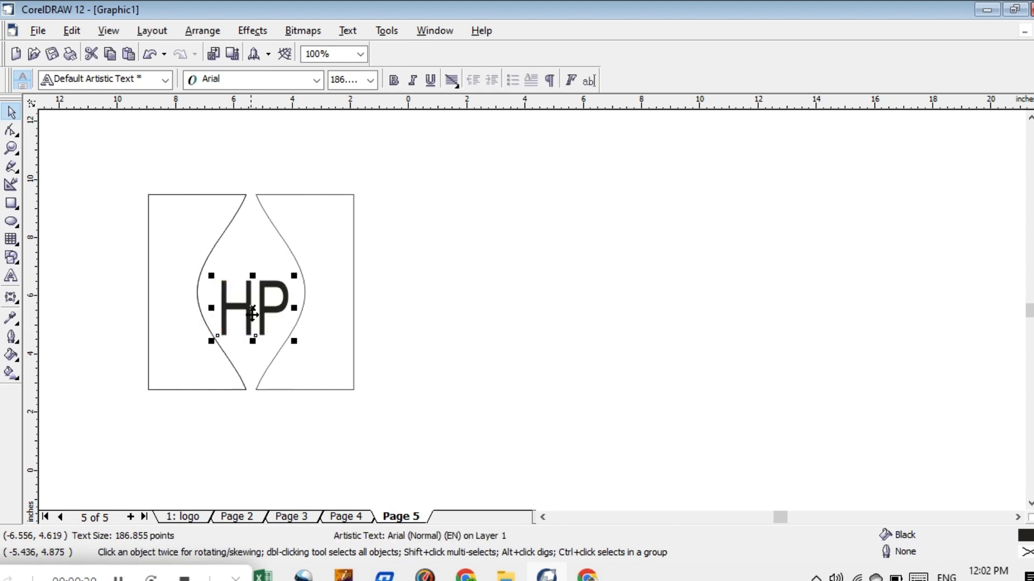
pyautogui.moveTo(294, 308); pyautogui.dragTo(299, 308)
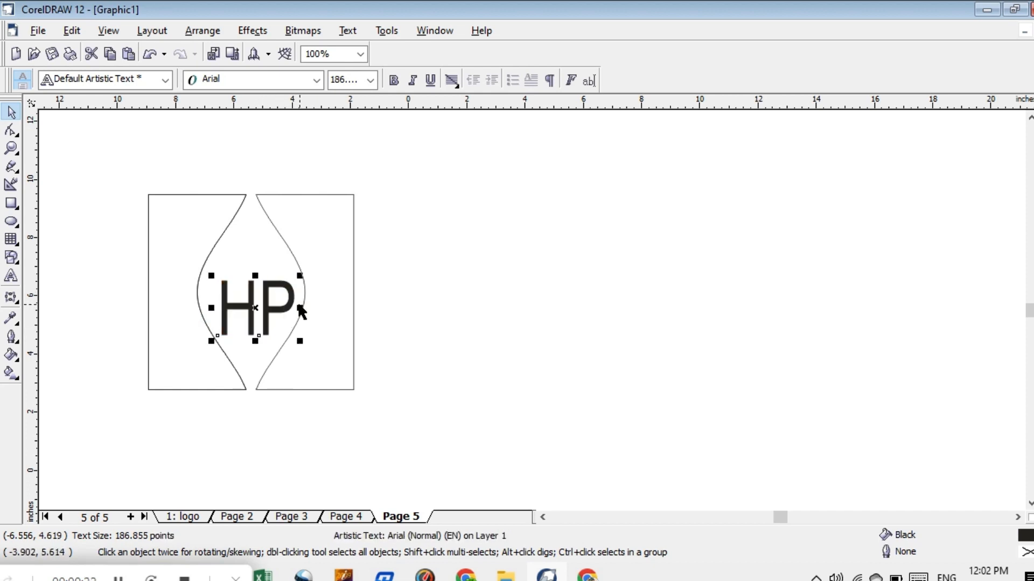
# Nudge the "HP" text up by 0.4 inches within the space between the curves
pyautogui.press('Up')
pyautogui.press('Up')
pyautogui.press('Up')
pyautogui.press('Up')
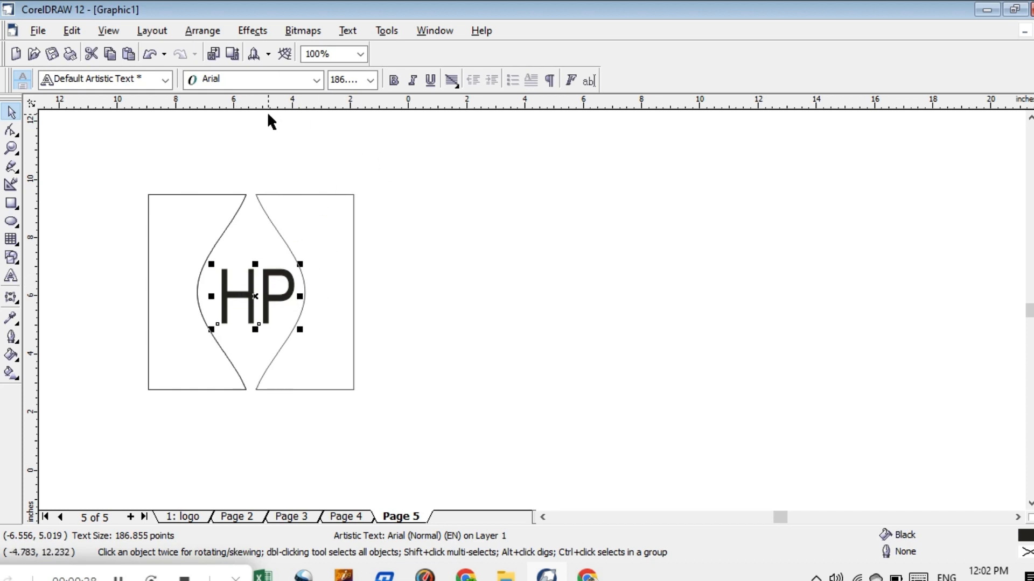
# Make the "HP" text bold and italic
pyautogui.click(11, 277)
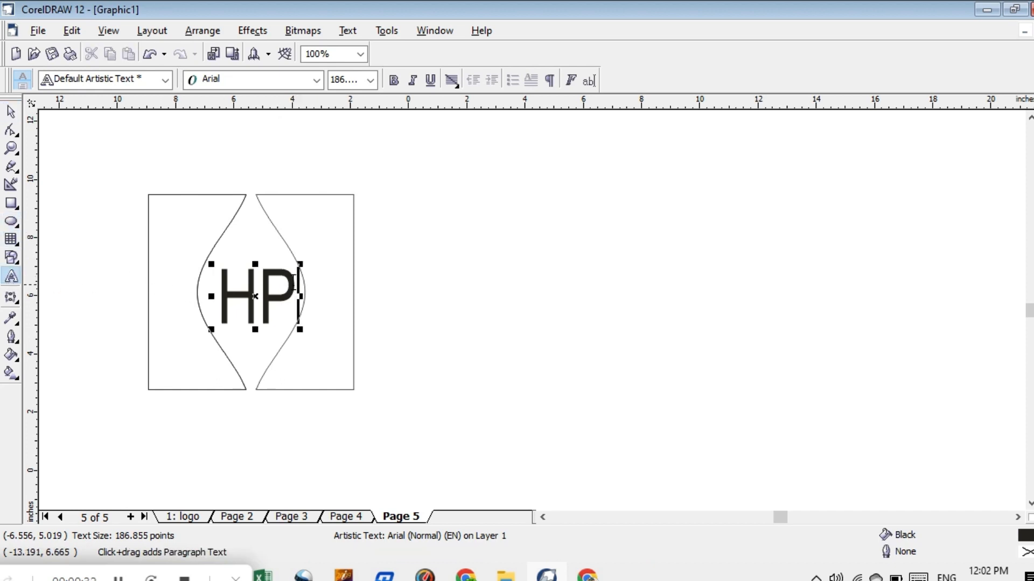
pyautogui.click(291, 284)
pyautogui.moveTo(292, 283); pyautogui.dragTo(218, 288)
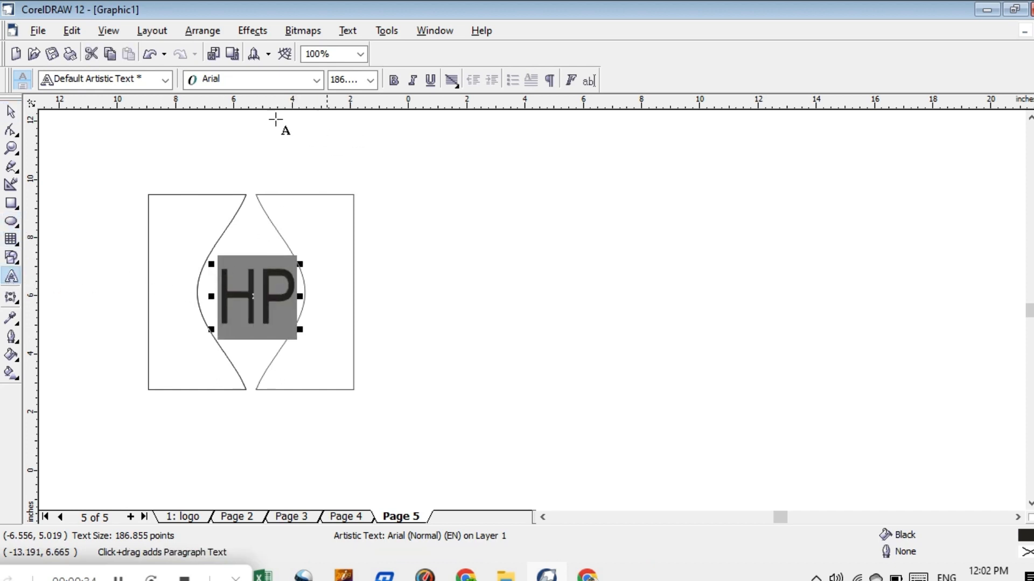
pyautogui.click(394, 80)
pyautogui.click(413, 81)
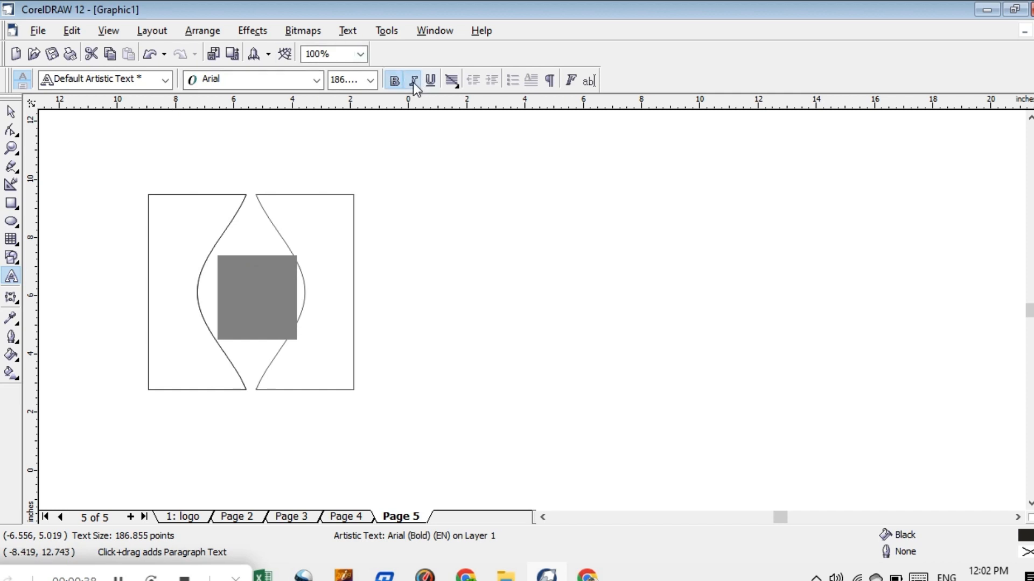
pyautogui.click(372, 210)
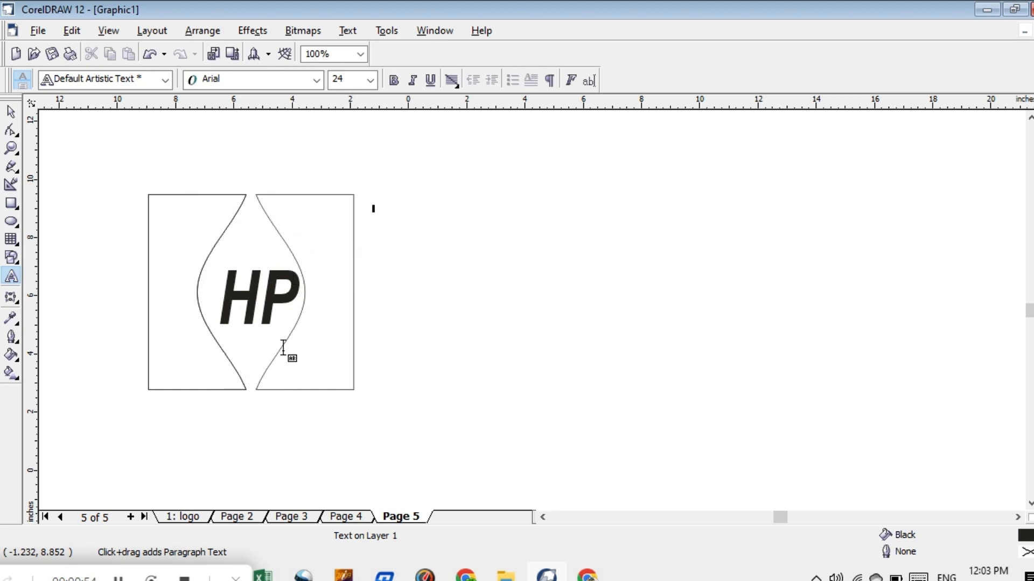
# Change the case of the "HP" text between the curves to lowercase
pyautogui.click(128, 568)
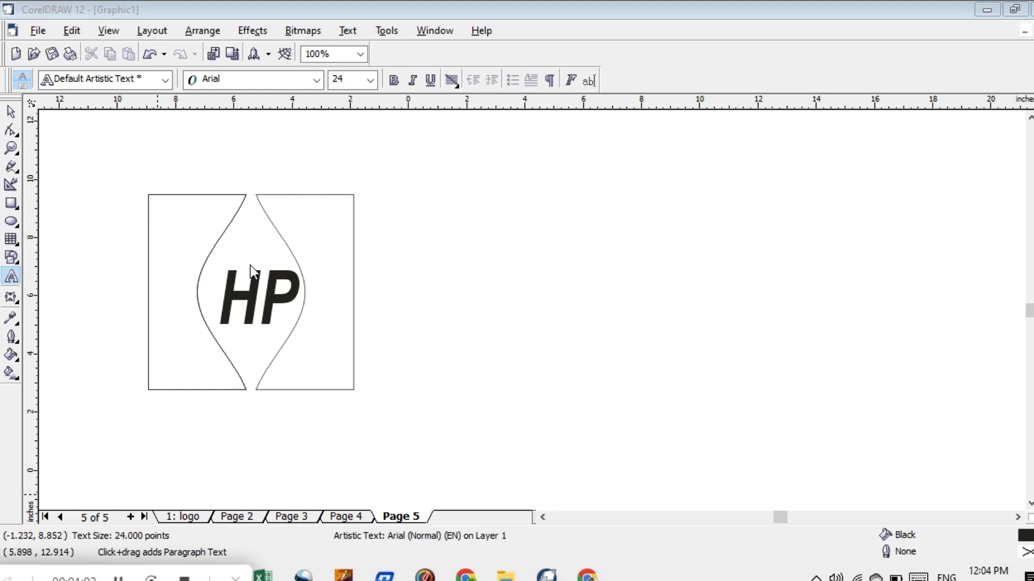
pyautogui.click(251, 280)
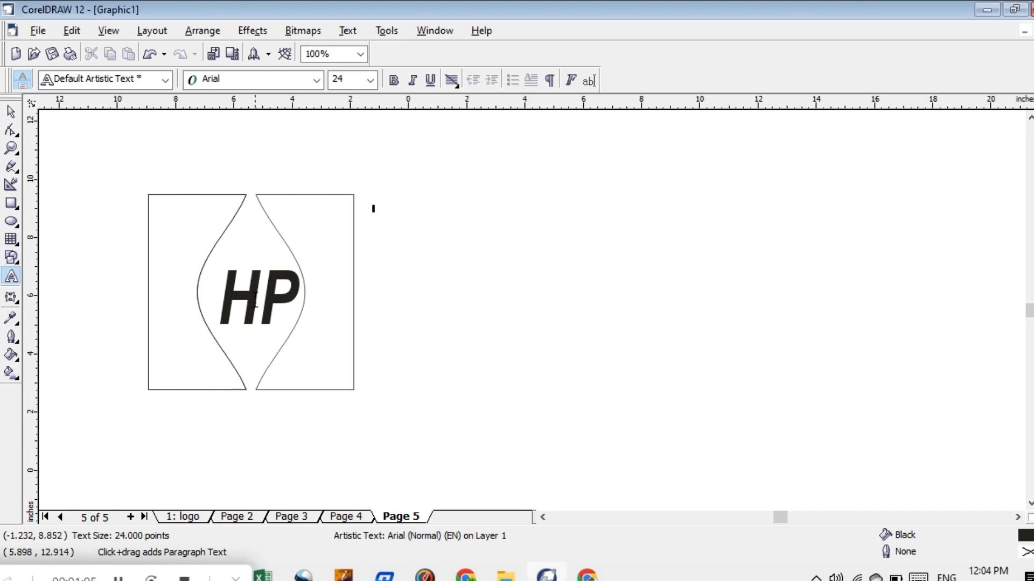
pyautogui.click(255, 299)
pyautogui.click(238, 289)
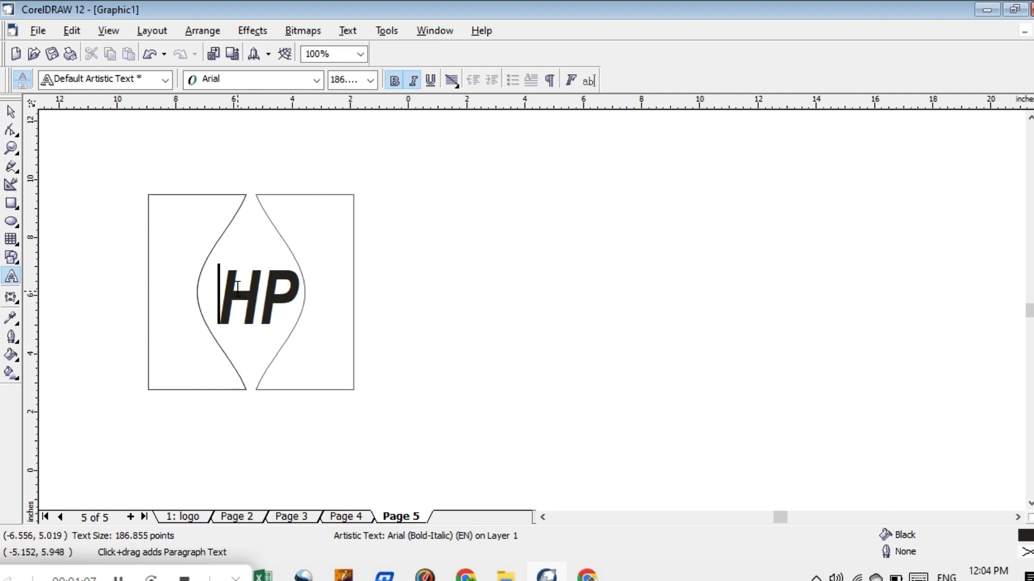
pyautogui.click(259, 296)
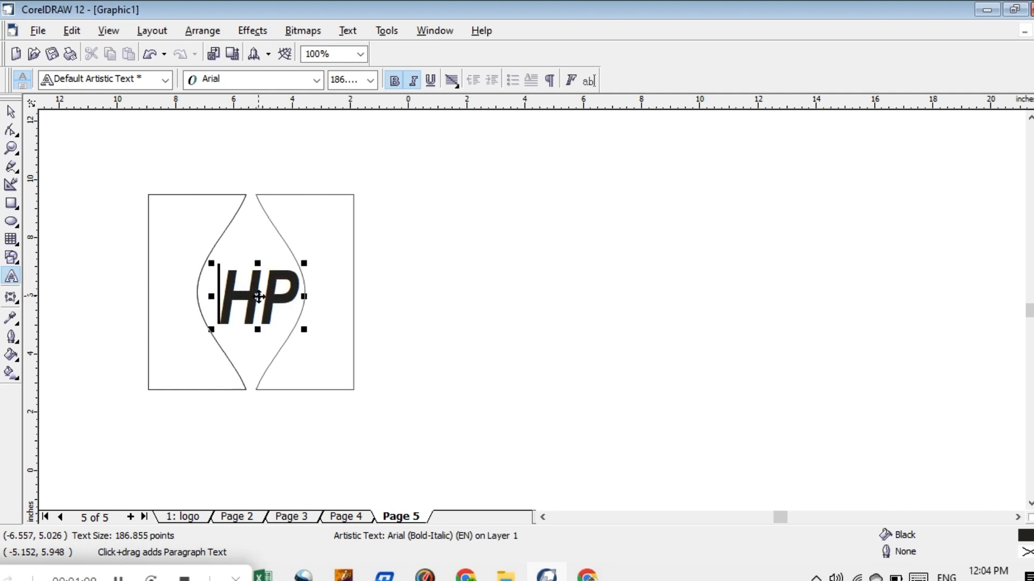
pyautogui.click(347, 31)
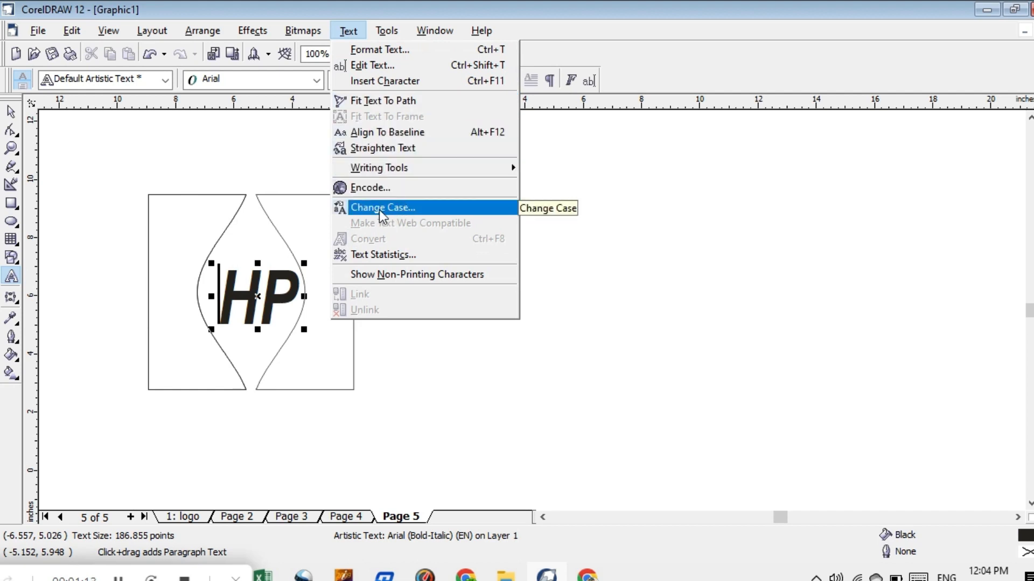
pyautogui.click(415, 207)
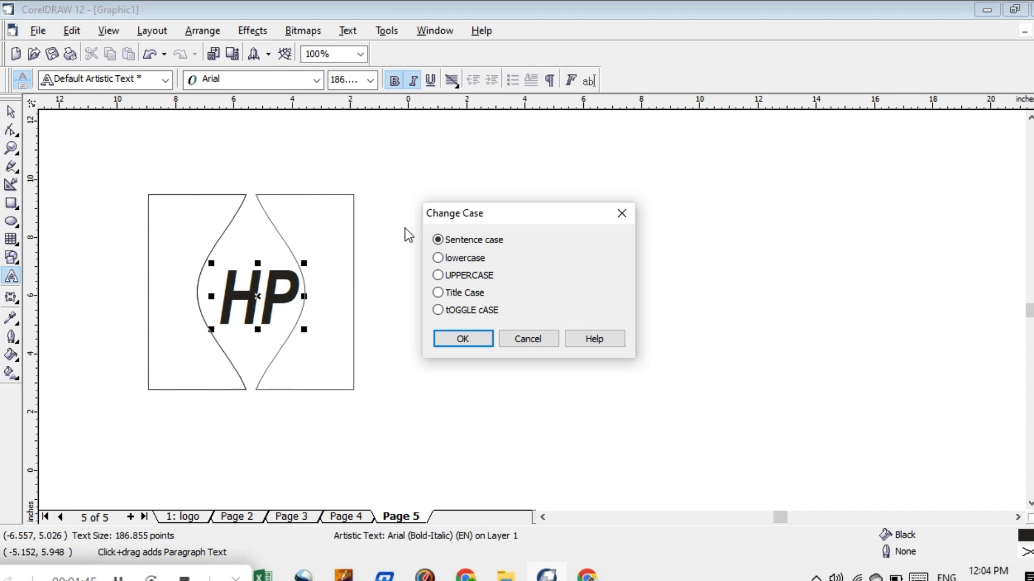
pyautogui.click(118, 578)
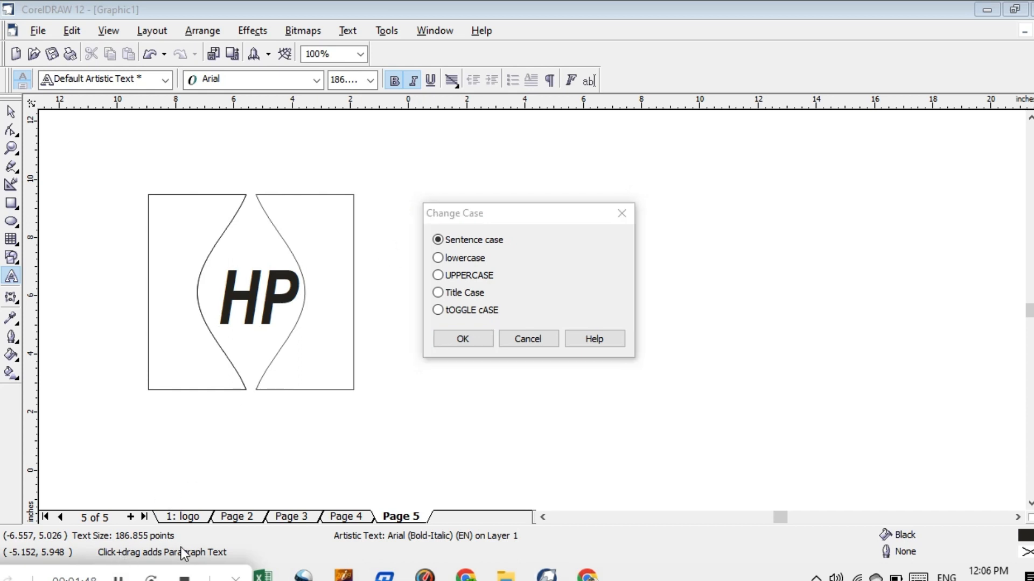
pyautogui.click(437, 259)
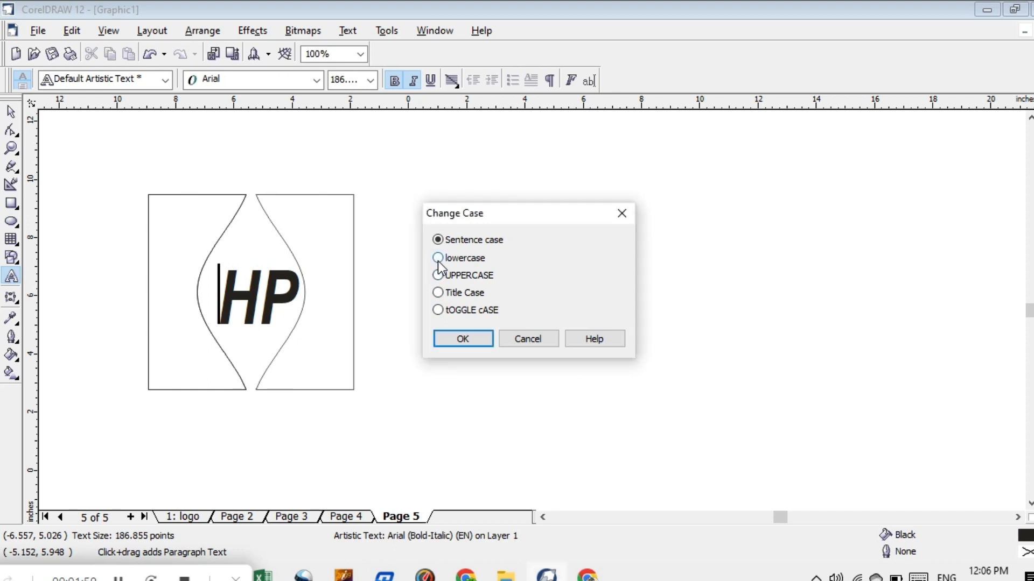
pyautogui.click(463, 338)
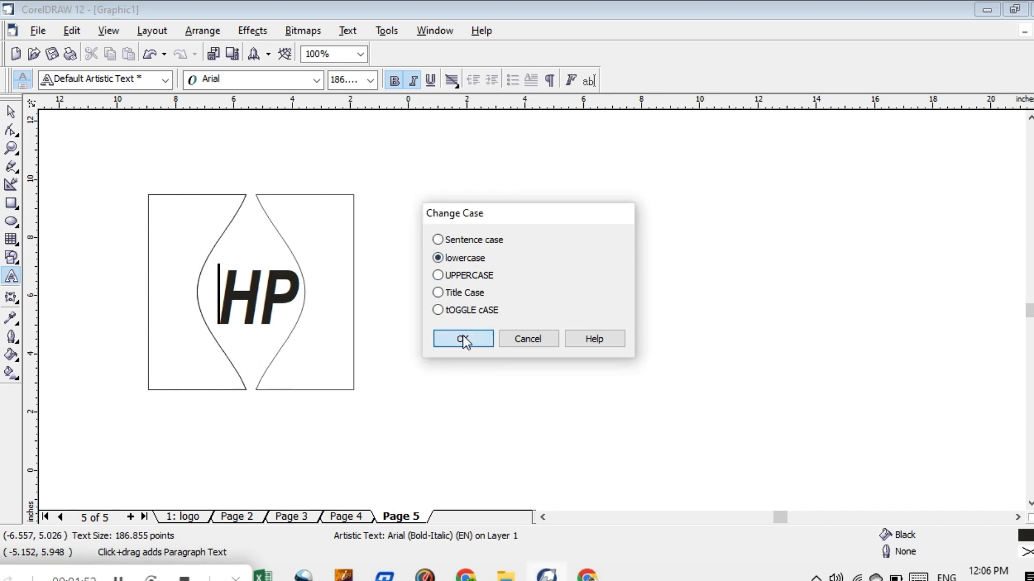
# Move the "hp" text up between the curves and enlarge it to about 195 pt
pyautogui.click(257, 296)
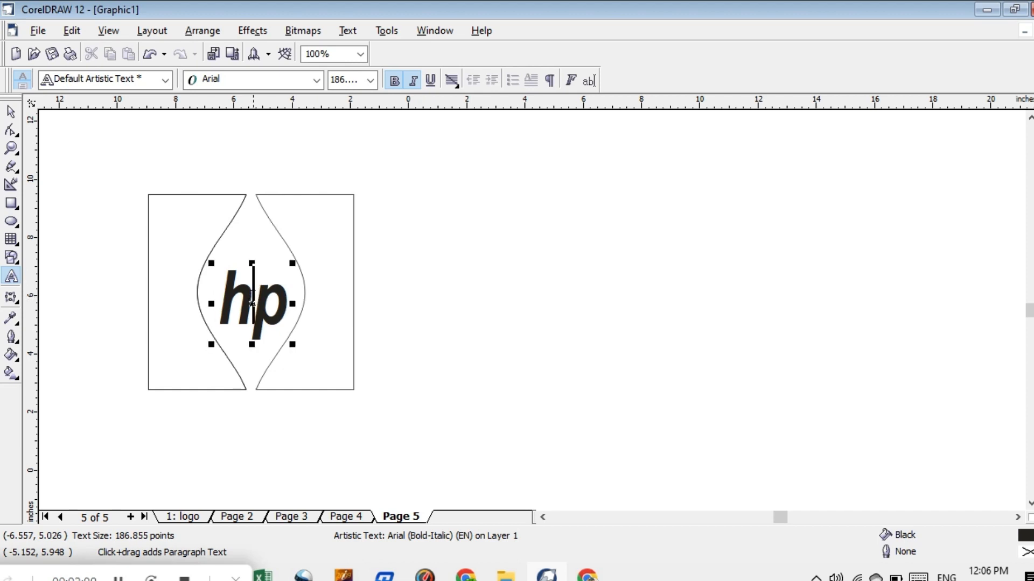
pyautogui.moveTo(252, 302); pyautogui.dragTo(249, 285)
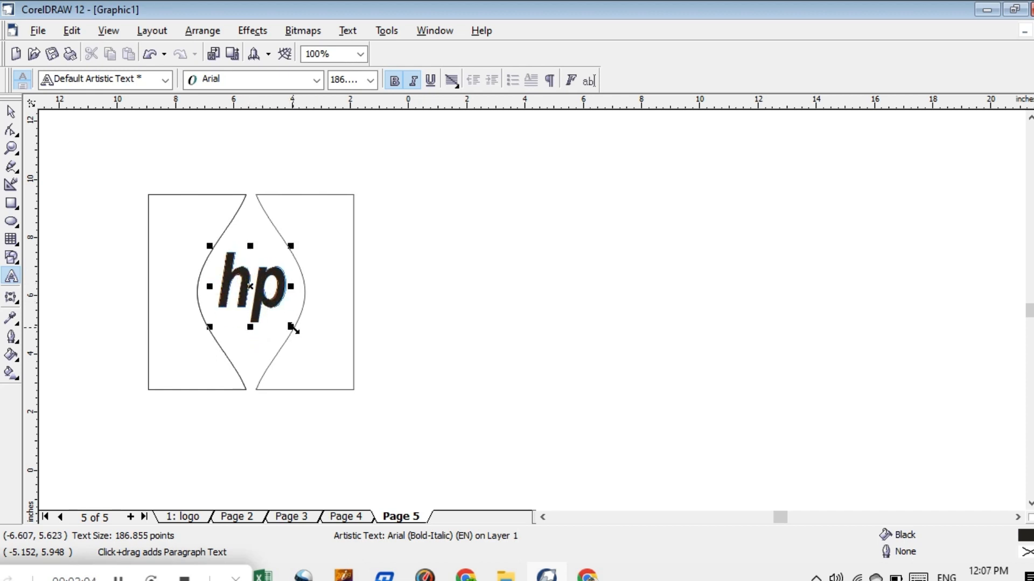
pyautogui.moveTo(291, 326); pyautogui.dragTo(295, 338)
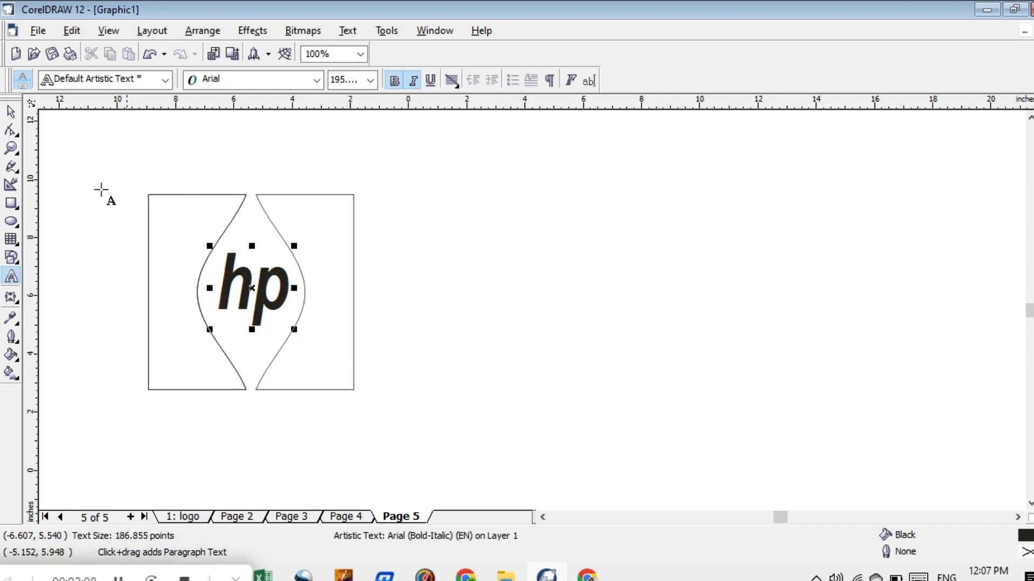
# Replace the lowercase "h" with a capital "H" so the text reads "Hp", and activate the Pick tool
pyautogui.press('BackSpace')
pyautogui.write('H')
pyautogui.click(10, 116)
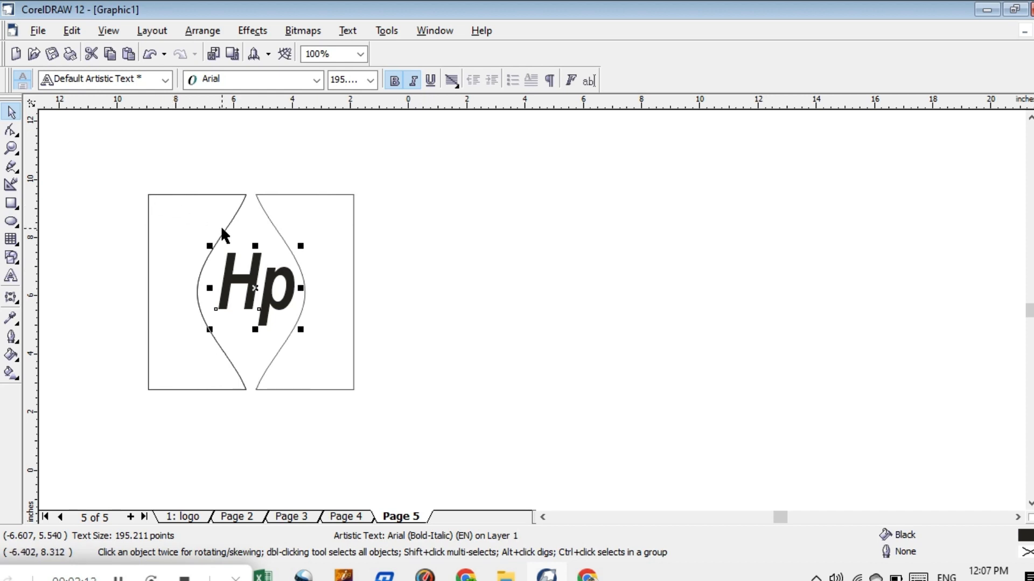
# Select all the logo objects on the page, including both curved shapes and the "Hp" text
pyautogui.hotkey('ctrl', 'a')
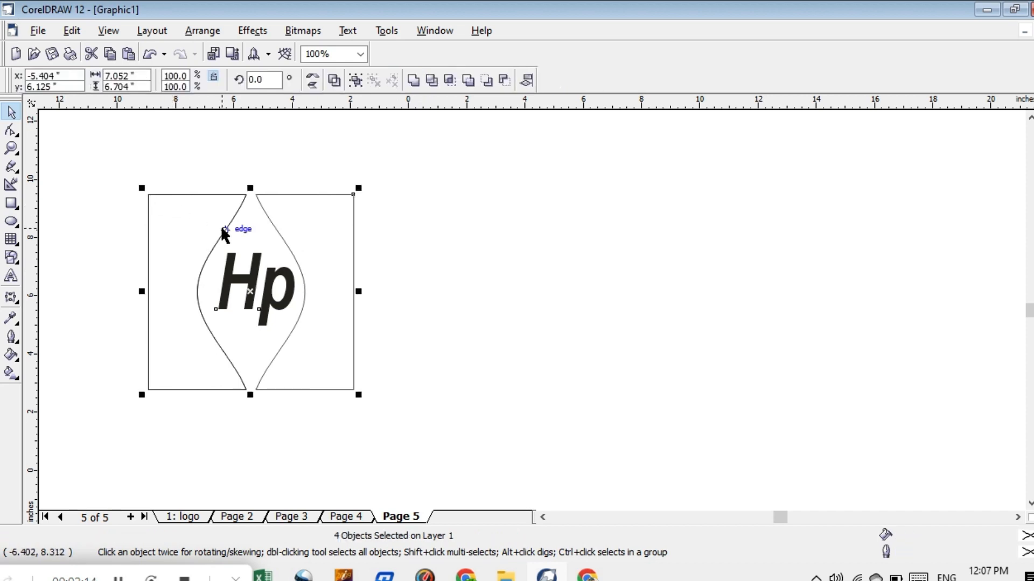
pyautogui.click(414, 249)
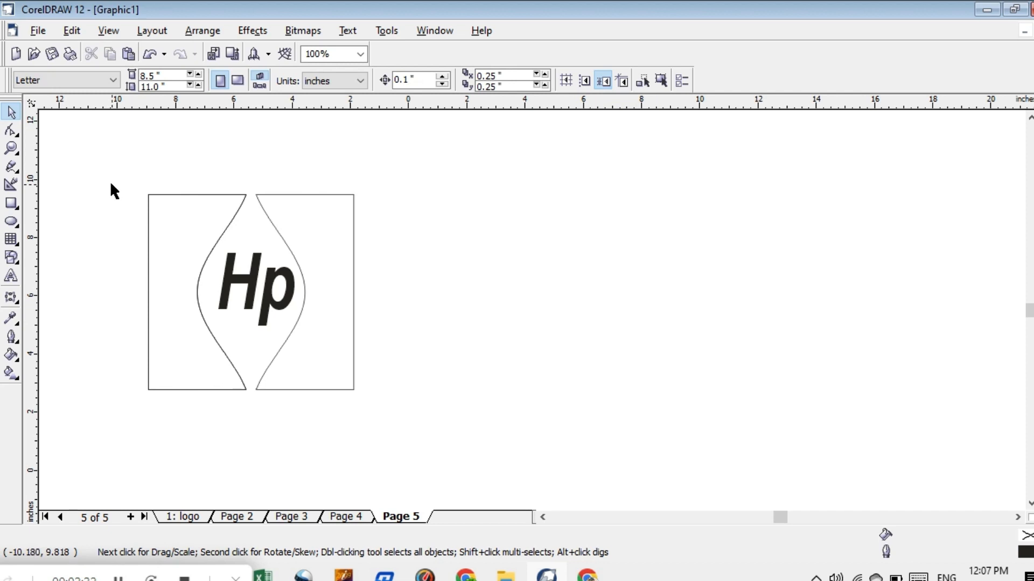
pyautogui.moveTo(110, 182); pyautogui.dragTo(393, 429)
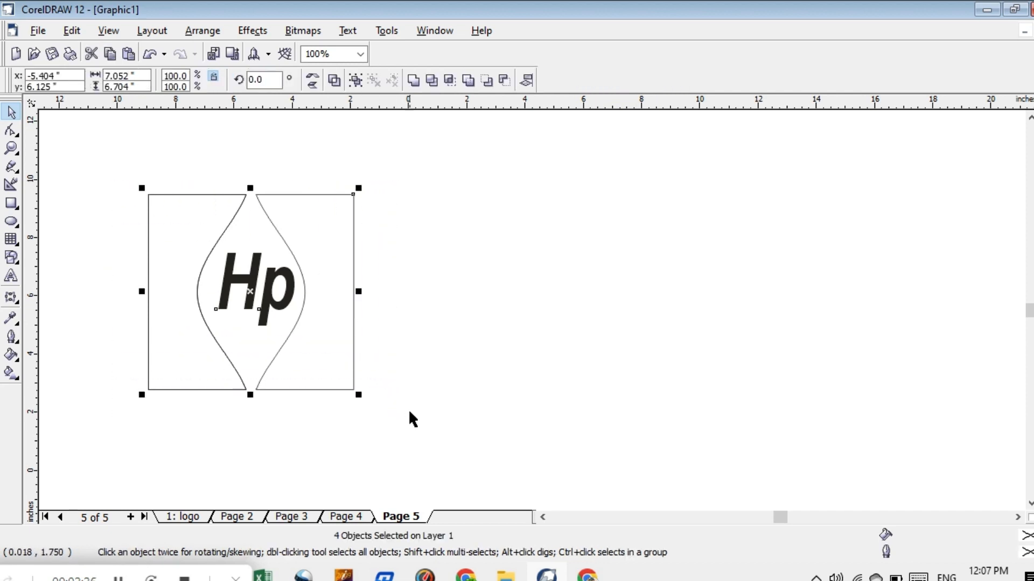
# Fill both curved shapes and the "Hp" text with dark blue, and clear the selection
pyautogui.click(409, 412)
pyautogui.moveTo(393, 399); pyautogui.dragTo(131, 167)
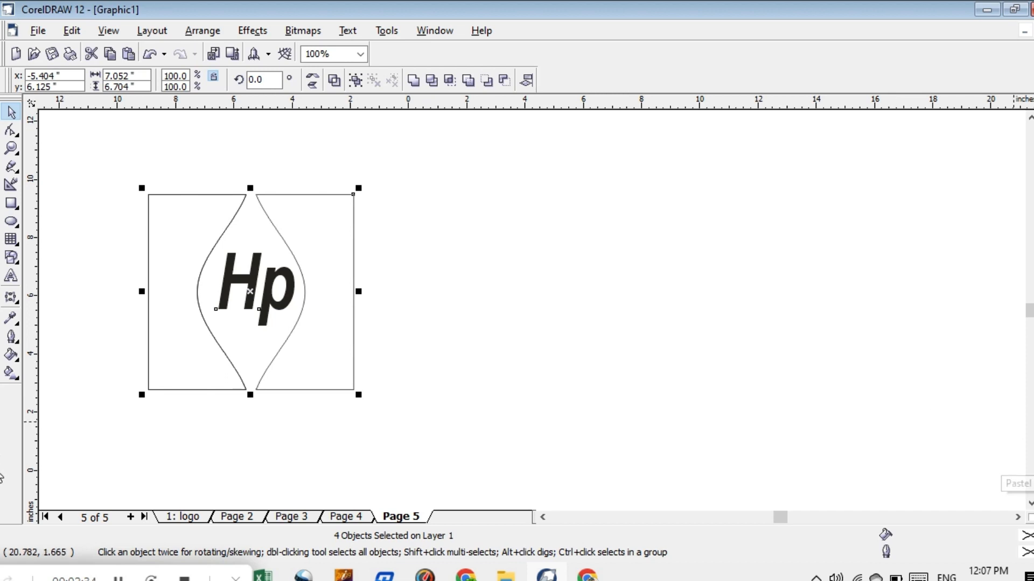
pyautogui.click(1032, 485)
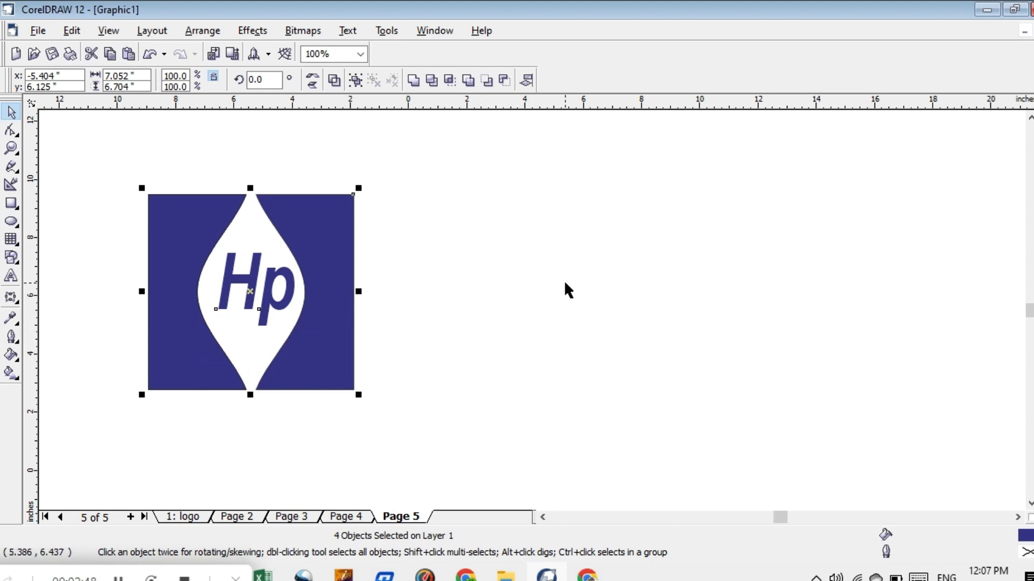
pyautogui.press('XF86AudioRaiseVolume')
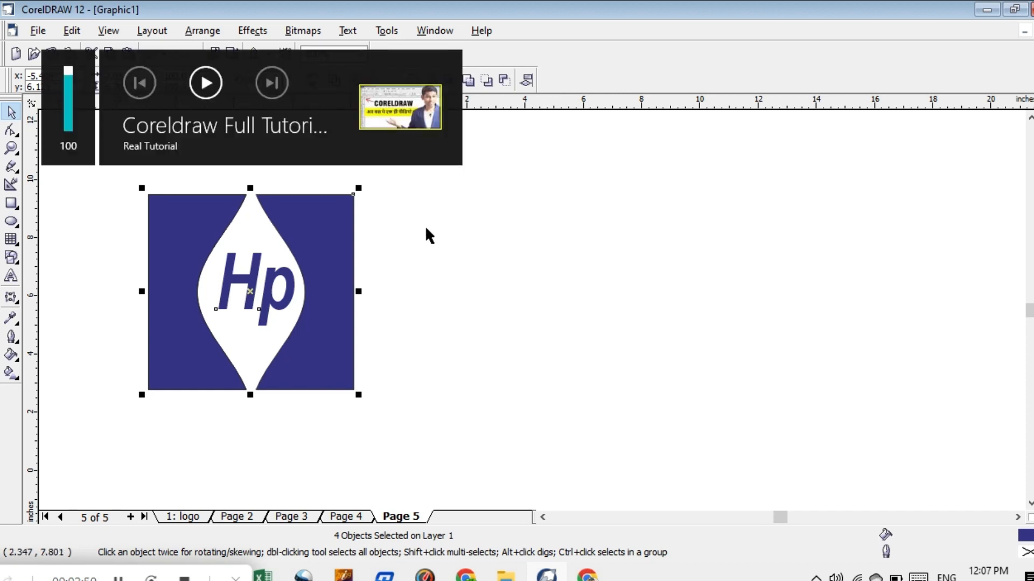
pyautogui.click(400, 222)
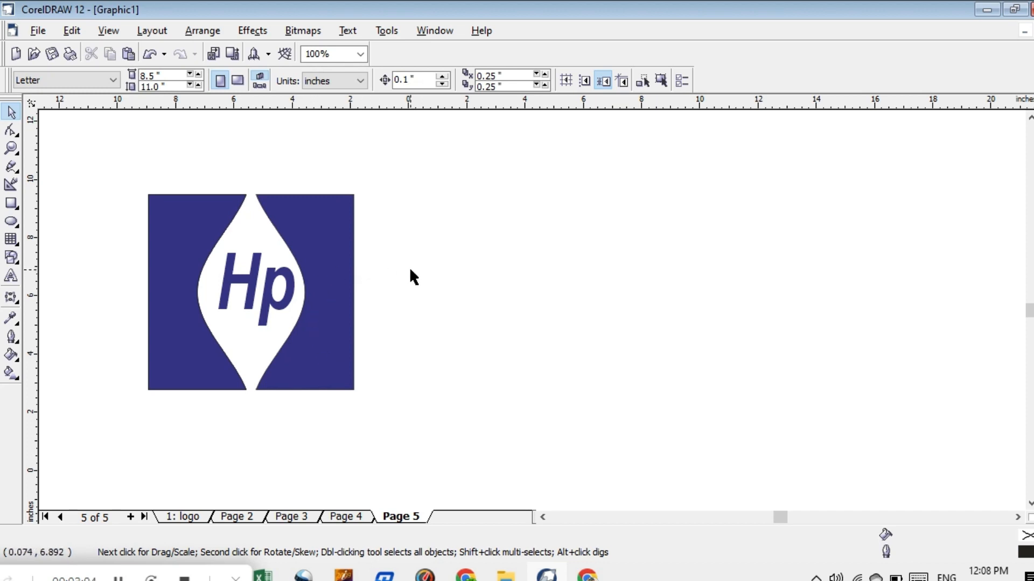
# Group all the logo objects and move the group right to a centre of about X 2.04, Y 6.04 inches
pyautogui.hotkey('ctrl', 'a')
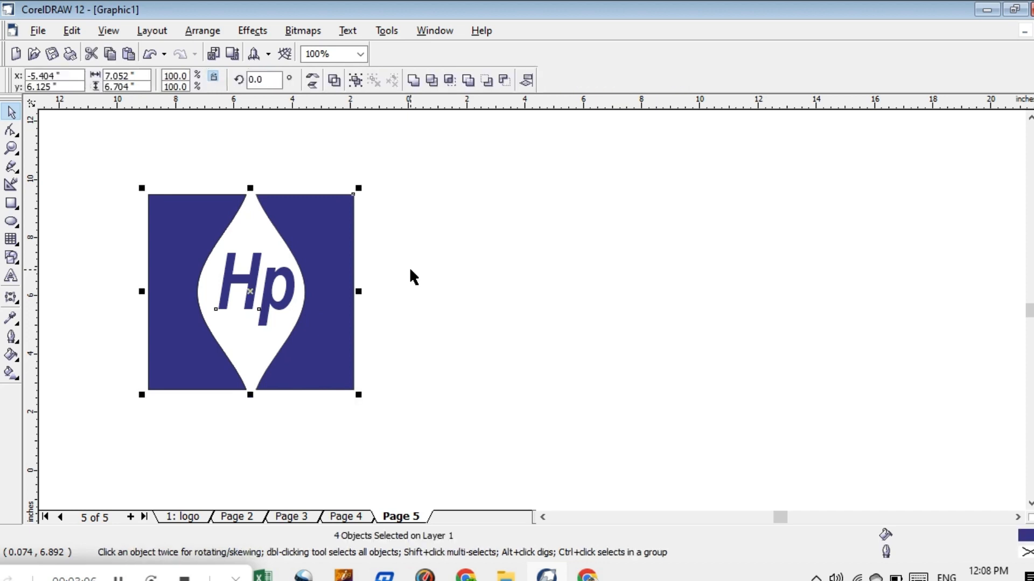
pyautogui.hotkey('ctrl', 'g')
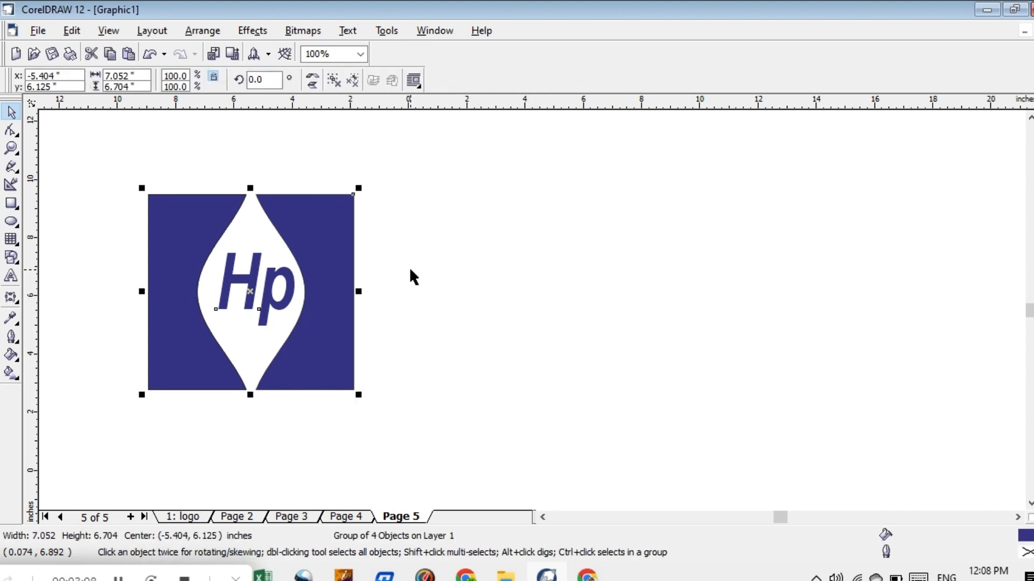
pyautogui.click(251, 293)
pyautogui.moveTo(252, 293); pyautogui.dragTo(470, 292)
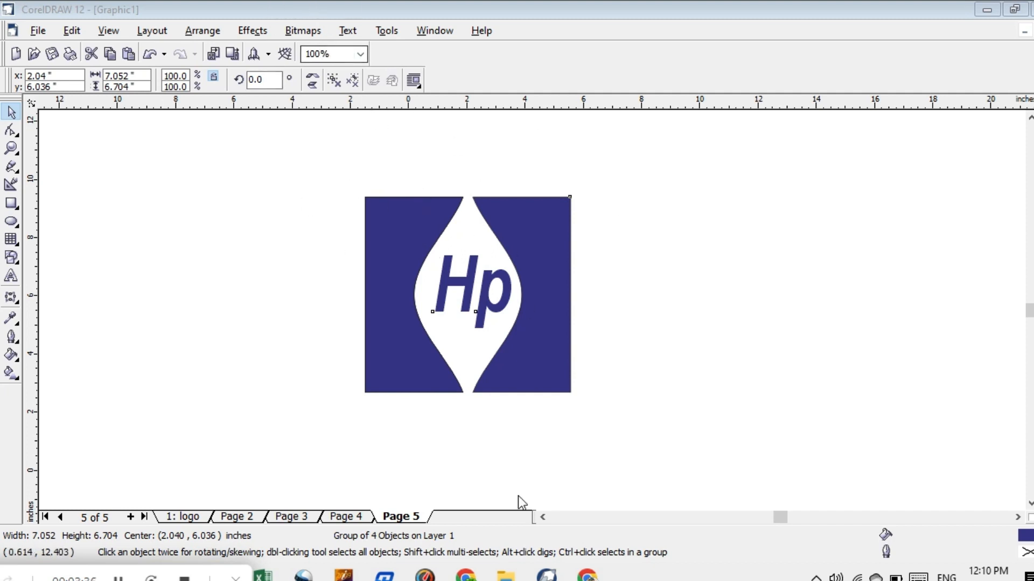
# Draw a rectangle about 31.6 by 18.5 inches on Page 2 at 25% zoom
pyautogui.click(240, 518)
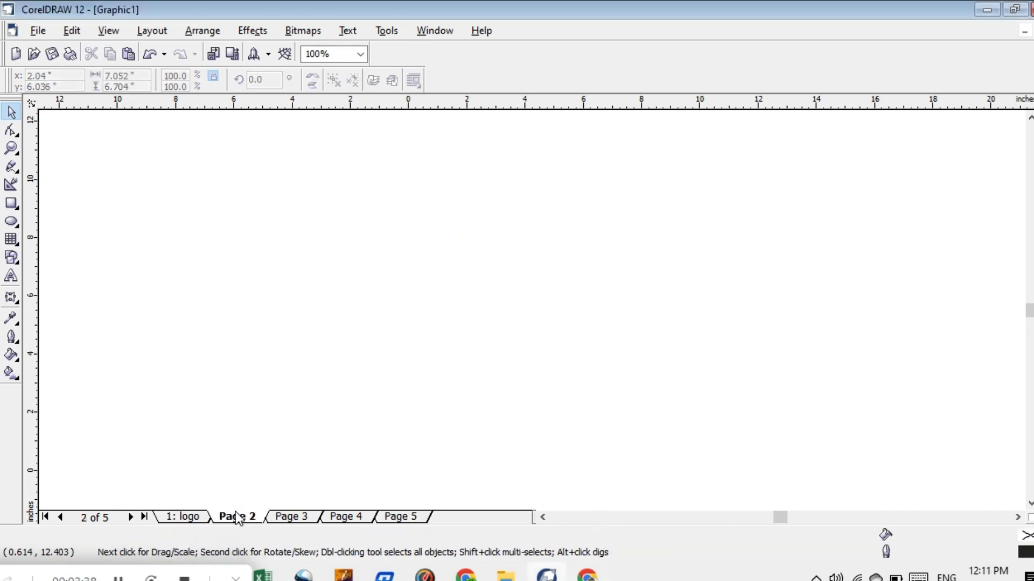
pyautogui.click(360, 54)
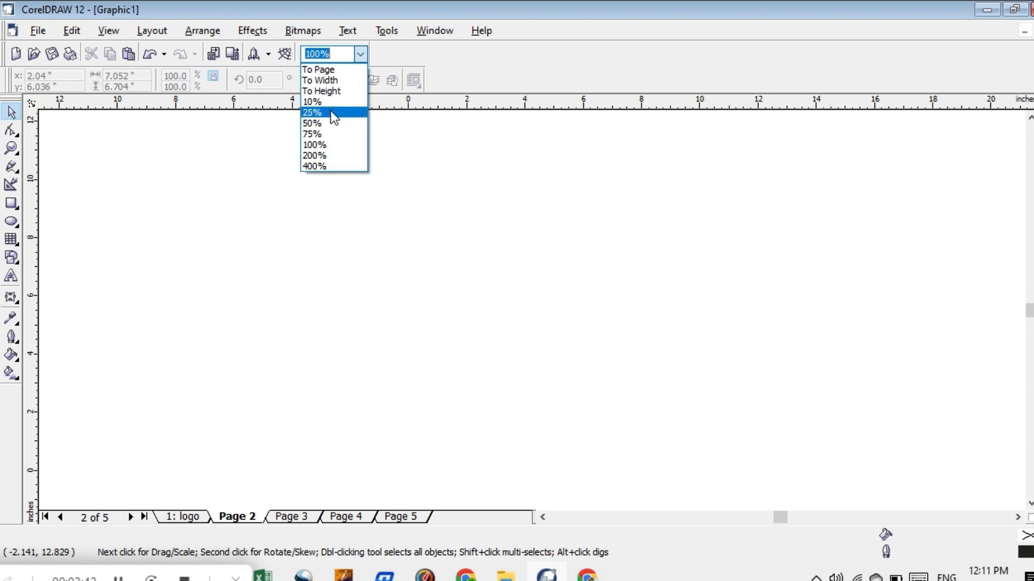
pyautogui.click(331, 114)
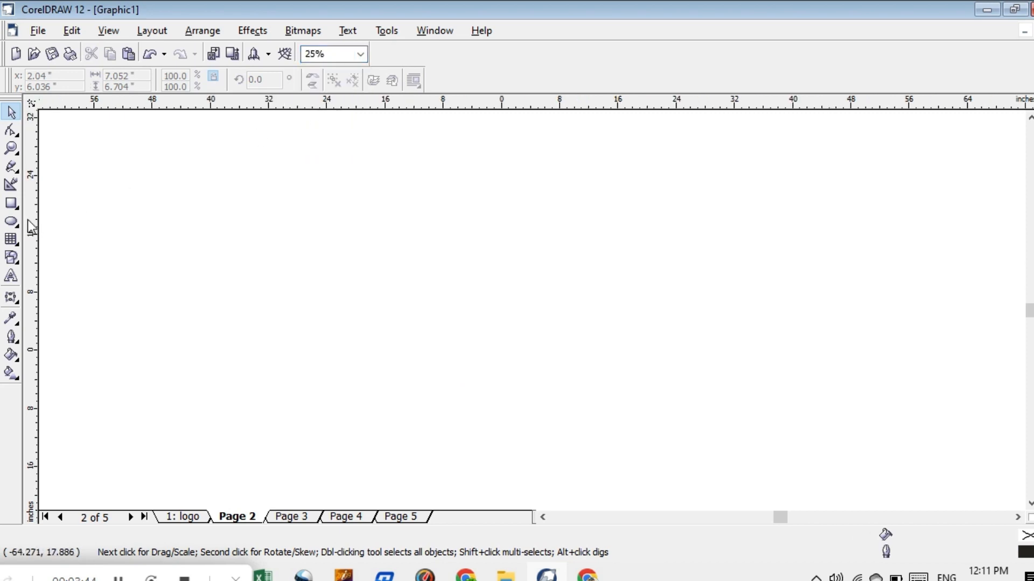
pyautogui.click(12, 204)
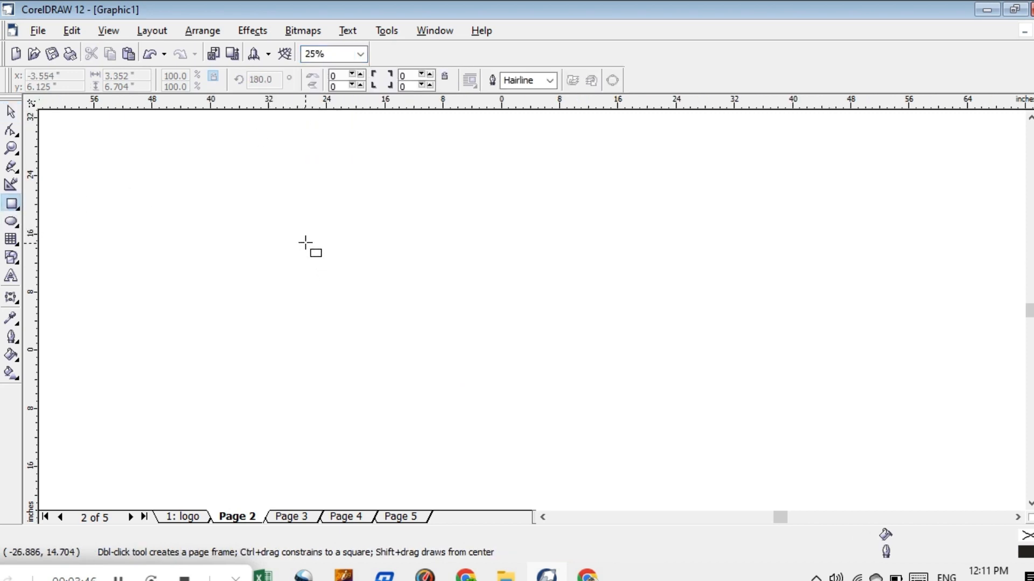
pyautogui.moveTo(306, 243); pyautogui.dragTo(536, 378)
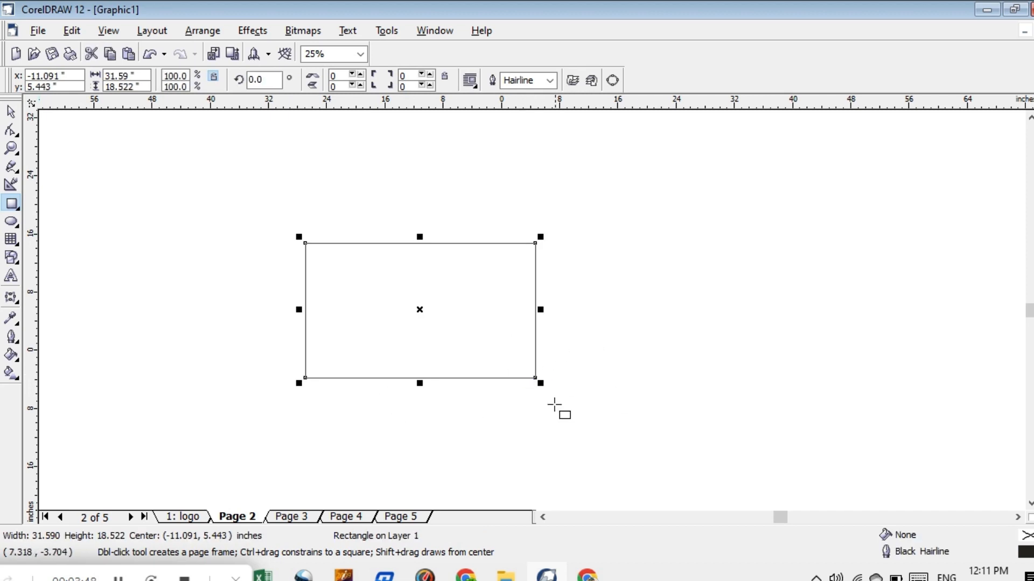
pyautogui.click(11, 112)
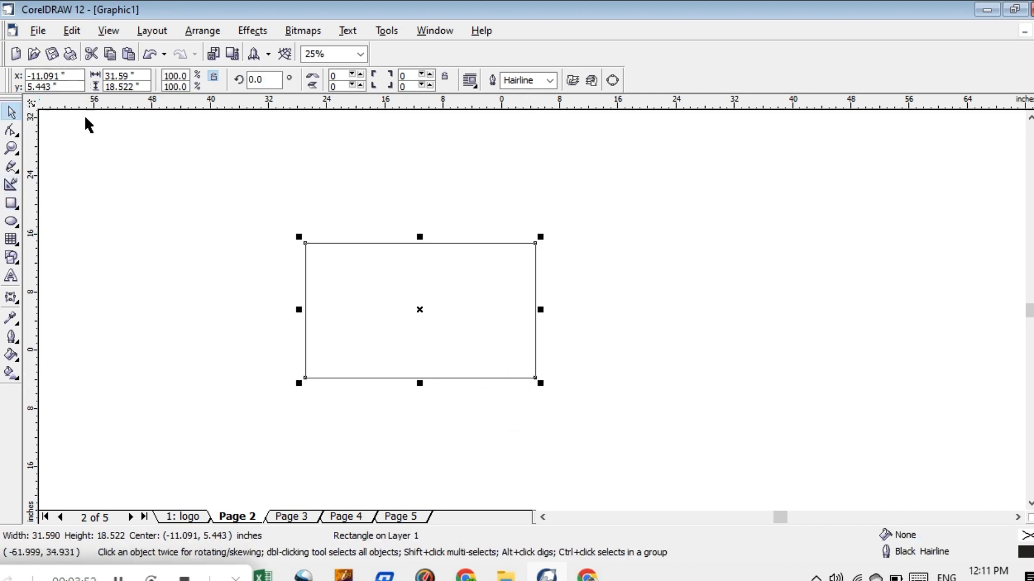
# Stretch the rectangle's right edge to a width of about 34.3 inches at 100% zoom, and undo both the stretch and the rectangle
pyautogui.click(329, 54)
pyautogui.click(361, 54)
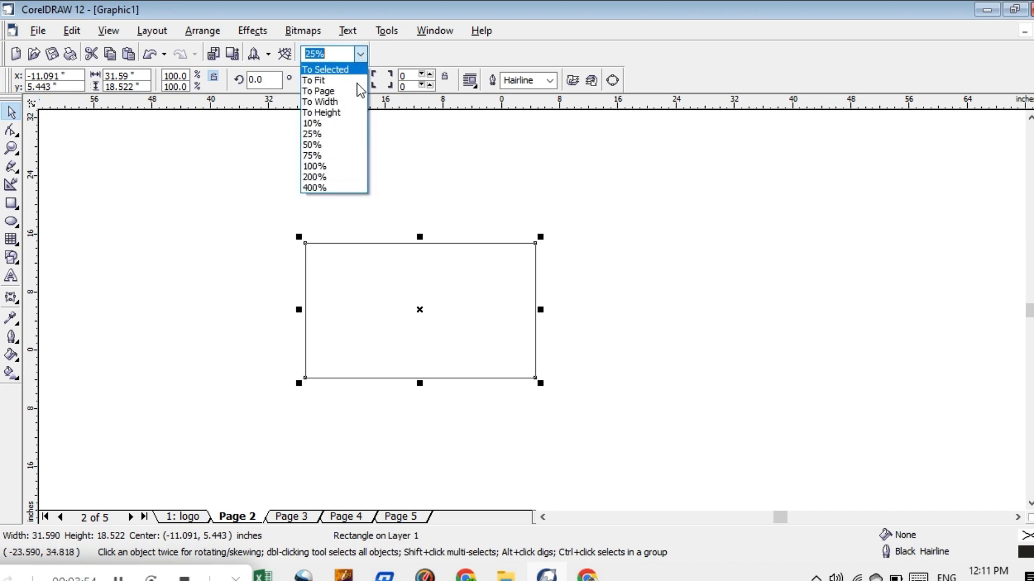
pyautogui.click(325, 167)
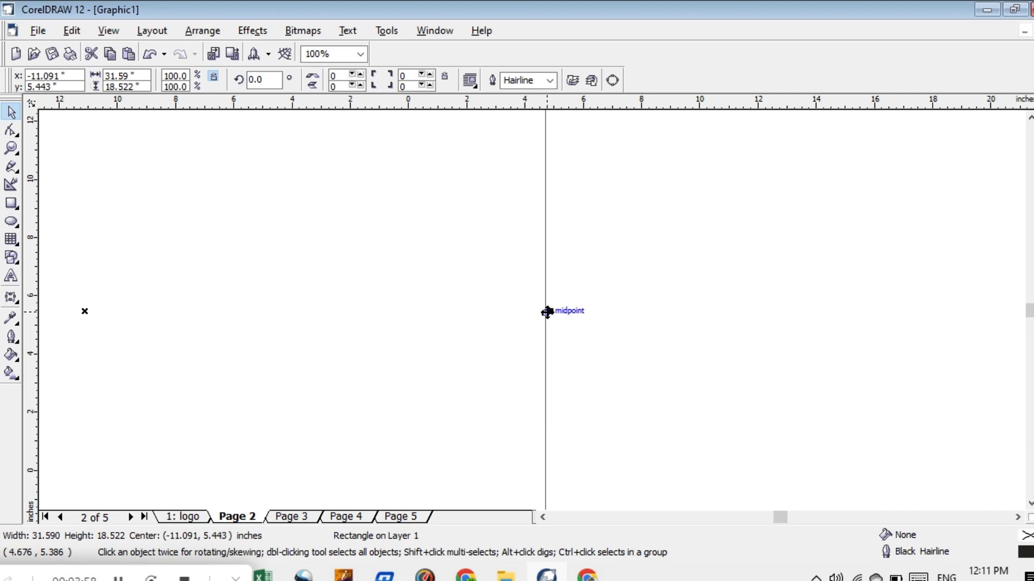
pyautogui.moveTo(549, 309); pyautogui.dragTo(626, 304)
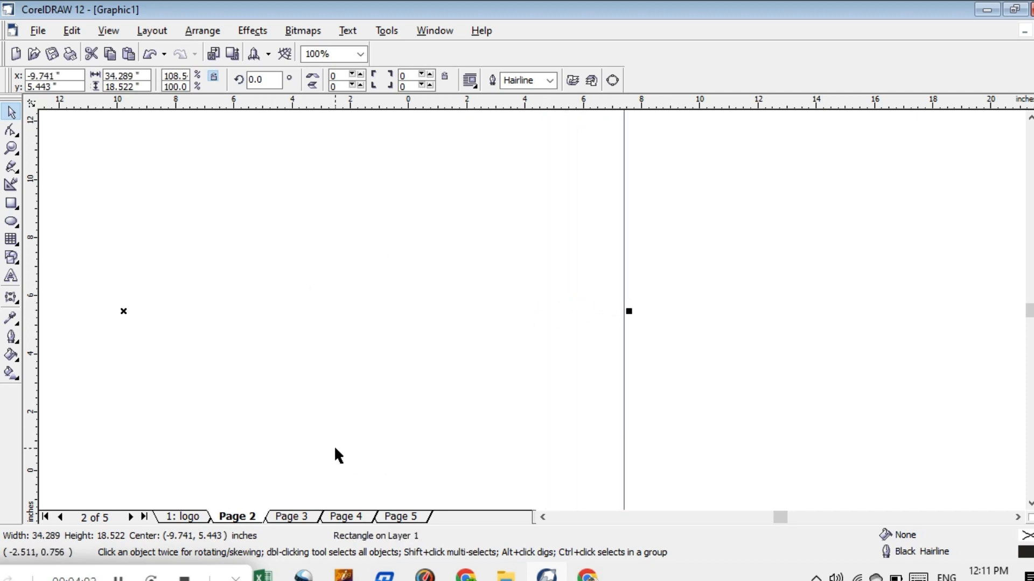
pyautogui.hotkey('ctrl', 'z')
pyautogui.hotkey('ctrl', 'z')
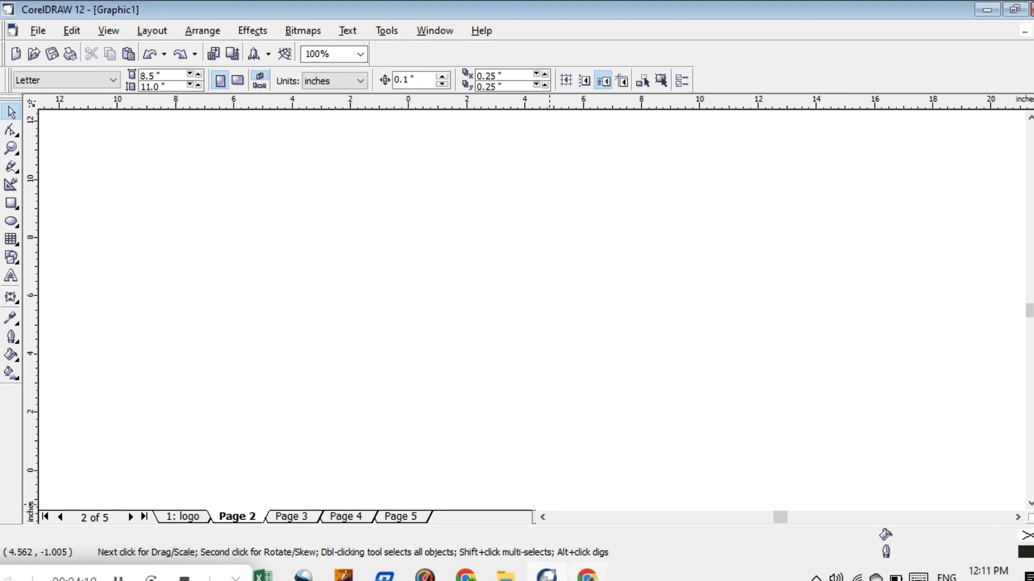
pyautogui.click(587, 575)
pyautogui.click(548, 576)
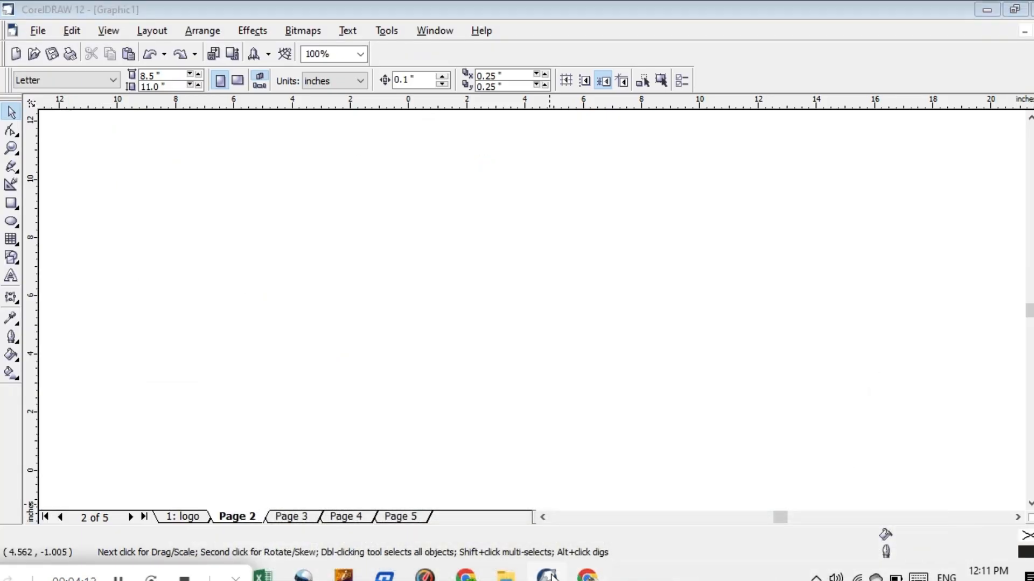
pyautogui.click(548, 576)
pyautogui.click(547, 576)
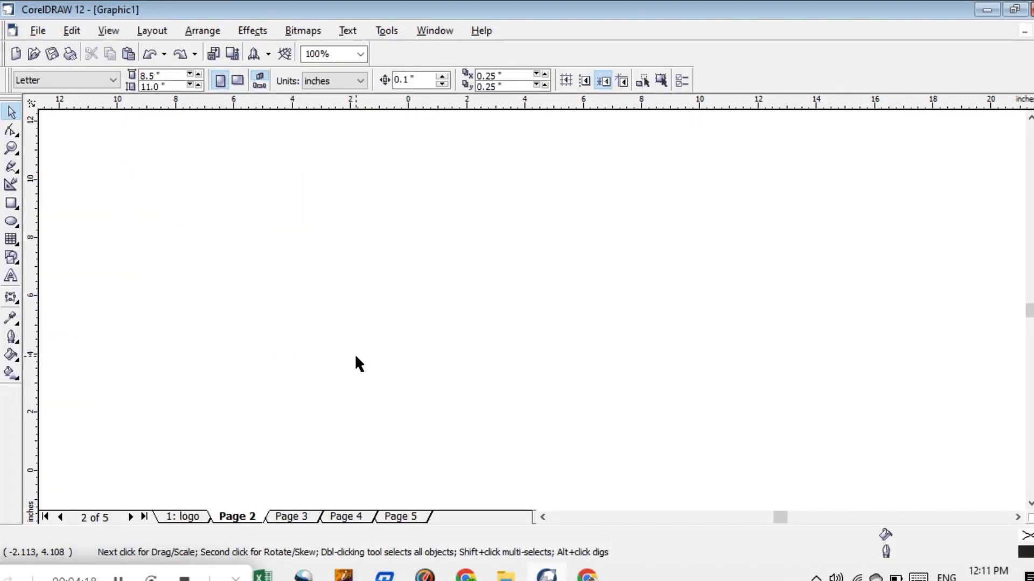
pyautogui.click(178, 517)
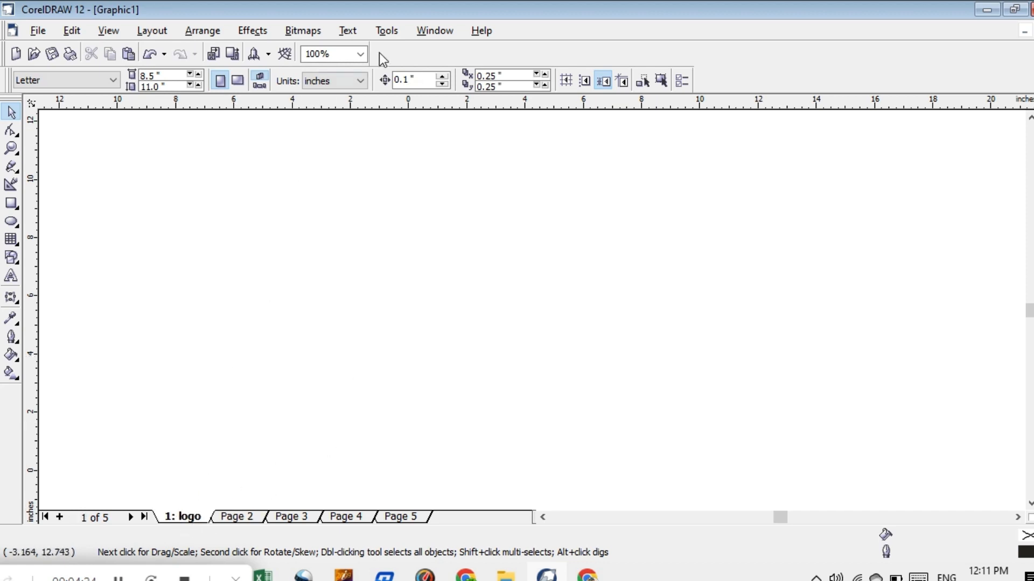
pyautogui.click(360, 54)
pyautogui.click(389, 176)
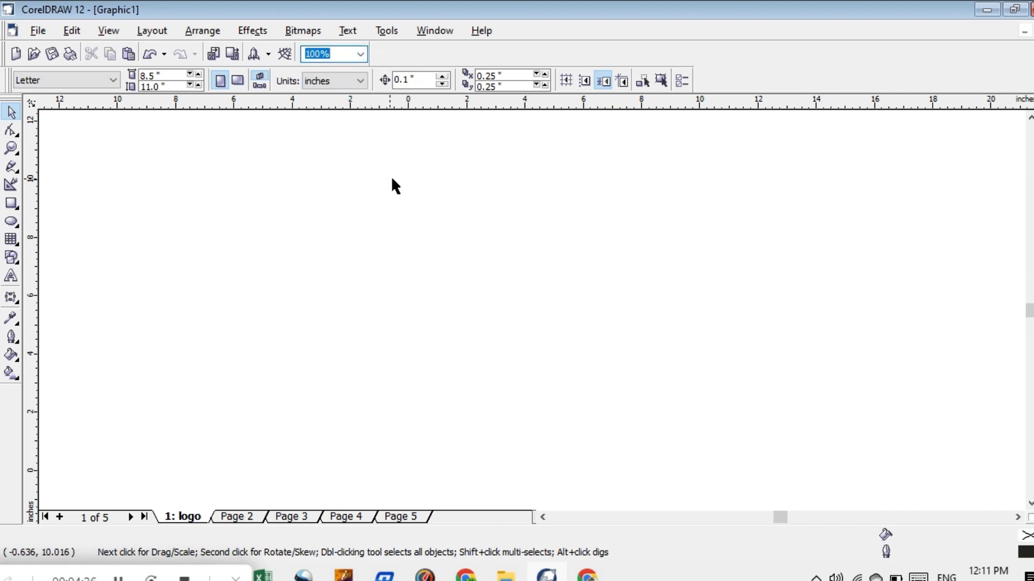
pyautogui.click(404, 197)
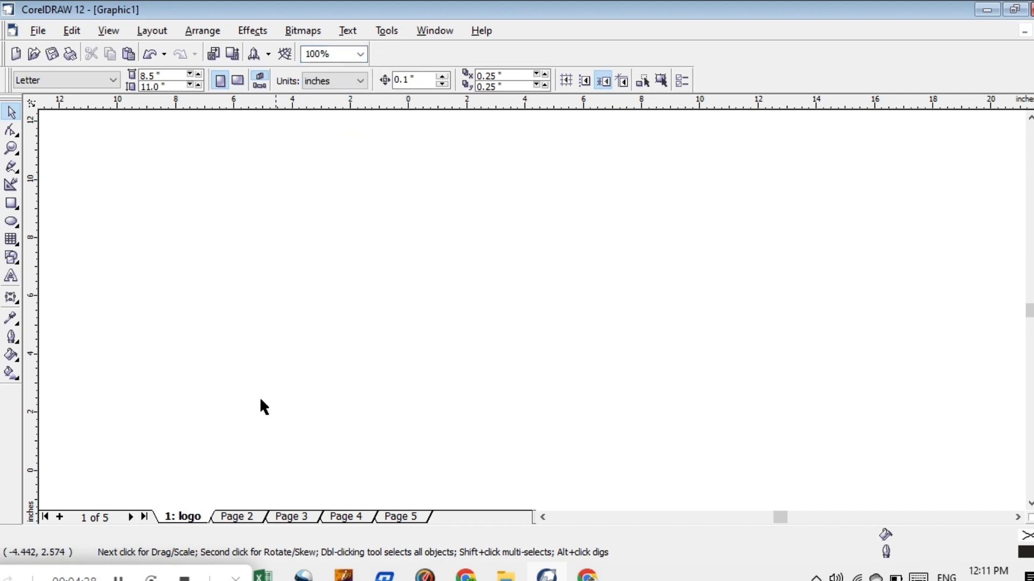
pyautogui.click(118, 578)
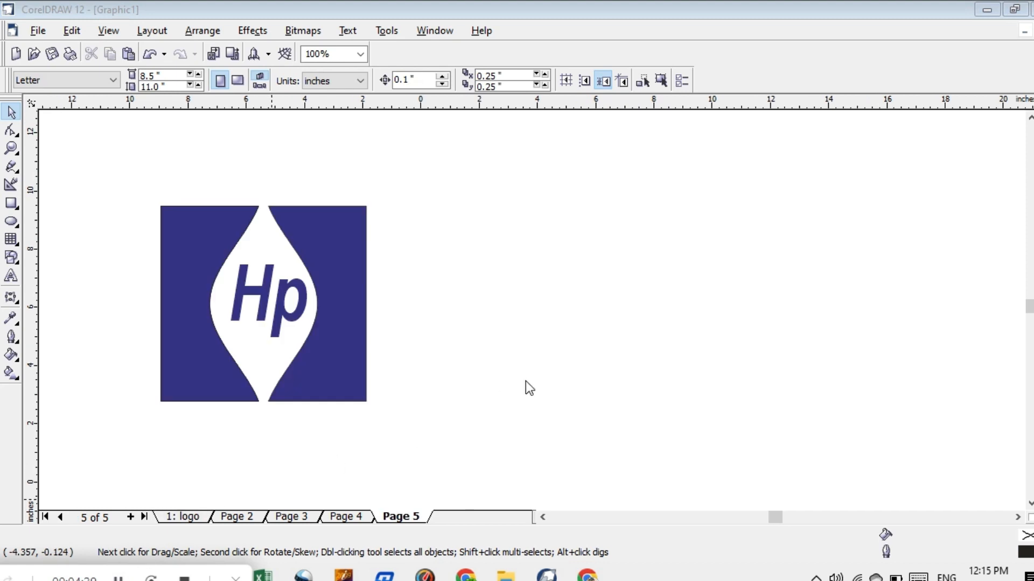
# Save the drawing to the Desktop as a CDR file named "logo1"
pyautogui.click(37, 31)
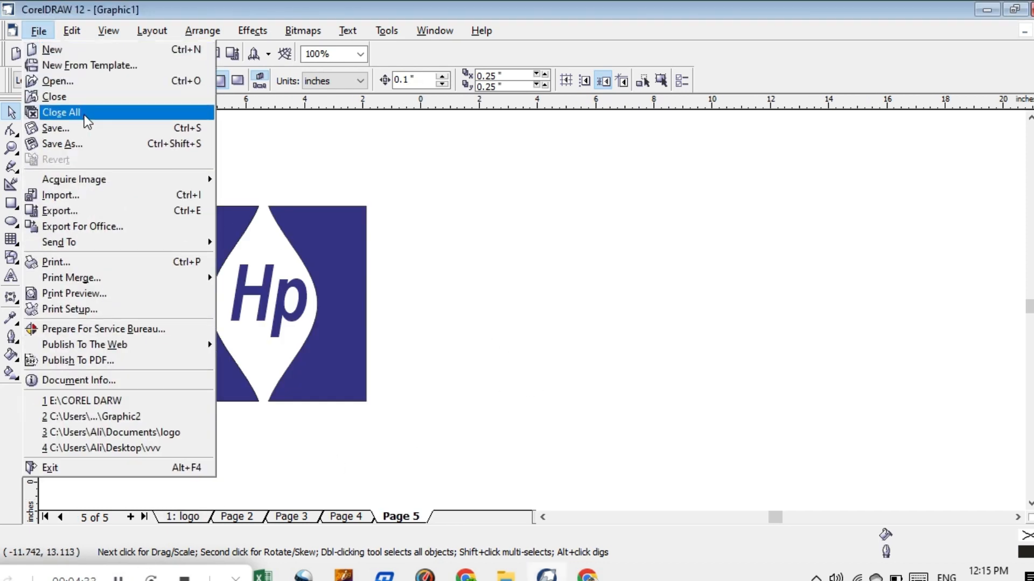
pyautogui.click(81, 133)
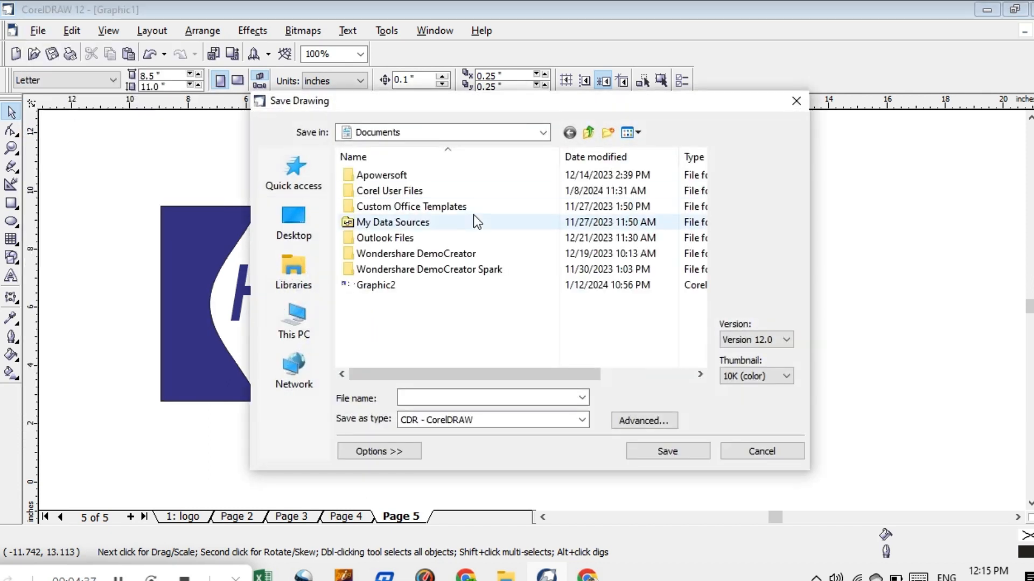
pyautogui.click(588, 133)
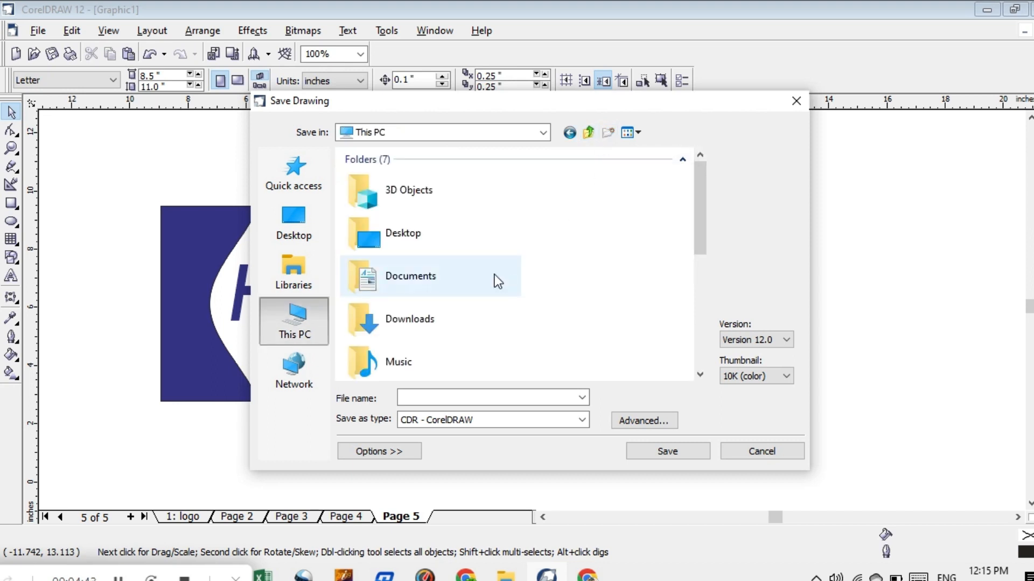
pyautogui.click(437, 246)
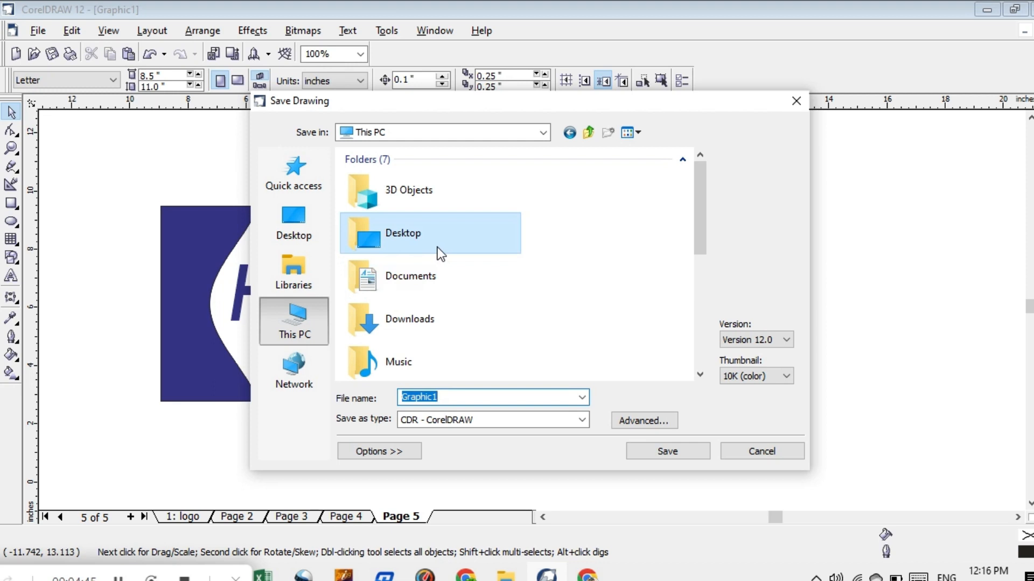
pyautogui.doubleClick(424, 243)
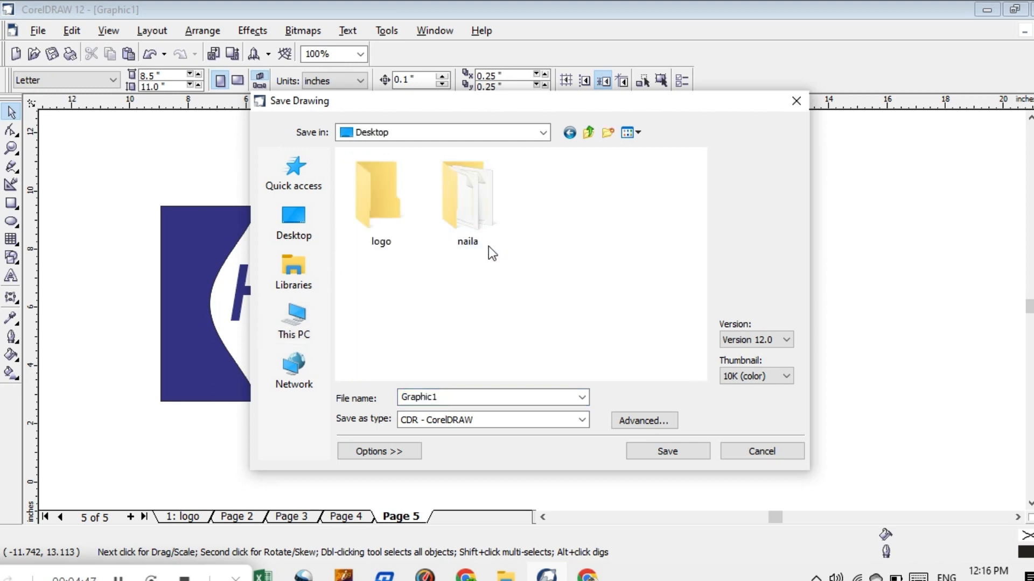
pyautogui.click(373, 213)
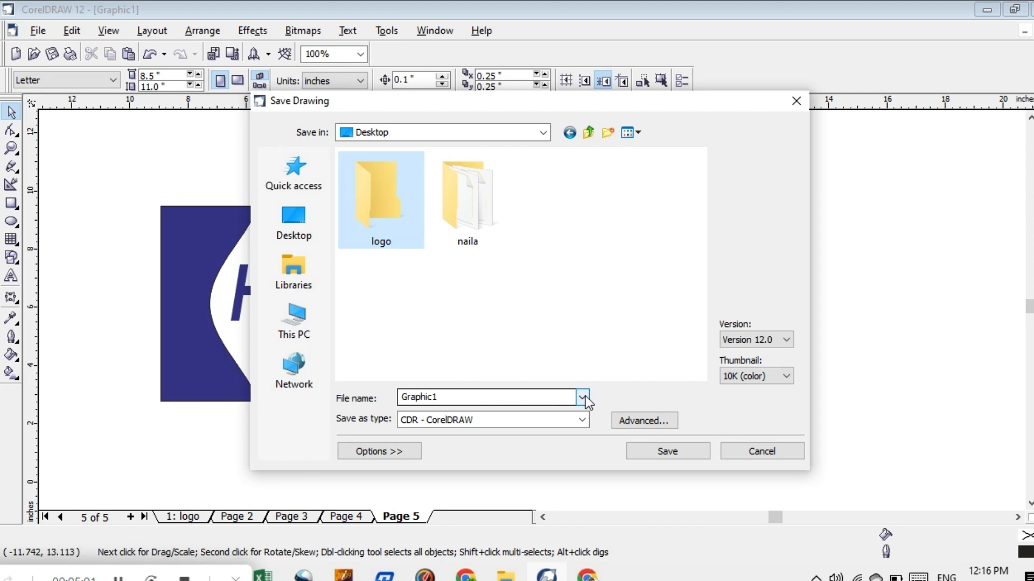
pyautogui.click(527, 401)
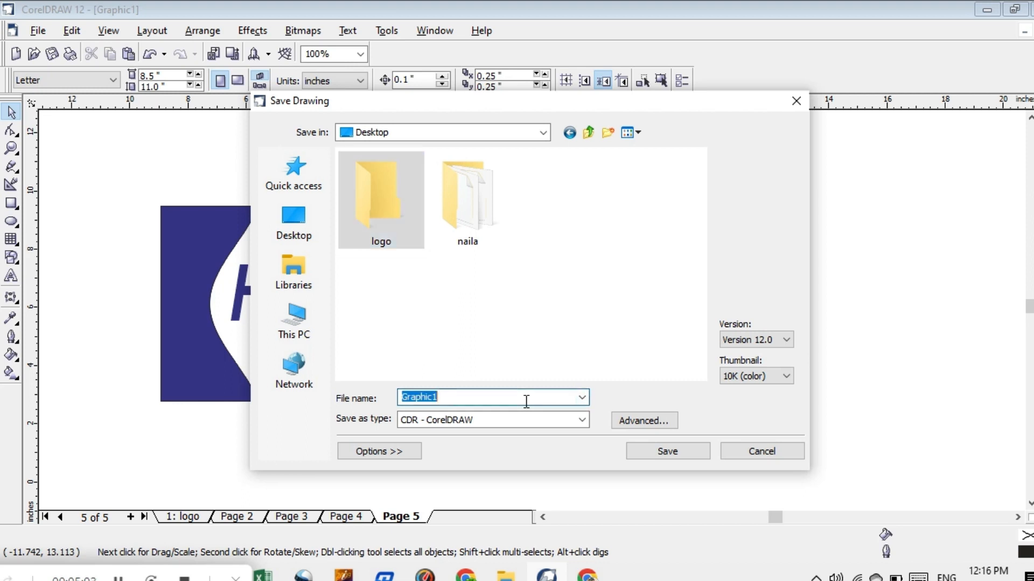
pyautogui.press('BackSpace')
pyautogui.write('logo1')
pyautogui.click(667, 454)
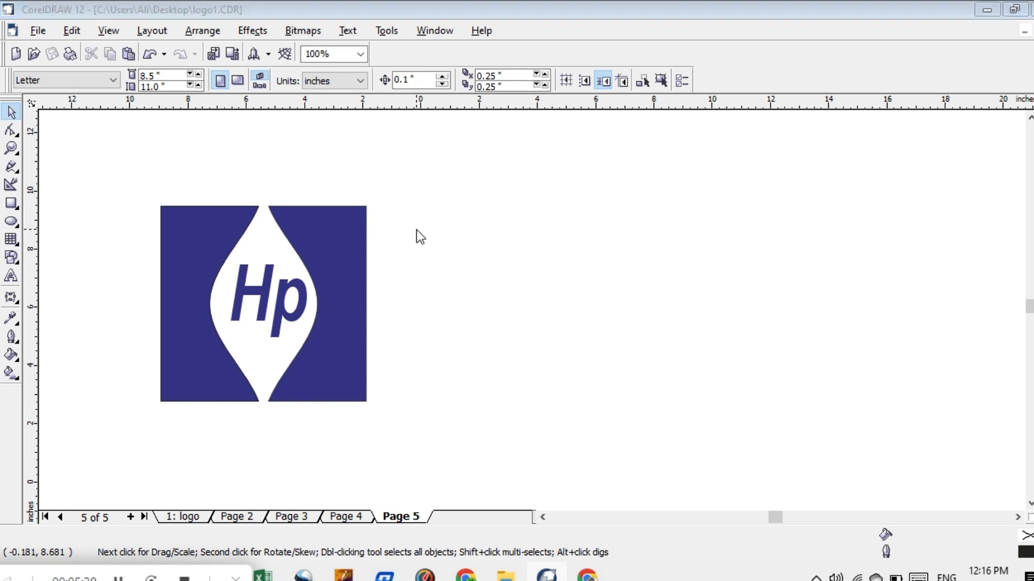
# Export the logo to the Pictures folder as a JPEG named "logo2" at 300 dpi in RGB Color (24-bit)
pyautogui.hotkey('ctrl', 'e')
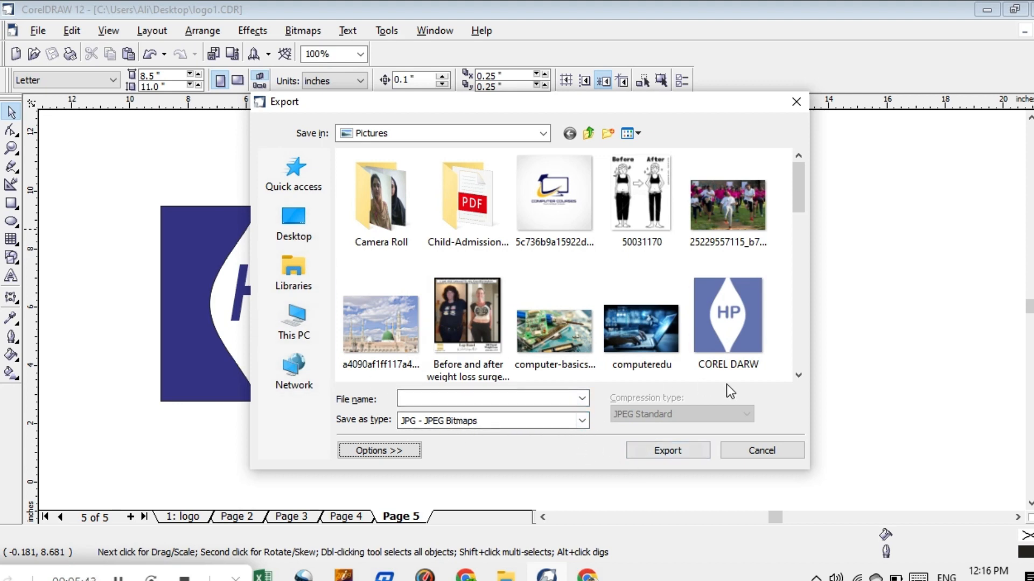
pyautogui.click(786, 369)
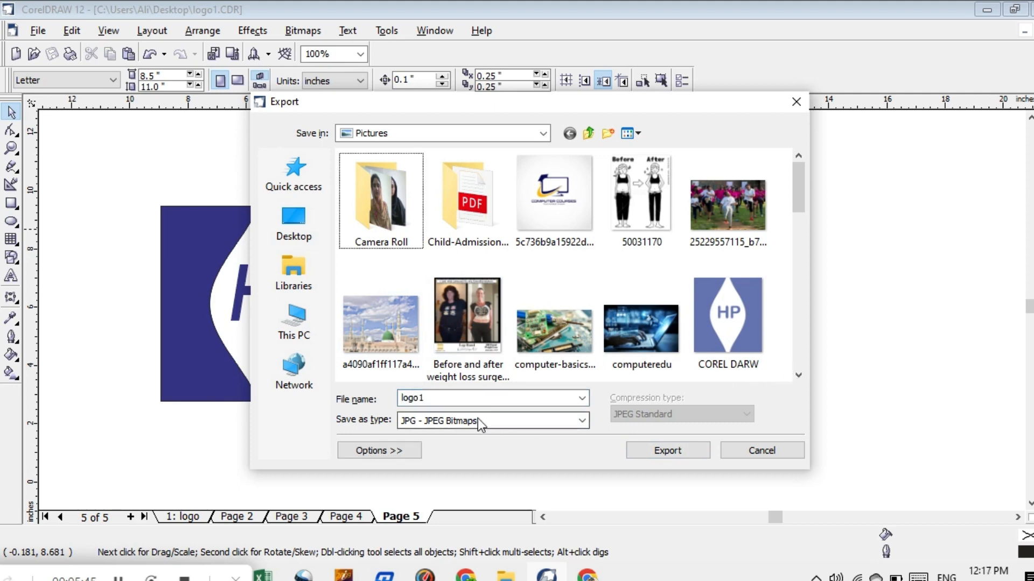
pyautogui.click(450, 396)
pyautogui.press('BackSpace')
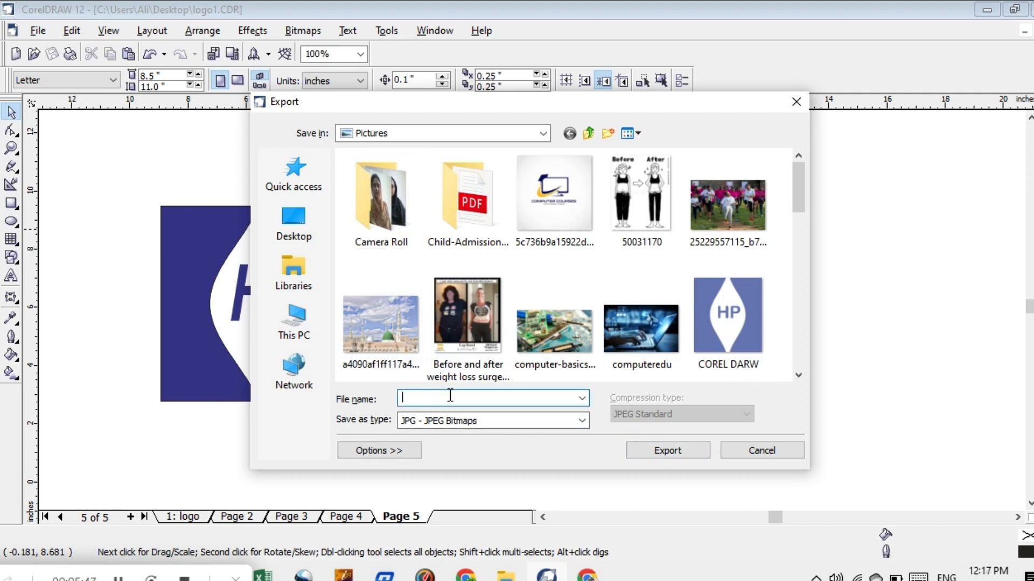
pyautogui.write('logo2')
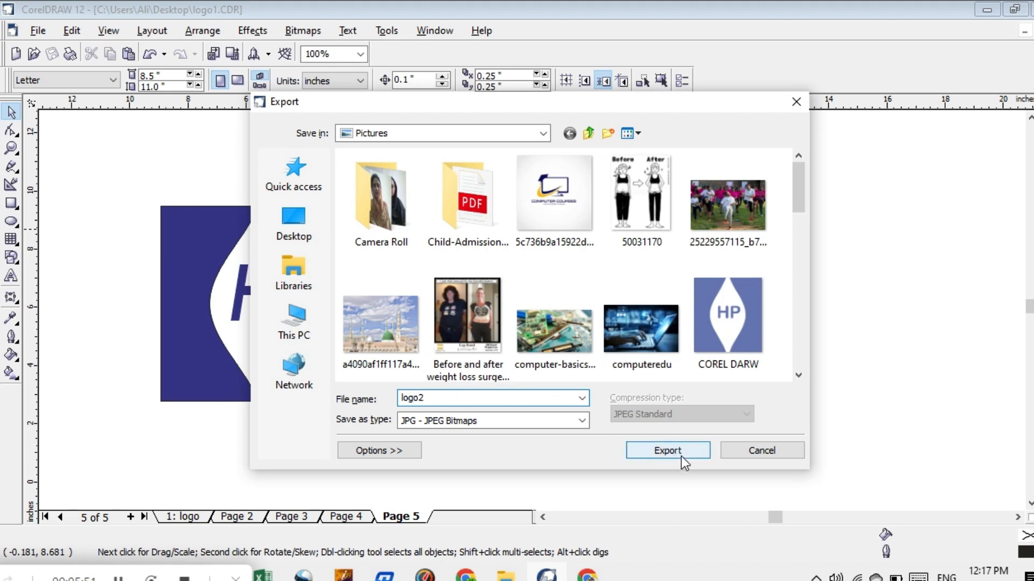
pyautogui.click(659, 451)
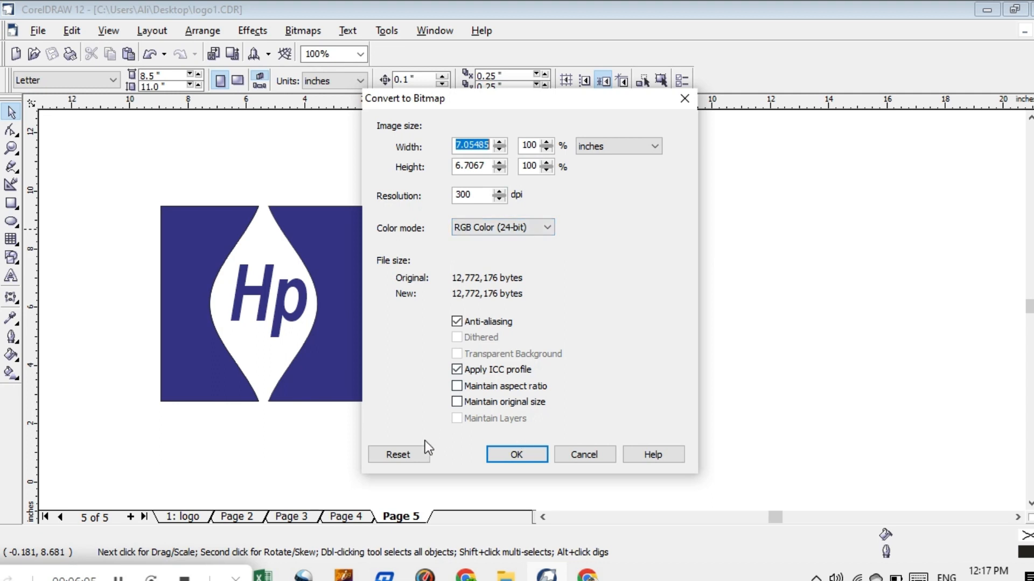
pyautogui.click(525, 454)
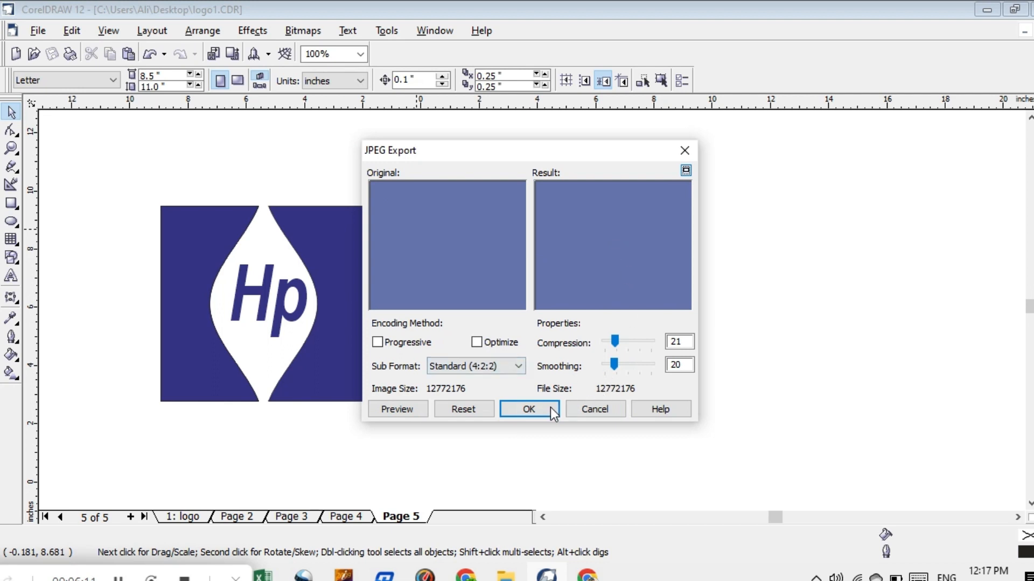
pyautogui.click(529, 411)
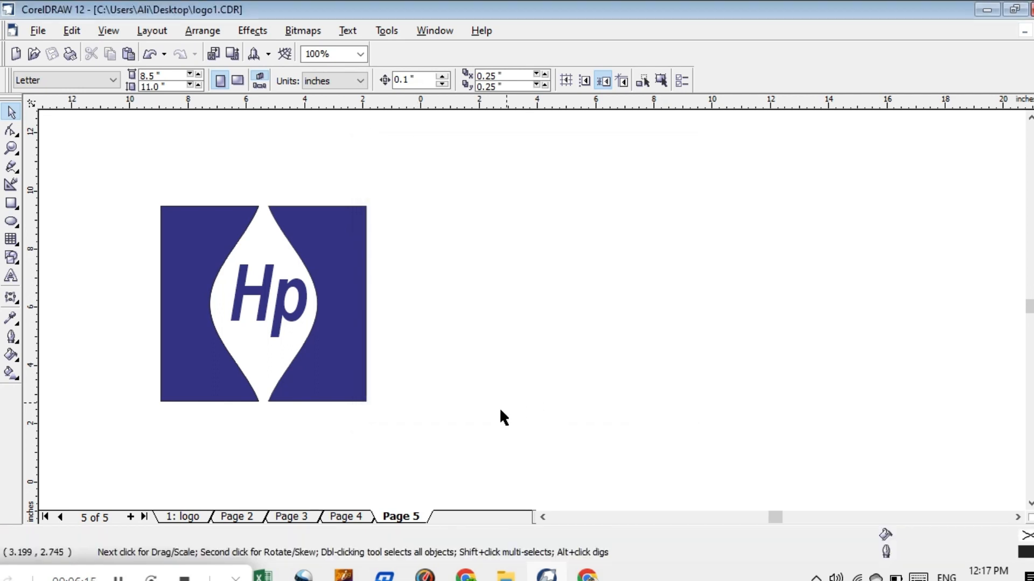
# Find the exported logo2 image in the Pictures folder in File Explorer and open it for viewing
pyautogui.click(507, 579)
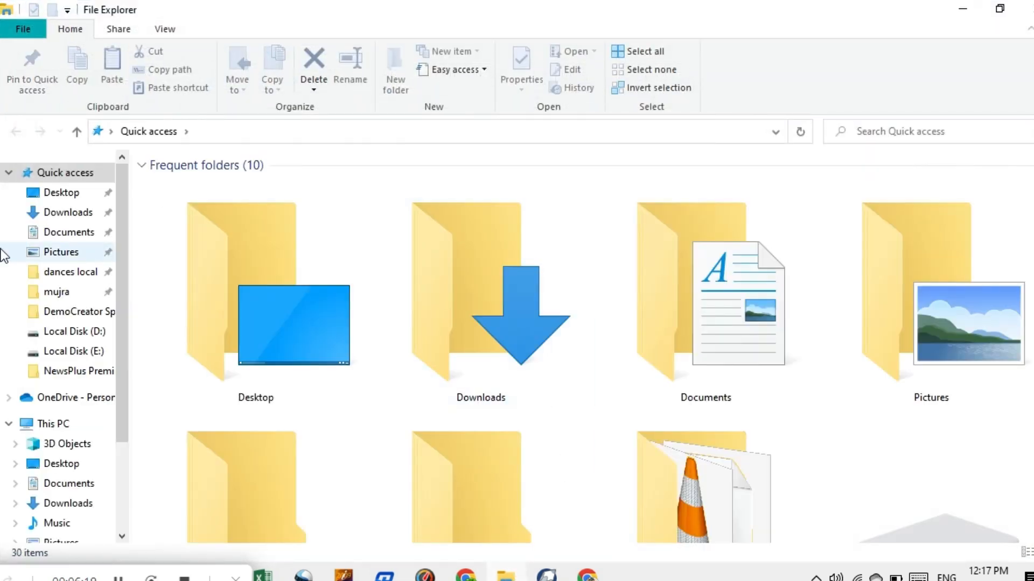
pyautogui.click(68, 253)
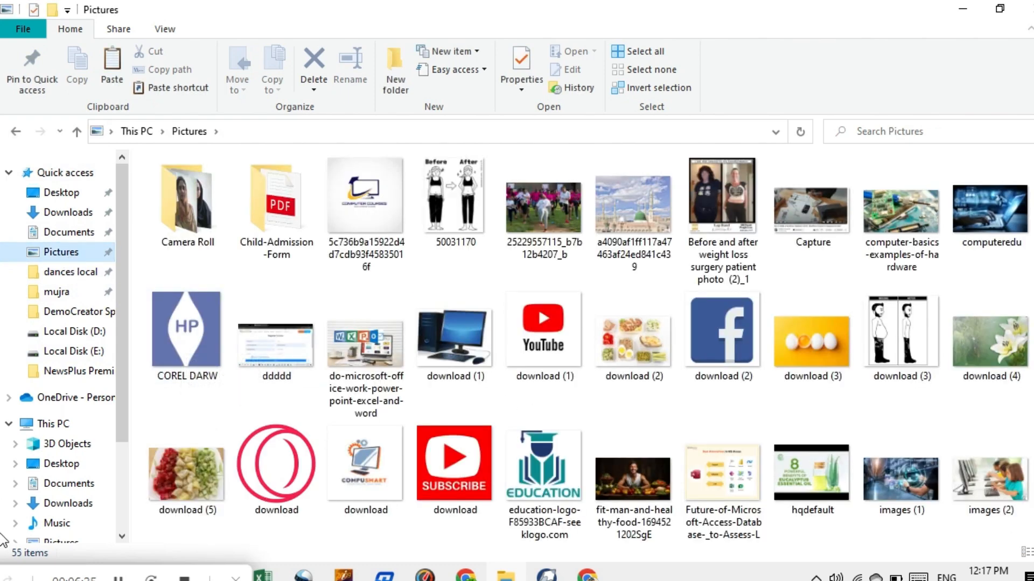
pyautogui.scroll(-5, 854, 398)
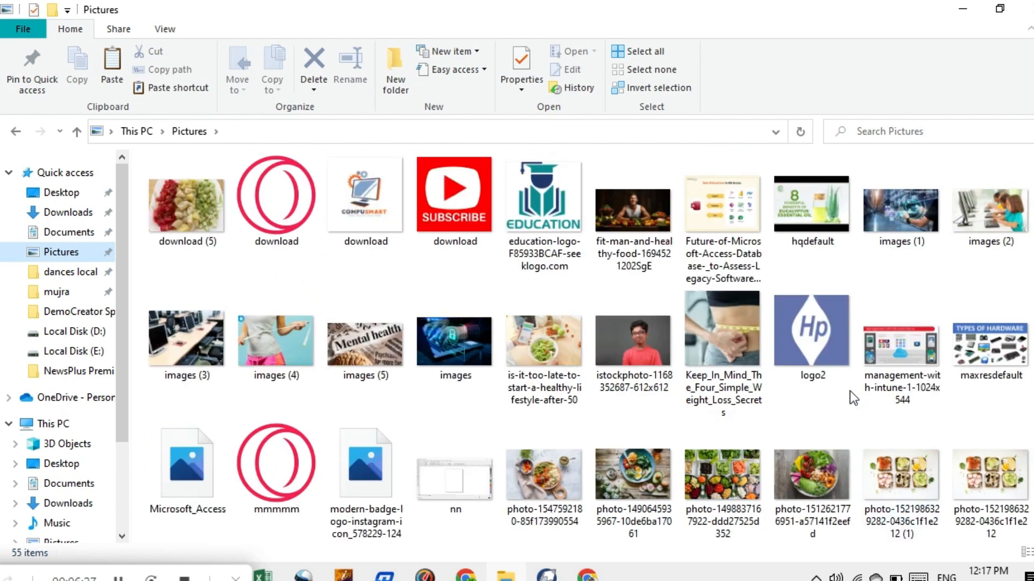
pyautogui.click(818, 337)
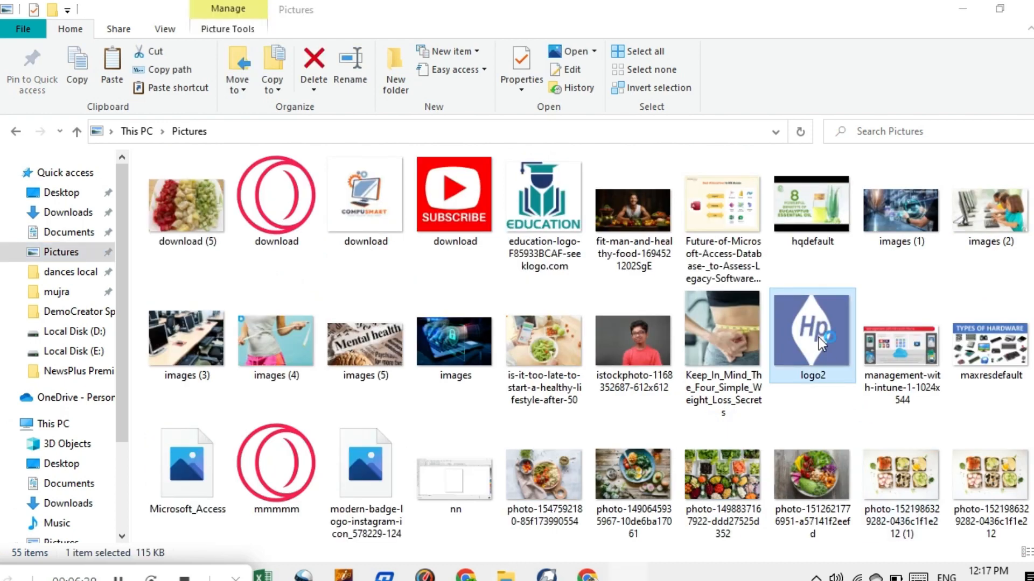
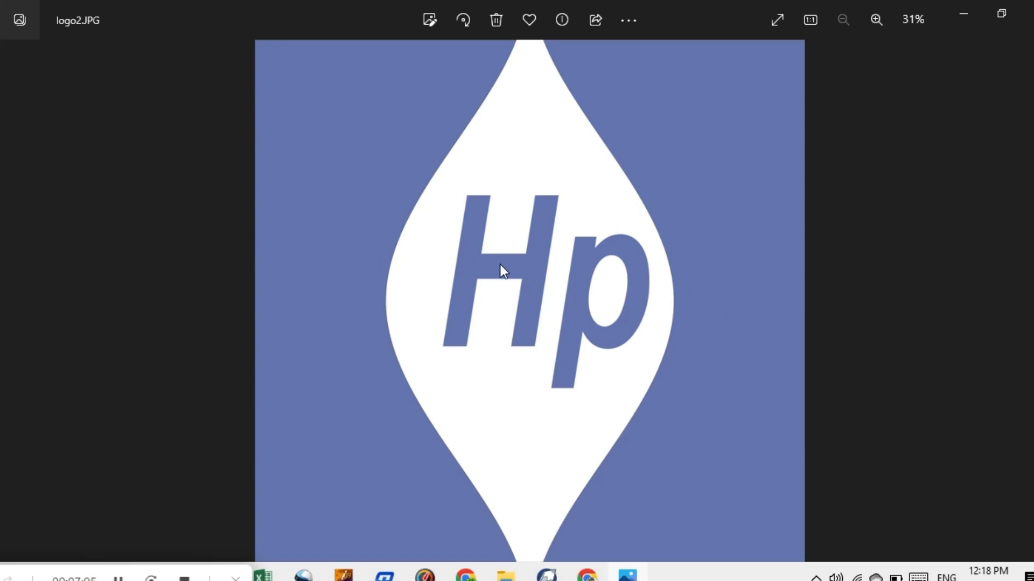
# Switch back to CorelDRAW and select the left blue shape of the logo on Page 5
pyautogui.hotkey('alt', 'Tab')
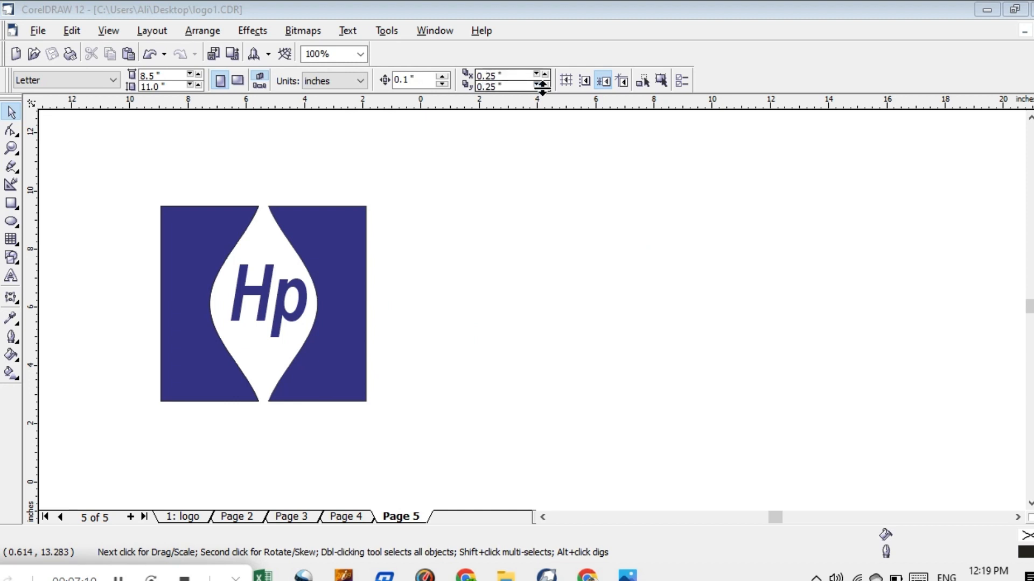
pyautogui.click(303, 225)
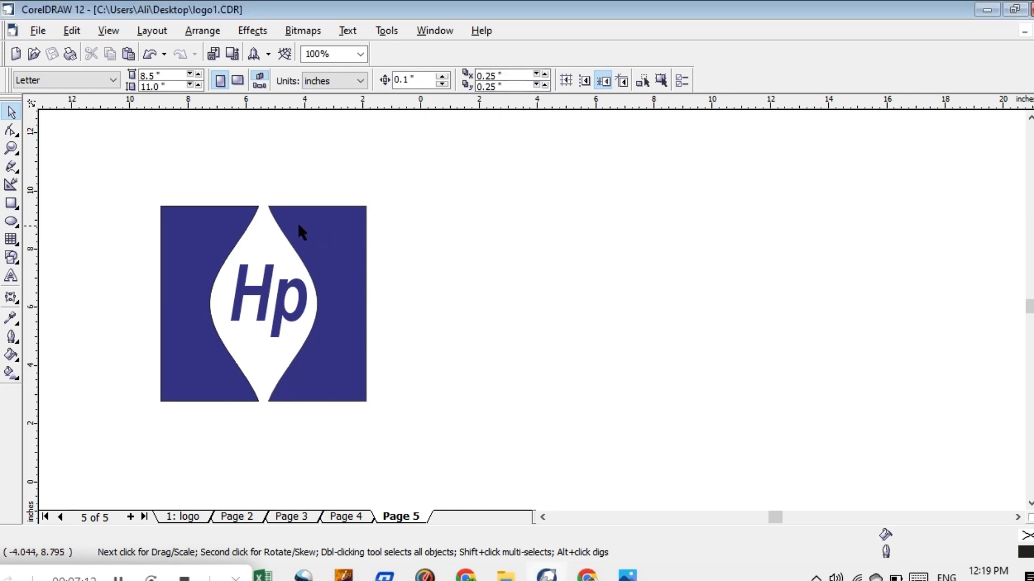
pyautogui.click(221, 228)
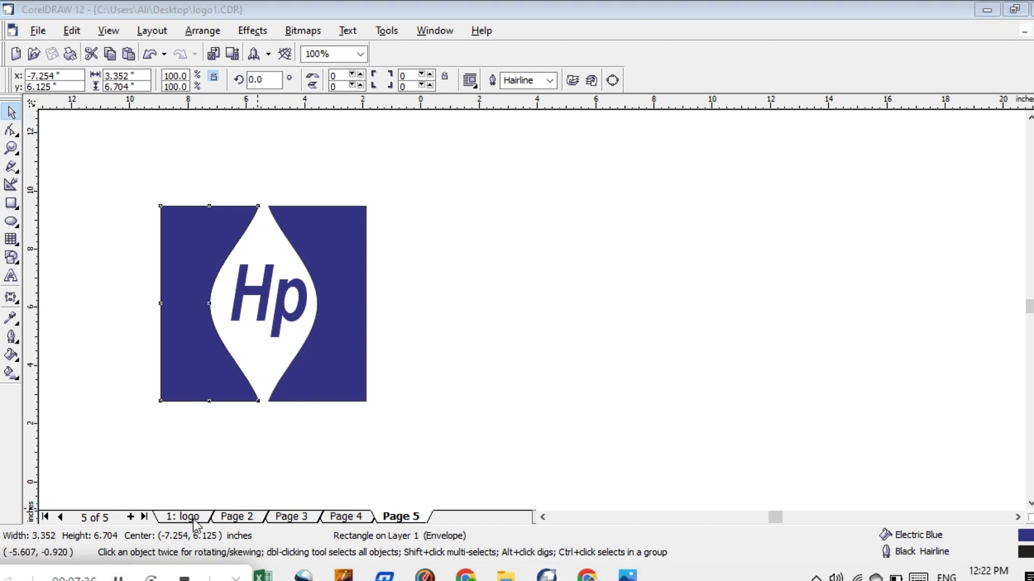
# Draw a rectangle about 10.8 by 2.7 inches on Page 2
pyautogui.click(240, 517)
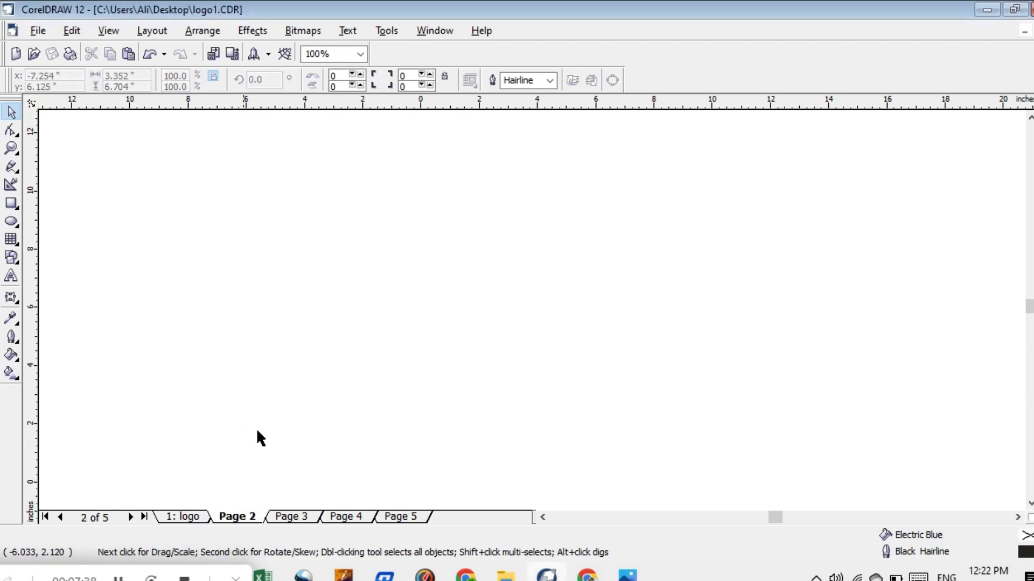
pyautogui.click(179, 518)
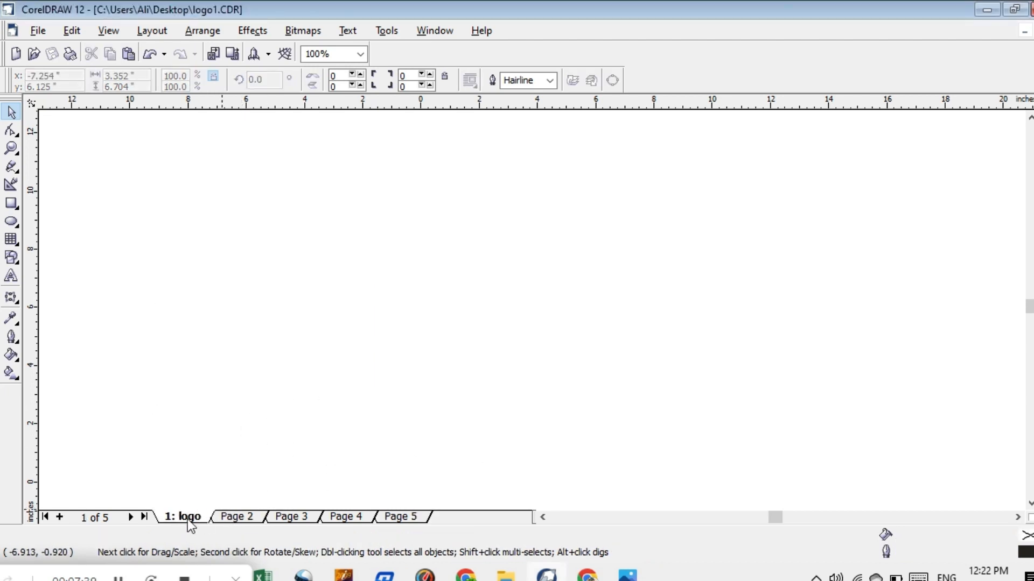
pyautogui.click(220, 519)
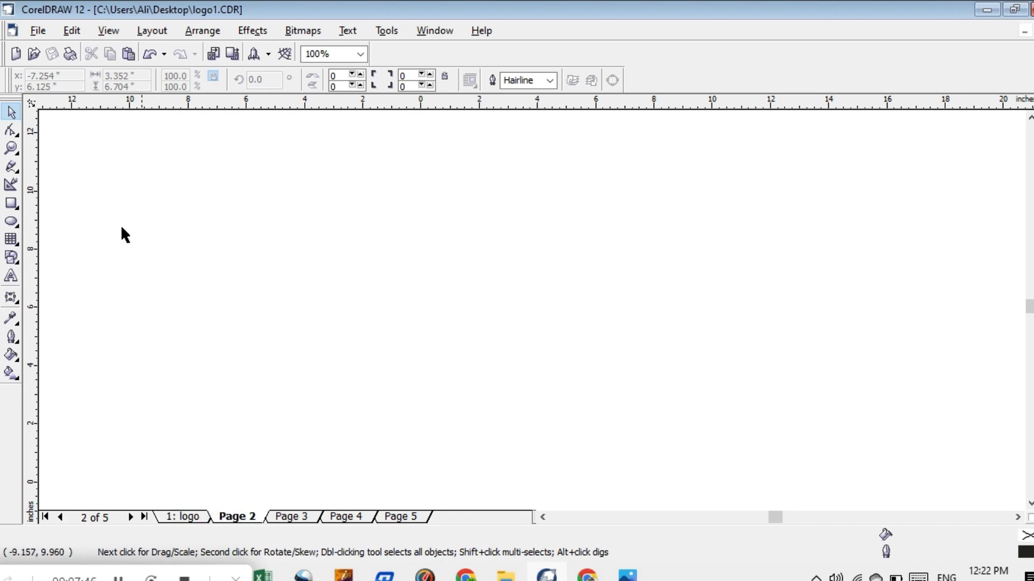
pyautogui.click(11, 204)
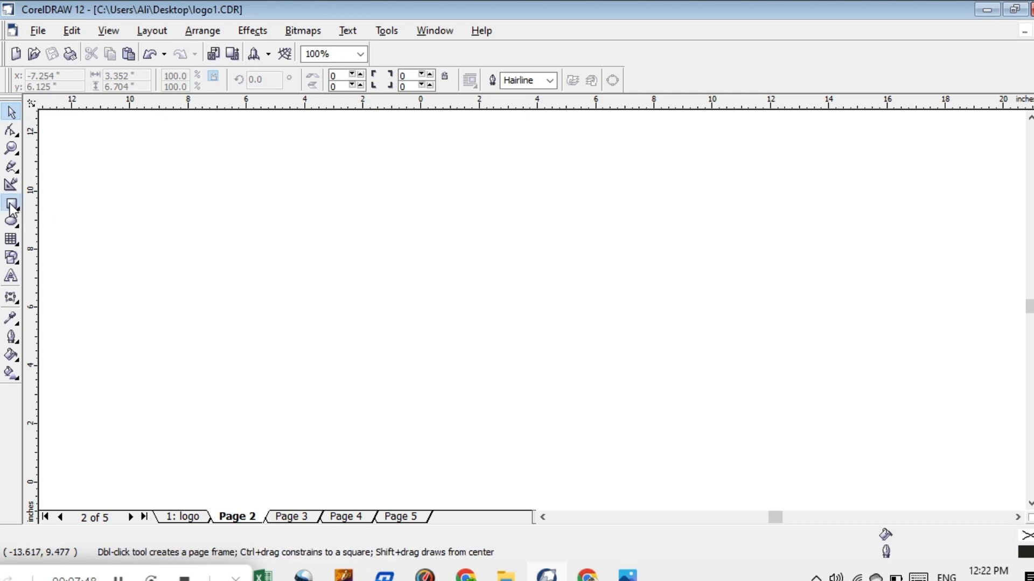
pyautogui.moveTo(163, 249)
pyautogui.mouseDown()
pyautogui.moveTo(376, 288)
pyautogui.moveTo(398, 320)
pyautogui.moveTo(492, 313)
pyautogui.moveTo(478, 328)
pyautogui.mouseUp()
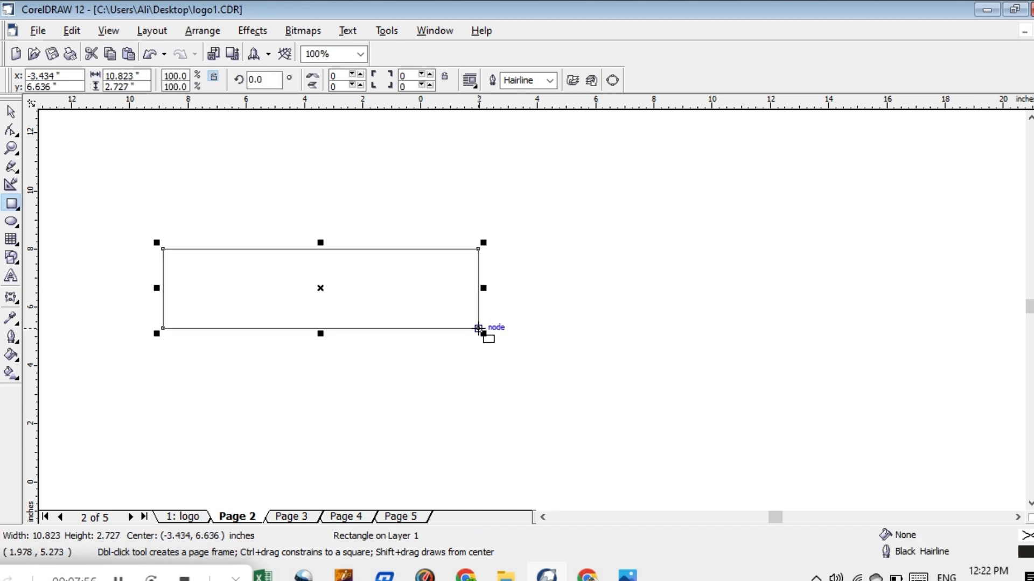
# Split the rectangle into two halves with the Knife tool, cutting from the upper edge's midpoint down to the lower edge
pyautogui.click(19, 136)
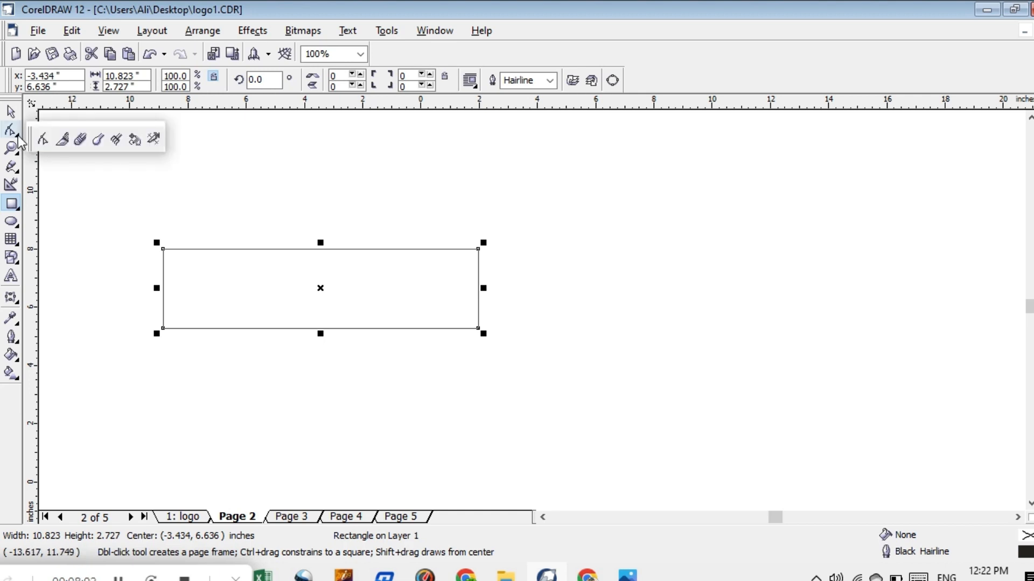
pyautogui.click(63, 141)
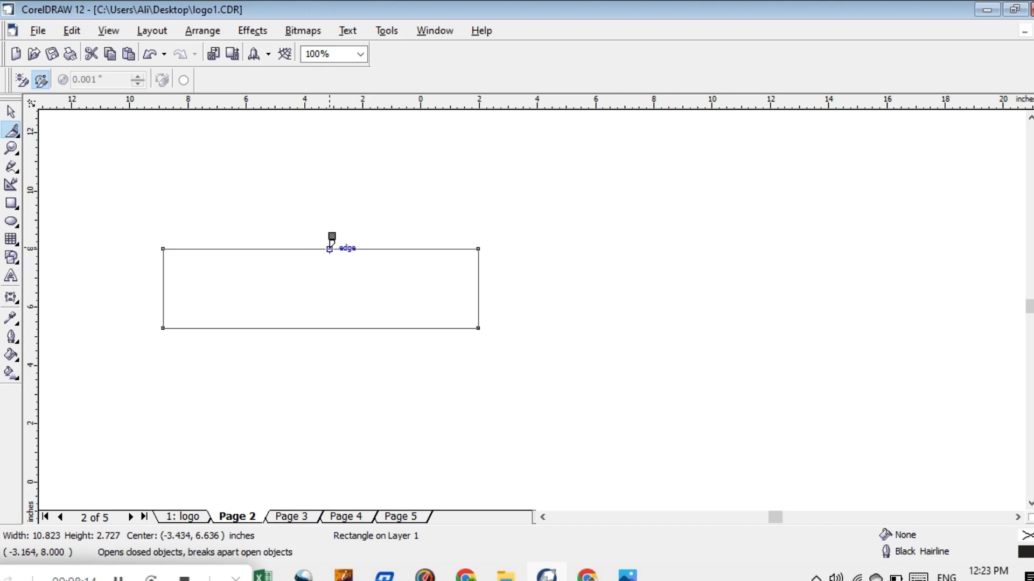
pyautogui.click(321, 248)
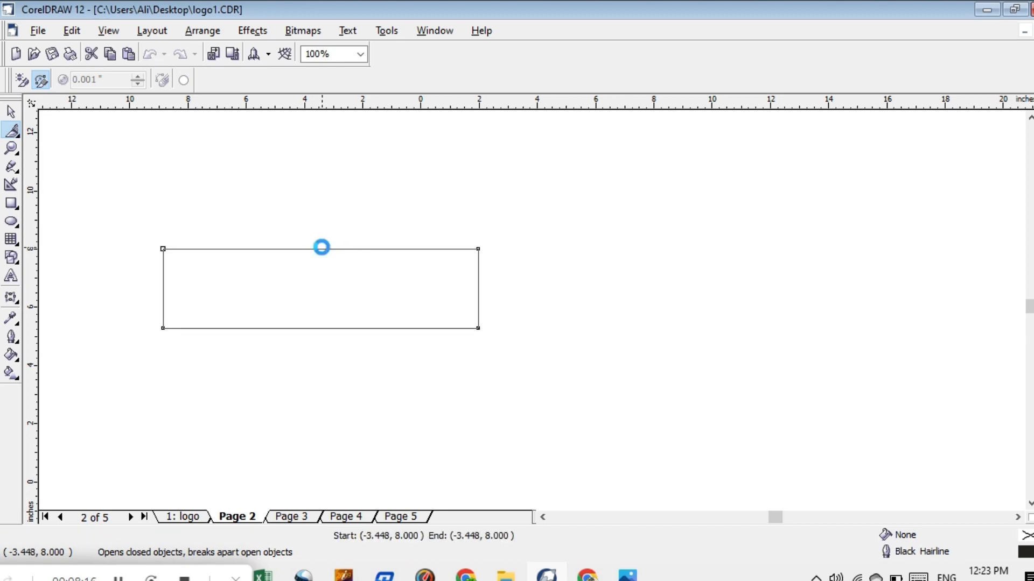
pyautogui.click(322, 248)
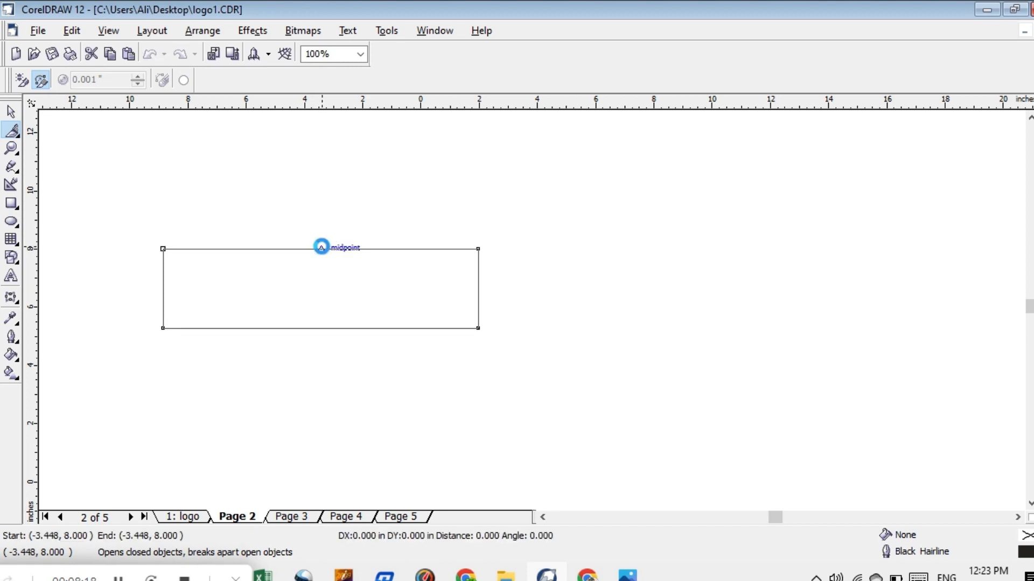
pyautogui.click(322, 248)
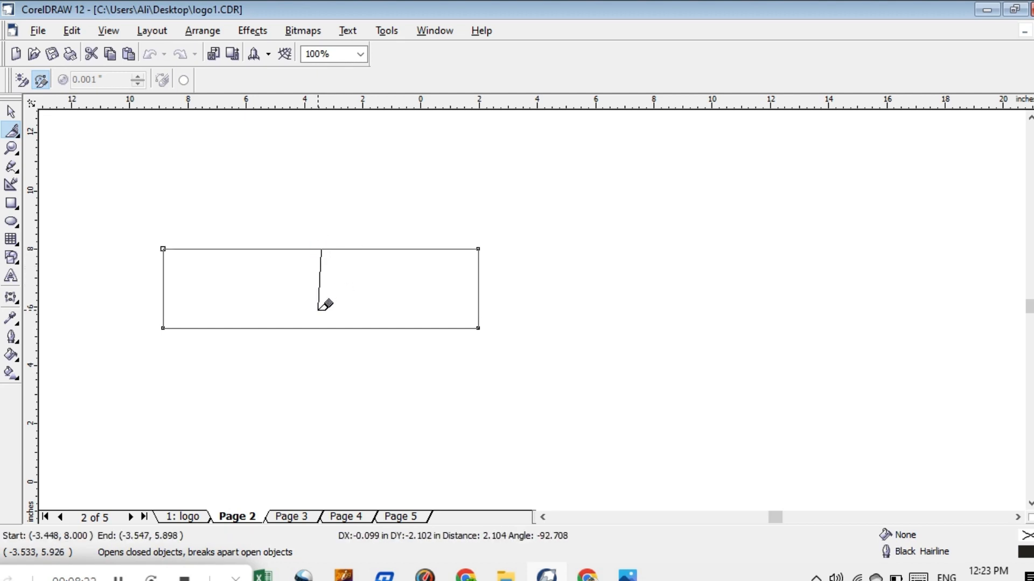
pyautogui.click(321, 327)
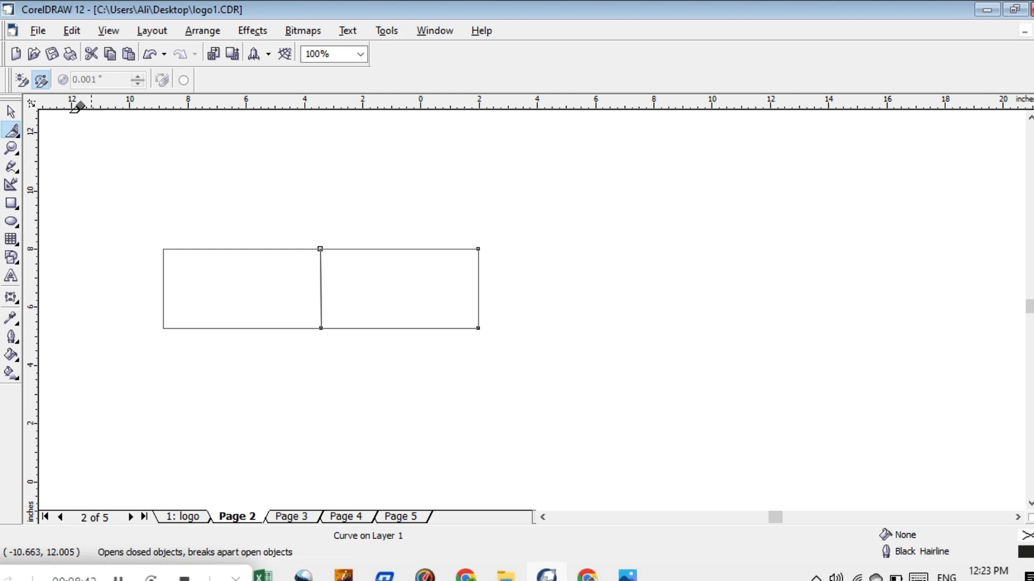
# Turn on Snap To Guidelines and check the snapping options
pyautogui.click(108, 30)
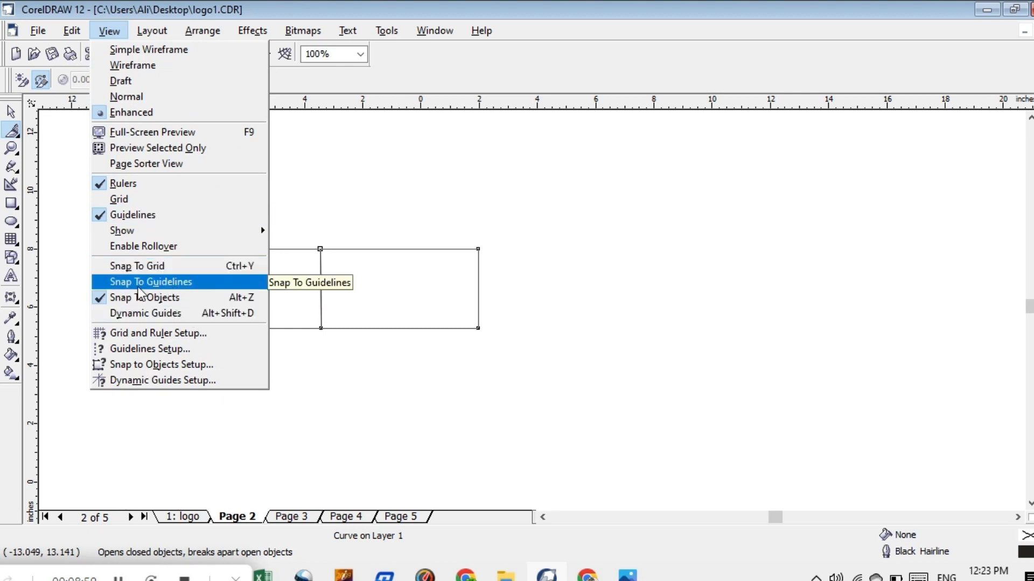
pyautogui.click(183, 282)
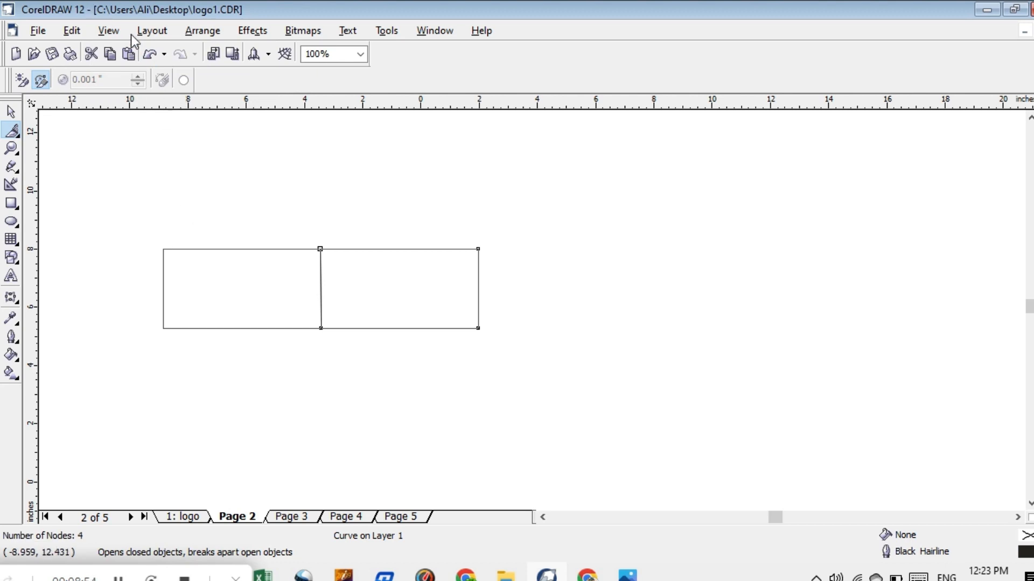
pyautogui.click(110, 31)
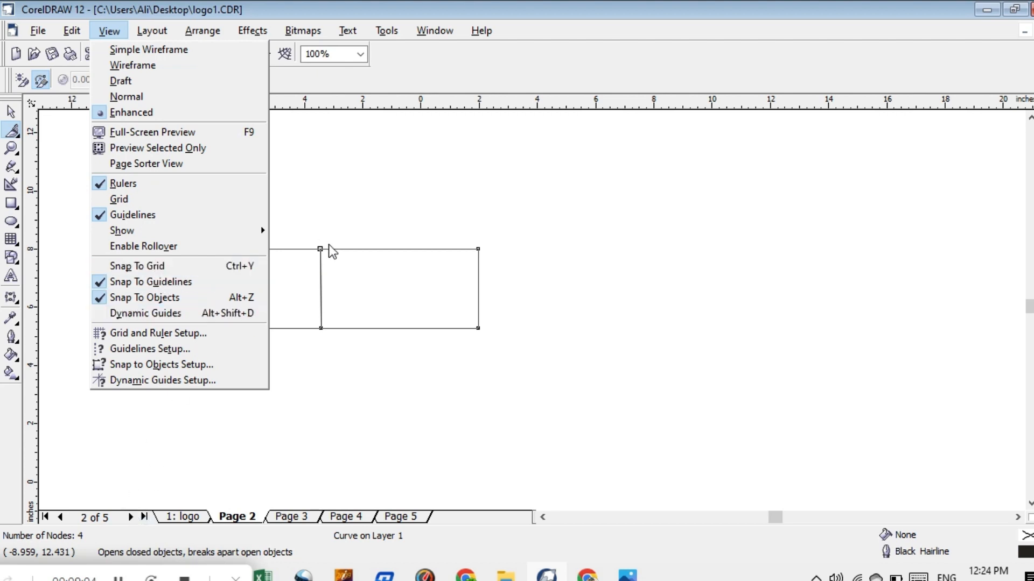
pyautogui.click(359, 203)
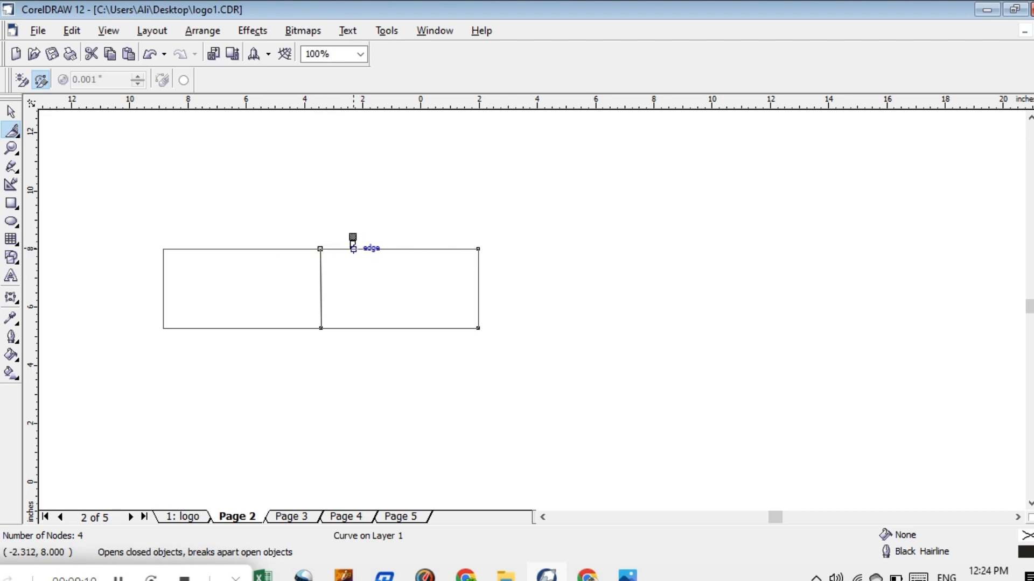
# Select the right half of the split rectangle and move it slightly away from the left half
pyautogui.click(320, 249)
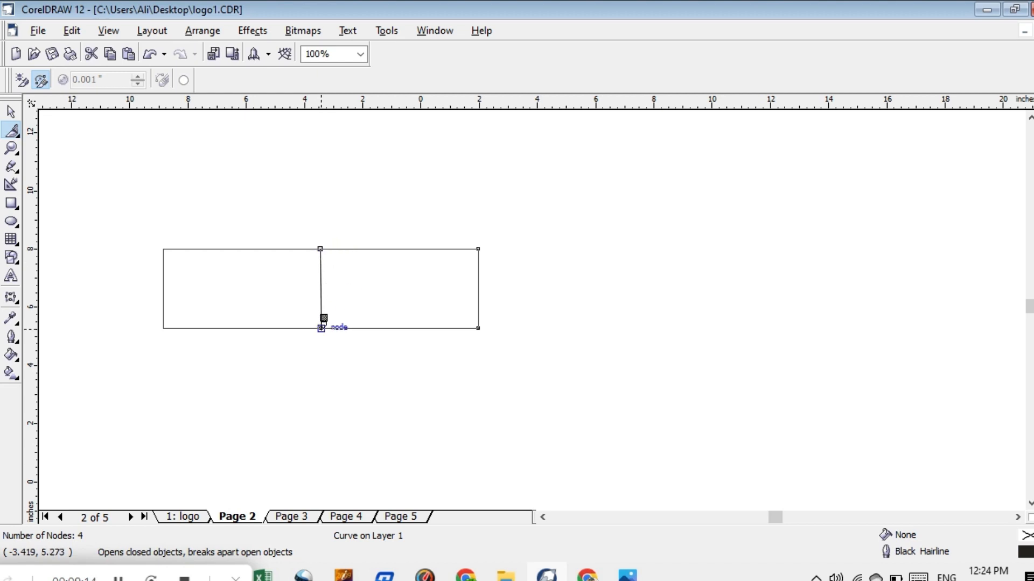
pyautogui.click(321, 328)
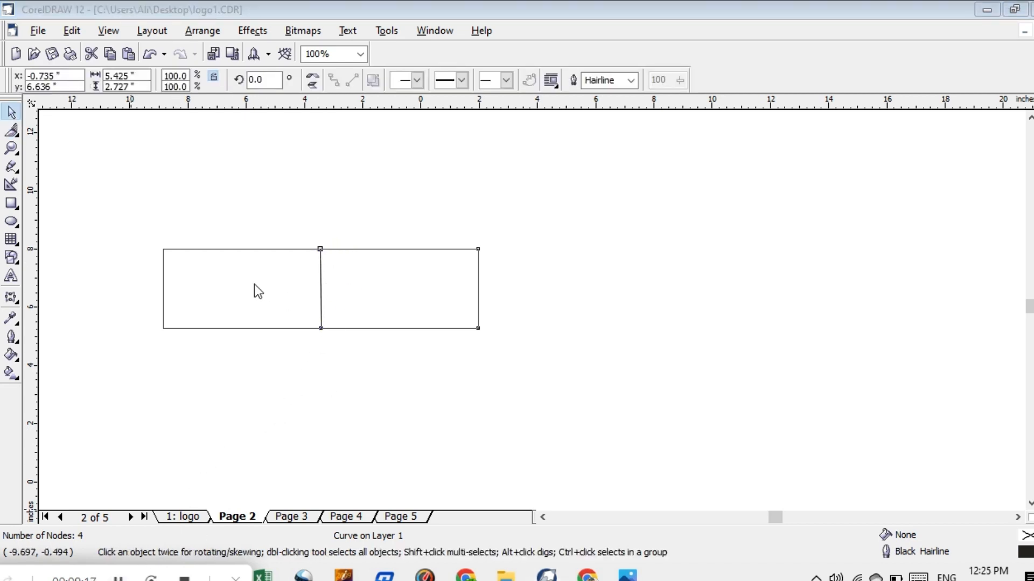
pyautogui.click(238, 277)
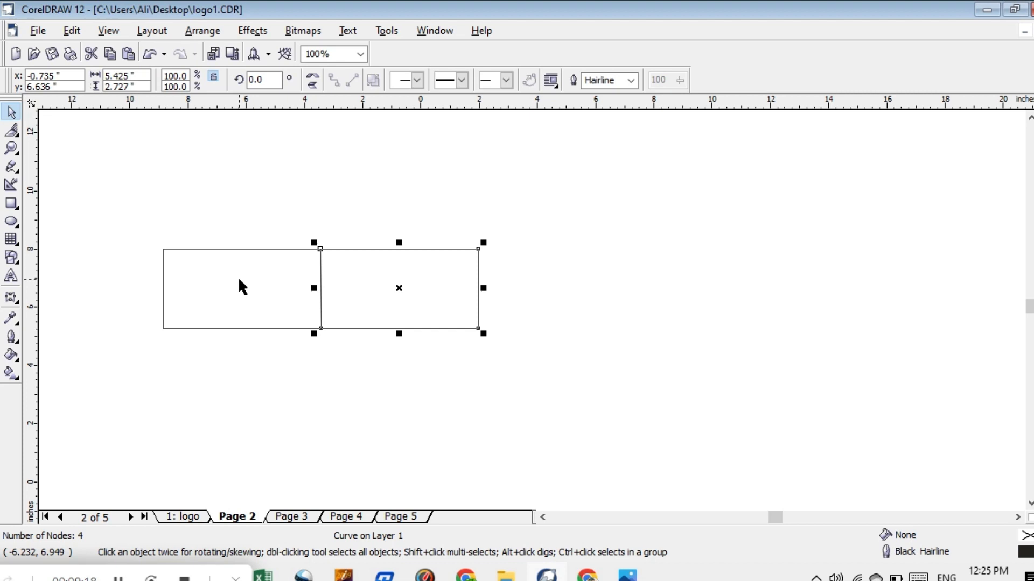
pyautogui.click(235, 248)
pyautogui.click(351, 244)
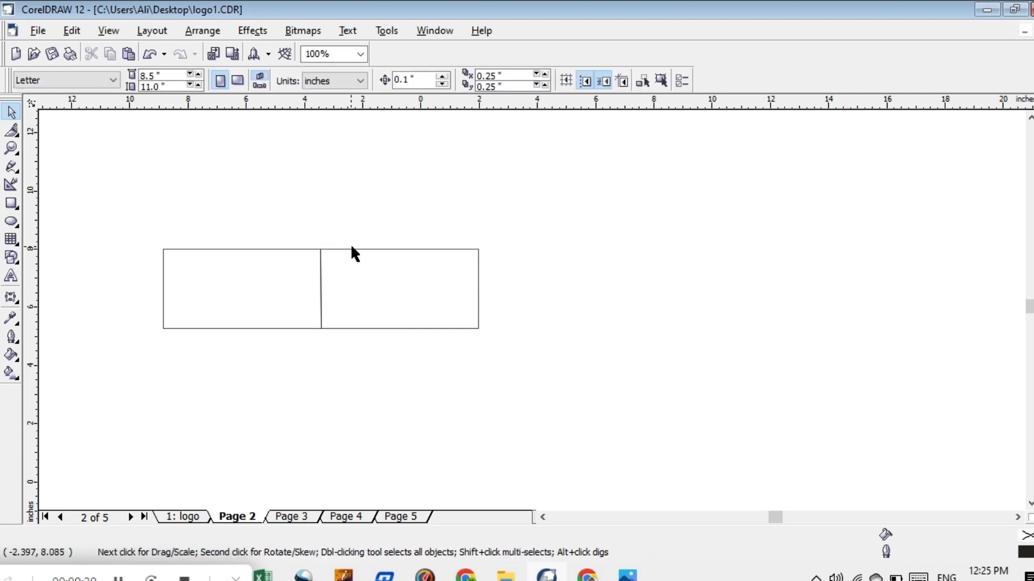
pyautogui.click(354, 249)
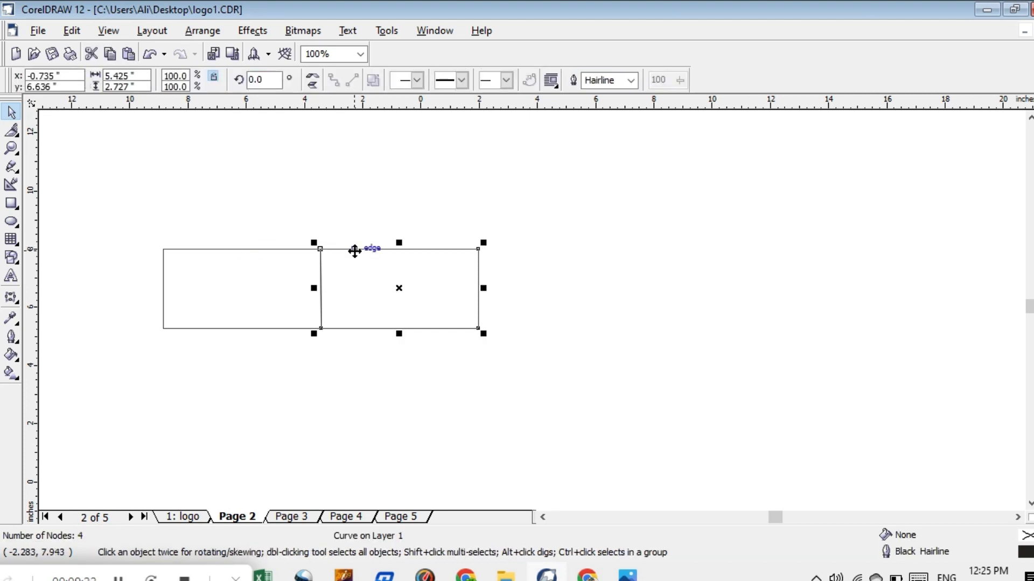
pyautogui.moveTo(399, 288)
pyautogui.mouseDown()
pyautogui.moveTo(414, 287)
pyautogui.moveTo(404, 287)
pyautogui.mouseUp()
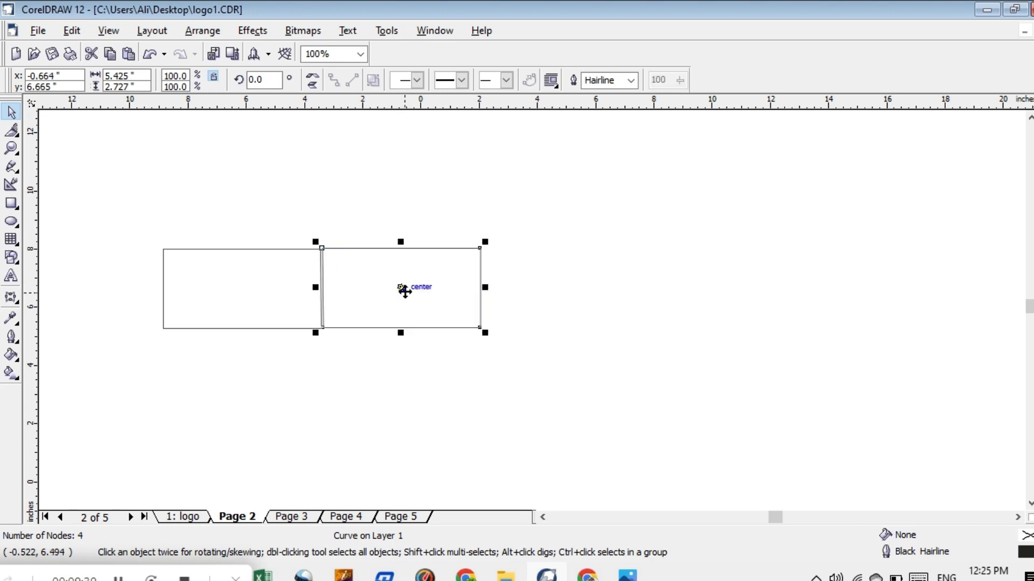
pyautogui.moveTo(406, 289); pyautogui.dragTo(409, 289)
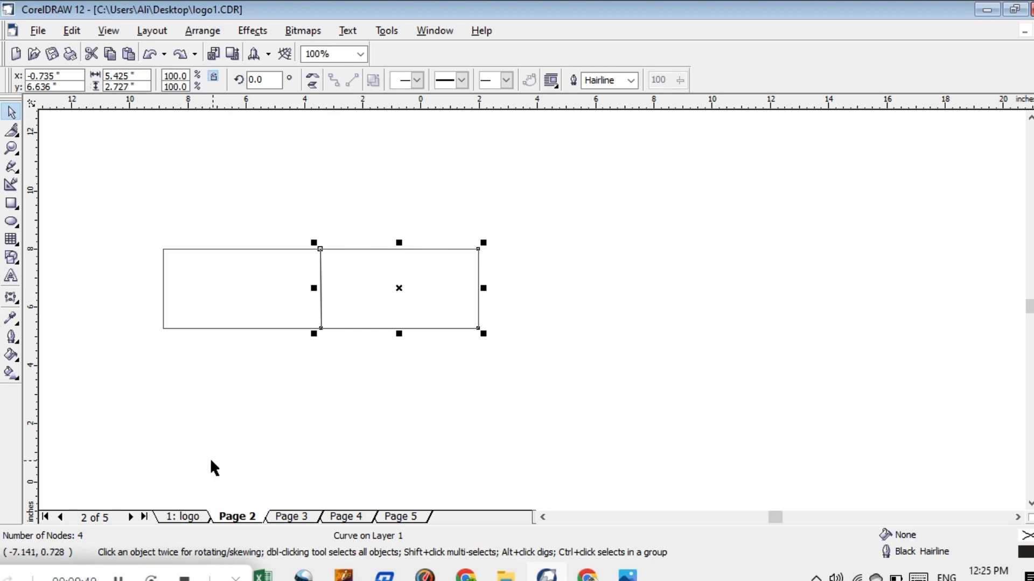
pyautogui.click(117, 578)
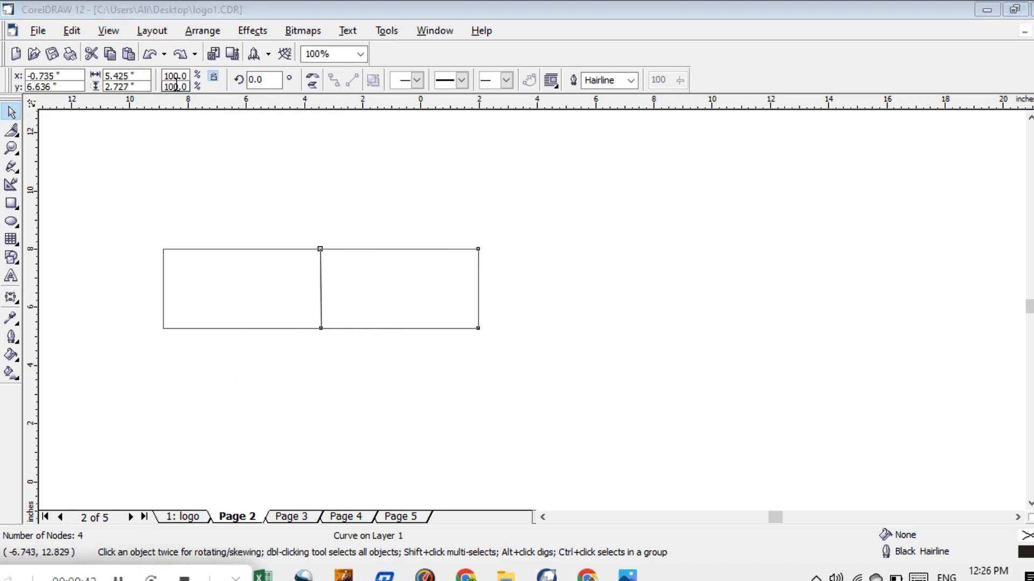
# Review the snapping options and the Snap to Objects settings with their snapping modes
pyautogui.click(112, 29)
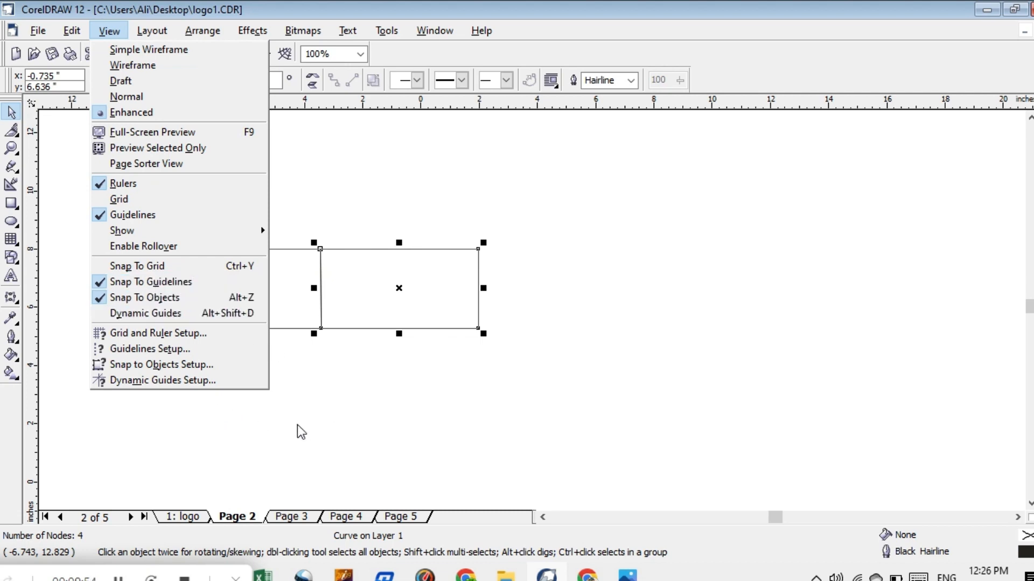
pyautogui.click(329, 391)
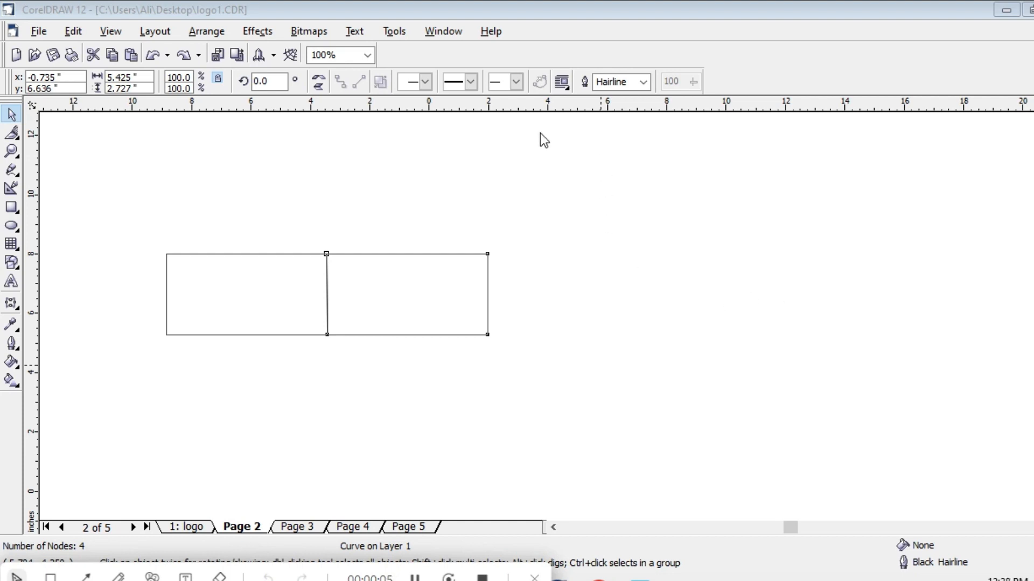
pyautogui.click(111, 31)
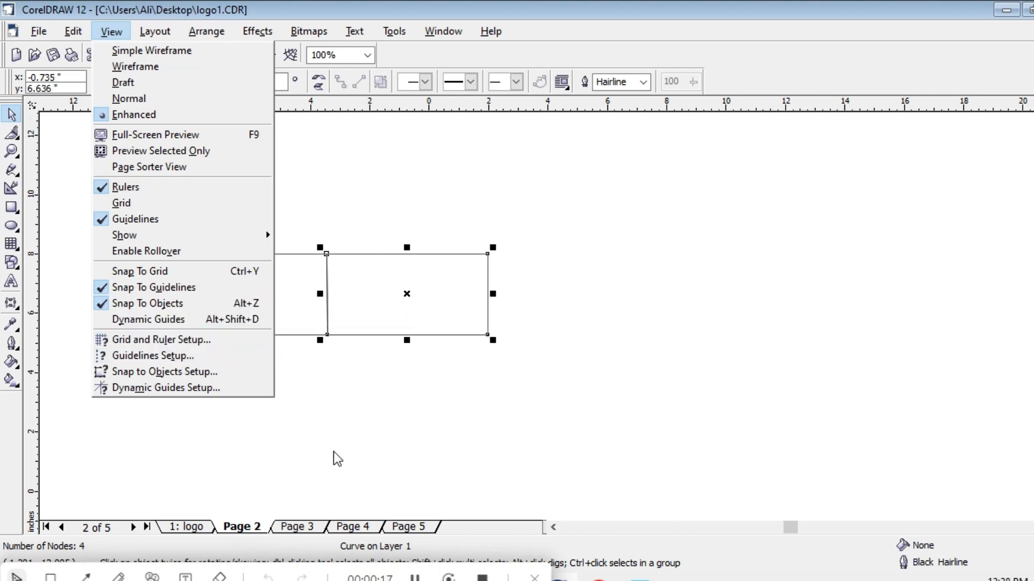
pyautogui.click(414, 568)
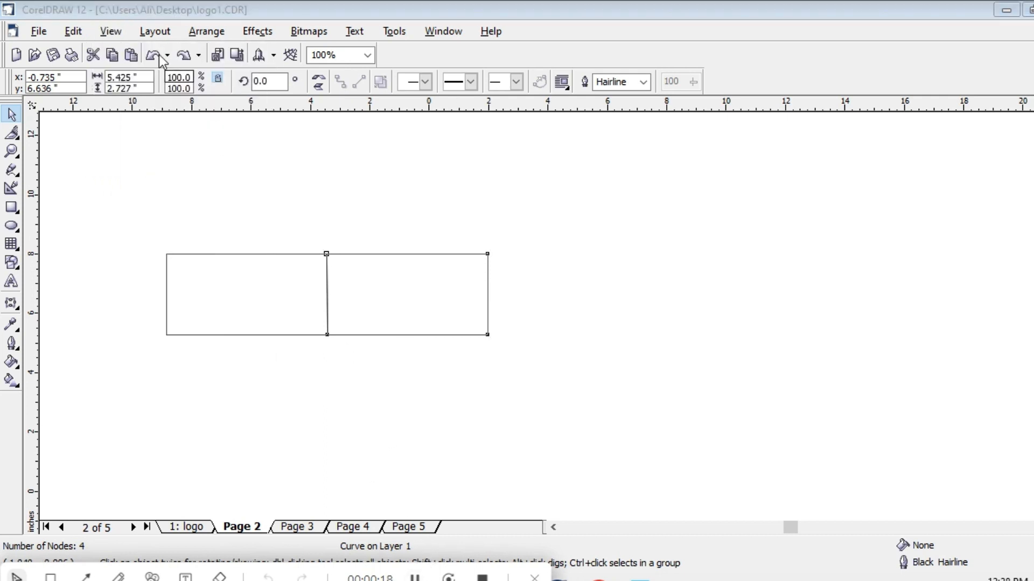
pyautogui.click(110, 31)
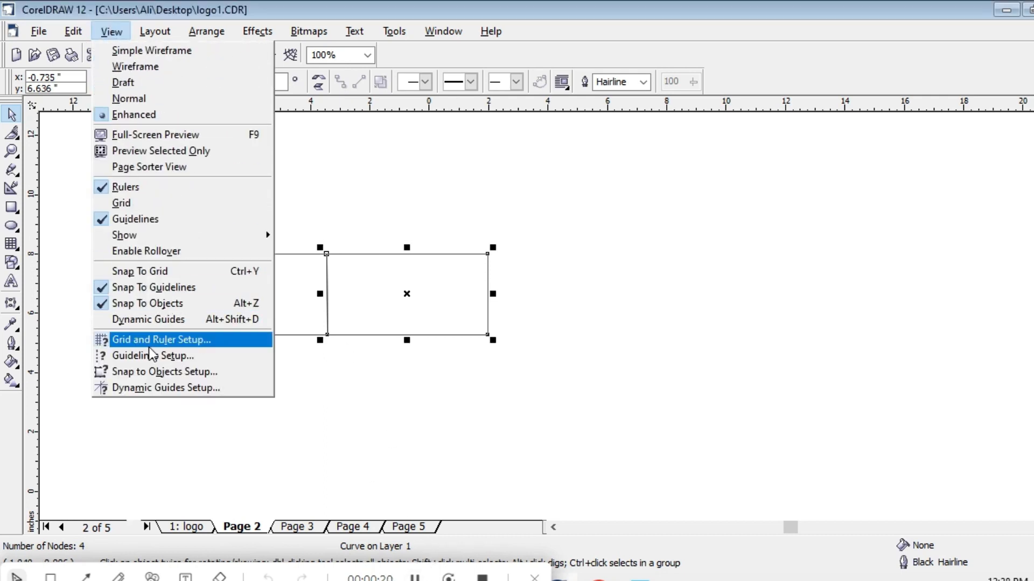
pyautogui.click(191, 374)
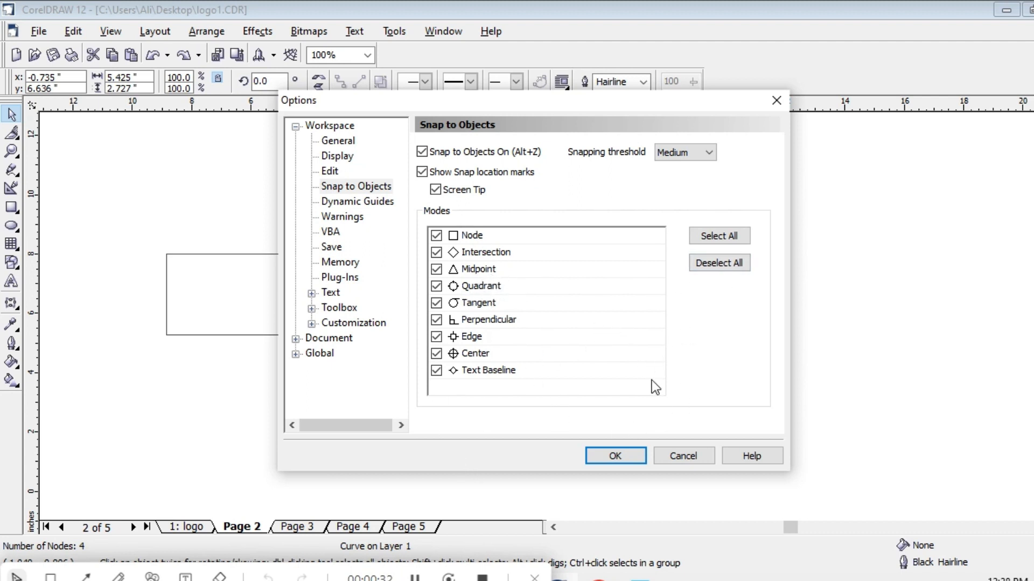
pyautogui.click(619, 458)
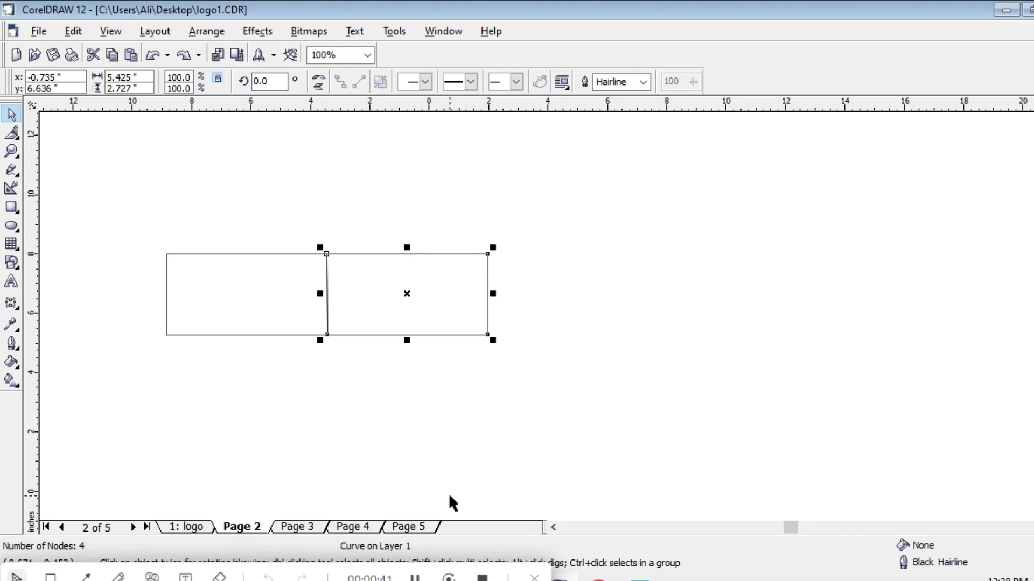
pyautogui.click(559, 580)
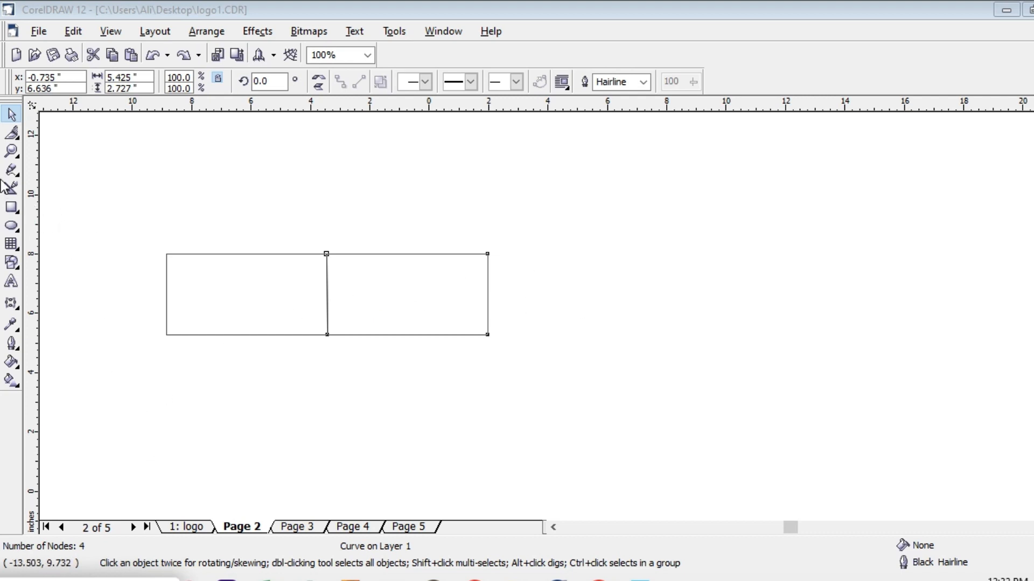
# Draw a rectangle about 8.2 by 2.3 inches beside the split one and halve it with the Knife tool from the upper edge's midpoint
pyautogui.click(11, 207)
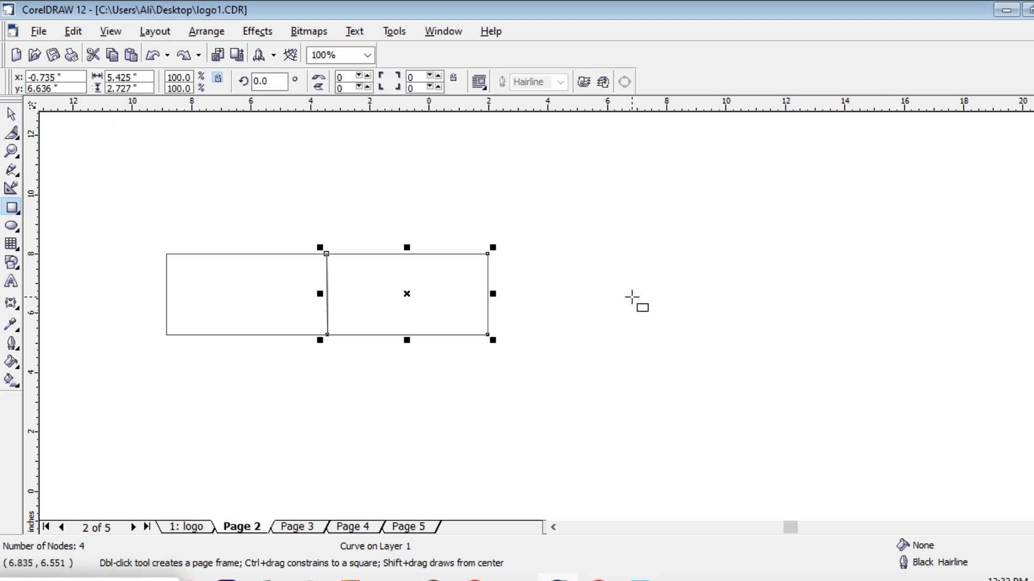
pyautogui.moveTo(629, 295); pyautogui.dragTo(872, 361)
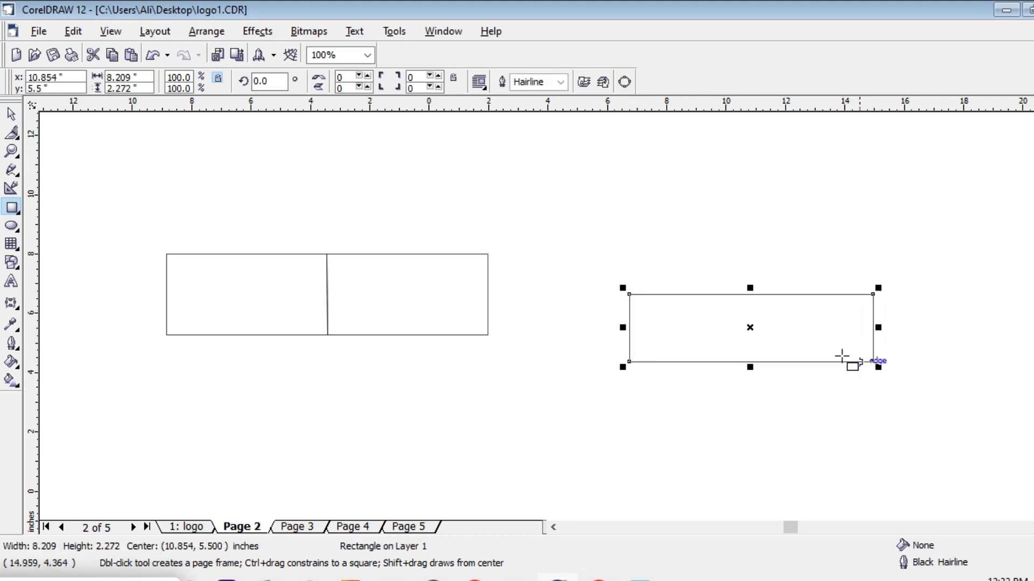
pyautogui.click(12, 132)
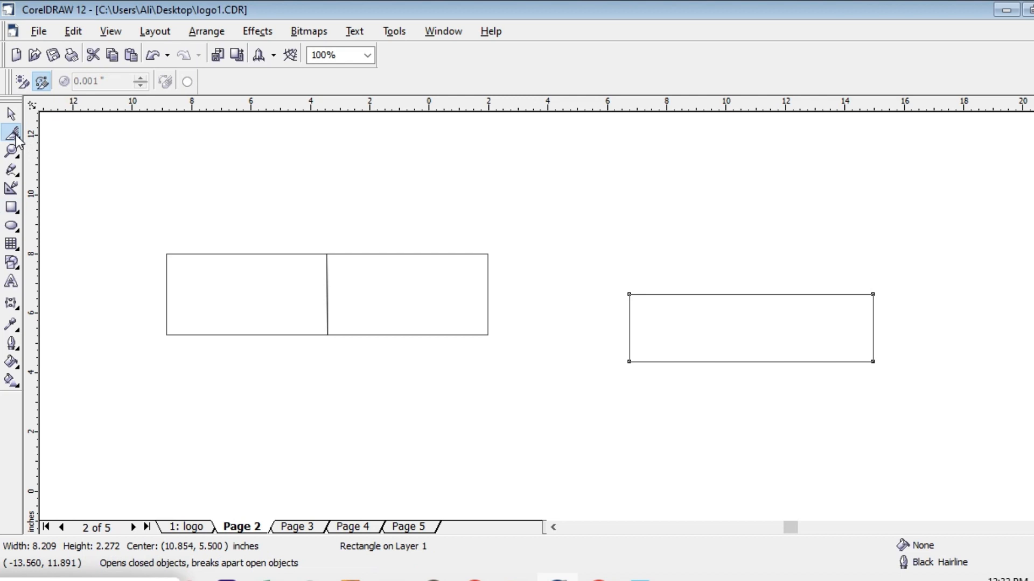
pyautogui.click(751, 294)
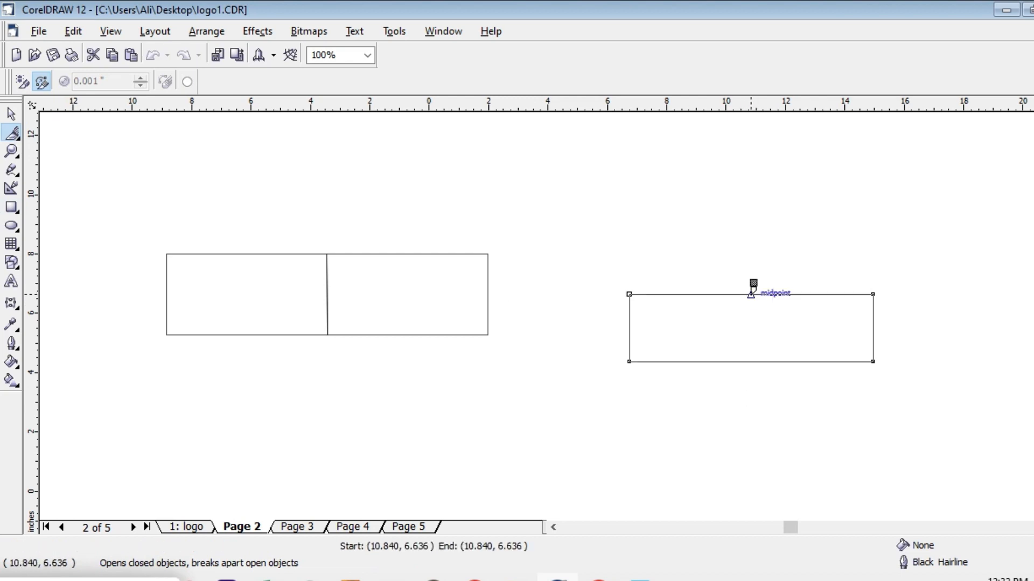
pyautogui.click(752, 361)
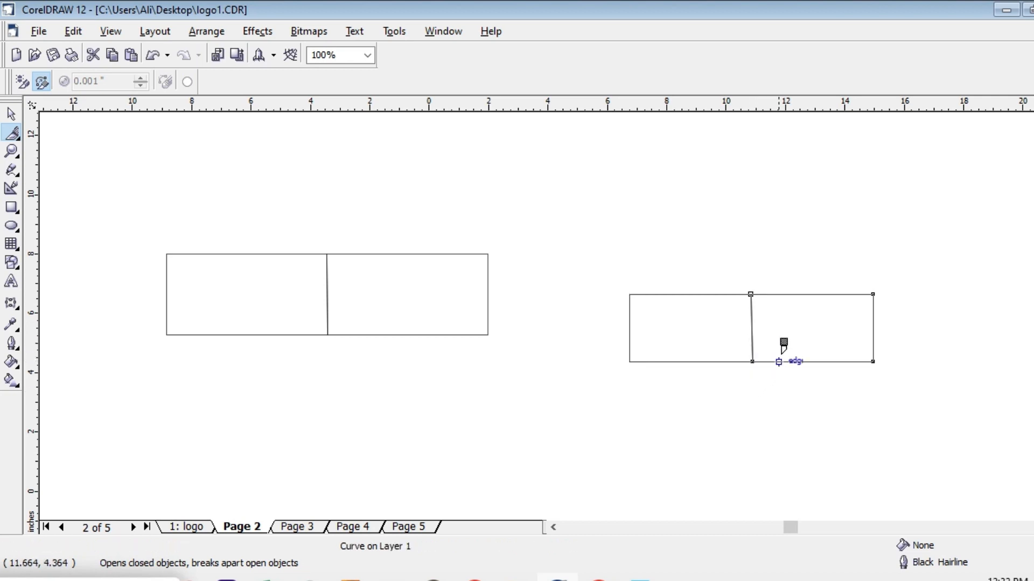
# Cut the new rectangle's left half along a freehand curve with the Knife tool, and undo both cuts and the rectangle
pyautogui.click(729, 294)
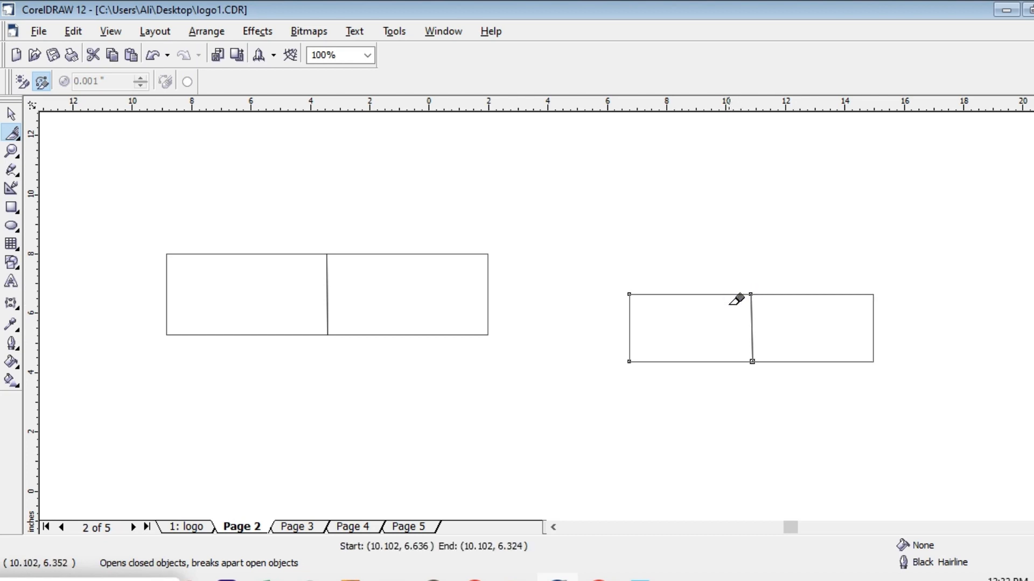
pyautogui.moveTo(730, 294)
pyautogui.mouseDown()
pyautogui.moveTo(715, 318)
pyautogui.moveTo(720, 362)
pyautogui.mouseUp()
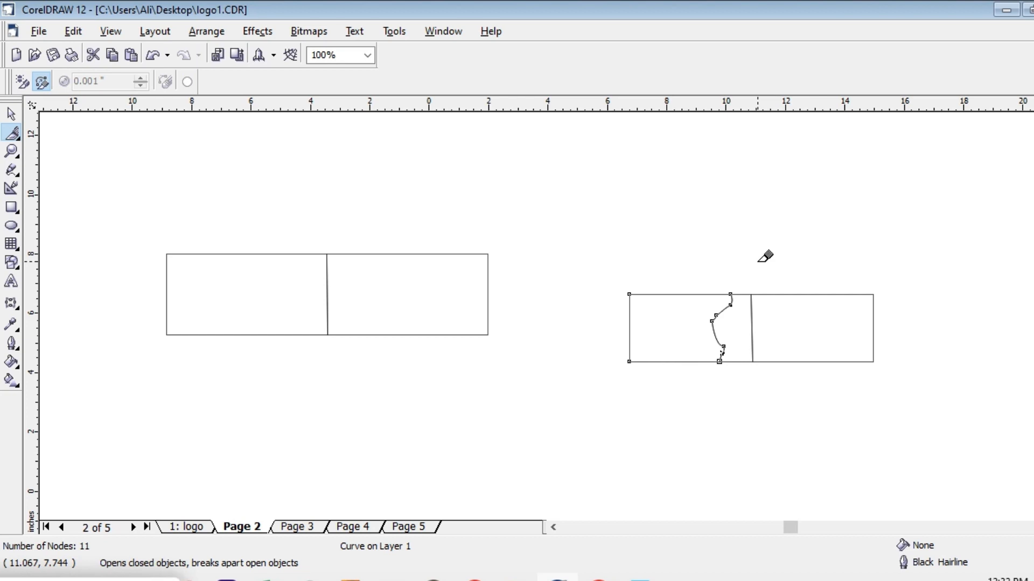
pyautogui.hotkey('ctrl', 'z')
pyautogui.hotkey('ctrl', 'z')
pyautogui.hotkey('ctrl', 'z')
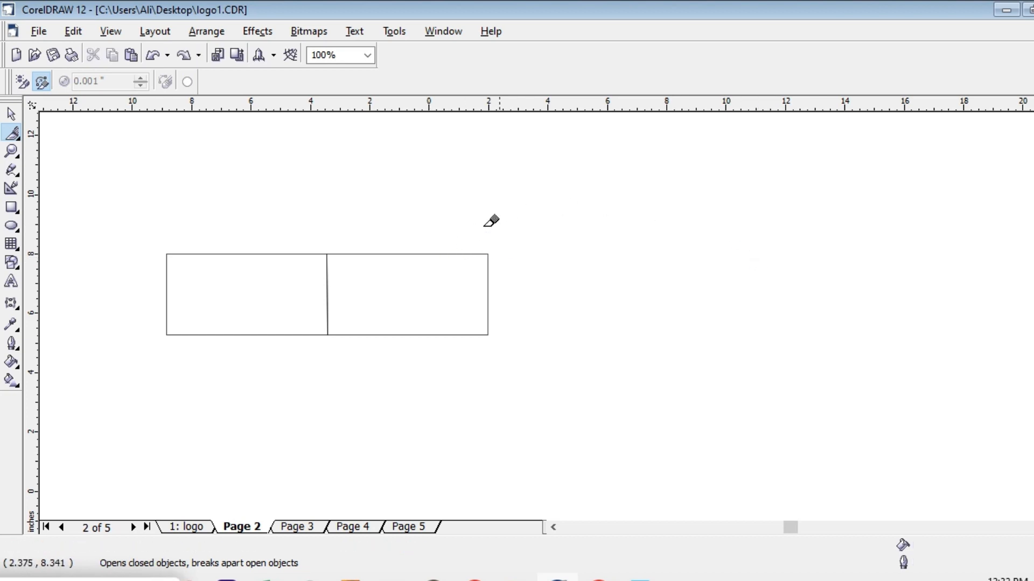
# Fill the right half of the split rectangle with red and deselect it
pyautogui.click(11, 115)
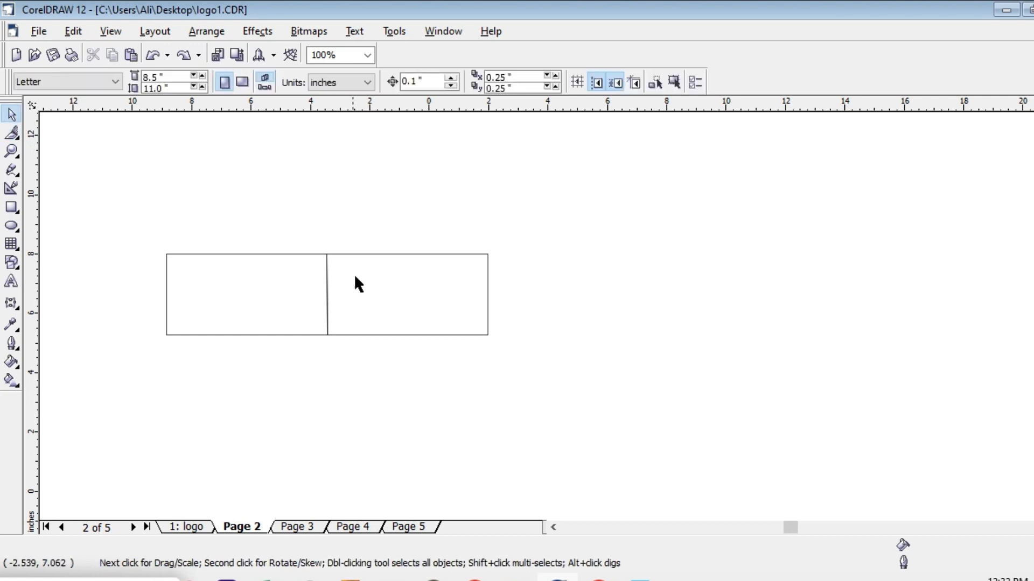
pyautogui.click(387, 254)
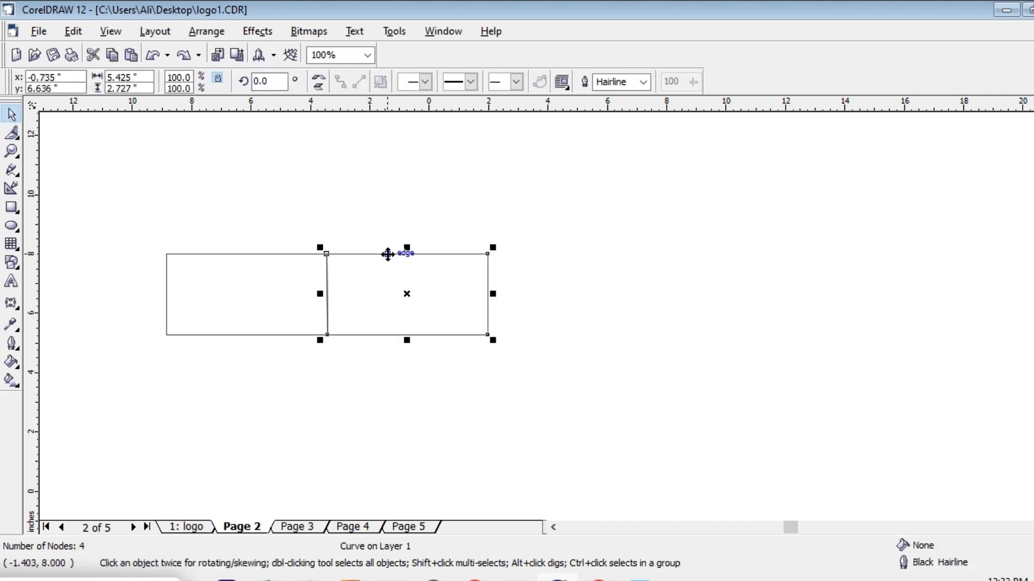
pyautogui.click(1032, 339)
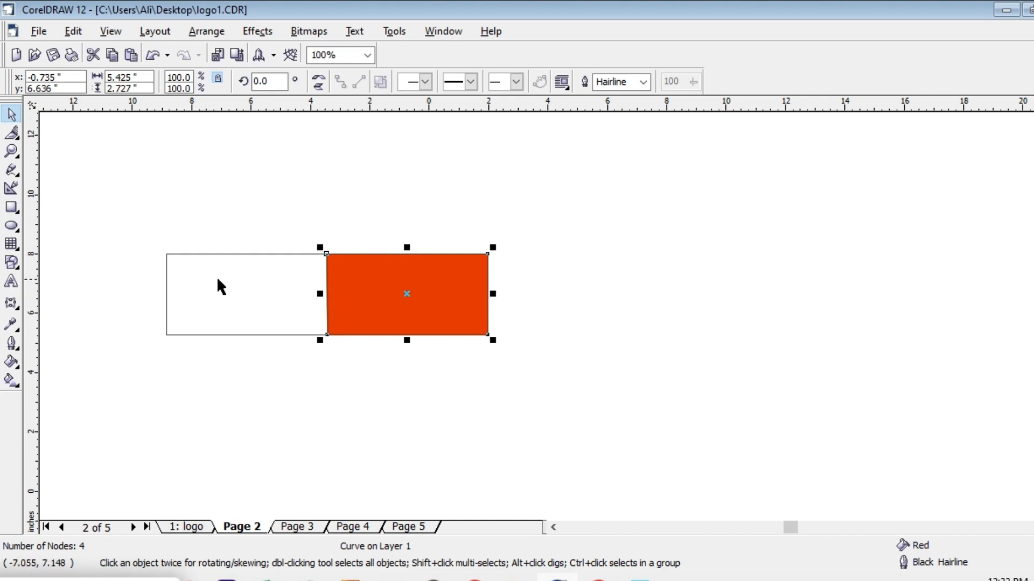
pyautogui.click(204, 281)
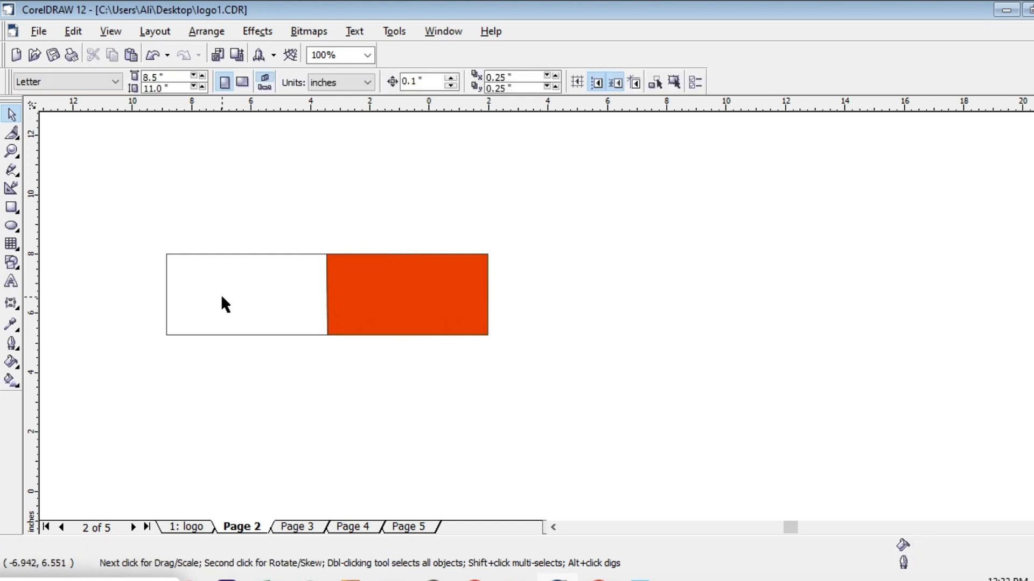
# Add the artistic text "Airtel" in 24 pt Arial inside the unfilled left half
pyautogui.click(11, 281)
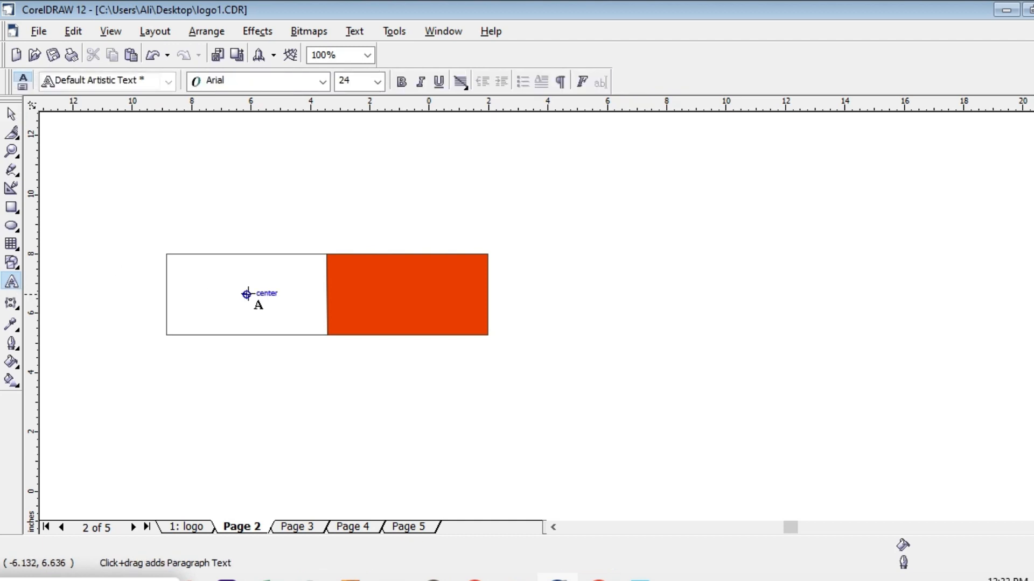
pyautogui.click(205, 287)
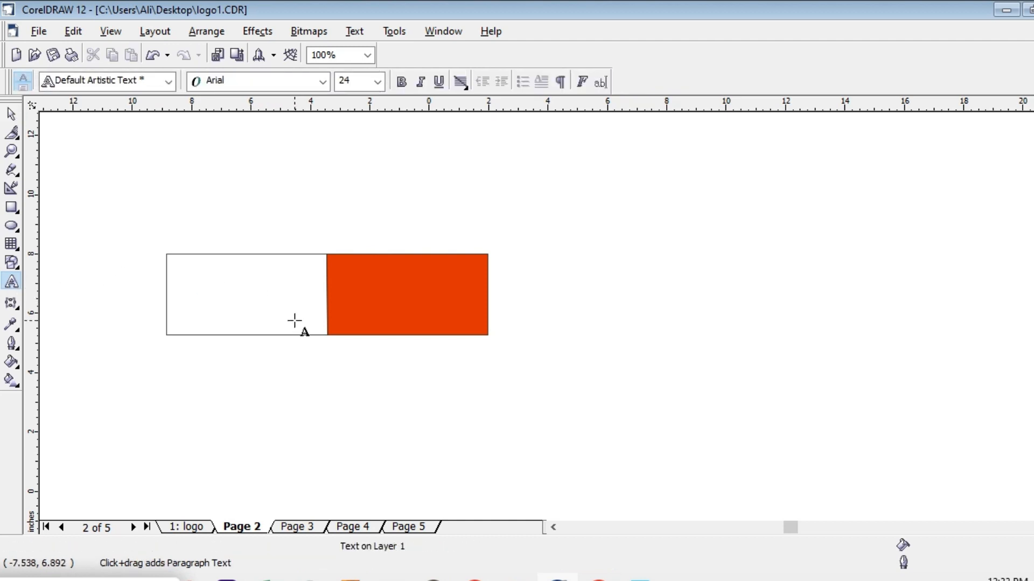
pyautogui.write('Al')
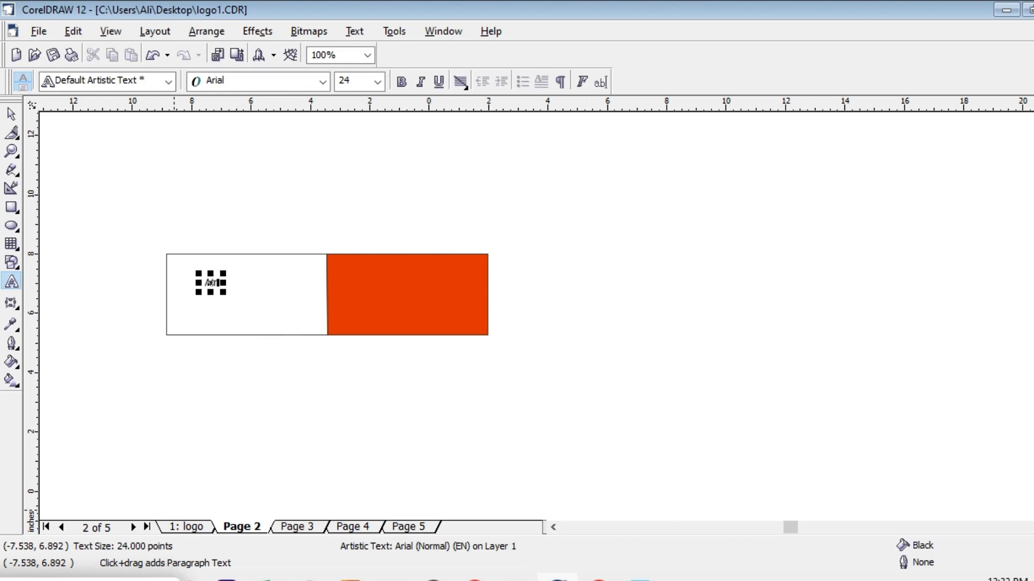
pyautogui.write('irtel')
pyautogui.click(115, 580)
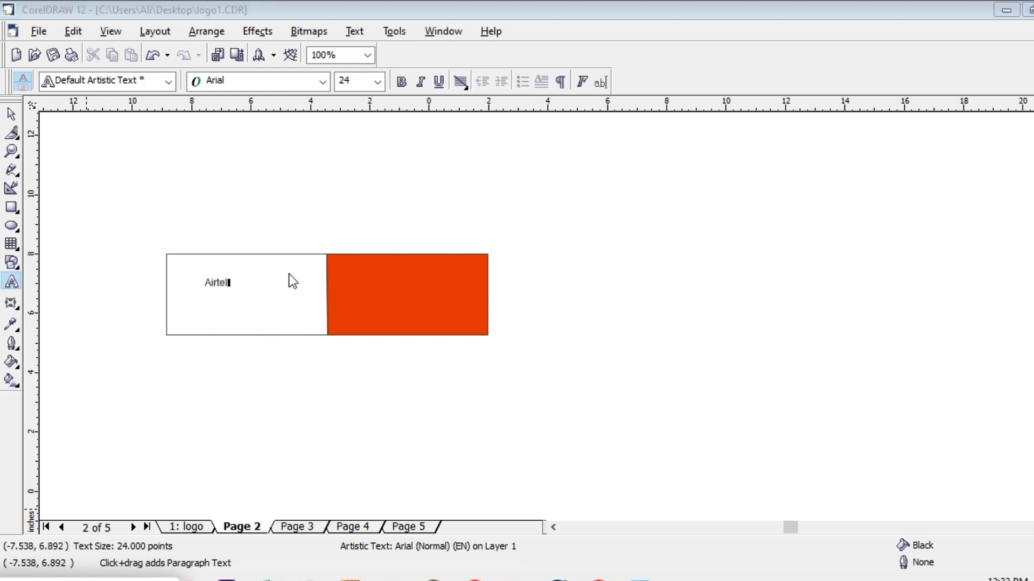
# Enlarge the "Airtel" text to about 158.6 pt and move it so it straddles the line between the two halves
pyautogui.click(219, 283)
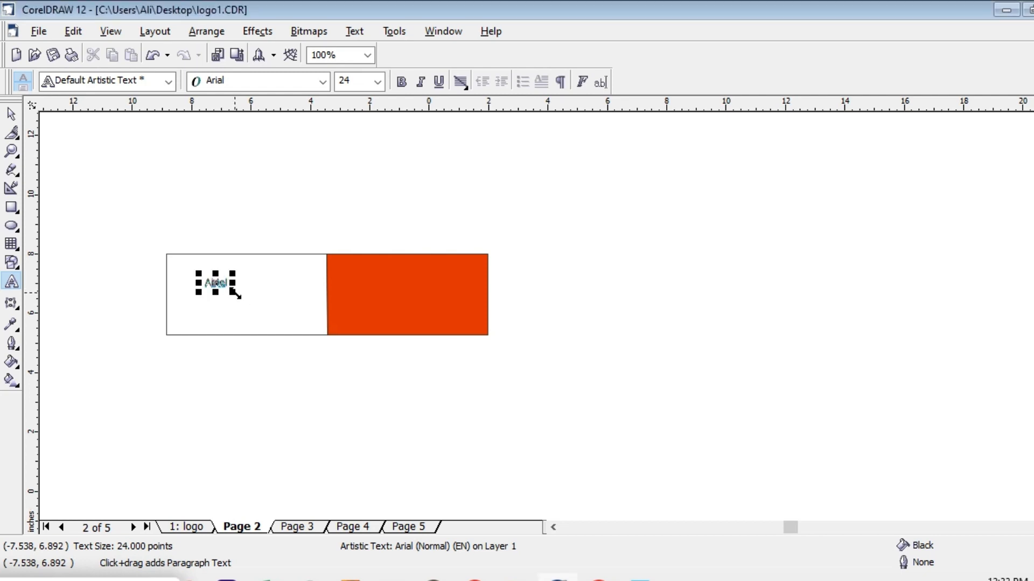
pyautogui.moveTo(234, 293); pyautogui.dragTo(371, 333)
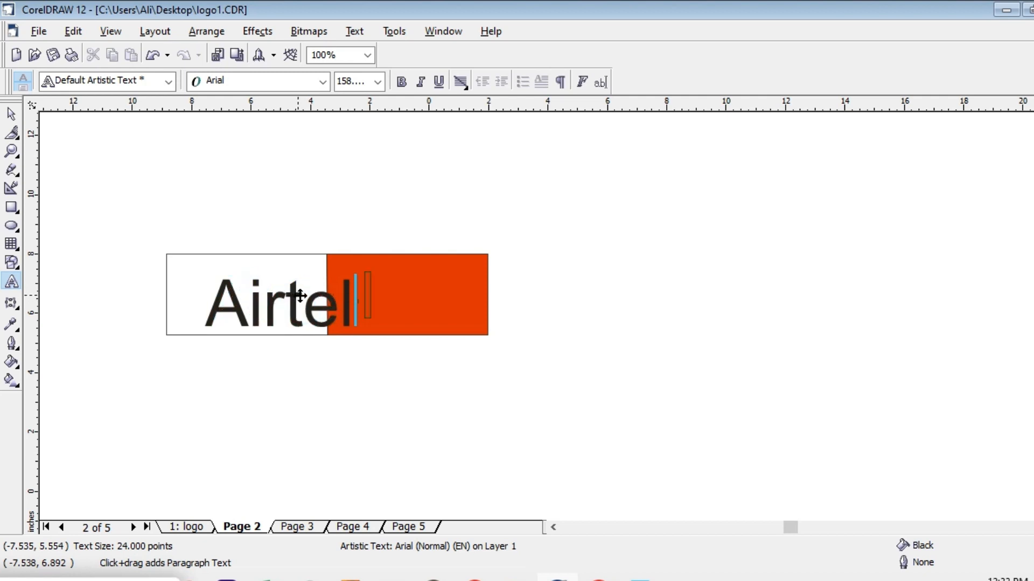
pyautogui.moveTo(300, 296); pyautogui.dragTo(344, 295)
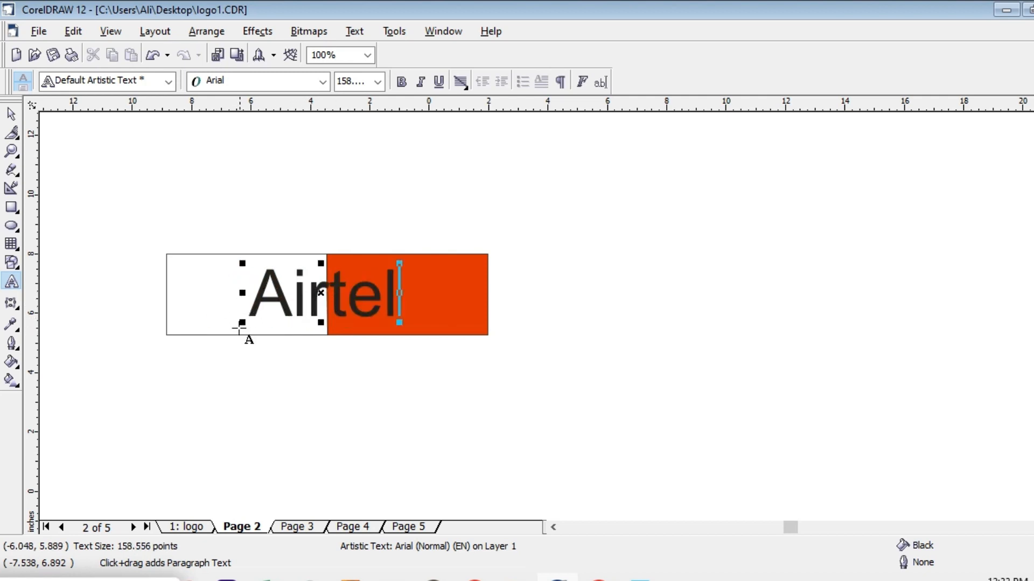
# Enlarge the "Airtel" text to about 191.7 pt, shift it slightly right, and insert a space so it reads "Air tel"
pyautogui.moveTo(242, 323); pyautogui.dragTo(152, 336)
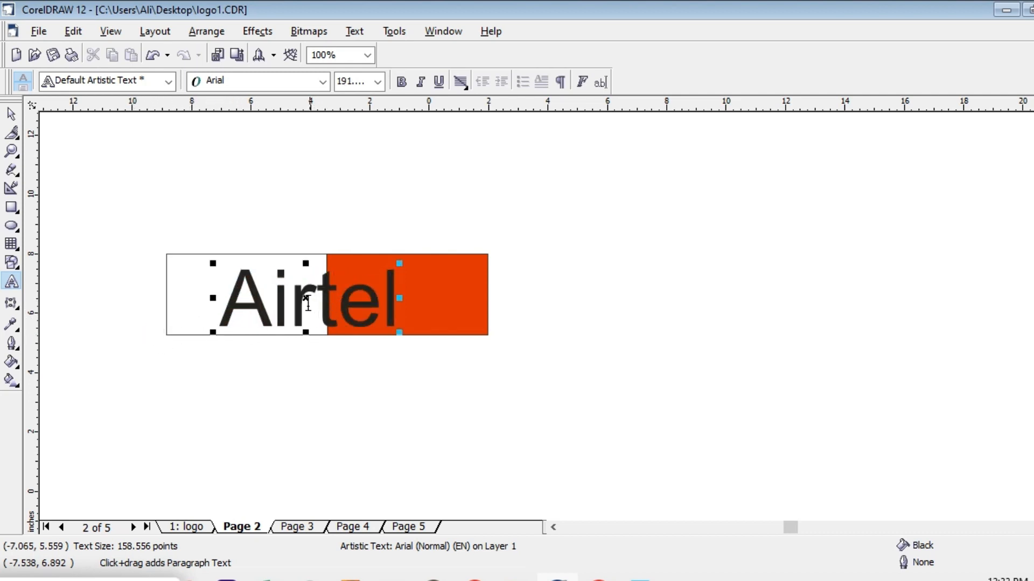
pyautogui.moveTo(306, 298); pyautogui.dragTo(315, 293)
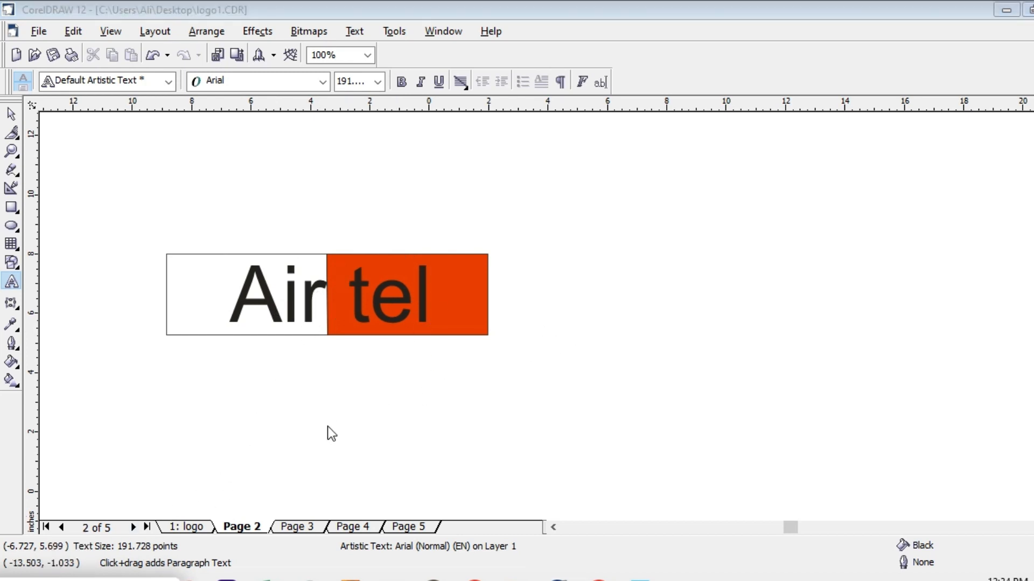
pyautogui.click(335, 293)
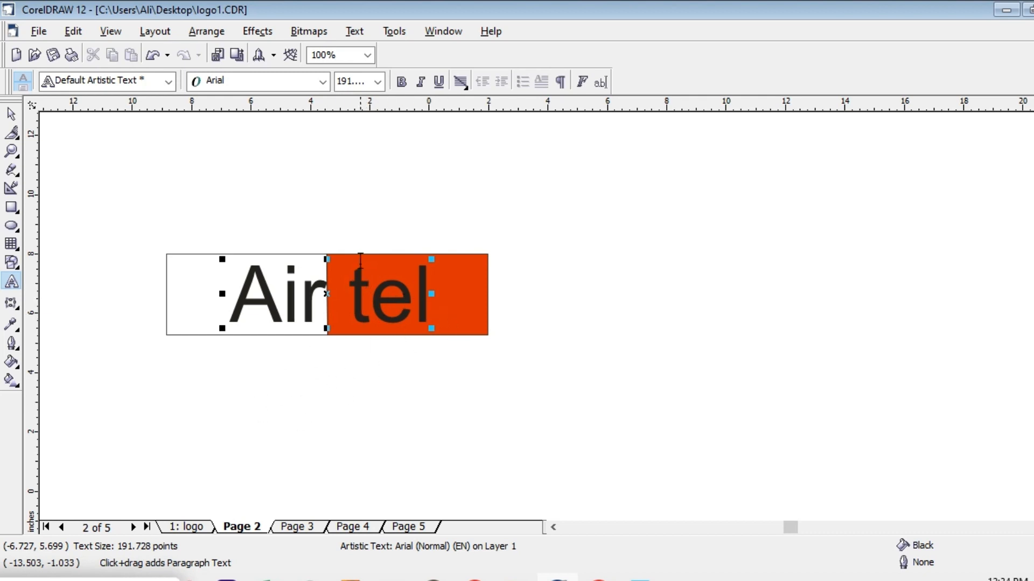
# Try Arial Black on the whole "Air tel" text, set it back to Arial, and deselect it
pyautogui.tripleClick(397, 292)
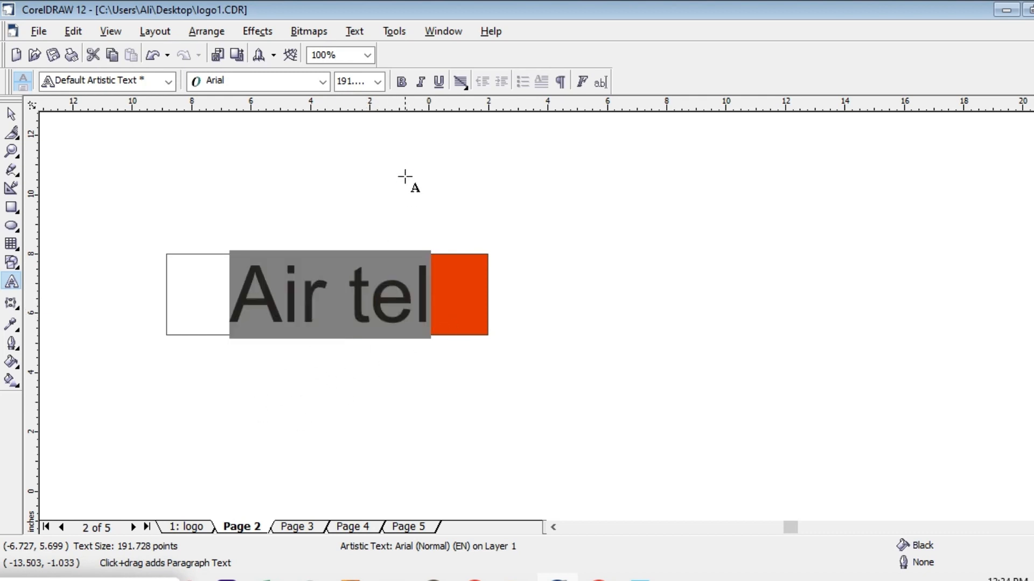
pyautogui.click(323, 82)
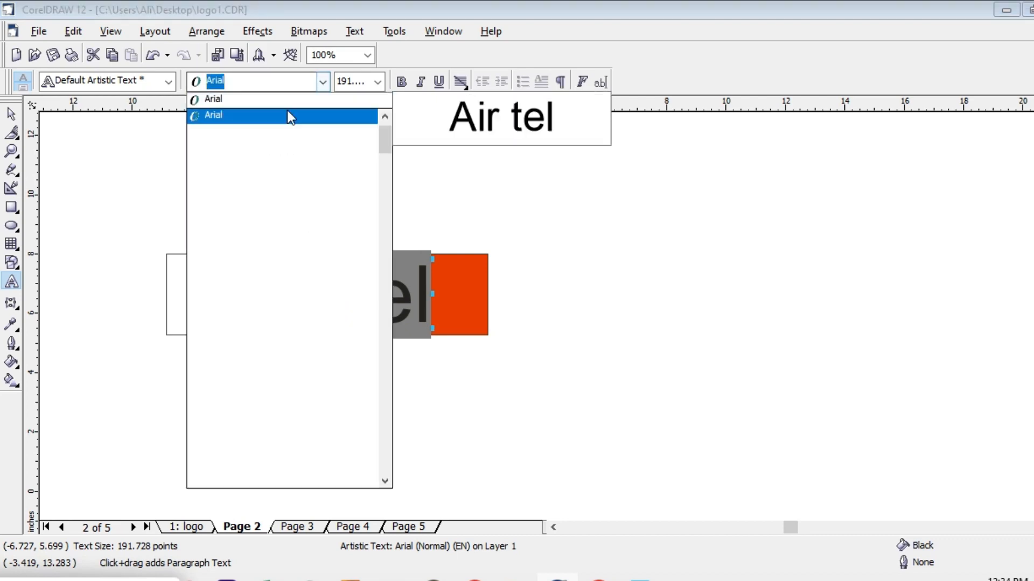
pyautogui.click(275, 133)
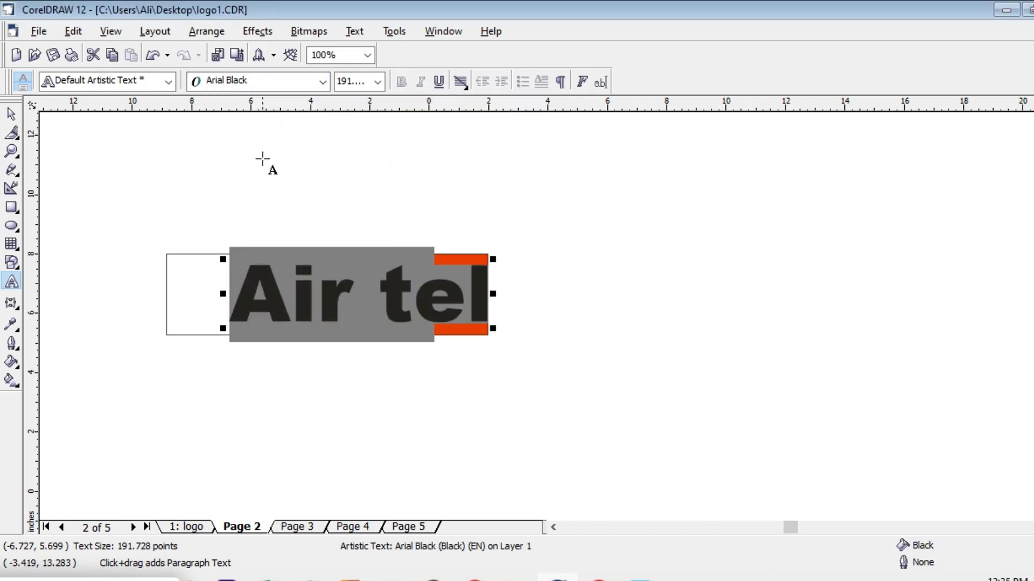
pyautogui.click(325, 82)
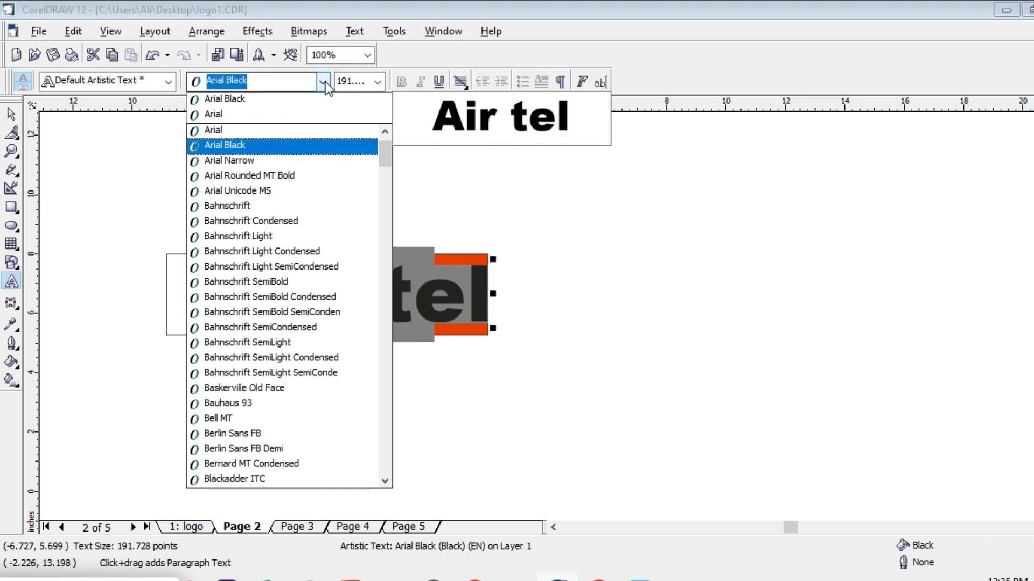
pyautogui.click(237, 130)
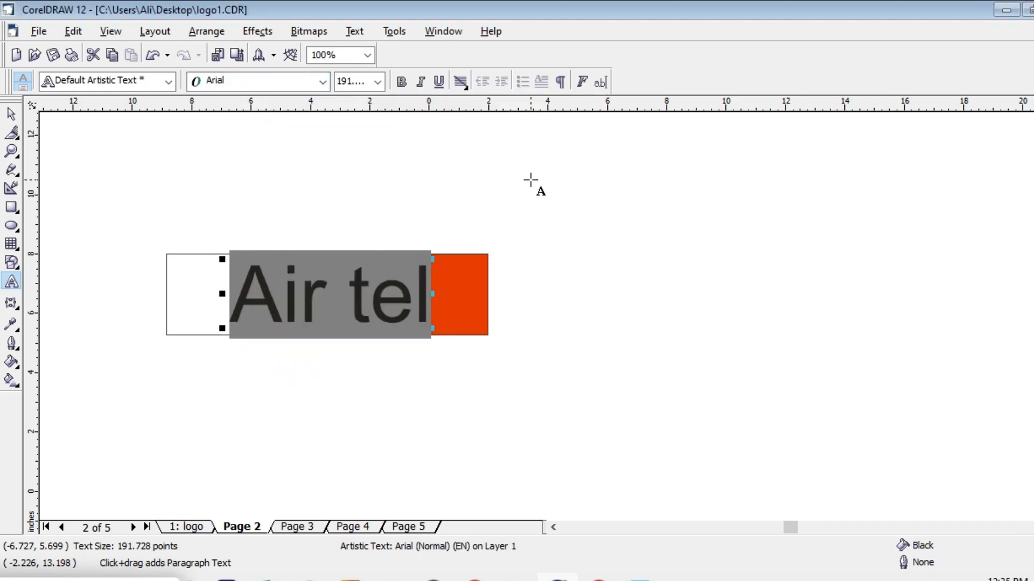
pyautogui.click(520, 238)
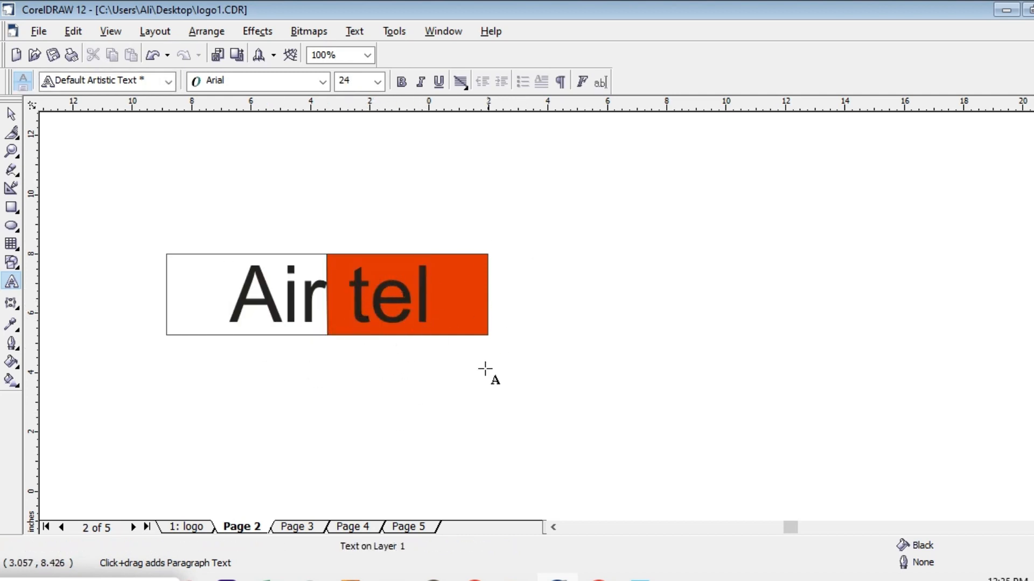
# Make the whole "Air tel" text bold and deselect it
pyautogui.click(265, 580)
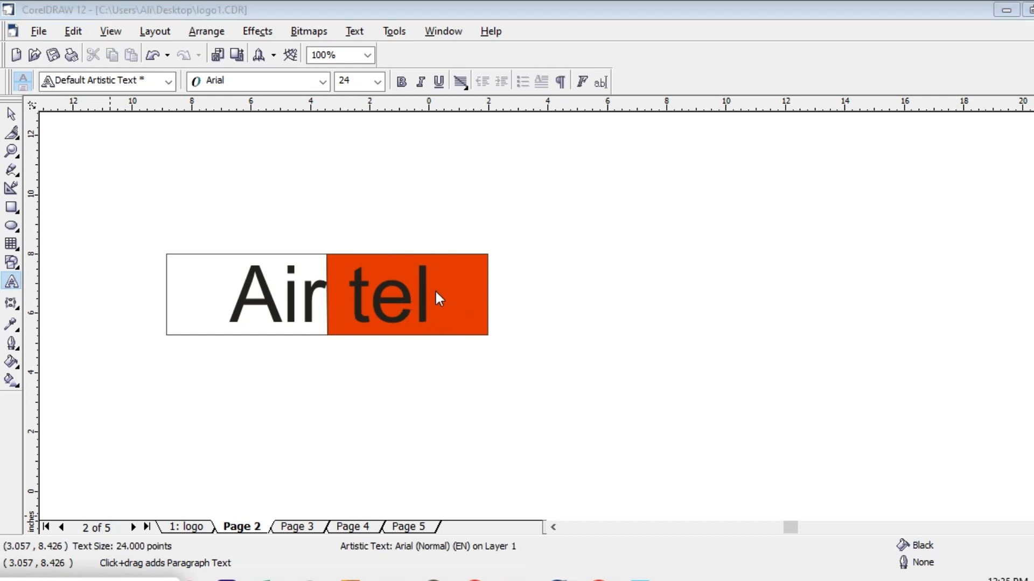
pyautogui.click(404, 294)
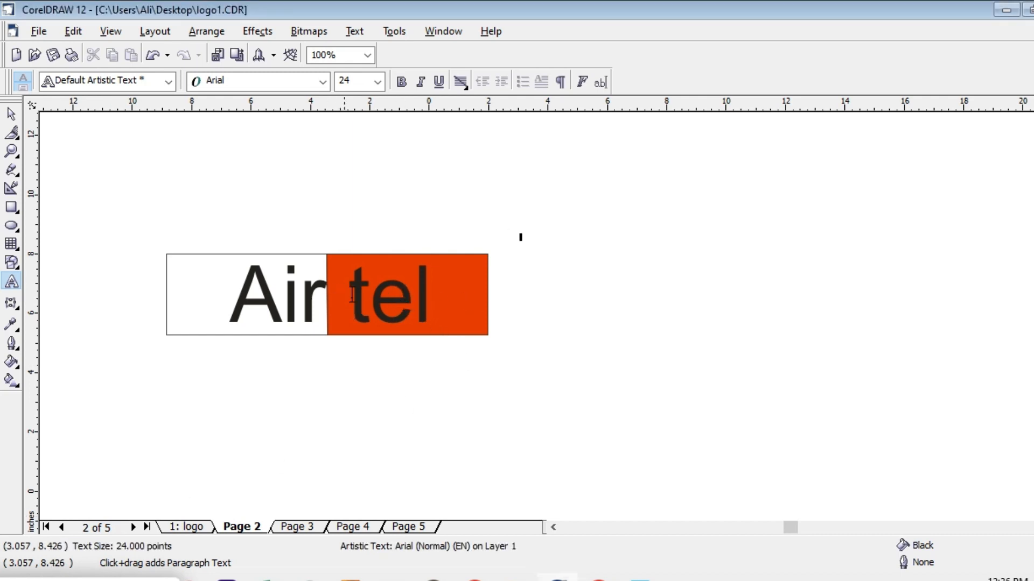
pyautogui.doubleClick(328, 296)
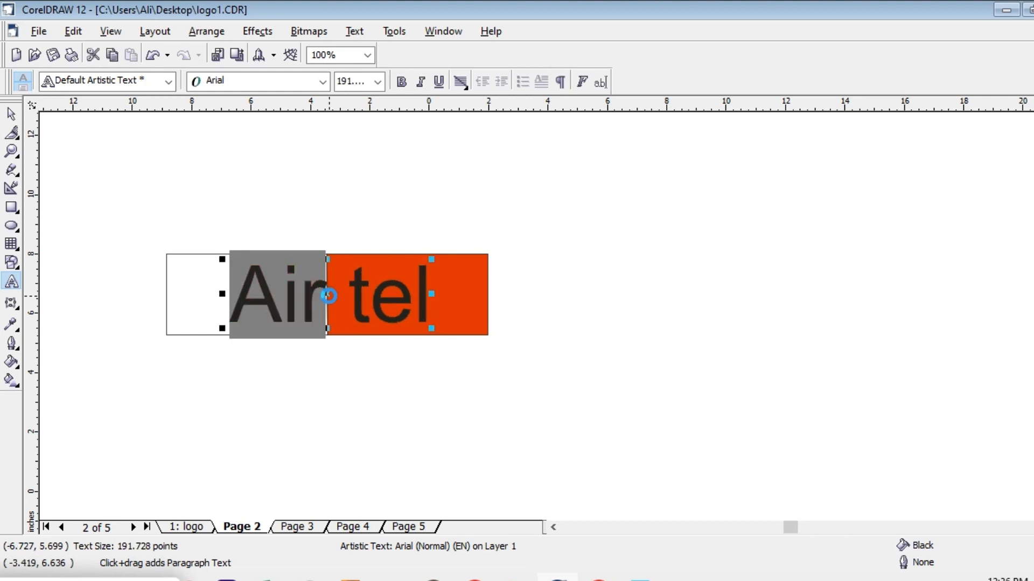
pyautogui.tripleClick(405, 295)
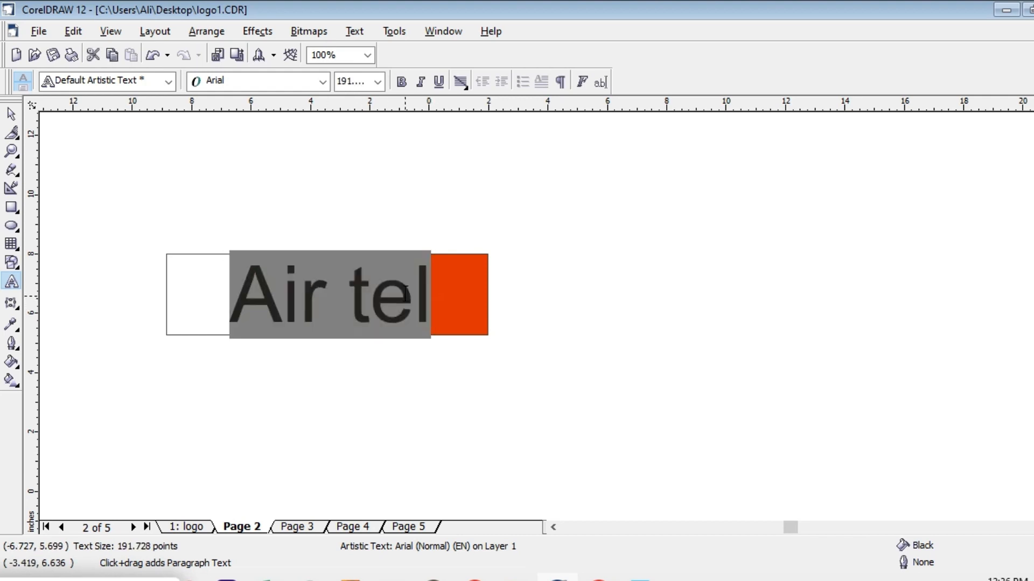
pyautogui.click(401, 82)
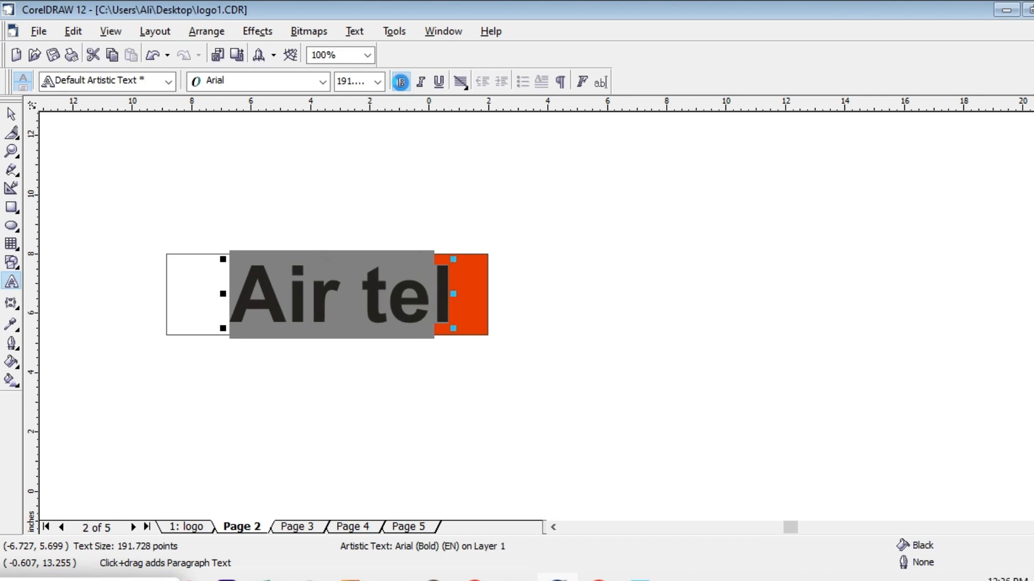
pyautogui.click(635, 318)
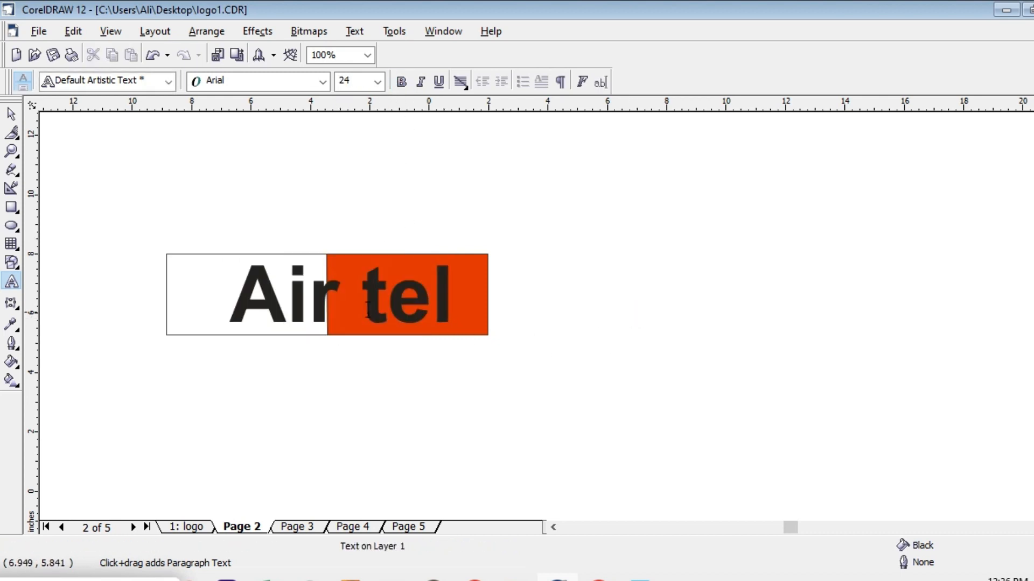
# Break the bold "Air tel" artistic text apart into separate words and select "tel"
pyautogui.click(346, 303)
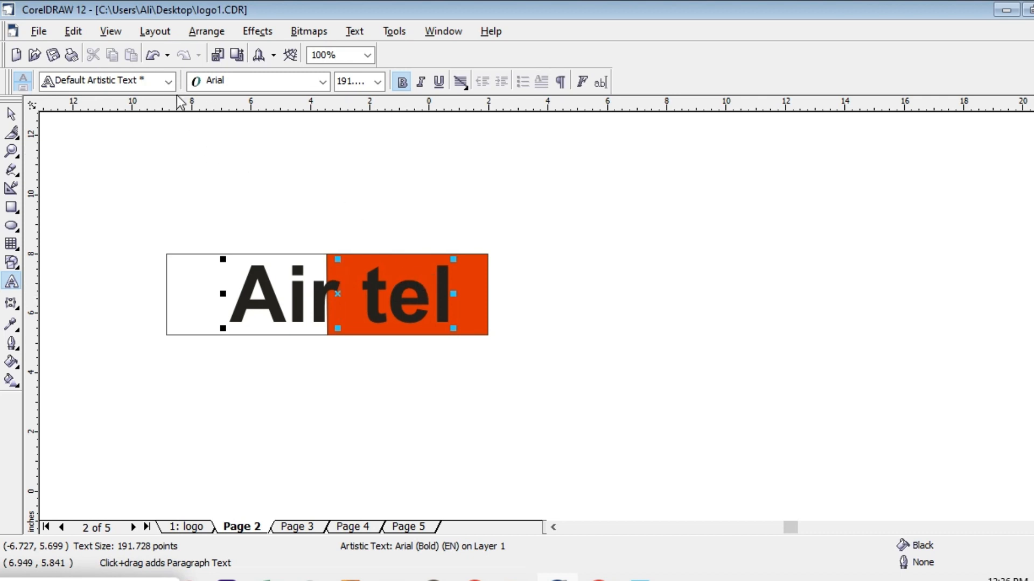
pyautogui.click(209, 36)
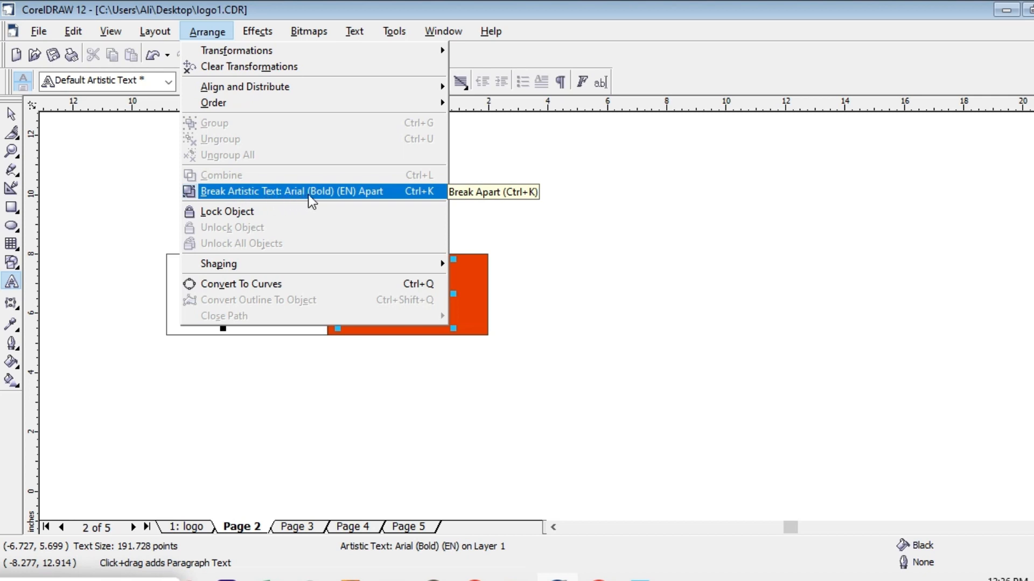
pyautogui.click(341, 192)
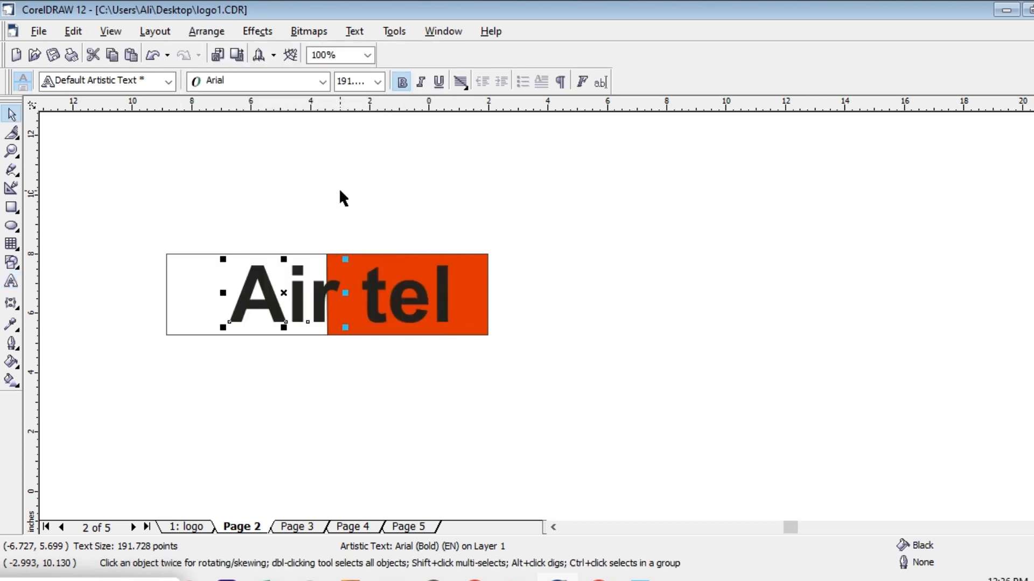
pyautogui.click(359, 290)
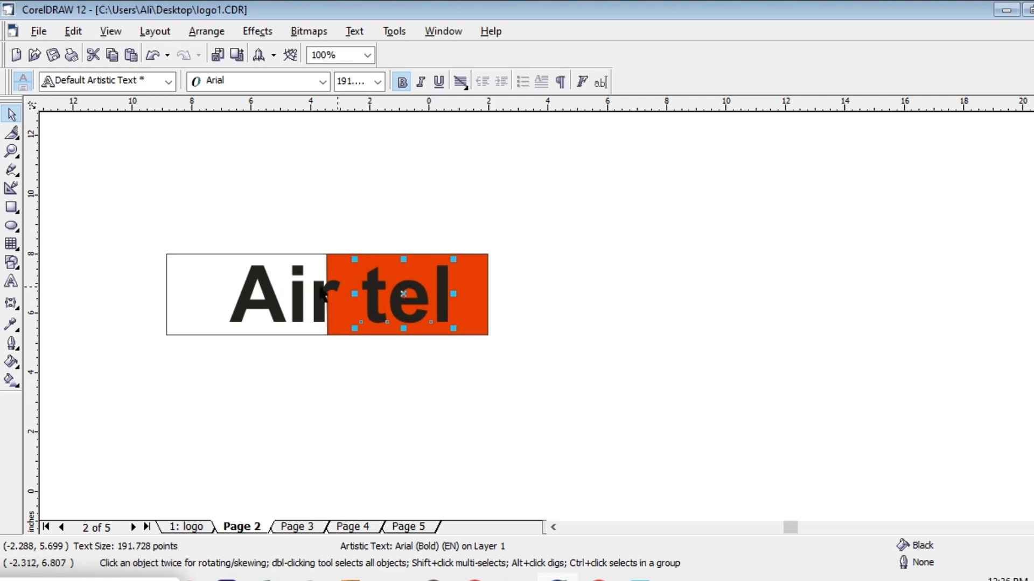
# Move the word "Air" left so it sits entirely inside the unfilled half of the rectangle
pyautogui.click(275, 282)
pyautogui.click(296, 294)
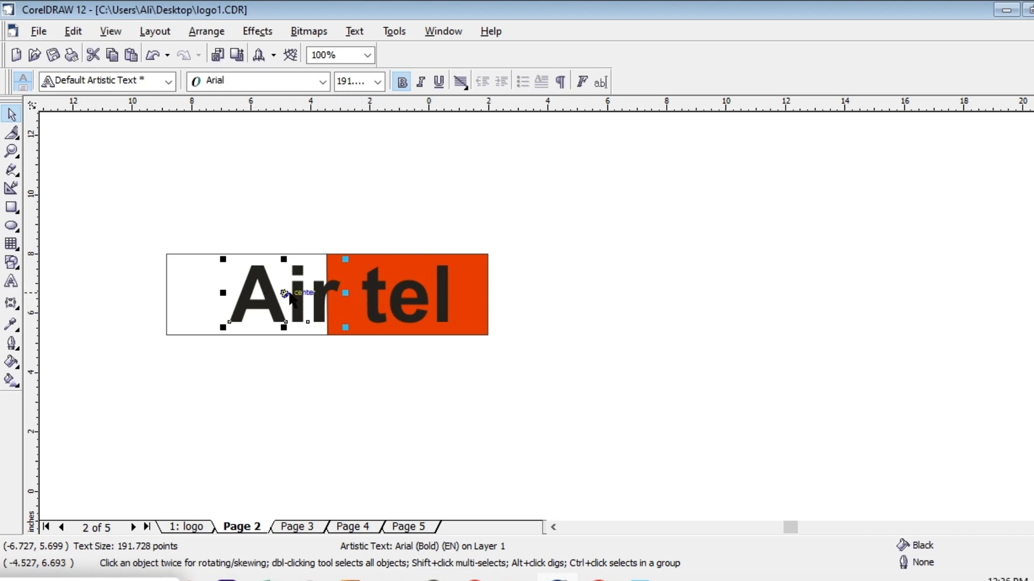
pyautogui.moveTo(282, 292); pyautogui.dragTo(257, 294)
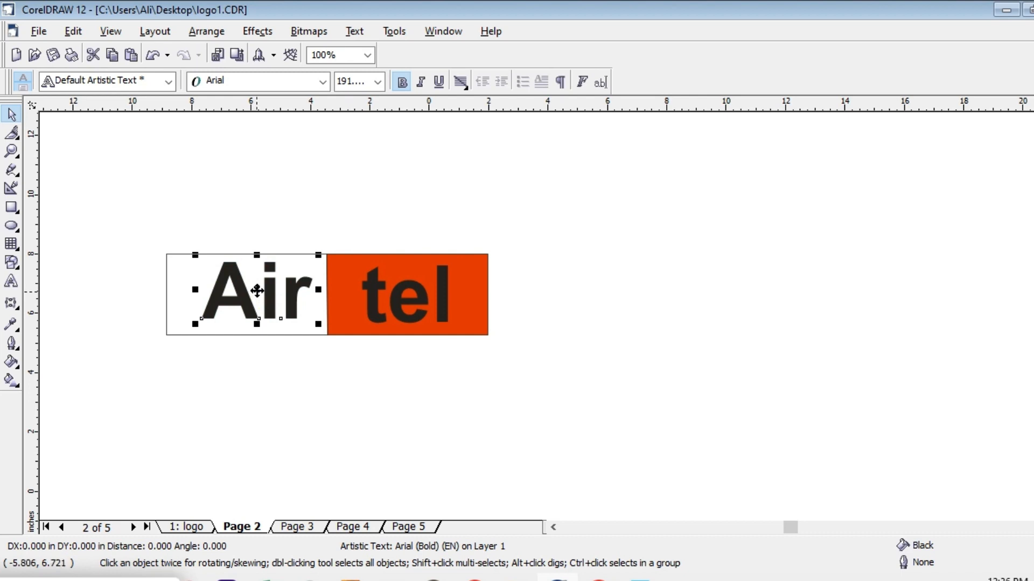
pyautogui.moveTo(257, 295); pyautogui.dragTo(258, 295)
pyautogui.click(431, 305)
pyautogui.click(308, 306)
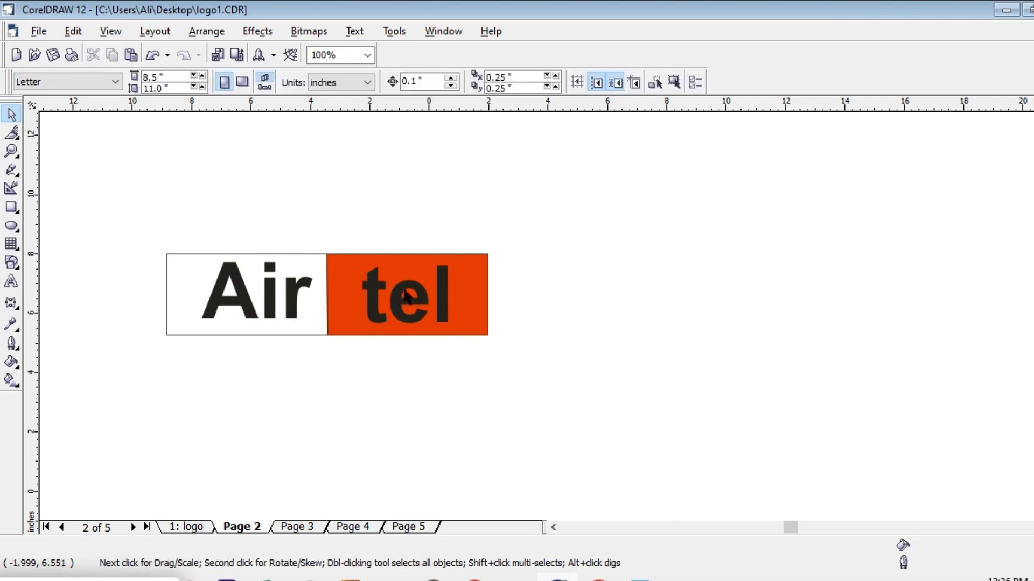
pyautogui.click(428, 294)
pyautogui.click(257, 294)
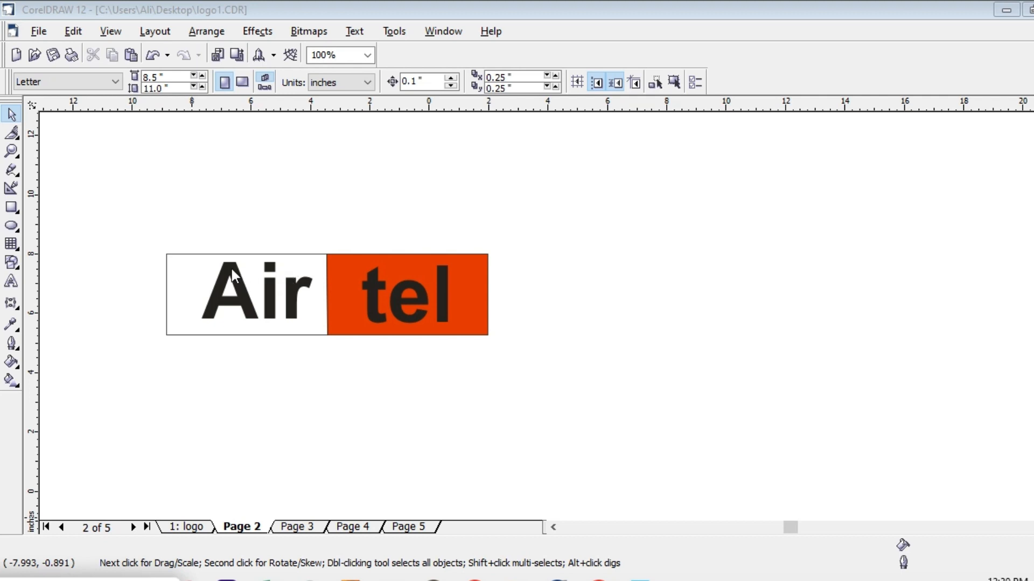
# Draw a circle about 0.65 in across around the dot of the "i" in "Air" and nudge it up 0.2 in
pyautogui.click(11, 227)
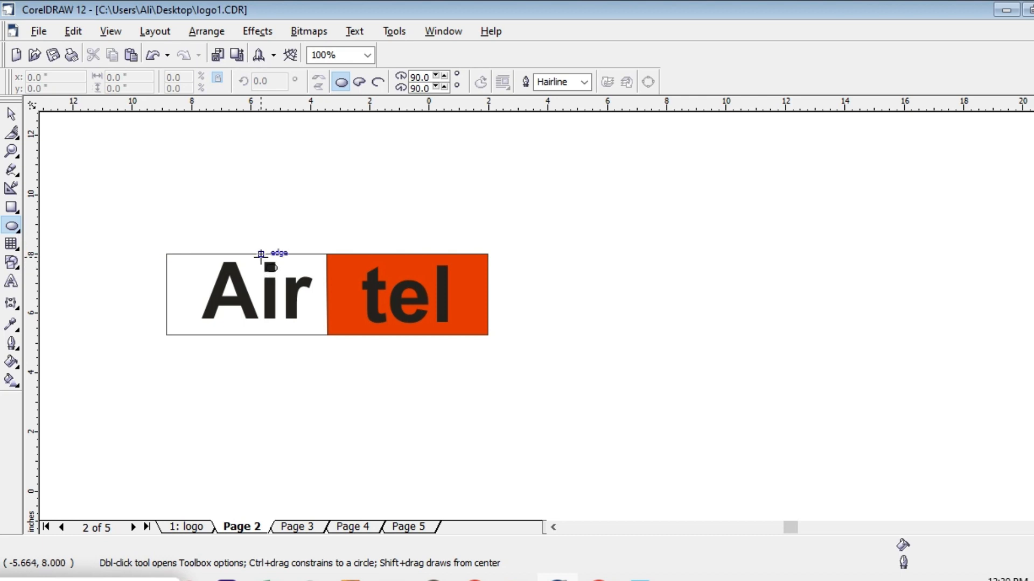
pyautogui.moveTo(260, 262); pyautogui.dragTo(279, 265)
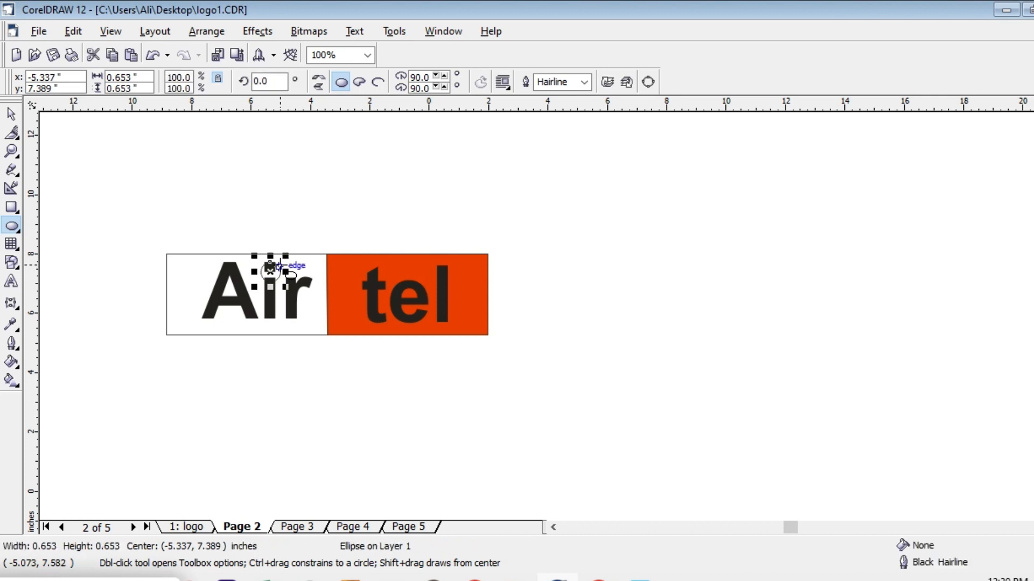
pyautogui.press('Up')
pyautogui.press('Up')
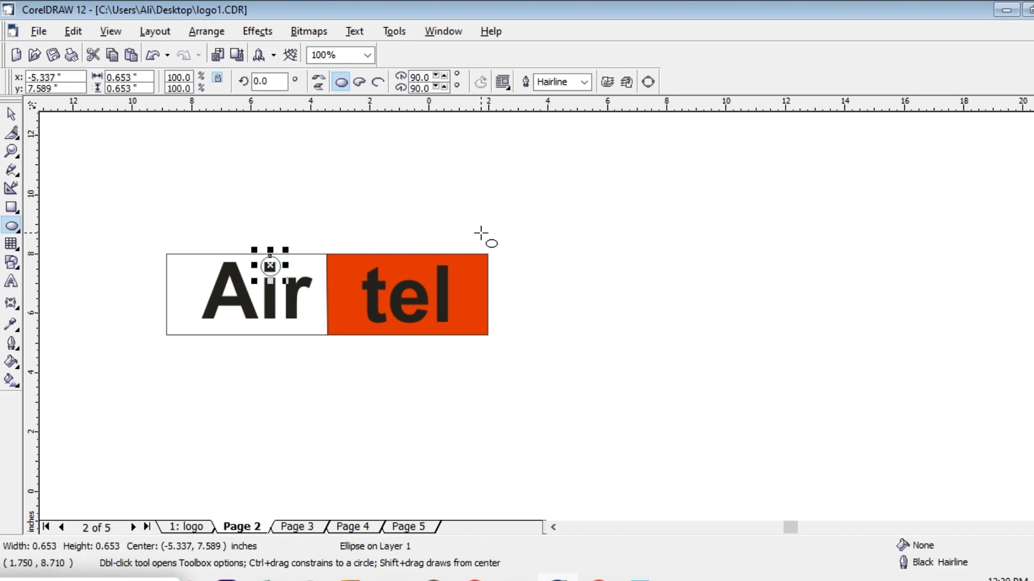
# Draw a trial ellipse about 5.45 by 1.96 in in the empty area beside the logo and undo it
pyautogui.moveTo(674, 213); pyautogui.dragTo(840, 276)
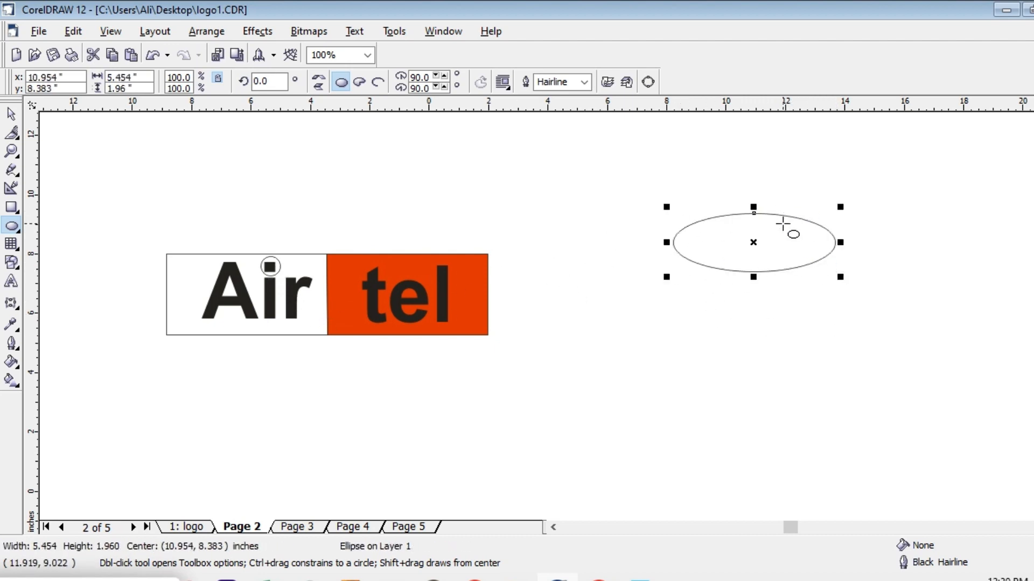
pyautogui.hotkey('ctrl', 'z')
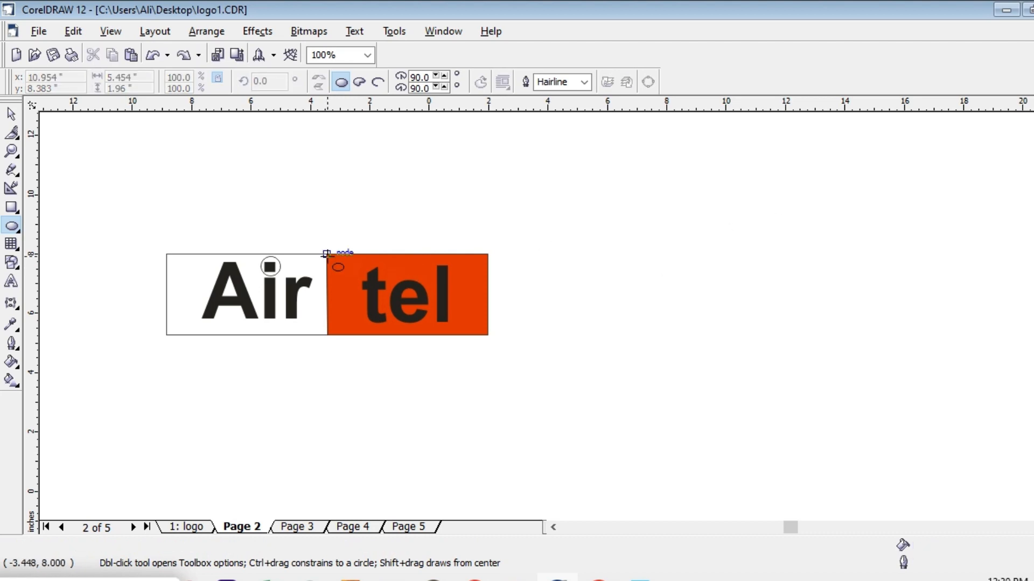
# Try nudging the circle around the dot of the "i" 0.1 in left and back right, and deselect it
pyautogui.click(271, 259)
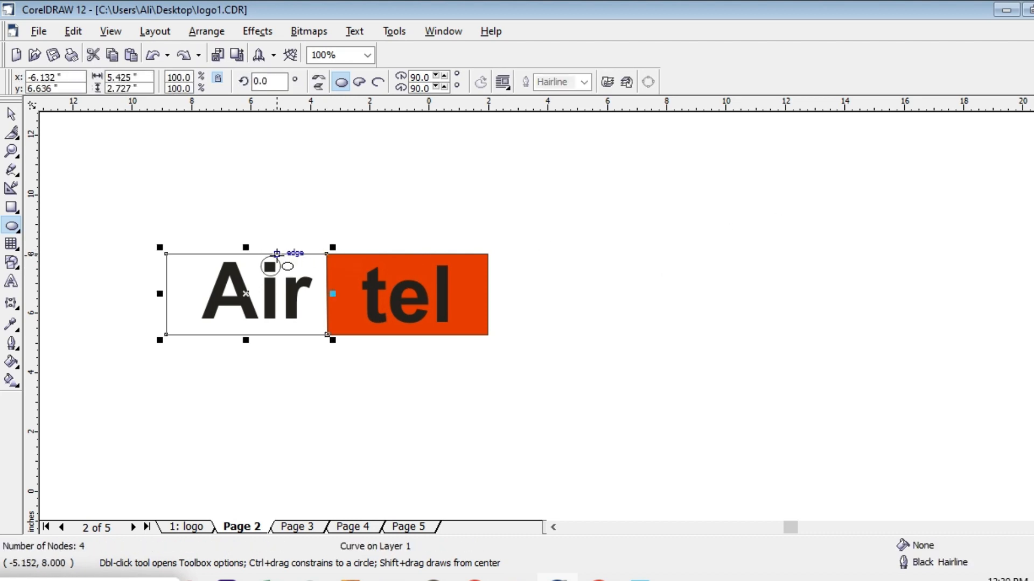
pyautogui.click(11, 113)
pyautogui.click(278, 271)
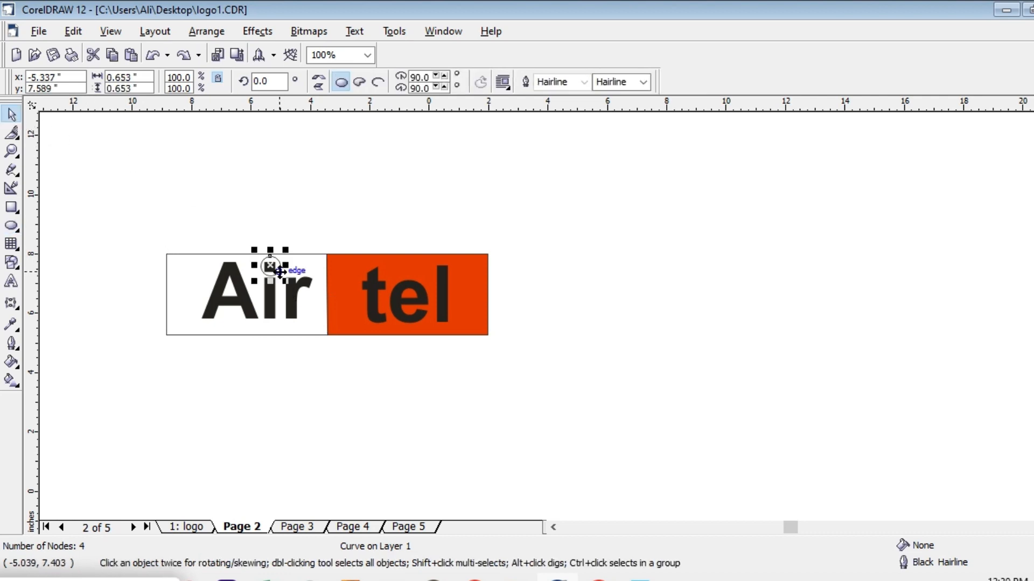
pyautogui.press('Left')
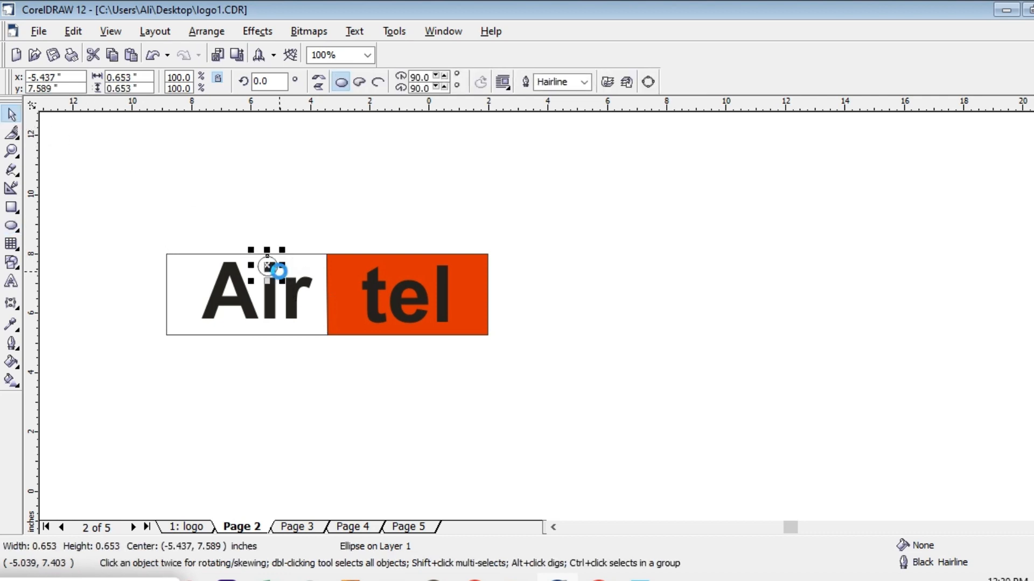
pyautogui.press('Right')
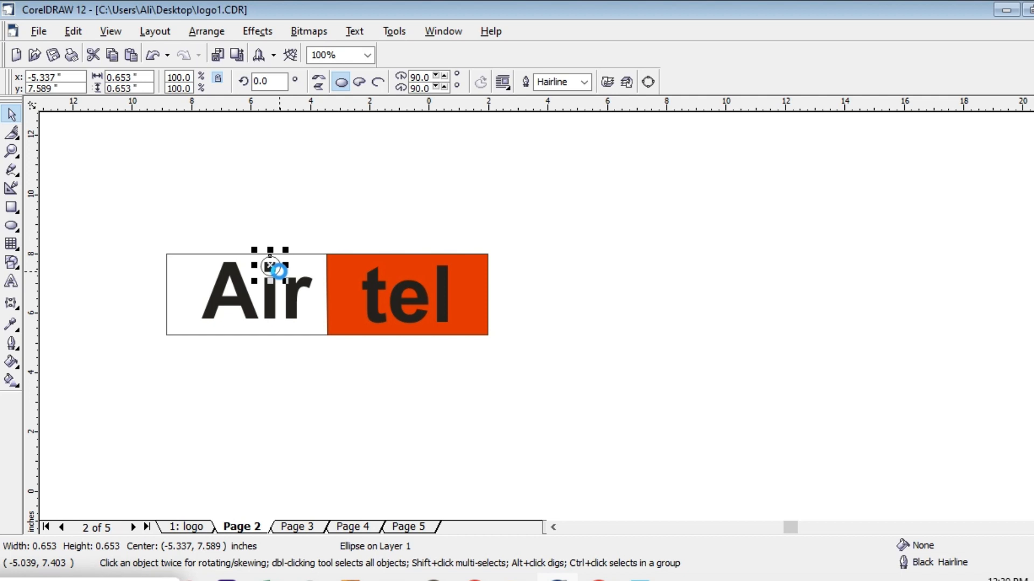
pyautogui.press('Down')
pyautogui.click(385, 174)
# Fill the circle over the dot of the "i" in "Air" with red
pyautogui.click(272, 266)
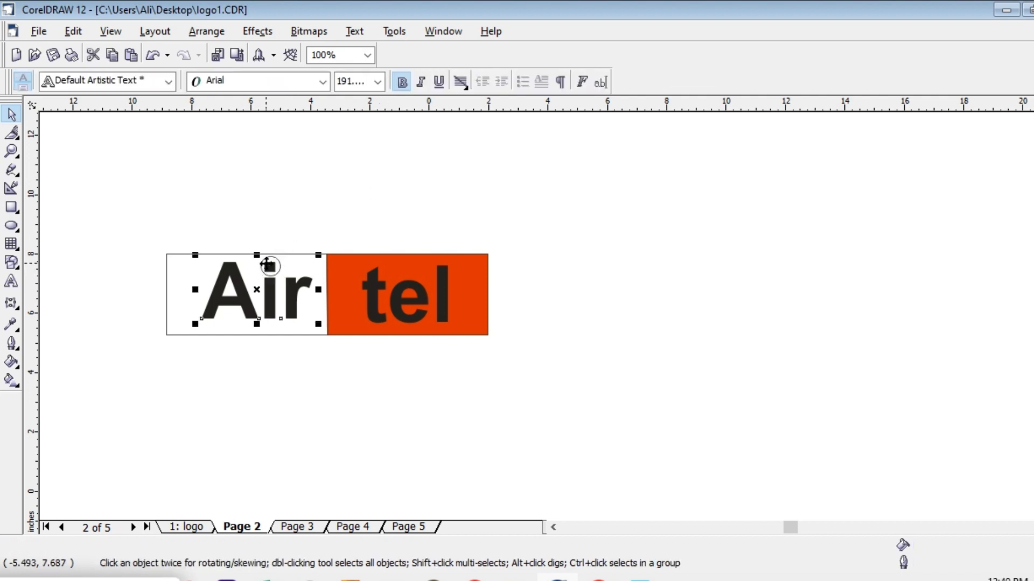
pyautogui.click(271, 265)
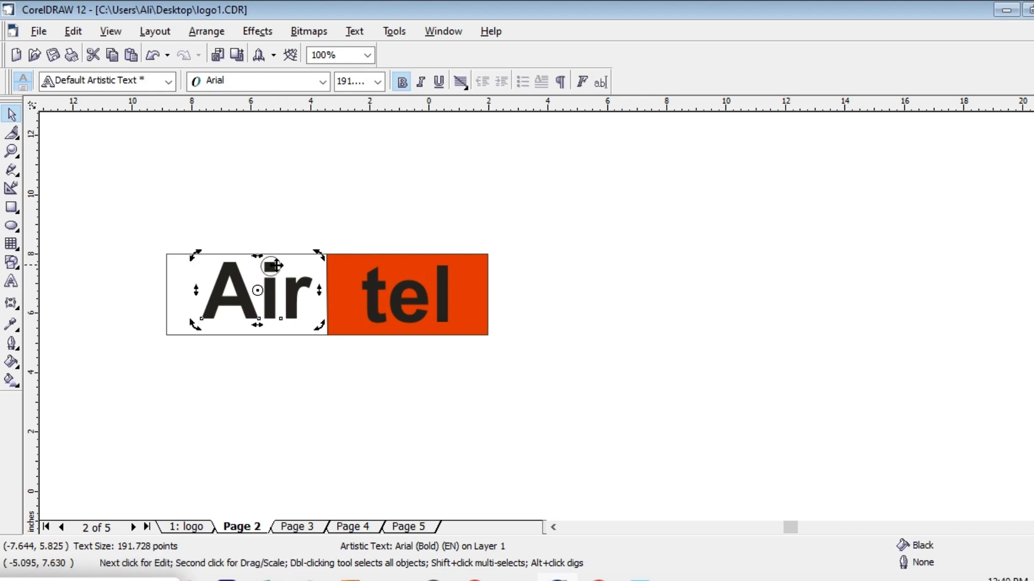
pyautogui.click(272, 265)
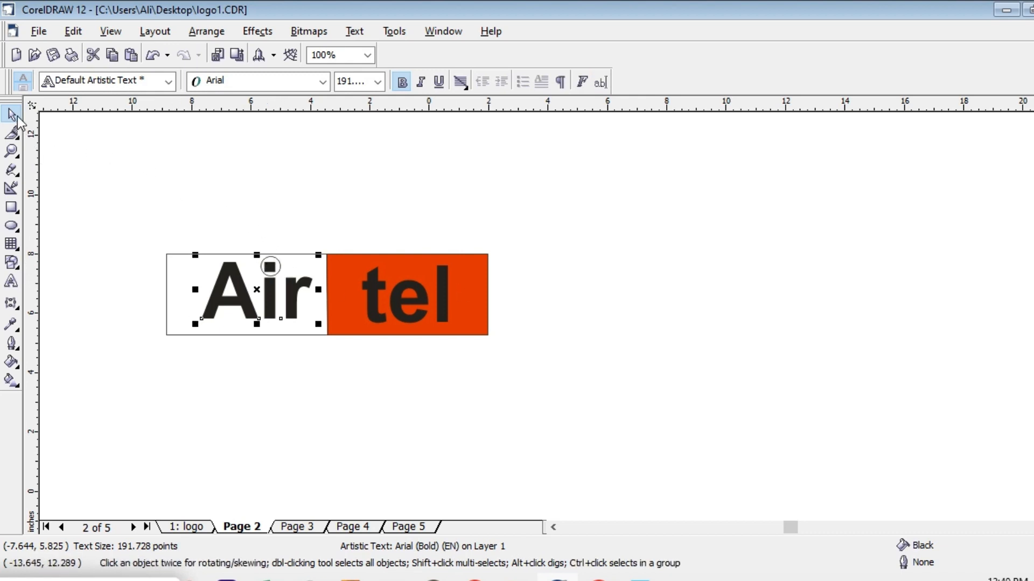
pyautogui.click(272, 268)
pyautogui.click(275, 211)
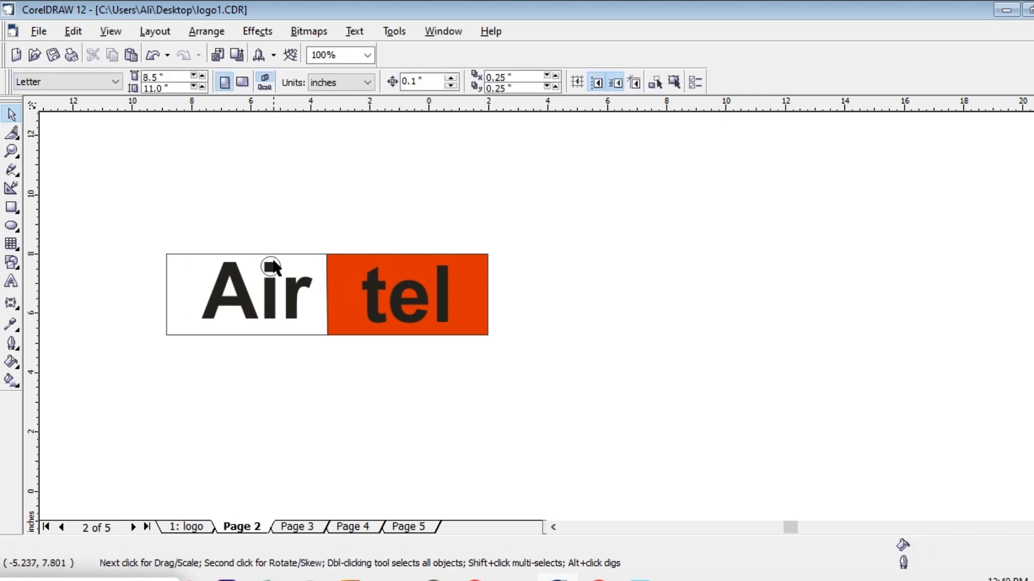
pyautogui.click(277, 265)
pyautogui.click(279, 193)
pyautogui.click(271, 267)
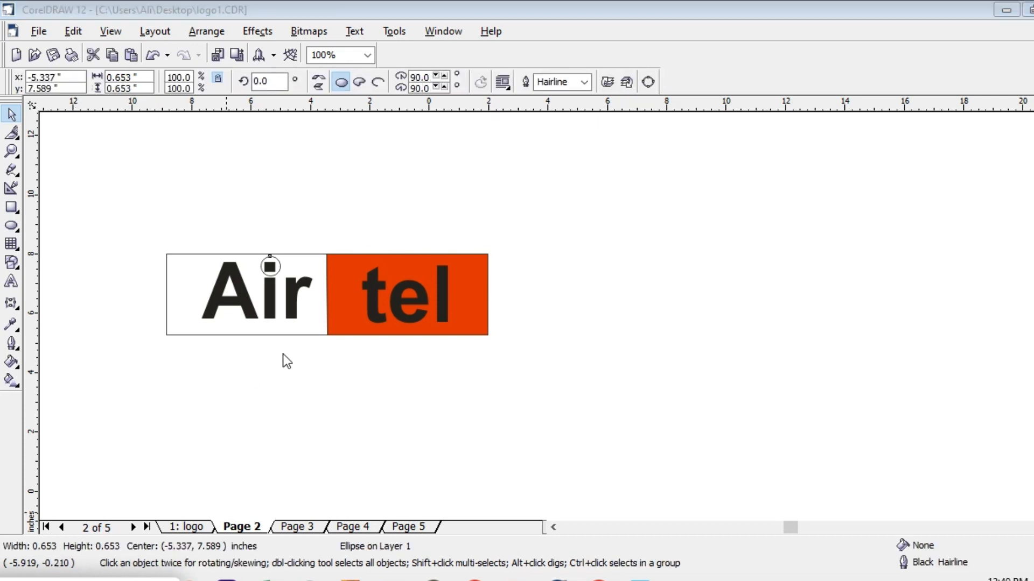
pyautogui.click(277, 260)
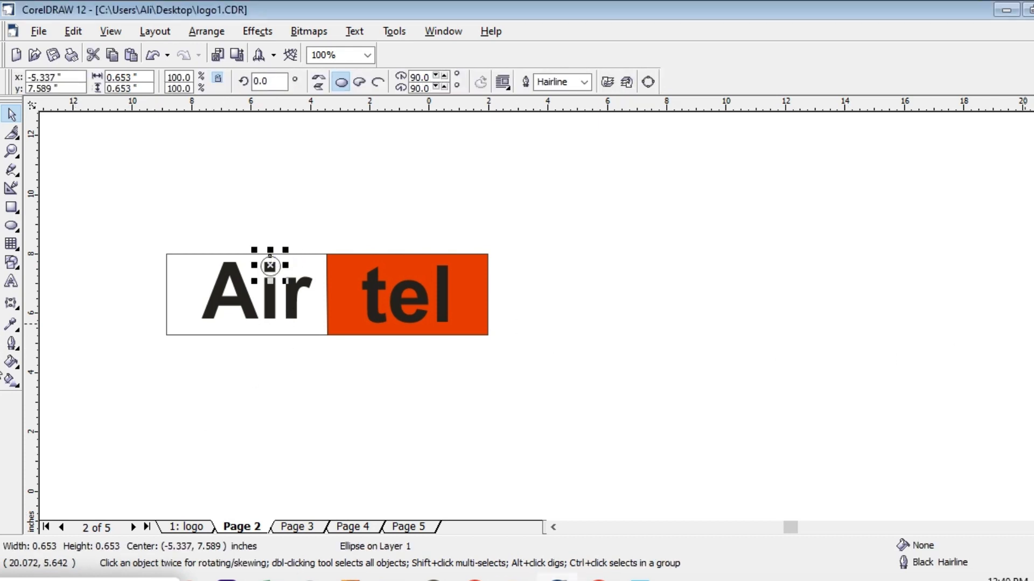
pyautogui.click(1033, 372)
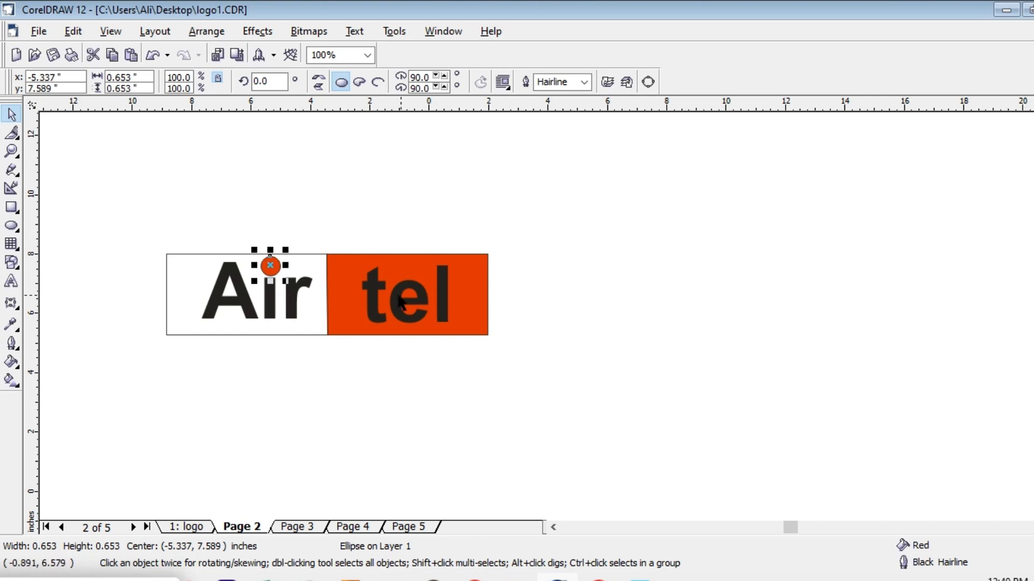
# Fill the word "tel" on the red half of the rectangle with white
pyautogui.click(384, 302)
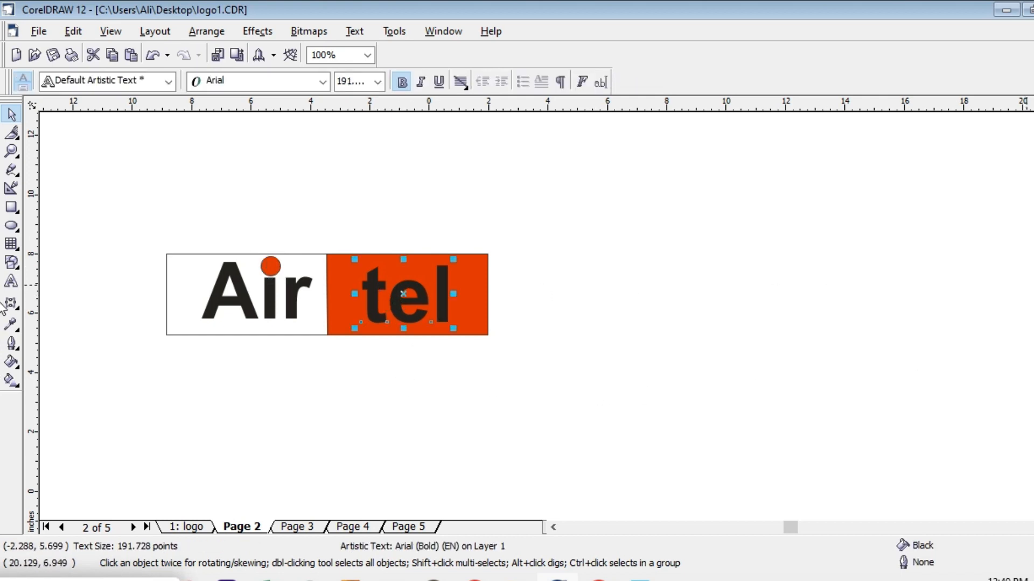
pyautogui.click(1033, 280)
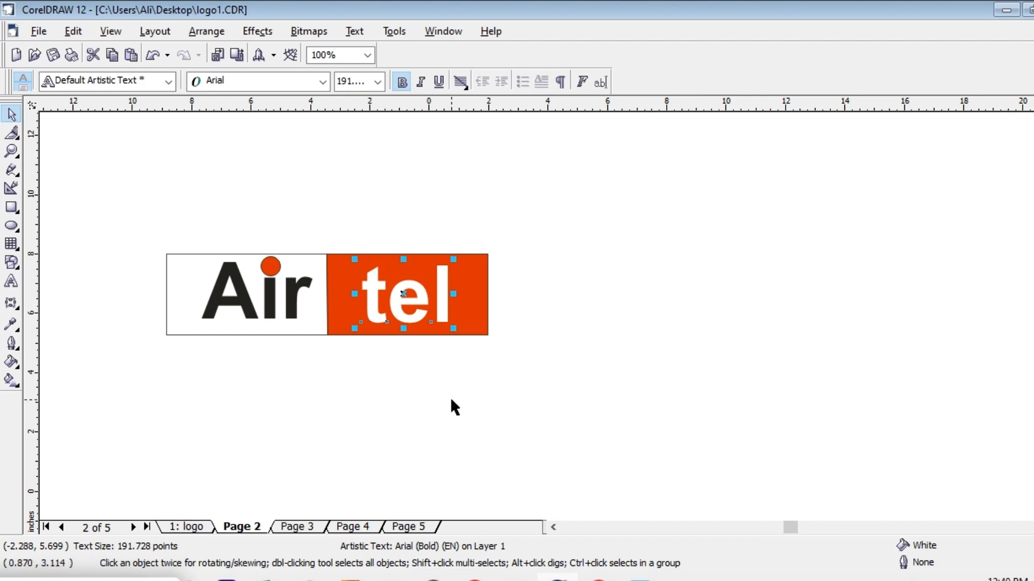
pyautogui.click(367, 399)
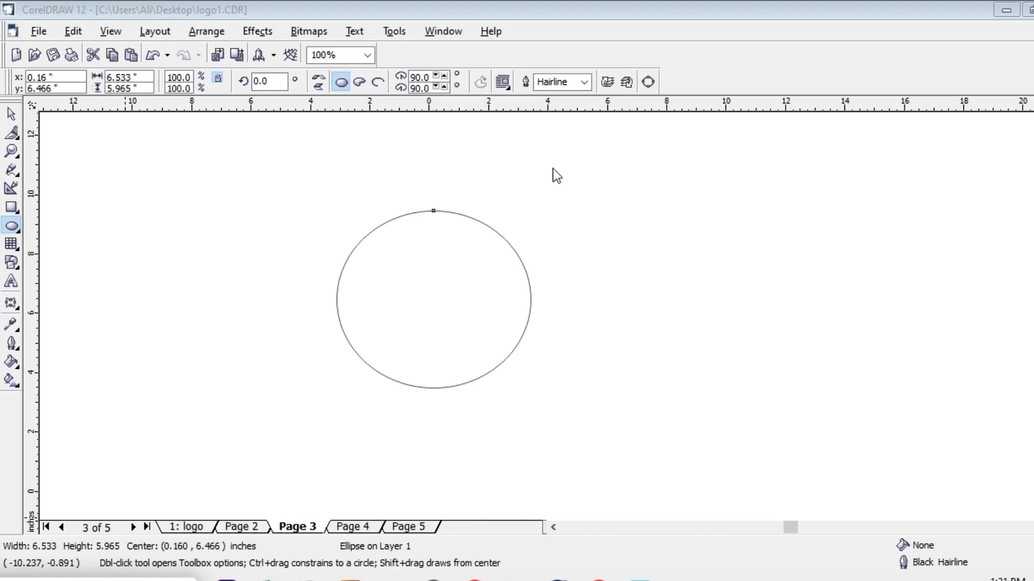
# Place a trial horizontal guideline through the middle of the ellipse on Page 3 and delete it
pyautogui.click(514, 108)
pyautogui.moveTo(515, 109); pyautogui.dragTo(519, 299)
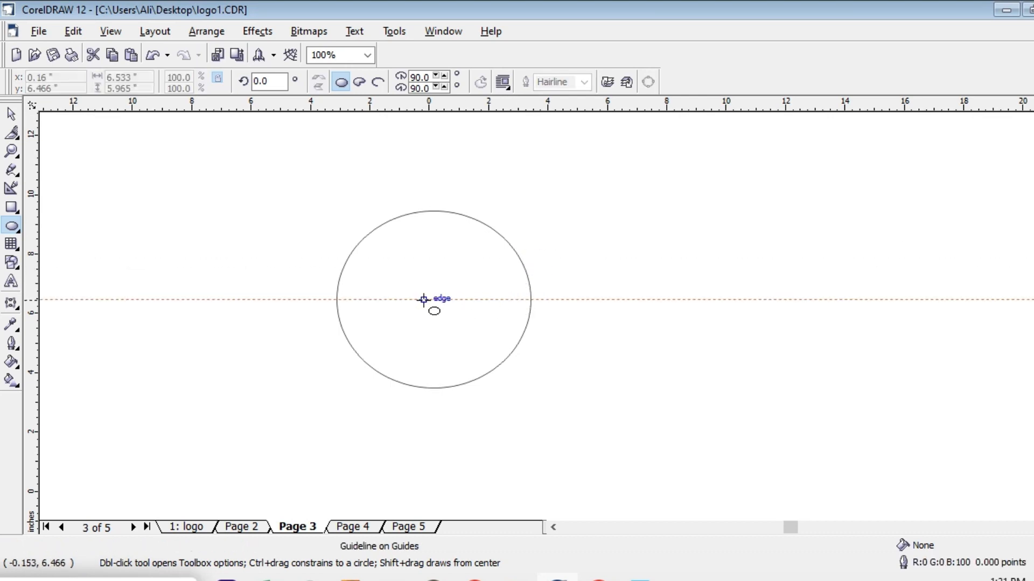
pyautogui.rightClick(295, 299)
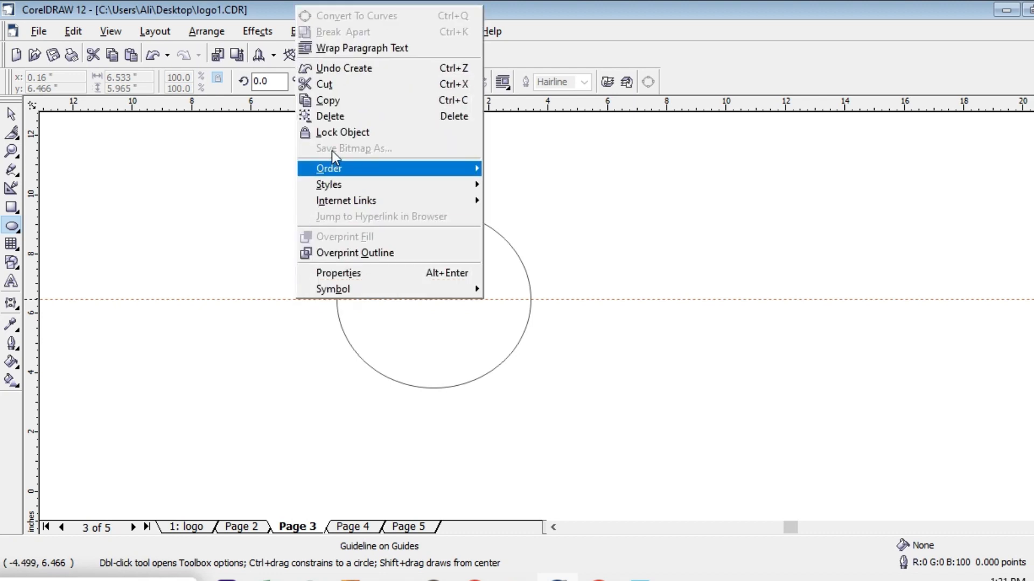
pyautogui.click(307, 116)
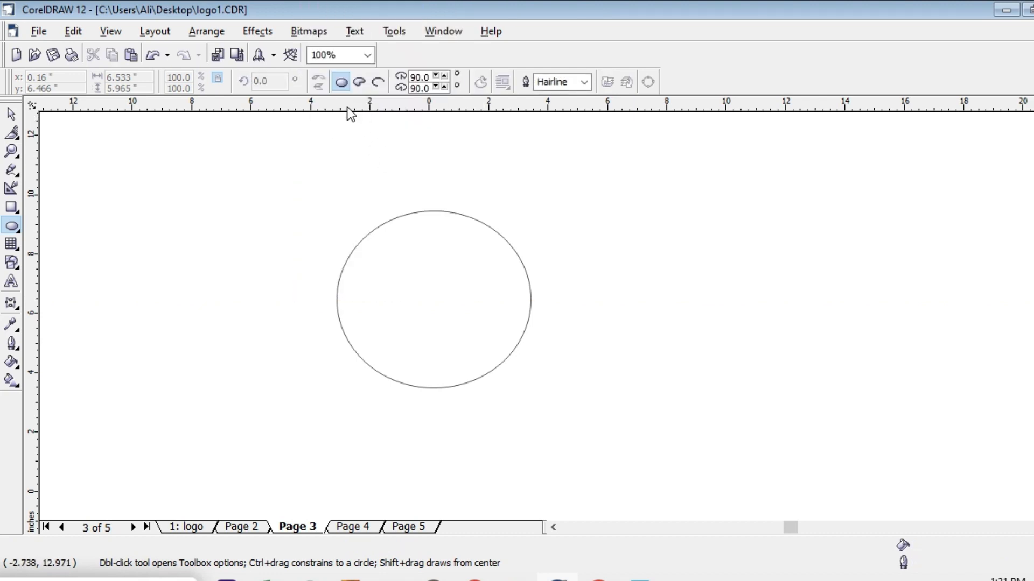
# Place a horizontal guideline across the ellipse, slightly below its centre, at about y = 6.32 in
pyautogui.moveTo(350, 107); pyautogui.dragTo(369, 304)
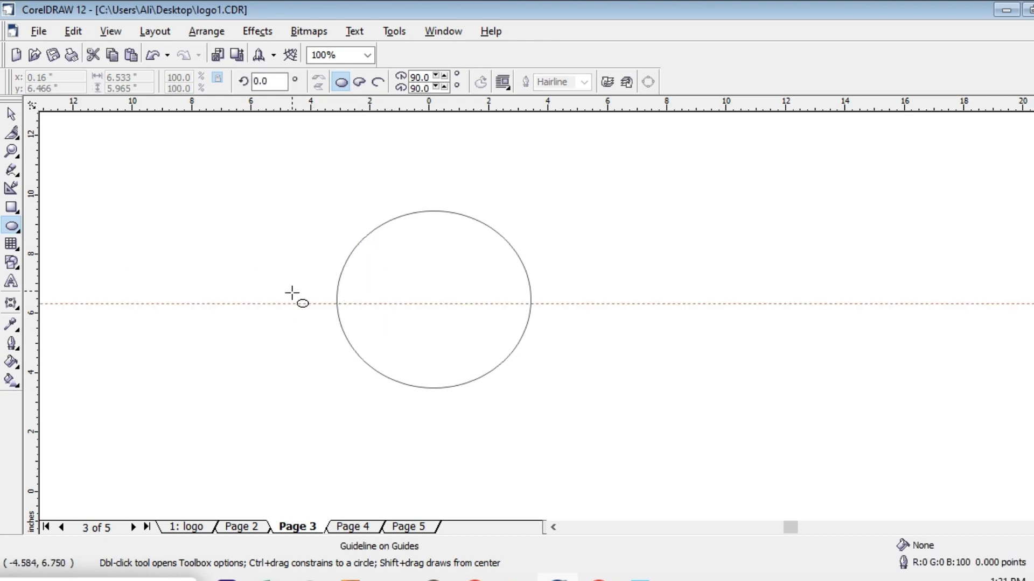
pyautogui.moveTo(290, 303); pyautogui.dragTo(292, 308)
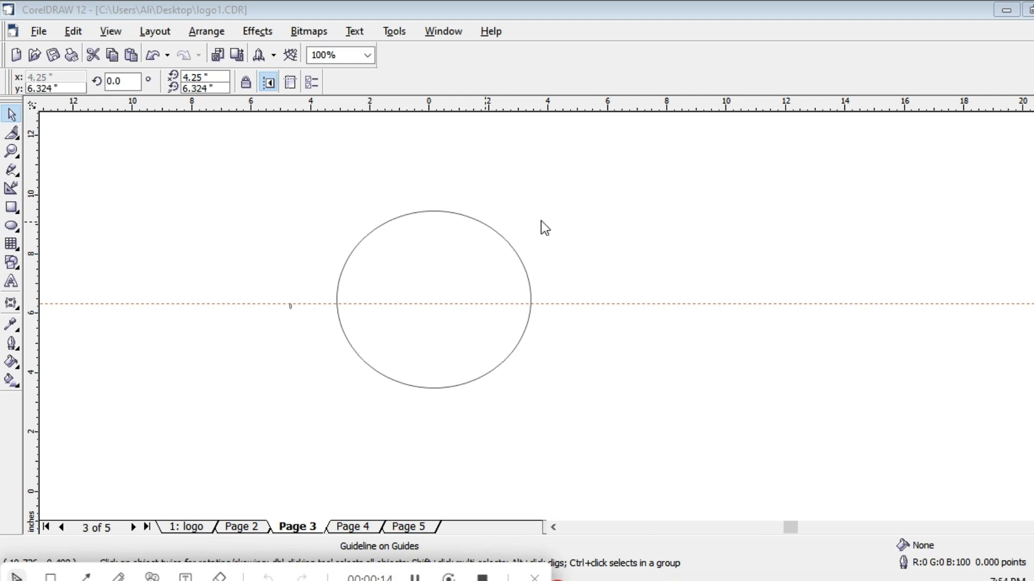
pyautogui.click(486, 303)
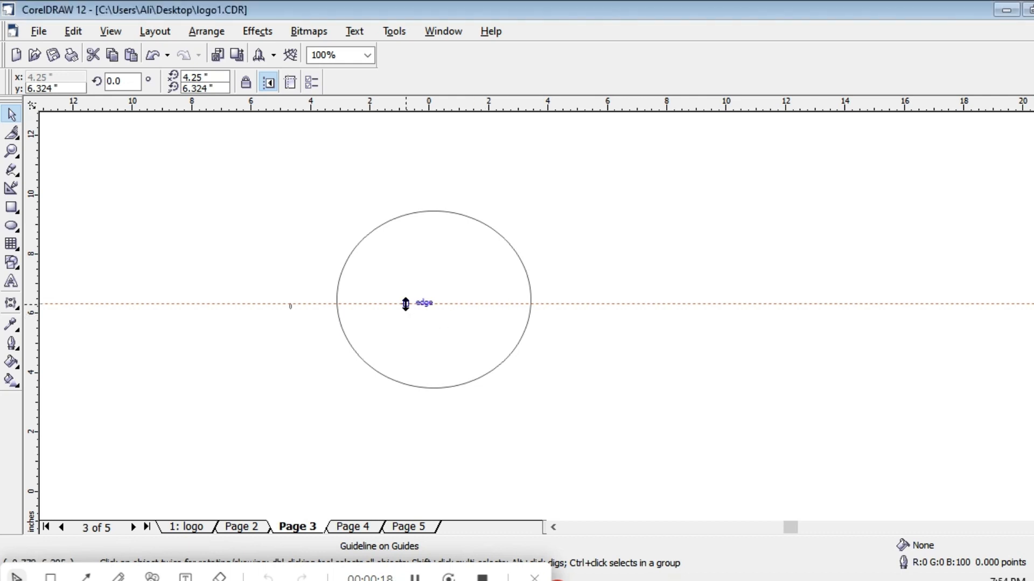
# Cut the ellipse in two with the Knife tool along the guideline, between its two intersections with the outline
pyautogui.click(14, 135)
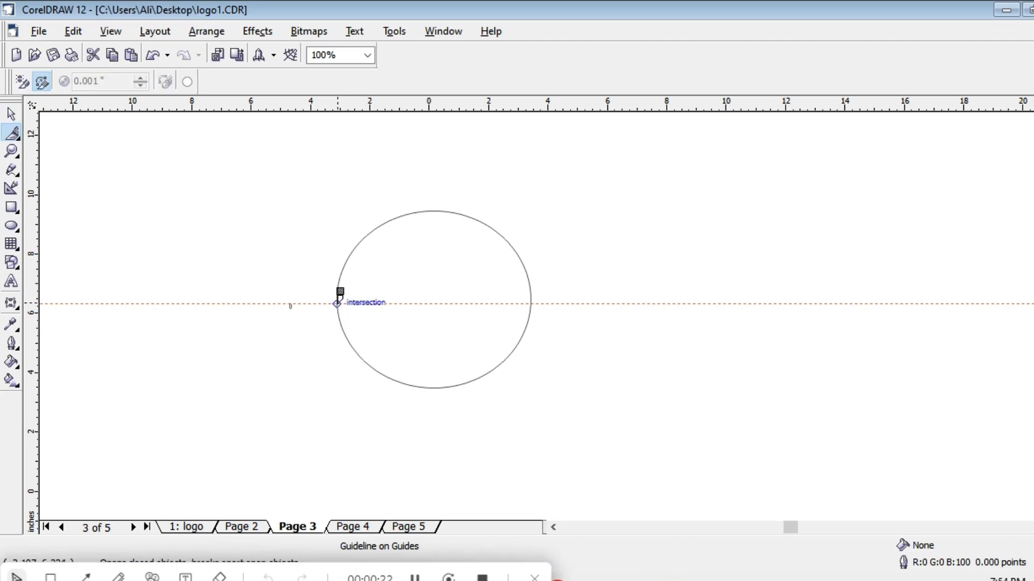
pyautogui.click(337, 303)
pyautogui.moveTo(337, 303); pyautogui.dragTo(531, 303)
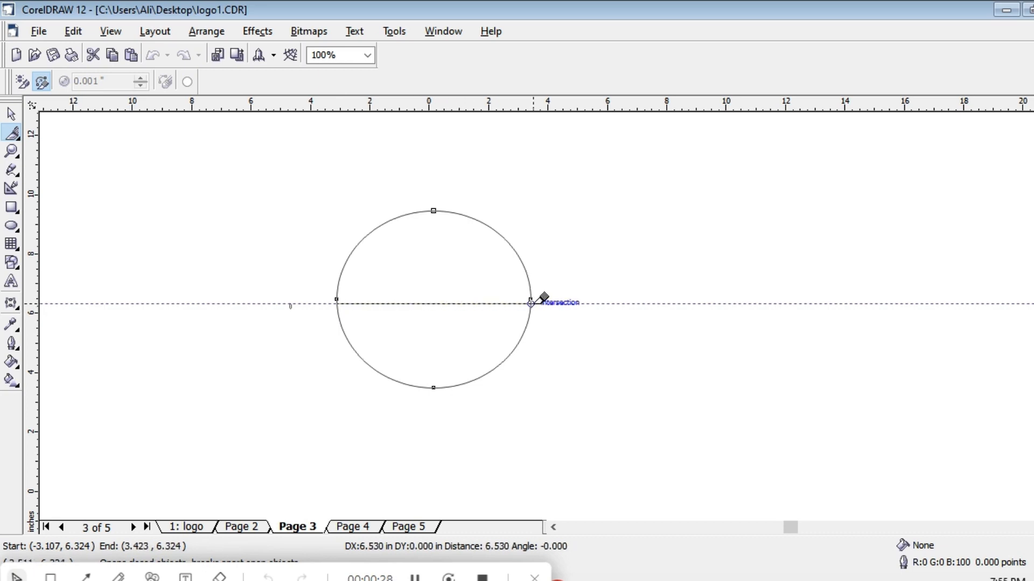
pyautogui.click(531, 304)
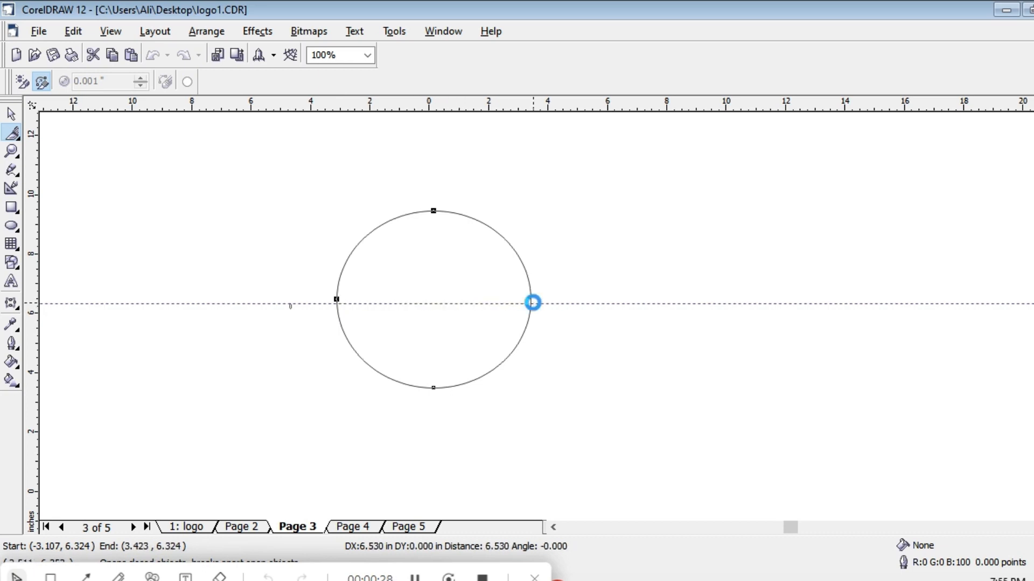
pyautogui.click(572, 270)
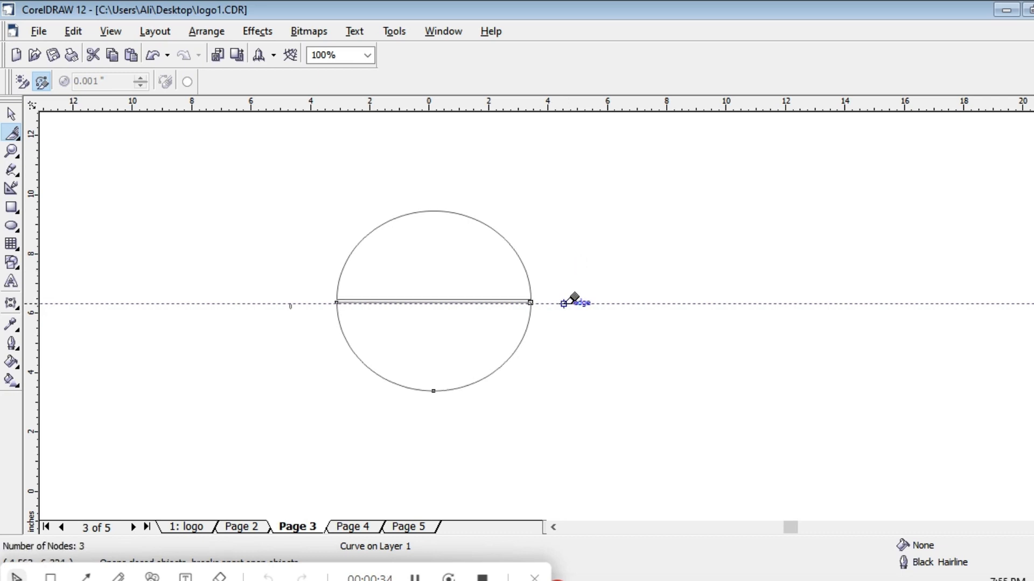
# Move the lower half of the cut ellipse clear of the upper half and delete it
pyautogui.click(12, 114)
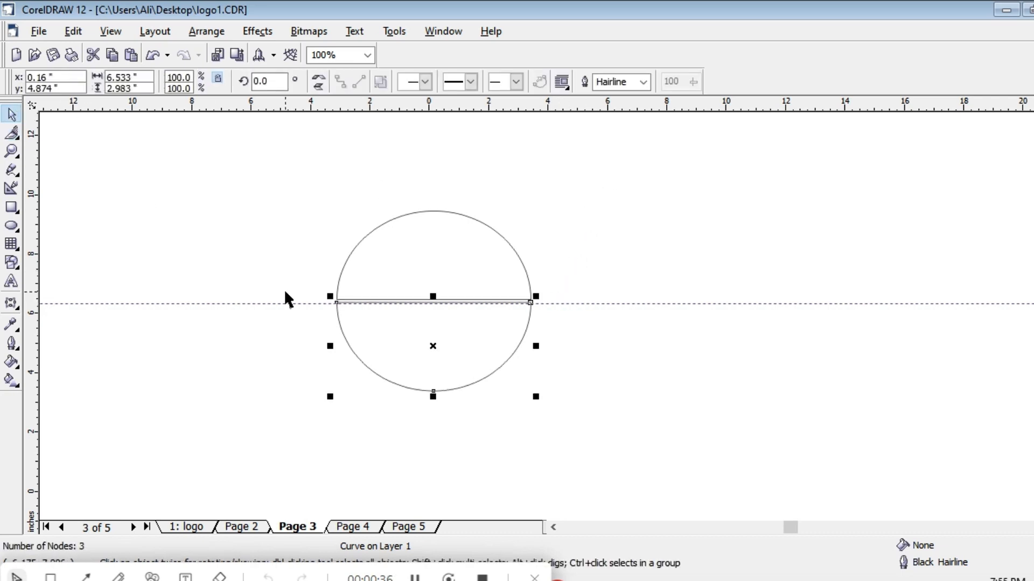
pyautogui.moveTo(434, 347); pyautogui.dragTo(543, 423)
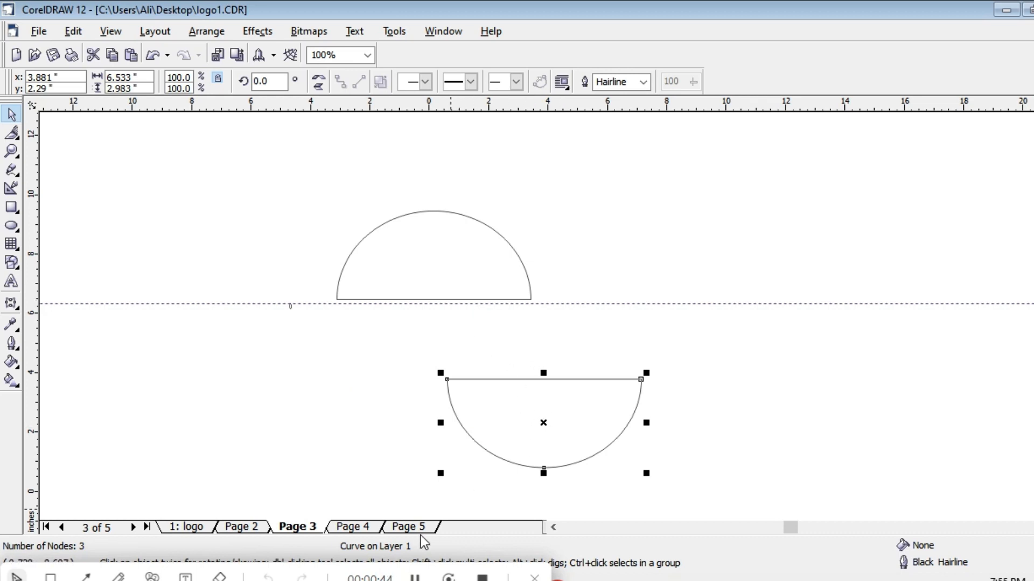
pyautogui.click(415, 577)
pyautogui.click(506, 411)
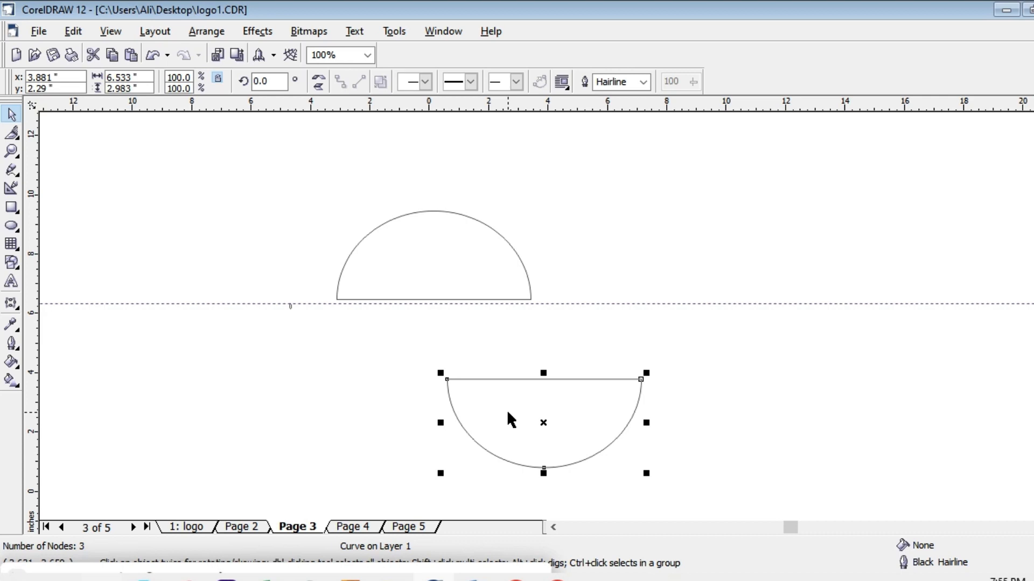
pyautogui.rightClick(554, 423)
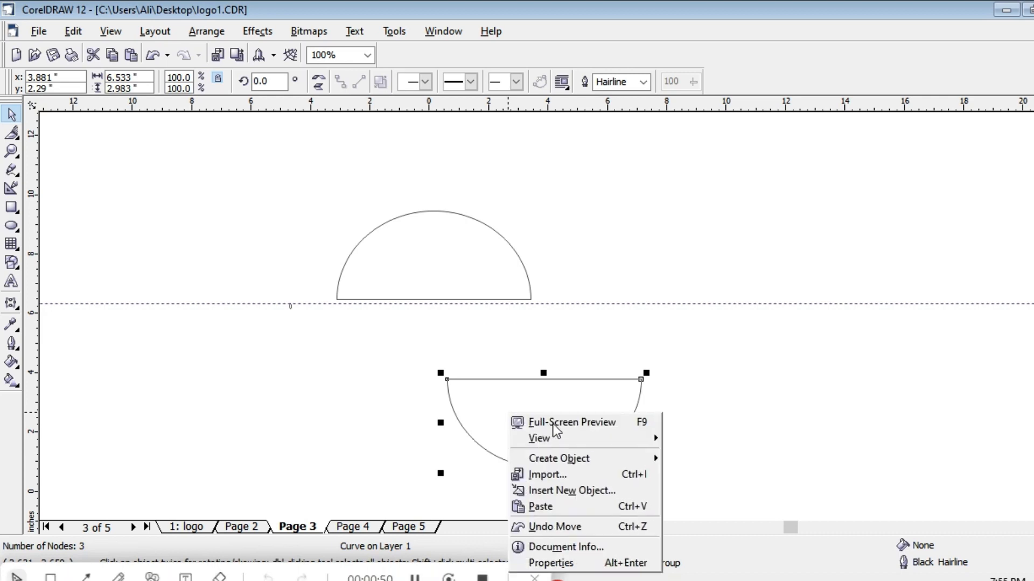
pyautogui.rightClick(555, 506)
pyautogui.click(499, 375)
pyautogui.rightClick(496, 389)
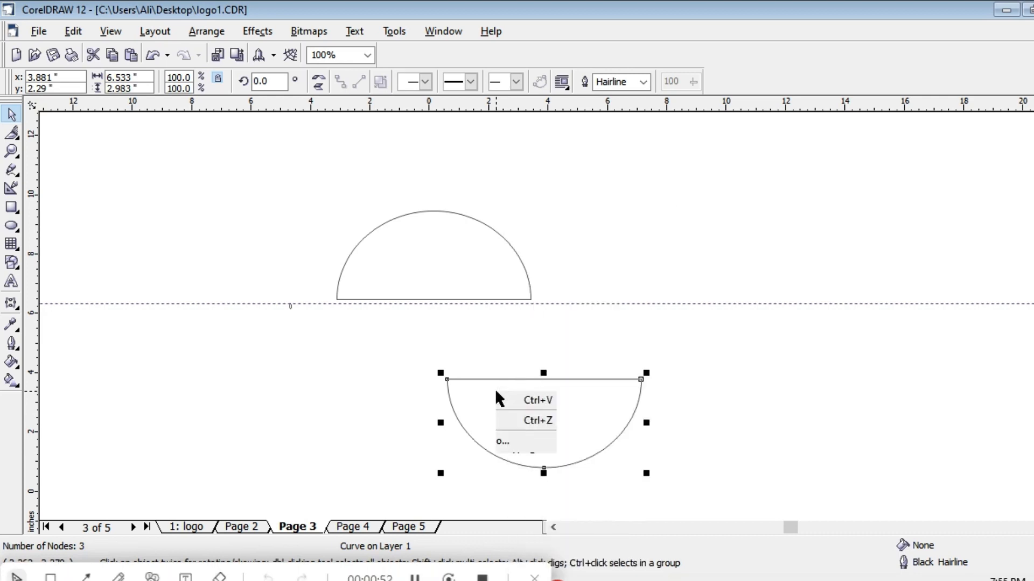
pyautogui.click(465, 374)
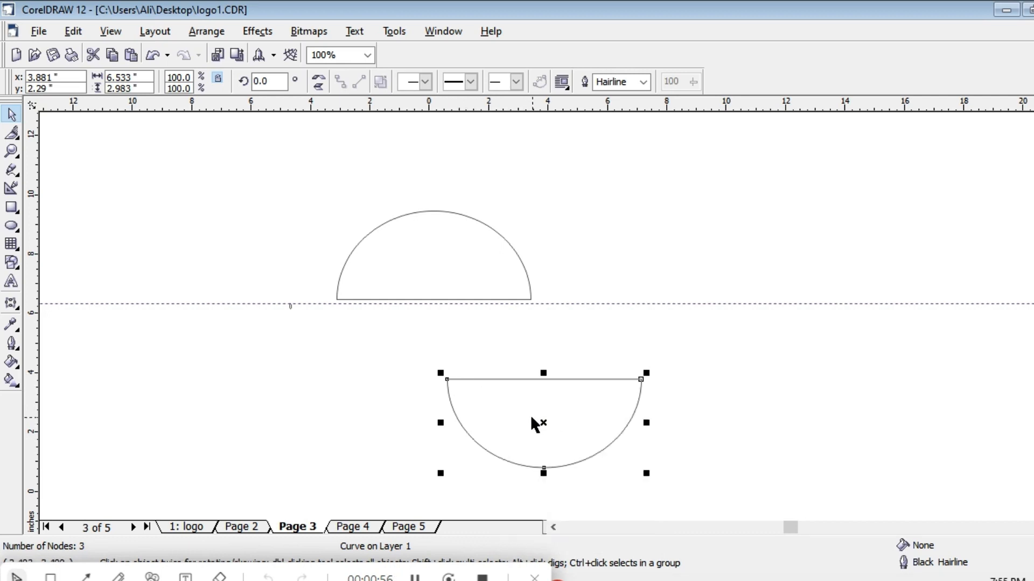
pyautogui.press('Delete')
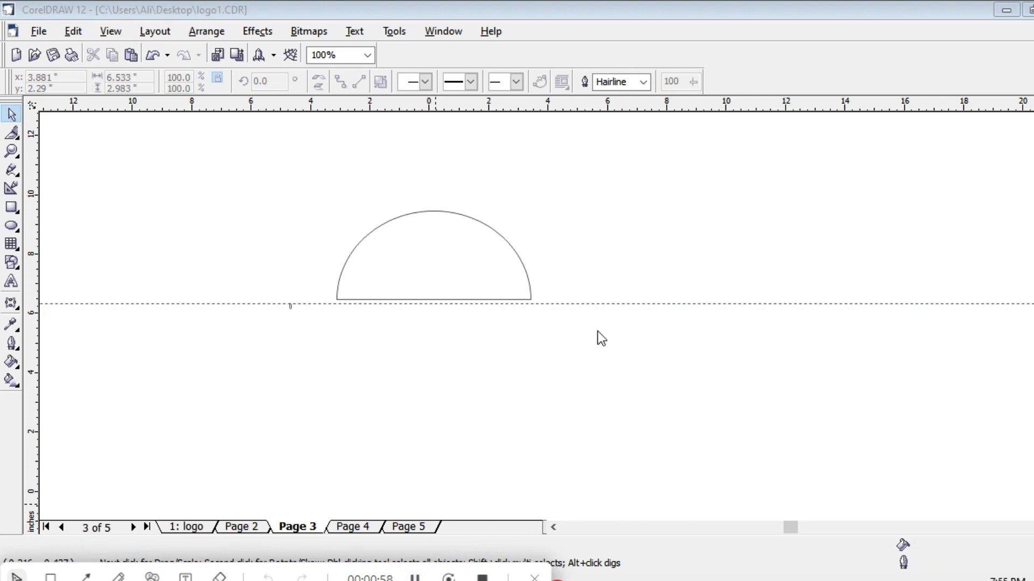
# Delete the horizontal guideline below the remaining half-ellipse
pyautogui.click(590, 301)
pyautogui.click(586, 304)
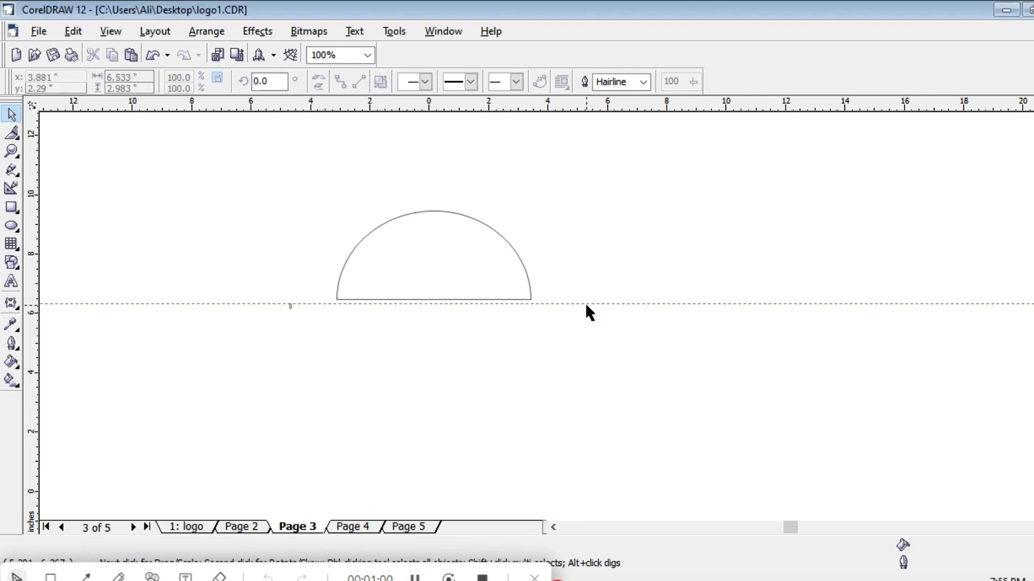
pyautogui.rightClick(587, 304)
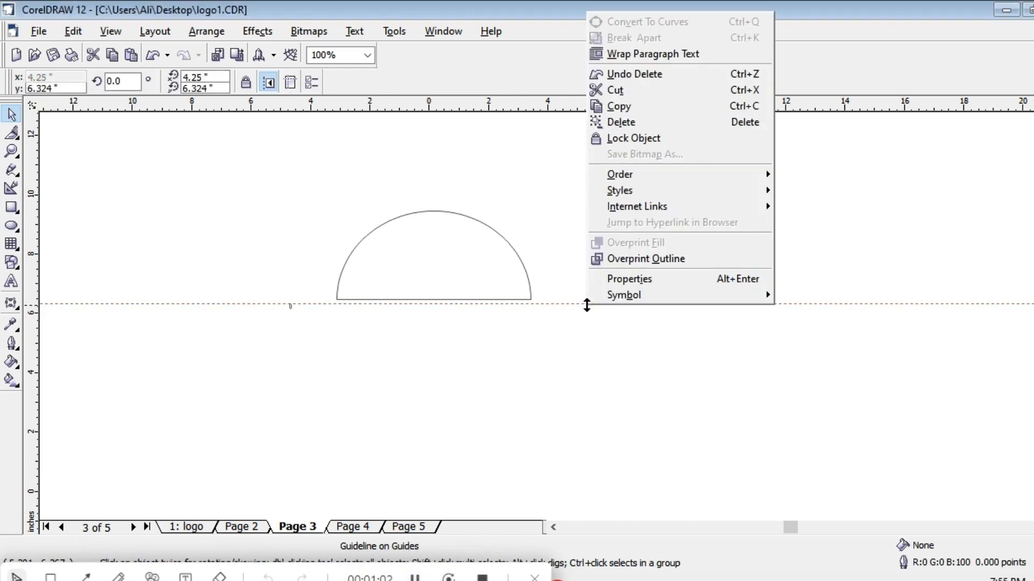
pyautogui.click(619, 124)
# Select the tiny stray ellipse to the left of the half-ellipse
pyautogui.click(292, 306)
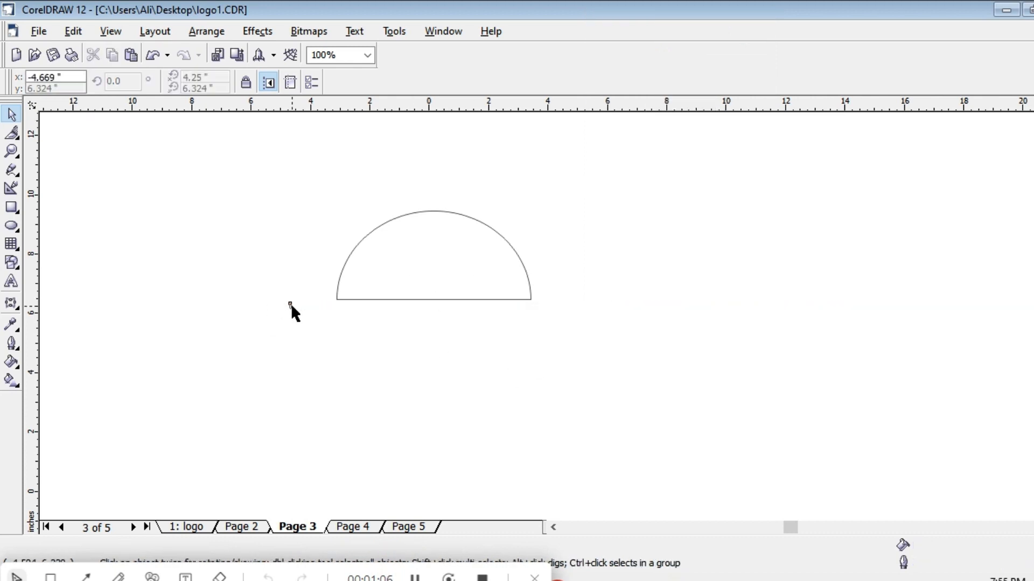
# Delete the tiny stray ellipse beside the half-circle
pyautogui.rightClick(290, 305)
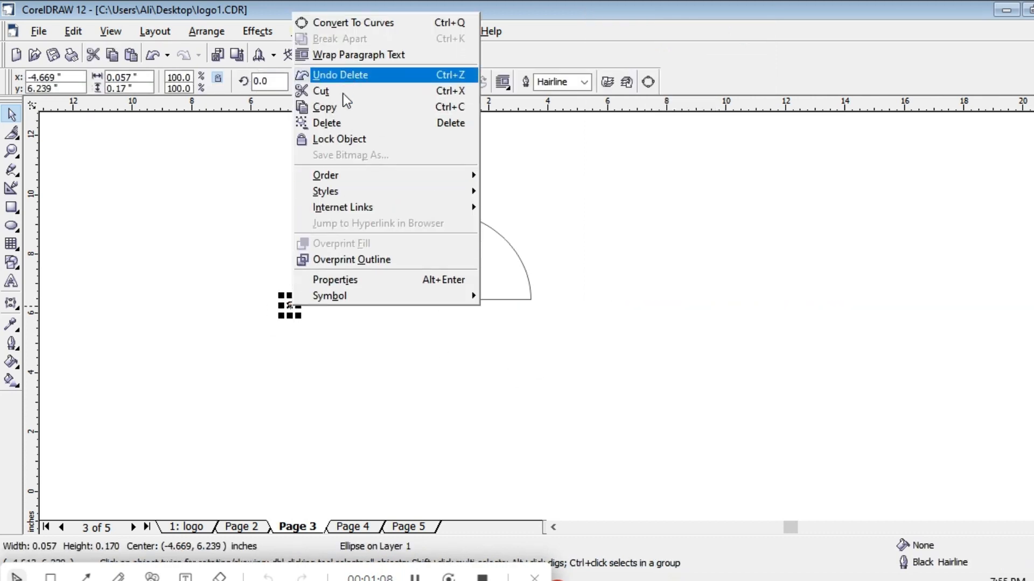
pyautogui.click(342, 124)
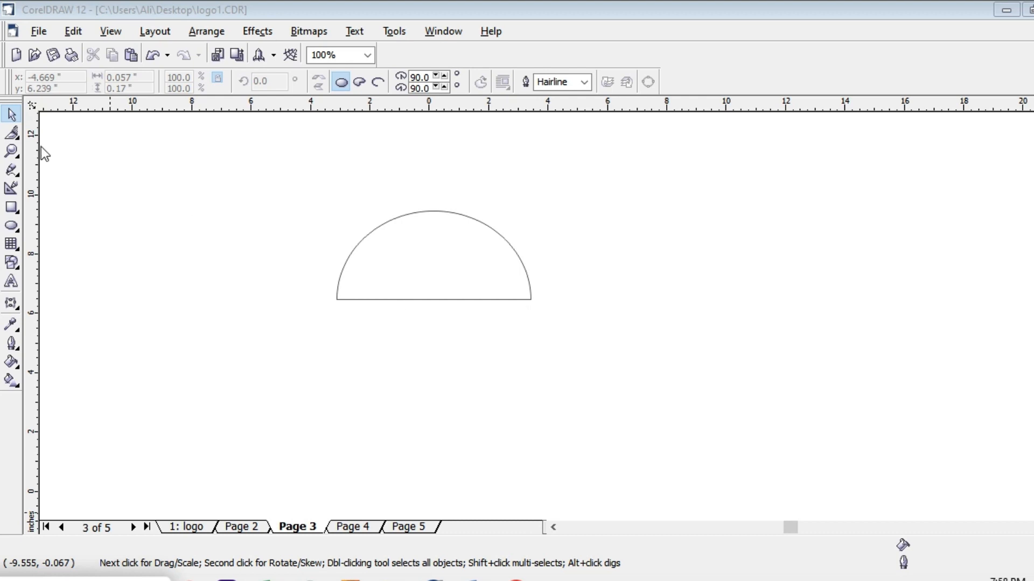
# Convert the straight base line of the half-circle to a curve segment with the Shape tool
pyautogui.click(18, 137)
pyautogui.click(18, 137)
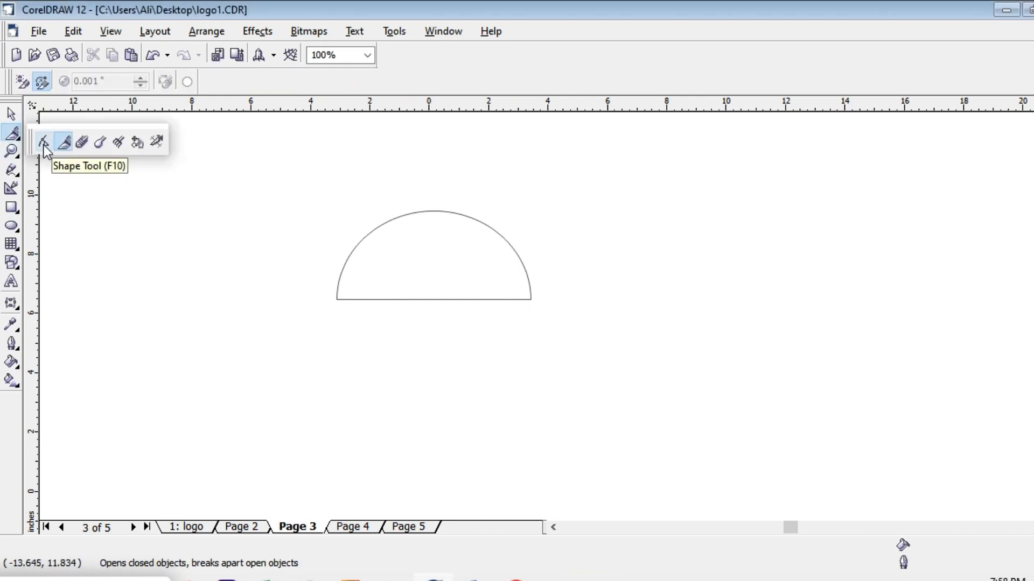
pyautogui.click(44, 143)
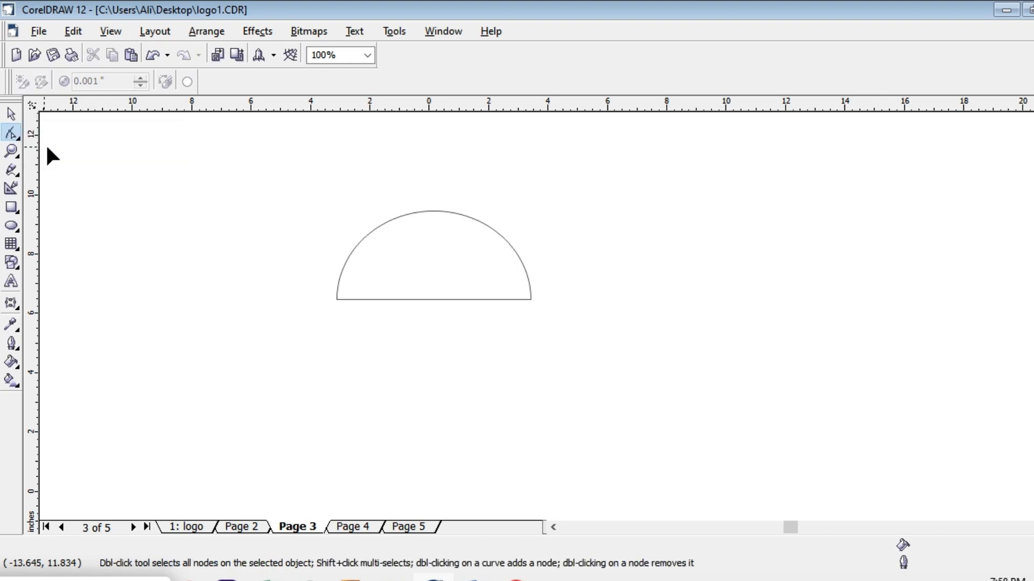
pyautogui.click(436, 300)
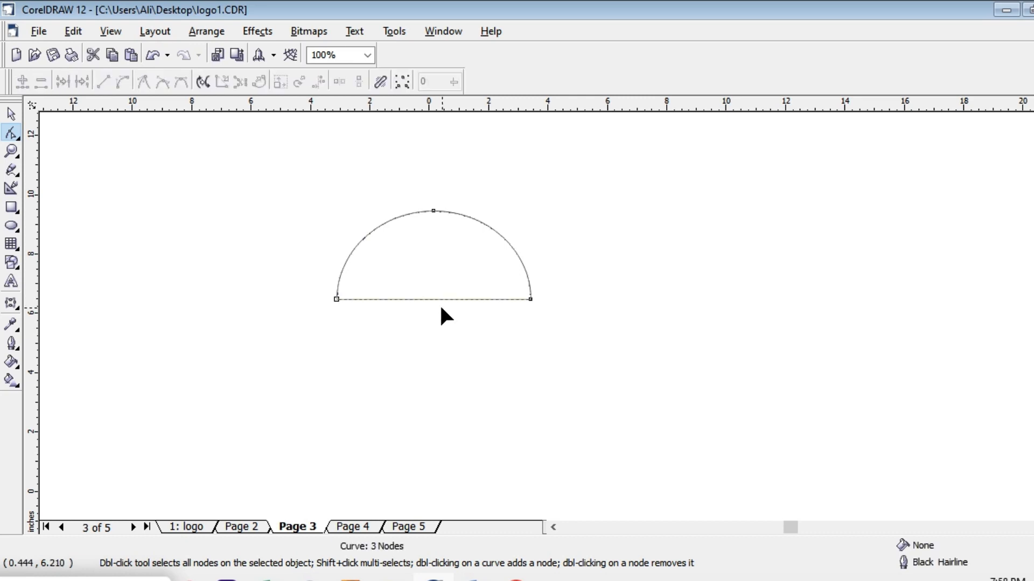
pyautogui.click(433, 299)
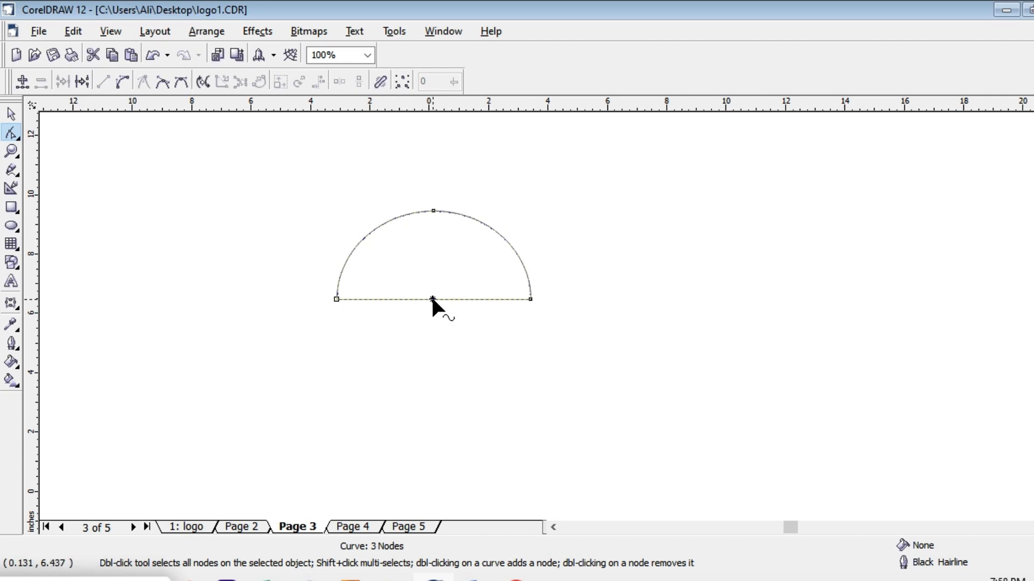
pyautogui.press('Escape')
pyautogui.rightClick(433, 297)
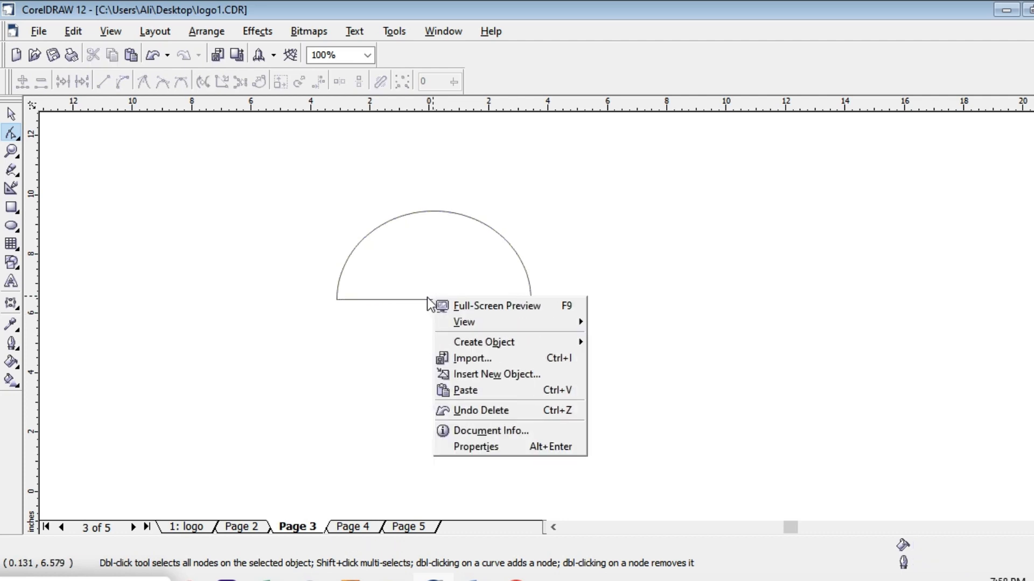
pyautogui.click(435, 299)
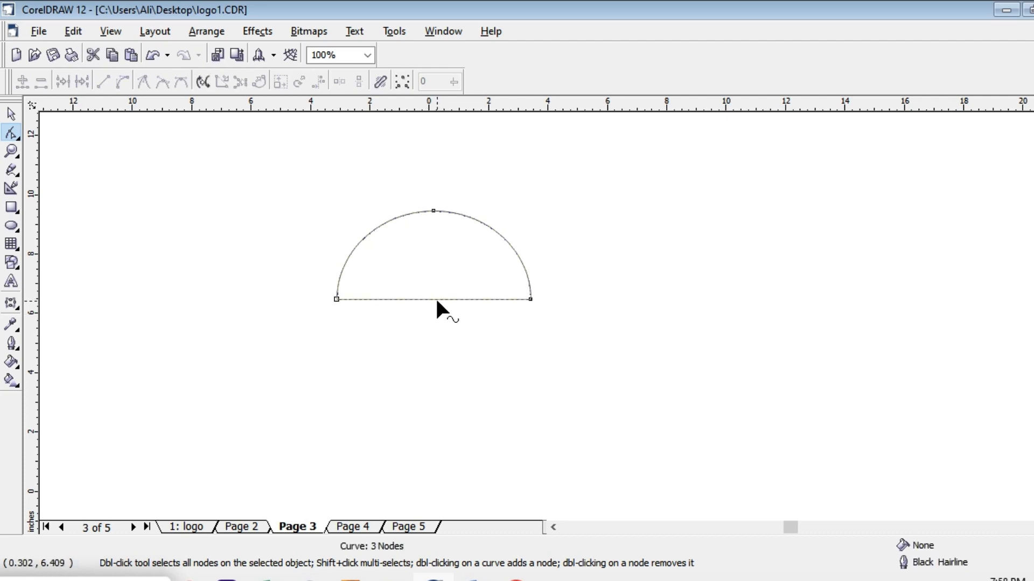
pyautogui.click(434, 299)
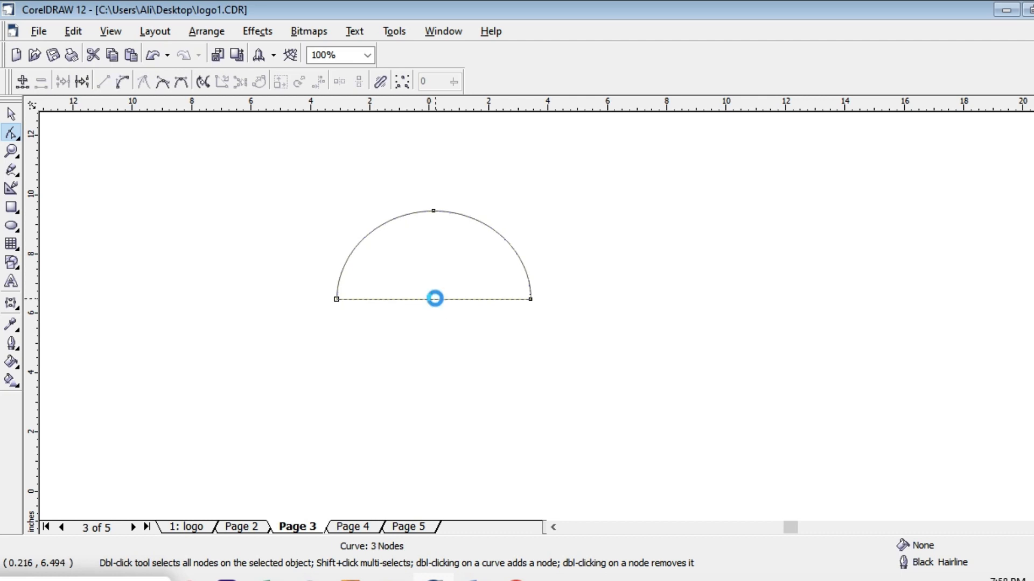
pyautogui.rightClick(434, 299)
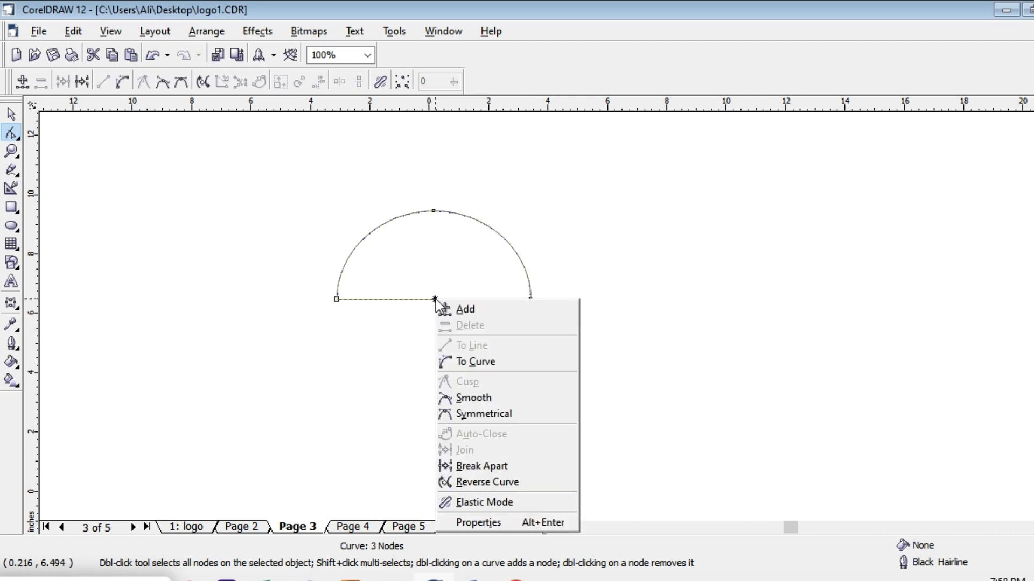
pyautogui.click(475, 361)
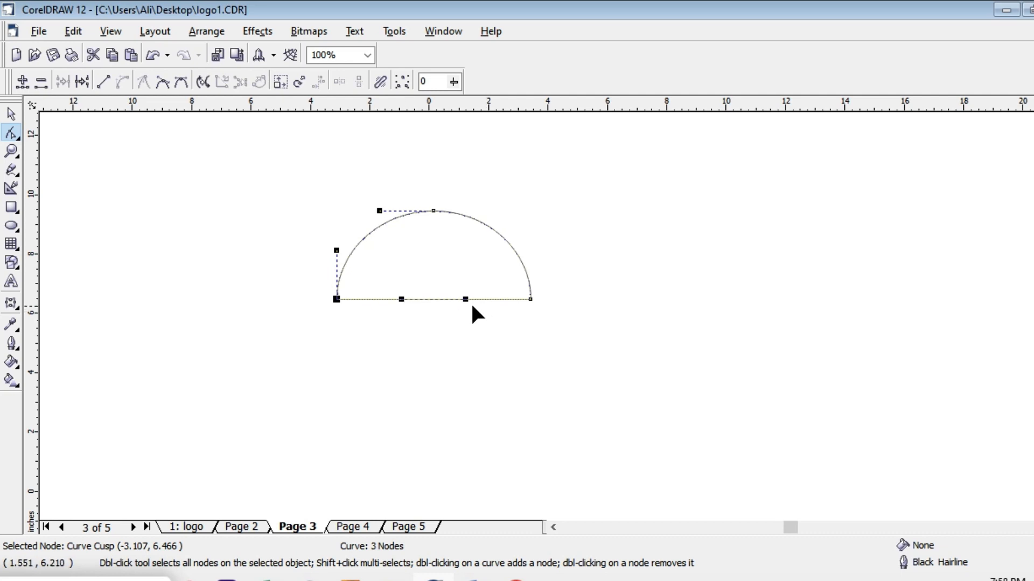
# Bend the half-circle's base into an S-shaped wave, pulling its left control handle down and its right control handle up
pyautogui.click(597, 321)
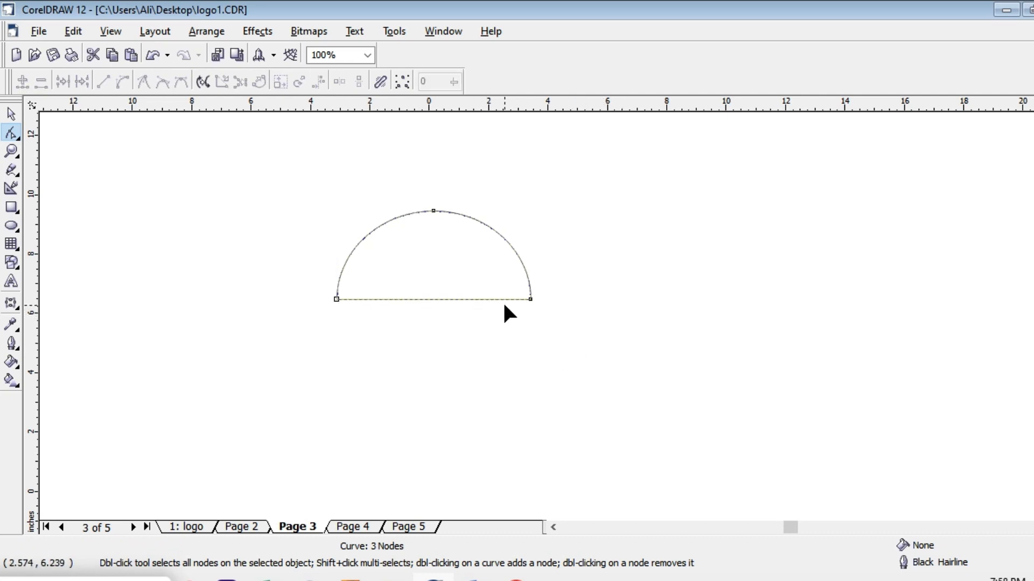
pyautogui.click(336, 299)
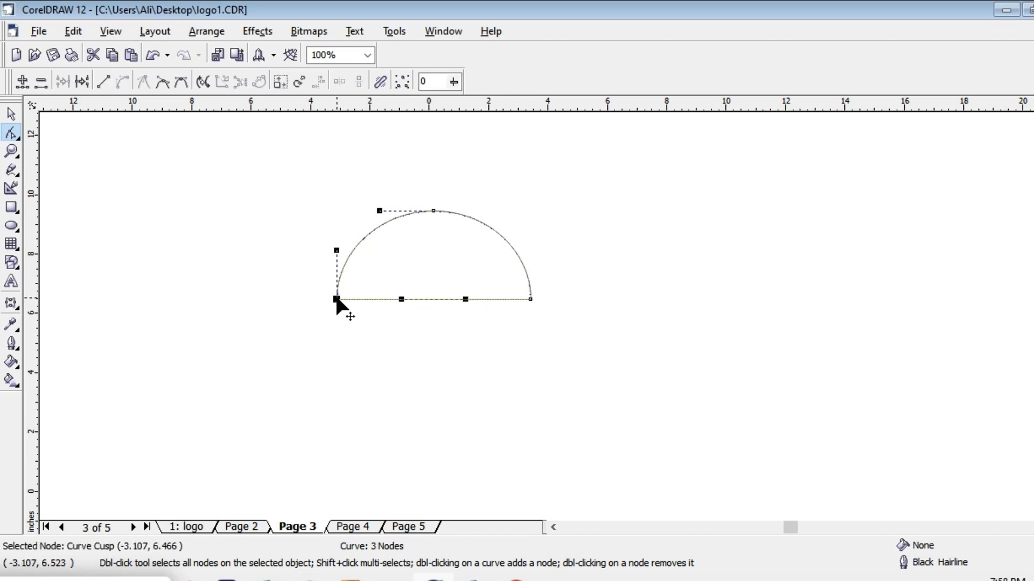
pyautogui.click(596, 317)
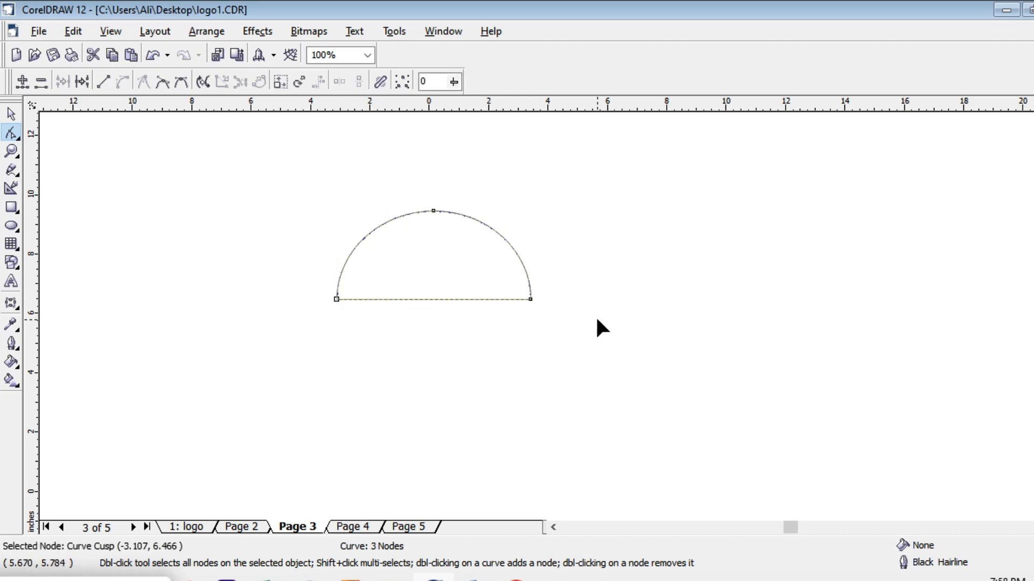
pyautogui.click(530, 299)
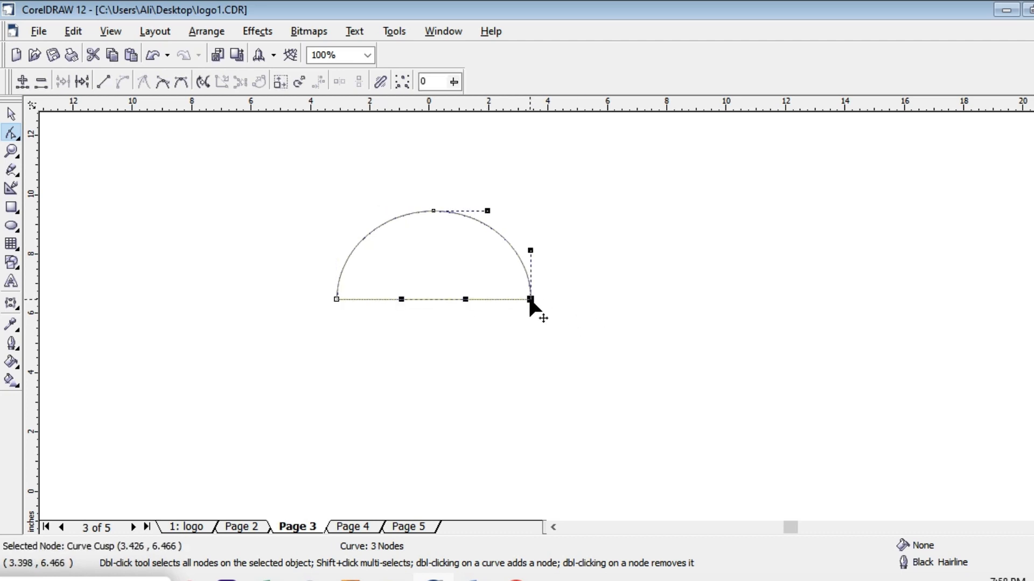
pyautogui.click(329, 330)
pyautogui.click(336, 299)
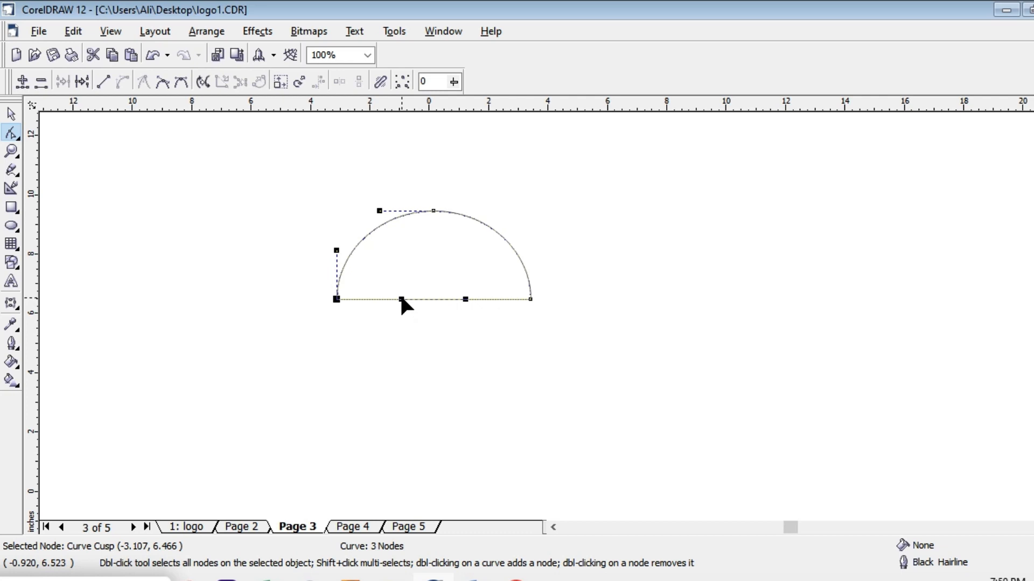
pyautogui.moveTo(401, 299); pyautogui.dragTo(402, 338)
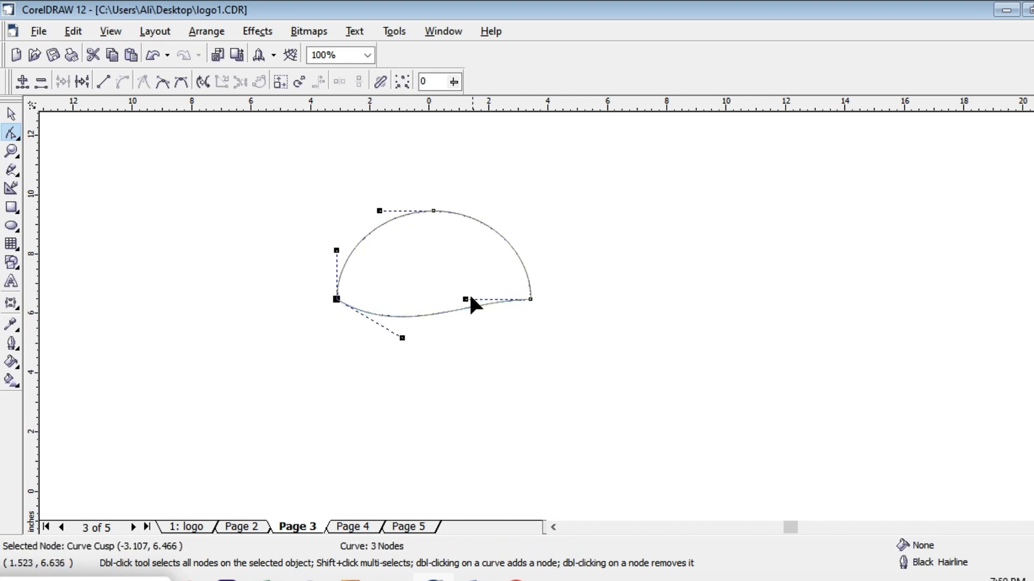
pyautogui.moveTo(466, 300); pyautogui.dragTo(461, 277)
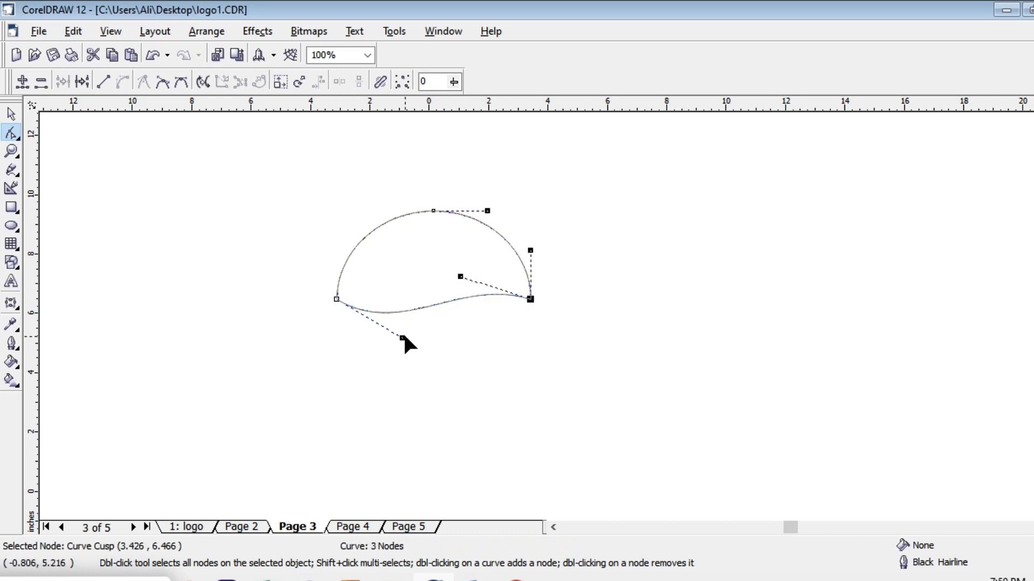
pyautogui.moveTo(403, 338); pyautogui.dragTo(401, 342)
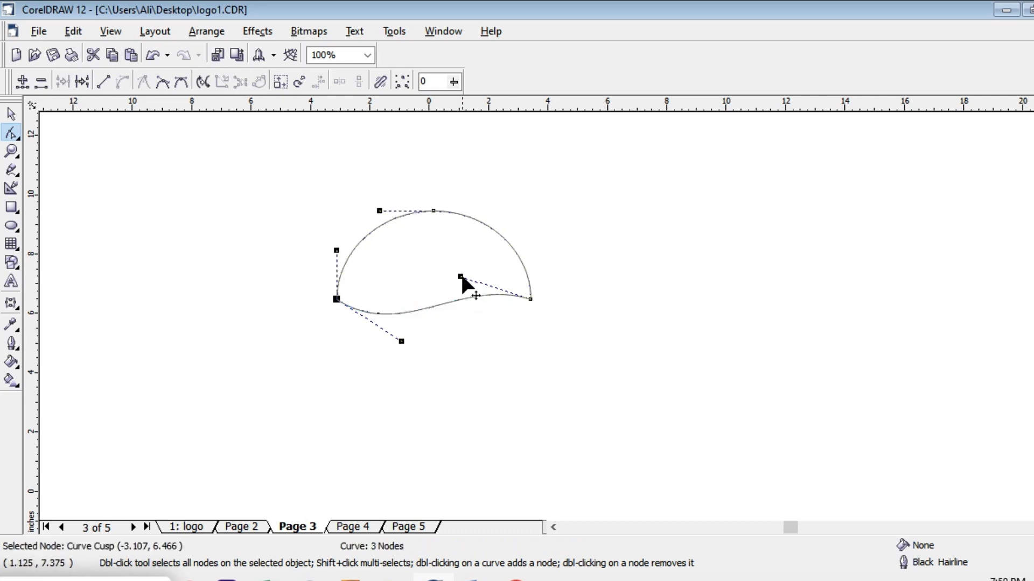
pyautogui.moveTo(461, 276); pyautogui.dragTo(460, 266)
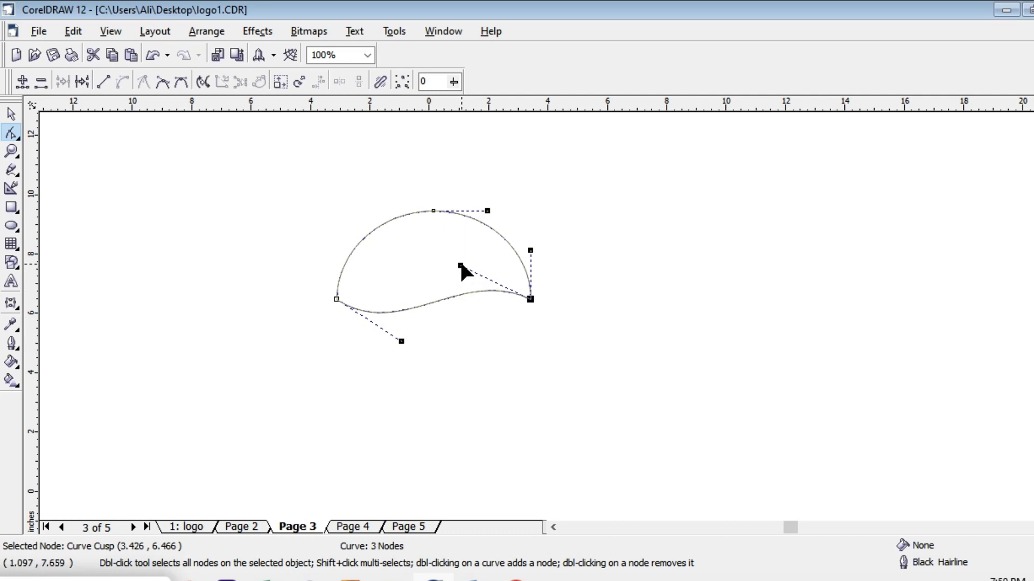
pyautogui.moveTo(460, 264); pyautogui.dragTo(457, 263)
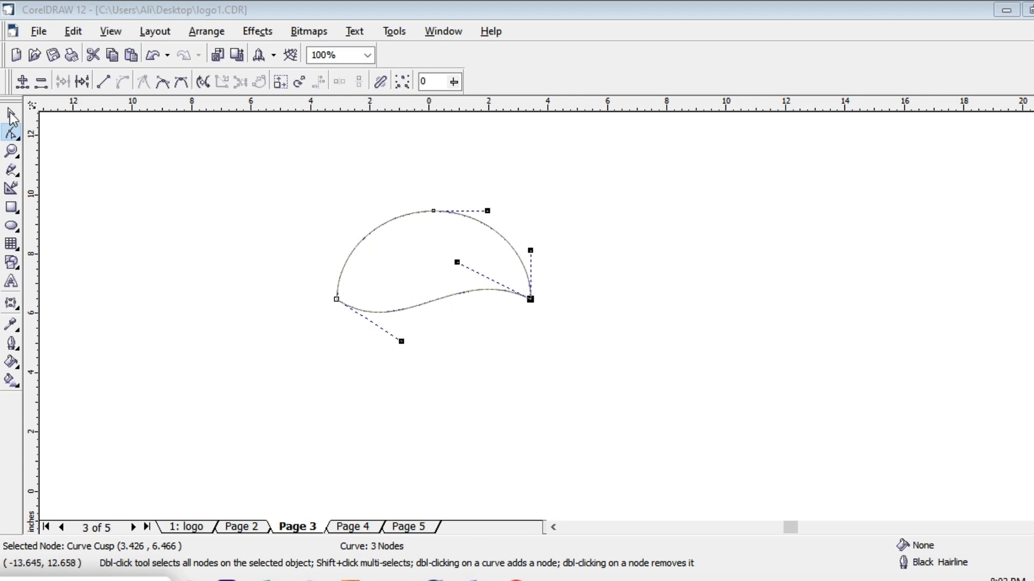
# Duplicate the wavy half-circle and place the copy below the original, centred at about x 0.5 and y 4.1 inches
pyautogui.click(11, 114)
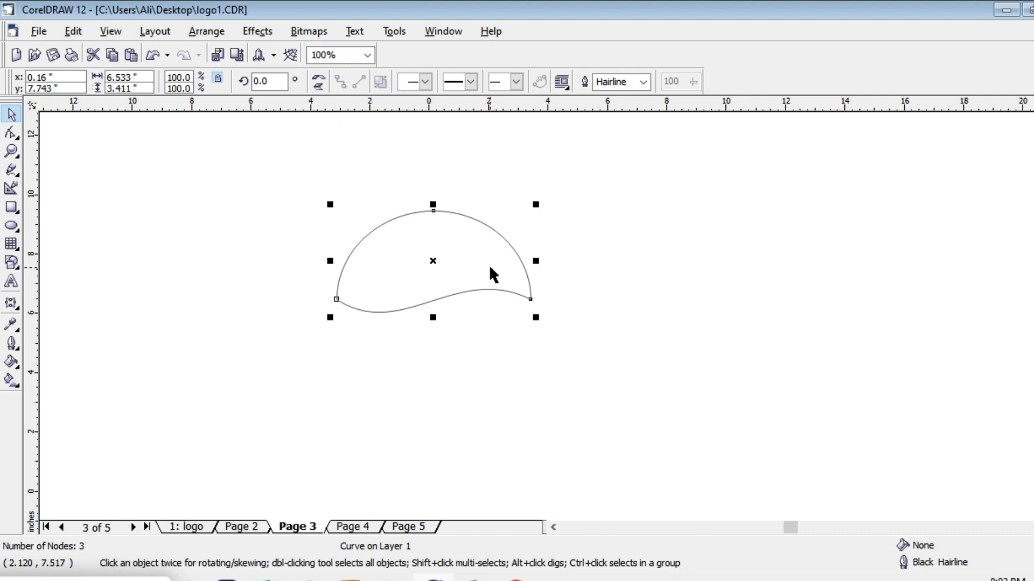
pyautogui.hotkey('ctrl', 'v')
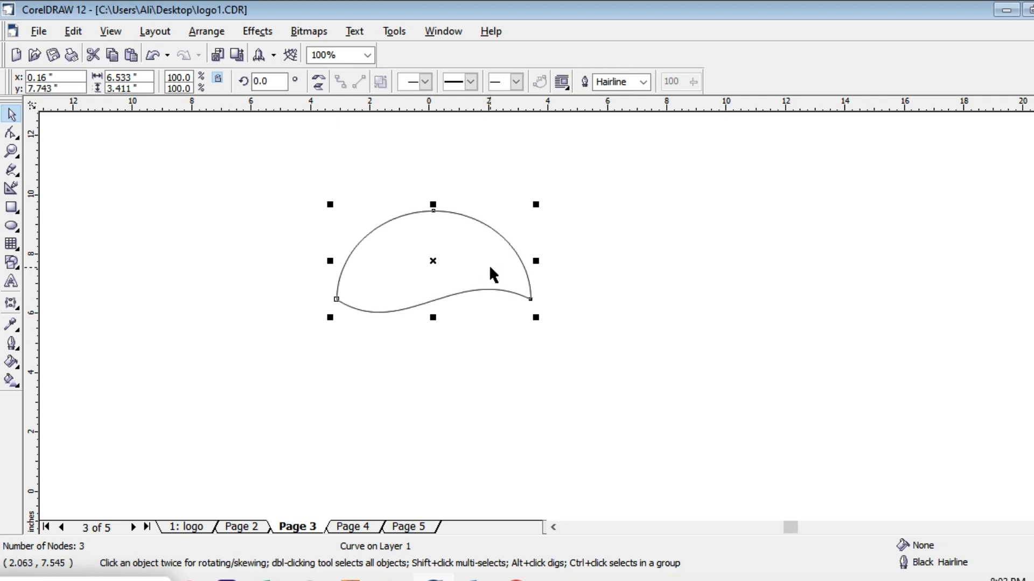
pyautogui.moveTo(434, 259); pyautogui.dragTo(443, 370)
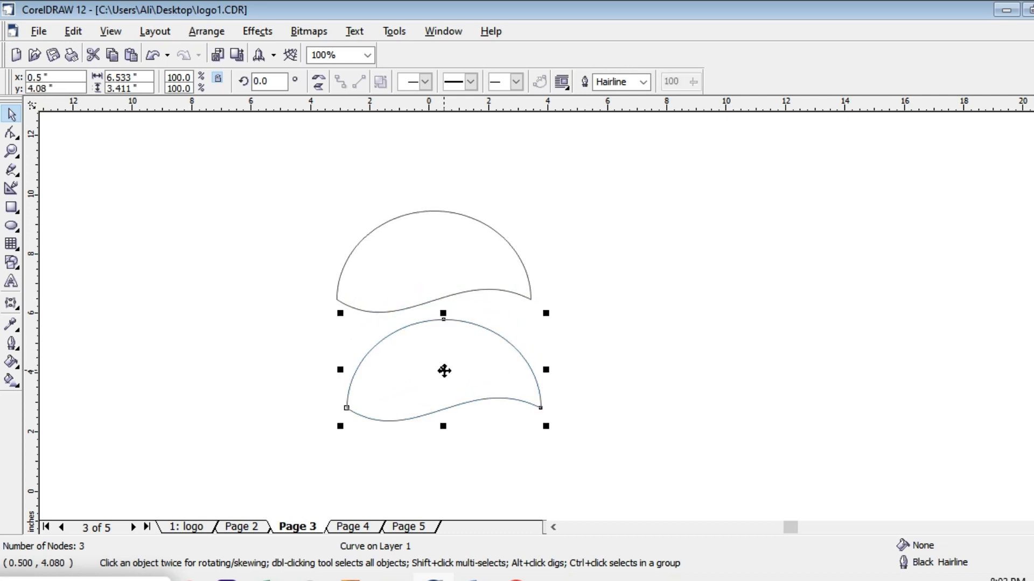
# Mirror the lower copy vertically and horizontally, and align it under the upper half at about x 0.16 and y 4.3 inches
pyautogui.click(319, 87)
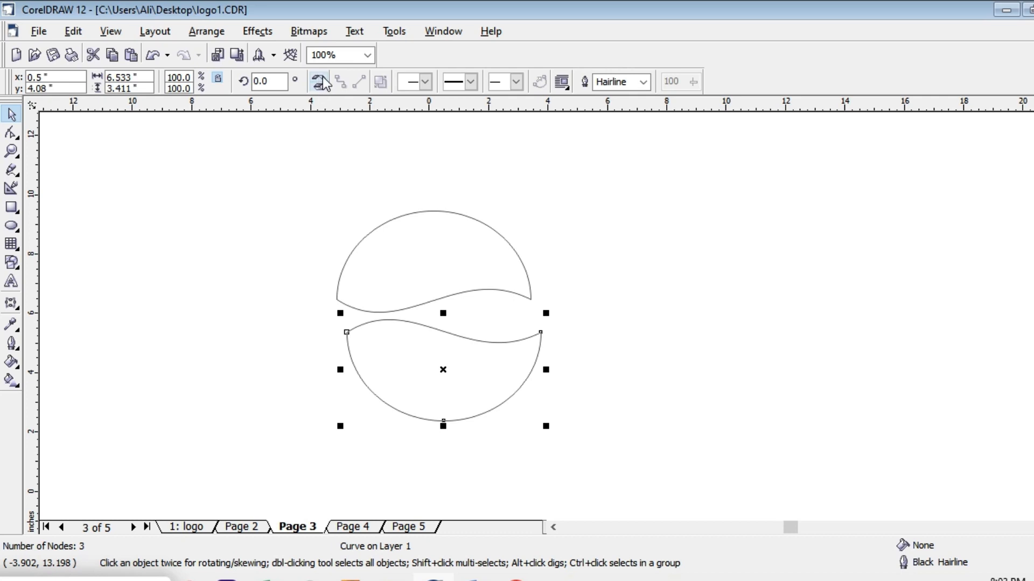
pyautogui.click(321, 82)
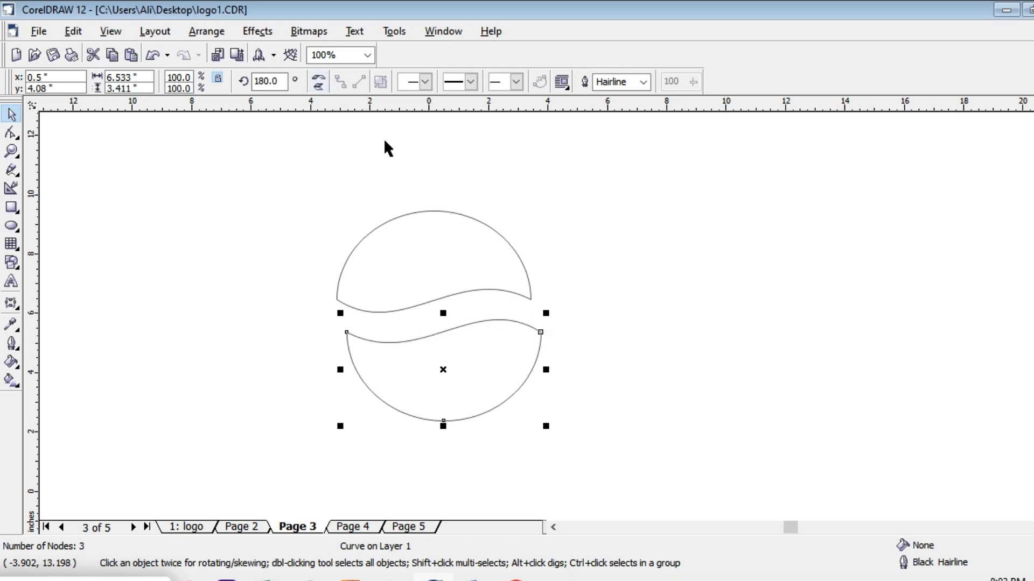
pyautogui.moveTo(441, 368); pyautogui.dragTo(432, 362)
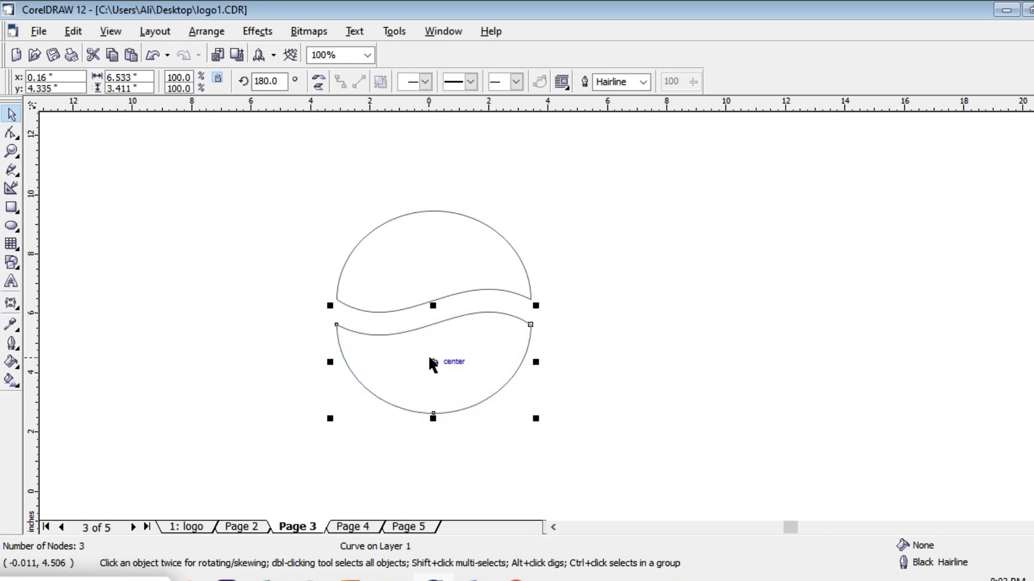
pyautogui.moveTo(434, 363); pyautogui.dragTo(436, 355)
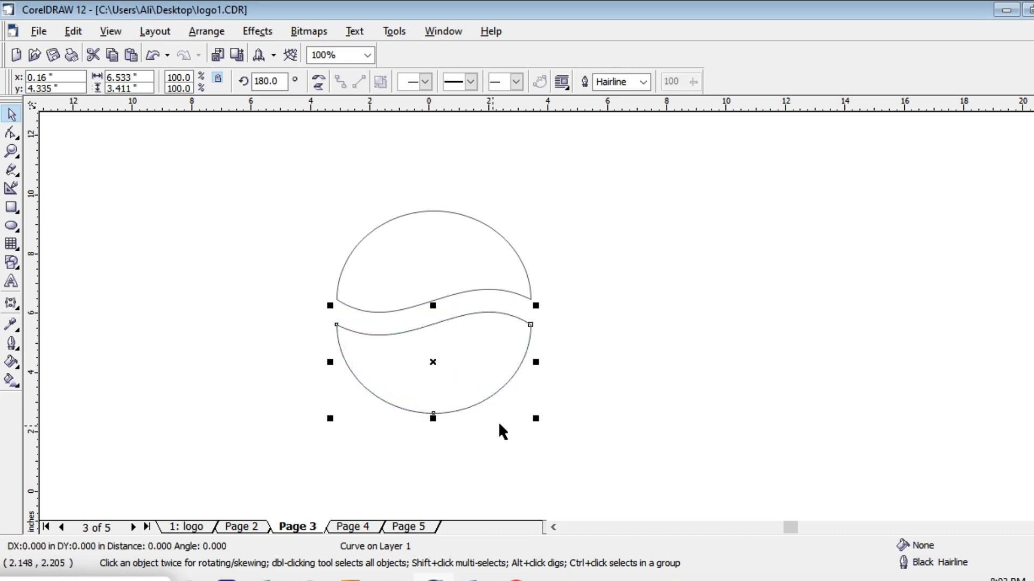
# Fill the upper half of the circle with red
pyautogui.click(428, 260)
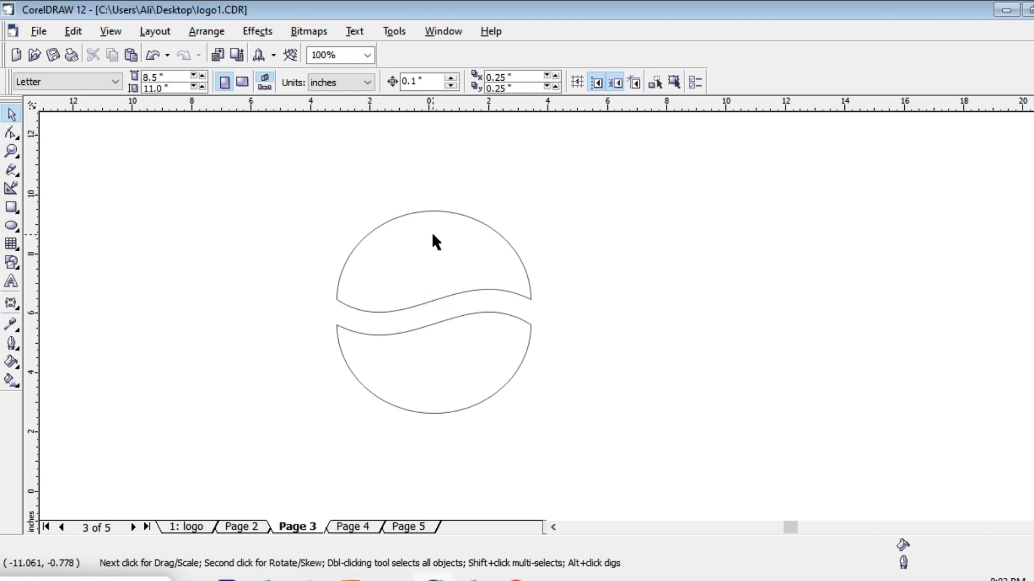
pyautogui.click(418, 213)
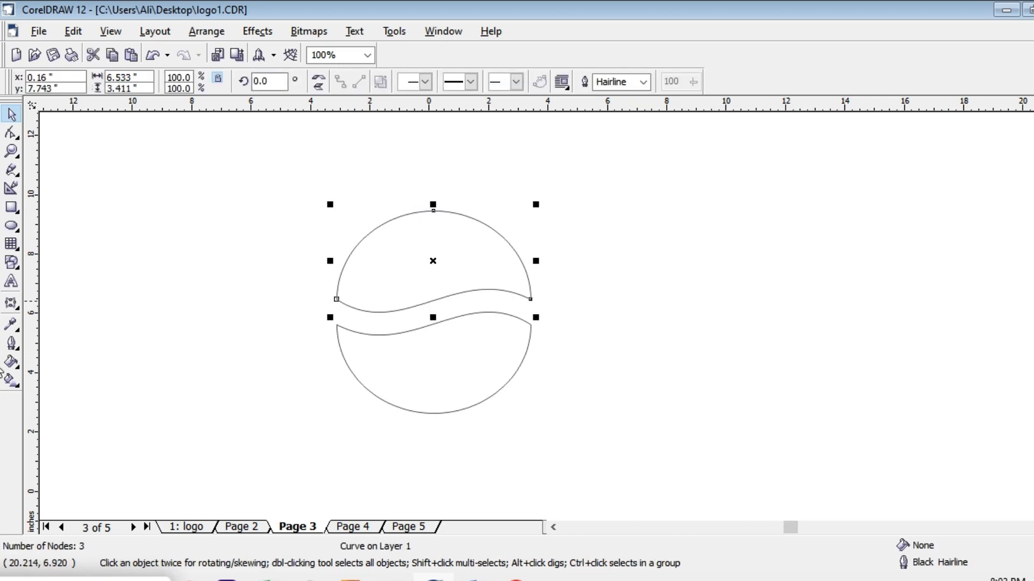
pyautogui.click(1032, 370)
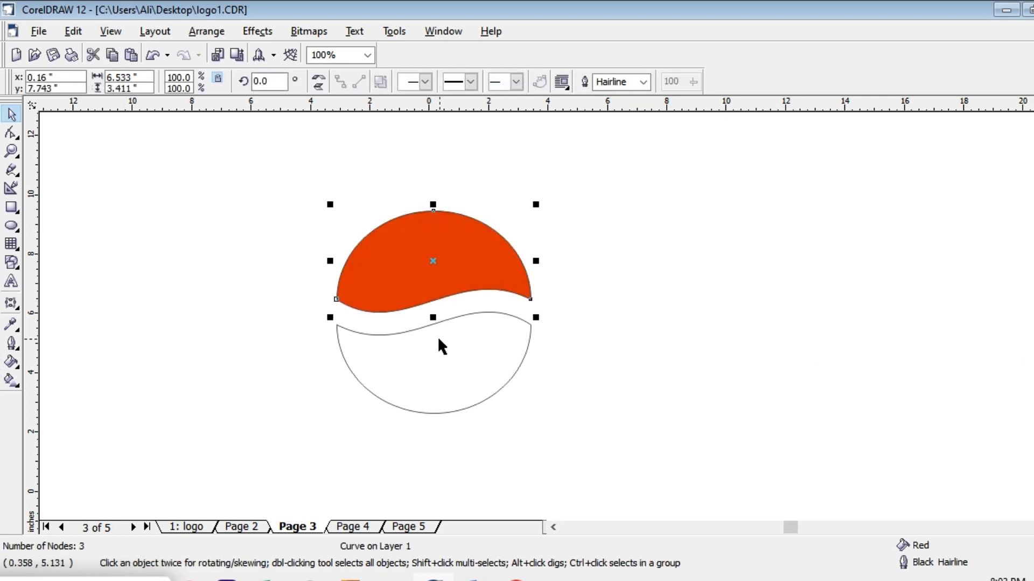
# Fill the lower half of the circle with blue
pyautogui.click(417, 410)
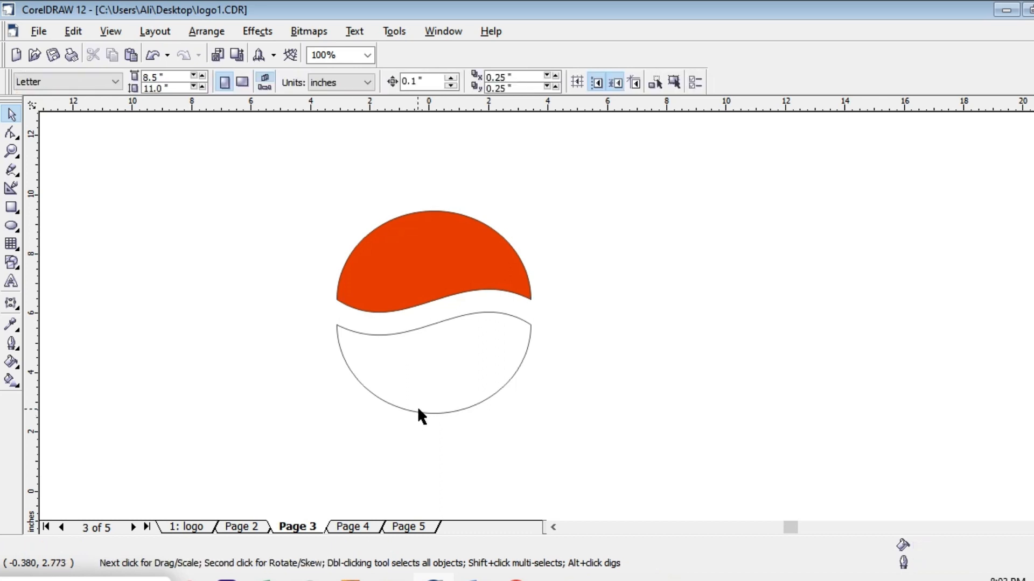
pyautogui.click(422, 413)
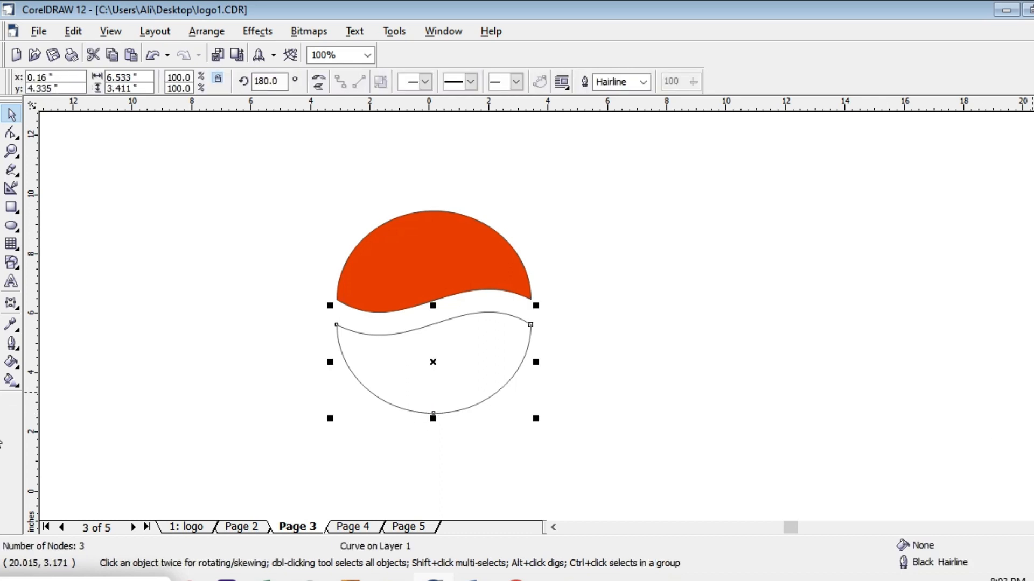
pyautogui.click(1, 309)
pyautogui.click(0, 315)
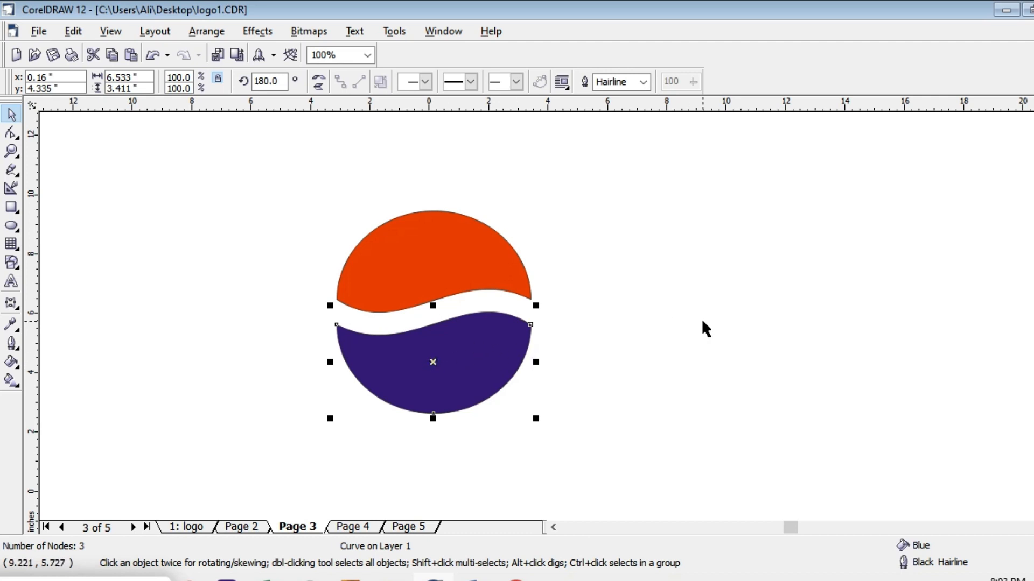
# Fit the text "Ya dil mag aor" to the path along the top edge of the red upper half
pyautogui.click(420, 212)
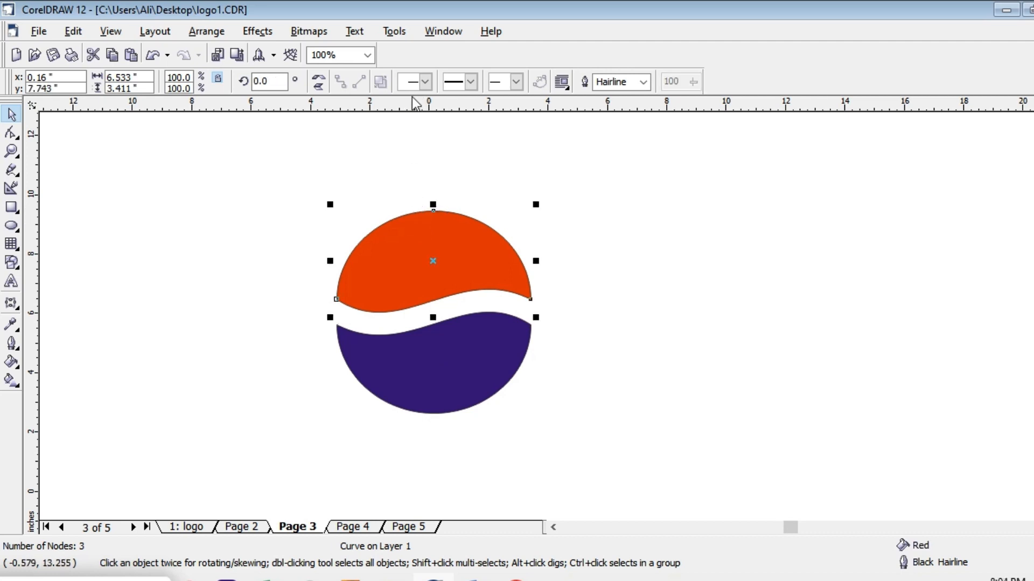
pyautogui.click(365, 32)
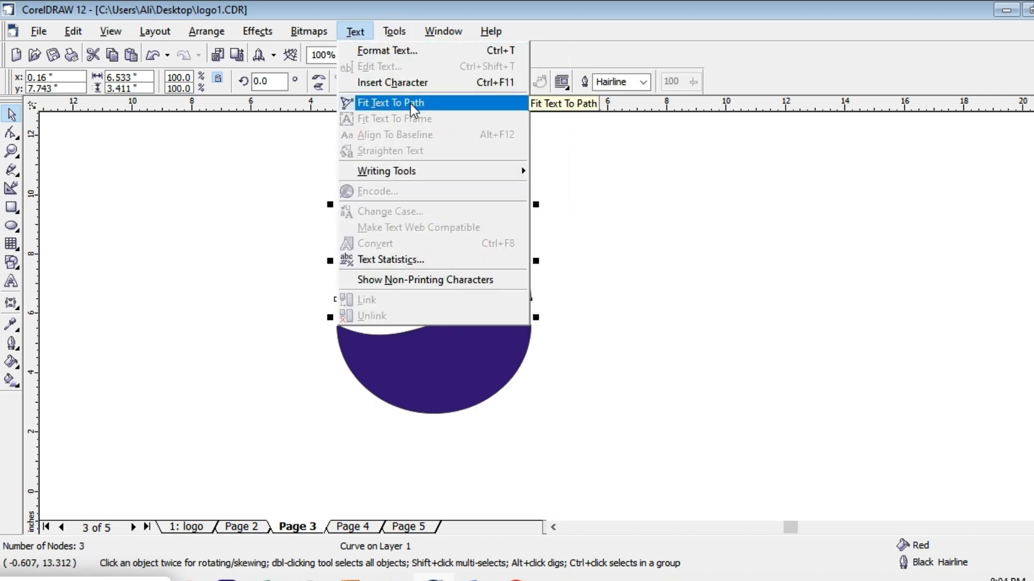
pyautogui.press('XF86MonBrightnessUp')
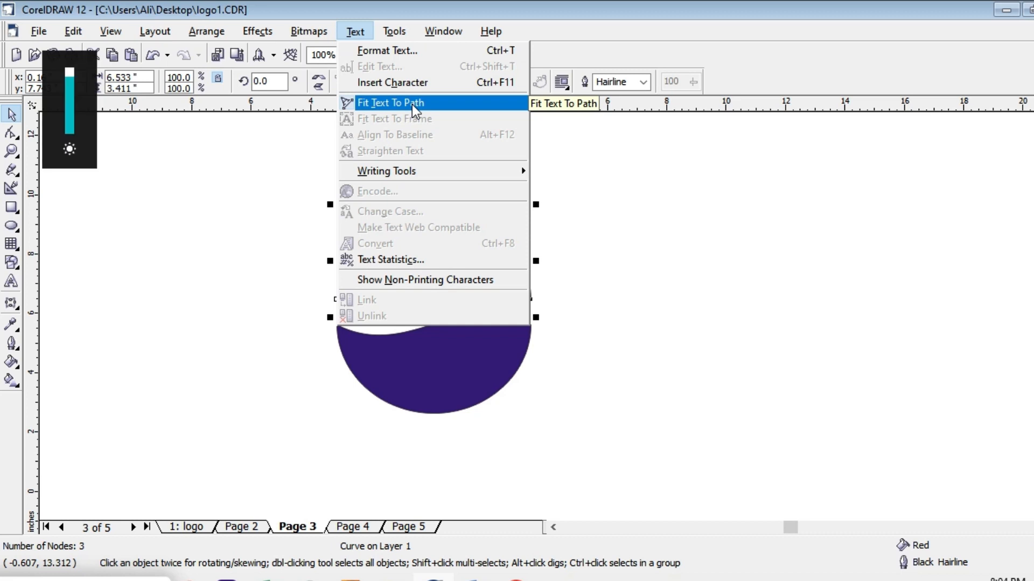
pyautogui.click(412, 105)
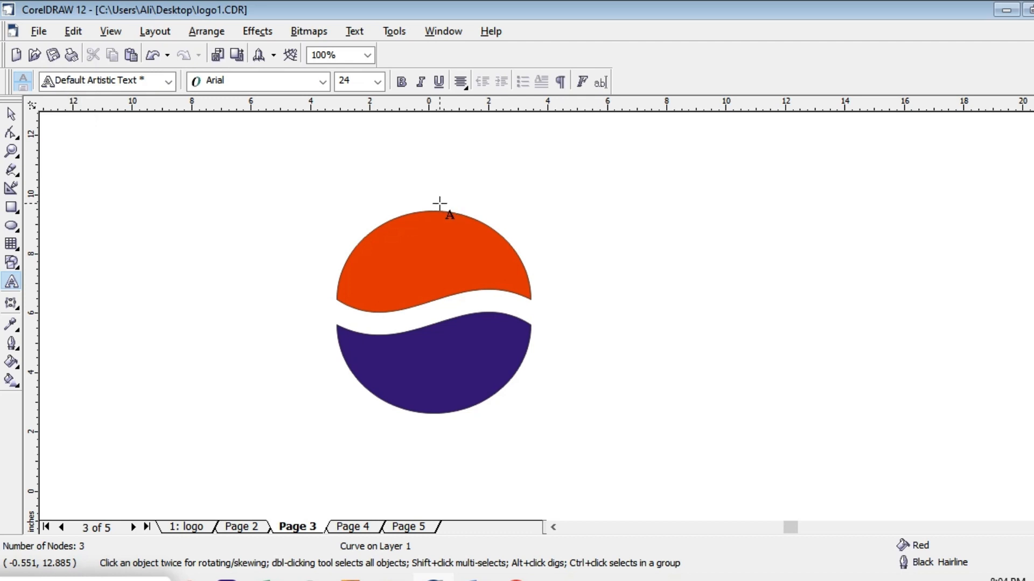
pyautogui.click(45, 580)
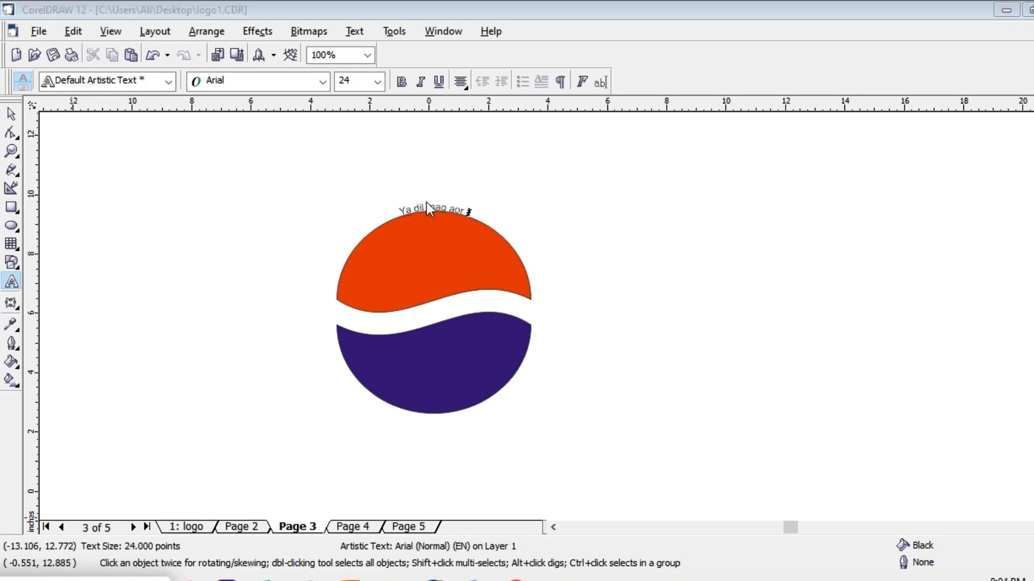
# Enlarge the curved text above the red half to about 71 points
pyautogui.click(426, 207)
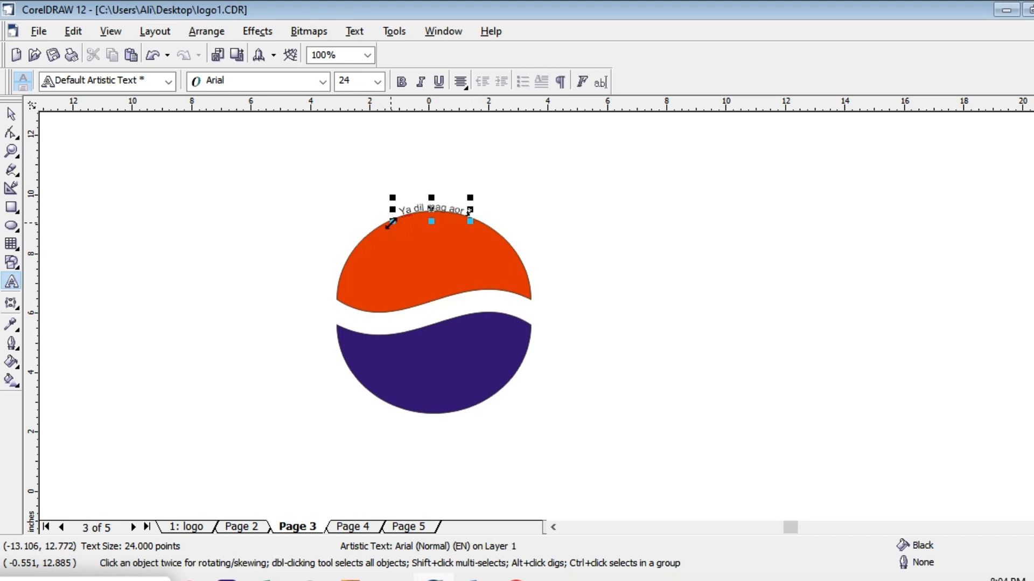
pyautogui.moveTo(390, 225); pyautogui.dragTo(323, 296)
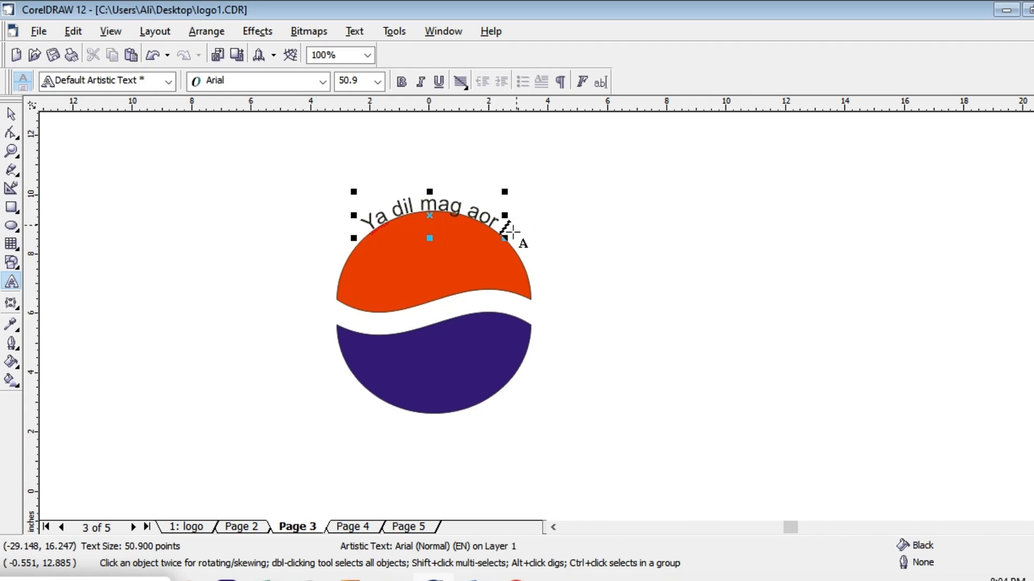
pyautogui.moveTo(510, 231); pyautogui.dragTo(563, 292)
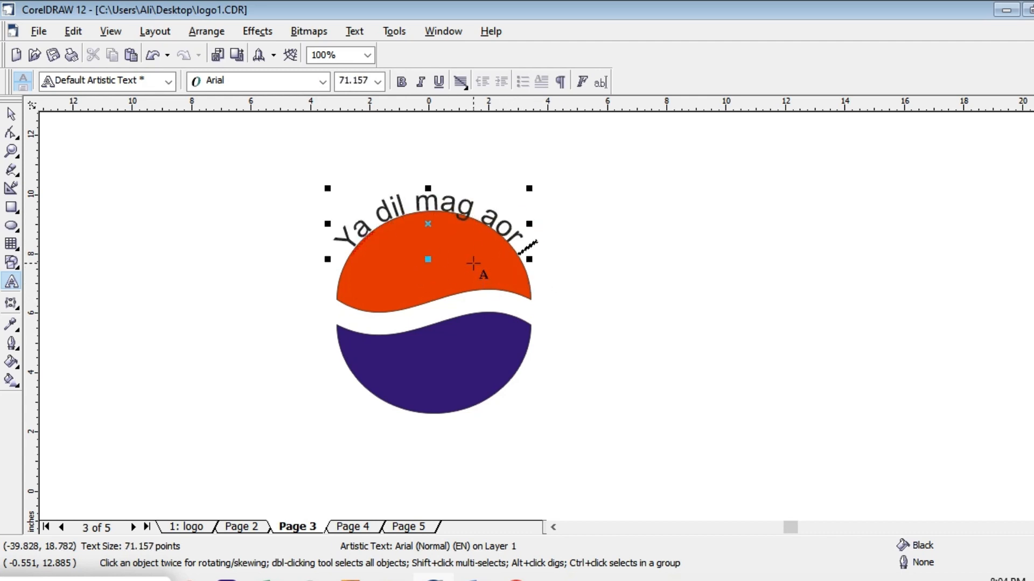
# Try to set the size of the curved "Ya dil mag aor" text to 7 points
pyautogui.click(501, 254)
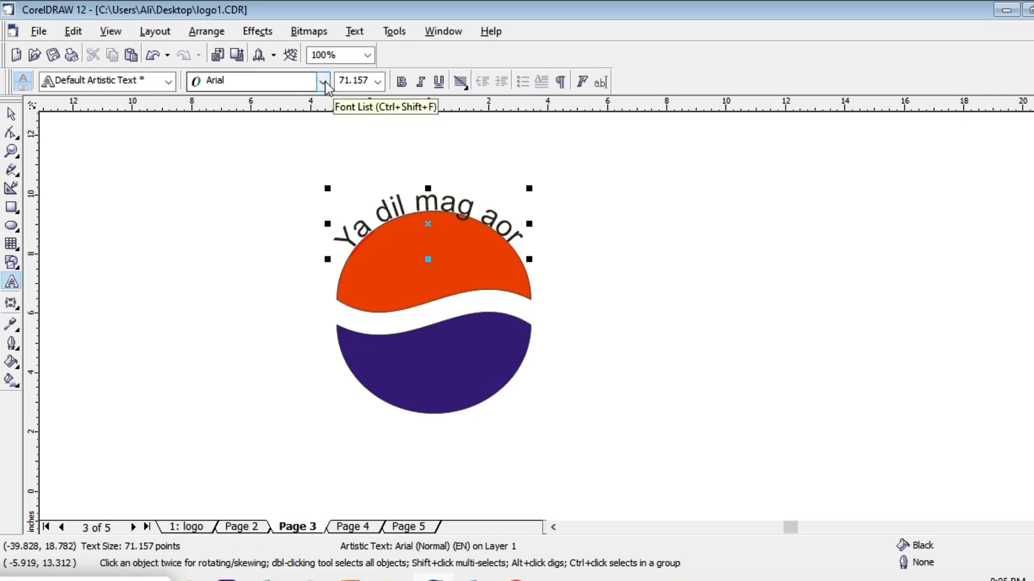
pyautogui.click(378, 82)
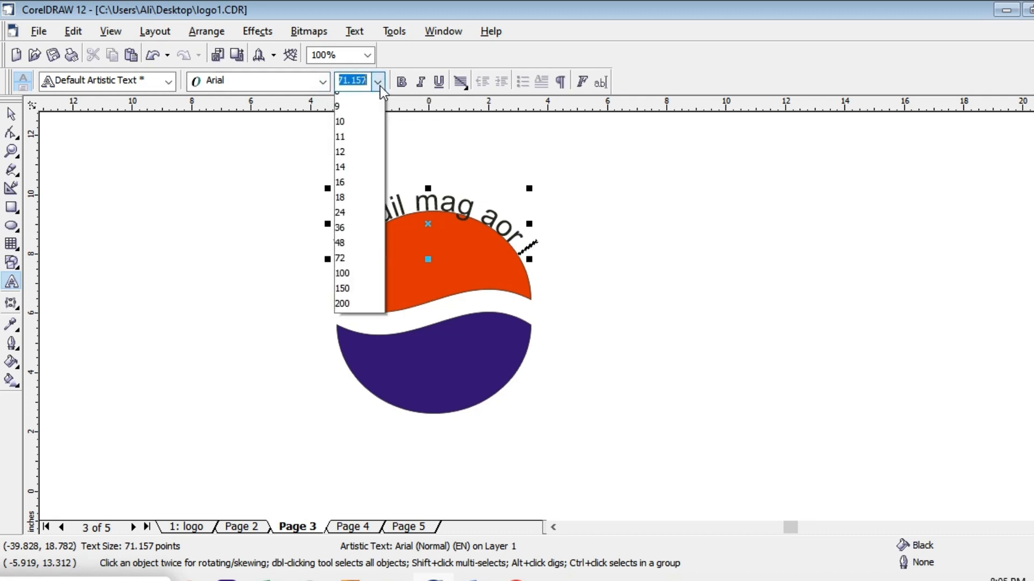
pyautogui.click(379, 84)
pyautogui.click(379, 84)
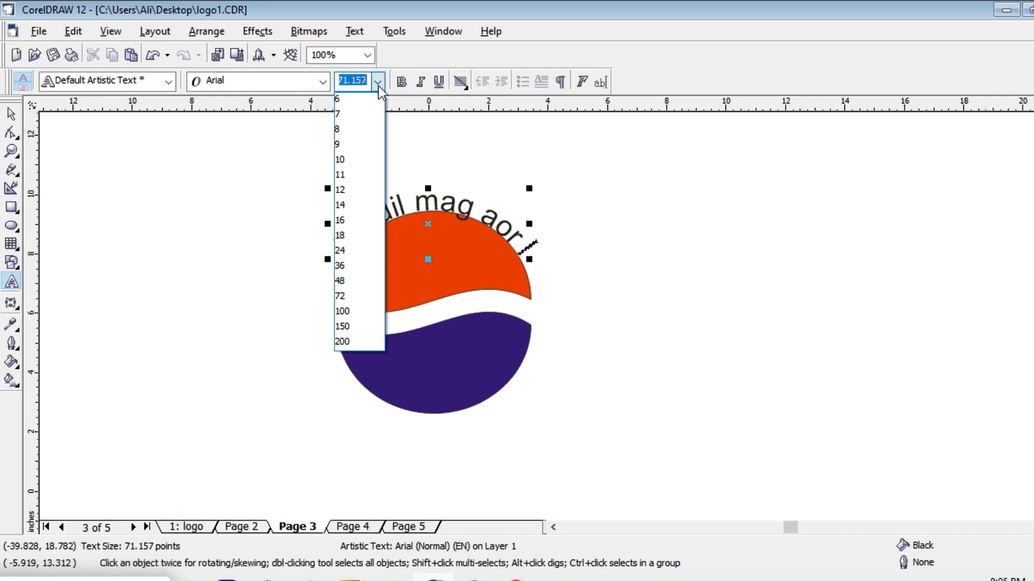
pyautogui.click(350, 116)
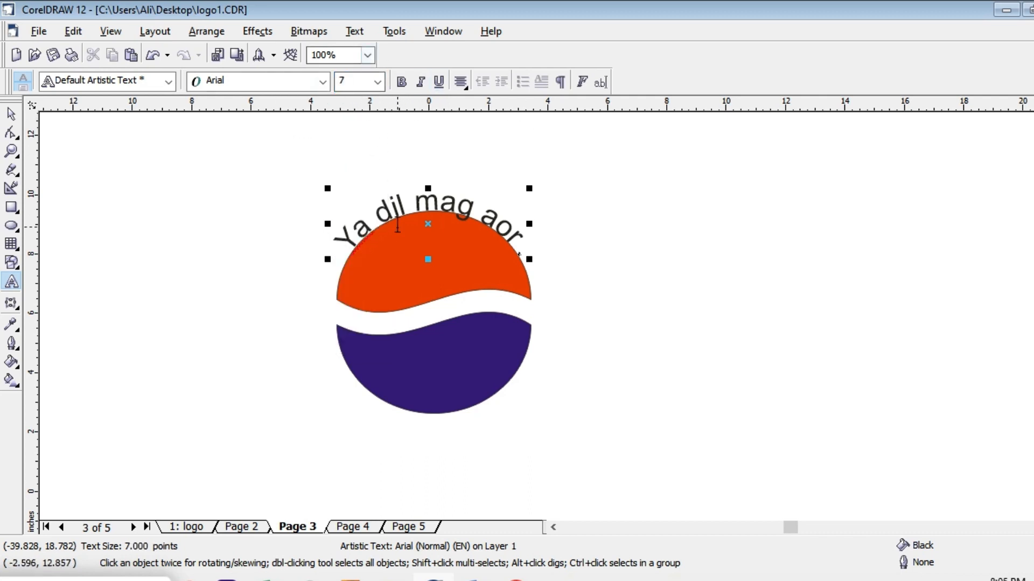
# Try to set the size of the curved "Ya dil mag aor" text to 14 points, keeping the Arial font
pyautogui.click(417, 204)
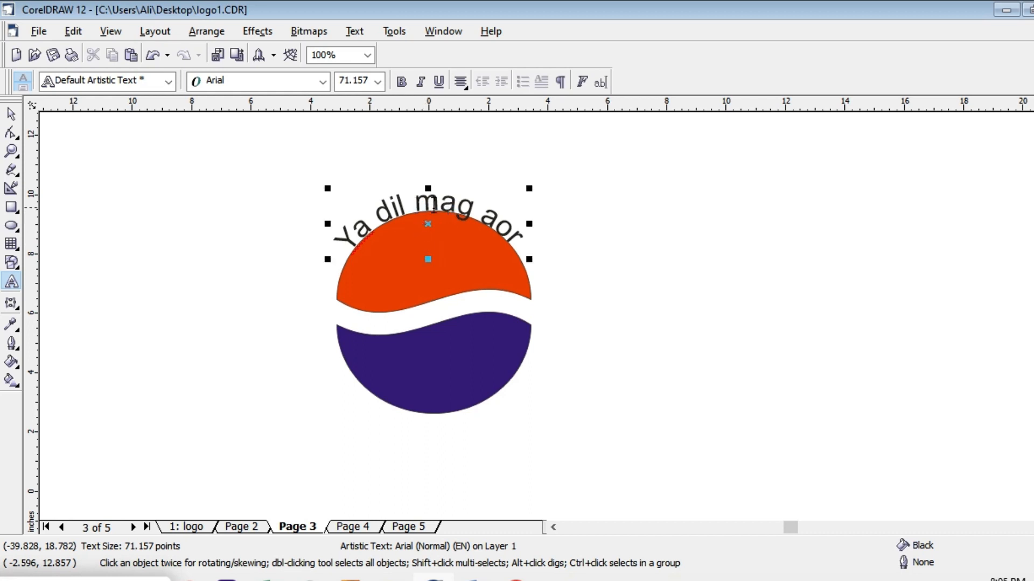
pyautogui.click(442, 205)
pyautogui.click(353, 81)
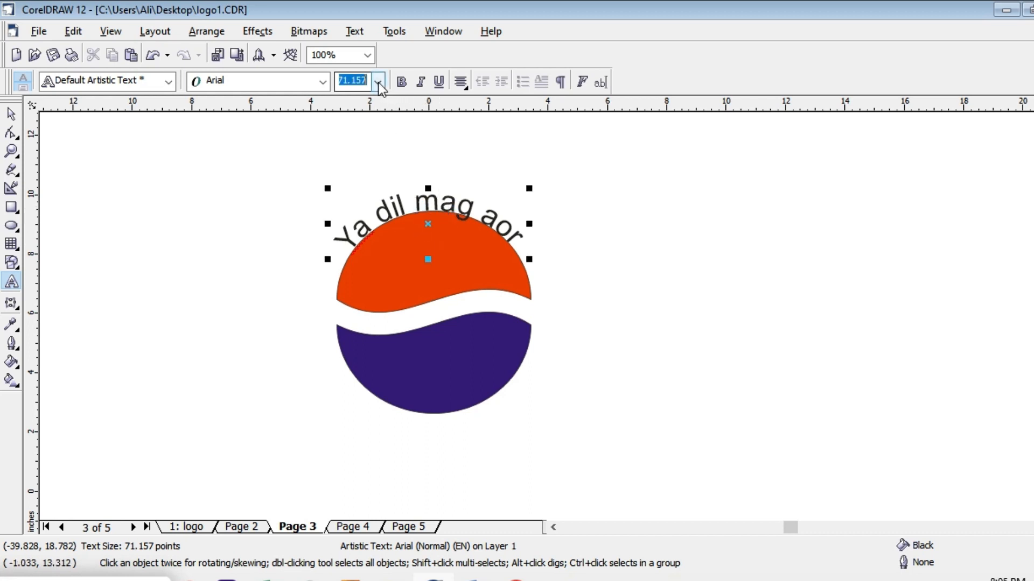
pyautogui.click(377, 82)
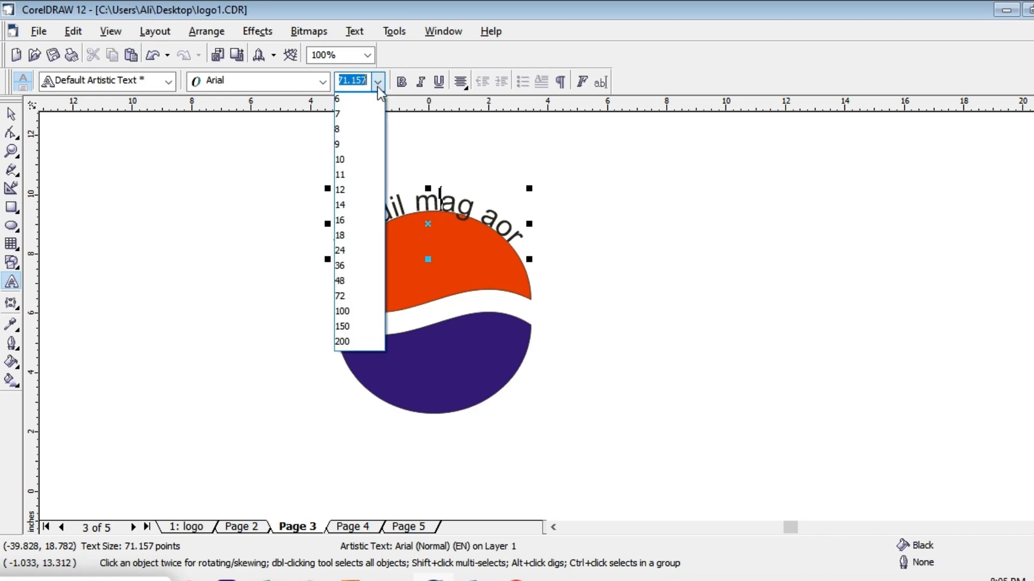
pyautogui.click(345, 204)
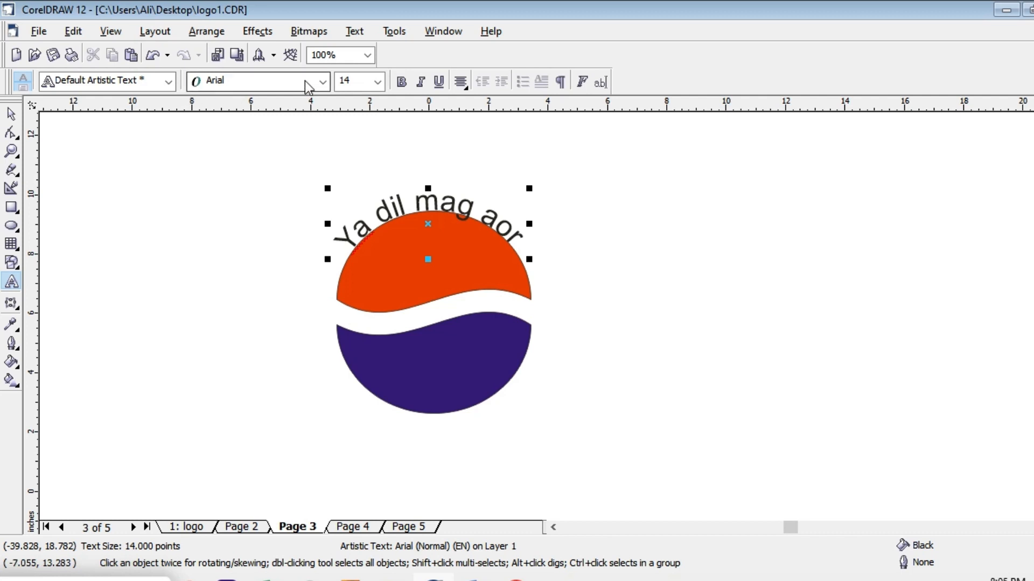
pyautogui.click(323, 83)
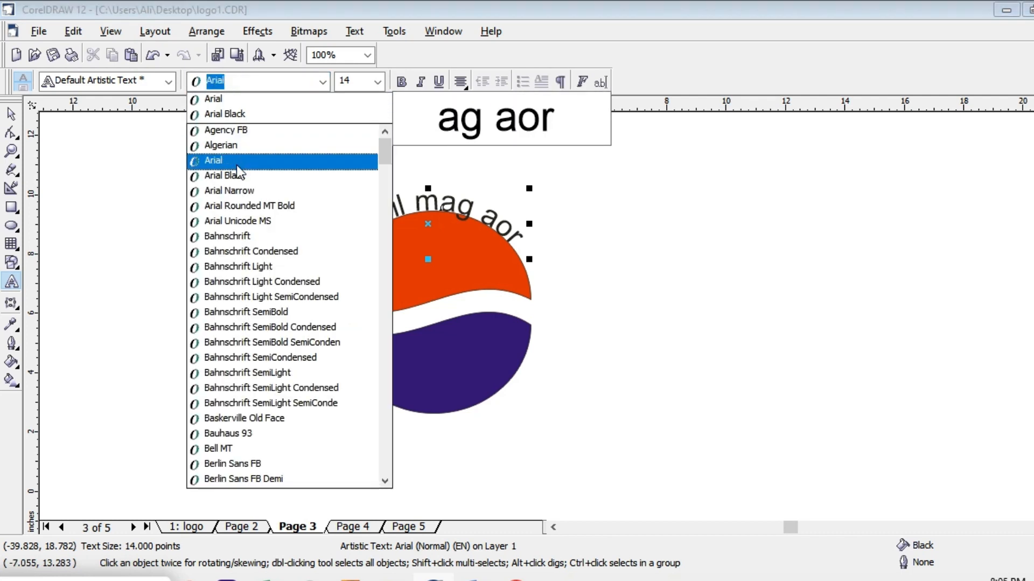
pyautogui.click(143, 173)
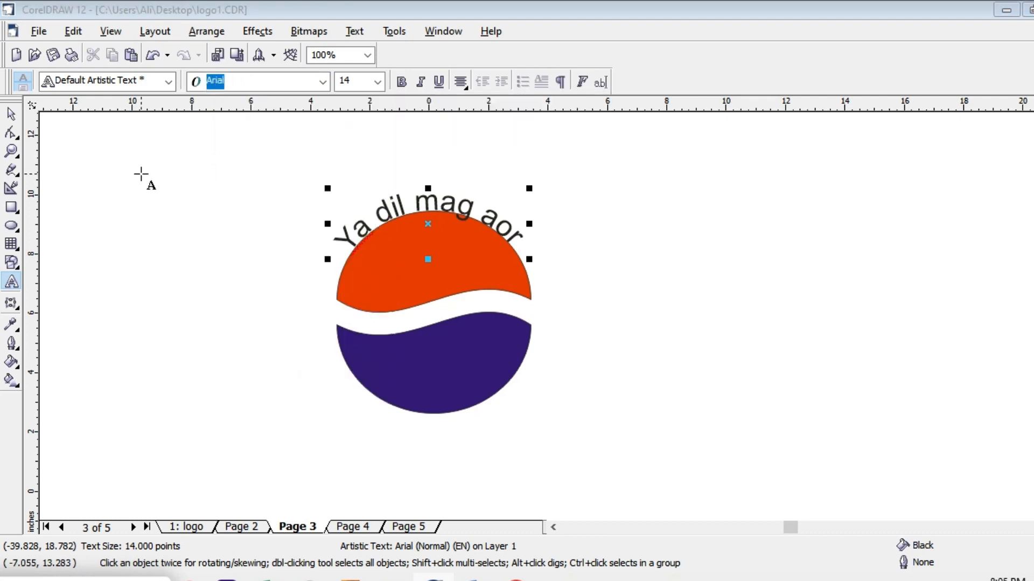
# Add the artistic text "PEPSI" at about 125 points and place it beside the circle at about x 4.3 and y 2.0 inches
pyautogui.click(141, 171)
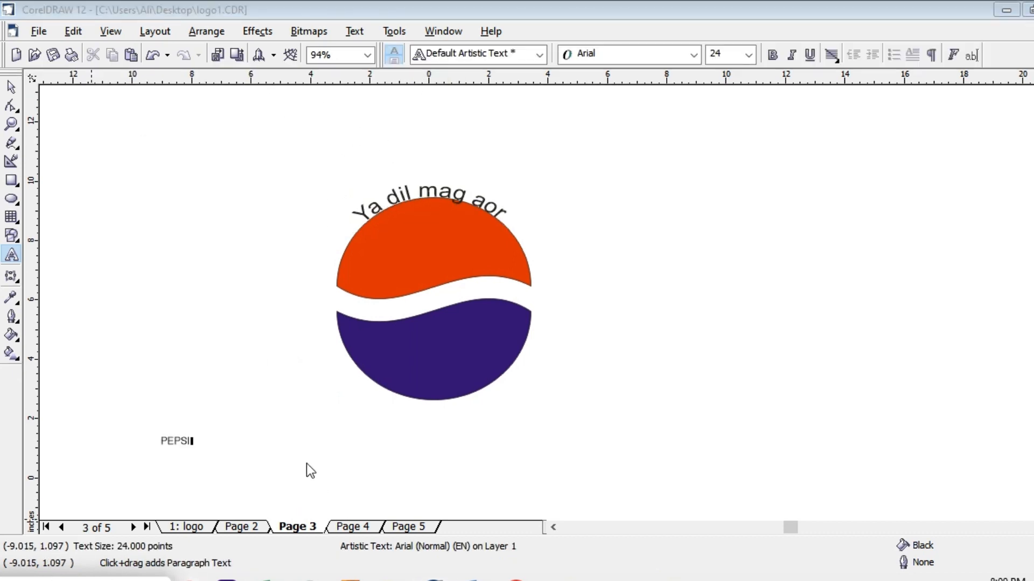
pyautogui.click(185, 445)
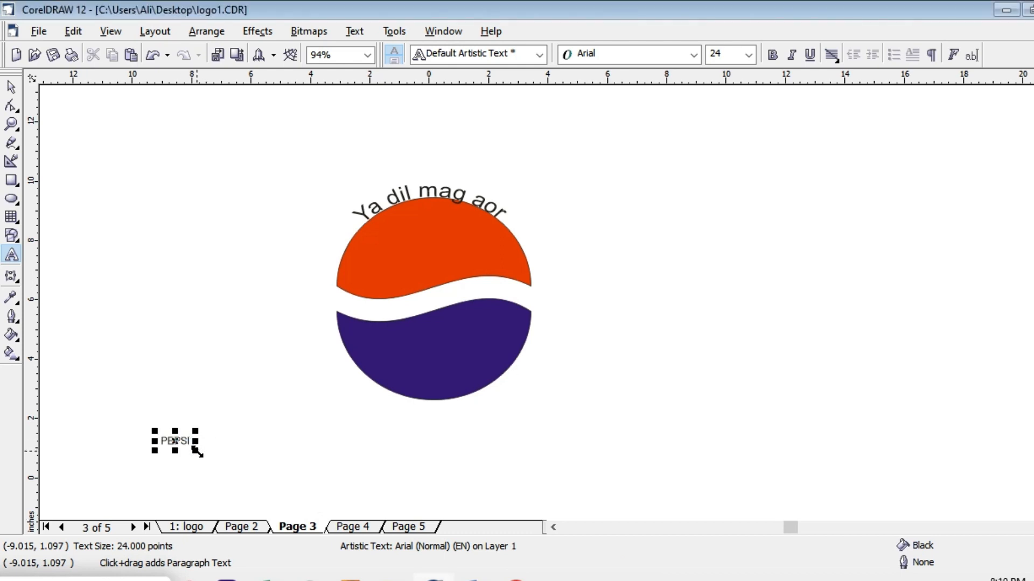
pyautogui.moveTo(197, 454); pyautogui.dragTo(315, 483)
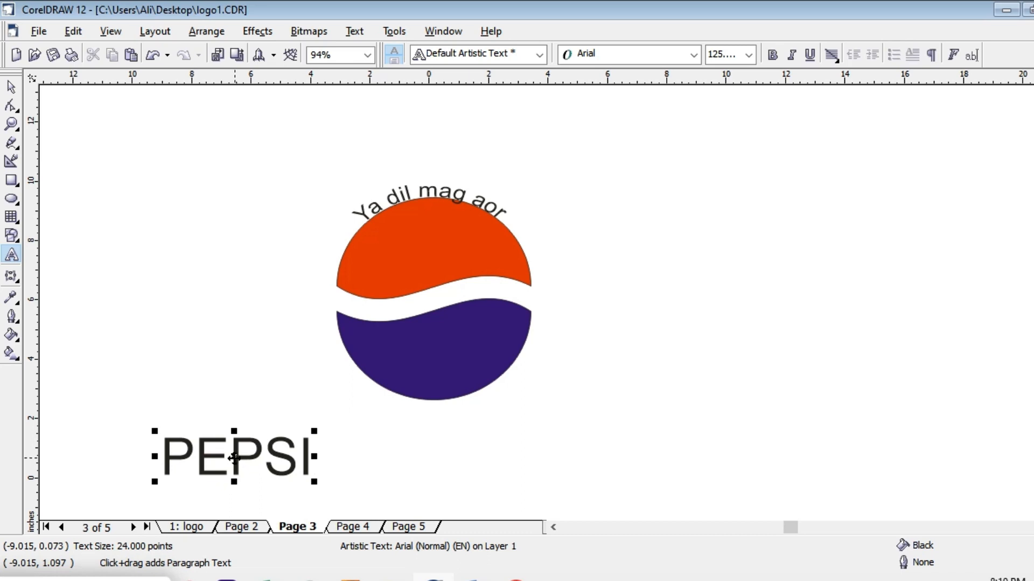
pyautogui.moveTo(234, 458); pyautogui.dragTo(628, 400)
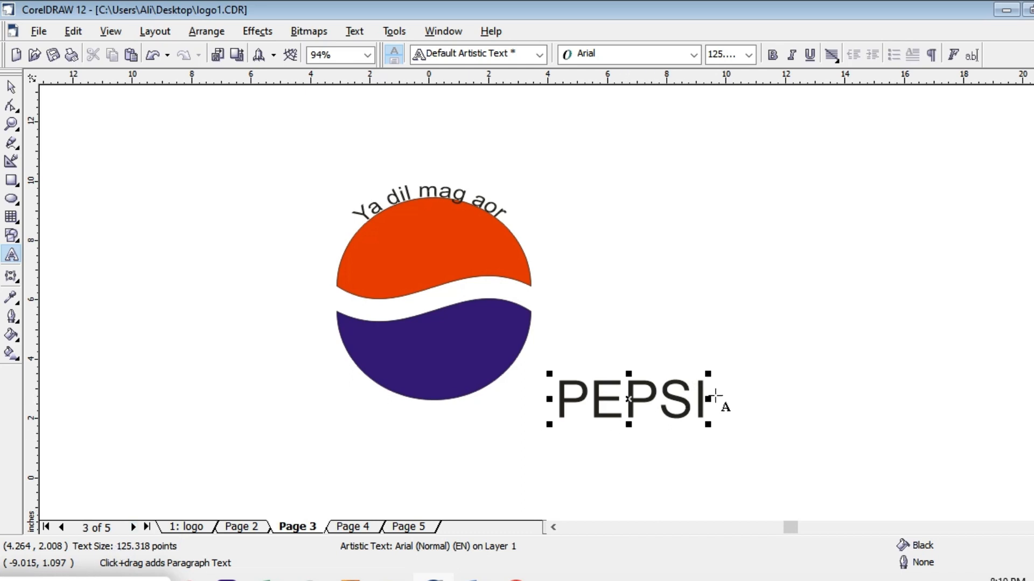
# Apply the Arial Black font to the first four letters of PEPSI
pyautogui.moveTo(696, 398); pyautogui.dragTo(560, 403)
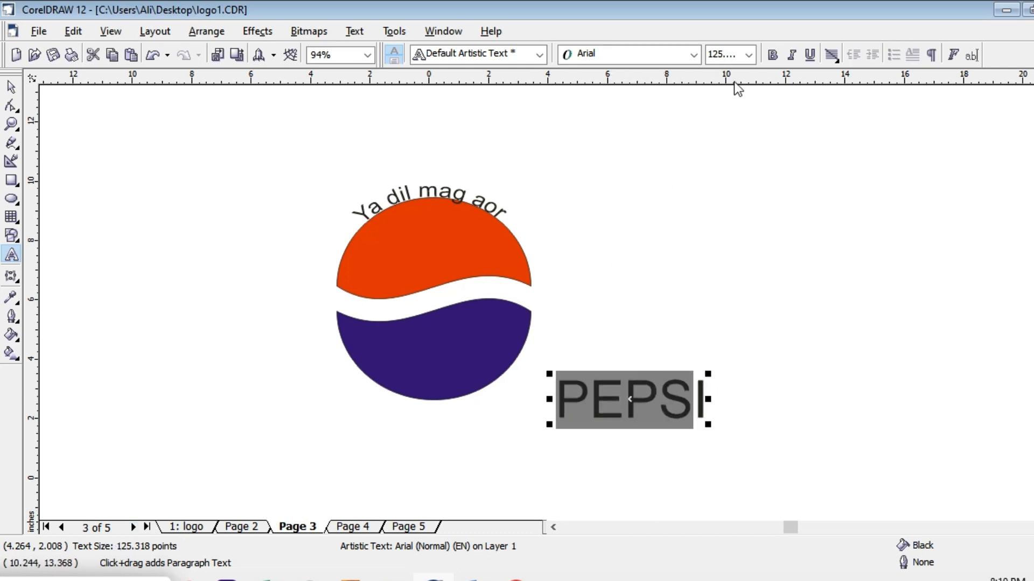
pyautogui.click(694, 54)
pyautogui.click(635, 87)
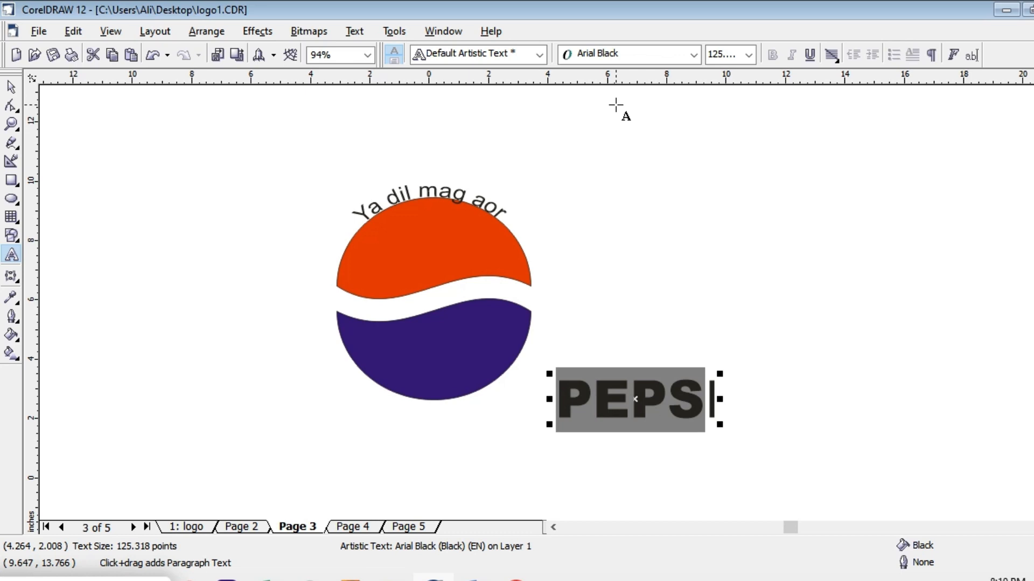
# Try to apply Arial Black to the whole word PEPSI, including the final I
pyautogui.moveTo(718, 405); pyautogui.dragTo(566, 397)
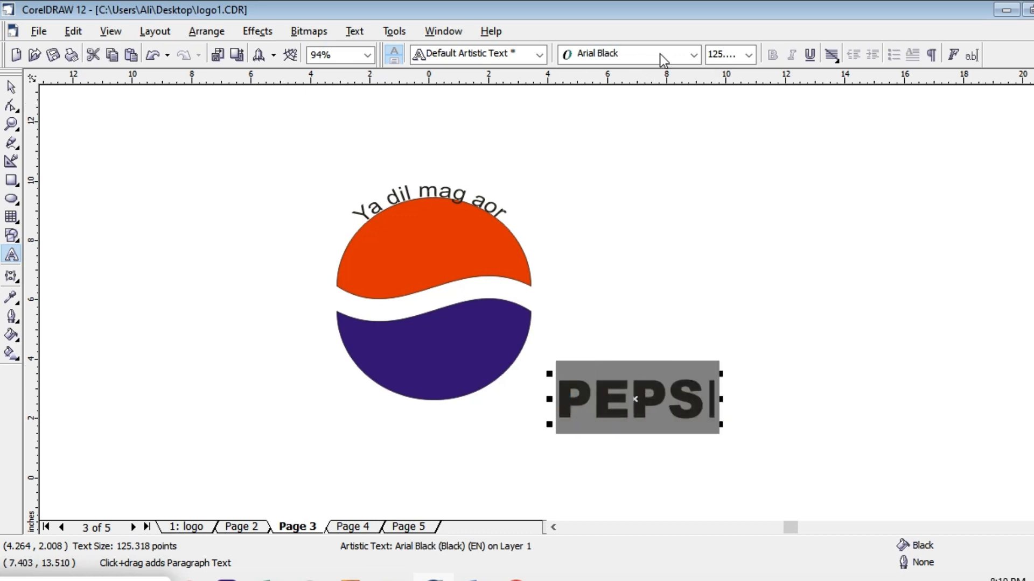
pyautogui.click(693, 55)
pyautogui.click(644, 120)
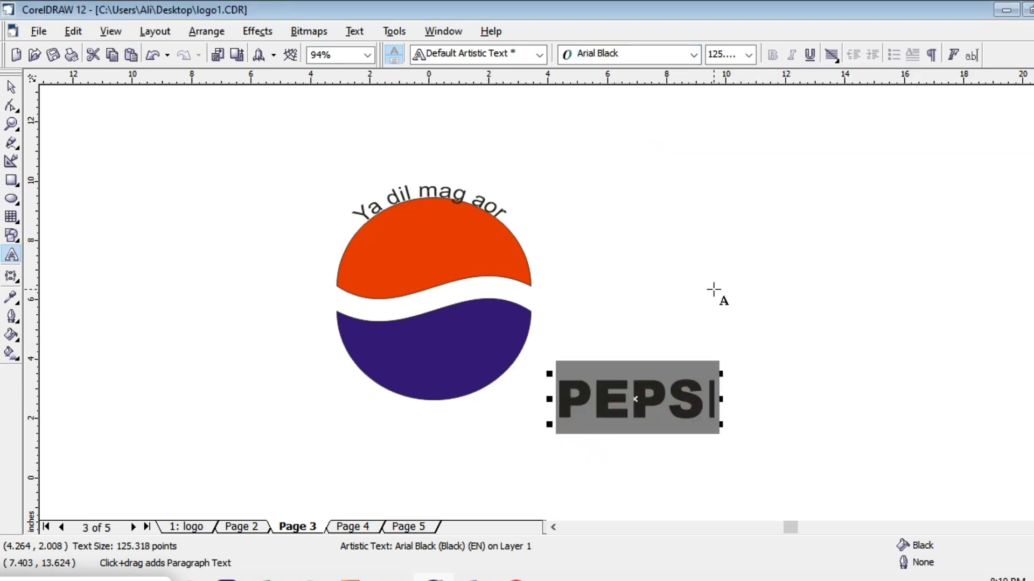
pyautogui.click(748, 364)
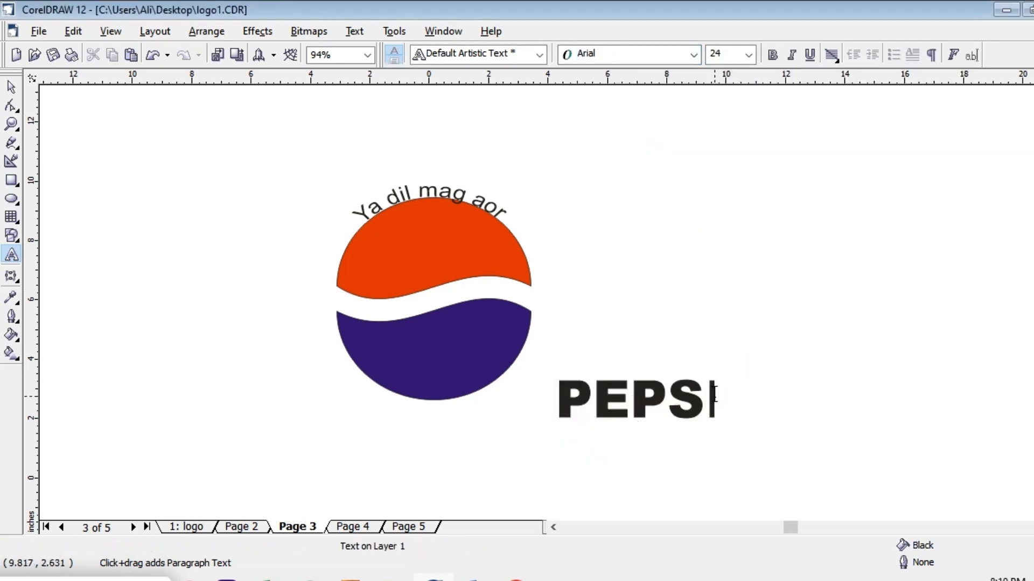
pyautogui.moveTo(714, 395); pyautogui.dragTo(557, 398)
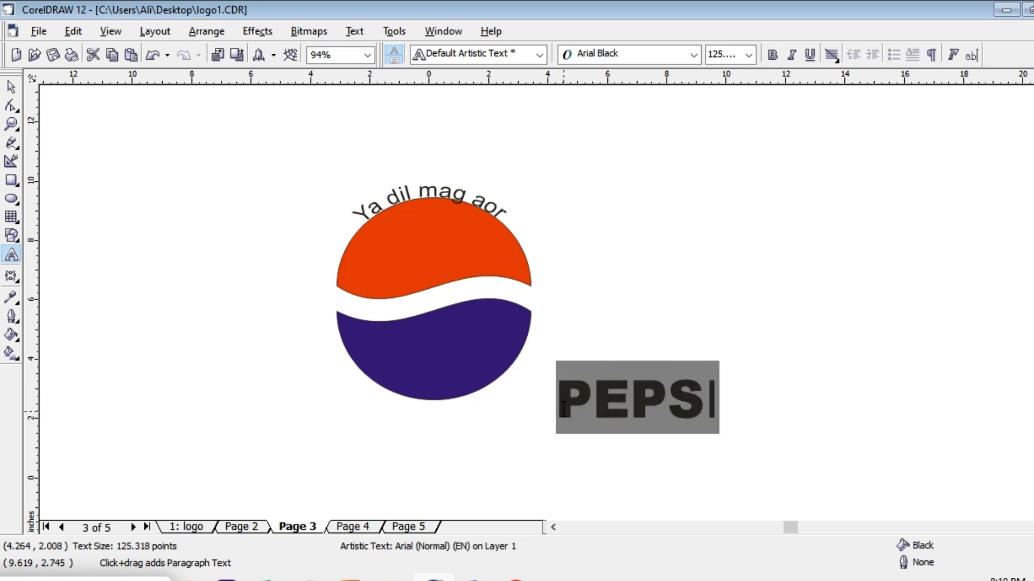
pyautogui.click(676, 56)
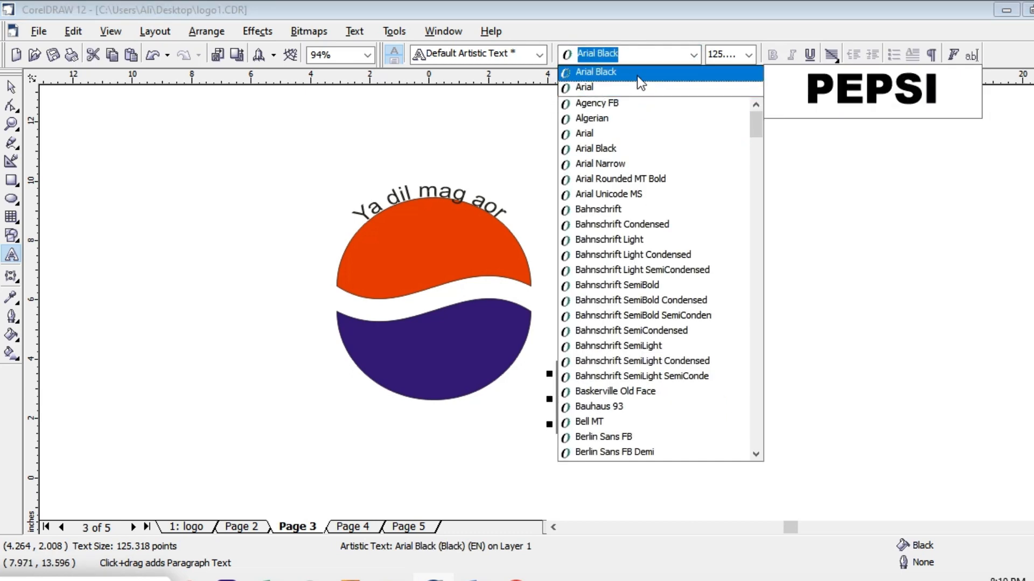
pyautogui.click(638, 76)
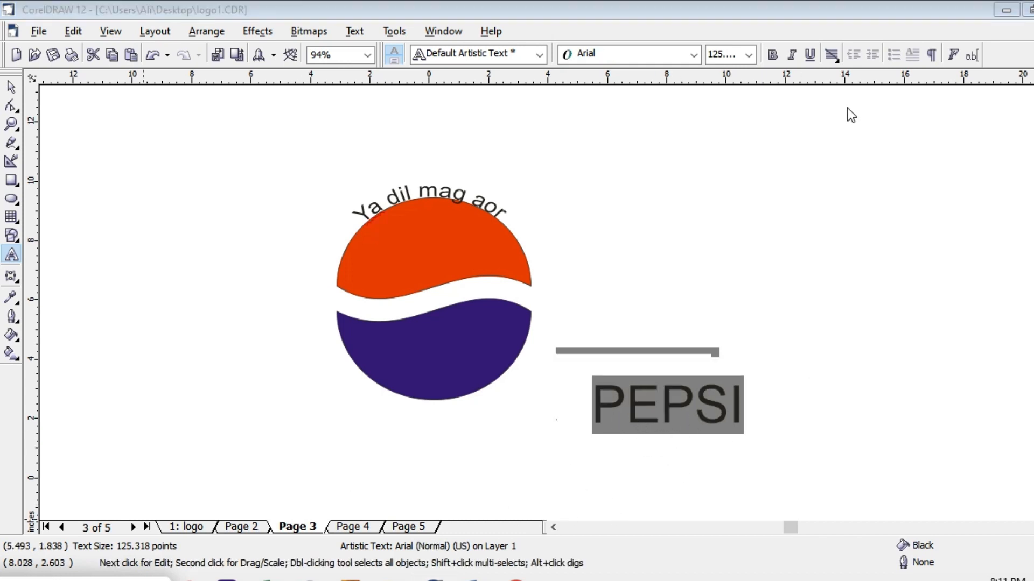
# Set the font of the PEPSI text beside the circle to Arial Black and deselect it
pyautogui.click(693, 54)
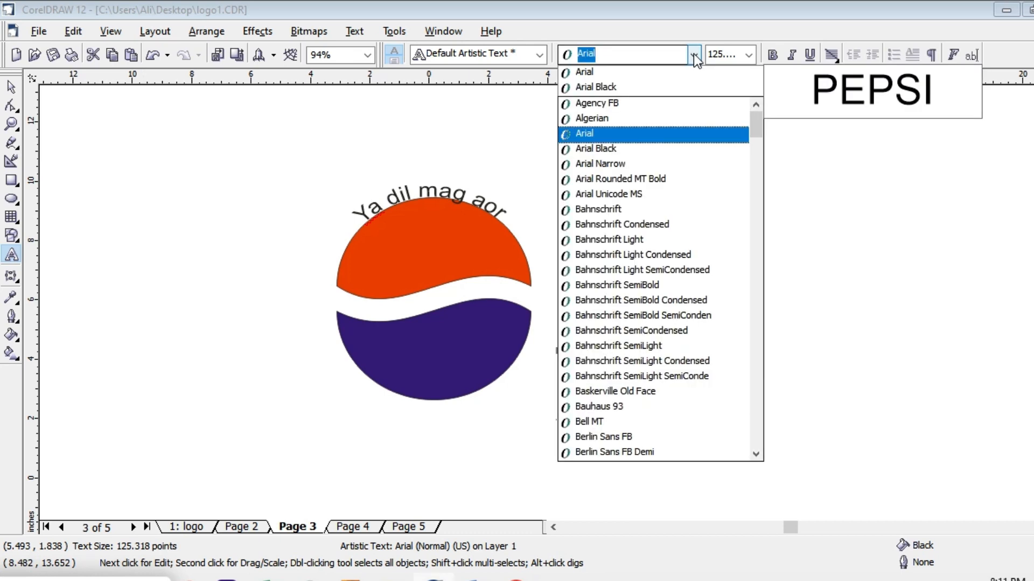
pyautogui.click(646, 97)
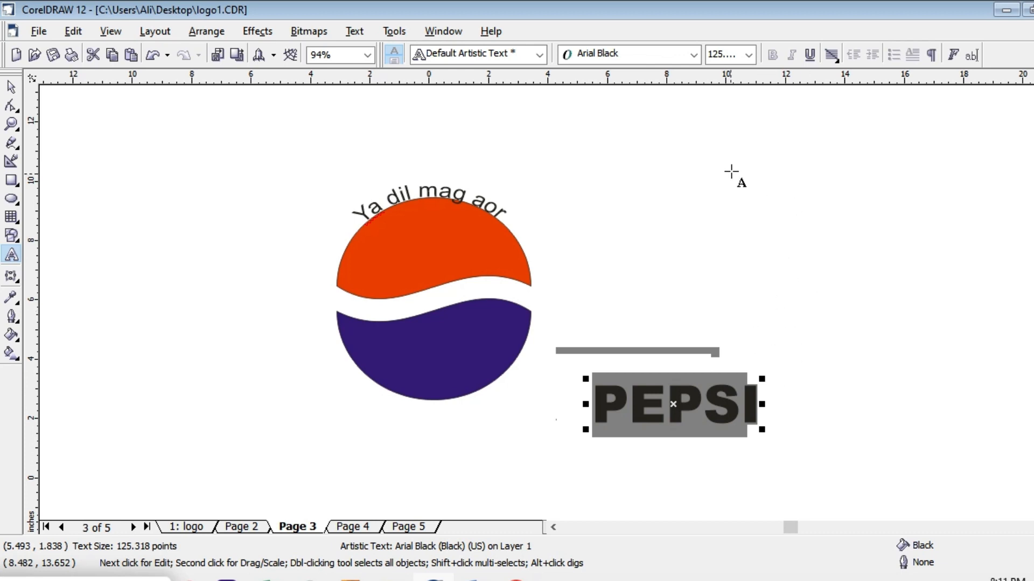
pyautogui.click(804, 336)
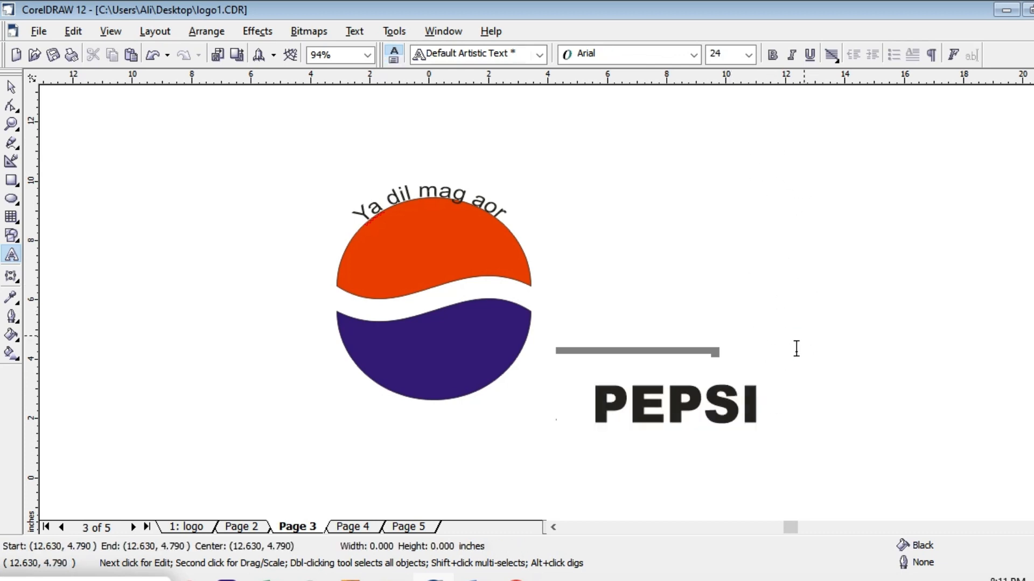
pyautogui.doubleClick(702, 404)
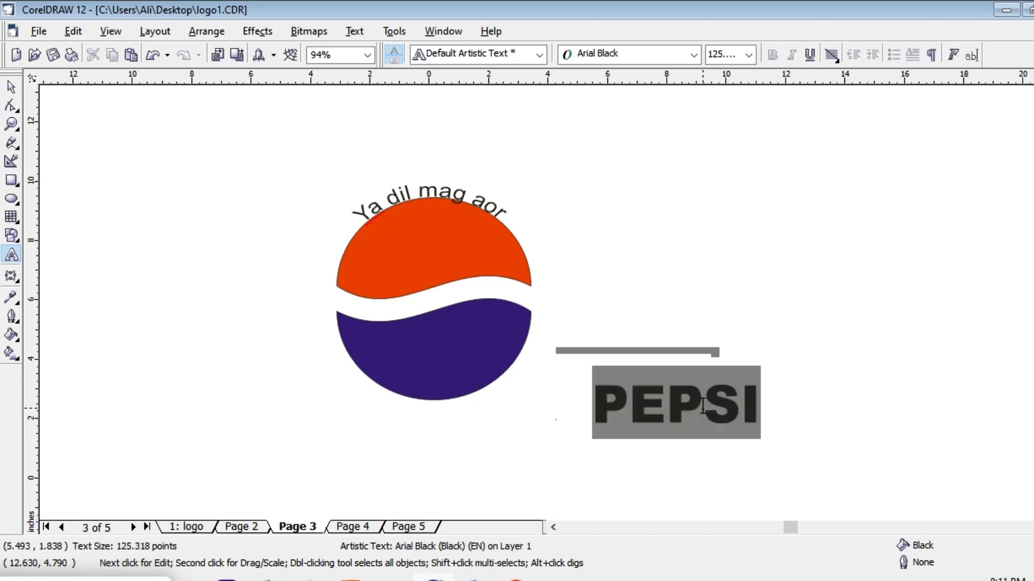
pyautogui.click(798, 371)
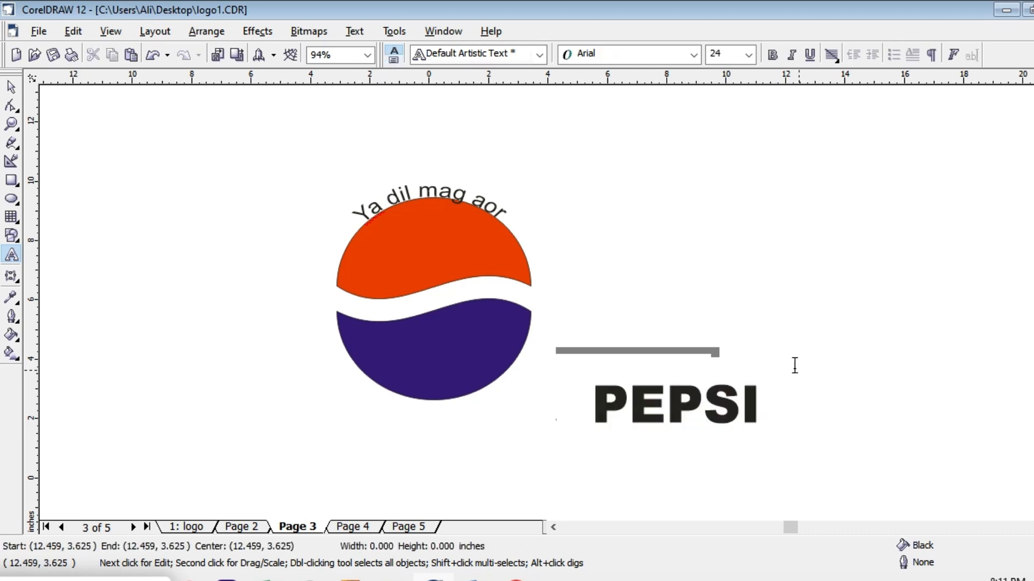
pyautogui.click(11, 89)
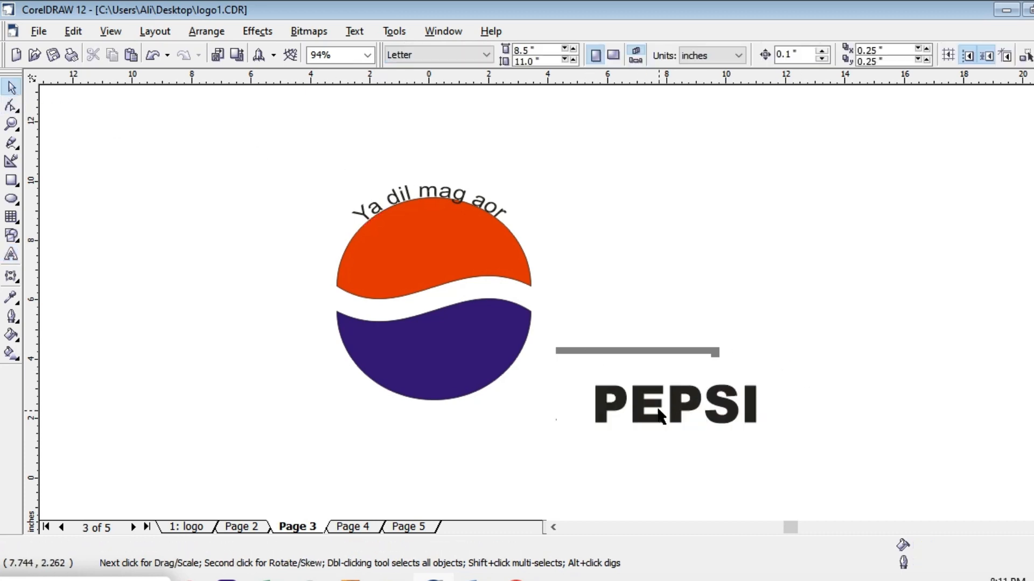
pyautogui.click(673, 397)
pyautogui.click(673, 398)
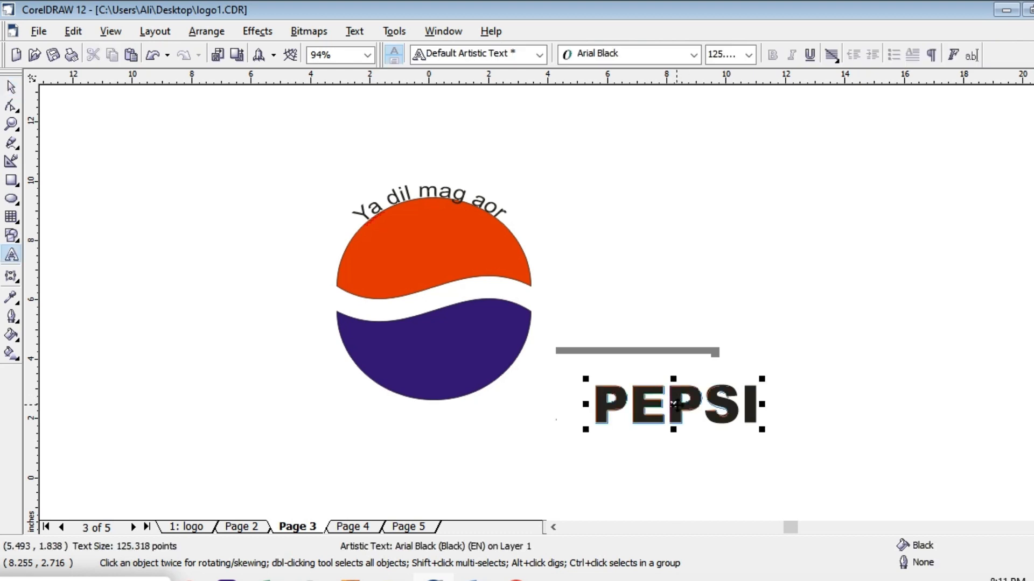
pyautogui.doubleClick(674, 403)
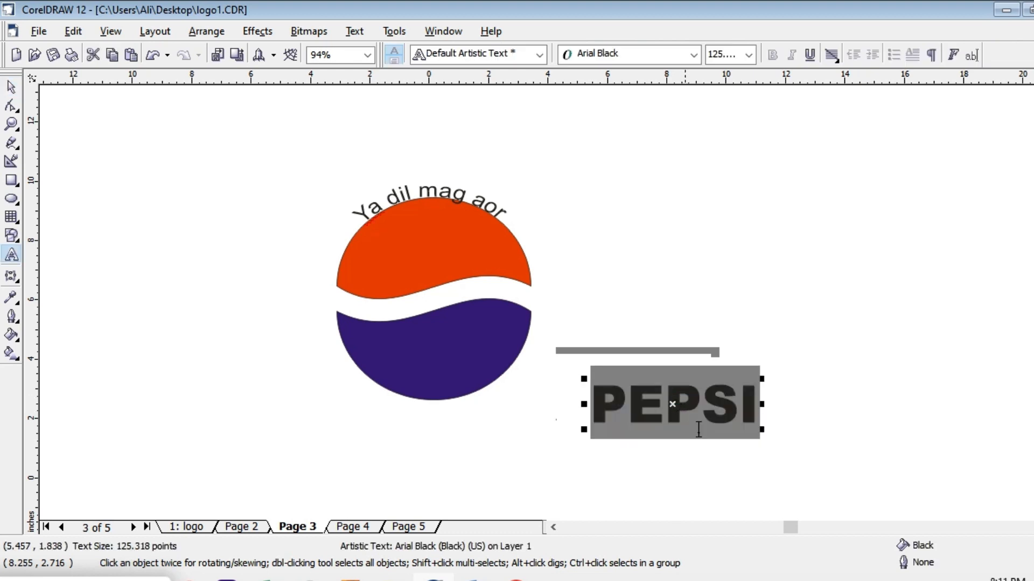
pyautogui.click(553, 408)
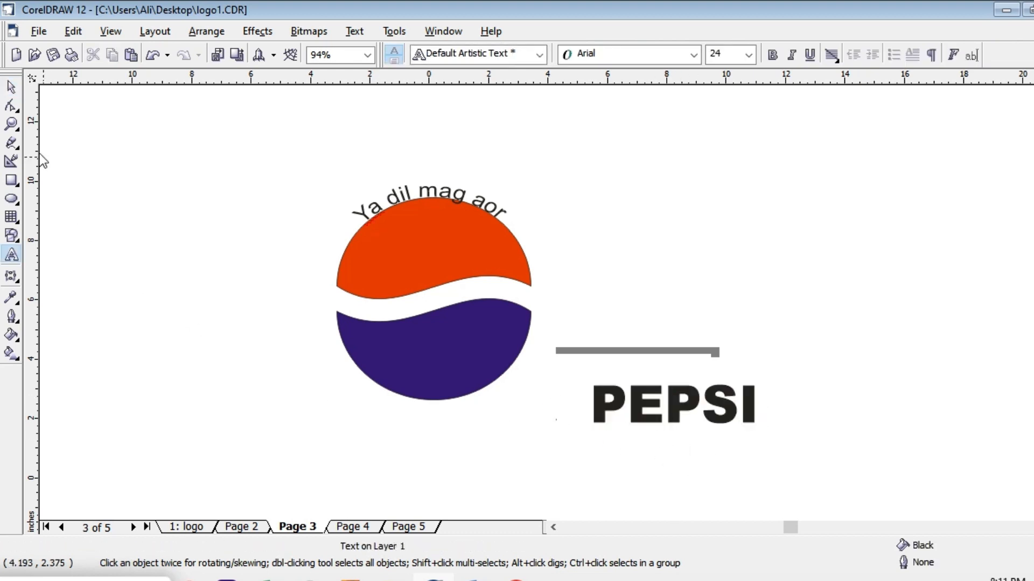
pyautogui.click(11, 87)
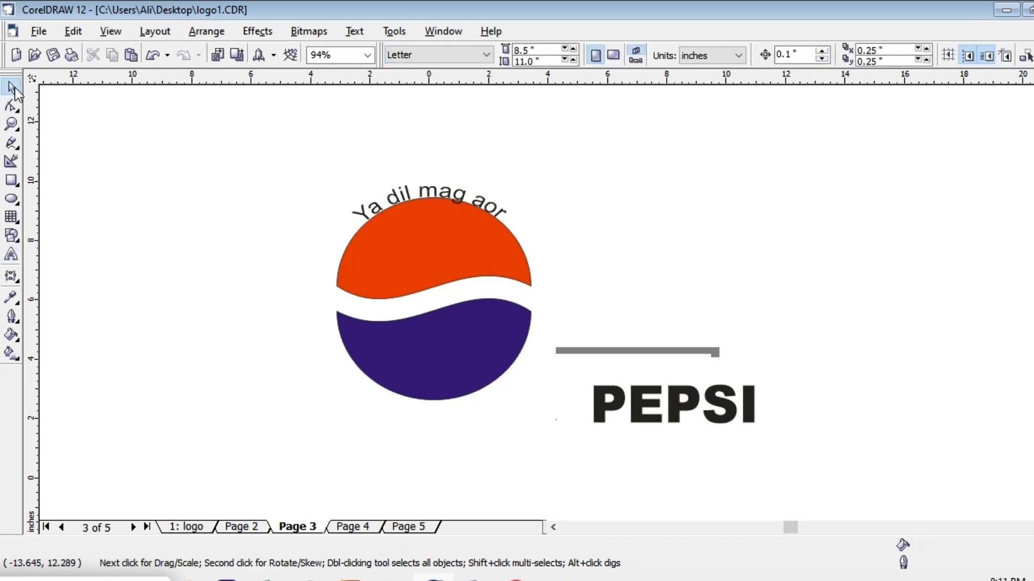
pyautogui.click(681, 398)
pyautogui.doubleClick(676, 391)
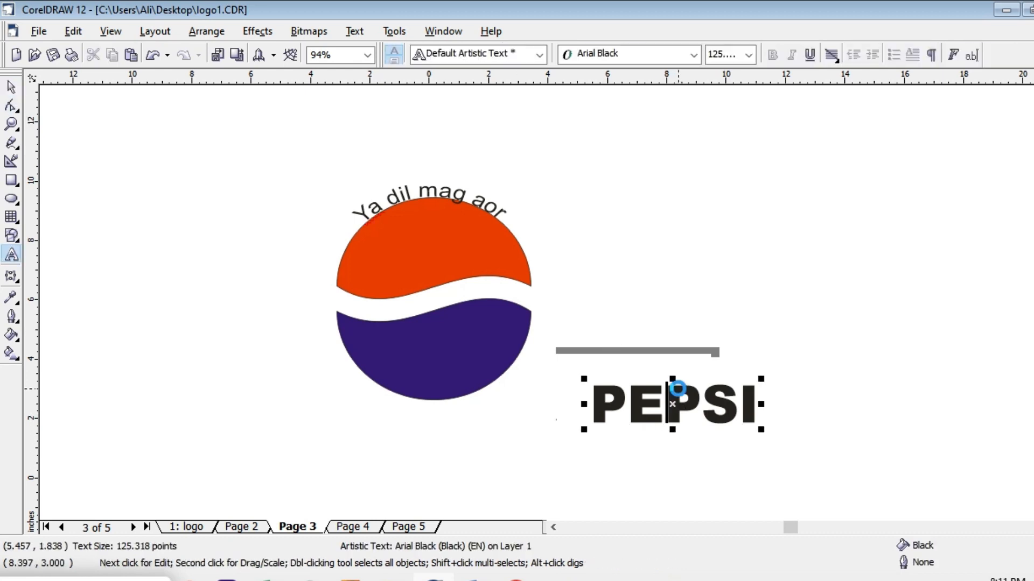
pyautogui.doubleClick(677, 388)
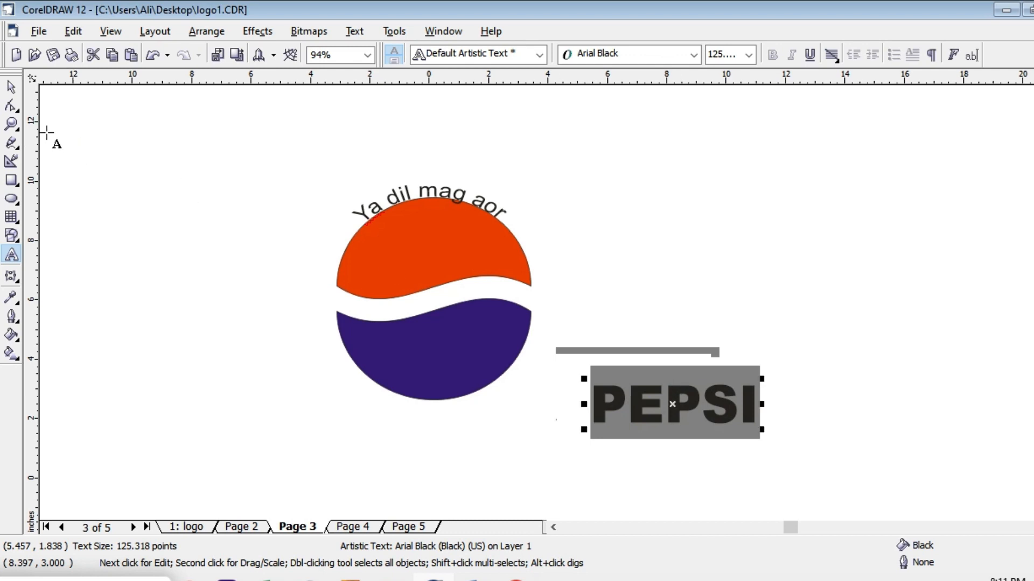
# Skew the PEPSI text beside the circle horizontally into a slight rightward italic slant
pyautogui.click(11, 87)
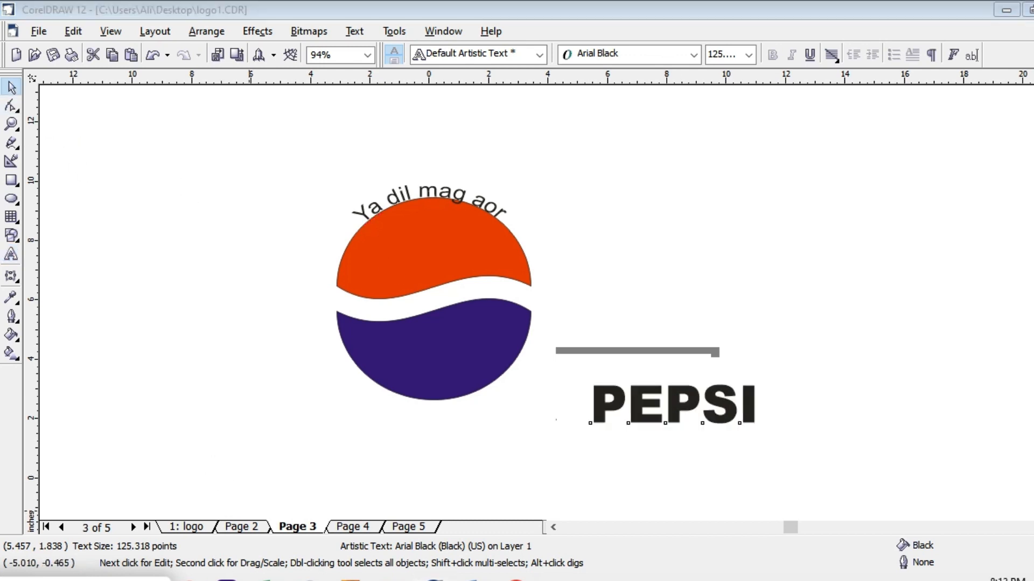
pyautogui.click(670, 409)
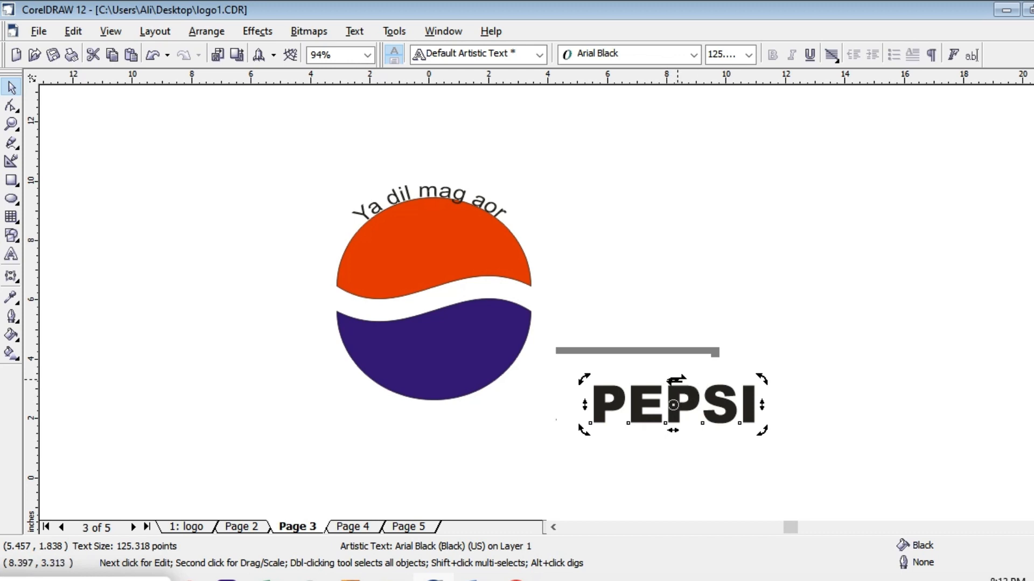
pyautogui.moveTo(676, 380); pyautogui.dragTo(685, 379)
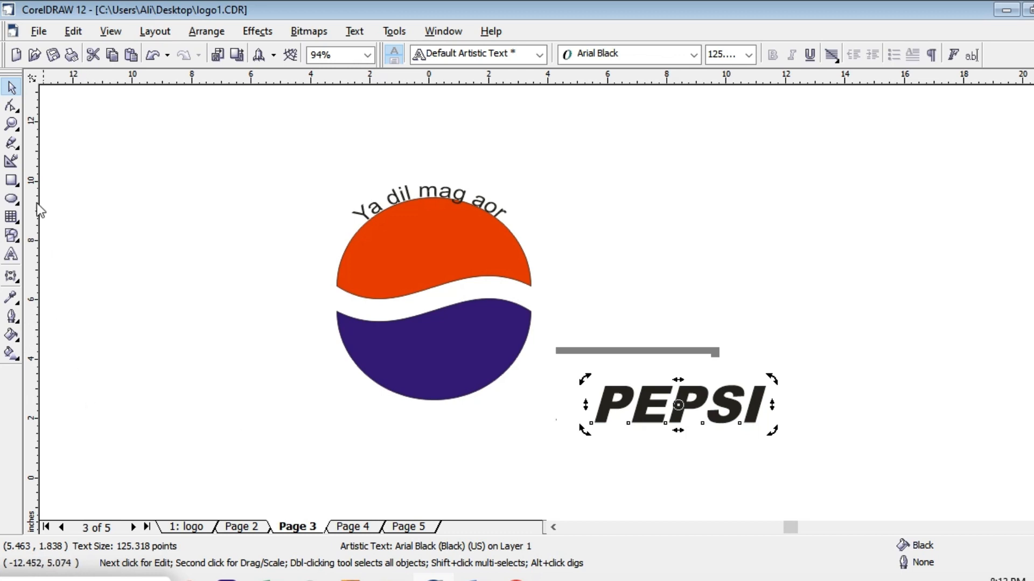
pyautogui.click(11, 86)
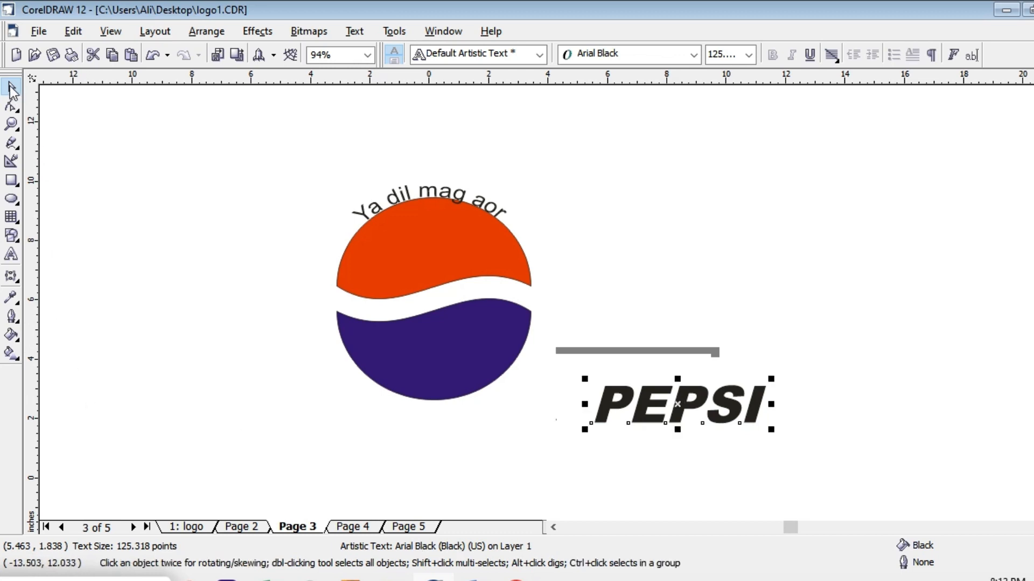
# Duplicate the slanted PEPSI text in place and fill the copy with white
pyautogui.click(698, 419)
pyautogui.click(723, 410)
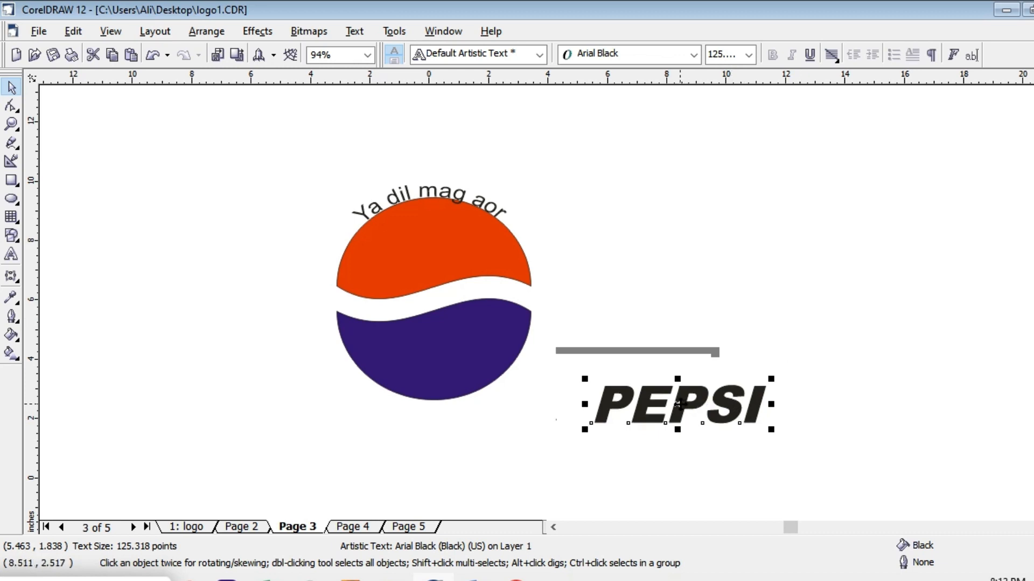
pyautogui.moveTo(677, 405)
pyautogui.mouseDown()
pyautogui.moveTo(680, 419)
pyautogui.moveTo(677, 405)
pyautogui.mouseUp()
pyautogui.click(1033, 260)
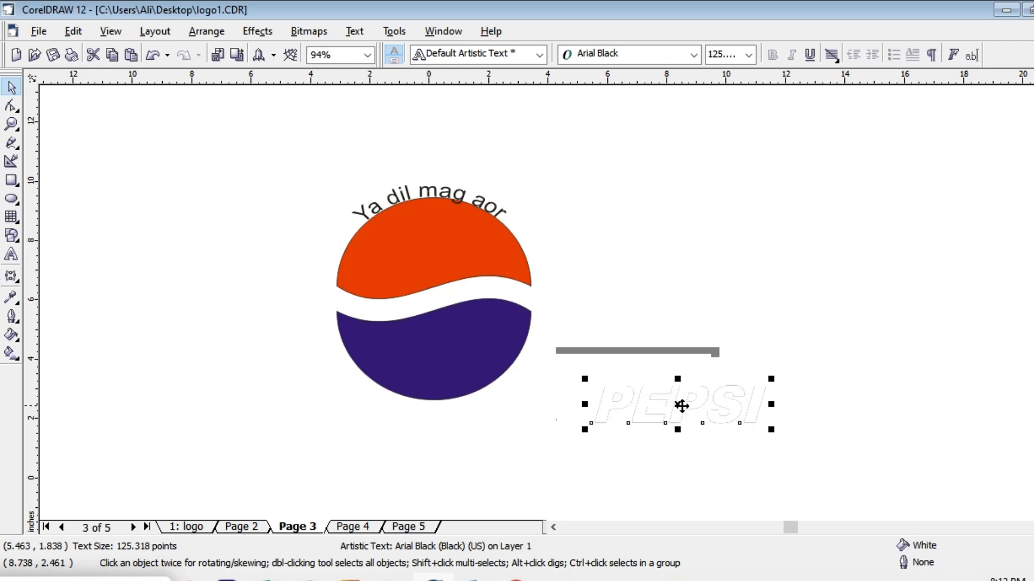
# Offset the white PEPSI copy 0.1 inch below the black text and give it a black hairline outline
pyautogui.moveTo(678, 403)
pyautogui.mouseDown()
pyautogui.moveTo(688, 422)
pyautogui.moveTo(679, 409)
pyautogui.mouseUp()
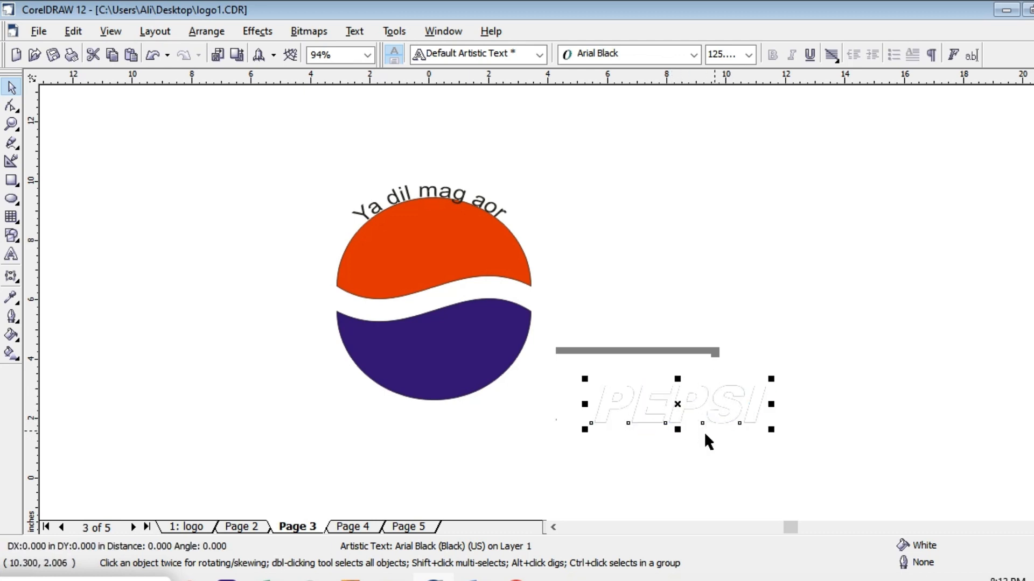
pyautogui.moveTo(677, 402); pyautogui.dragTo(436, 347)
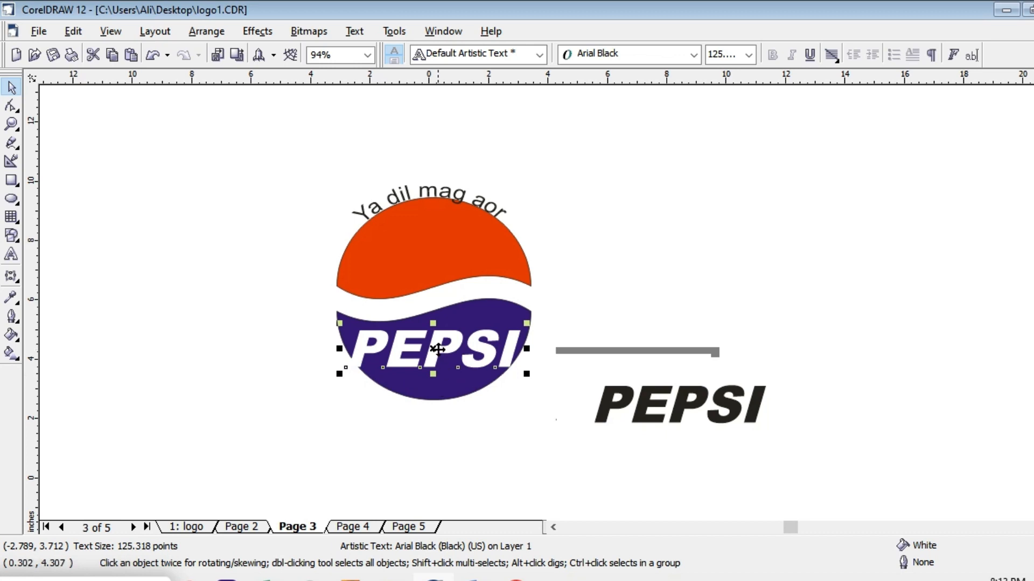
pyautogui.moveTo(436, 348); pyautogui.dragTo(676, 412)
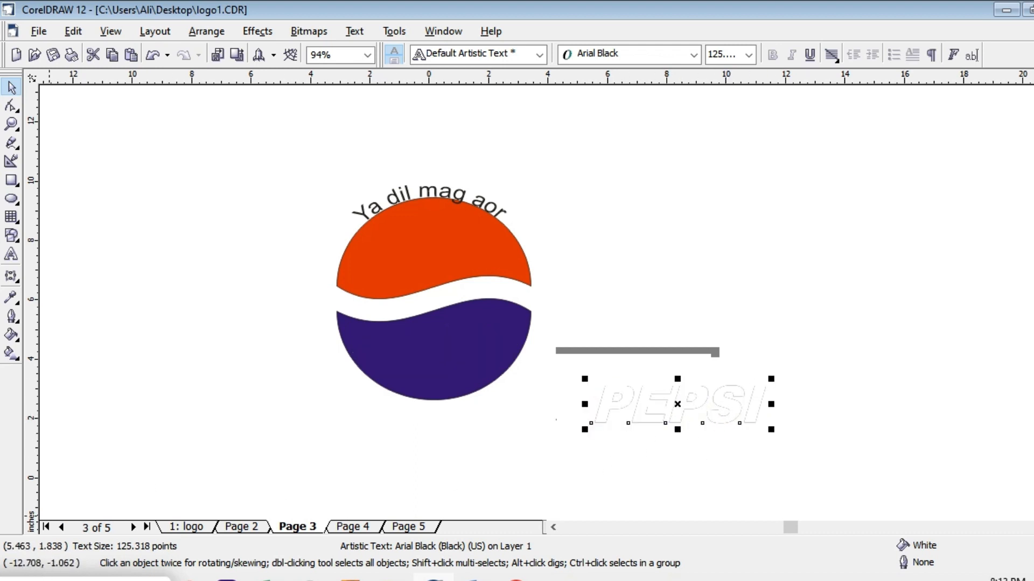
pyautogui.press('Down')
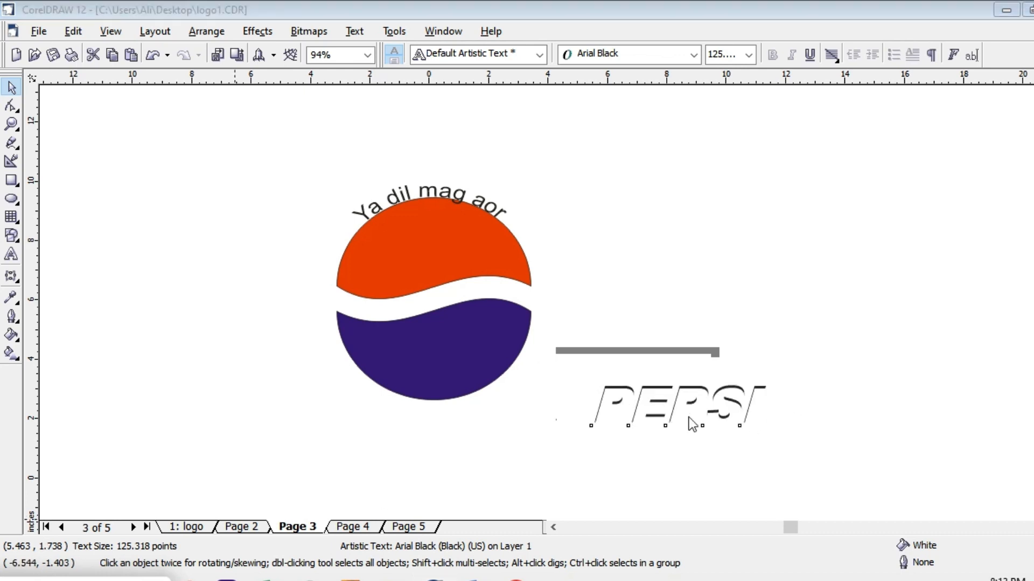
pyautogui.click(644, 405)
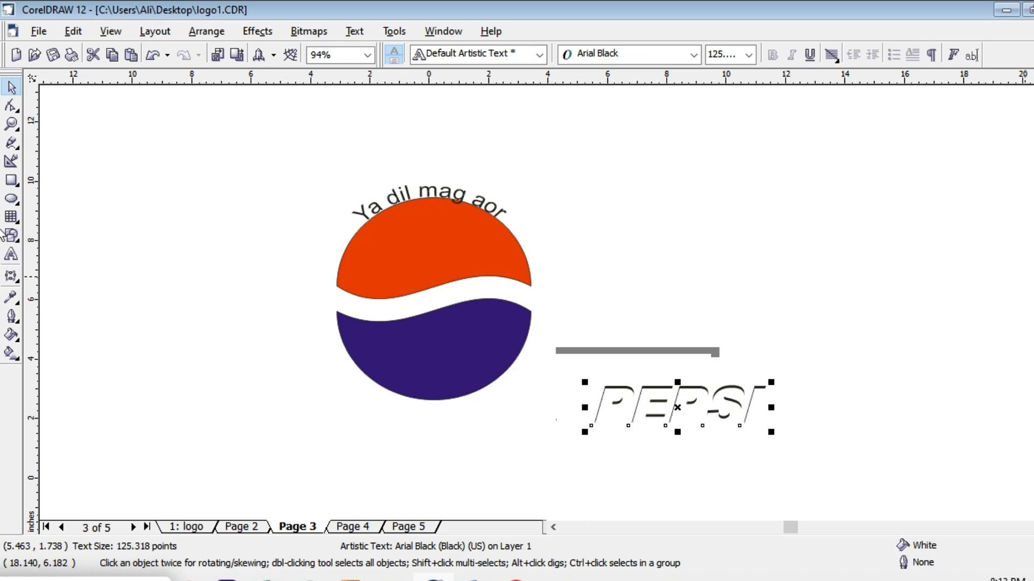
pyautogui.rightClick(1031, 102)
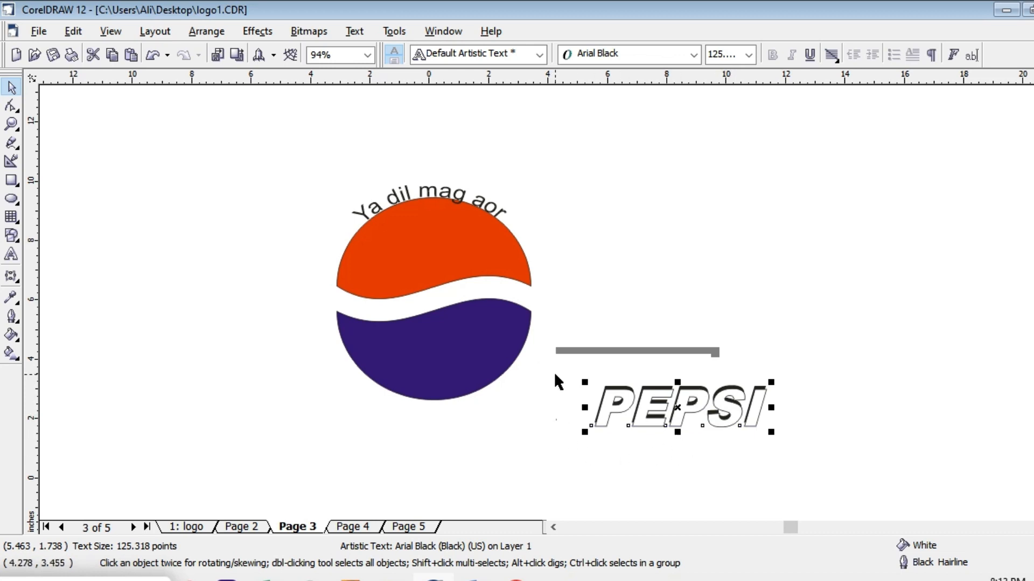
# Group the white and black PEPSI texts and move the group onto the blue half of the circle
pyautogui.moveTo(554, 376); pyautogui.dragTo(808, 448)
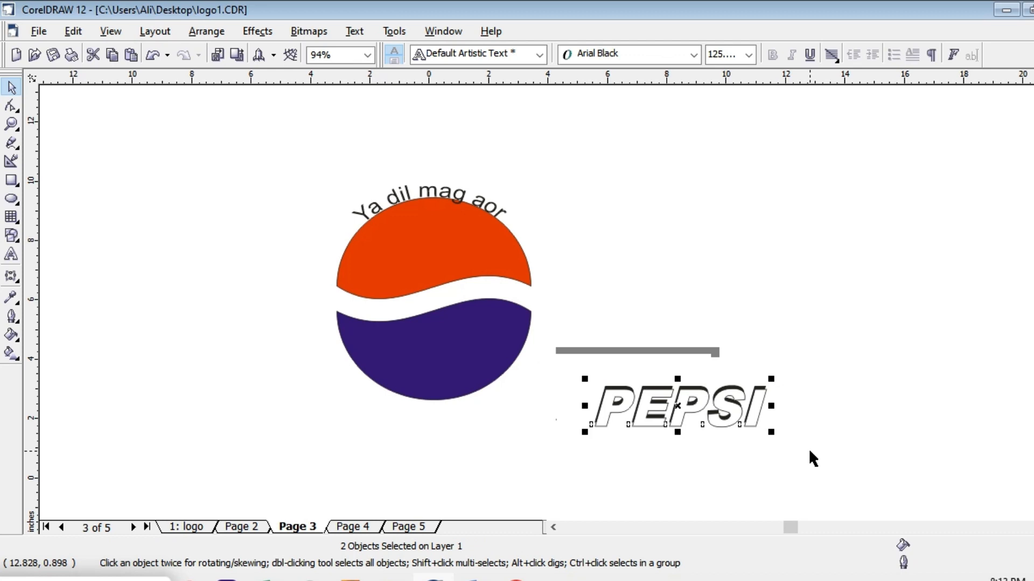
pyautogui.hotkey('ctrl', 'g')
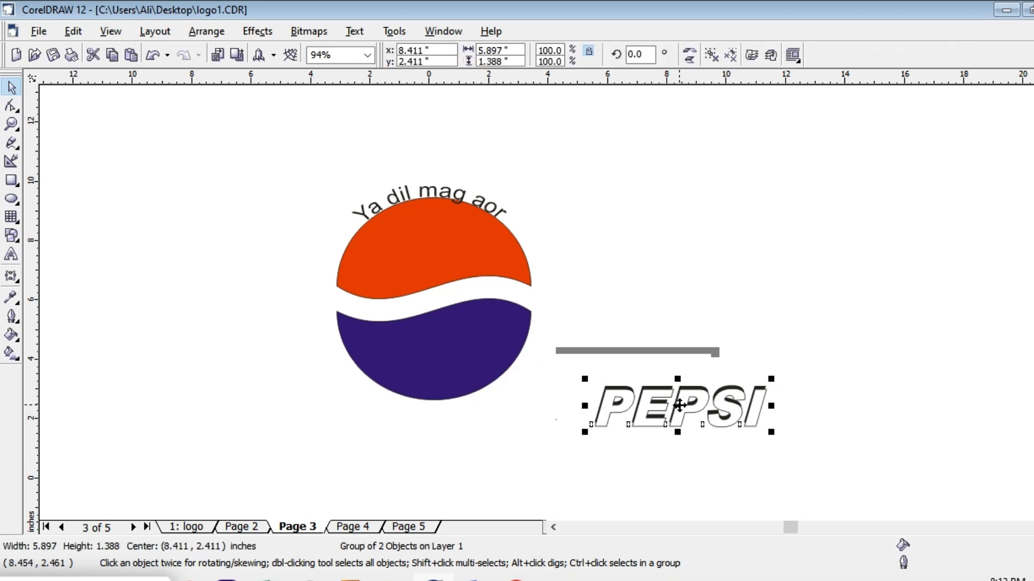
pyautogui.moveTo(679, 405); pyautogui.dragTo(443, 349)
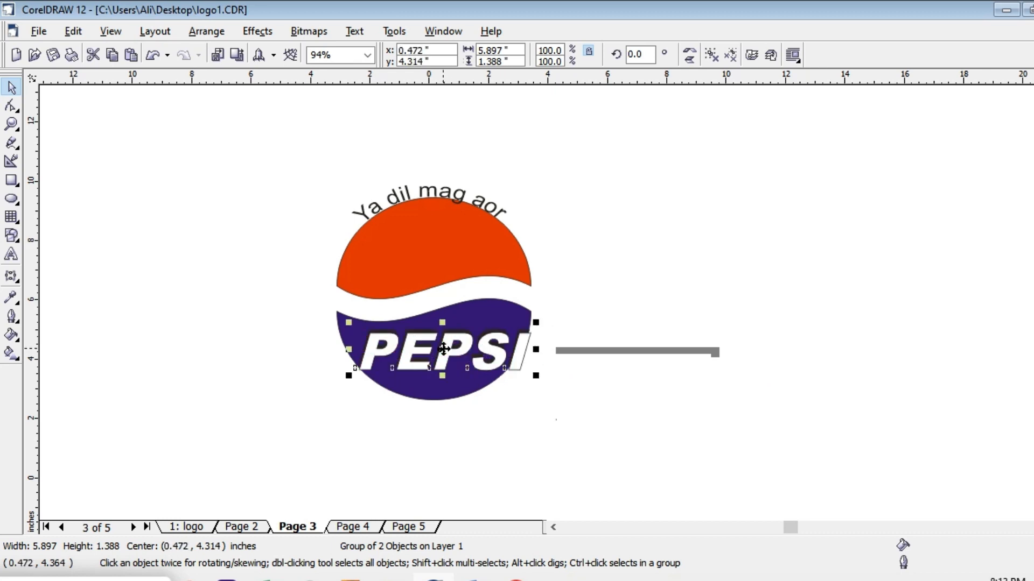
# Scale the PEPSI group to about 5.37 inches wide, centre it at about x 0.4 and y 4.36 inches on the blue half, and deselect it
pyautogui.moveTo(536, 323); pyautogui.dragTo(526, 325)
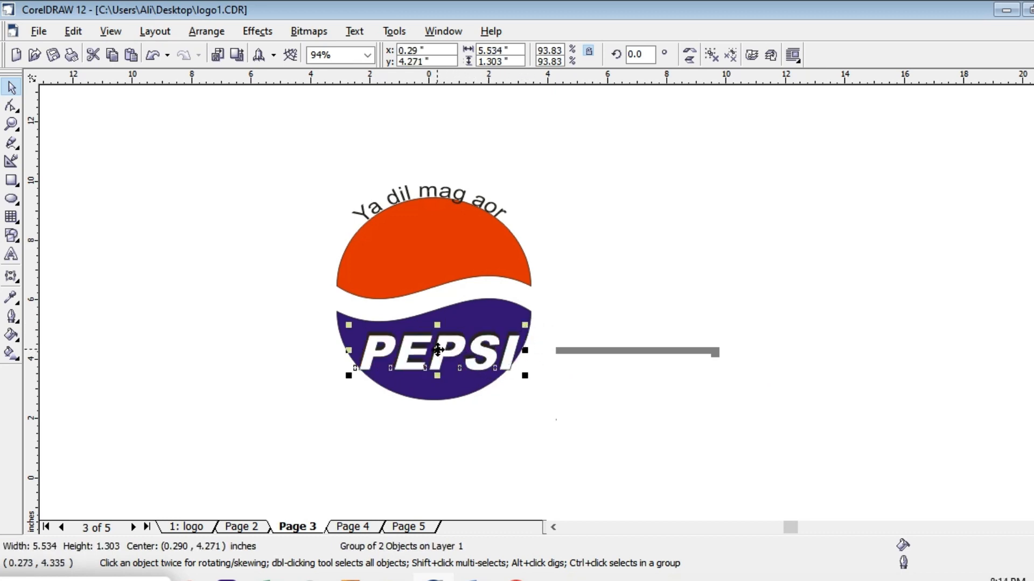
pyautogui.moveTo(445, 353); pyautogui.dragTo(428, 345)
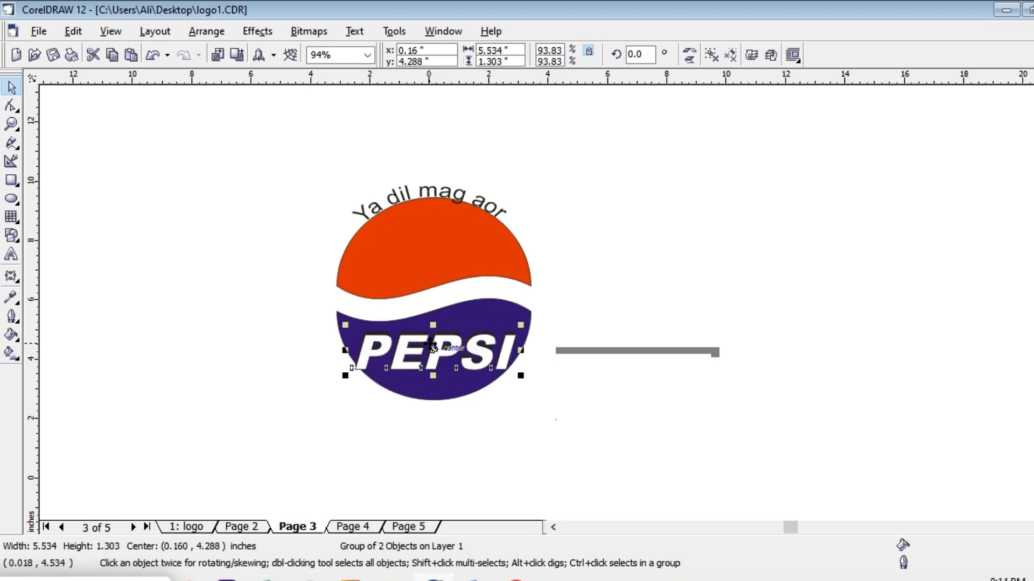
pyautogui.moveTo(361, 367); pyautogui.dragTo(371, 364)
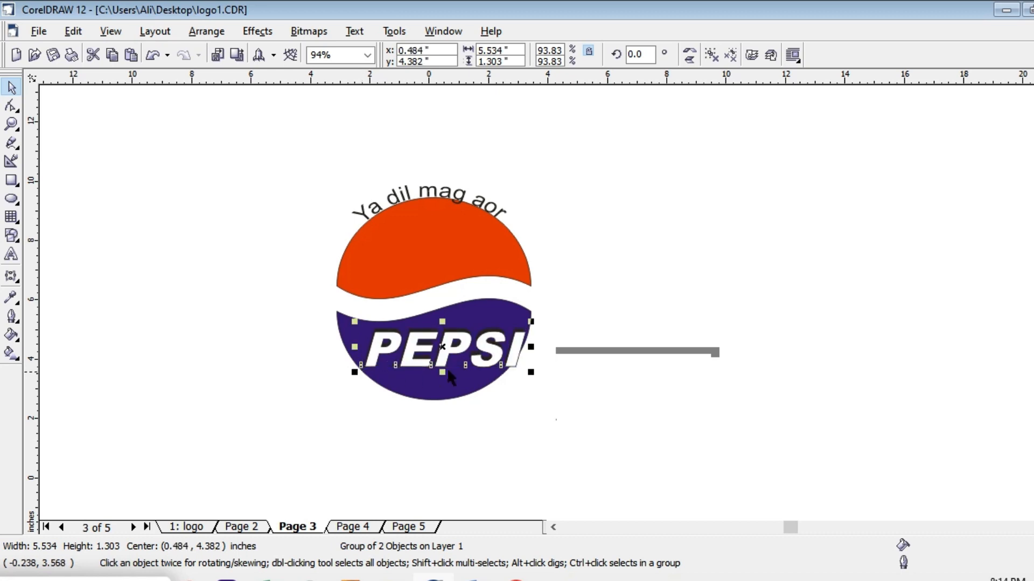
pyautogui.moveTo(532, 322); pyautogui.dragTo(527, 323)
pyautogui.moveTo(438, 347); pyautogui.dragTo(436, 347)
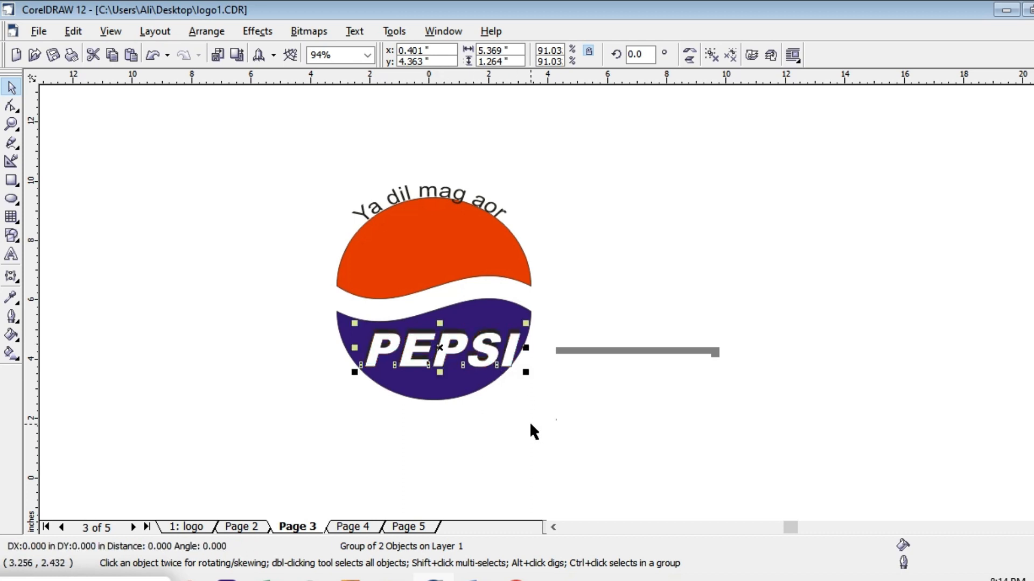
pyautogui.click(556, 423)
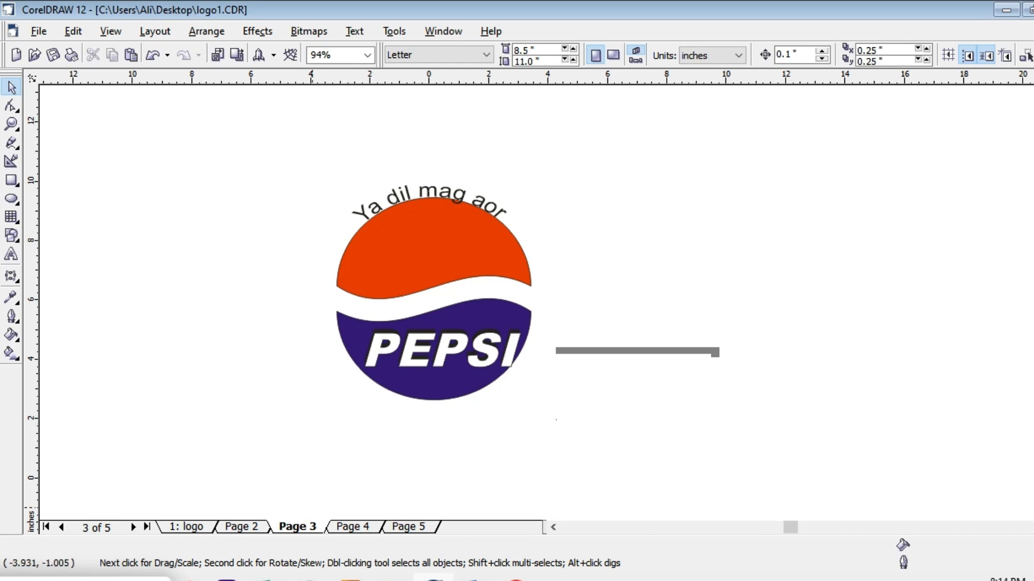
# On page 4, add the artistic text "IBM" in 24-point Arial at about x -3.7 and y 7.6 inches
pyautogui.click(351, 526)
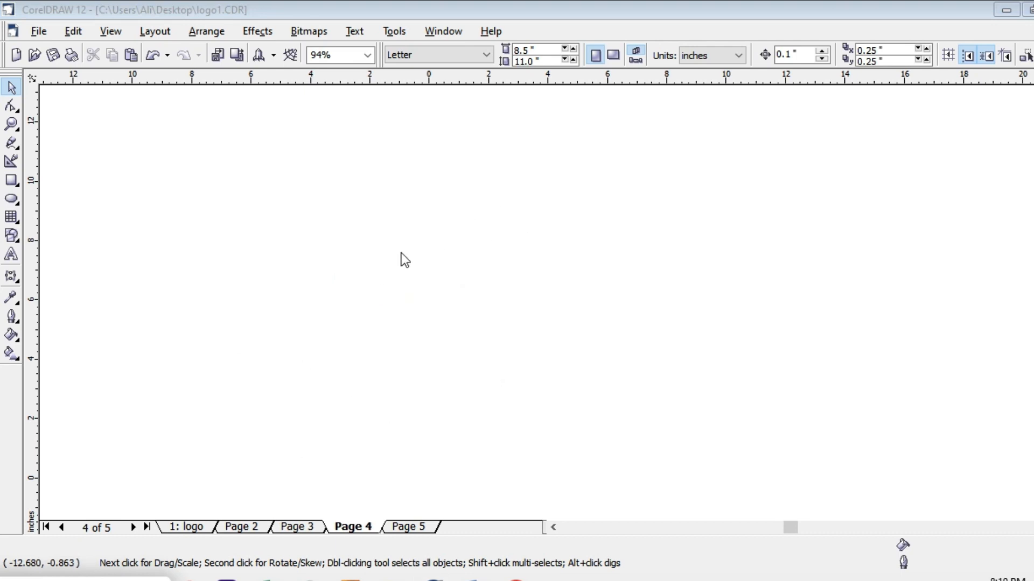
pyautogui.click(12, 255)
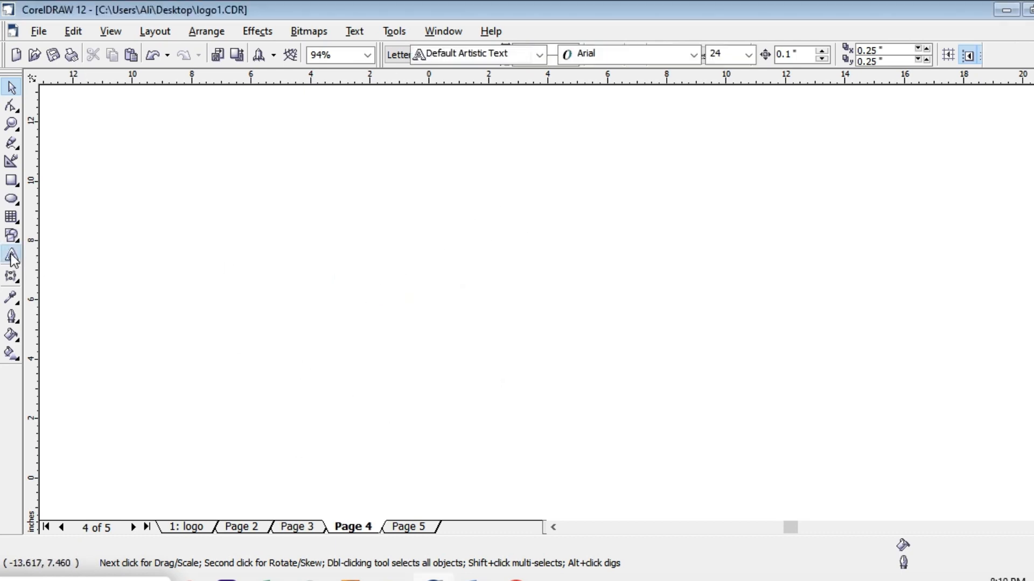
pyautogui.click(320, 251)
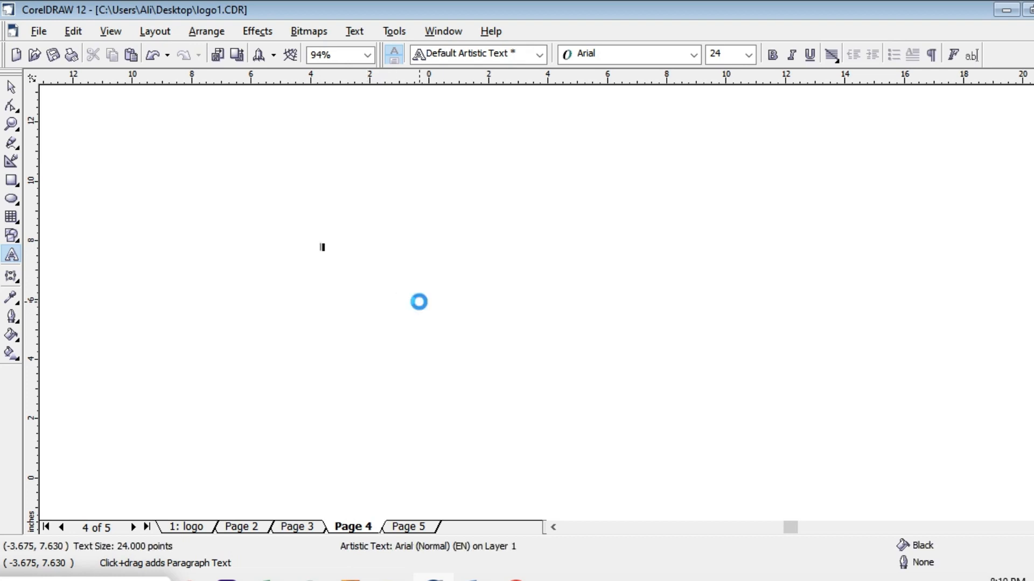
pyautogui.write('IBM')
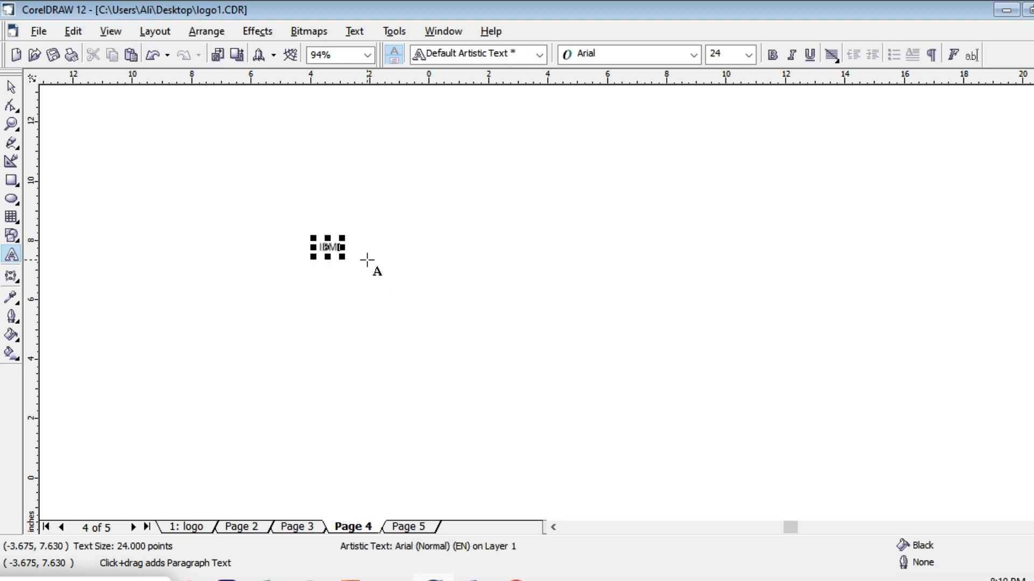
pyautogui.click(12, 85)
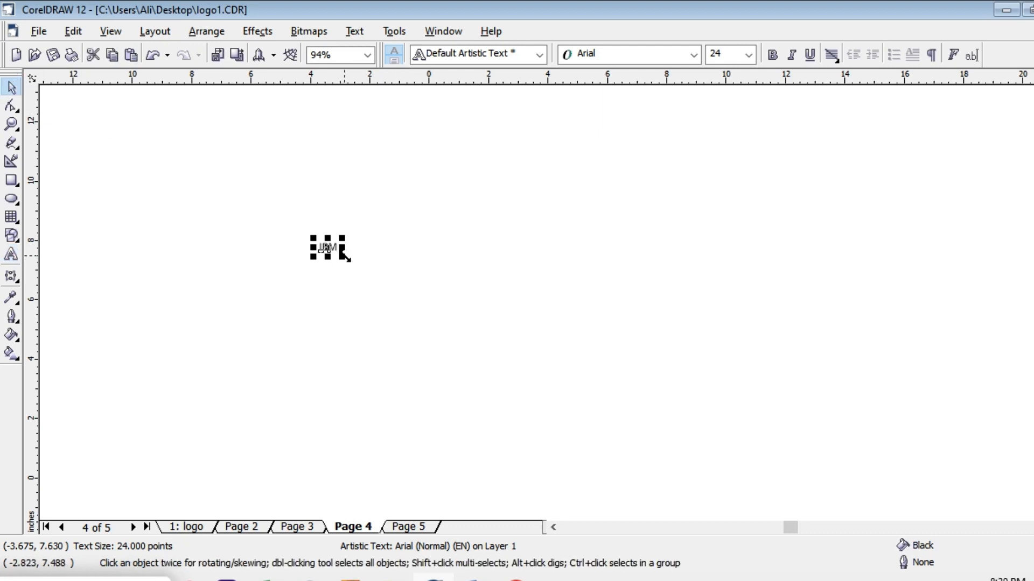
# Enlarge the IBM text to about 599 points and place it at about x -3.0 and y 3.0 inches
pyautogui.moveTo(342, 256); pyautogui.dragTo(748, 393)
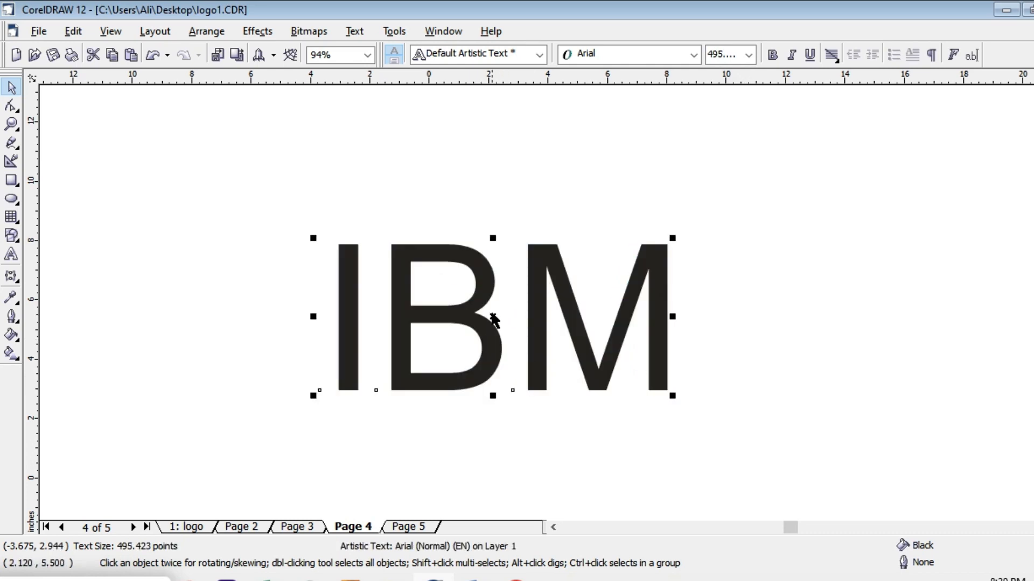
pyautogui.moveTo(494, 318); pyautogui.dragTo(515, 285)
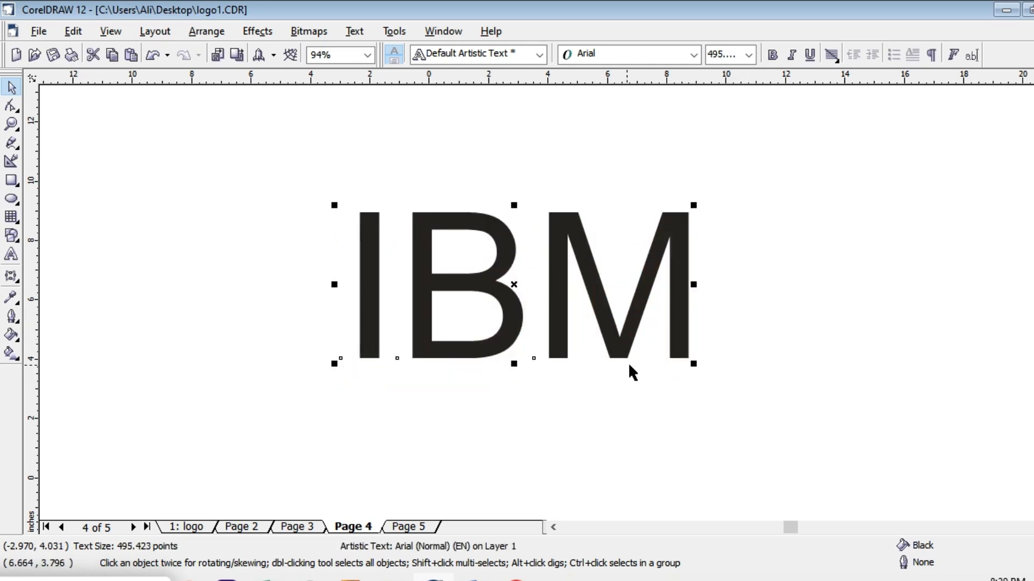
pyautogui.moveTo(693, 364); pyautogui.dragTo(773, 394)
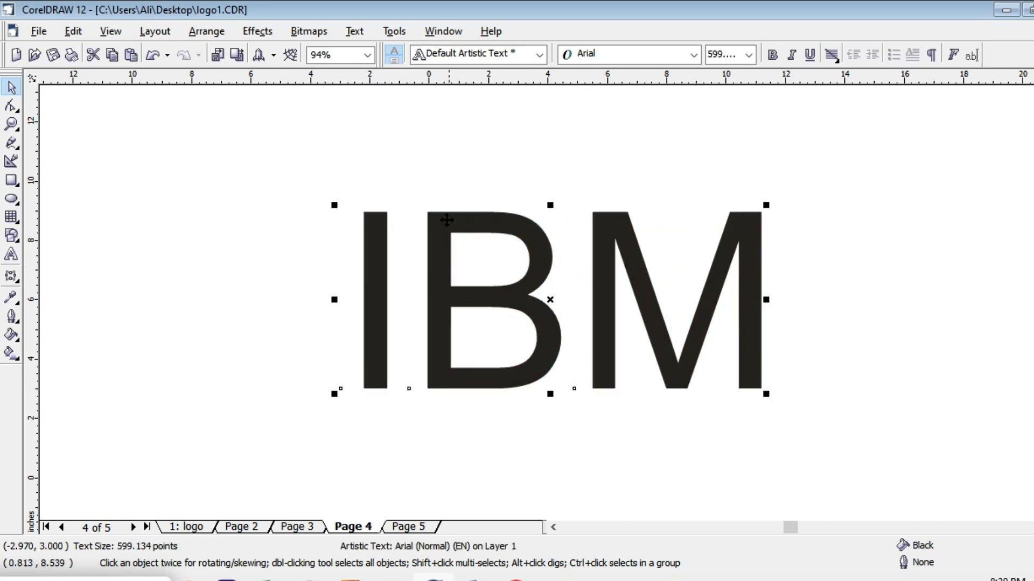
# Change the font of the IBM text to Arial Black
pyautogui.click(695, 55)
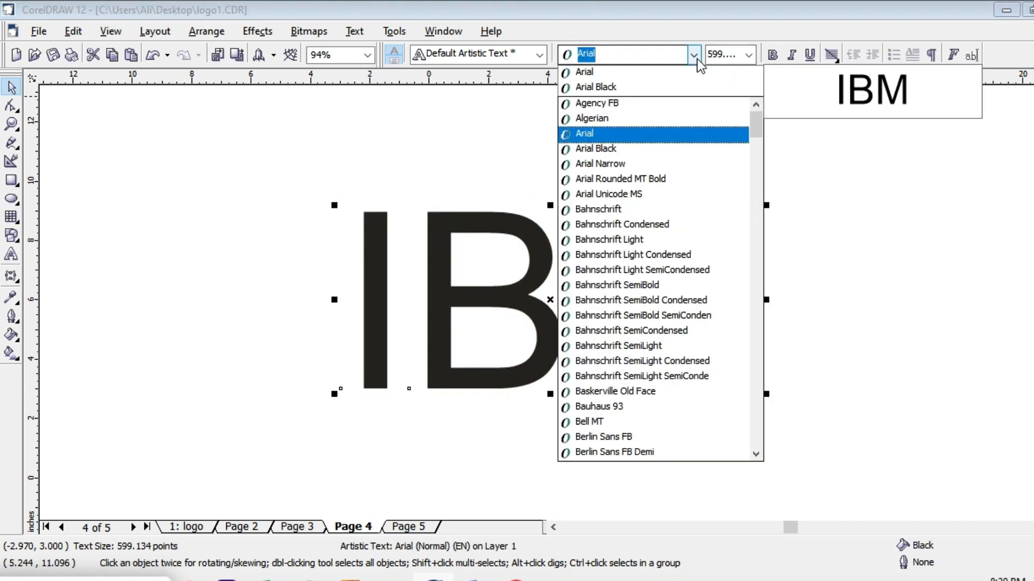
pyautogui.click(642, 88)
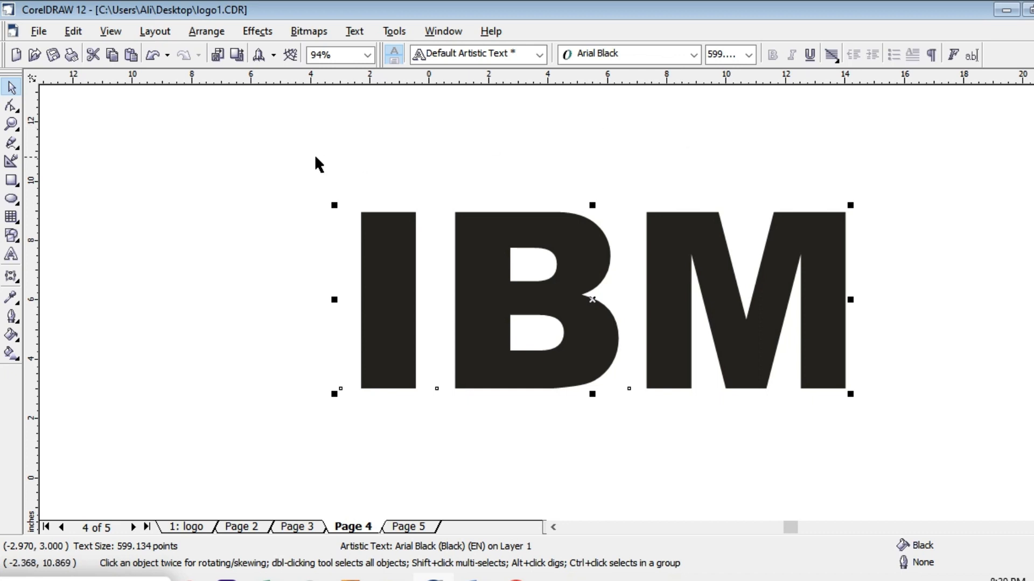
# Draw a white-filled rectangle about 17.98 by 0.28 inches across the upper part of the IBM letters, centred at about x 6.04 and y 8.48 inches
pyautogui.click(11, 180)
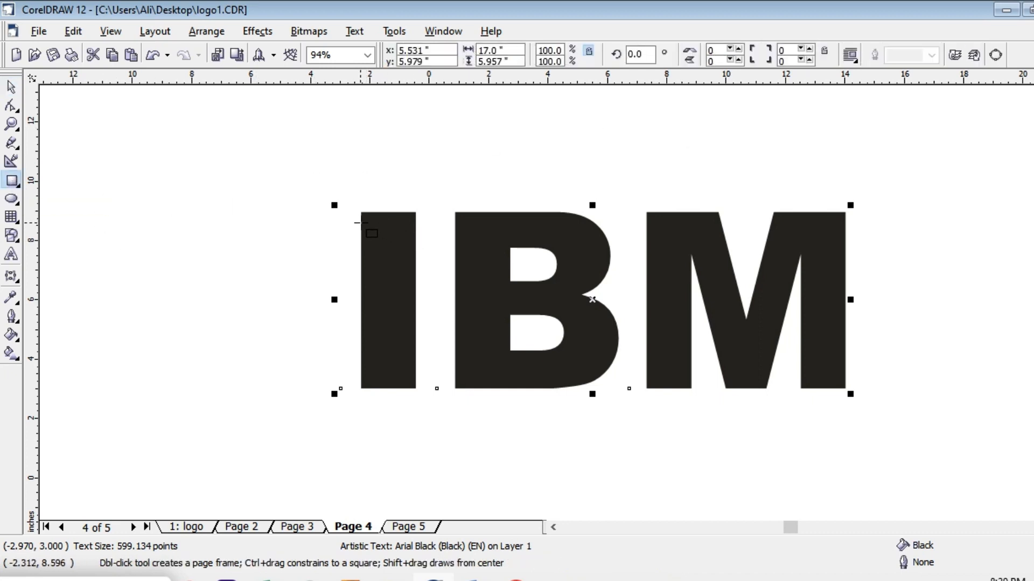
pyautogui.moveTo(361, 221); pyautogui.dragTo(896, 230)
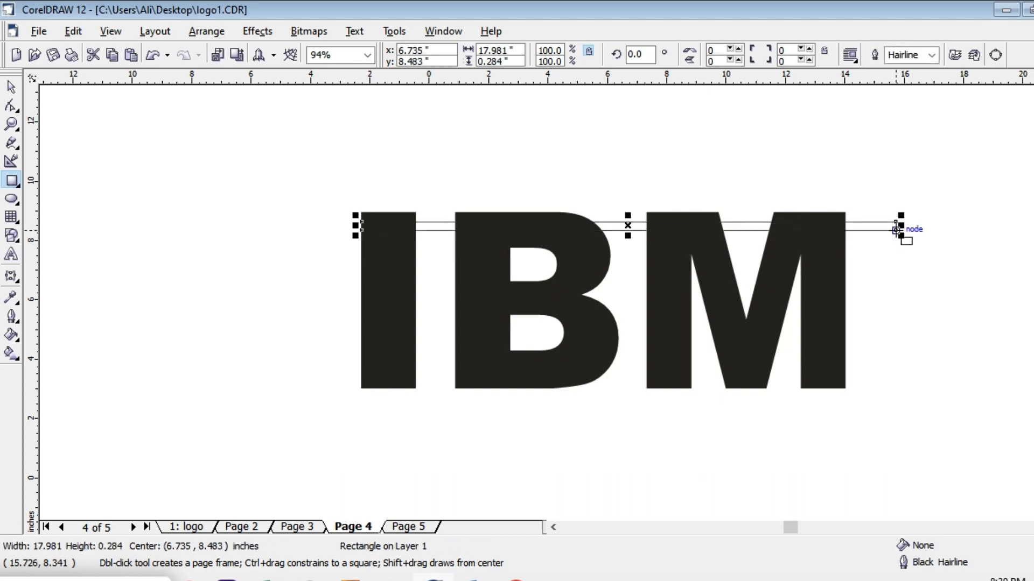
pyautogui.press('Left')
pyautogui.press('Left')
pyautogui.press('Left')
pyautogui.press('Left')
pyautogui.press('Left')
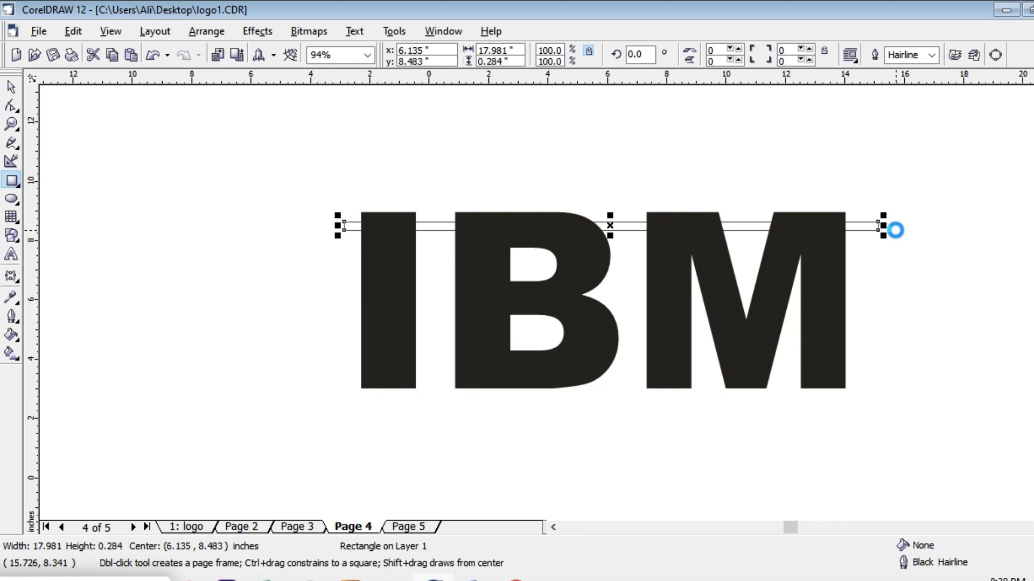
pyautogui.press('Left')
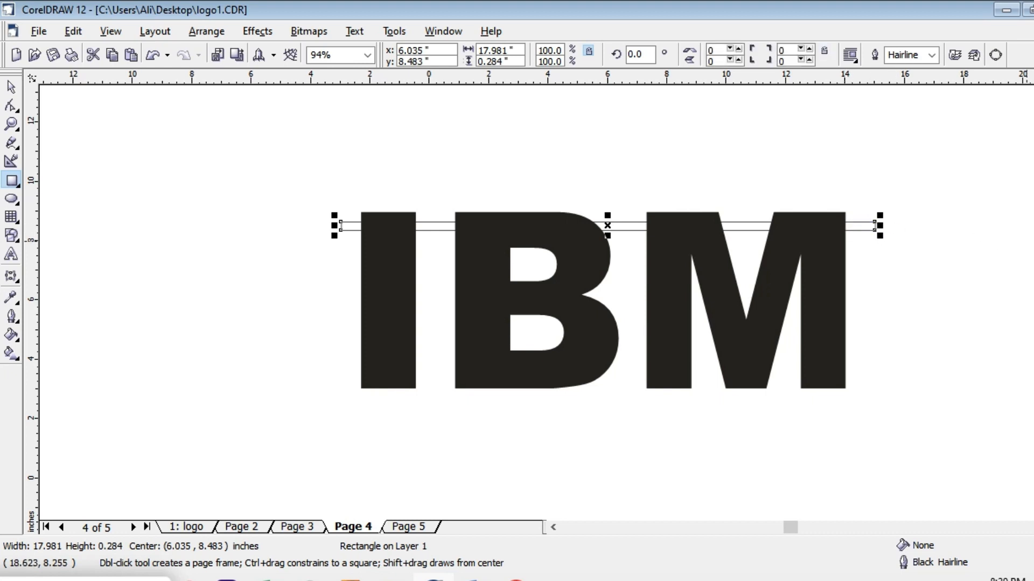
pyautogui.click(1032, 234)
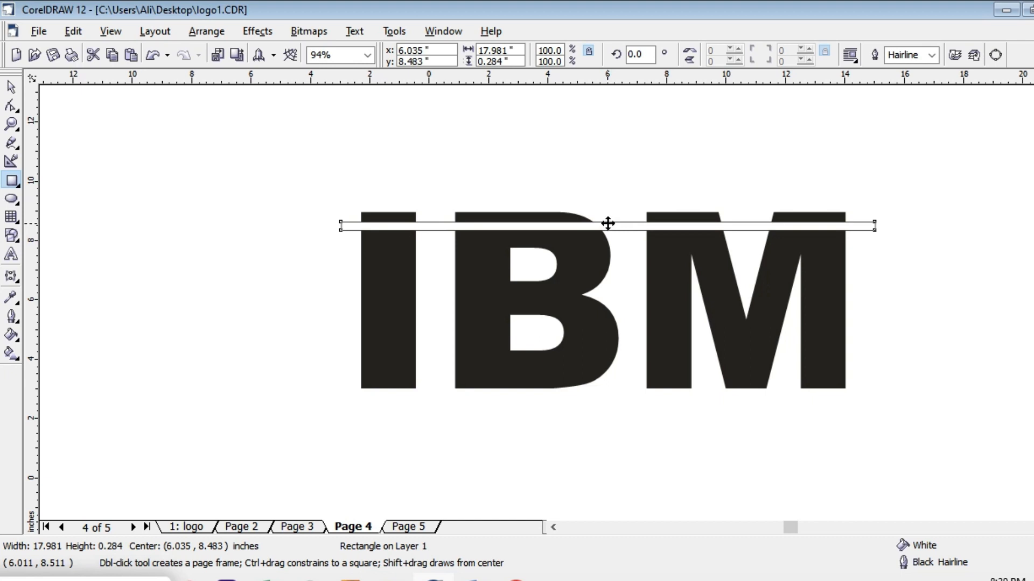
pyautogui.moveTo(607, 227); pyautogui.dragTo(608, 226)
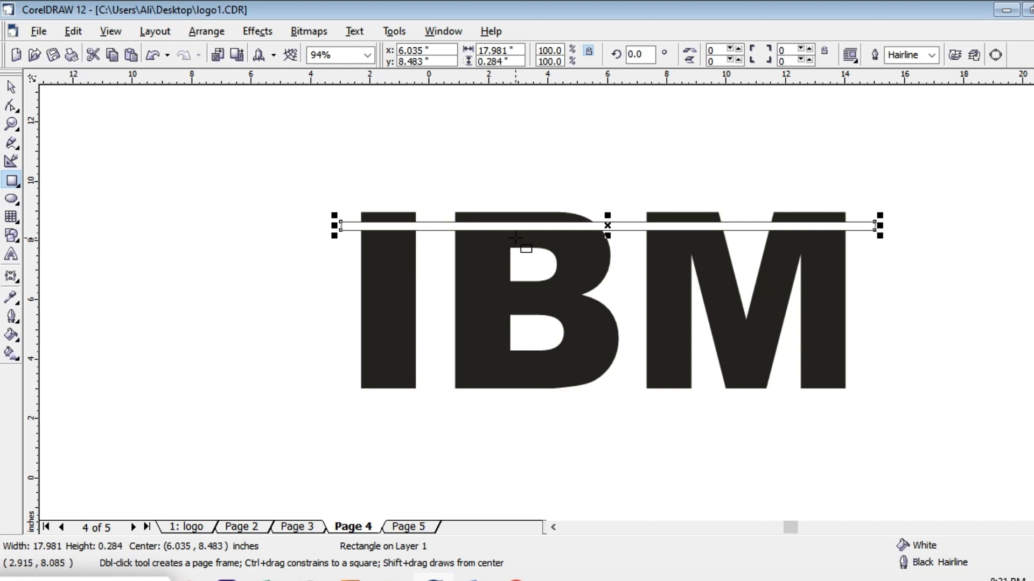
pyautogui.hotkey('ctrl', 'd')
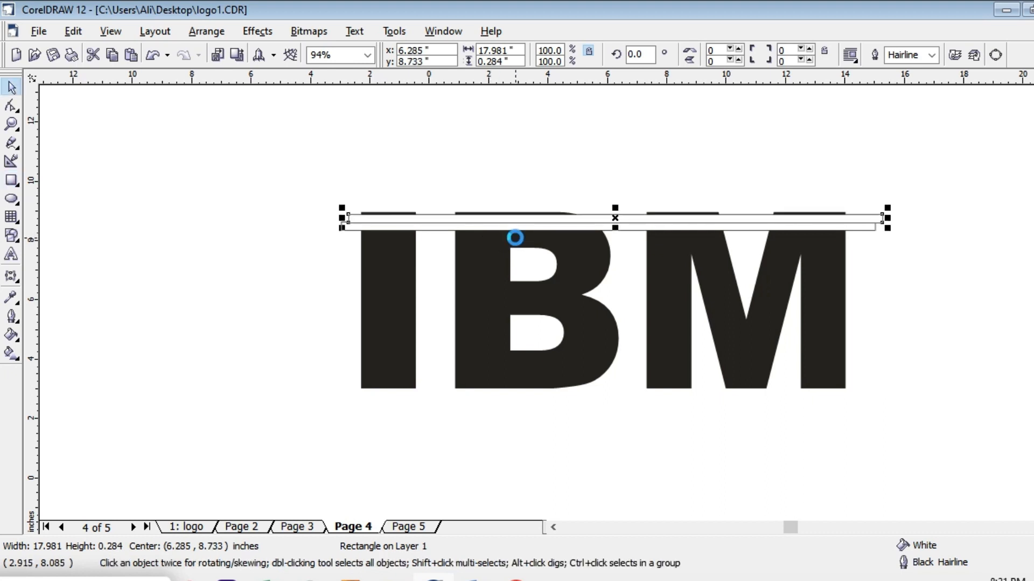
pyautogui.rightClick(607, 217)
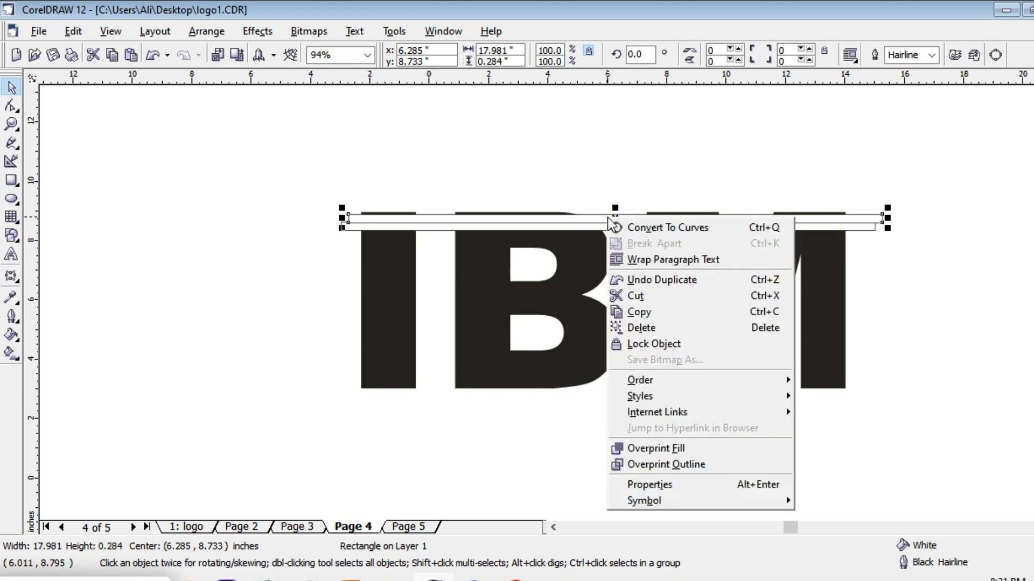
pyautogui.click(654, 323)
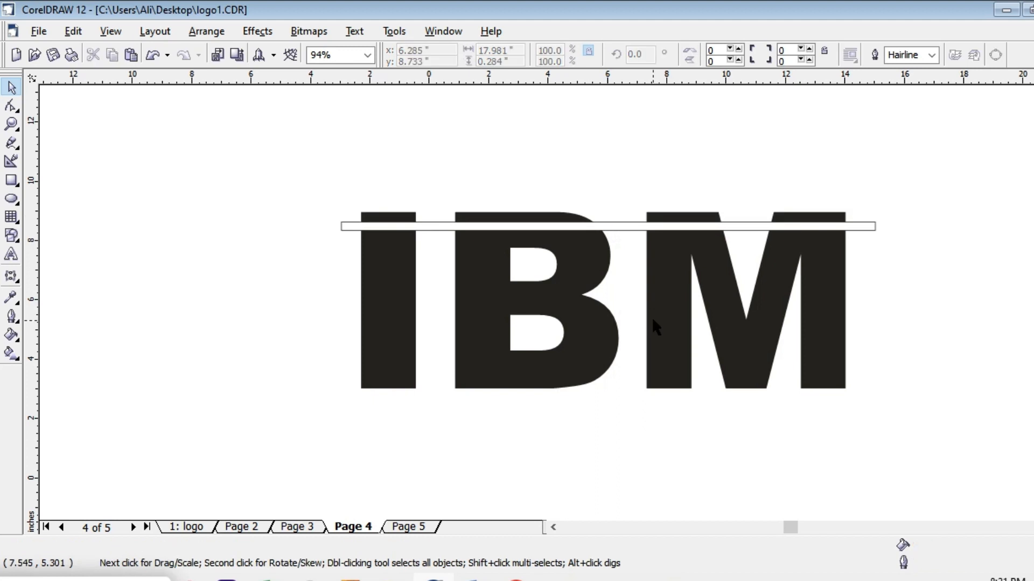
# Copy the white bar down to about y 7.97 inches and repeat the copy at equal spacing to about y 3.37 inches, making ten copies
pyautogui.click(672, 225)
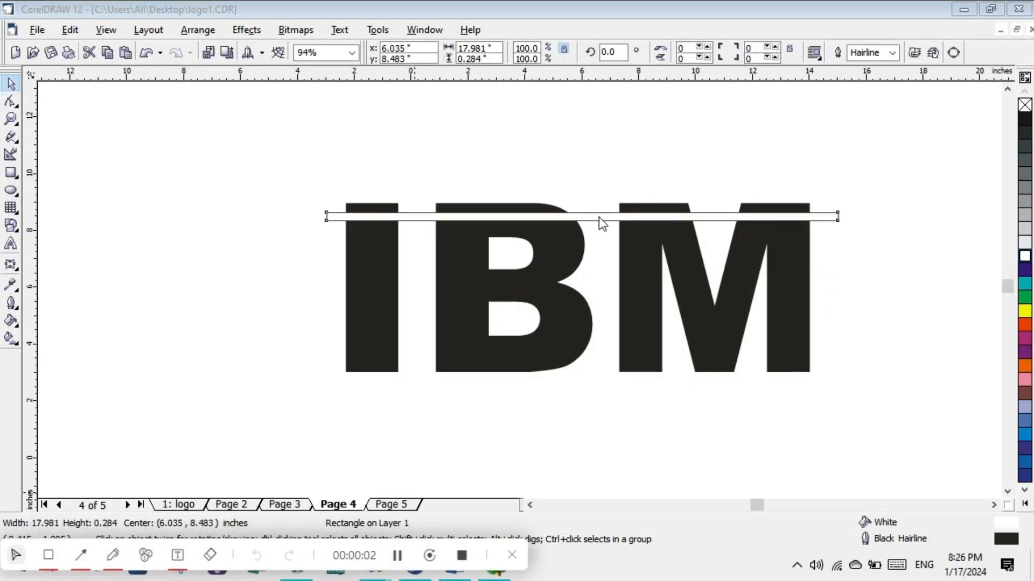
pyautogui.moveTo(582, 215); pyautogui.dragTo(582, 232)
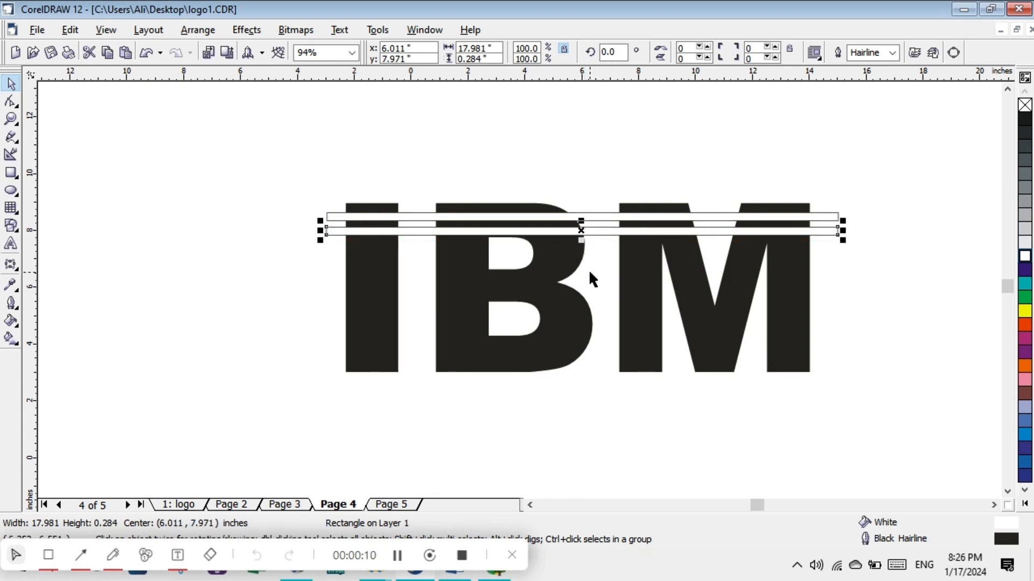
pyautogui.hotkey('ctrl', 'r')
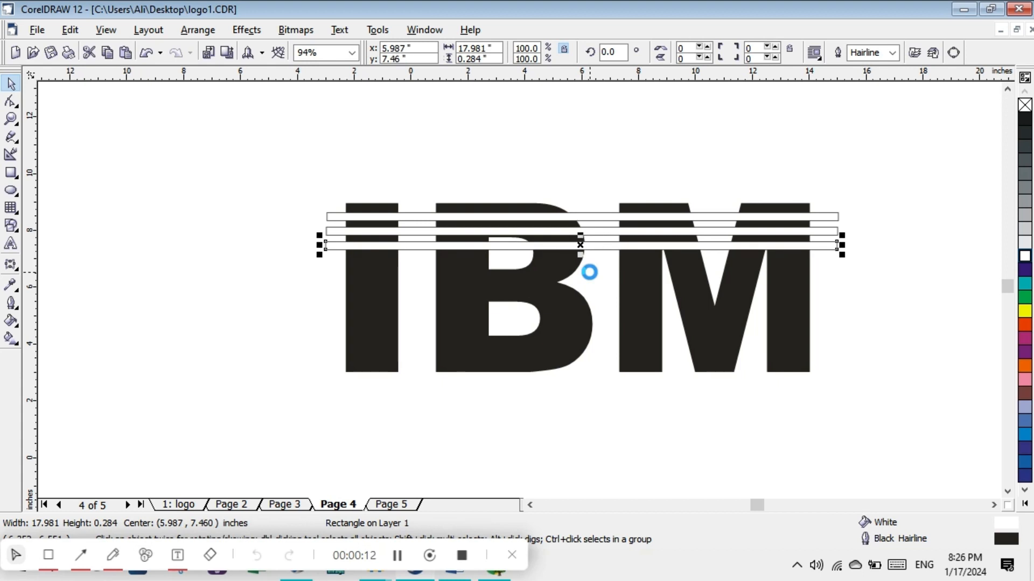
pyautogui.hotkey('ctrl', 'r')
pyautogui.hotkey('ctrl', 'r')
pyautogui.hotkey('ctrl', 'r')
pyautogui.hotkey('ctrl', 'r')
pyautogui.hotkey('ctrl', 'r')
pyautogui.hotkey('ctrl', 'r')
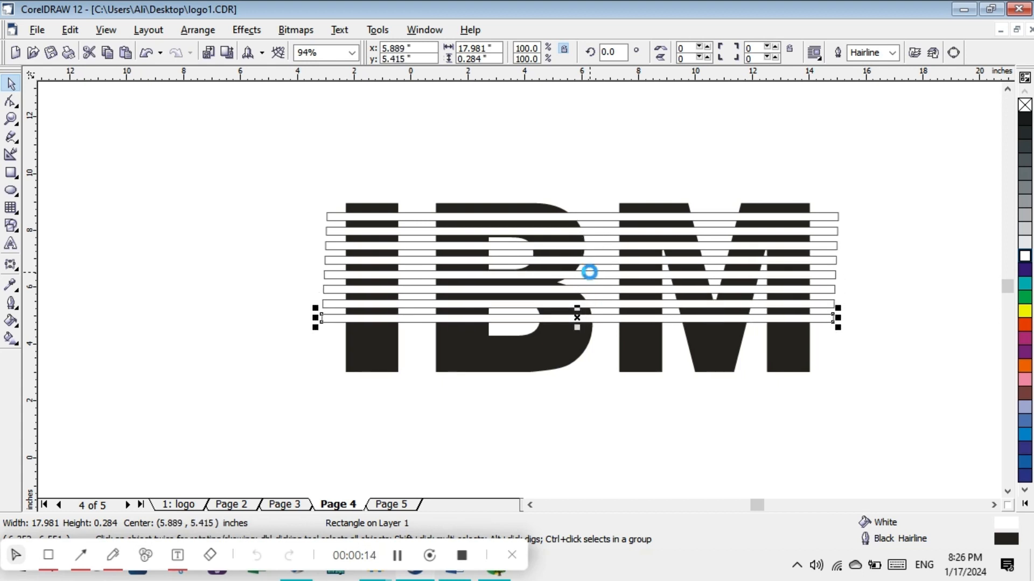
pyautogui.hotkey('ctrl', 'r')
pyautogui.hotkey('ctrl', 'r')
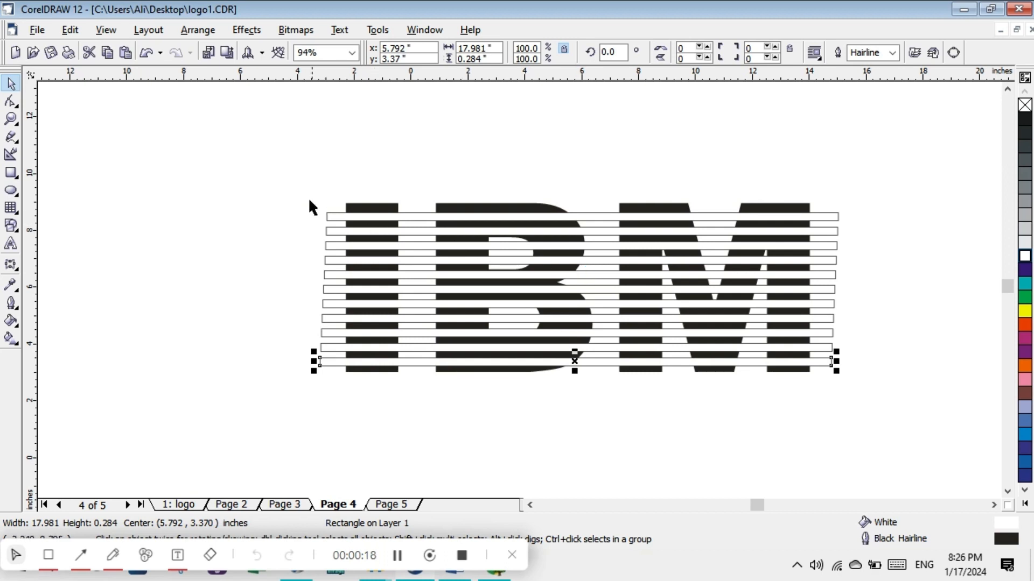
pyautogui.moveTo(310, 197); pyautogui.dragTo(836, 378)
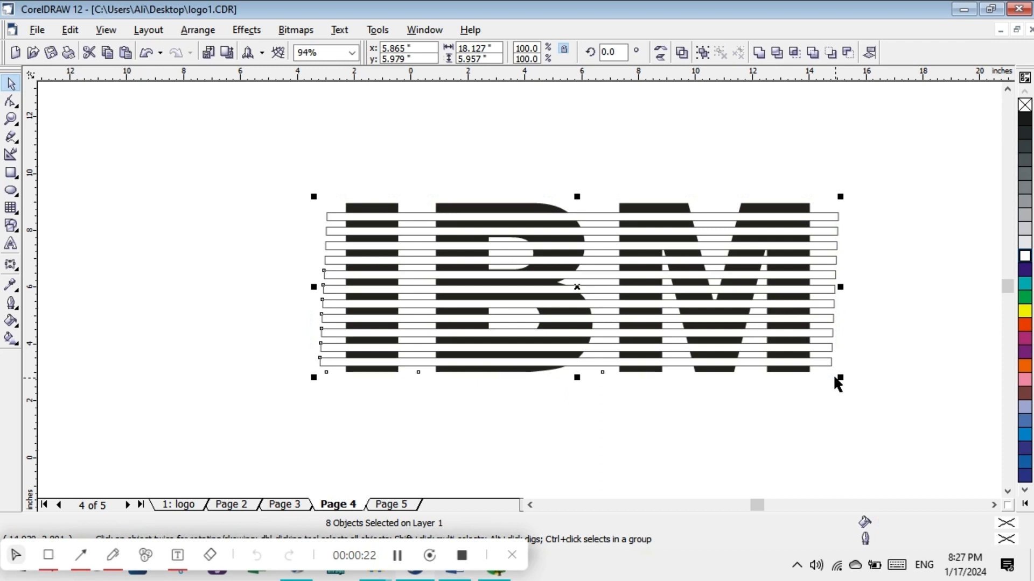
pyautogui.click(238, 214)
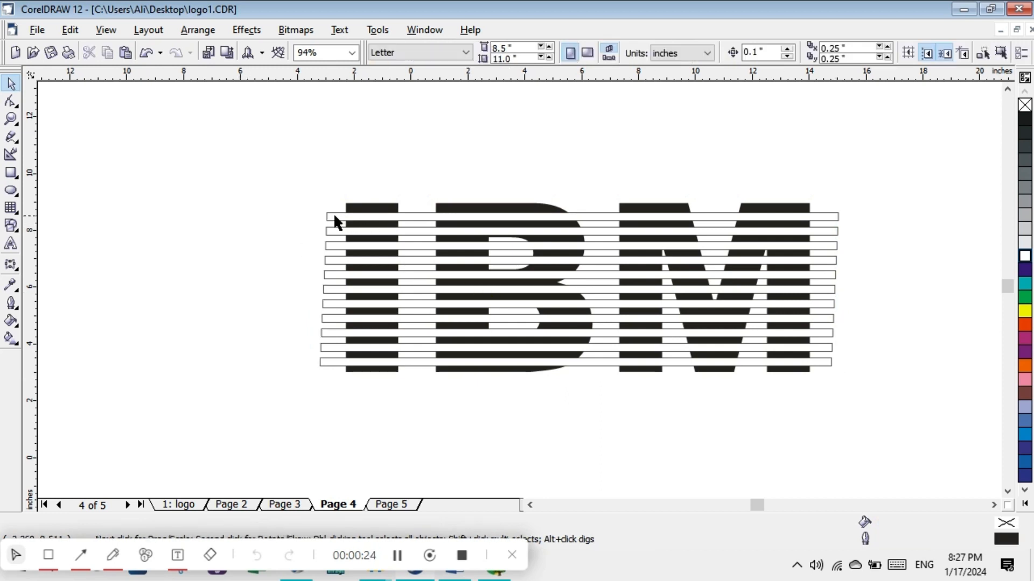
pyautogui.moveTo(322, 211); pyautogui.dragTo(838, 378)
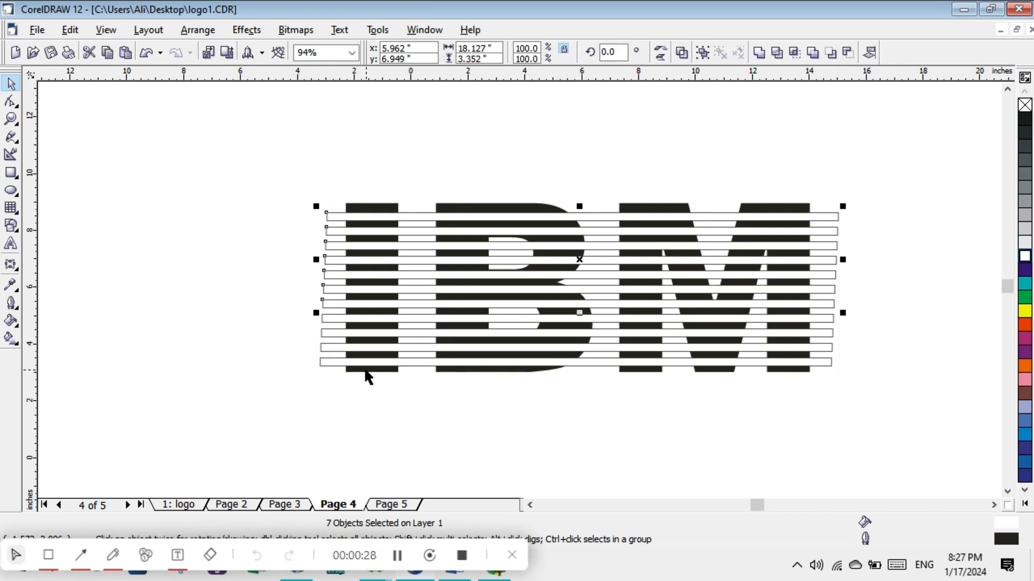
pyautogui.click(245, 556)
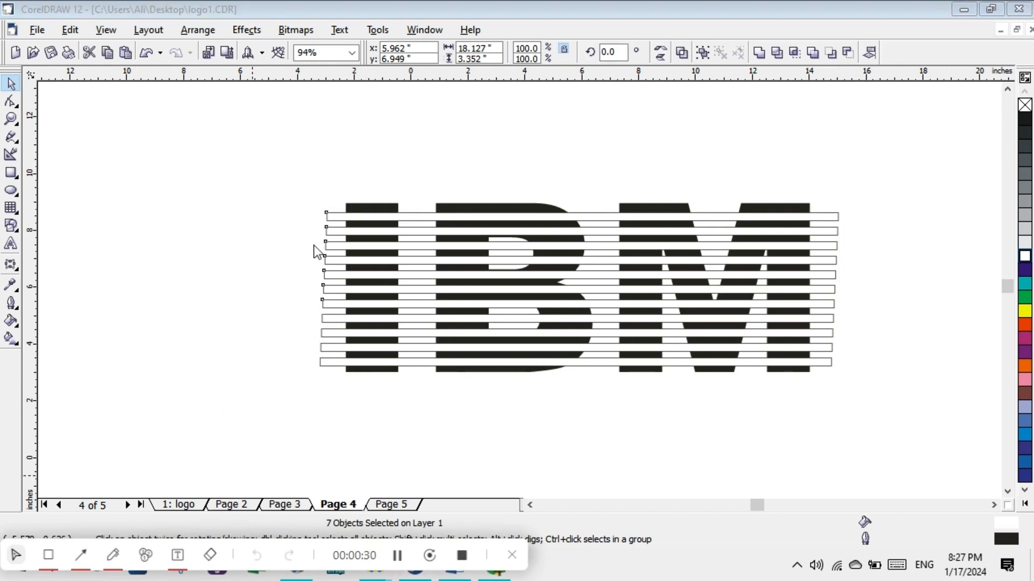
pyautogui.click(225, 162)
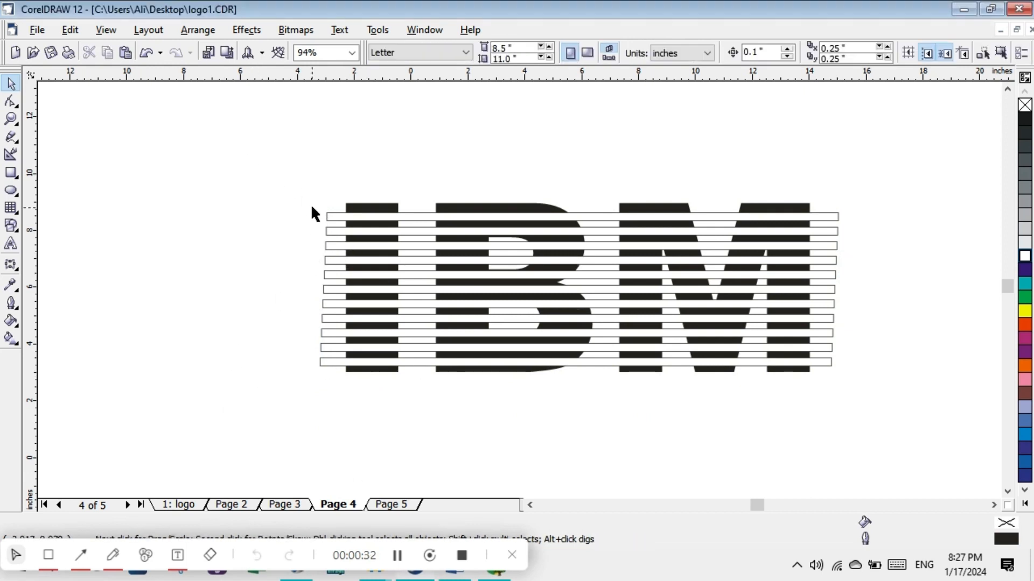
# Select the IBM text together with all the white bars, set their outline colour to white, and deselect them
pyautogui.moveTo(293, 163); pyautogui.dragTo(789, 418)
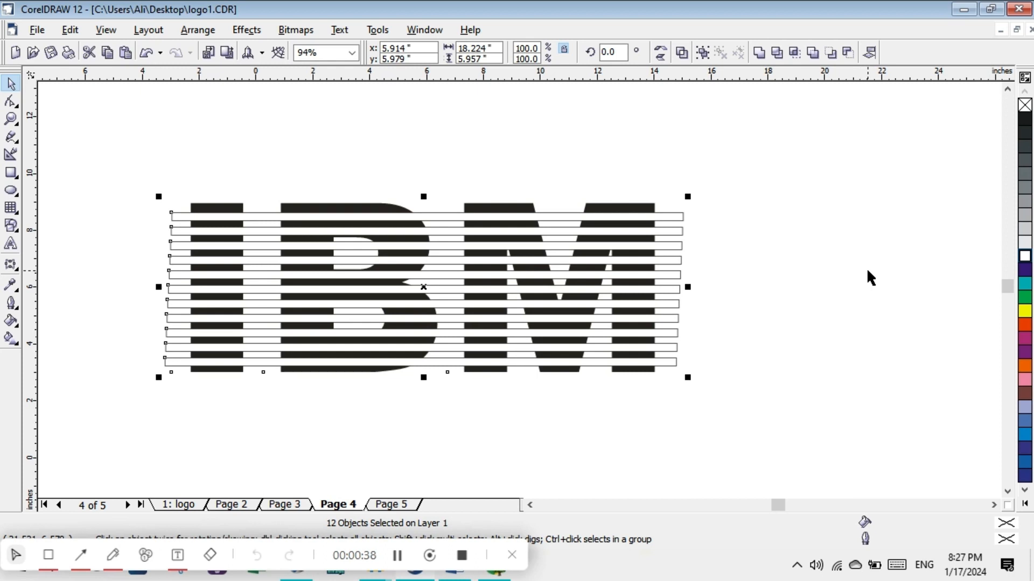
pyautogui.rightClick(1024, 257)
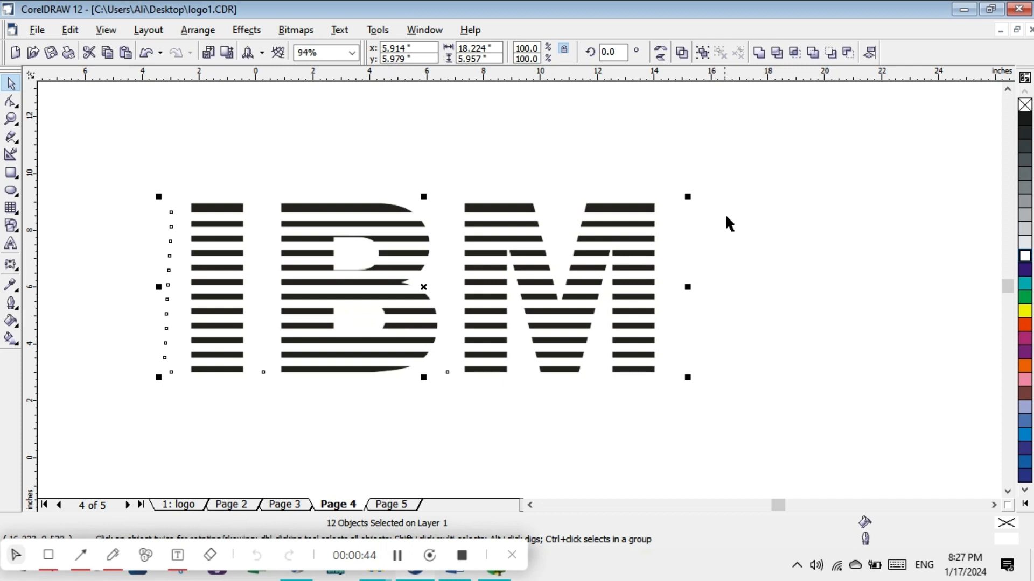
pyautogui.click(740, 232)
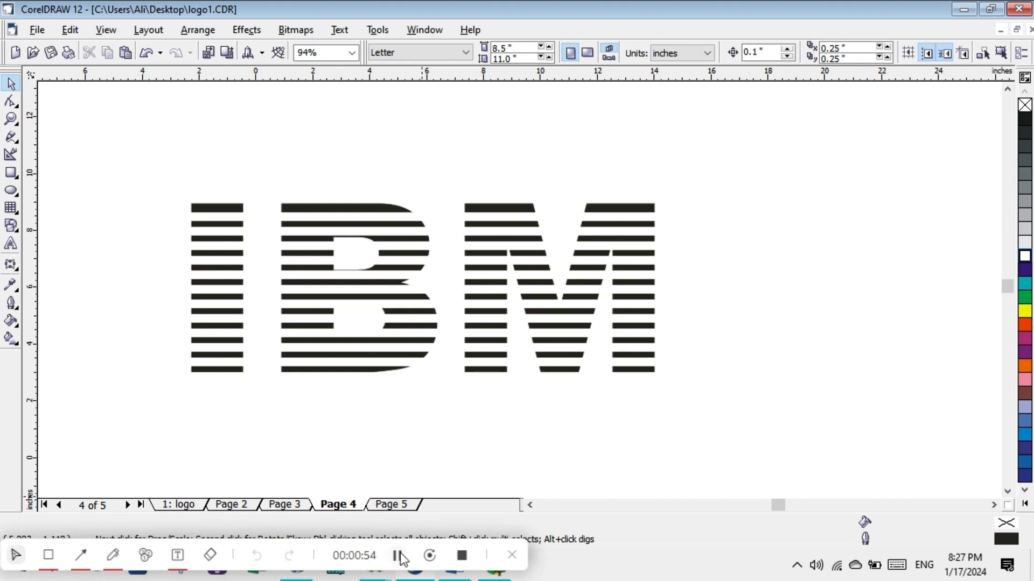
pyautogui.click(397, 555)
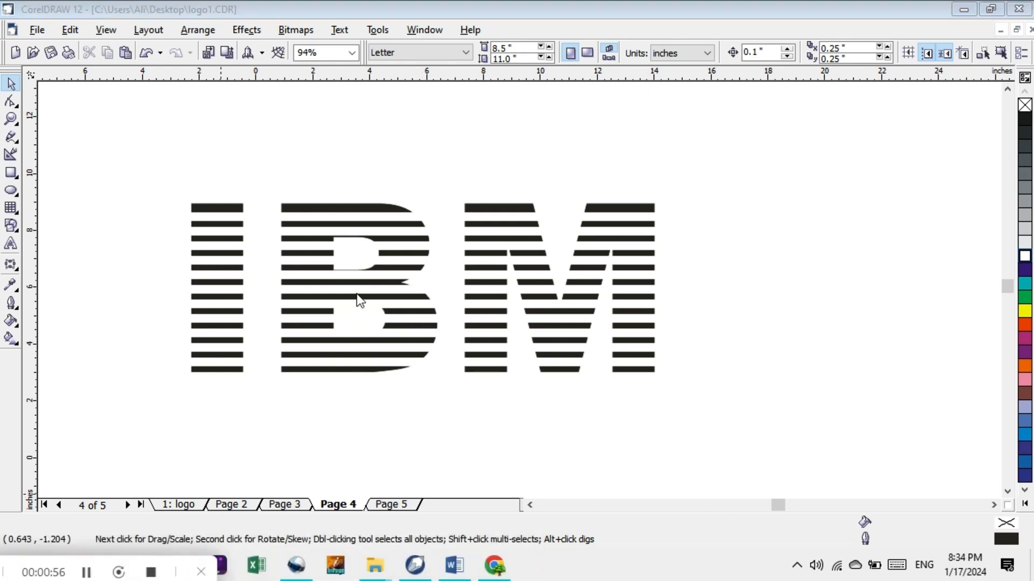
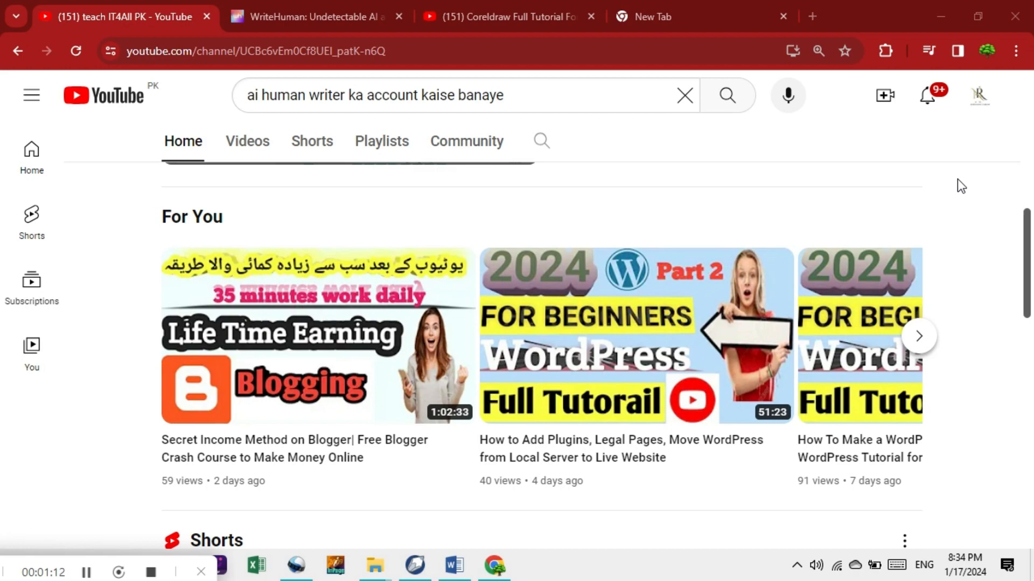
# Look through the teach IT4All PK channel's home page on YouTube and advance its For You videos to the next set
pyautogui.scroll(5, 4, 226)
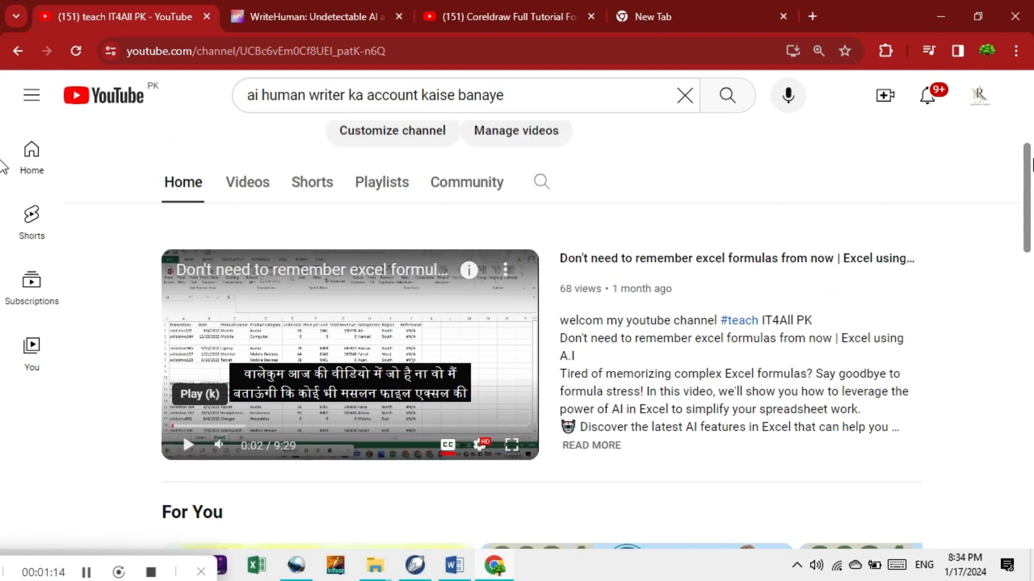
pyautogui.scroll(4, 2, 161)
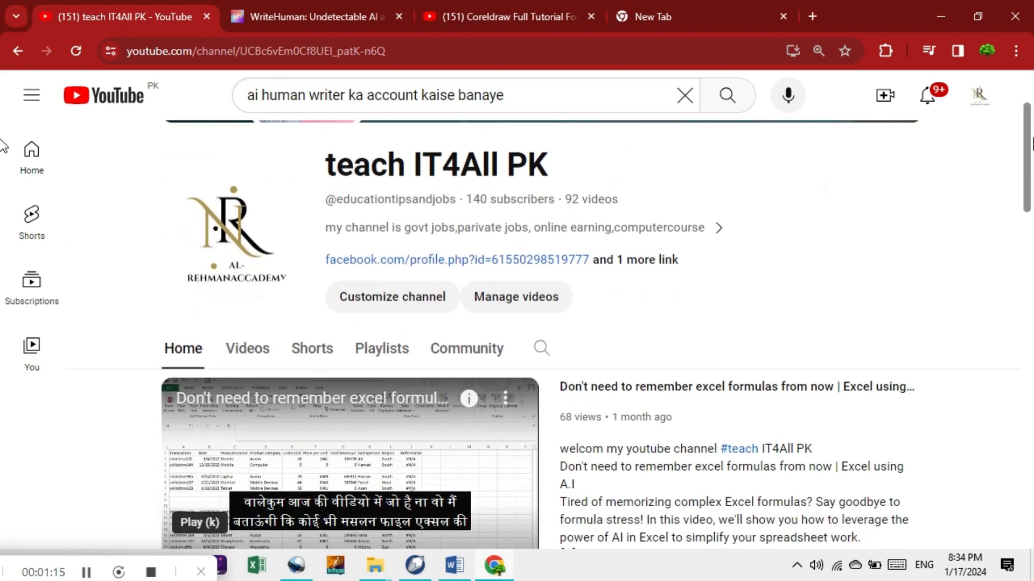
pyautogui.scroll(-5, 5, 161)
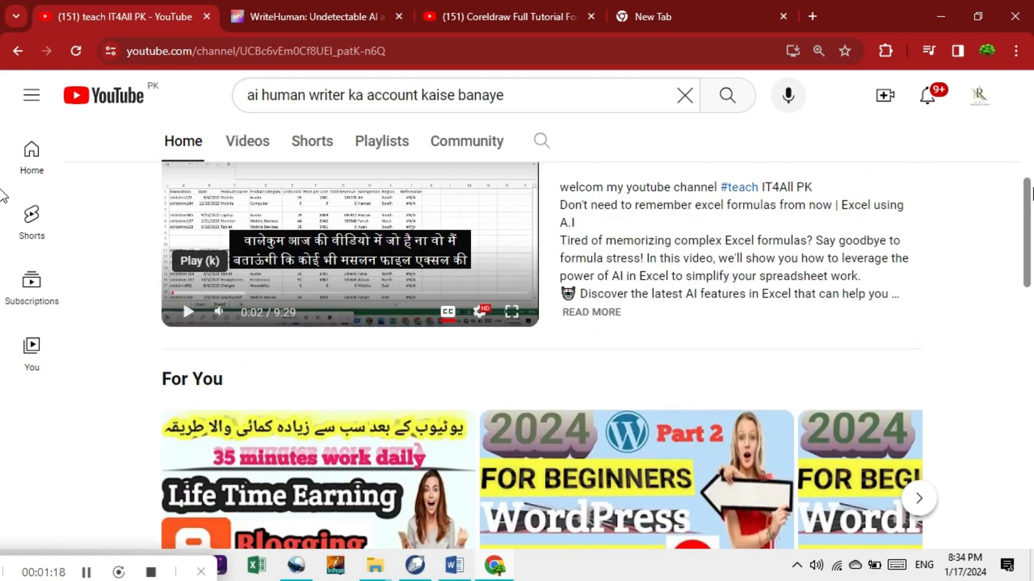
pyautogui.scroll(3, 4, 177)
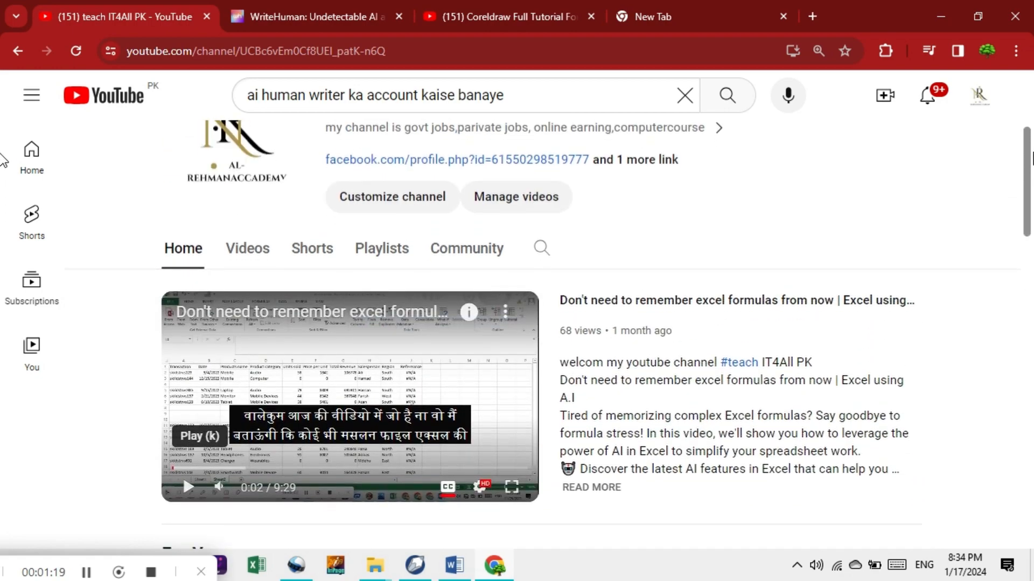
pyautogui.scroll(-3, 2, 160)
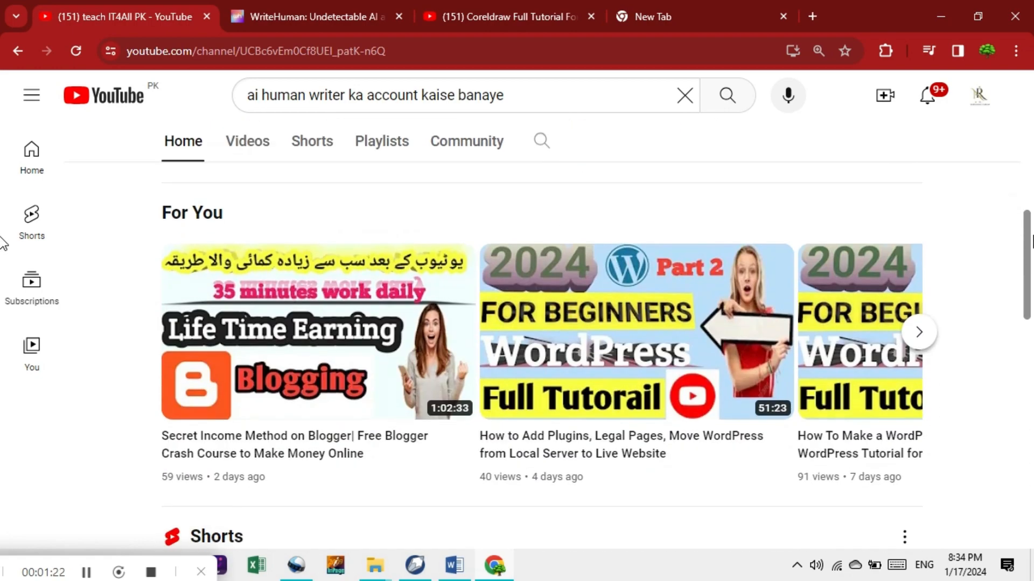
pyautogui.moveTo(551, 336)
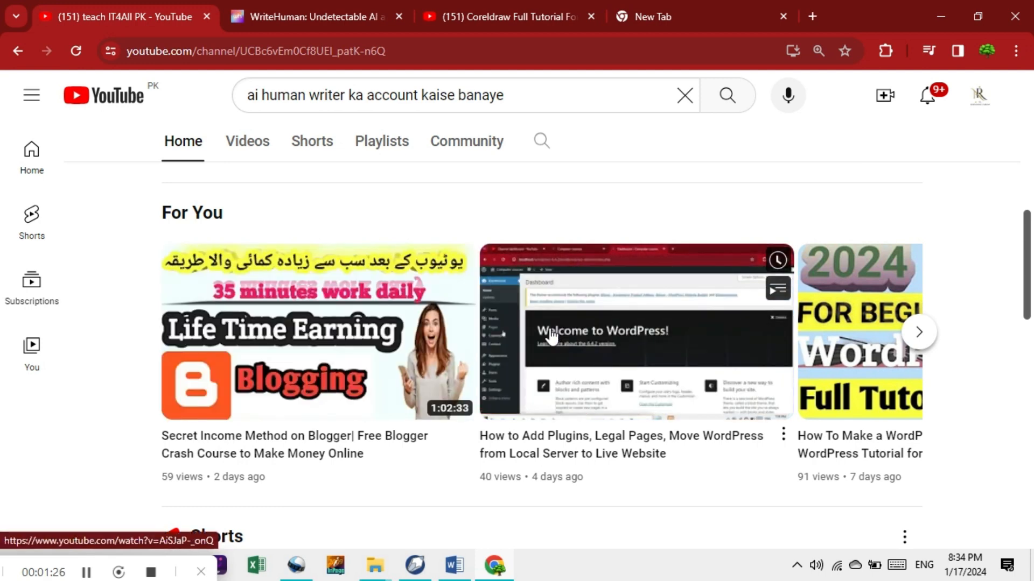
pyautogui.moveTo(444, 334)
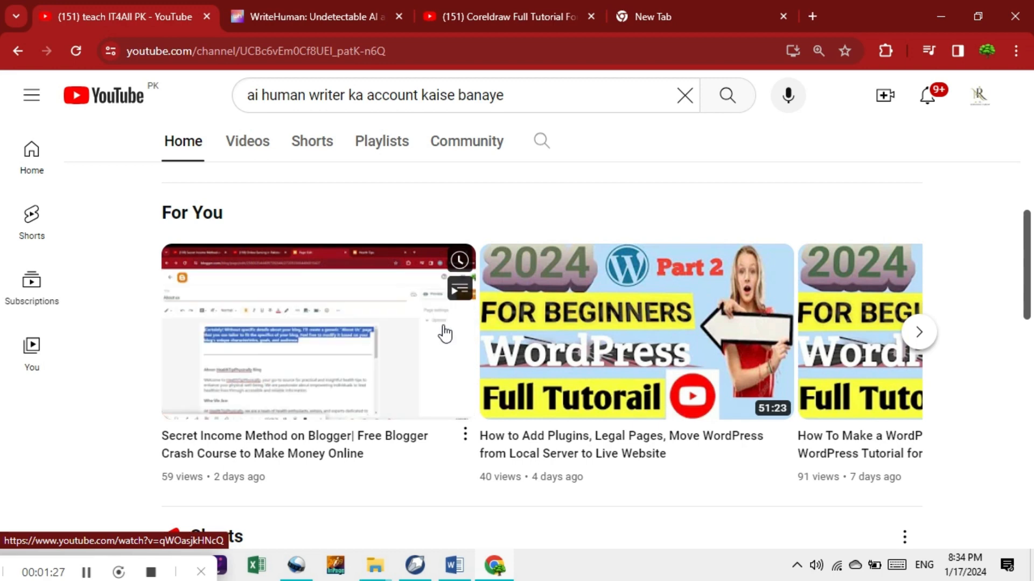
pyautogui.moveTo(505, 417)
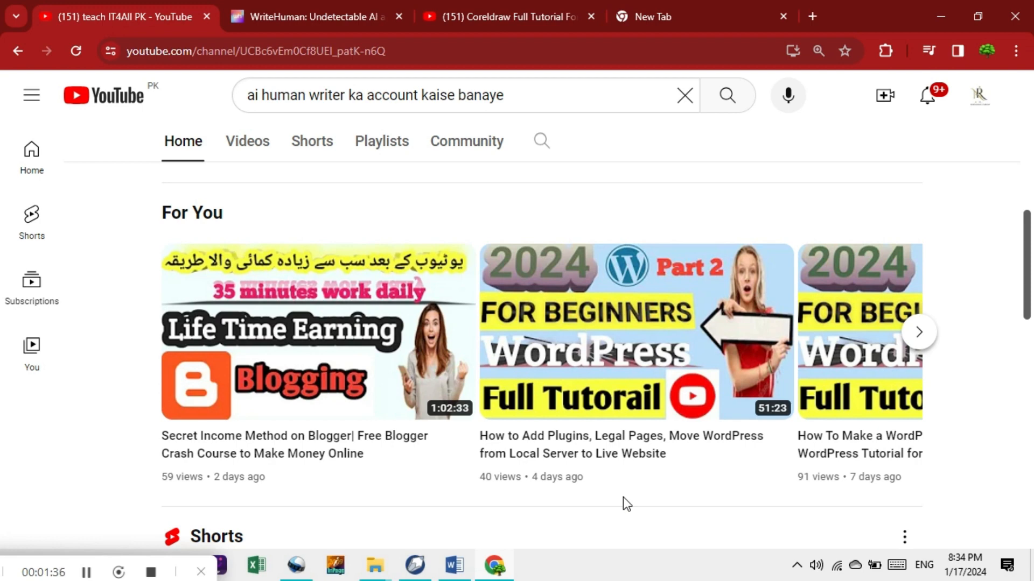
pyautogui.click(919, 334)
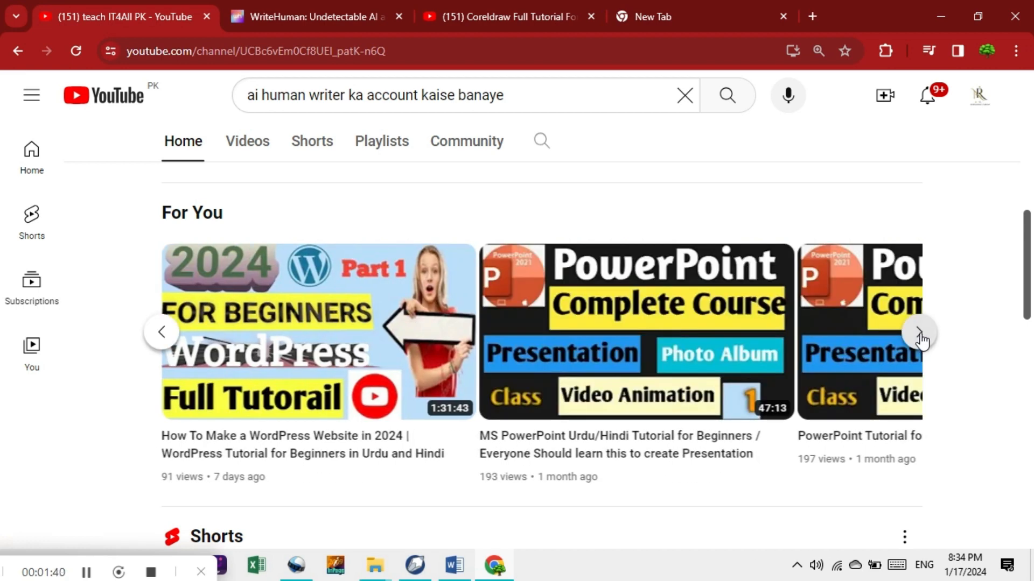
# Browse the channel's remaining For You videos, then look through its Shorts, Videos and Popular videos sections
pyautogui.click(919, 334)
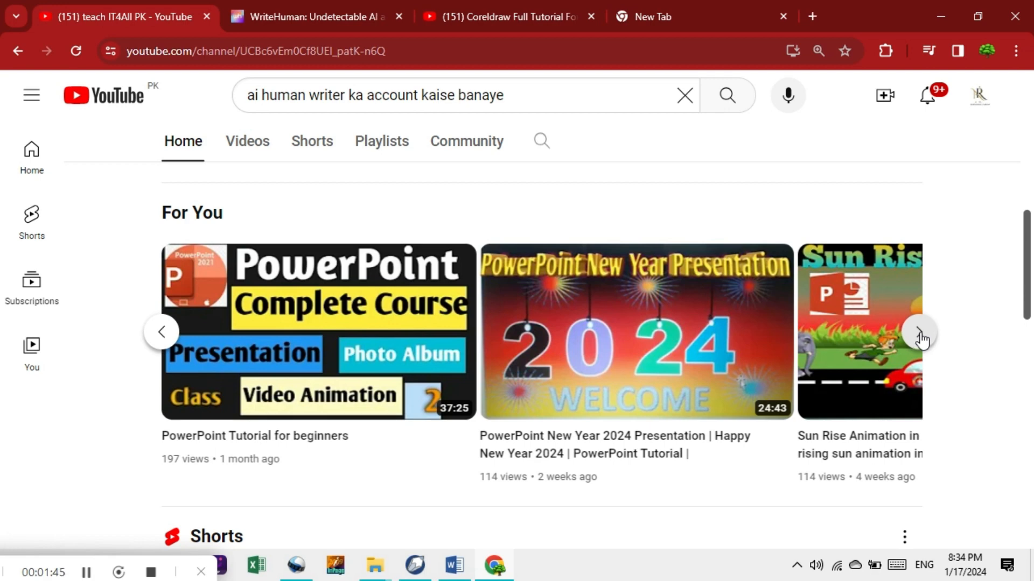
pyautogui.click(920, 333)
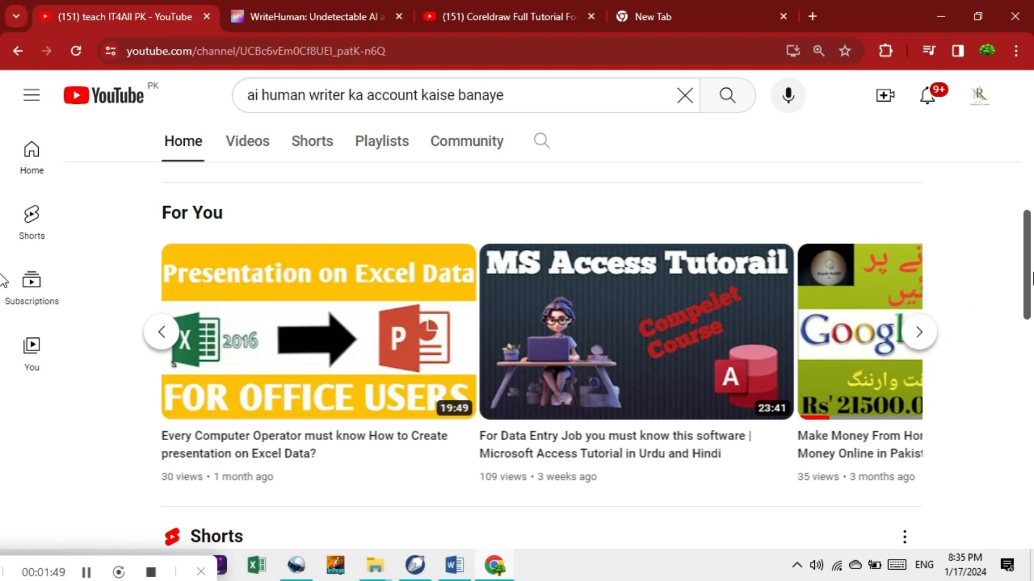
pyautogui.scroll(-3, 3, 311)
pyautogui.scroll(-10, 3, 312)
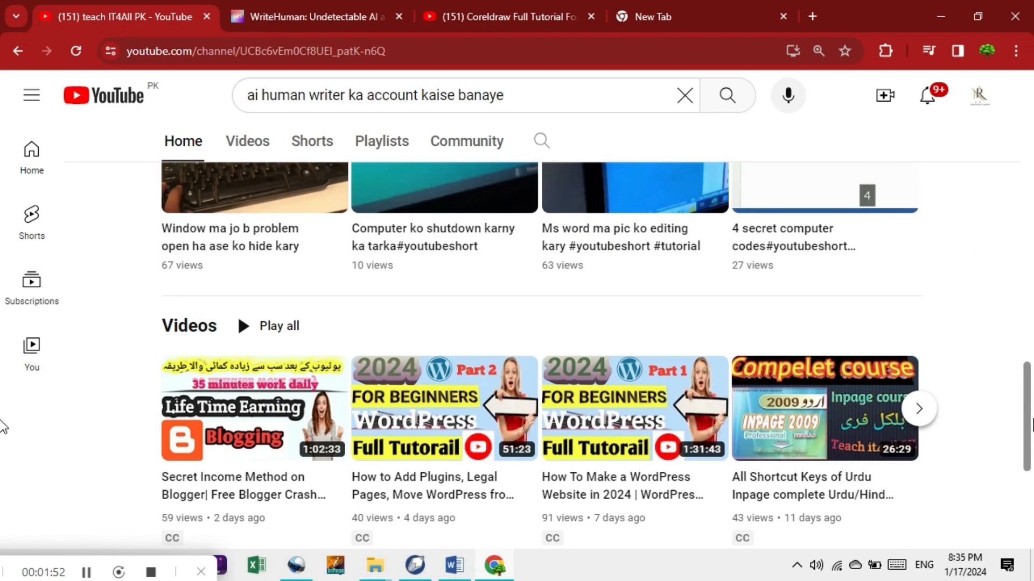
pyautogui.scroll(3, 3, 491)
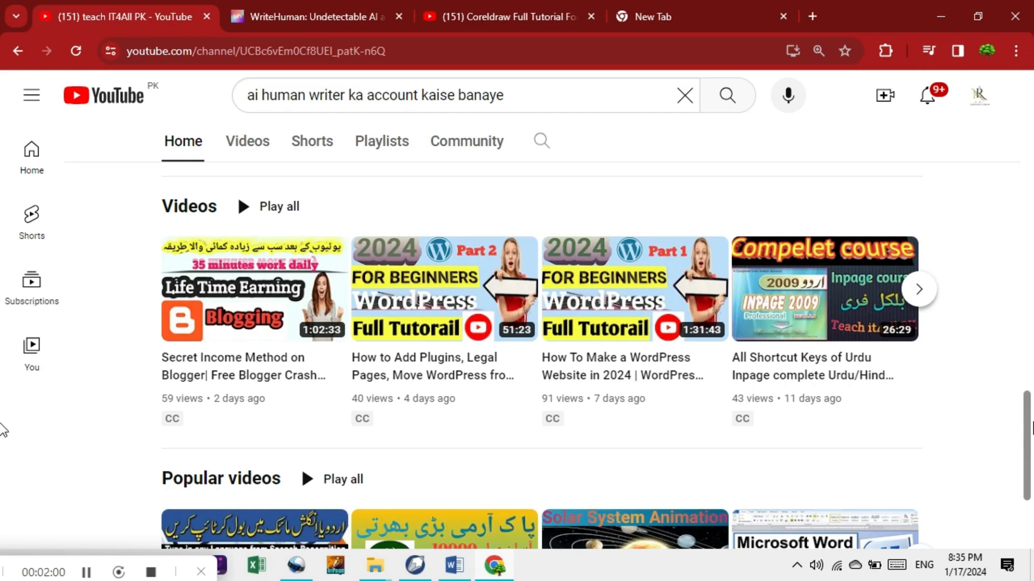
pyautogui.scroll(-3, 1, 431)
pyautogui.scroll(4, 3, 485)
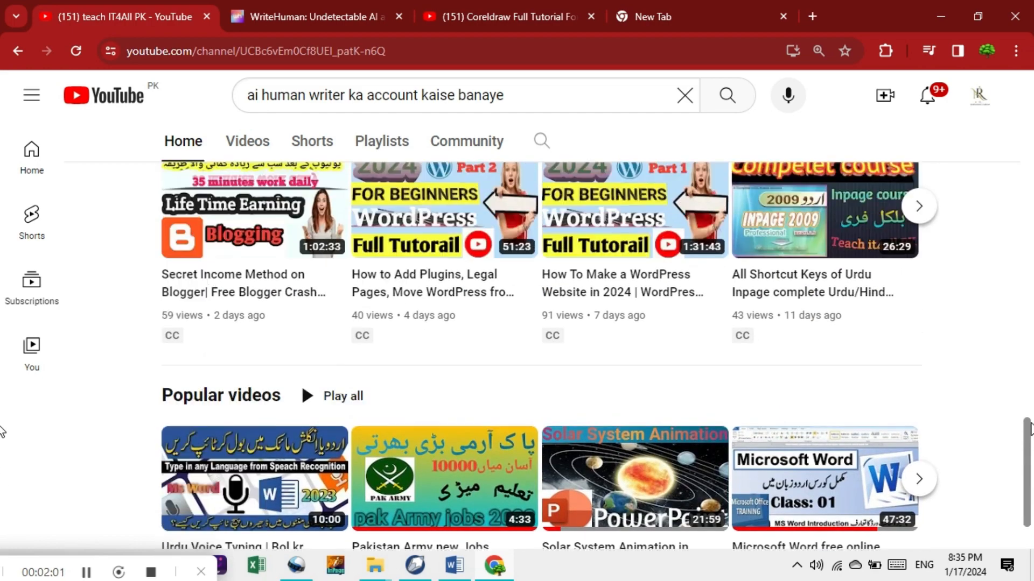
pyautogui.scroll(10, 3, 425)
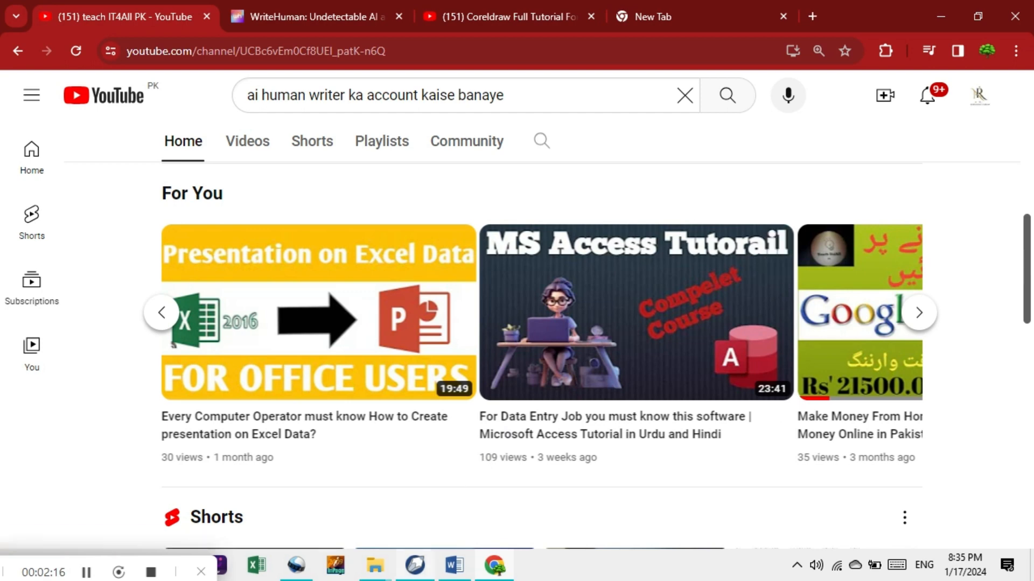
# On a new page 6 in CorelDRAW, draw a circle about 5.8 inches across and move its centre to about x 5.95, y 7.63 inches
pyautogui.click(415, 565)
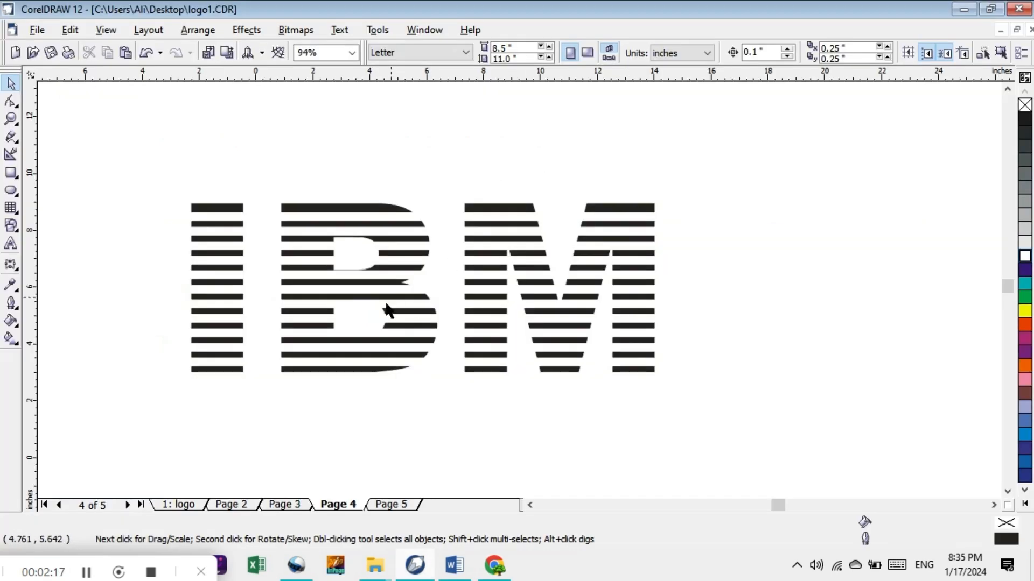
pyautogui.click(400, 506)
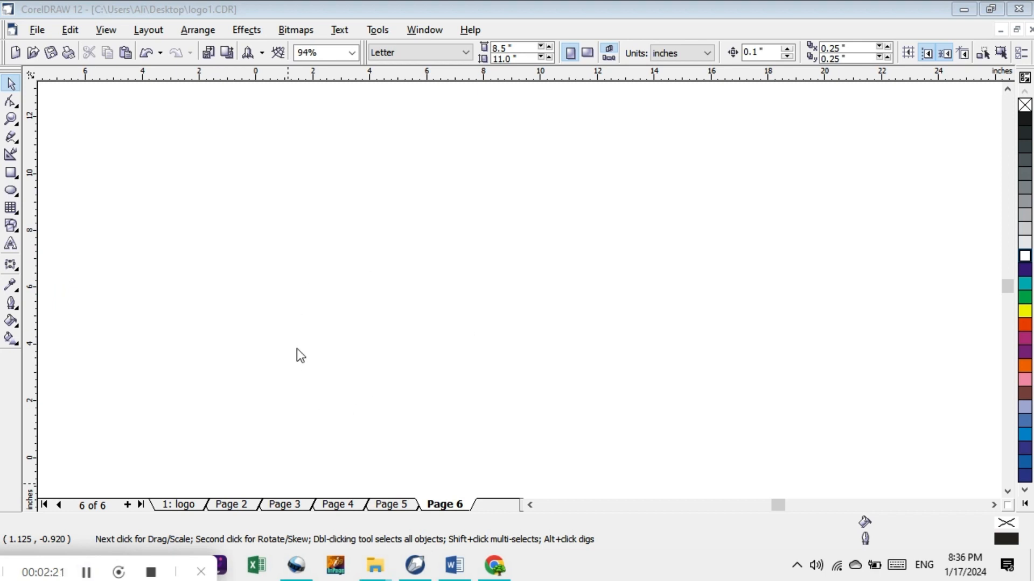
pyautogui.click(12, 191)
pyautogui.click(11, 191)
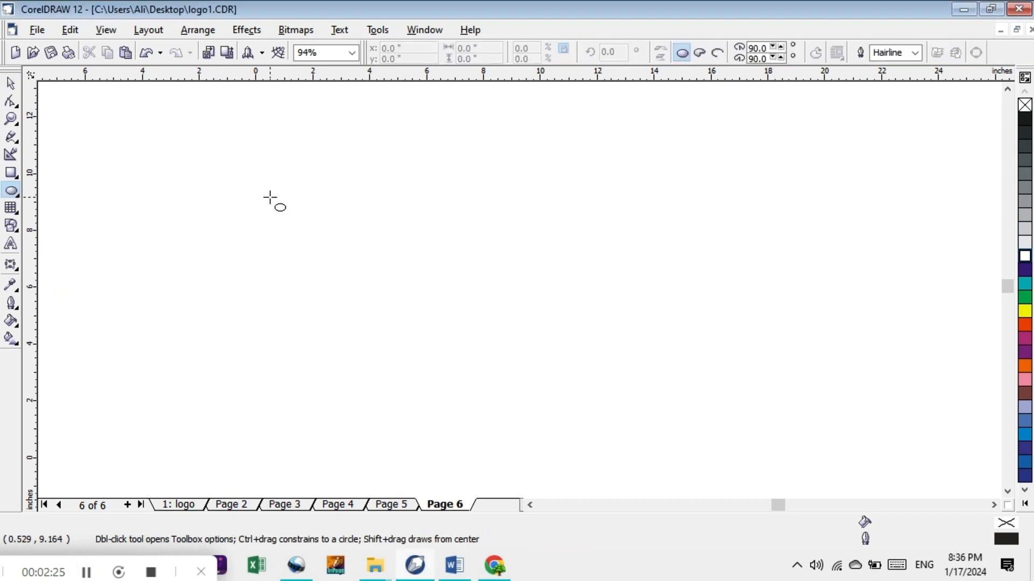
pyautogui.moveTo(273, 191); pyautogui.dragTo(438, 281)
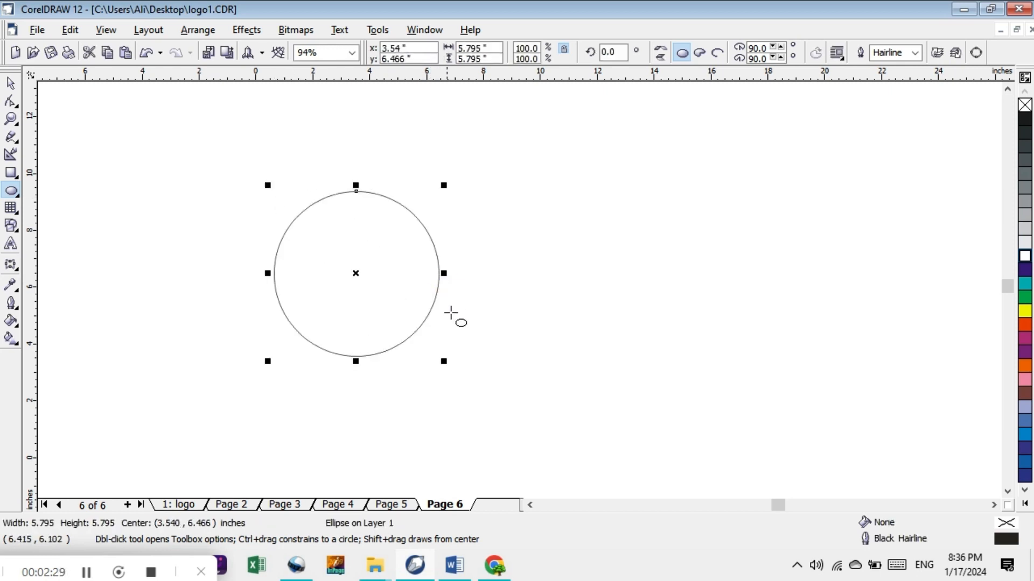
pyautogui.moveTo(355, 275); pyautogui.dragTo(424, 240)
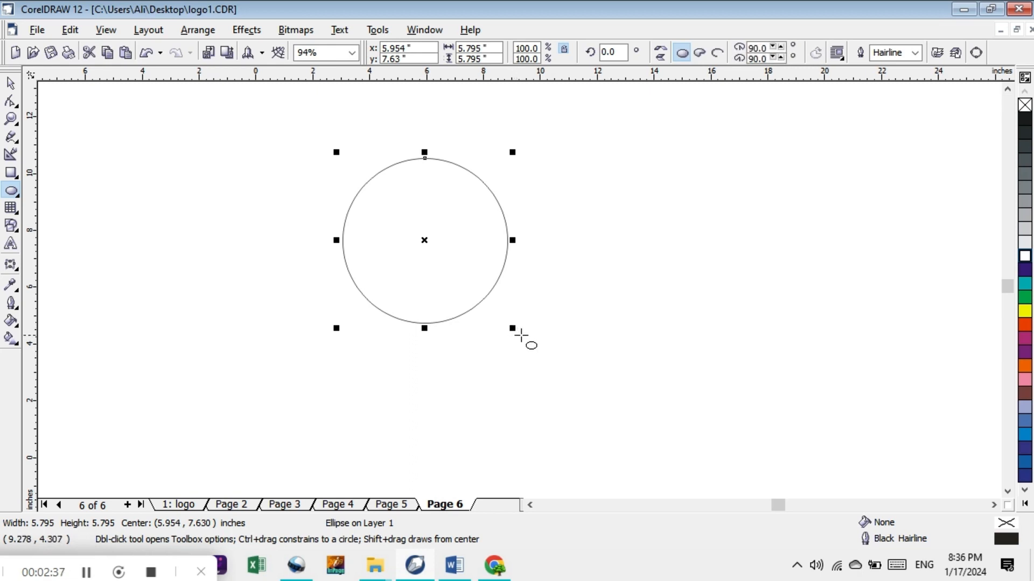
pyautogui.moveTo(513, 328); pyautogui.dragTo(495, 296)
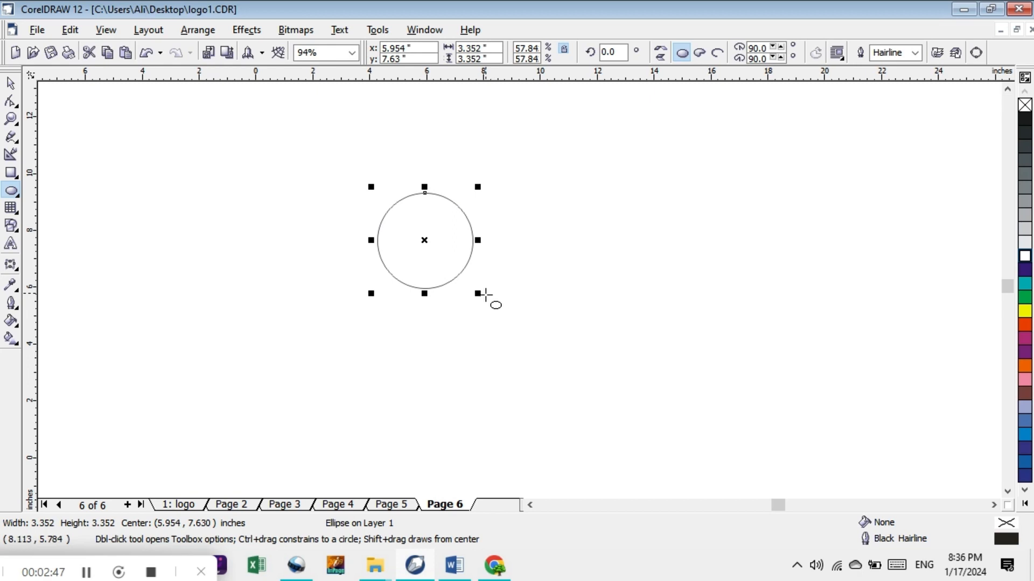
pyautogui.hotkey('ctrl', 'z')
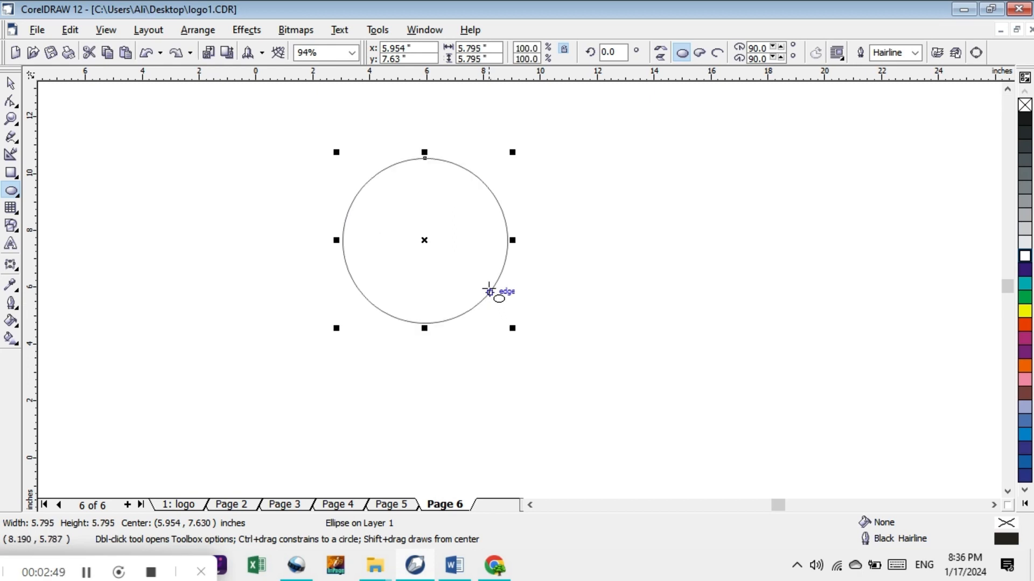
pyautogui.press('space')
pyautogui.hotkey('ctrl', 'd')
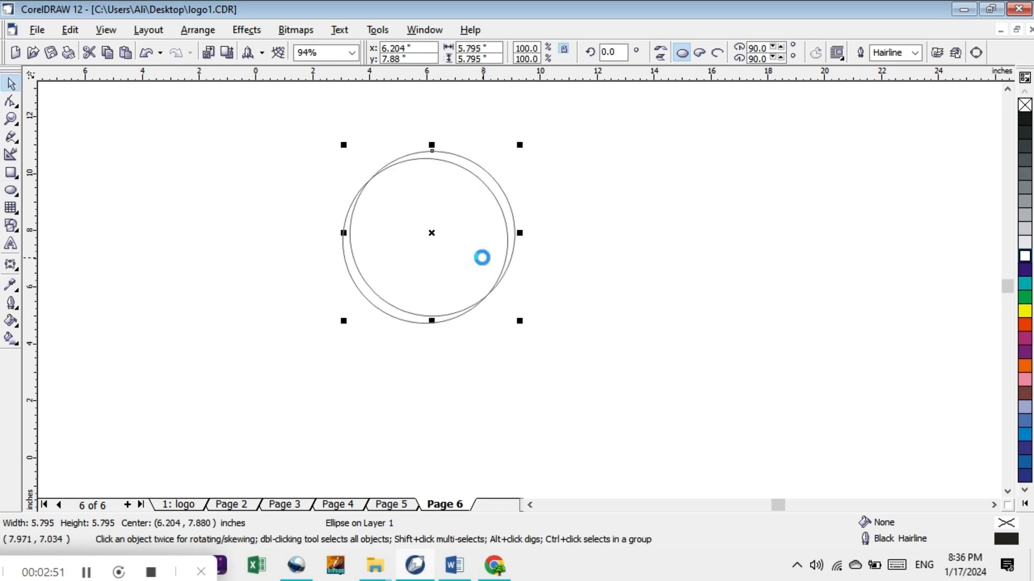
pyautogui.moveTo(433, 233); pyautogui.dragTo(425, 243)
pyautogui.press('Left')
pyautogui.press('Left')
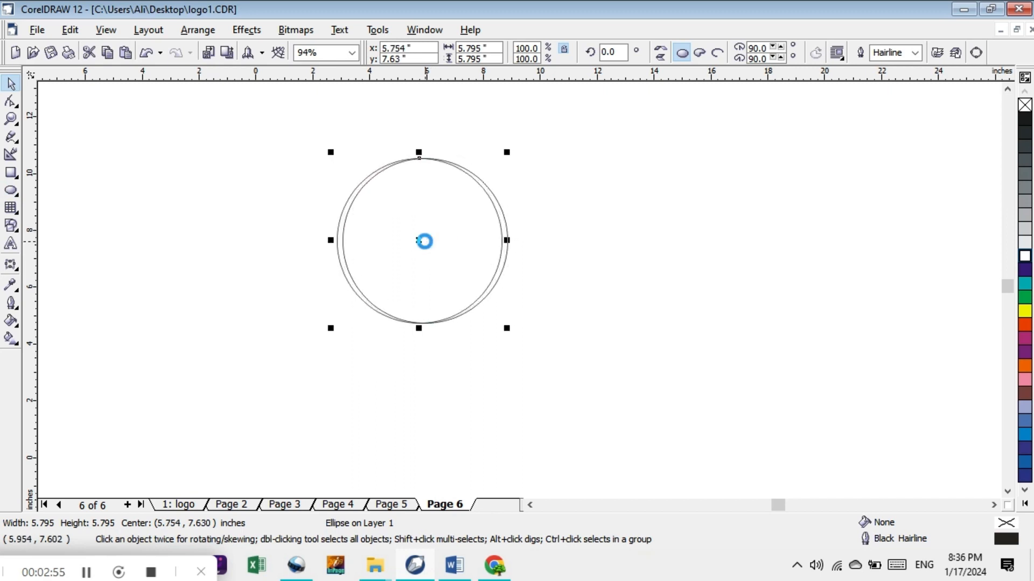
pyautogui.press('Right')
pyautogui.press('Down')
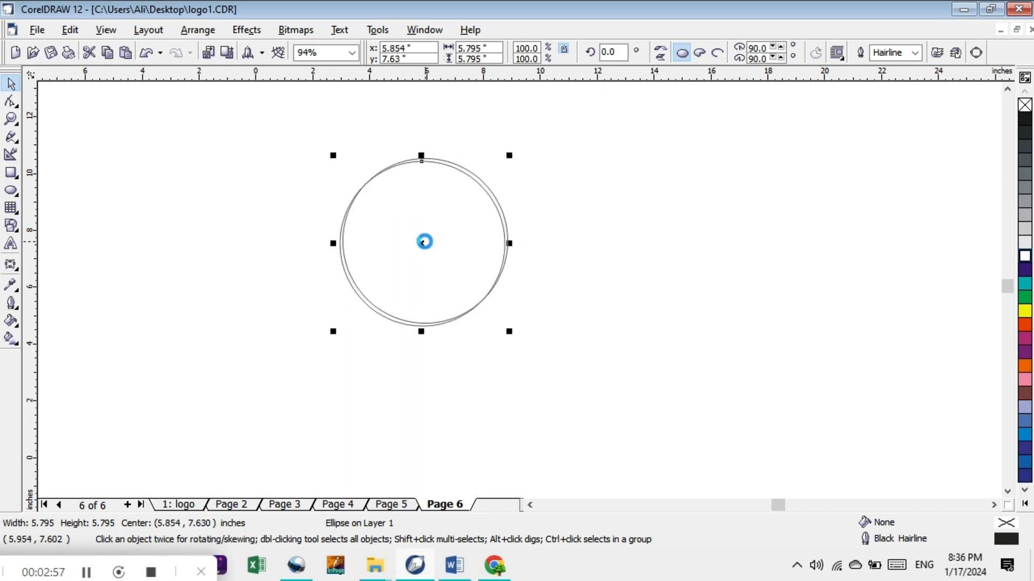
pyautogui.press('Up')
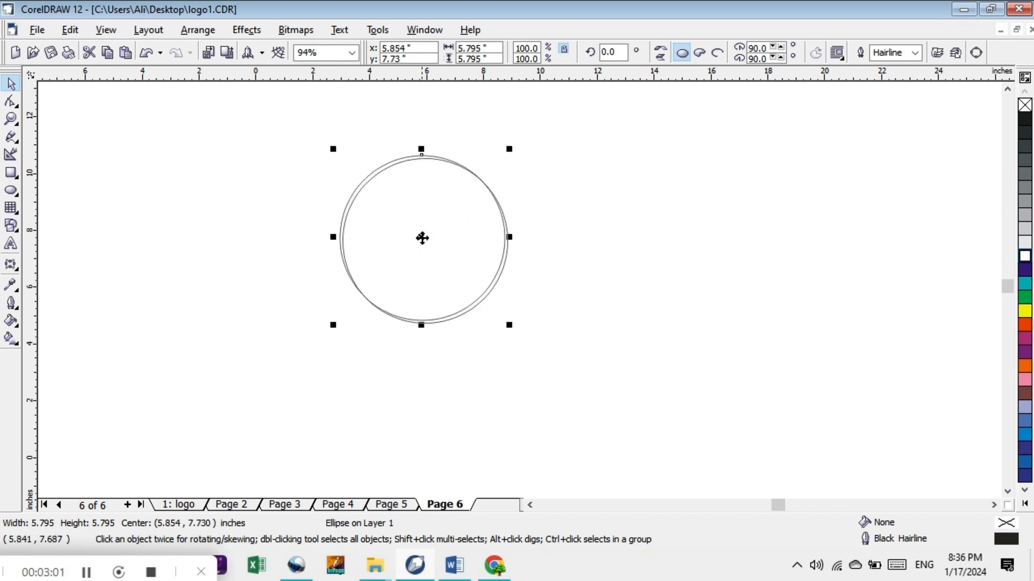
pyautogui.moveTo(421, 237)
pyautogui.mouseDown()
pyautogui.moveTo(415, 229)
pyautogui.moveTo(421, 237)
pyautogui.mouseUp()
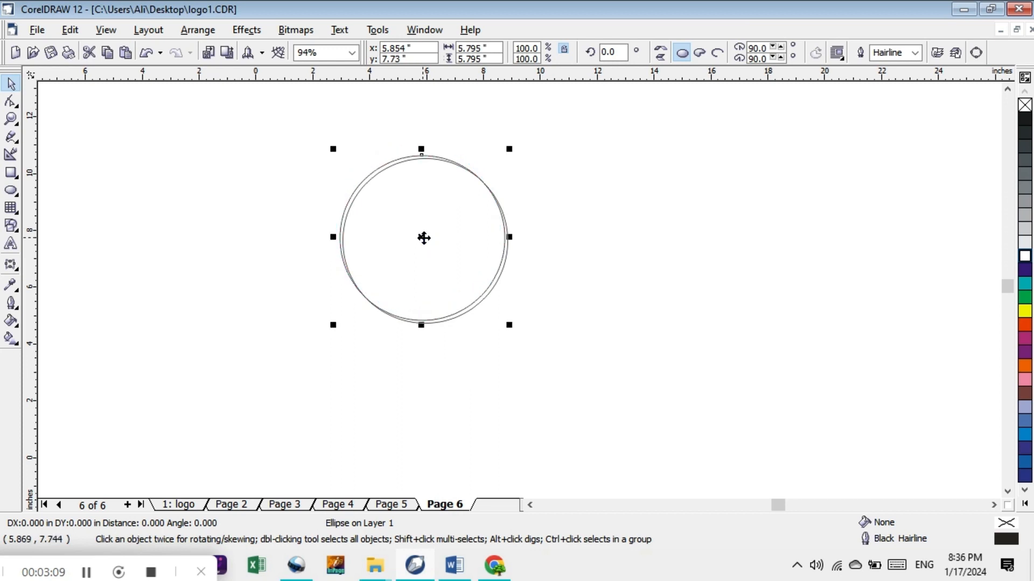
pyautogui.click(431, 316)
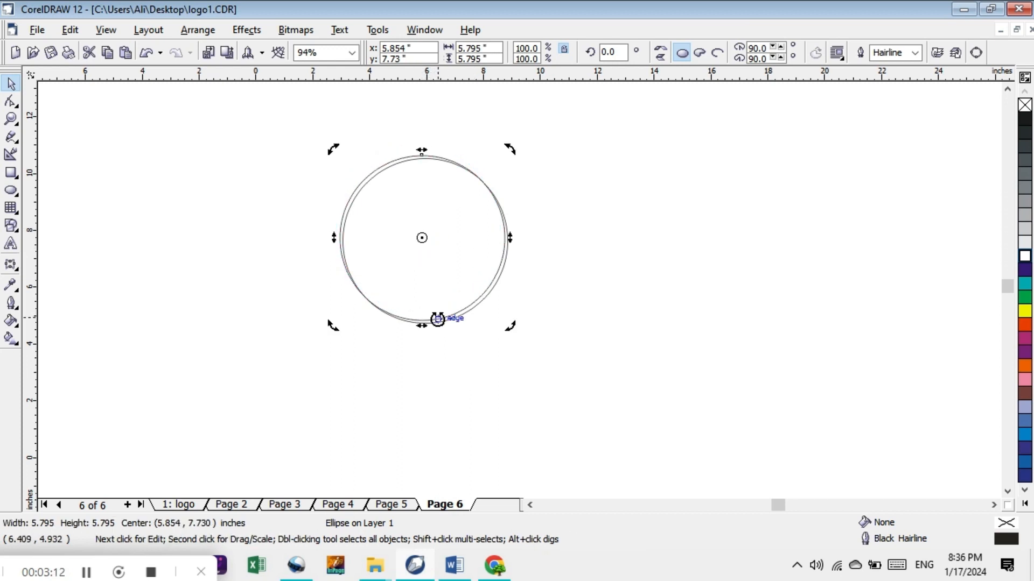
pyautogui.click(438, 316)
pyautogui.moveTo(421, 235)
pyautogui.mouseDown()
pyautogui.moveTo(430, 236)
pyautogui.moveTo(414, 234)
pyautogui.mouseUp()
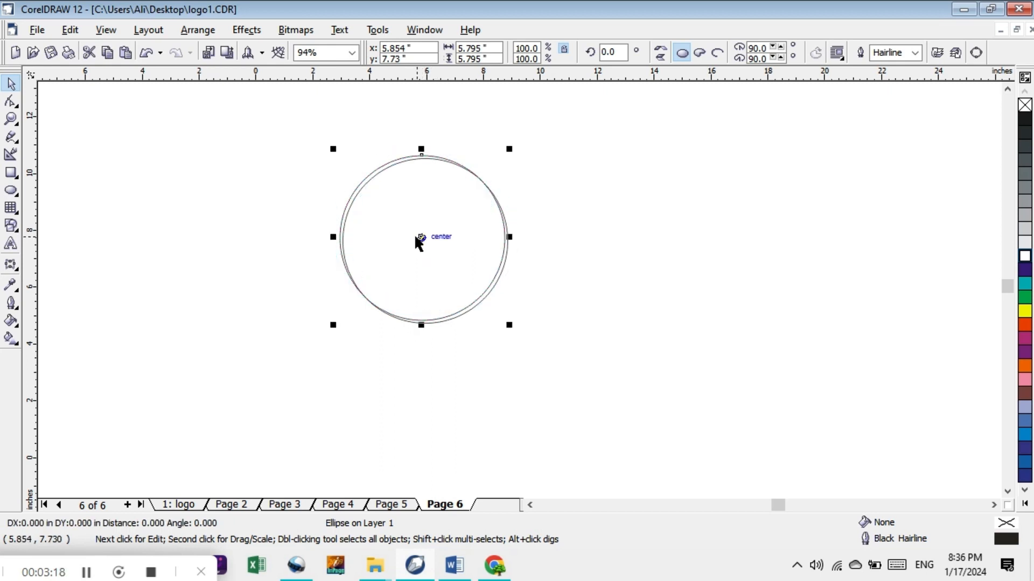
pyautogui.click(87, 573)
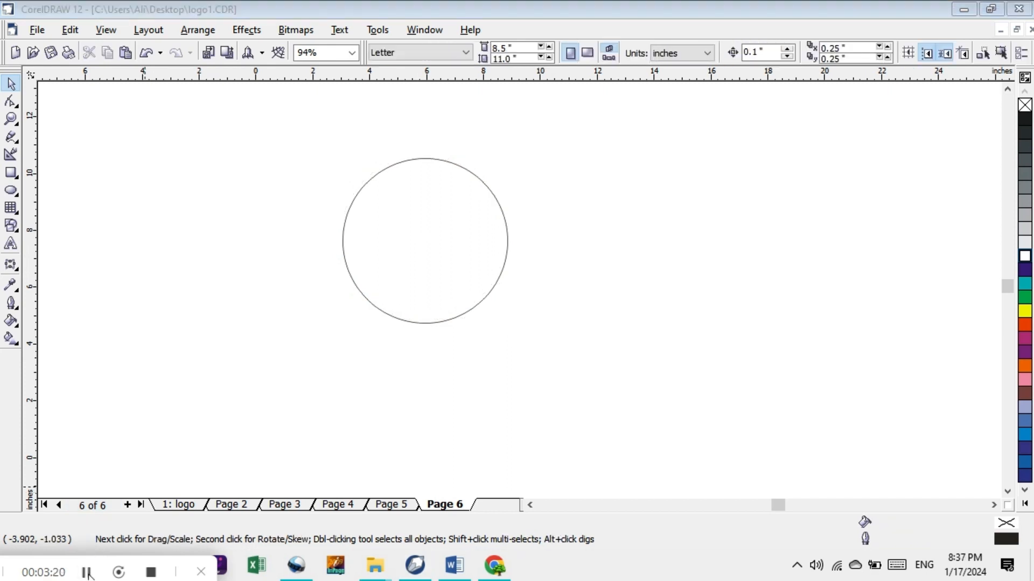
# Make a concentric copy of the circle, scaled down about its centre to about 3.52 inches across
pyautogui.click(404, 163)
pyautogui.doubleClick(408, 161)
pyautogui.moveTo(408, 162); pyautogui.dragTo(408, 160)
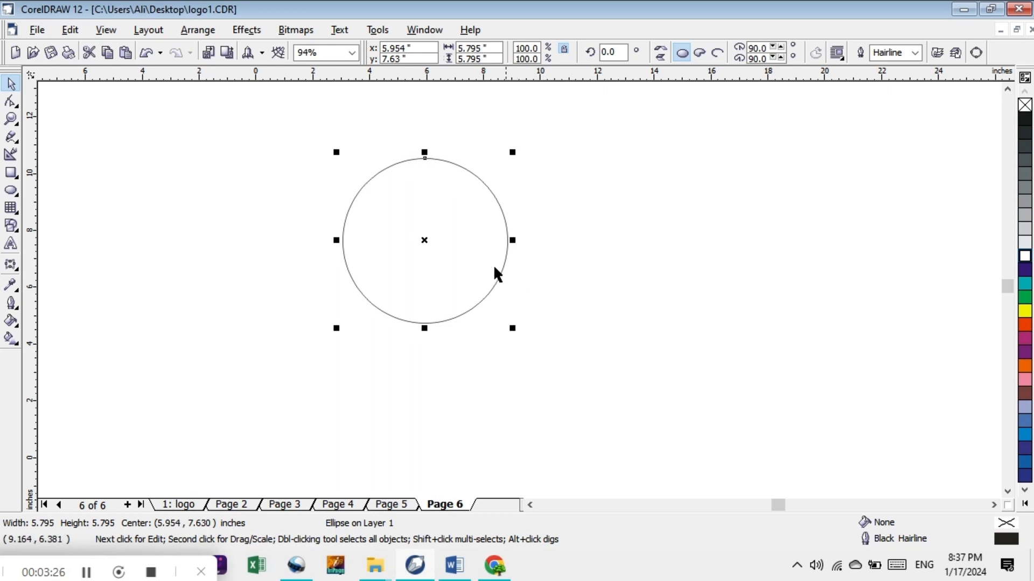
pyautogui.click(446, 255)
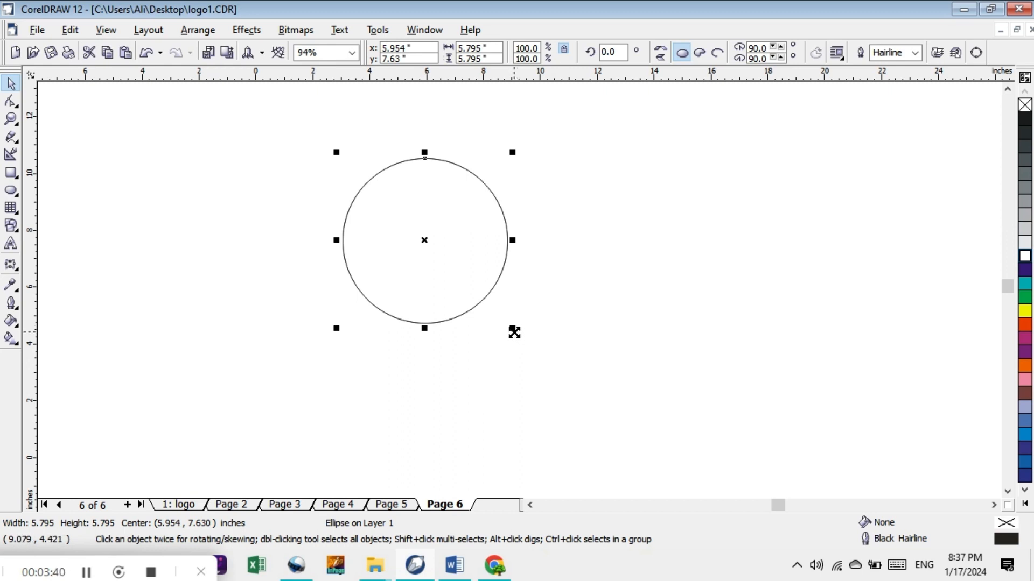
pyautogui.moveTo(514, 332); pyautogui.dragTo(480, 306)
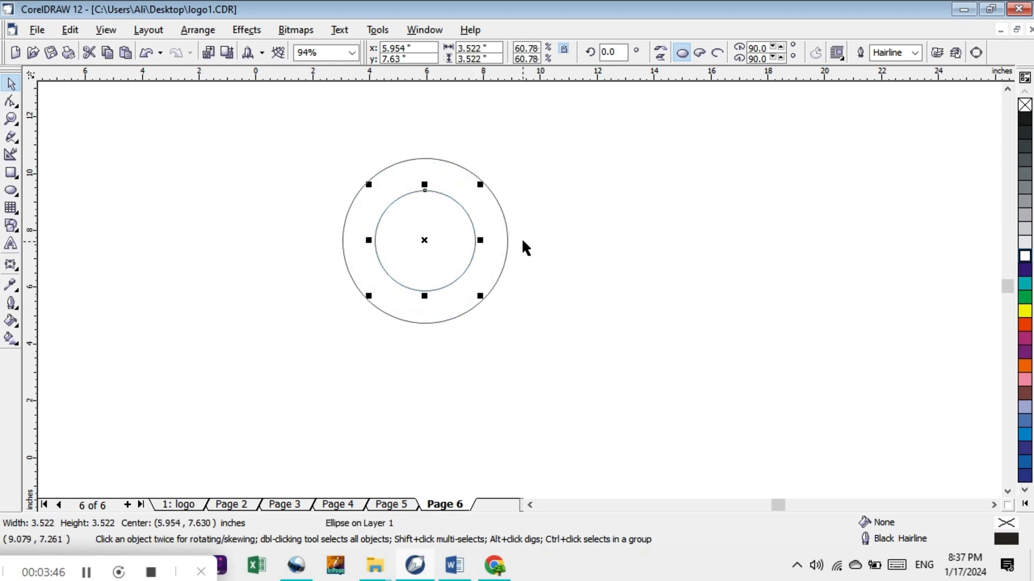
pyautogui.keyDown('shift'); pyautogui.click(486, 298); pyautogui.keyUp('shift')
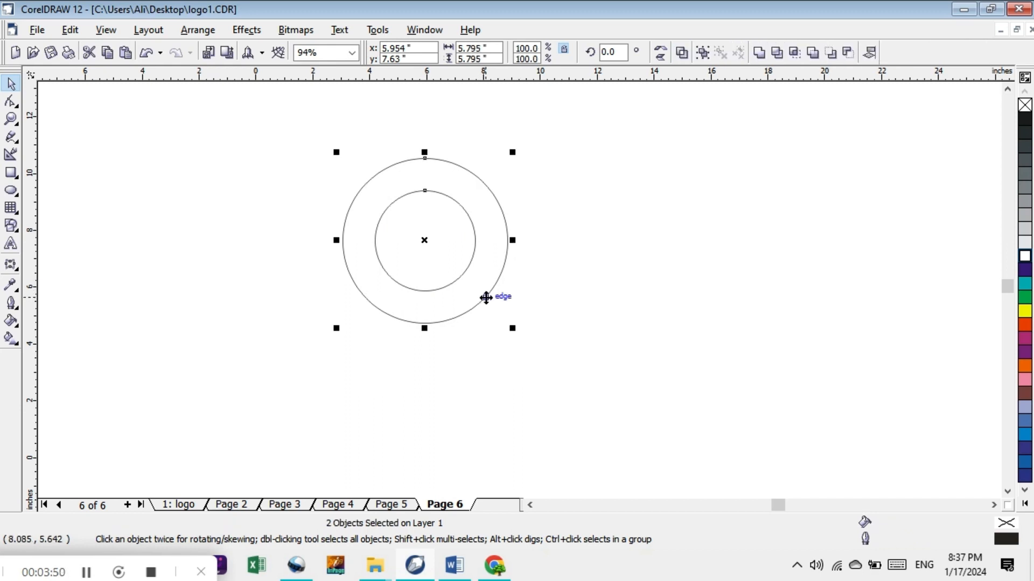
pyautogui.click(467, 272)
pyautogui.click(466, 266)
pyautogui.click(457, 201)
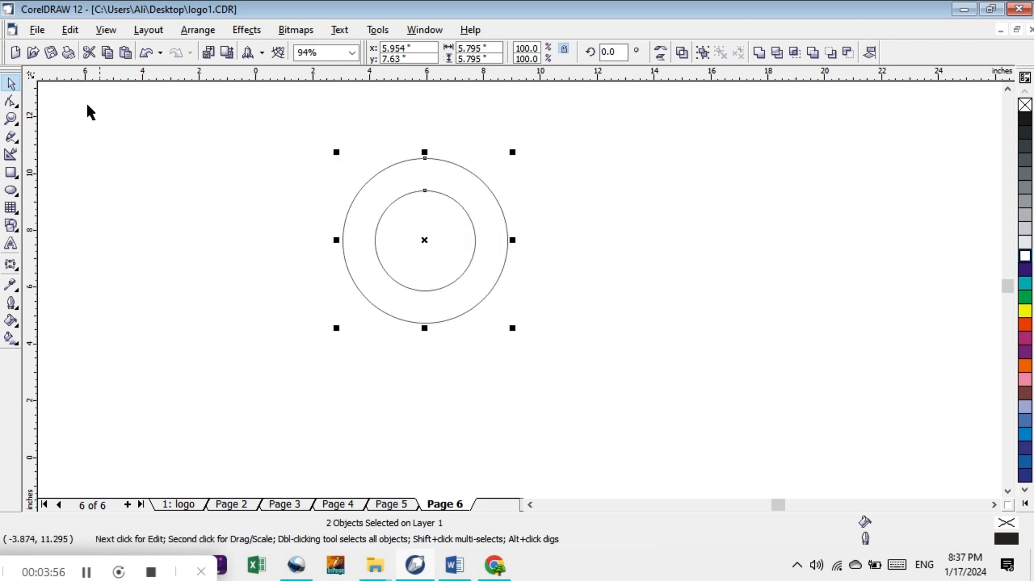
pyautogui.click(443, 194)
pyautogui.click(567, 195)
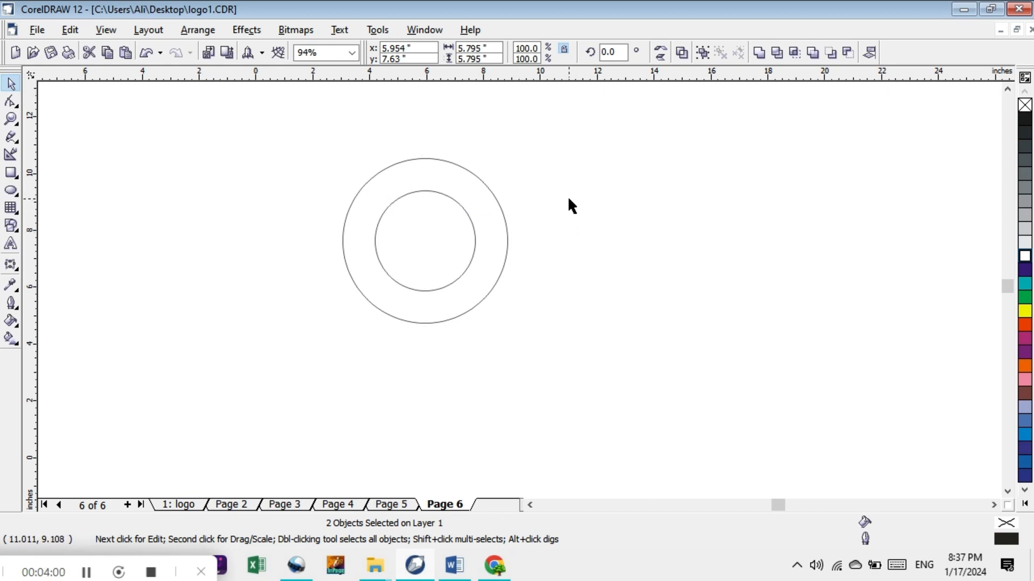
# Shrink the inner circle about its centre to about 3.3 inches across and deselect it
pyautogui.click(454, 201)
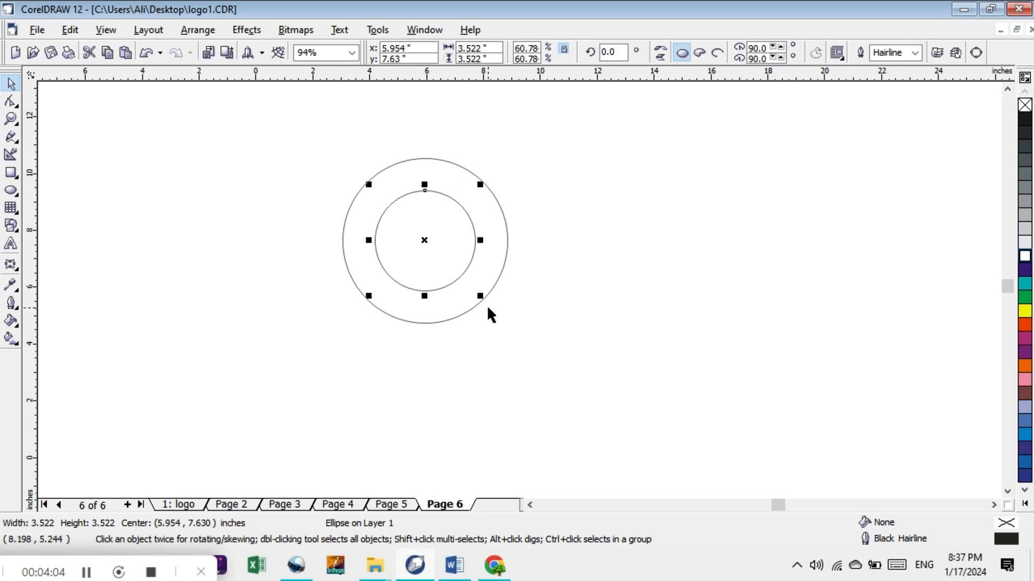
pyautogui.moveTo(483, 300); pyautogui.dragTo(480, 297)
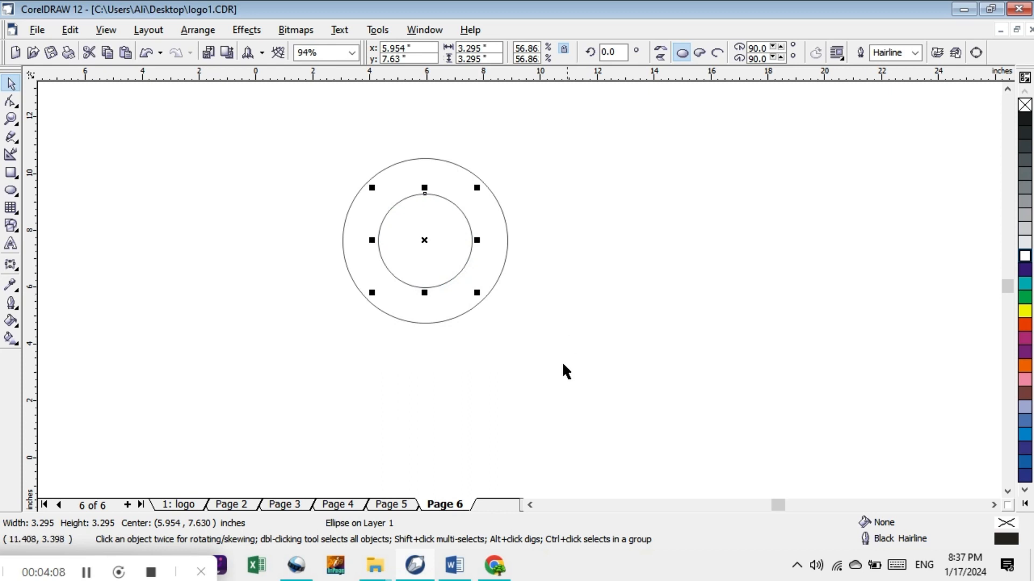
pyautogui.click(312, 253)
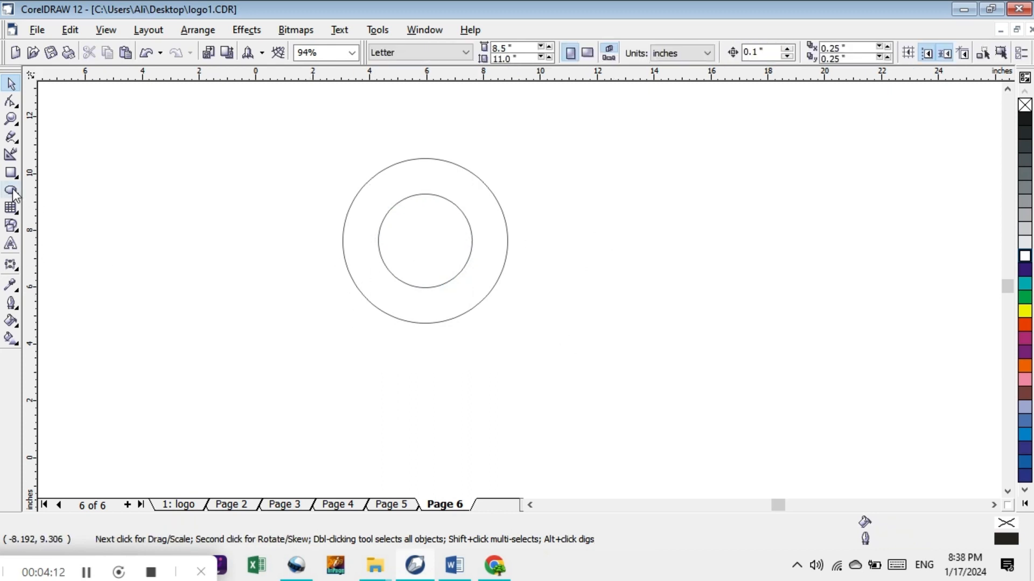
pyautogui.click(10, 172)
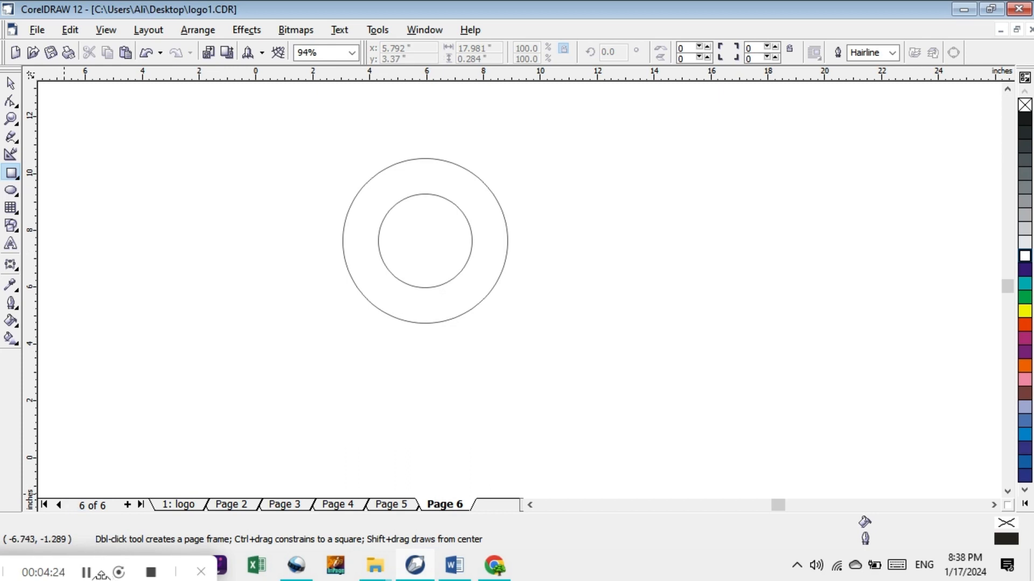
pyautogui.click(90, 571)
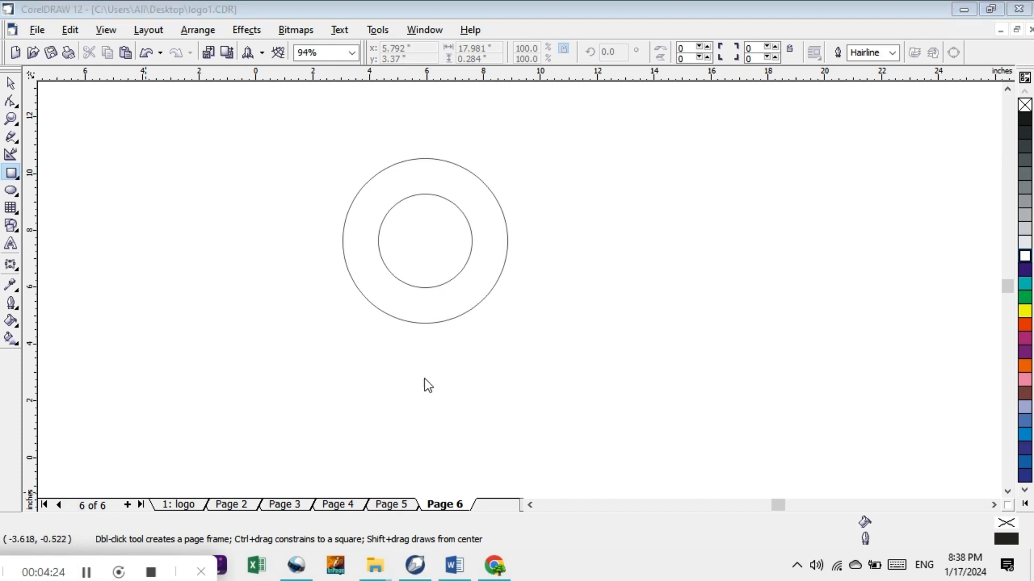
pyautogui.click(436, 286)
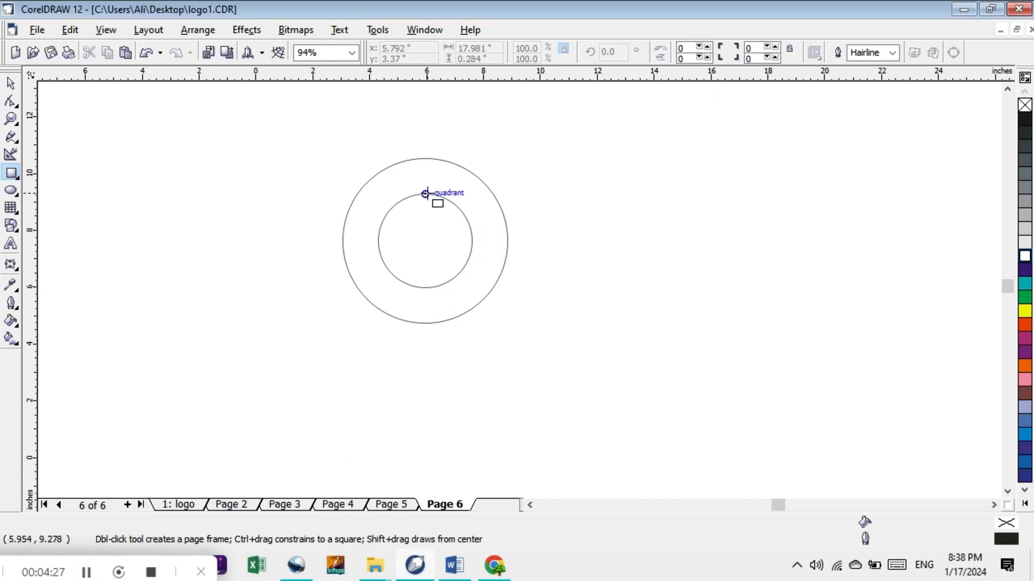
# Shrink the inner circle about its centre to about 1.59 inches across
pyautogui.click(11, 84)
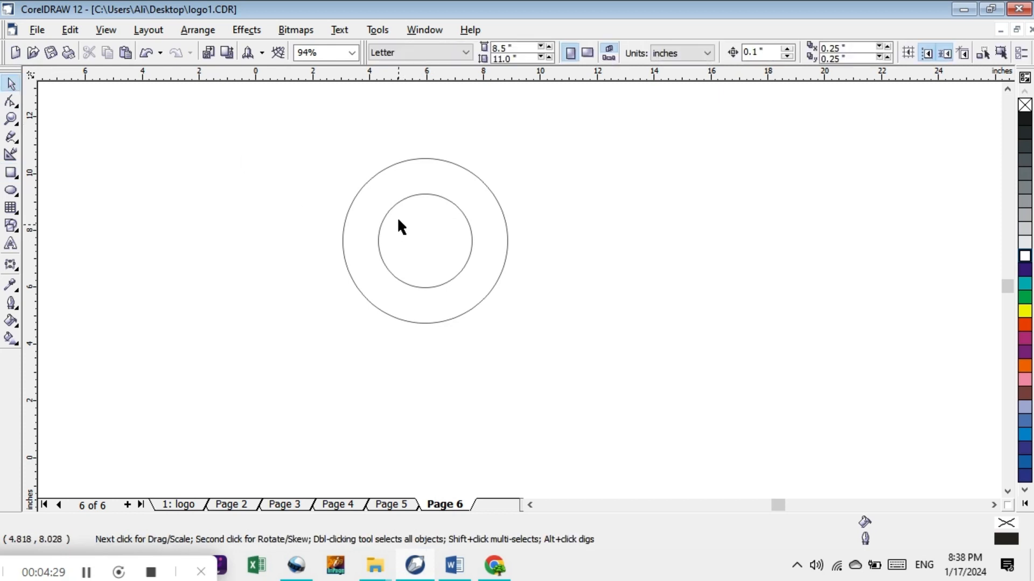
pyautogui.click(409, 198)
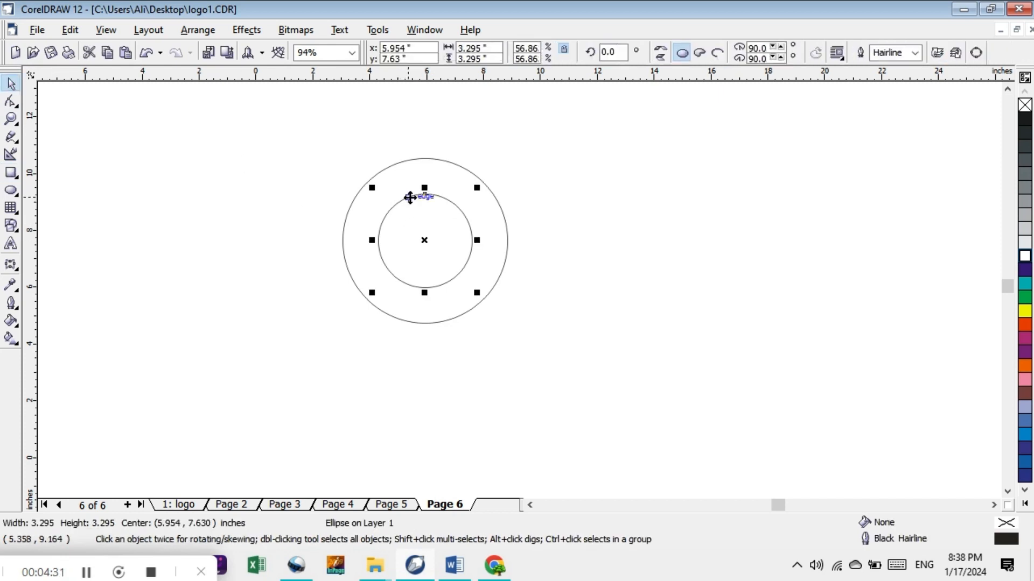
pyautogui.keyDown('shift'); pyautogui.click(483, 297); pyautogui.keyUp('shift')
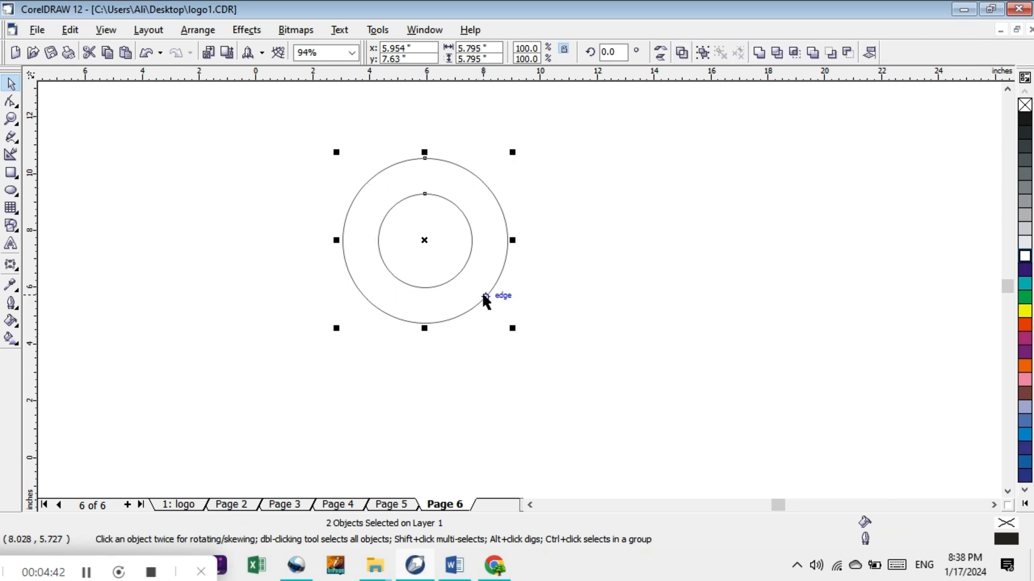
pyautogui.click(461, 267)
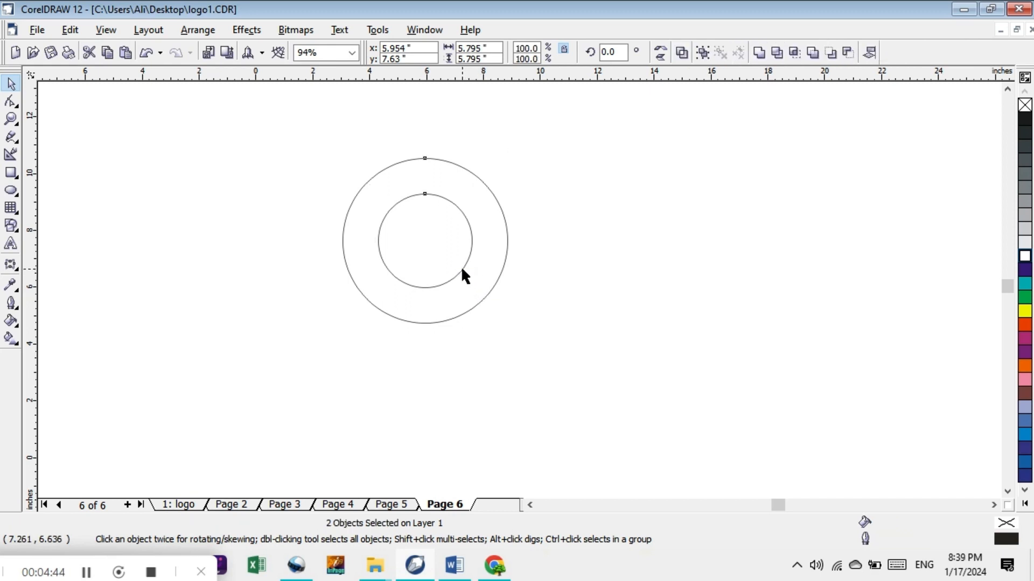
pyautogui.click(448, 197)
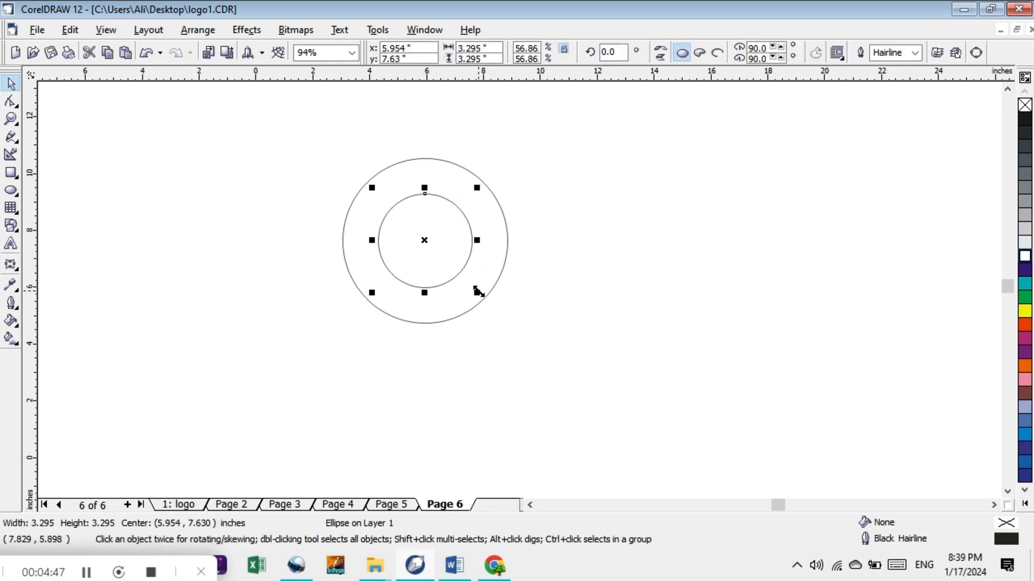
pyautogui.moveTo(476, 292); pyautogui.dragTo(458, 270)
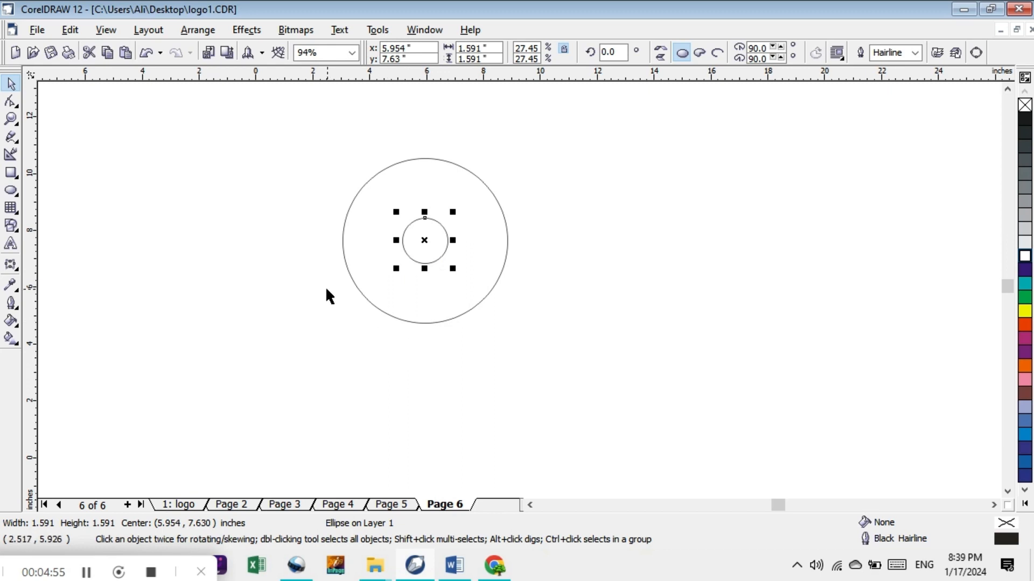
# Draw a rectangle about 0.48 by 2.11 inches from the small circle down to the outer circle's lower edge, and place a vertical guideline at x 6.0
pyautogui.click(11, 173)
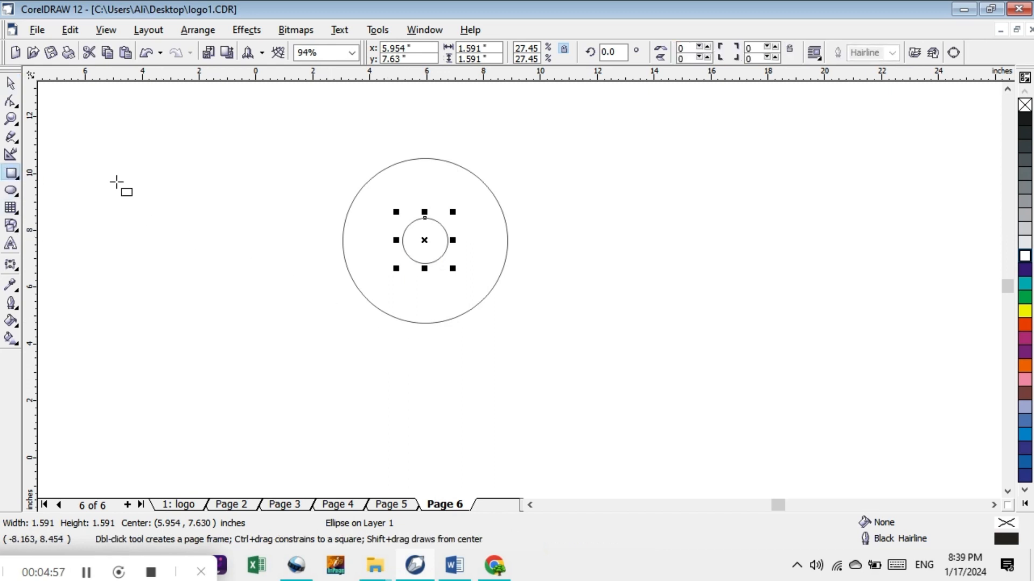
pyautogui.moveTo(419, 263); pyautogui.dragTo(433, 323)
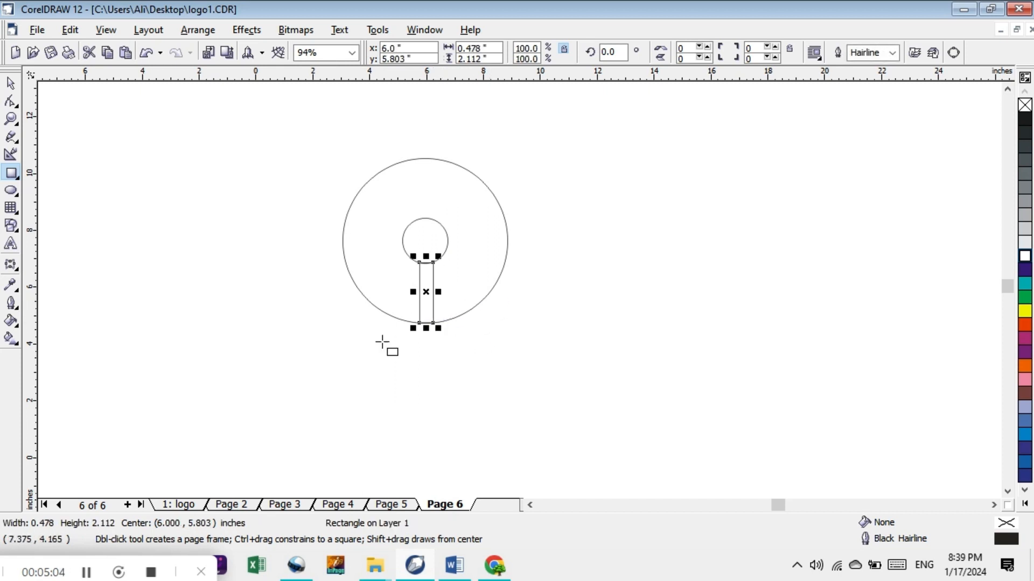
pyautogui.click(15, 81)
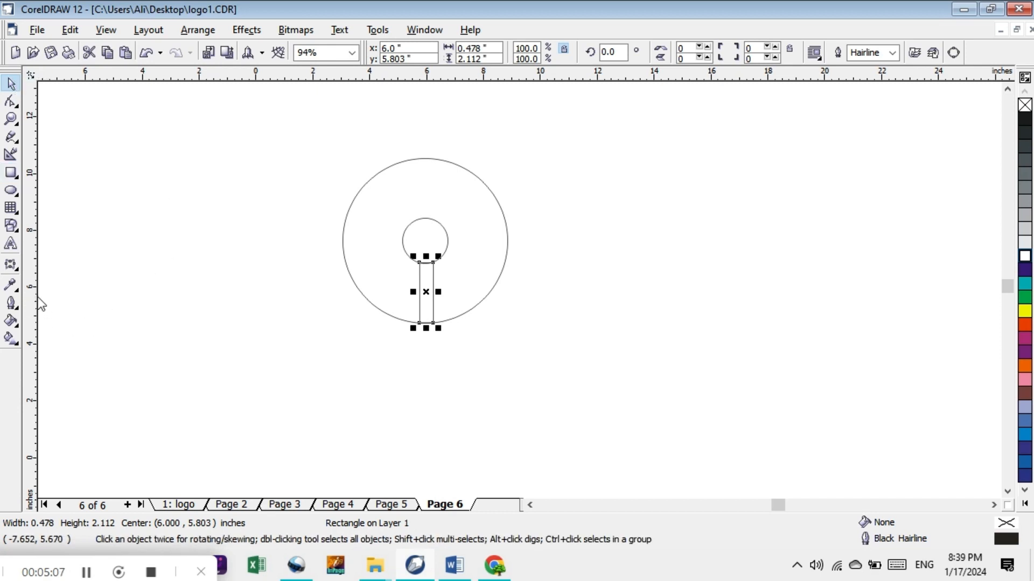
pyautogui.moveTo(39, 297); pyautogui.dragTo(425, 295)
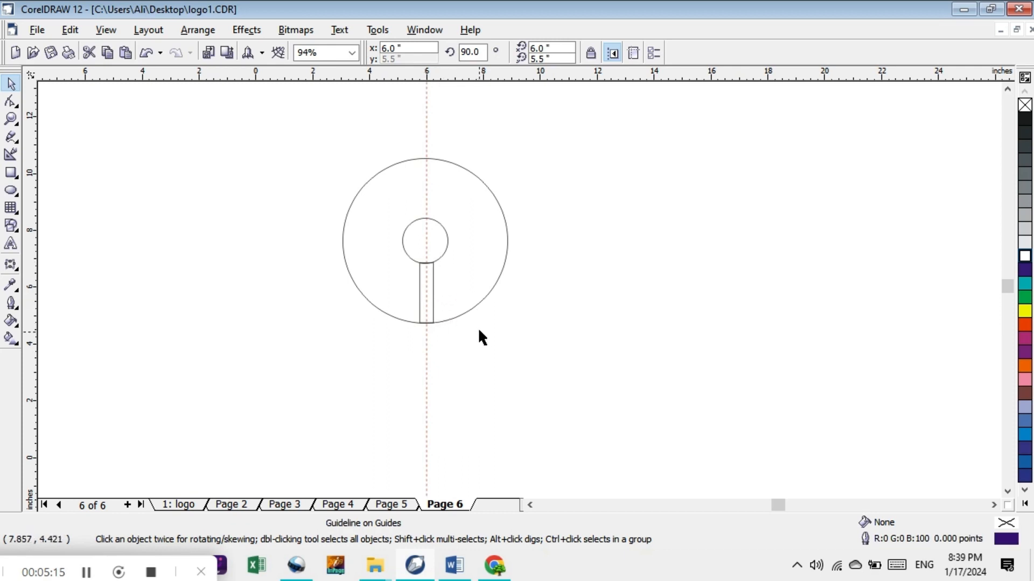
# Try a Blue fill on the outer circle, and undo it
pyautogui.click(393, 169)
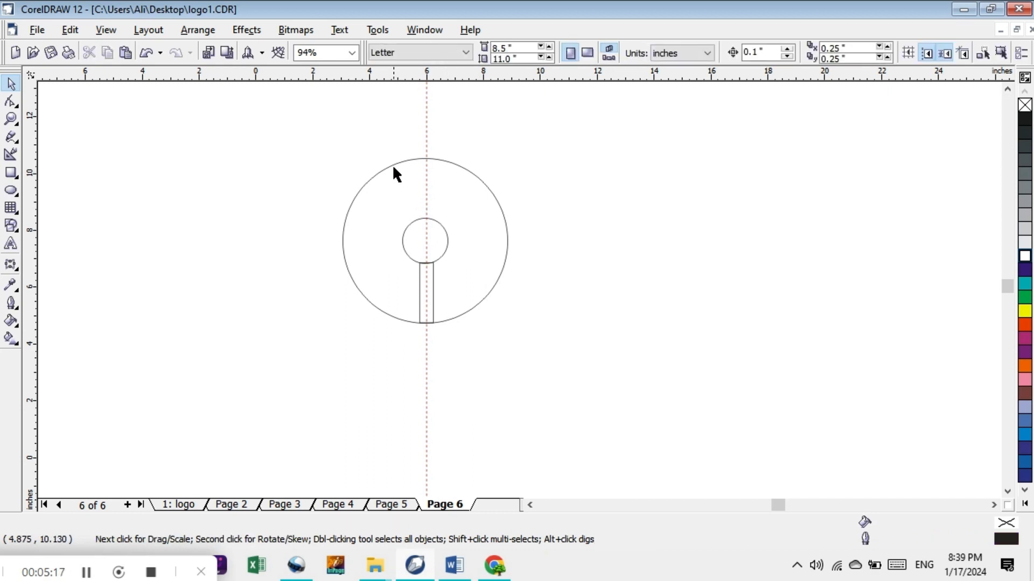
pyautogui.click(398, 164)
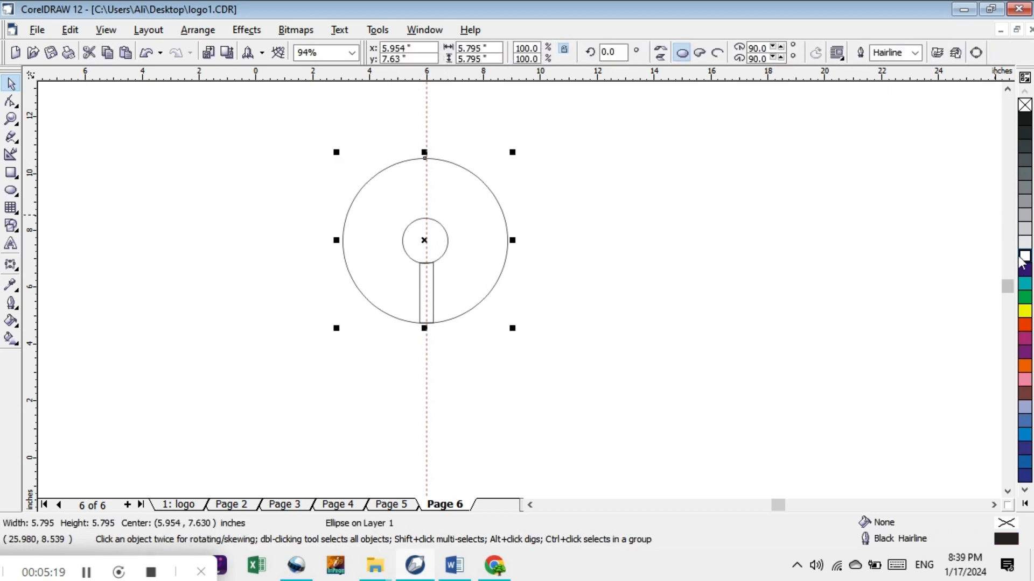
pyautogui.click(1026, 274)
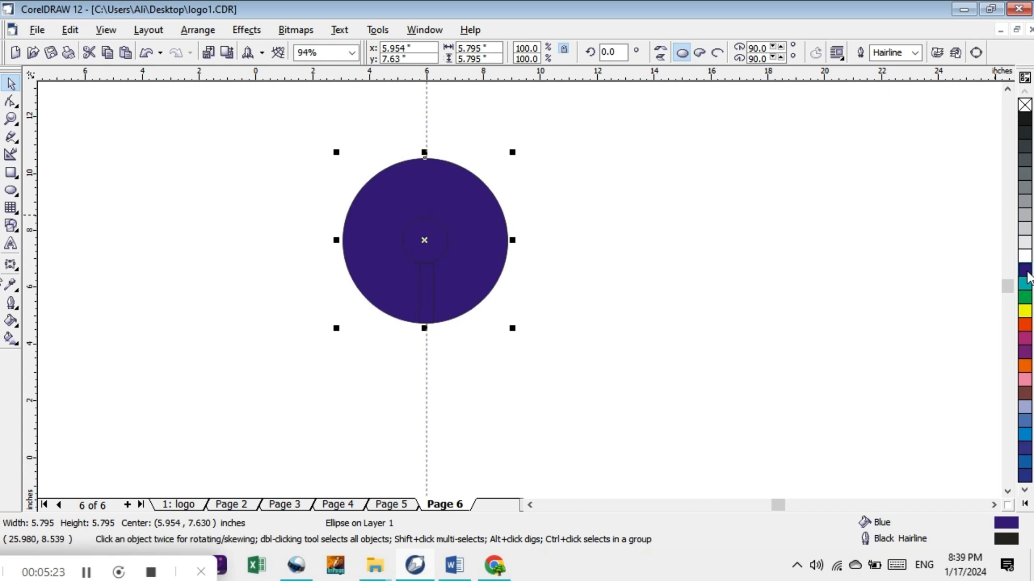
pyautogui.hotkey('ctrl', 'z')
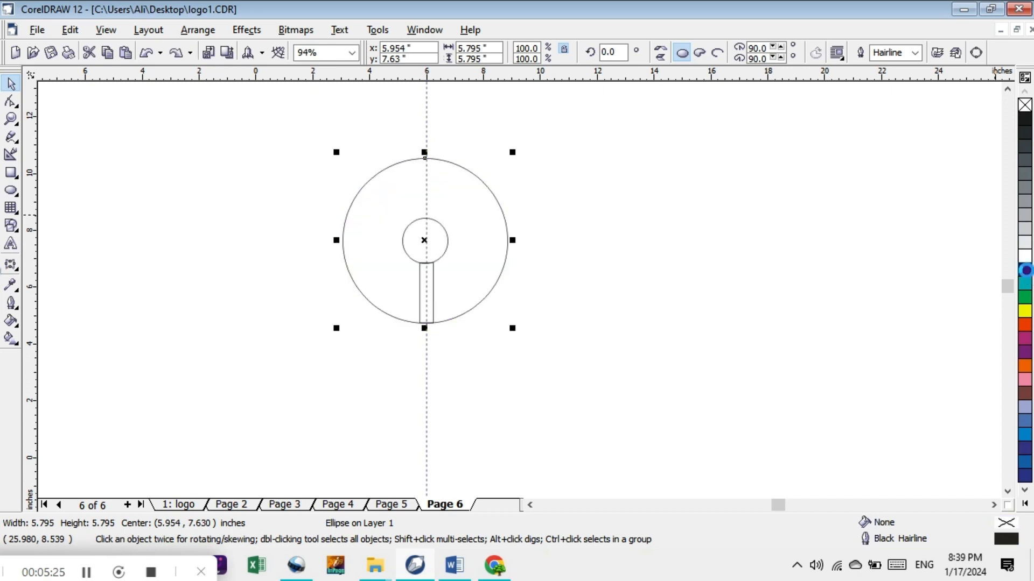
# Give the small circle a white fill and white outline, and set the rectangle's outline to white
pyautogui.click(428, 218)
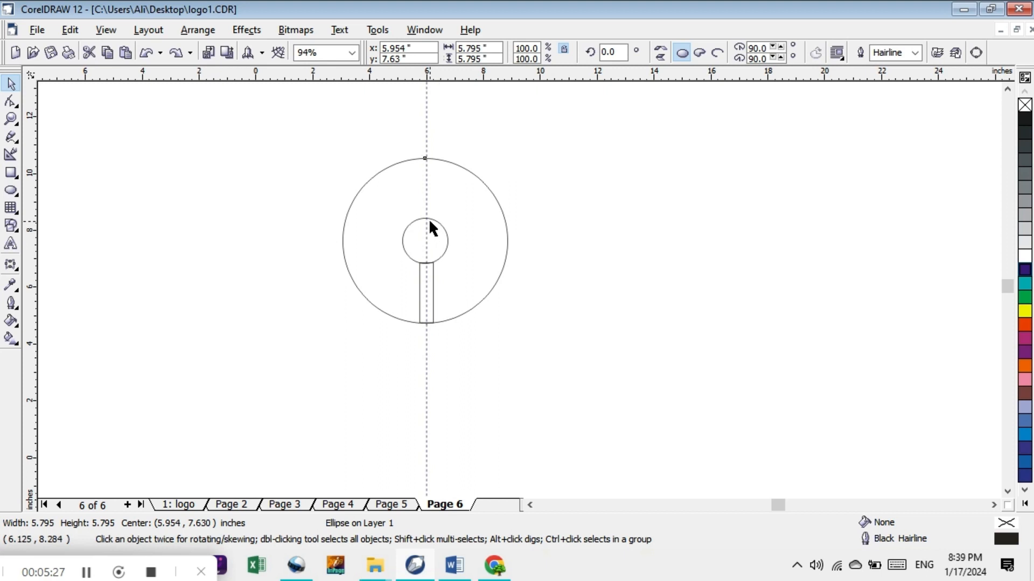
pyautogui.click(417, 219)
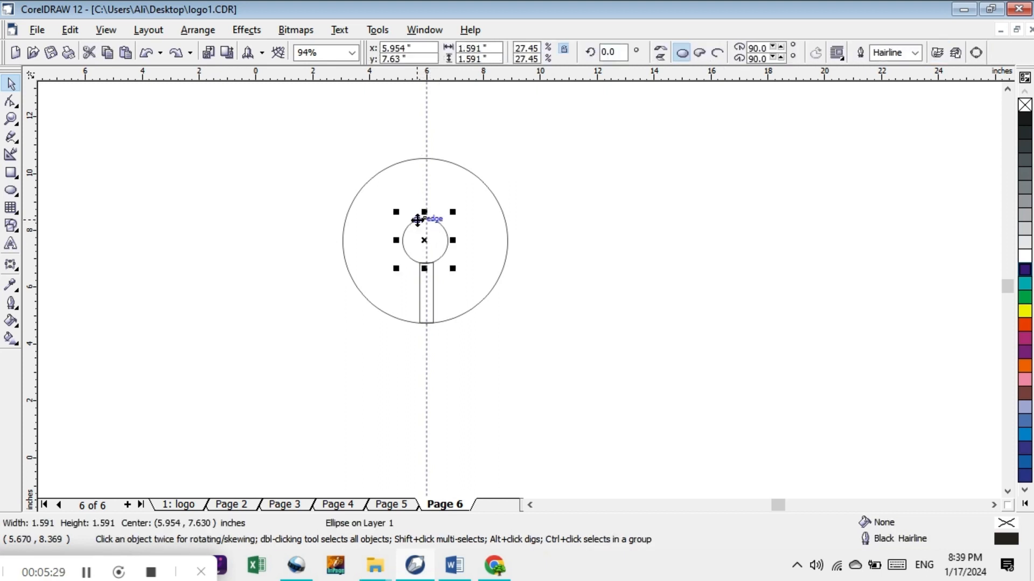
pyautogui.click(1024, 256)
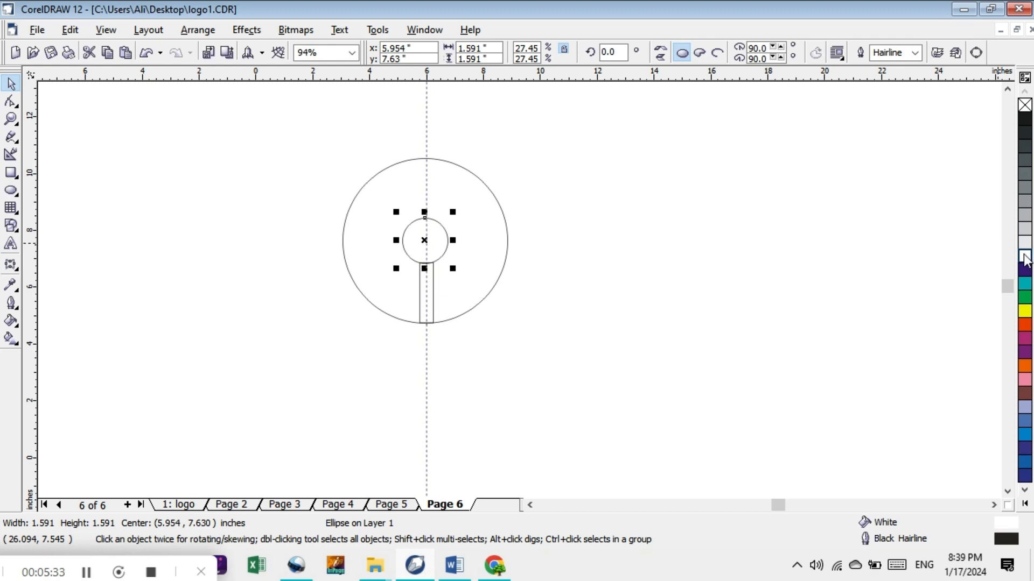
pyautogui.rightClick(1023, 257)
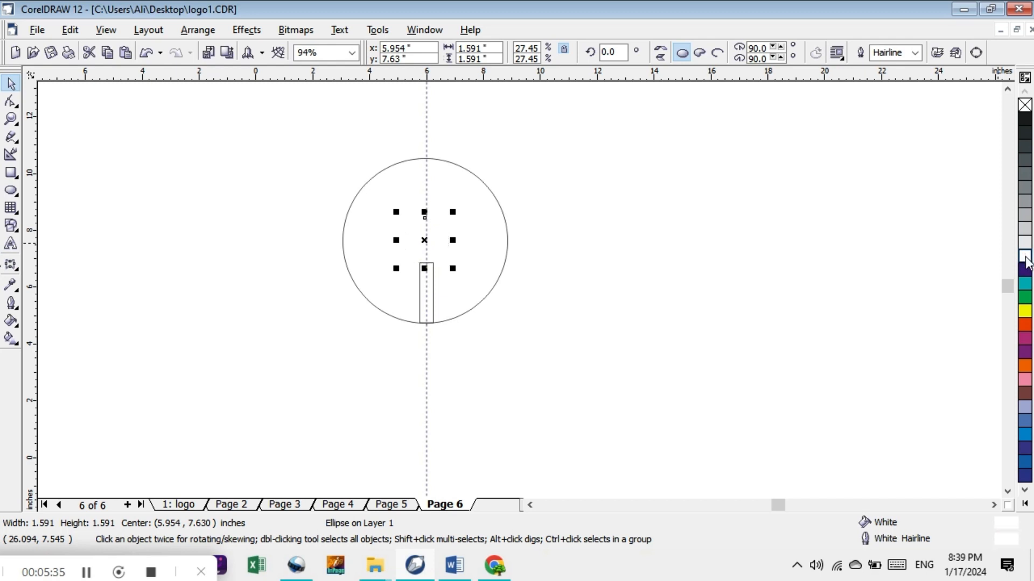
pyautogui.click(428, 287)
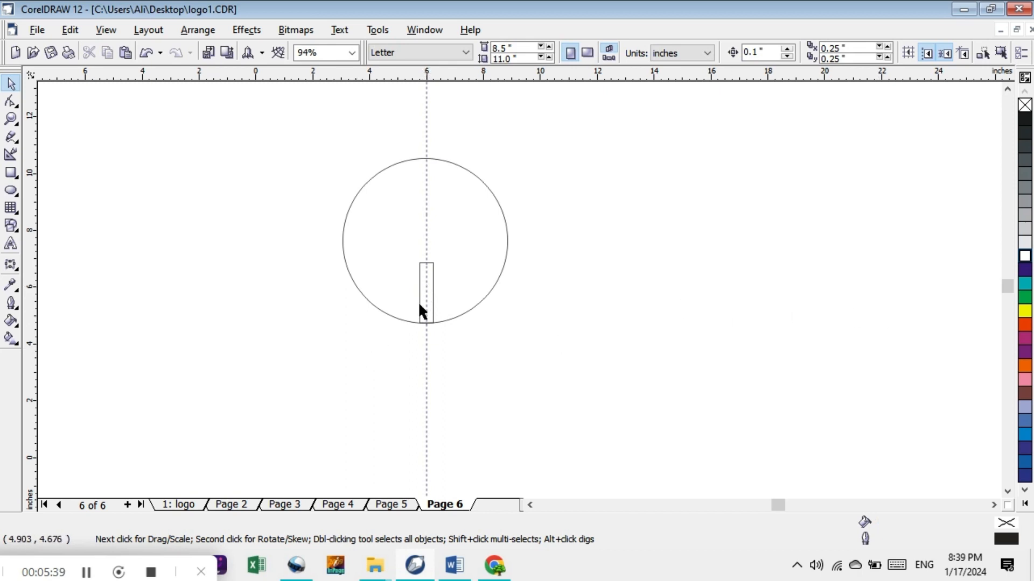
pyautogui.click(434, 293)
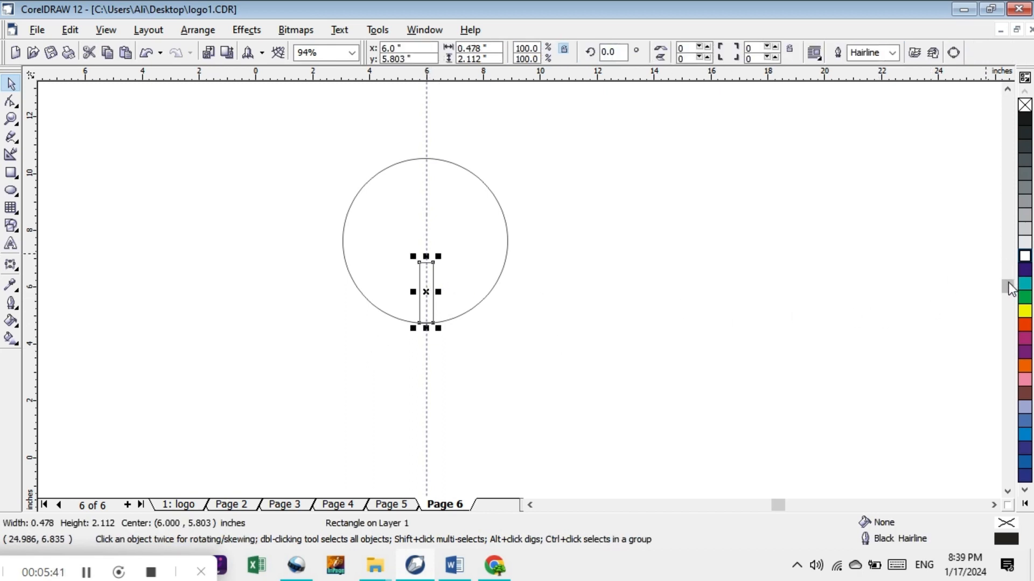
pyautogui.rightClick(1025, 256)
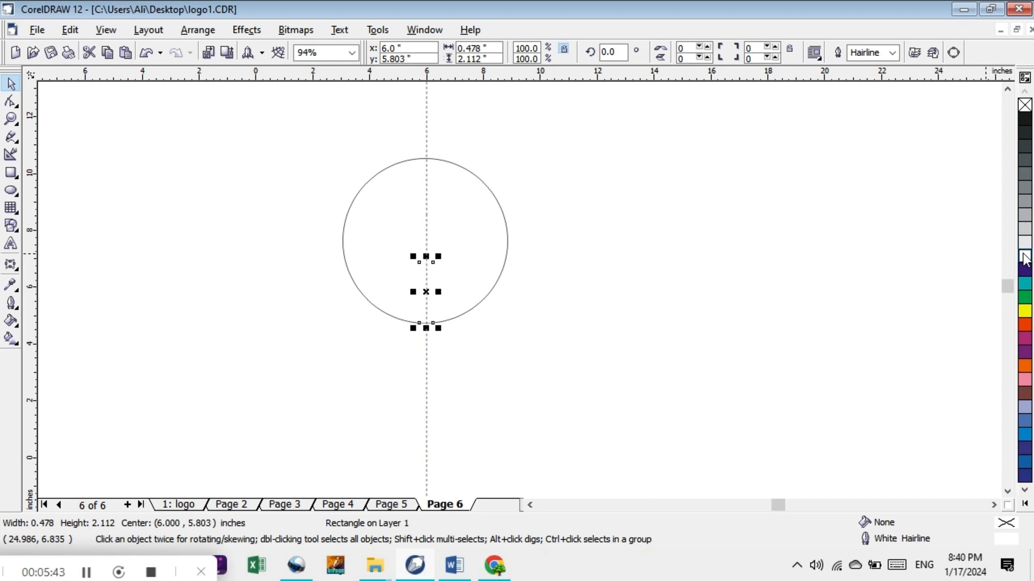
# Fill the outer circle with Baby Blue and the narrow rectangle with white
pyautogui.click(397, 164)
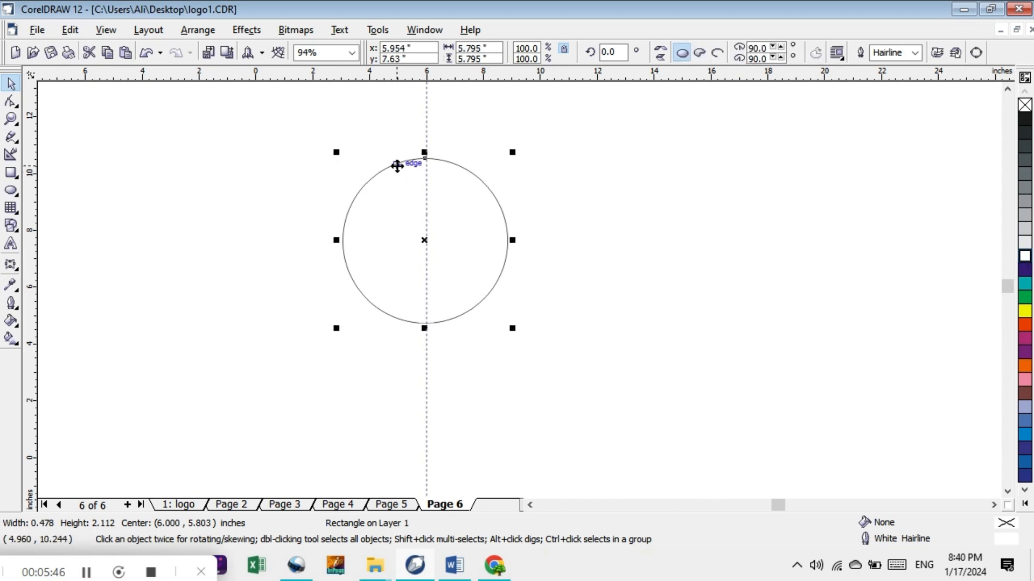
pyautogui.click(1025, 437)
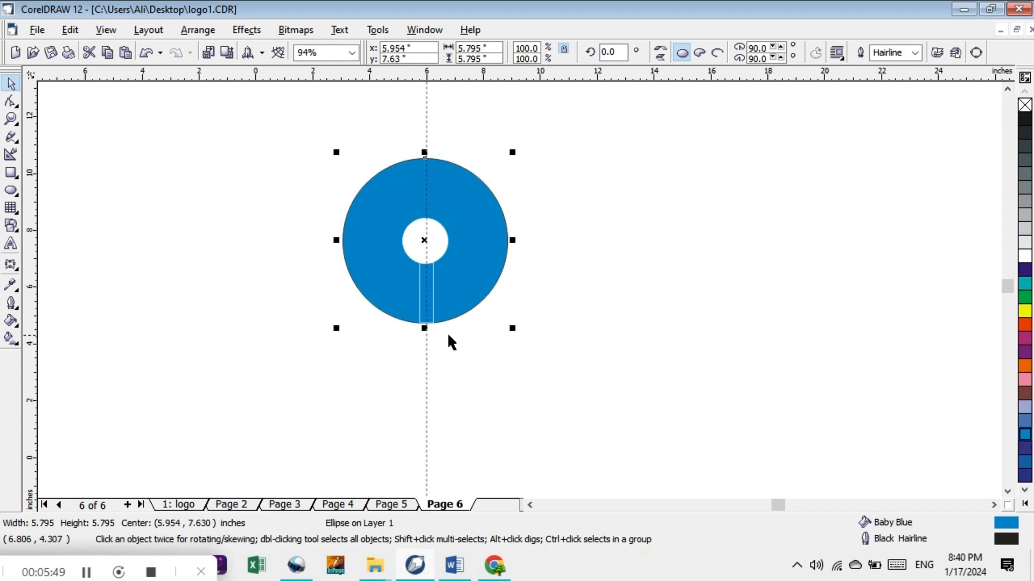
pyautogui.click(433, 285)
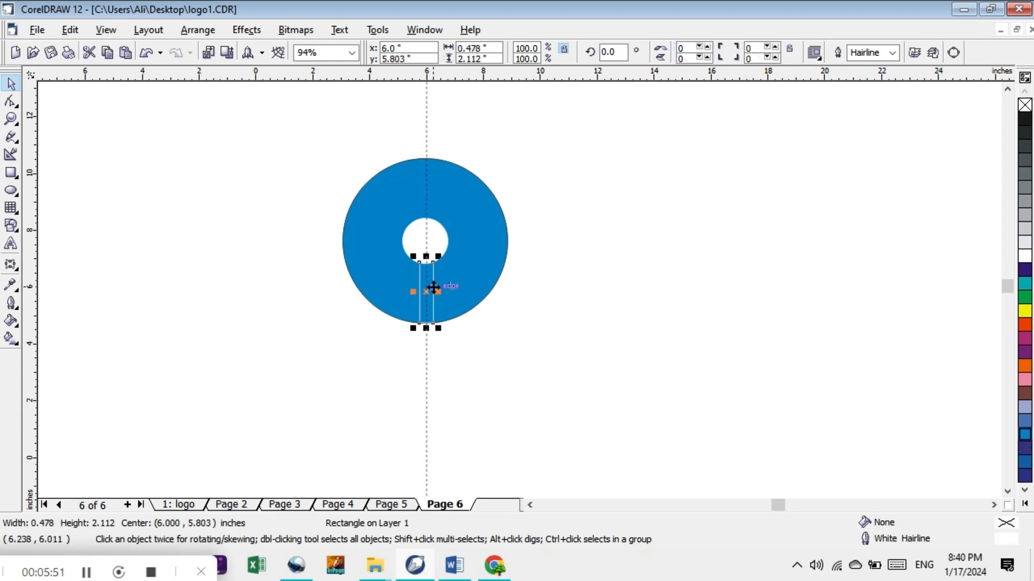
pyautogui.click(1025, 257)
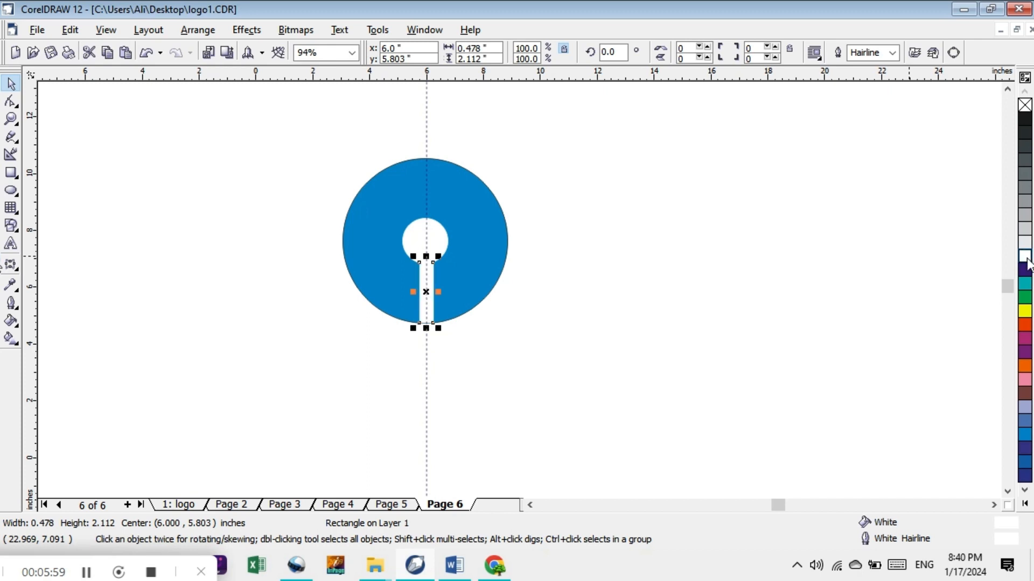
pyautogui.click(528, 286)
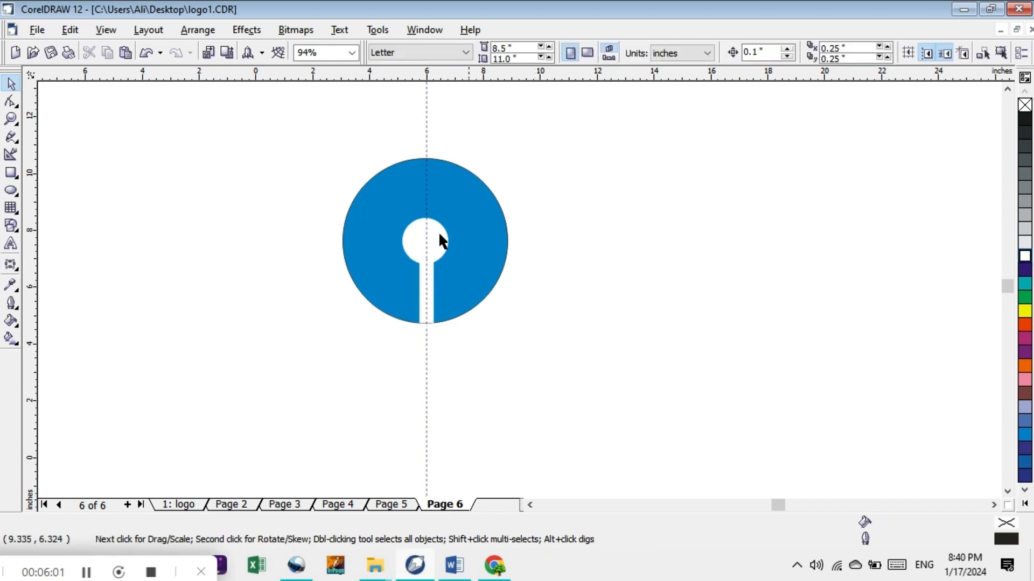
# Delete the vertical guideline through the logo, reapply the white fill to the rectangle and deselect it
pyautogui.click(426, 124)
pyautogui.rightClick(426, 125)
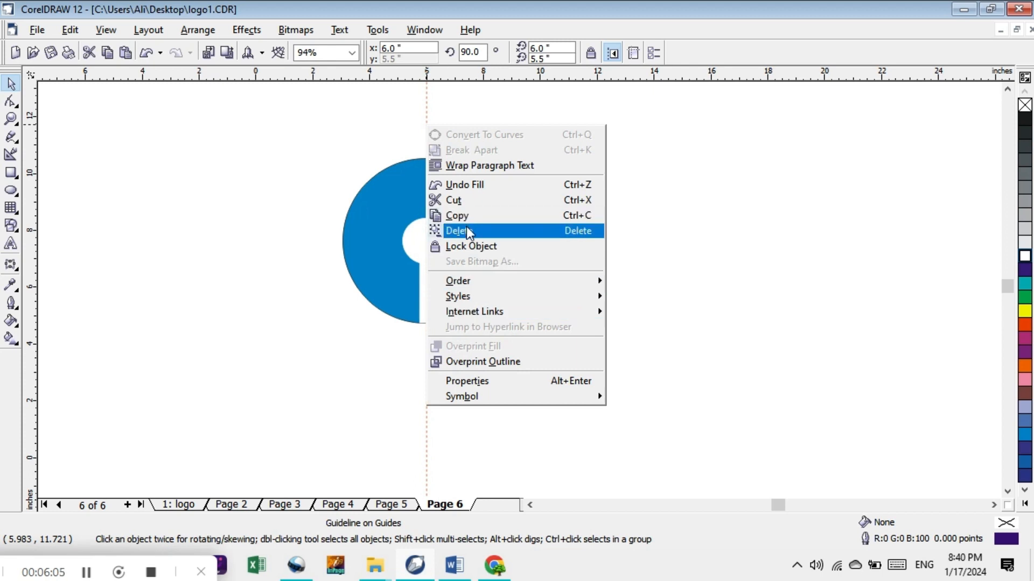
pyautogui.click(466, 230)
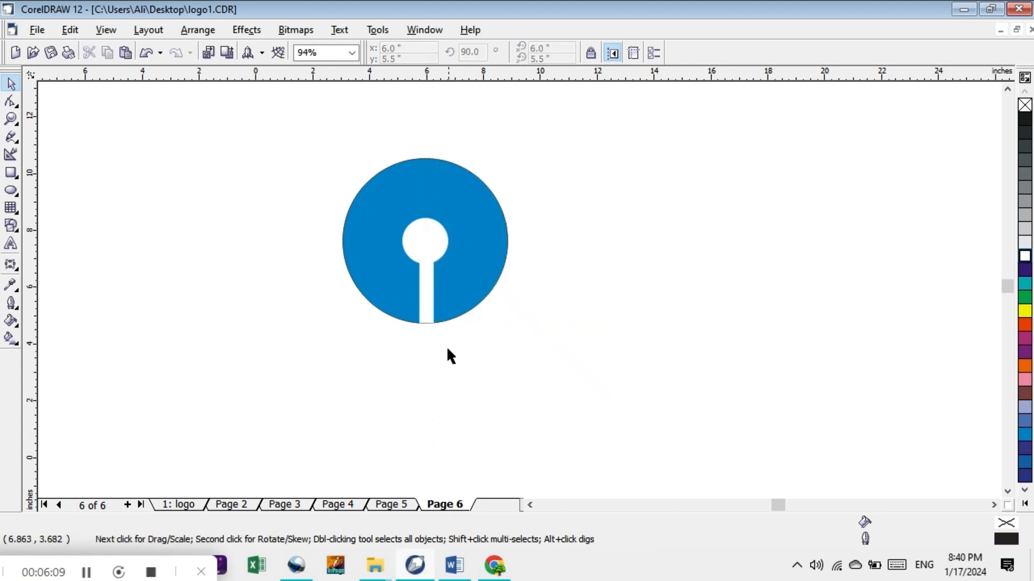
pyautogui.click(426, 315)
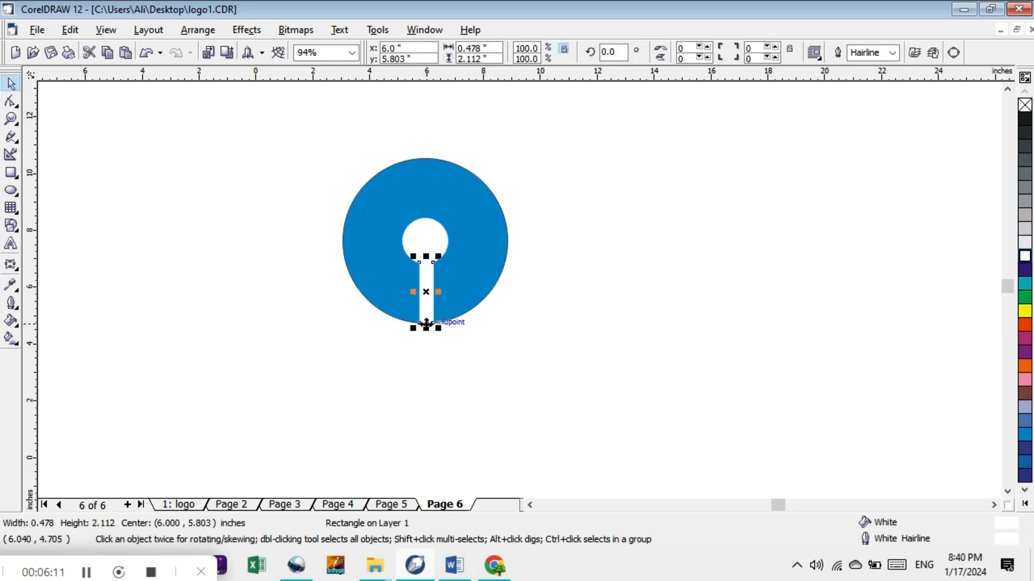
pyautogui.click(1025, 257)
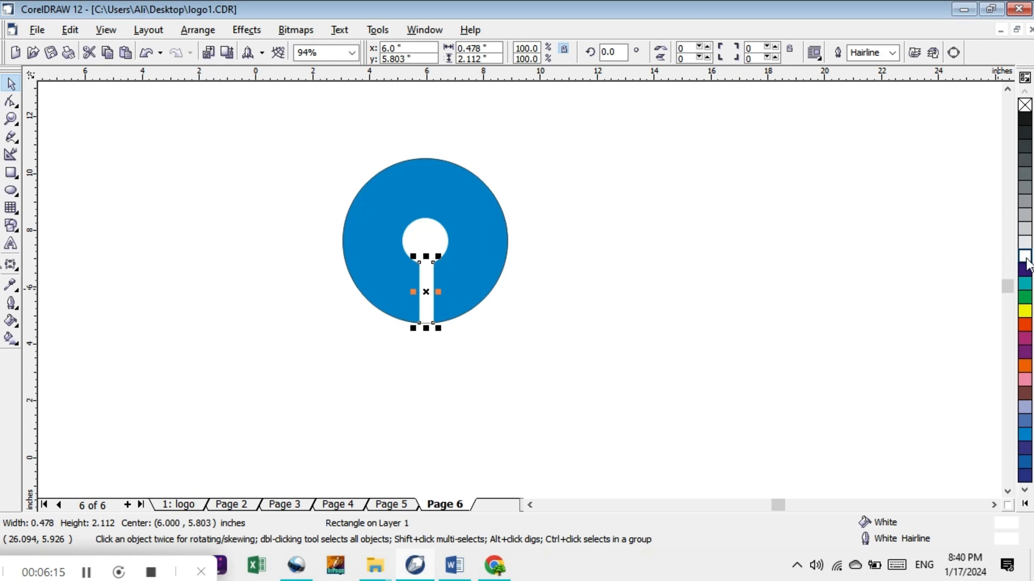
pyautogui.click(715, 326)
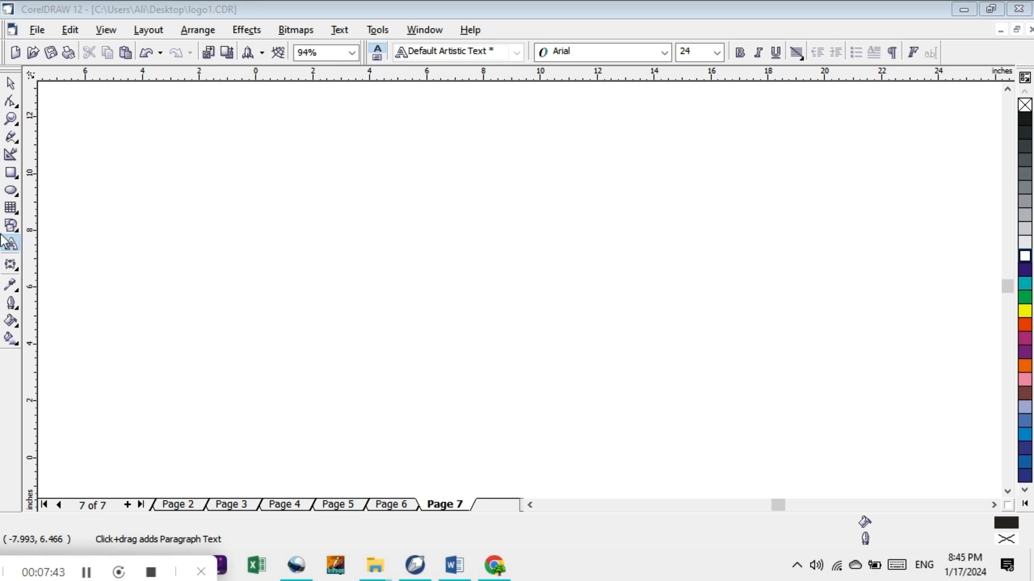
# Choose the Polygon tool and set its options to Polygon as Star with 5 points and a sharpness of 50
pyautogui.click(17, 211)
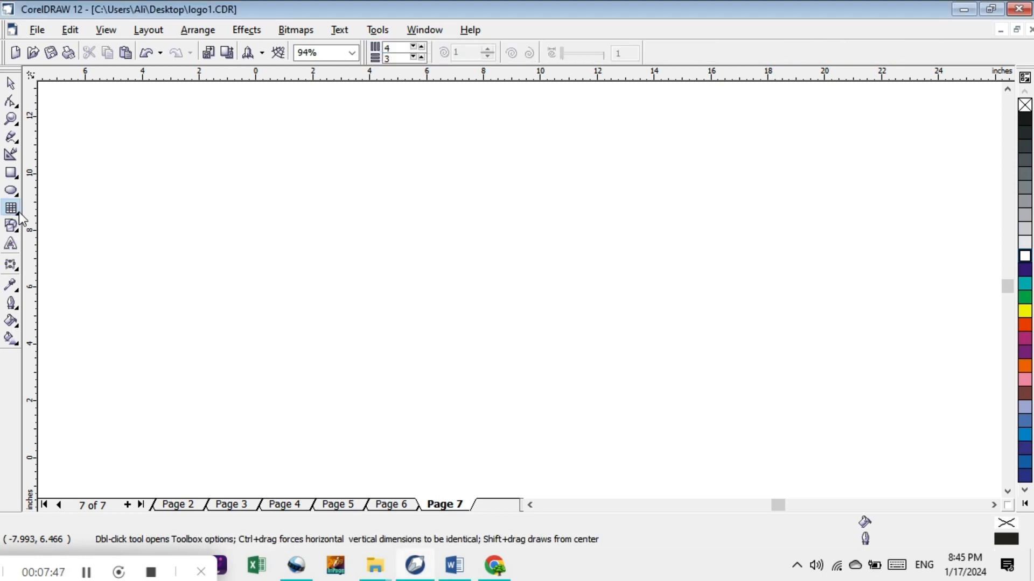
pyautogui.click(19, 214)
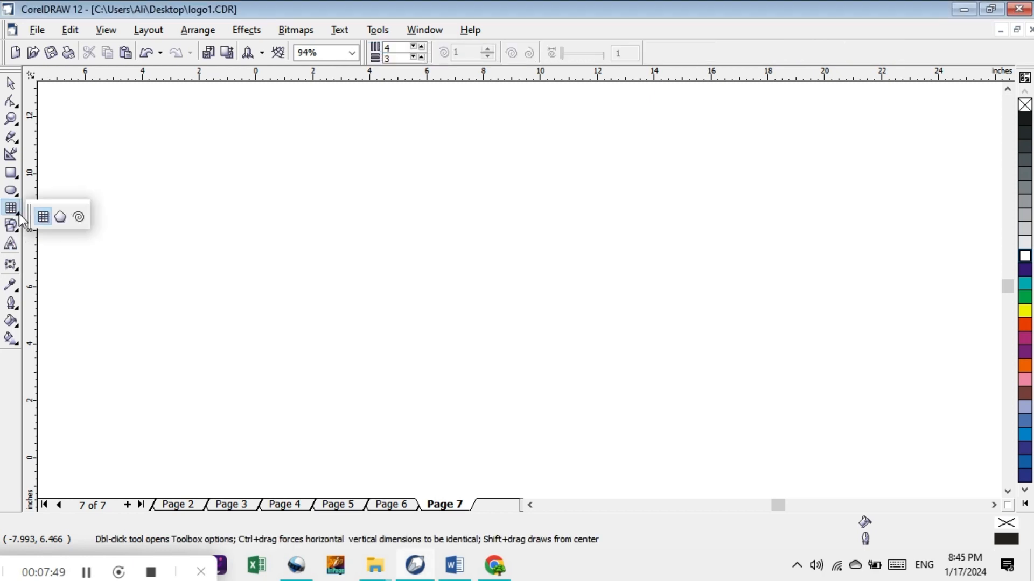
pyautogui.click(61, 218)
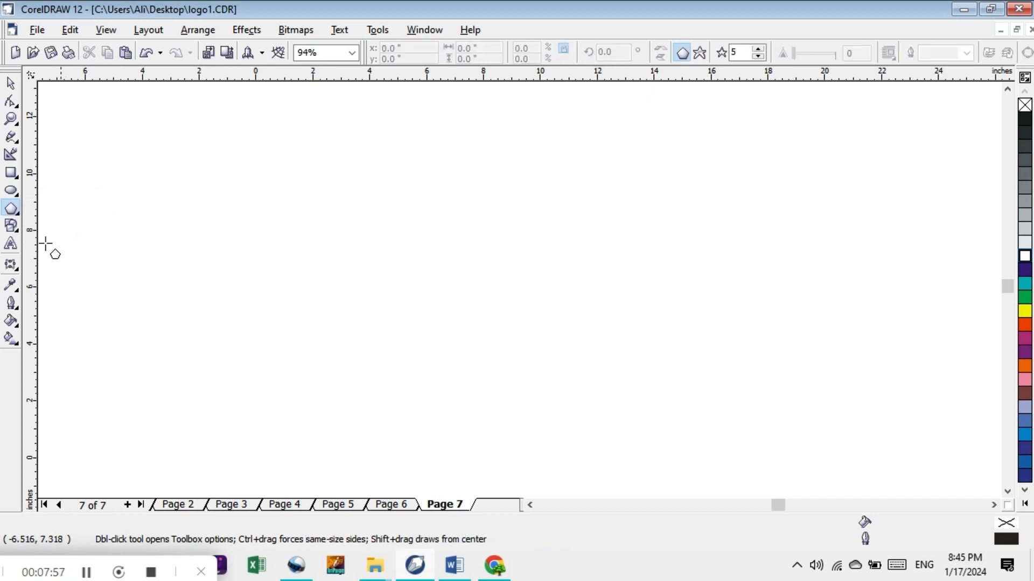
pyautogui.doubleClick(11, 209)
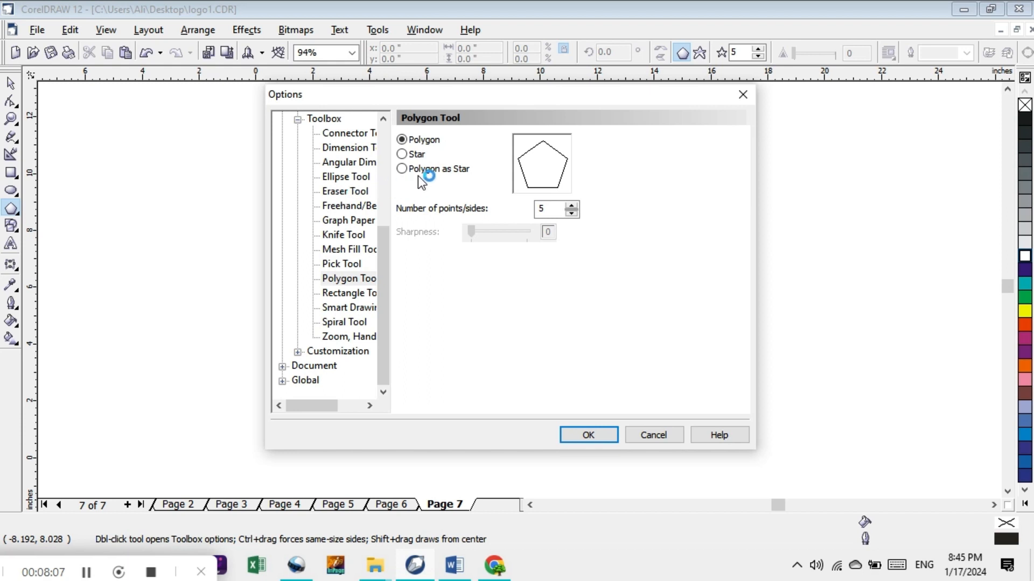
pyautogui.click(403, 155)
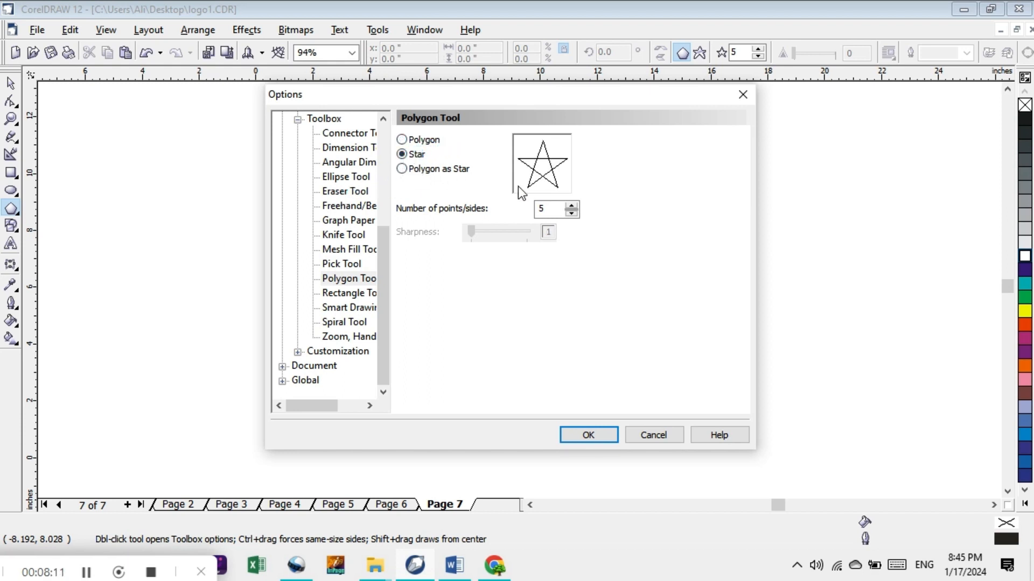
pyautogui.click(571, 213)
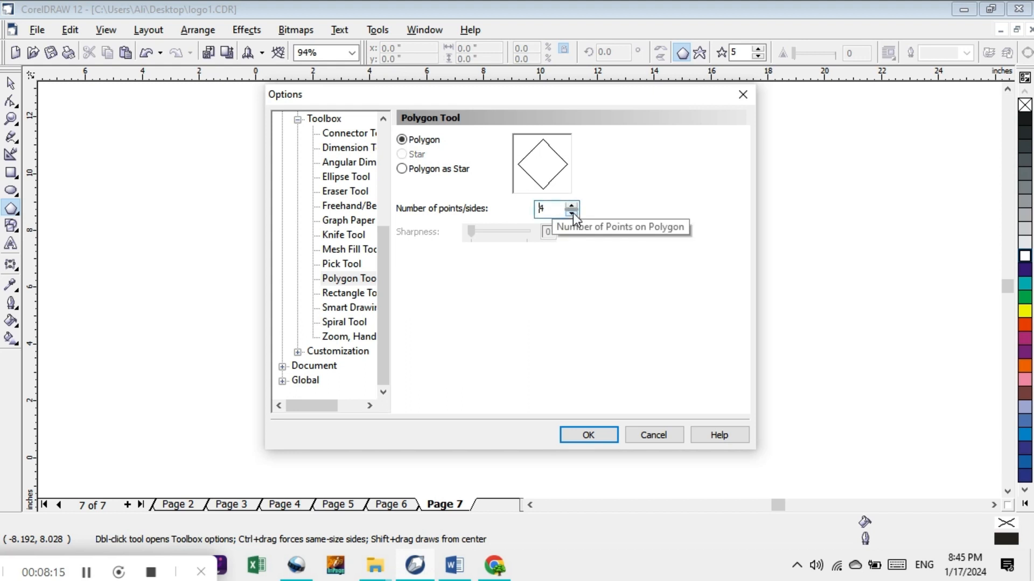
pyautogui.click(576, 215)
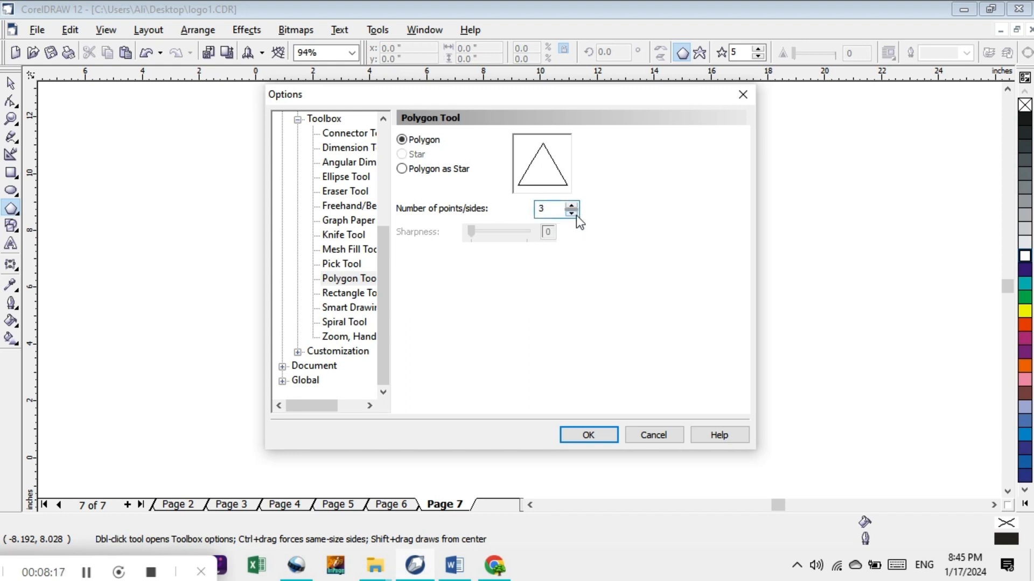
pyautogui.click(574, 206)
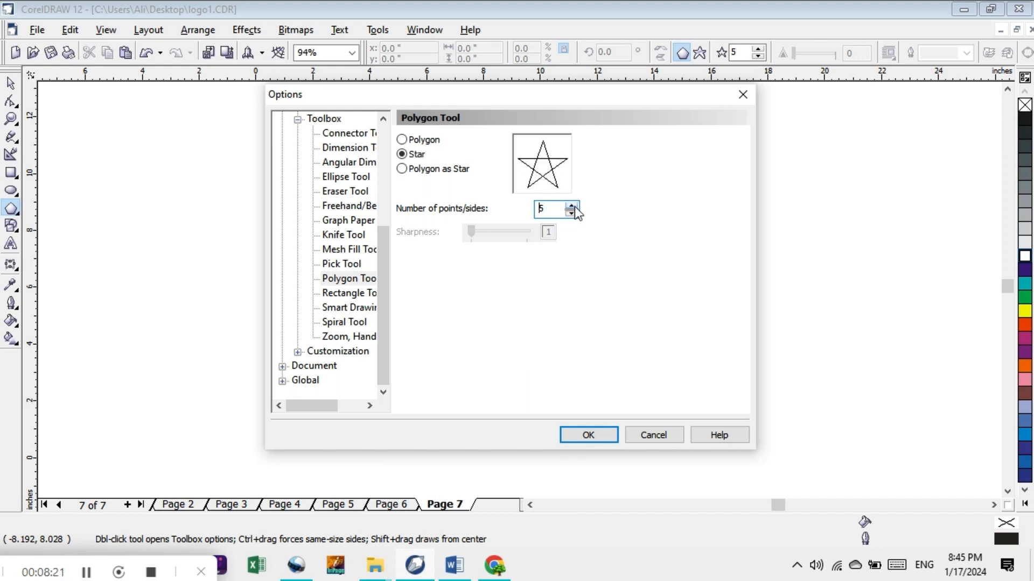
pyautogui.click(403, 169)
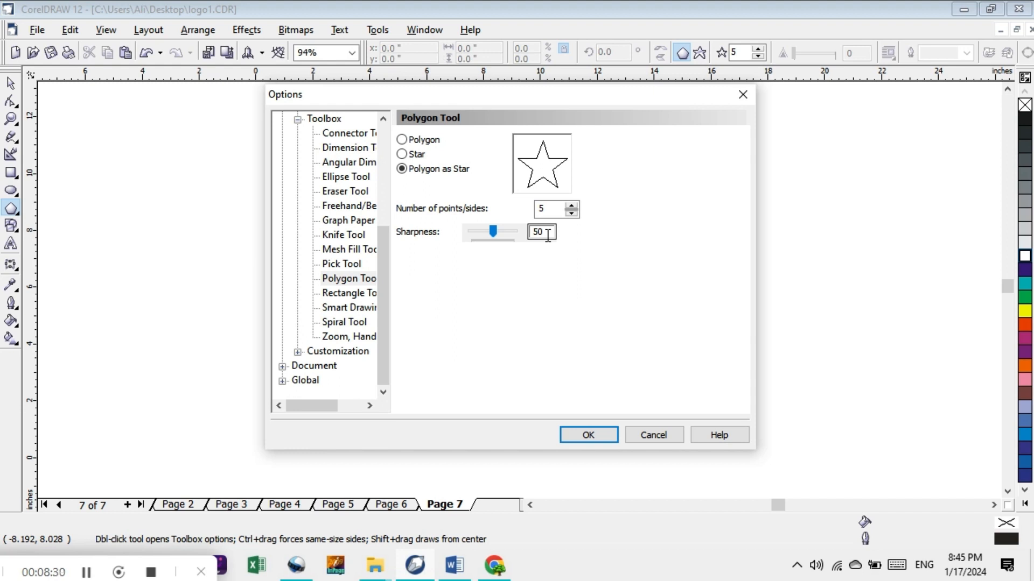
pyautogui.click(588, 434)
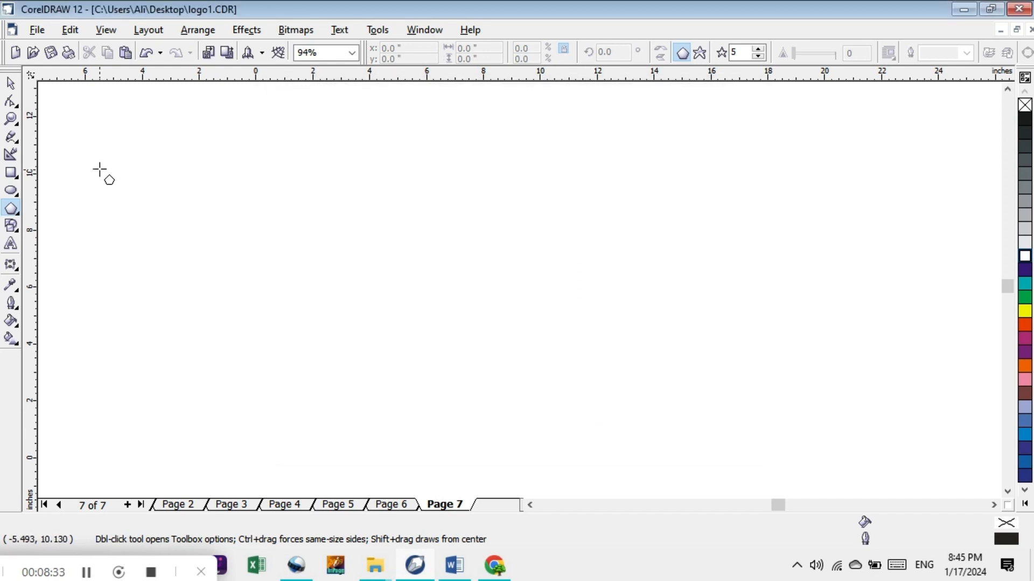
# Reopen the Polygon tool's options and confirm Polygon as Star as the shape type
pyautogui.click(10, 83)
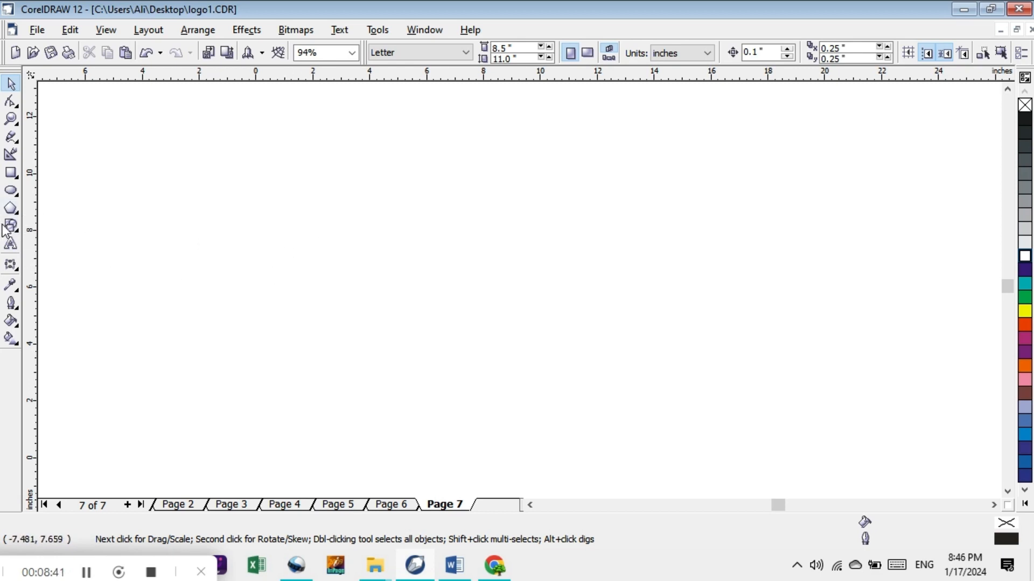
pyautogui.click(16, 233)
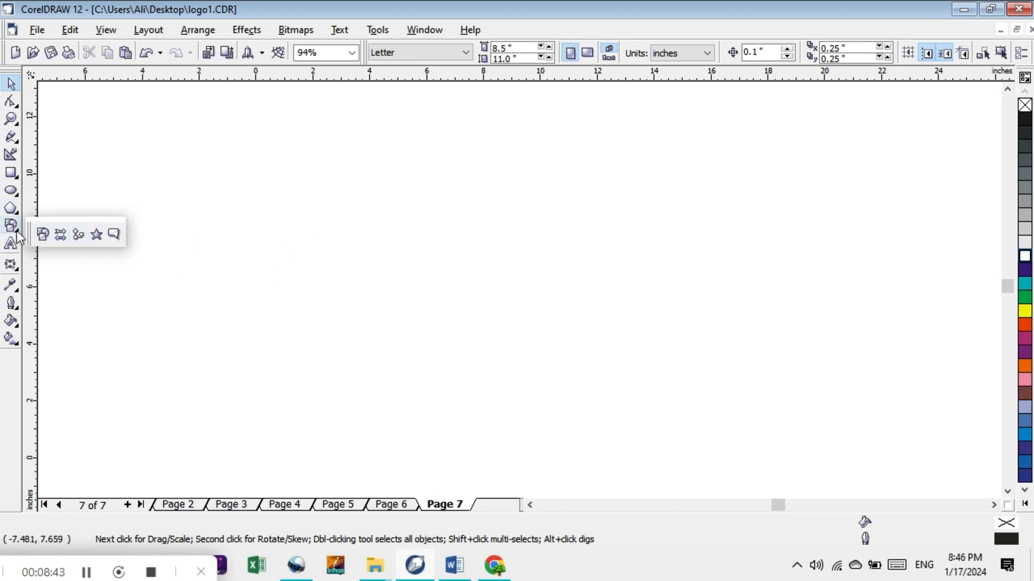
pyautogui.click(11, 211)
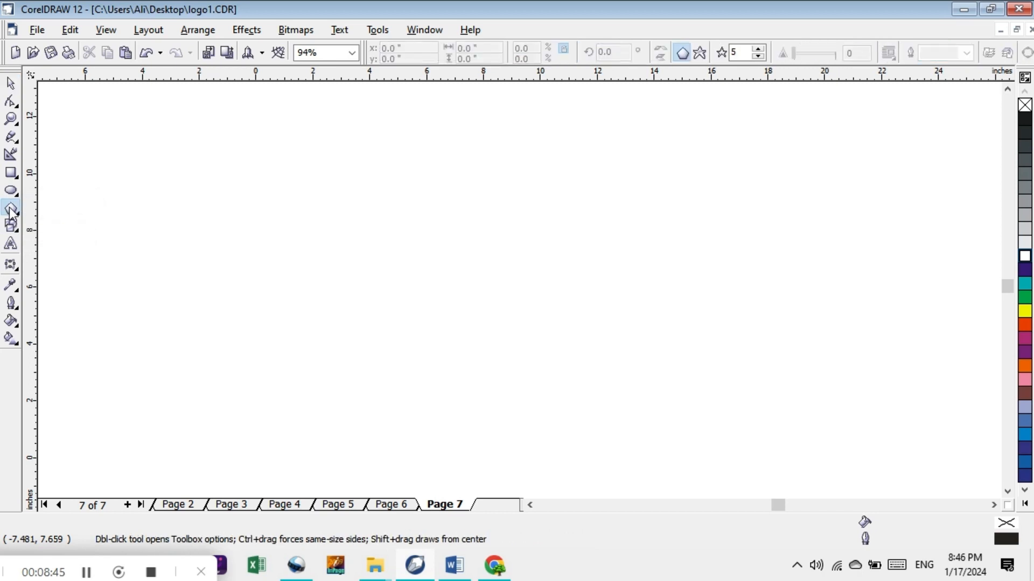
pyautogui.doubleClick(12, 210)
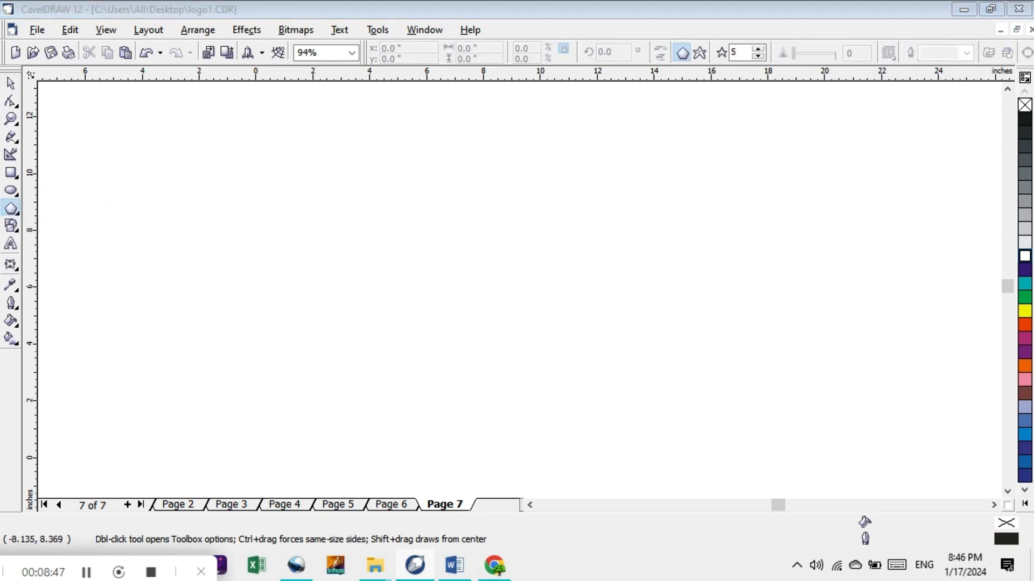
pyautogui.click(402, 154)
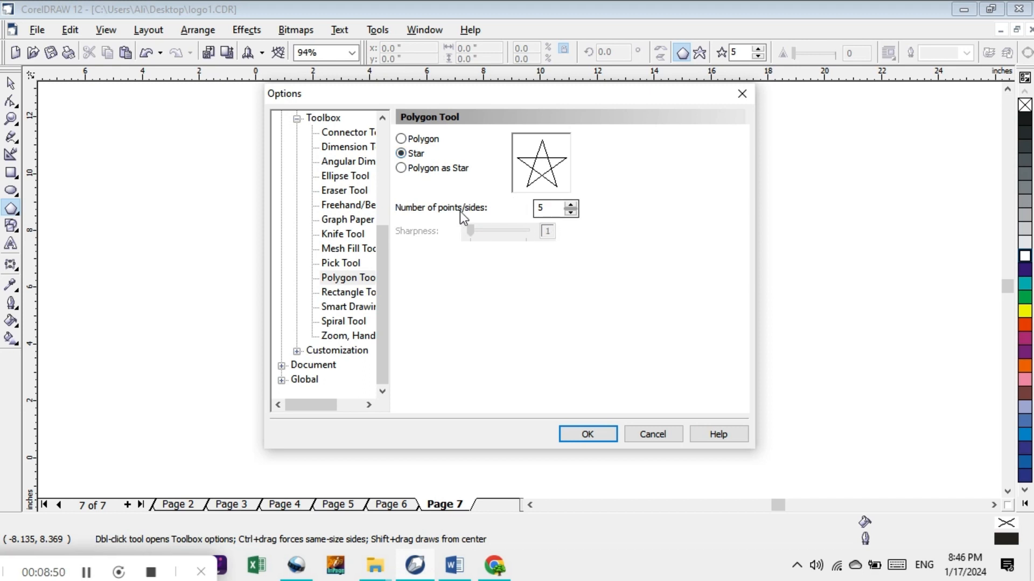
pyautogui.click(401, 168)
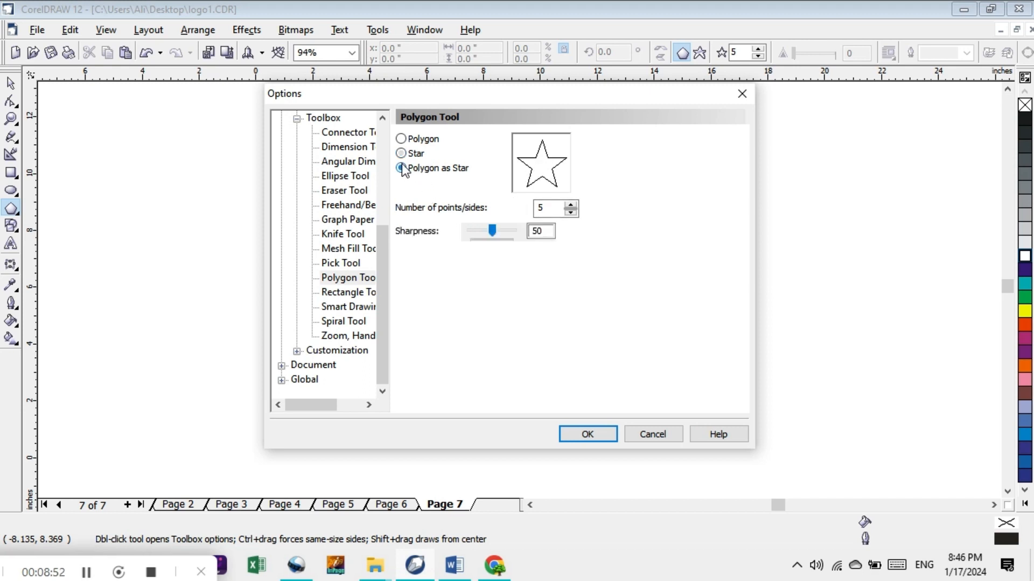
pyautogui.click(590, 432)
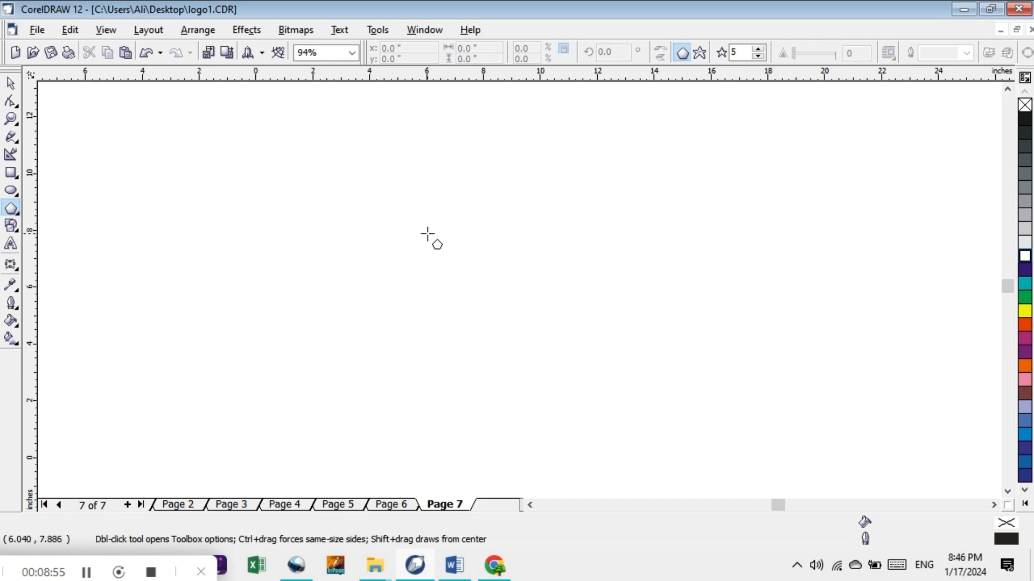
# Draw a five-pointed star about 7.0 by 6.65 inches and move it up to a centre near x 8.2, y 7.4 inches
pyautogui.moveTo(379, 231); pyautogui.dragTo(587, 351)
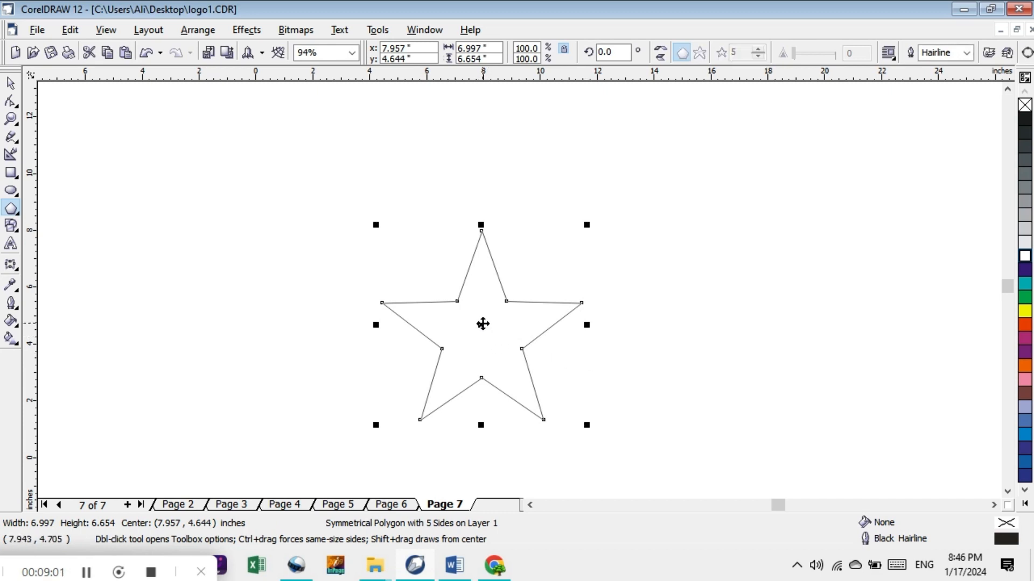
pyautogui.click(11, 84)
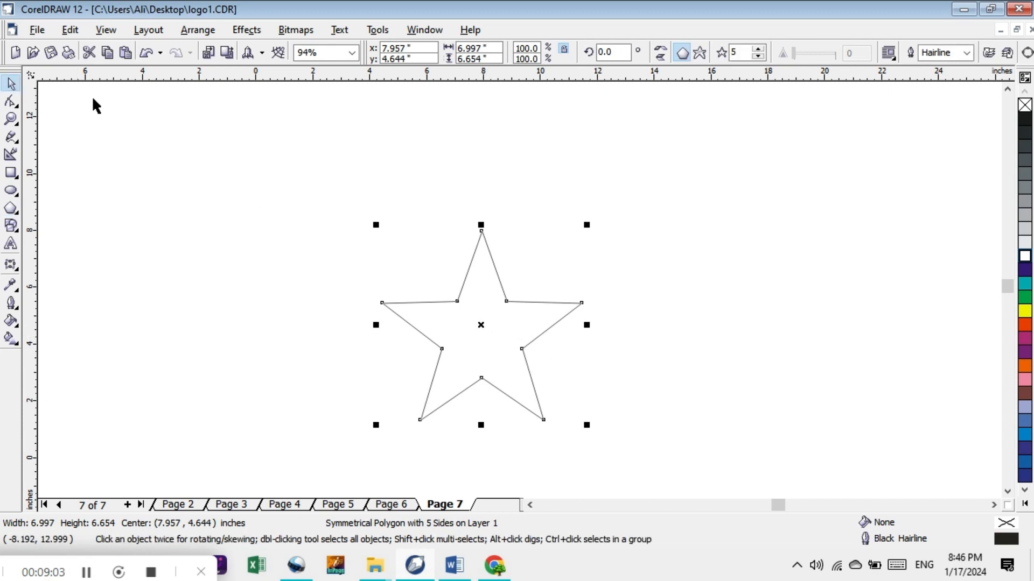
pyautogui.moveTo(480, 325); pyautogui.dragTo(486, 248)
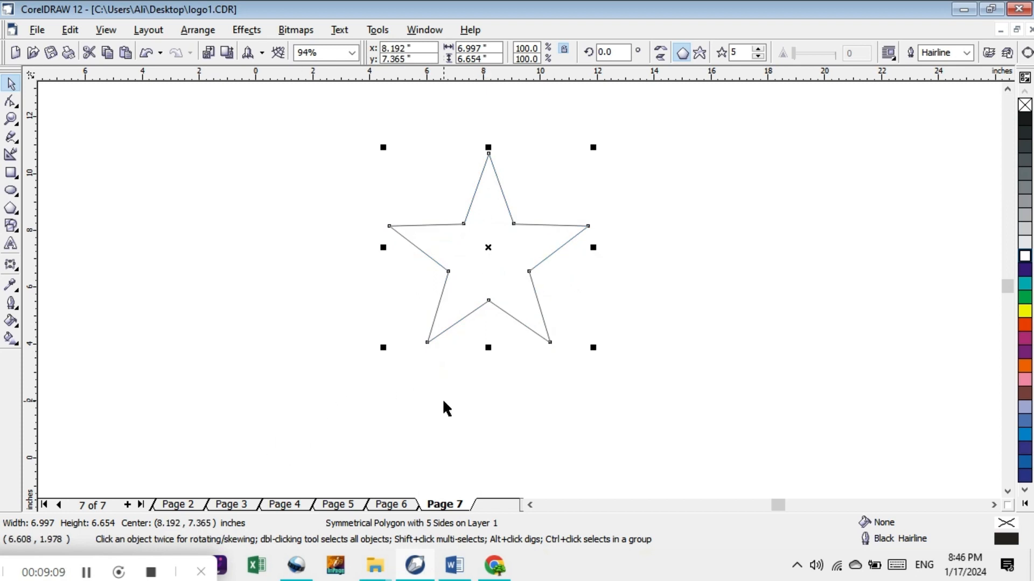
pyautogui.click(84, 570)
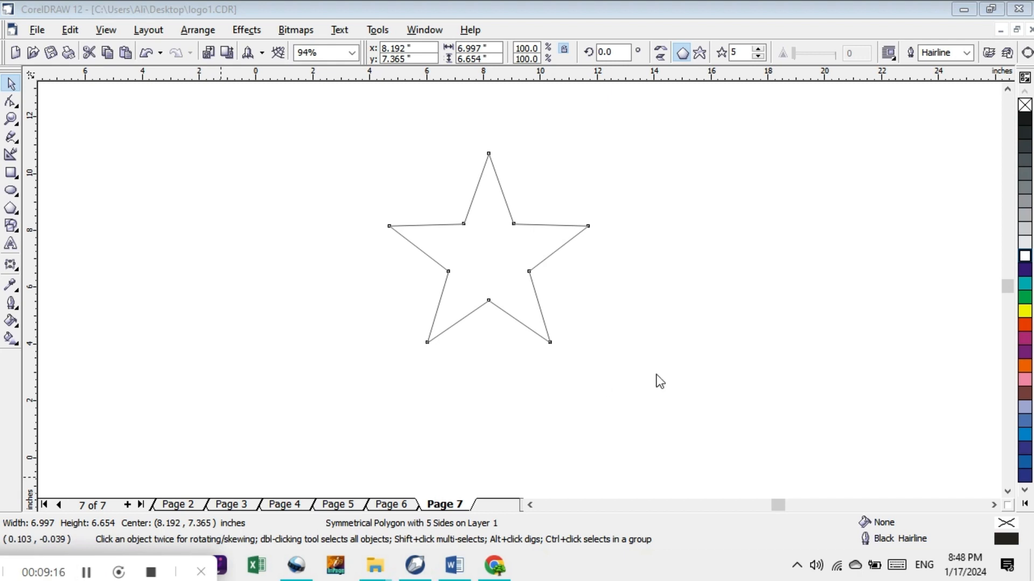
# Try to reshape the star from its tips and stretch its height slightly, and undo the stretch
pyautogui.click(428, 344)
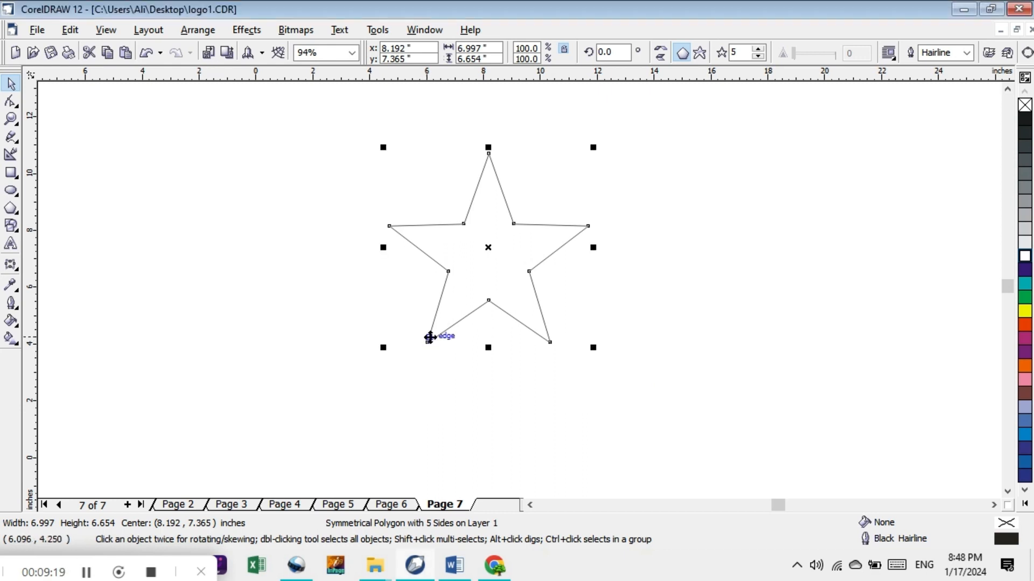
pyautogui.moveTo(426, 343)
pyautogui.mouseDown()
pyautogui.moveTo(432, 333)
pyautogui.moveTo(426, 341)
pyautogui.mouseUp()
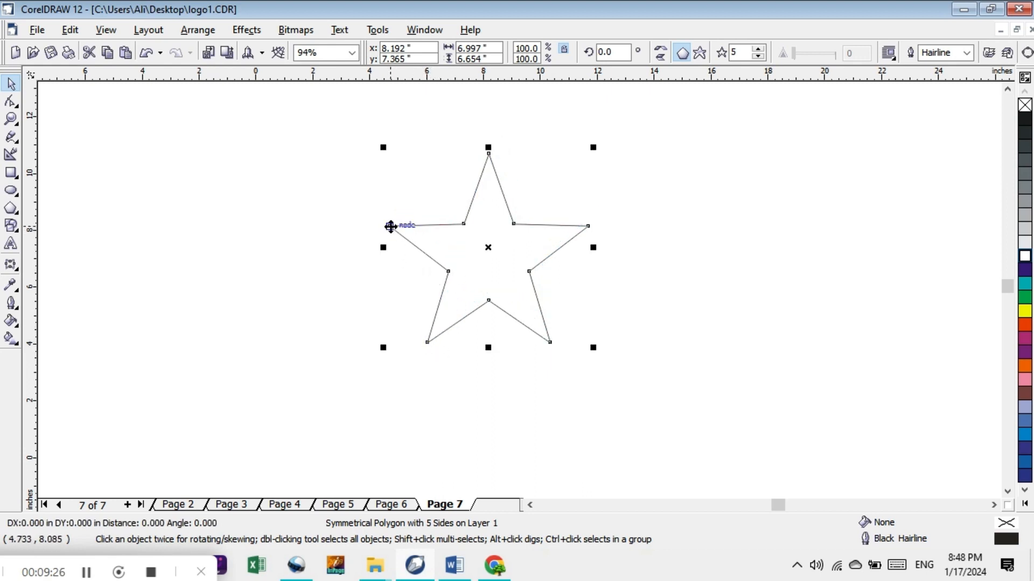
pyautogui.moveTo(392, 227)
pyautogui.mouseDown()
pyautogui.moveTo(417, 236)
pyautogui.moveTo(392, 226)
pyautogui.mouseUp()
pyautogui.moveTo(489, 349)
pyautogui.mouseDown()
pyautogui.moveTo(494, 295)
pyautogui.moveTo(498, 350)
pyautogui.mouseUp()
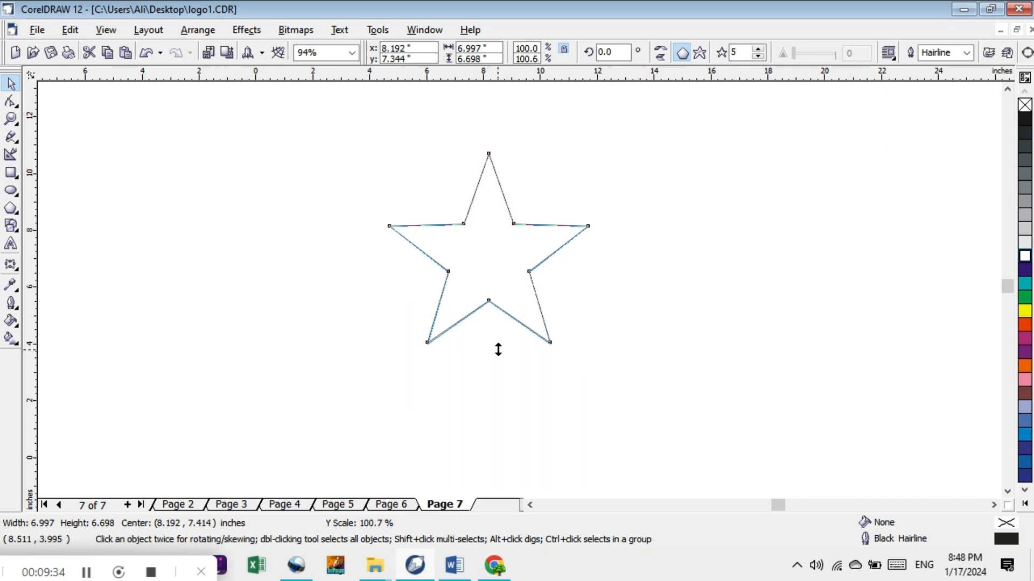
pyautogui.click(10, 101)
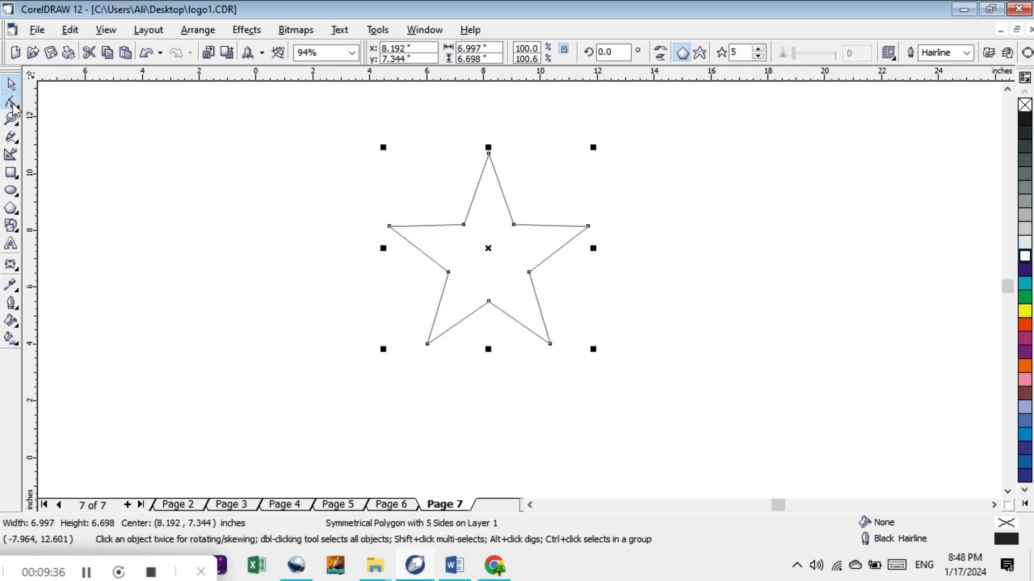
pyautogui.moveTo(428, 344)
pyautogui.mouseDown()
pyautogui.moveTo(479, 279)
pyautogui.moveTo(428, 343)
pyautogui.mouseUp()
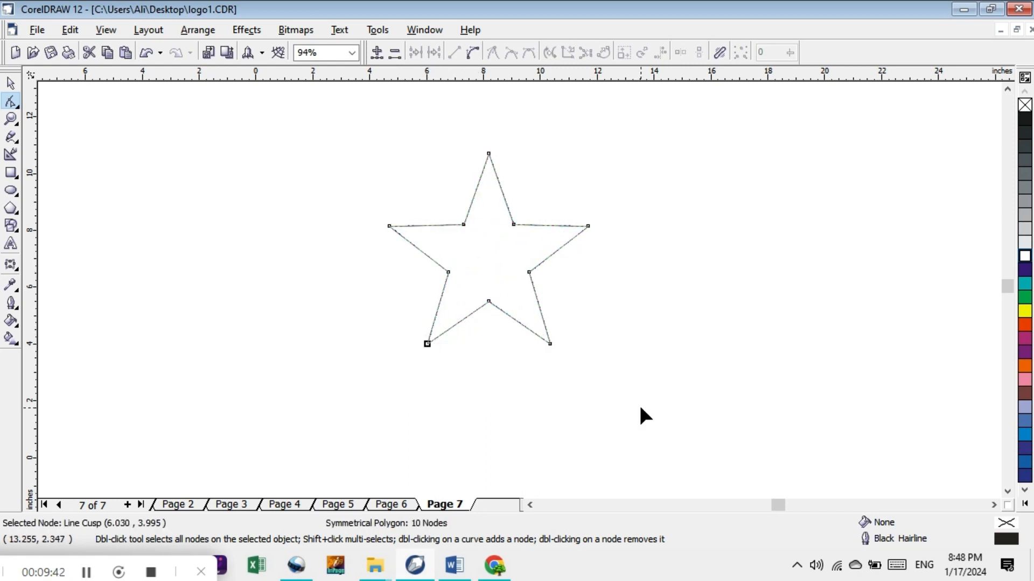
pyautogui.hotkey('ctrl', 'z')
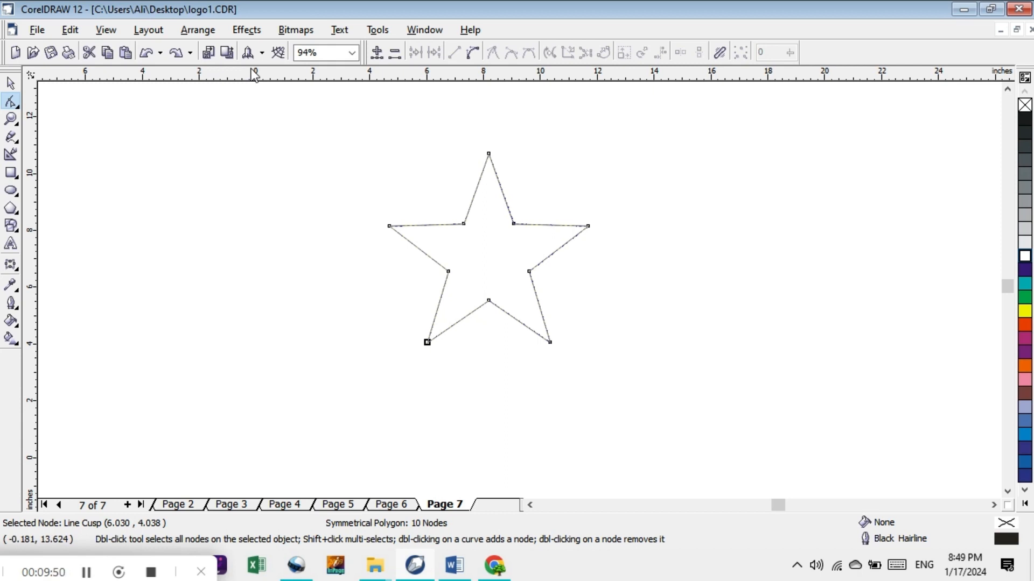
# Convert the selected star polygon to curves and activate the Shape tool for node editing
pyautogui.click(249, 30)
pyautogui.moveTo(197, 30)
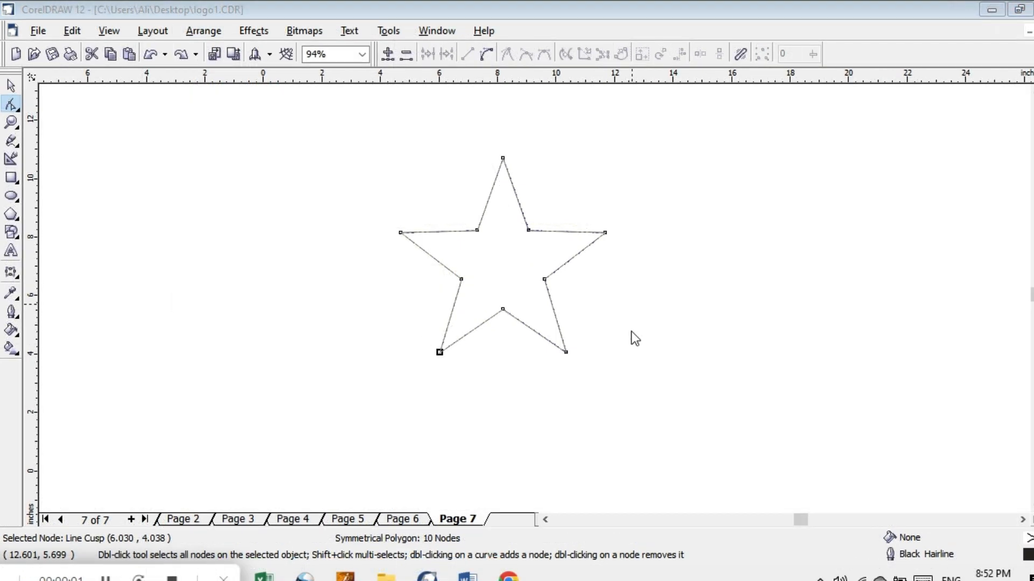
pyautogui.click(215, 33)
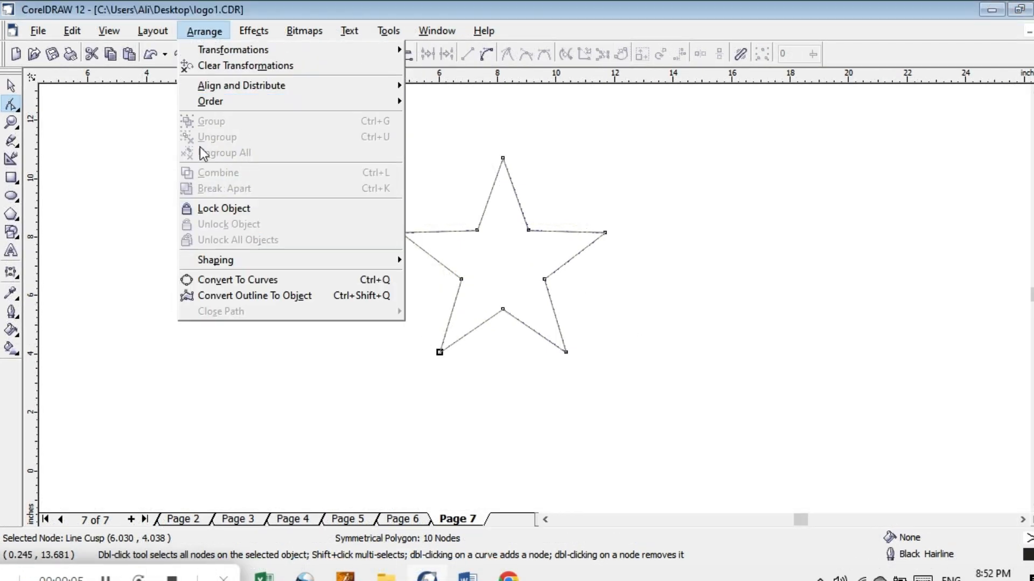
pyautogui.click(131, 112)
pyautogui.click(11, 85)
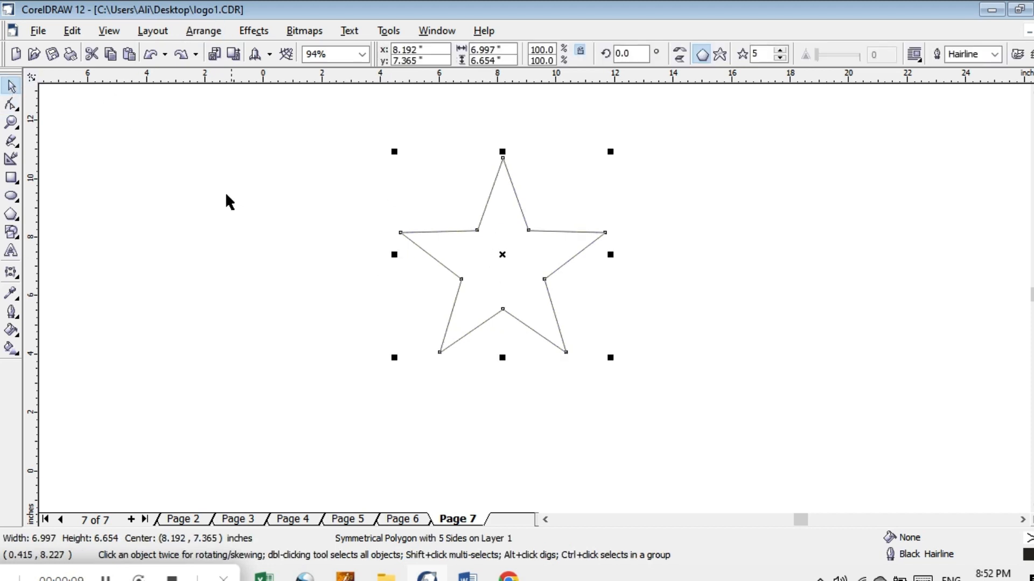
pyautogui.click(105, 578)
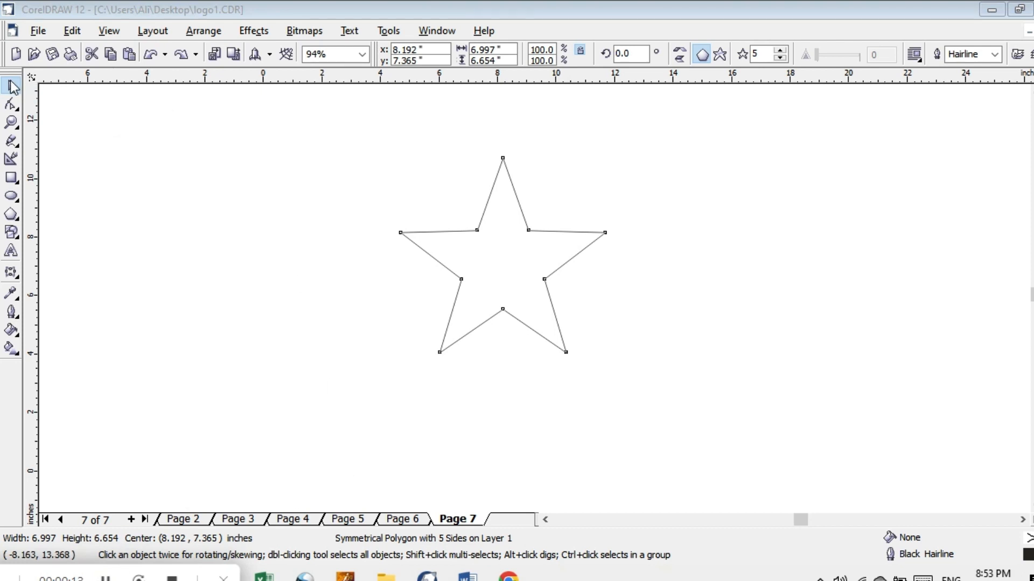
pyautogui.click(13, 86)
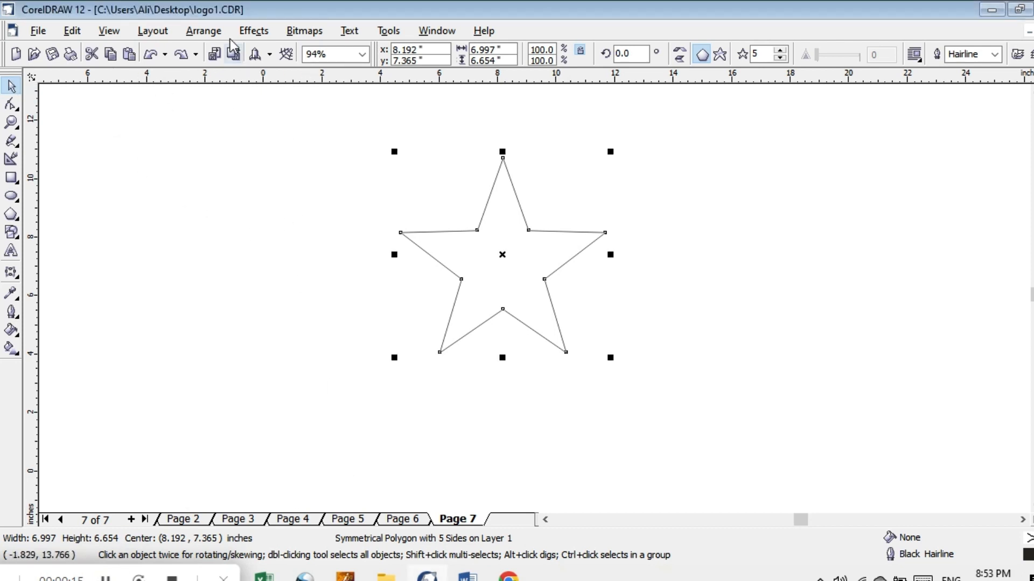
pyautogui.click(205, 31)
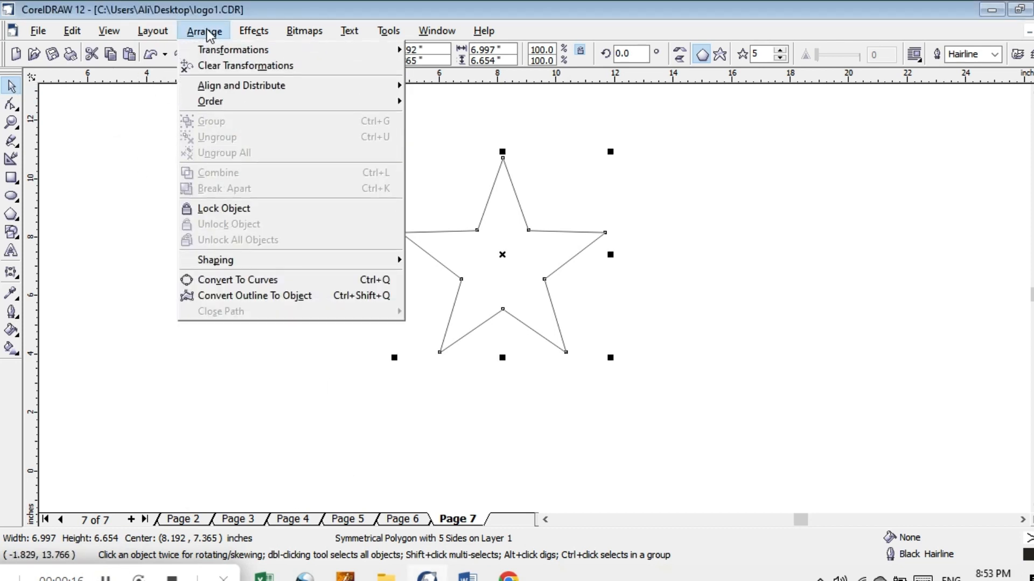
pyautogui.click(276, 286)
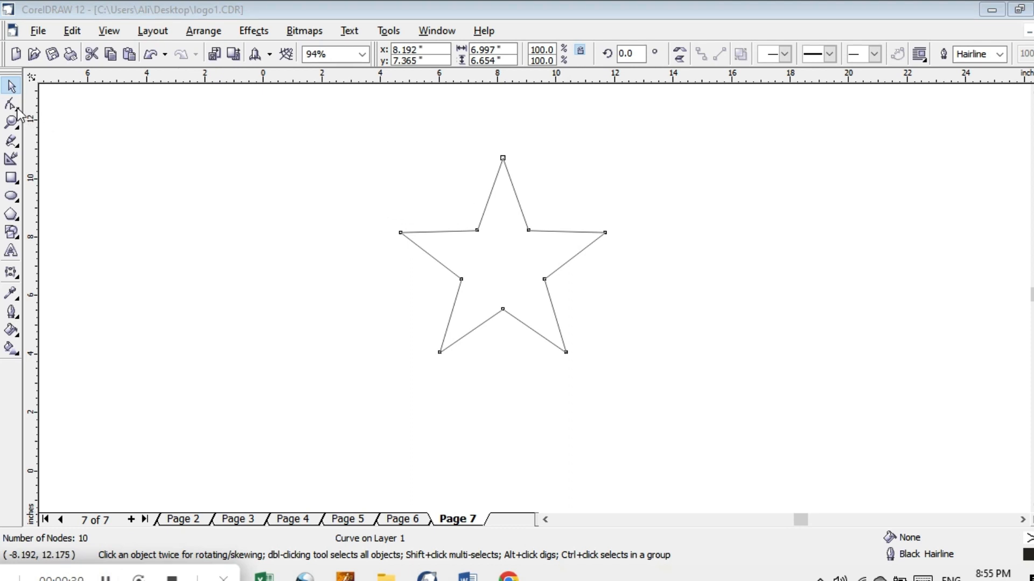
pyautogui.click(11, 105)
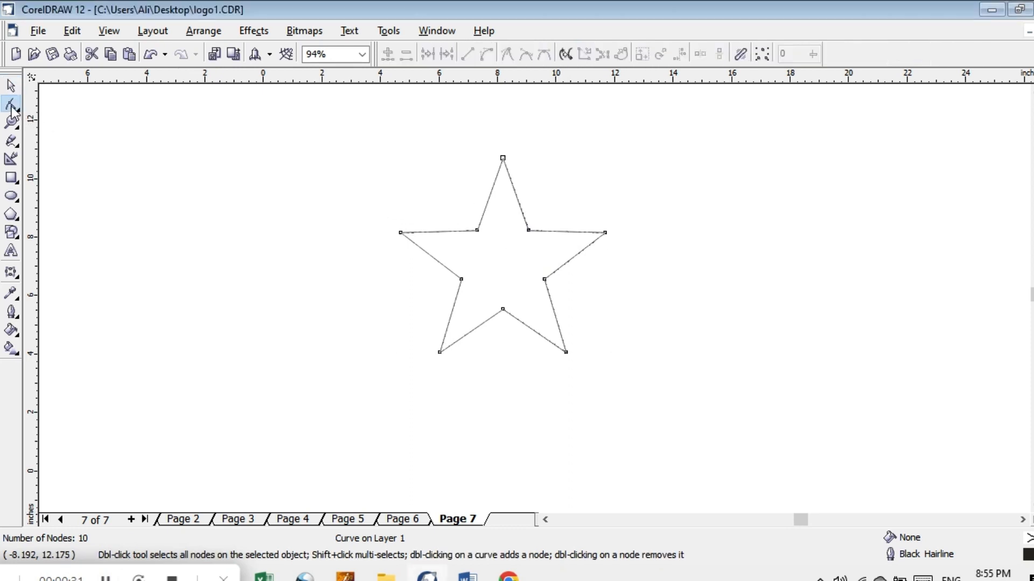
# Add a node about midway along the inner edge of the star's lower-left arm, near x 6.4, y 5.3 inches
pyautogui.click(450, 314)
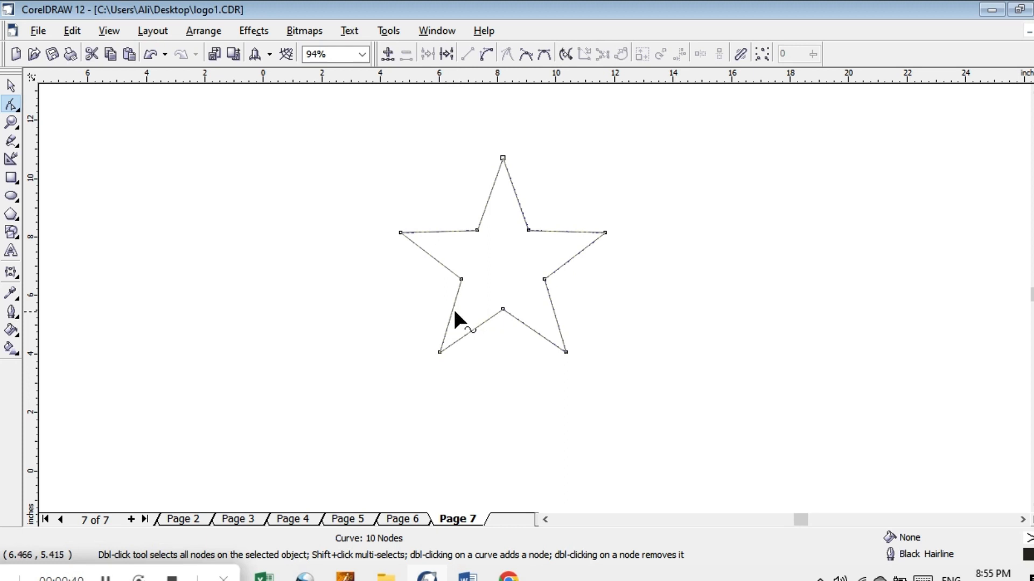
pyautogui.click(451, 312)
pyautogui.click(451, 312)
pyautogui.click(452, 310)
pyautogui.click(451, 311)
pyautogui.click(455, 309)
pyautogui.click(450, 315)
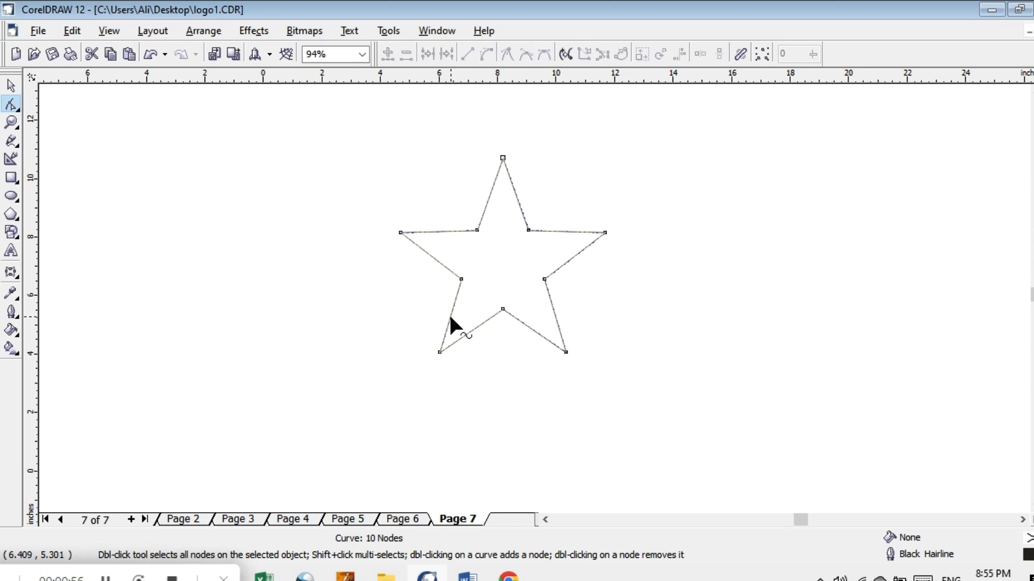
pyautogui.click(449, 321)
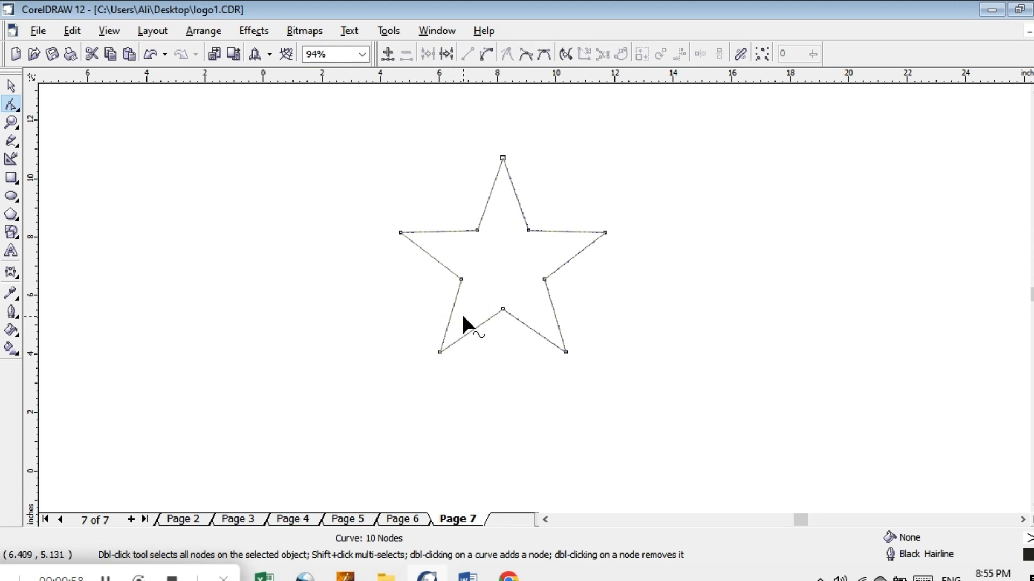
pyautogui.click(448, 318)
pyautogui.press('KP_Add')
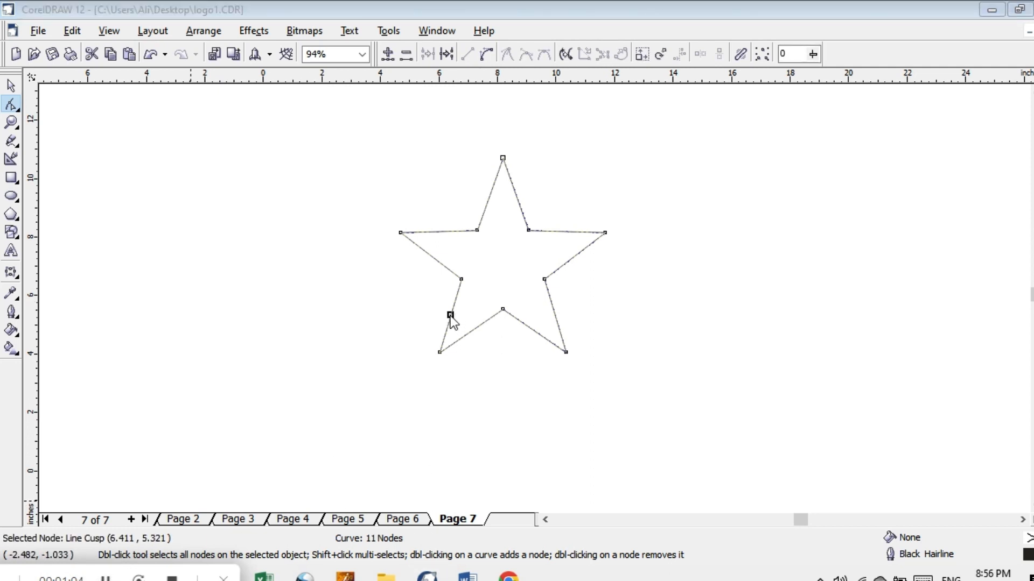
# Move the added node across the star towards its right arm, to about x 10.3, y 7.8 inches
pyautogui.click(451, 315)
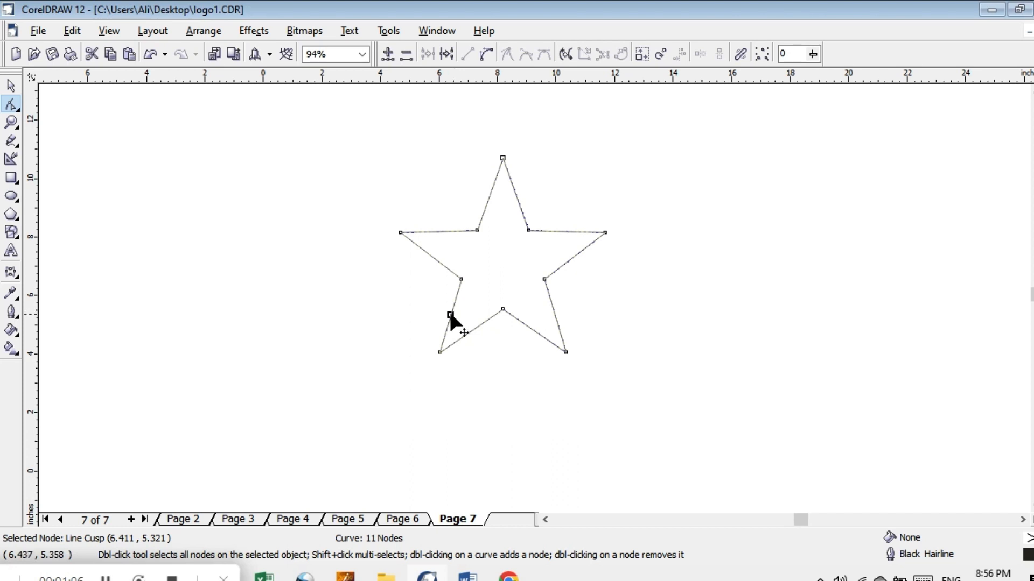
pyautogui.click(457, 313)
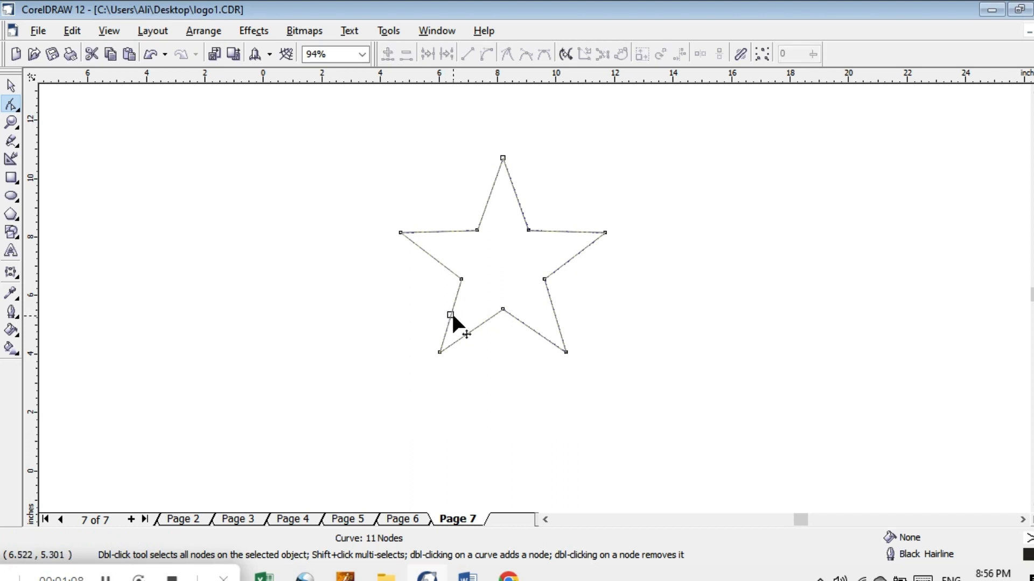
pyautogui.moveTo(450, 315); pyautogui.dragTo(563, 240)
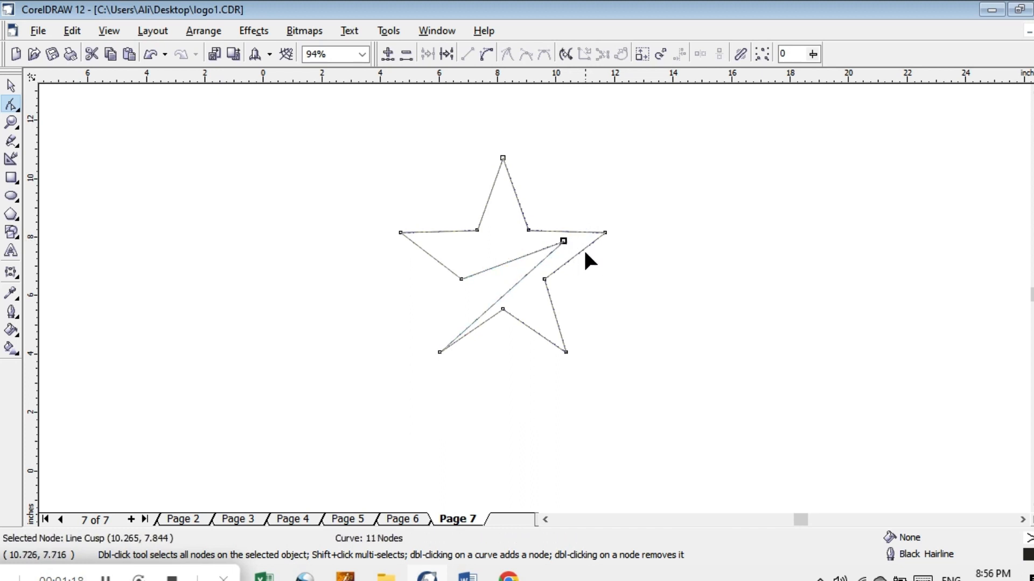
# Convert the lower edge of the slanted cut to a curve and bow it slightly upward
pyautogui.click(513, 285)
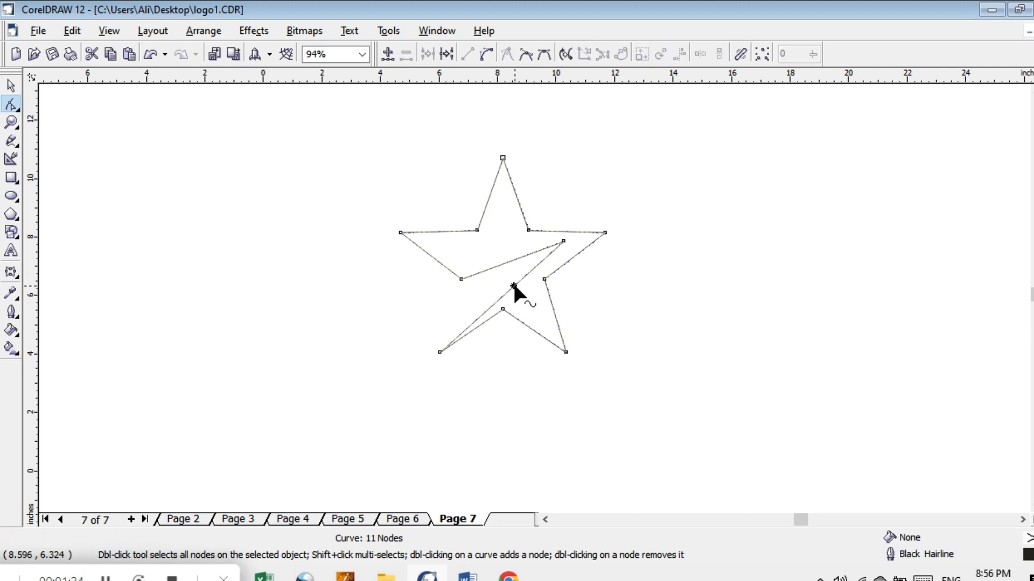
pyautogui.rightClick(513, 287)
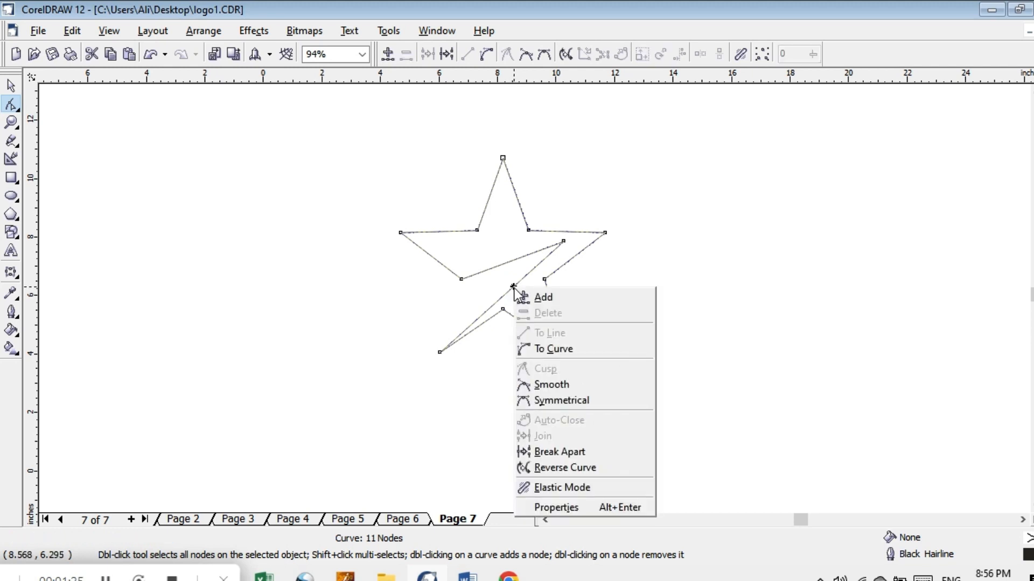
pyautogui.click(543, 349)
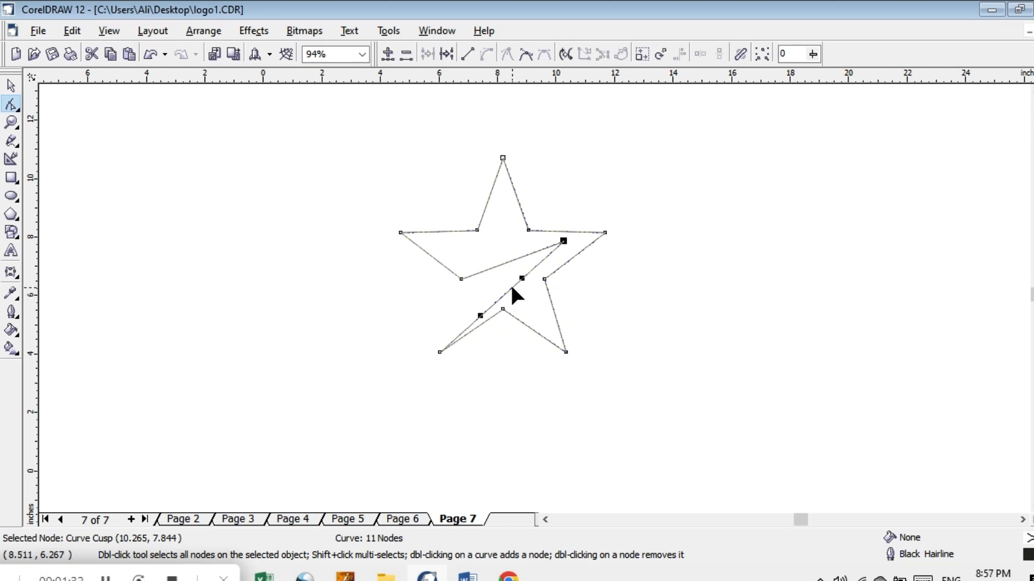
pyautogui.moveTo(511, 287); pyautogui.dragTo(507, 283)
# Convert the cut's upper edge to a curve, bow it upward, and move the shared tip node to about x 11.0, y 8.0 inches
pyautogui.click(496, 264)
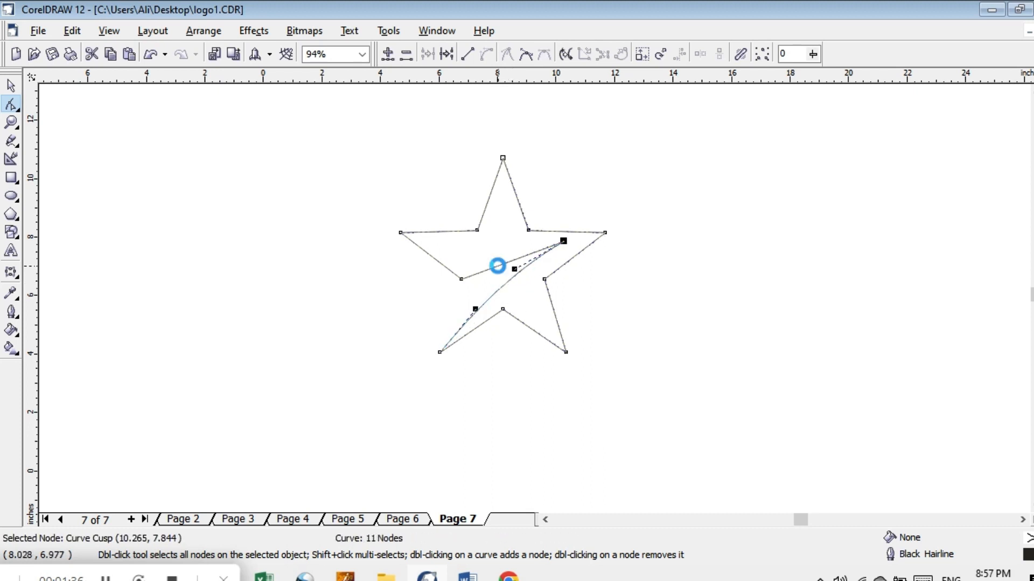
pyautogui.rightClick(496, 263)
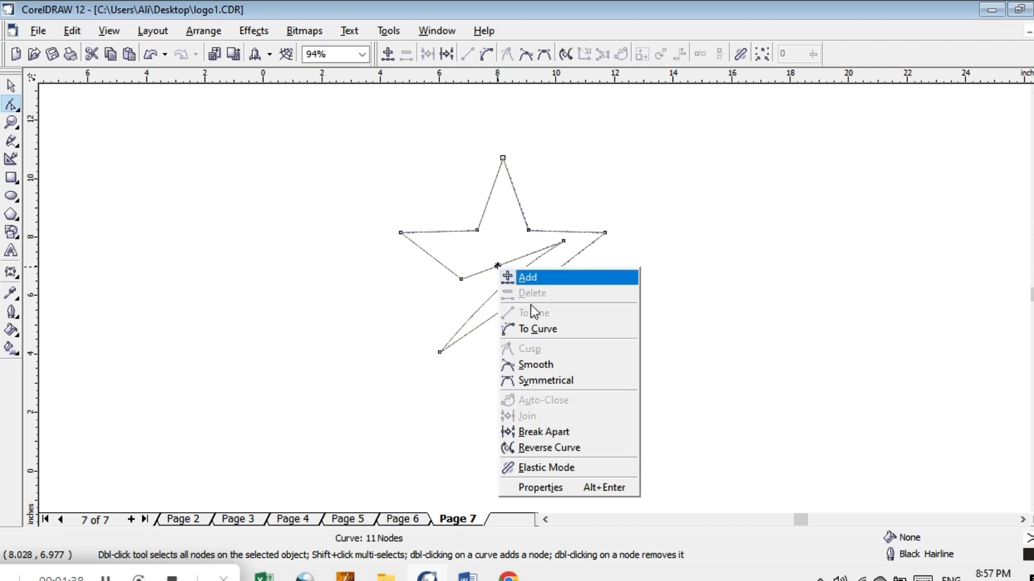
pyautogui.click(544, 327)
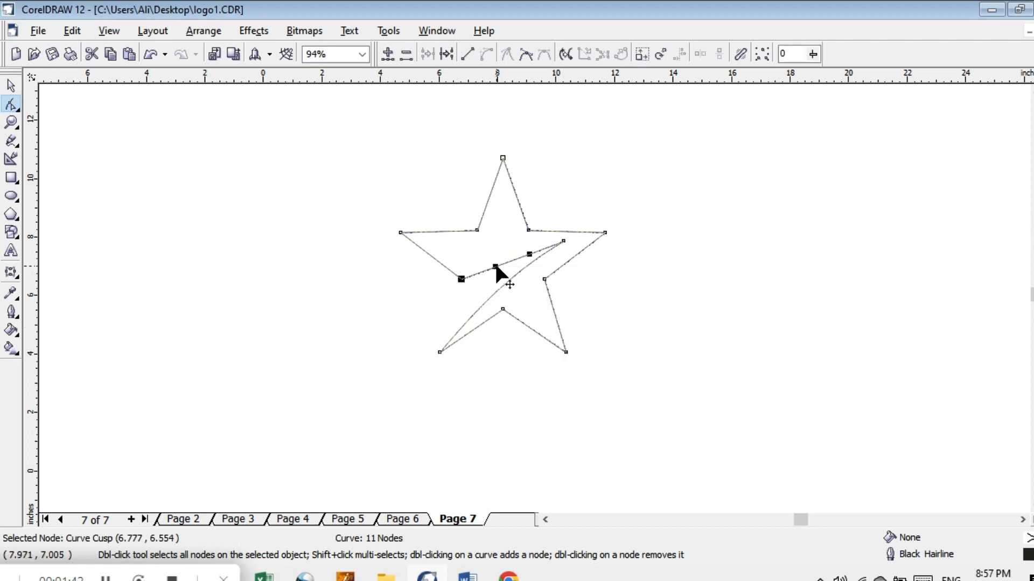
pyautogui.moveTo(495, 266); pyautogui.dragTo(585, 237)
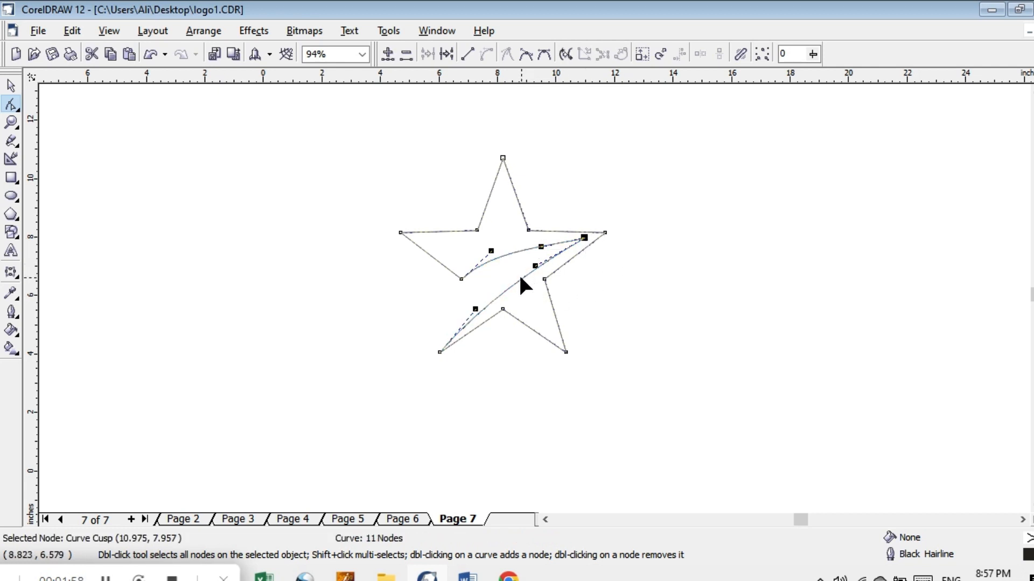
# Bow the cut's lower and upper curves slightly further upward and deselect the tip node
pyautogui.moveTo(521, 277); pyautogui.dragTo(520, 271)
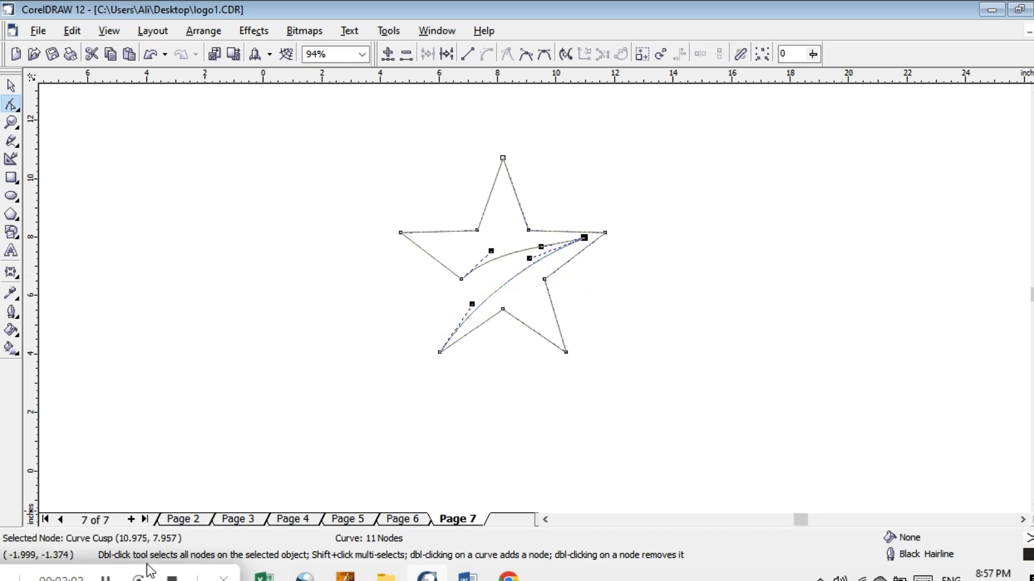
pyautogui.click(105, 579)
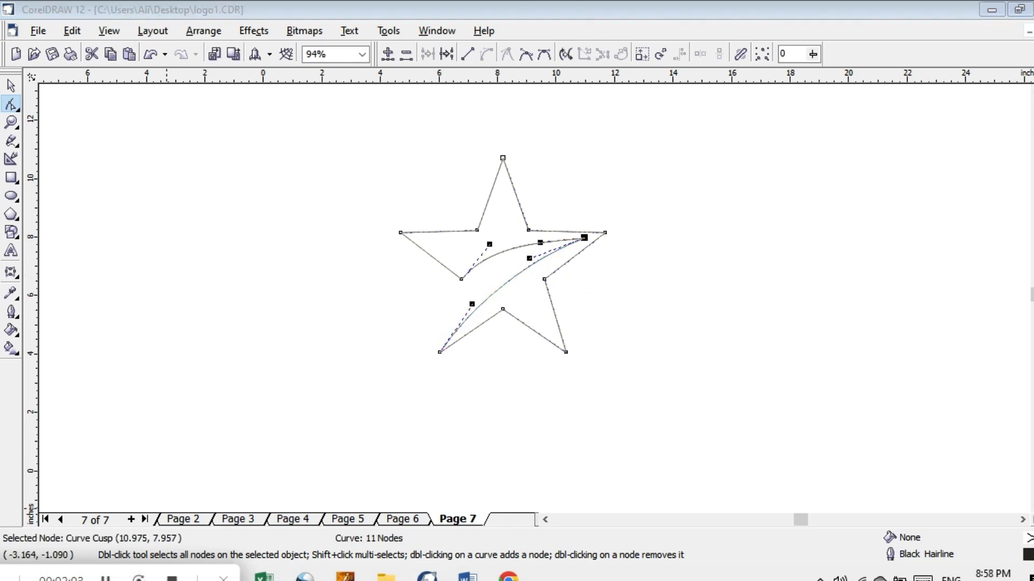
pyautogui.click(588, 242)
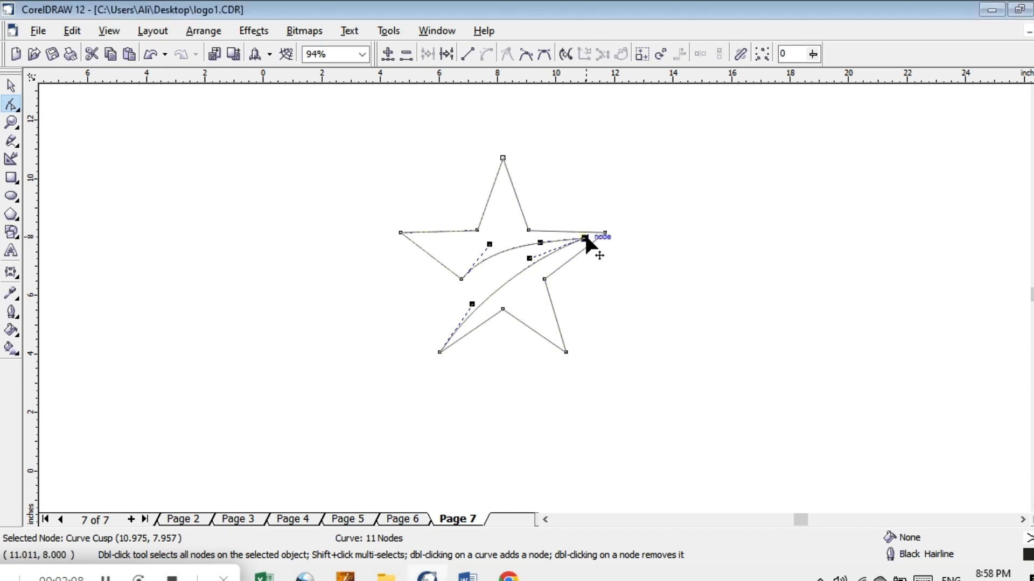
pyautogui.click(619, 274)
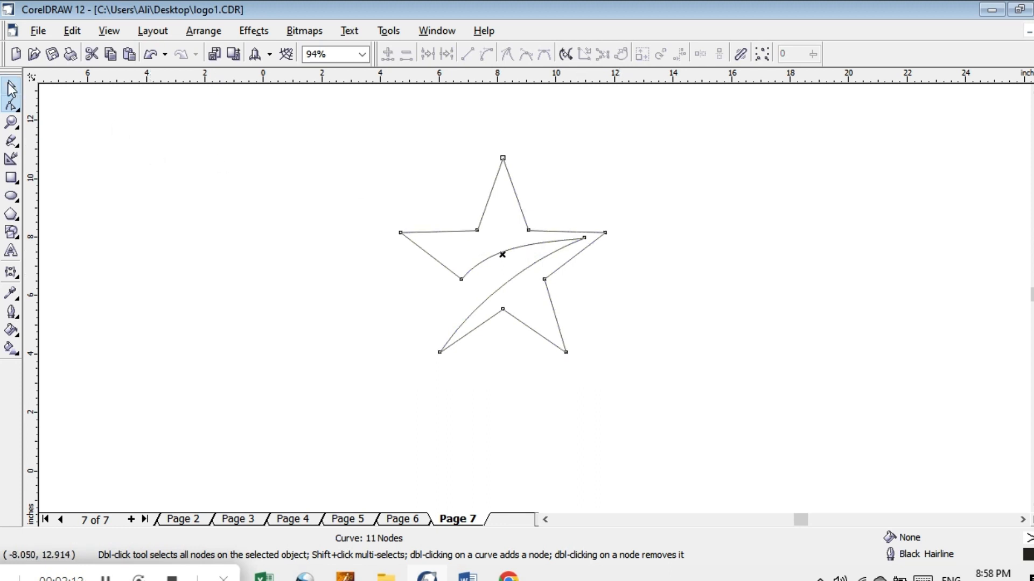
# Select the whole star shape and fill it with red
pyautogui.click(12, 89)
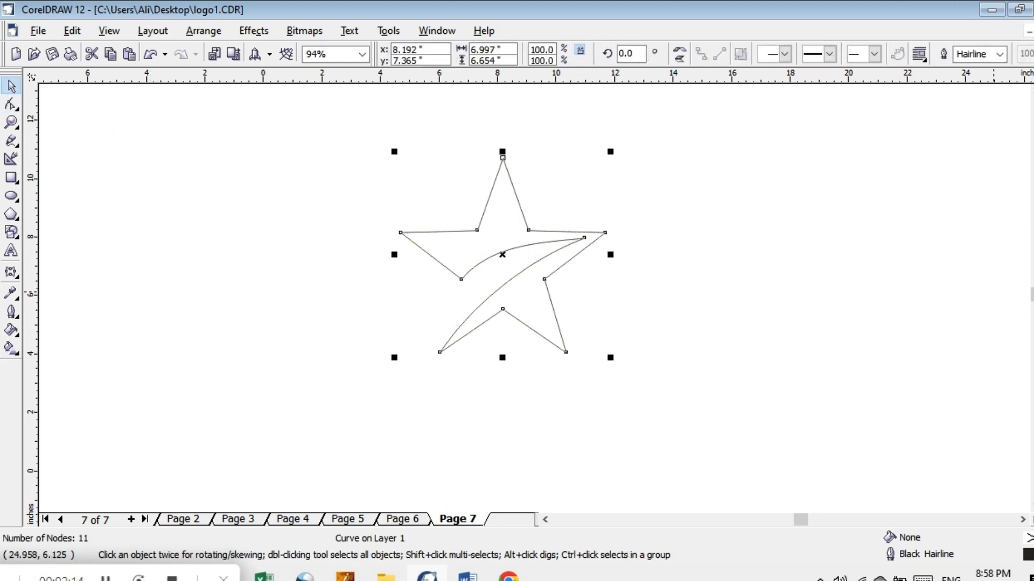
pyautogui.click(1033, 291)
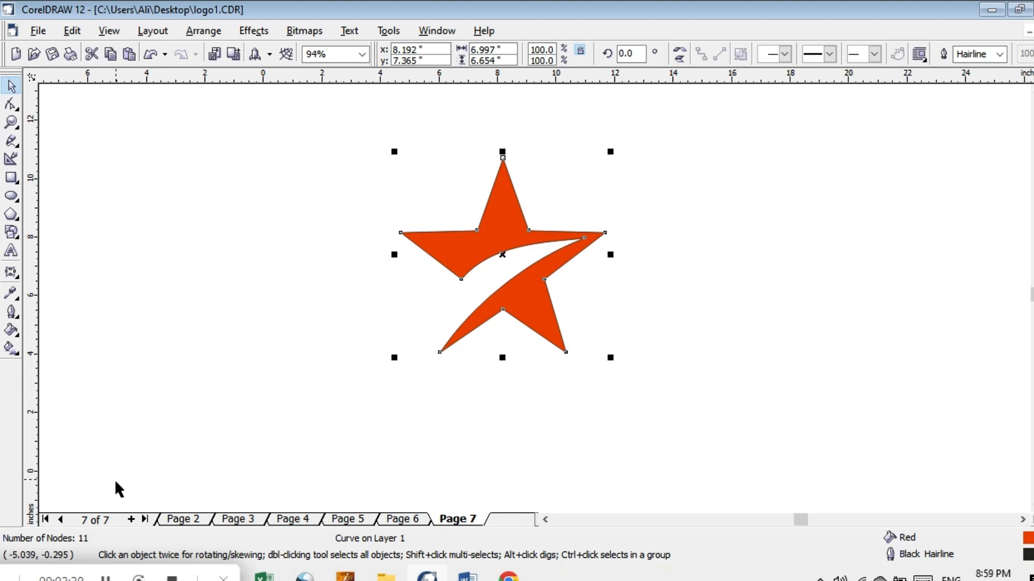
pyautogui.click(106, 579)
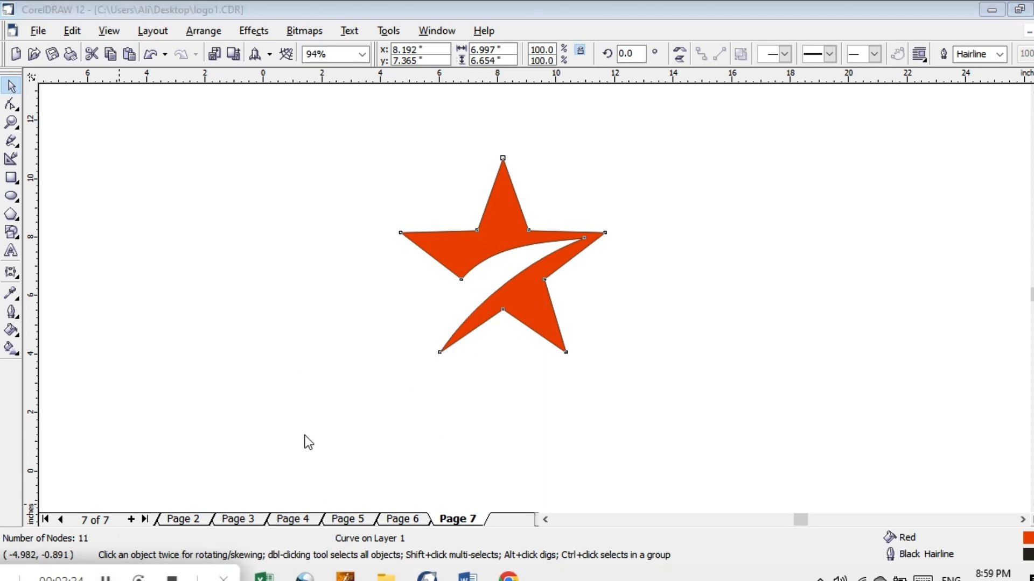
pyautogui.click(106, 579)
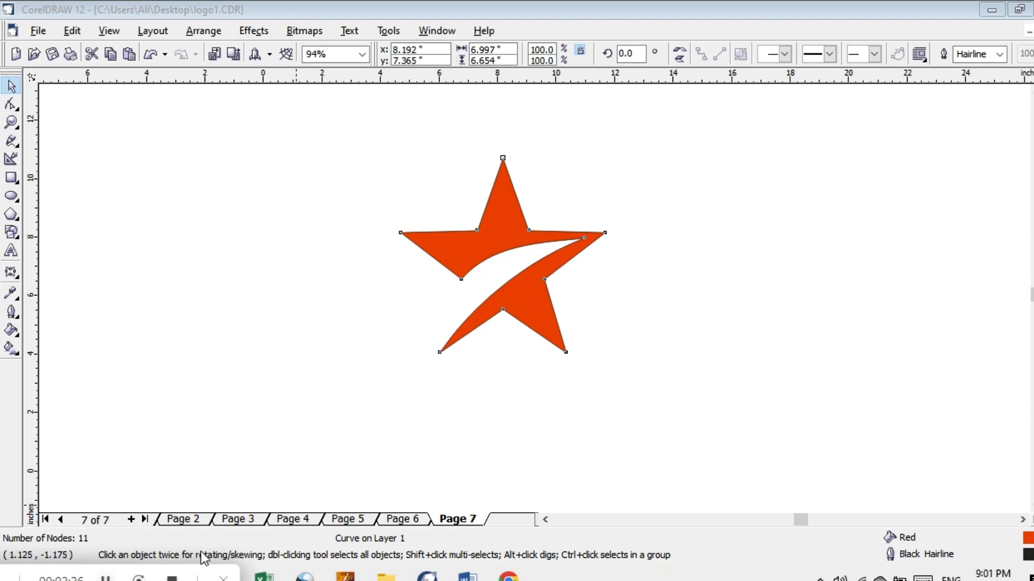
# Scale the red star down to about 5.1 by 4.9 inches and move it left to a centre near x 1.4, y 7.8 inches
pyautogui.click(513, 246)
pyautogui.moveTo(513, 246); pyautogui.dragTo(283, 261)
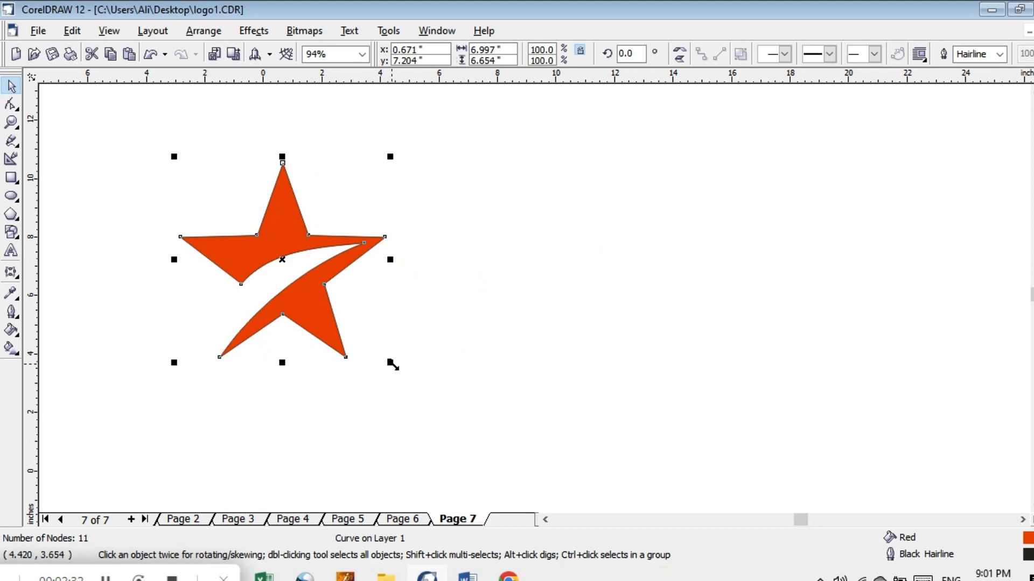
pyautogui.moveTo(393, 365); pyautogui.dragTo(356, 324)
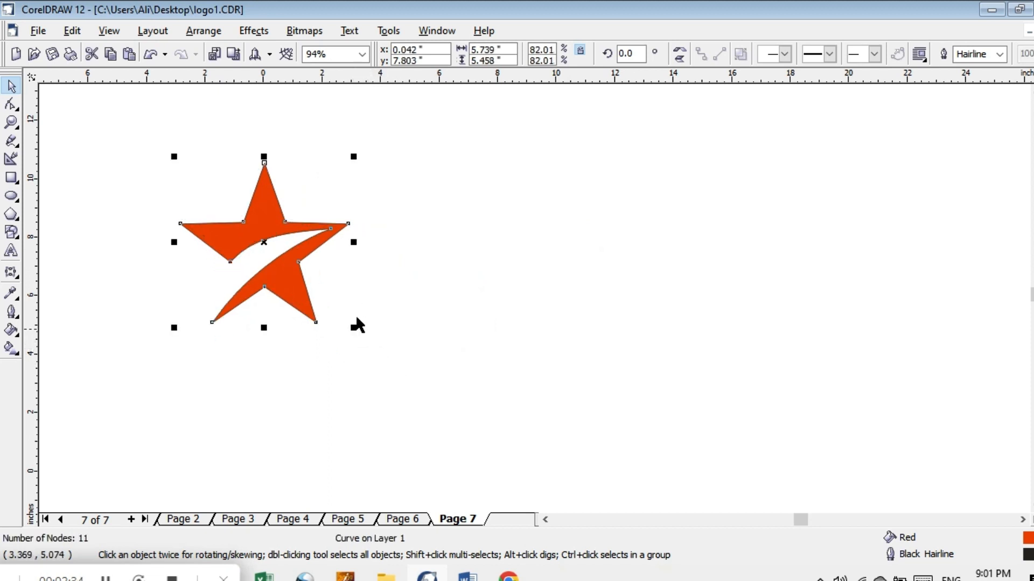
pyautogui.moveTo(175, 157); pyautogui.dragTo(192, 174)
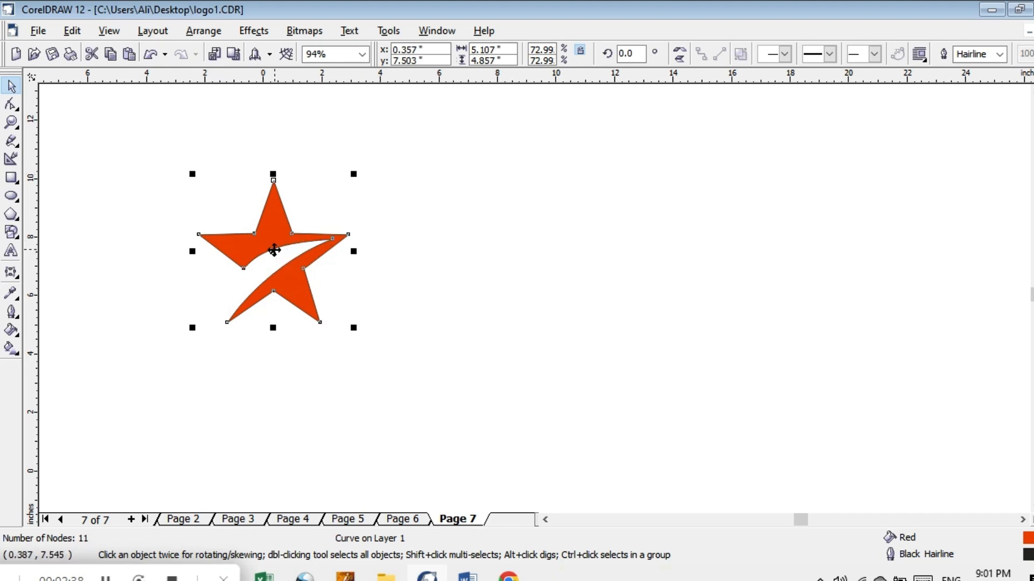
pyautogui.moveTo(287, 253); pyautogui.dragTo(318, 243)
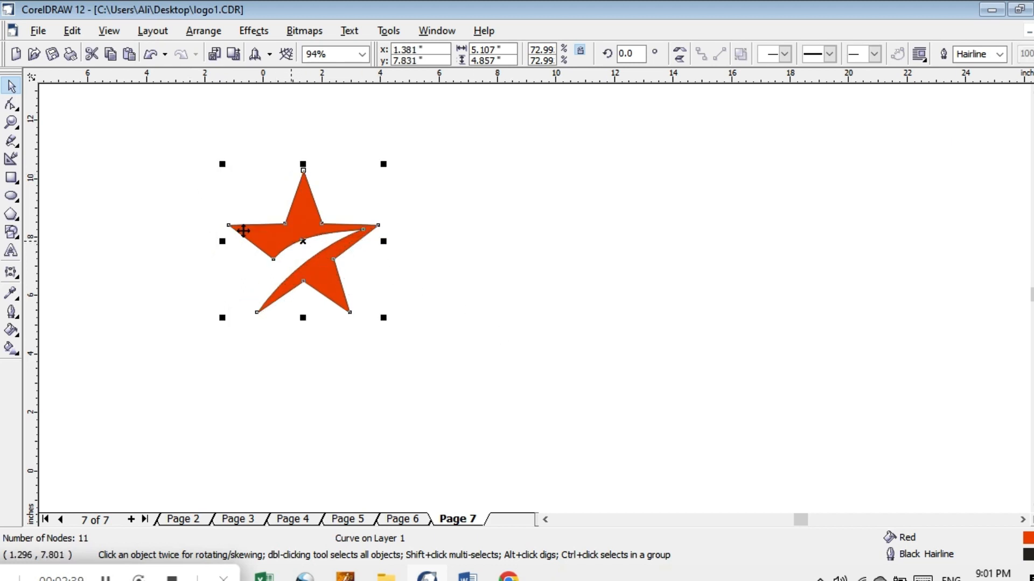
# Draw a rectangle about 18.8 by 5.1 inches around the star, extending far to its right
pyautogui.click(11, 178)
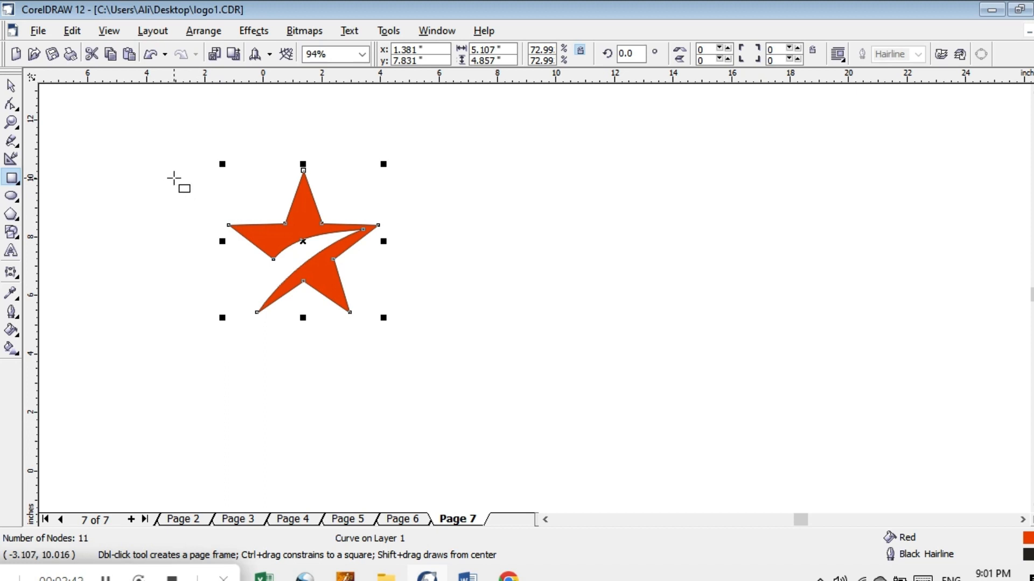
pyautogui.moveTo(172, 176); pyautogui.dragTo(723, 326)
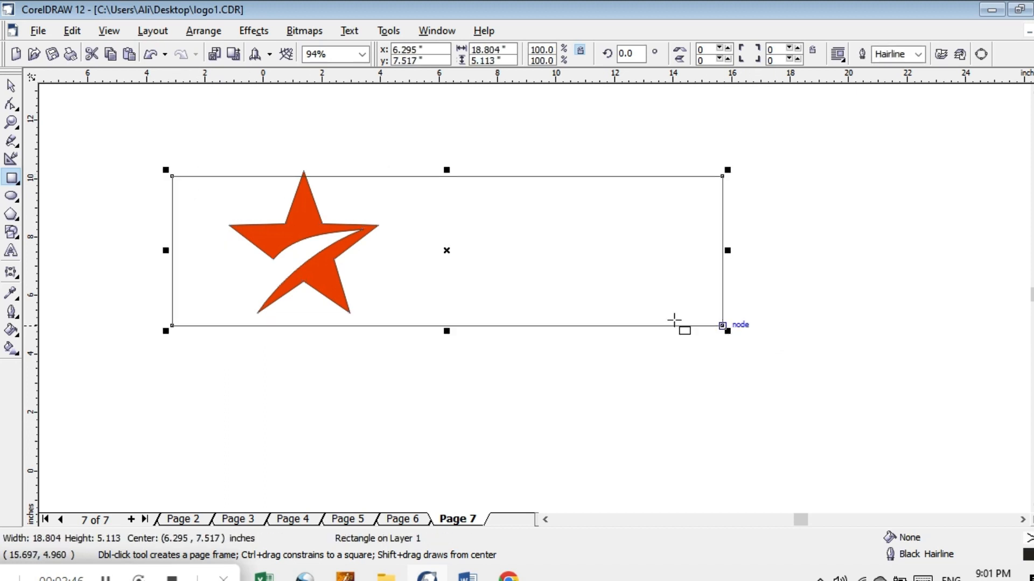
# Shrink the star to about 4.4 by 4.2 inches and move it inside the rectangle's left end
pyautogui.click(311, 238)
pyautogui.moveTo(384, 317); pyautogui.dragTo(362, 297)
pyautogui.moveTo(292, 231); pyautogui.dragTo(248, 245)
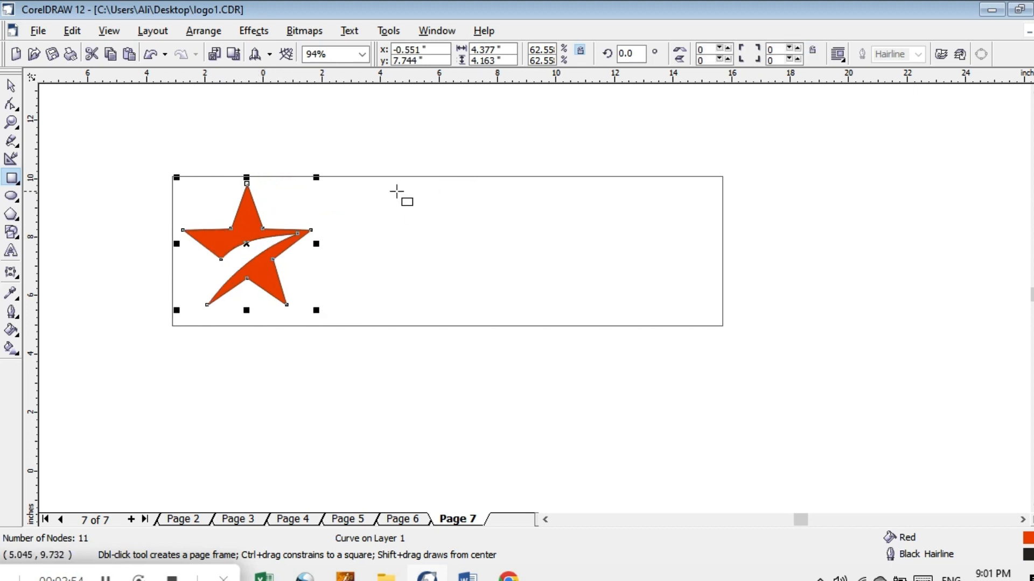
# Resize the rectangle around the star to about 12.8 inches wide by 4.4 inches high
pyautogui.click(422, 176)
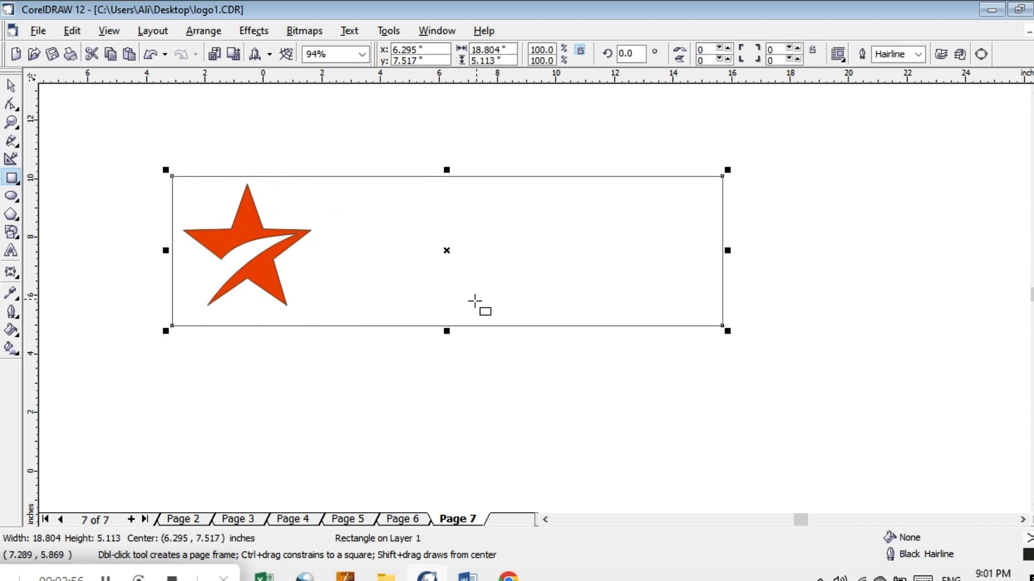
pyautogui.moveTo(446, 331); pyautogui.dragTo(448, 312)
pyautogui.moveTo(448, 171); pyautogui.dragTo(457, 178)
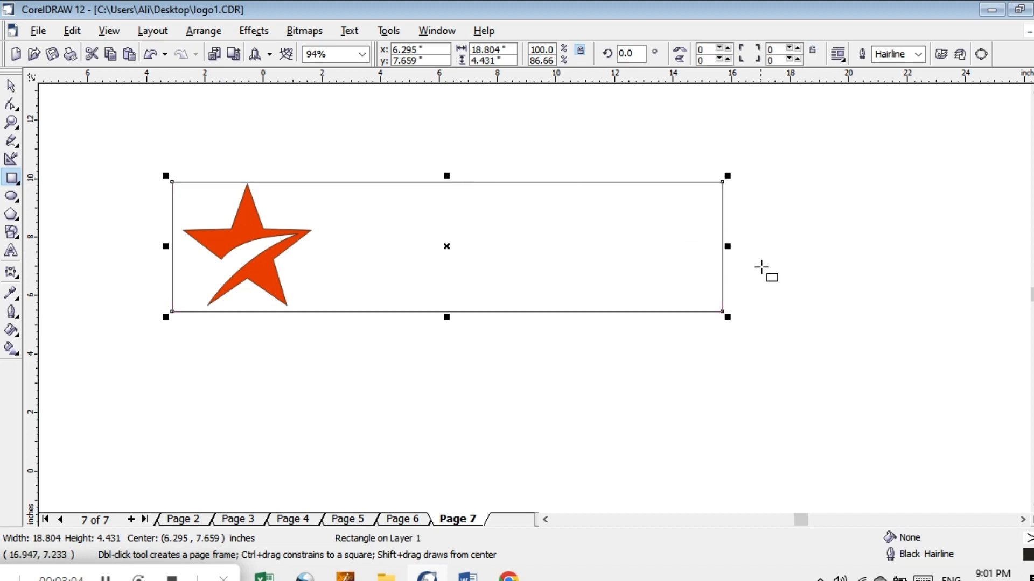
pyautogui.moveTo(728, 246); pyautogui.dragTo(545, 246)
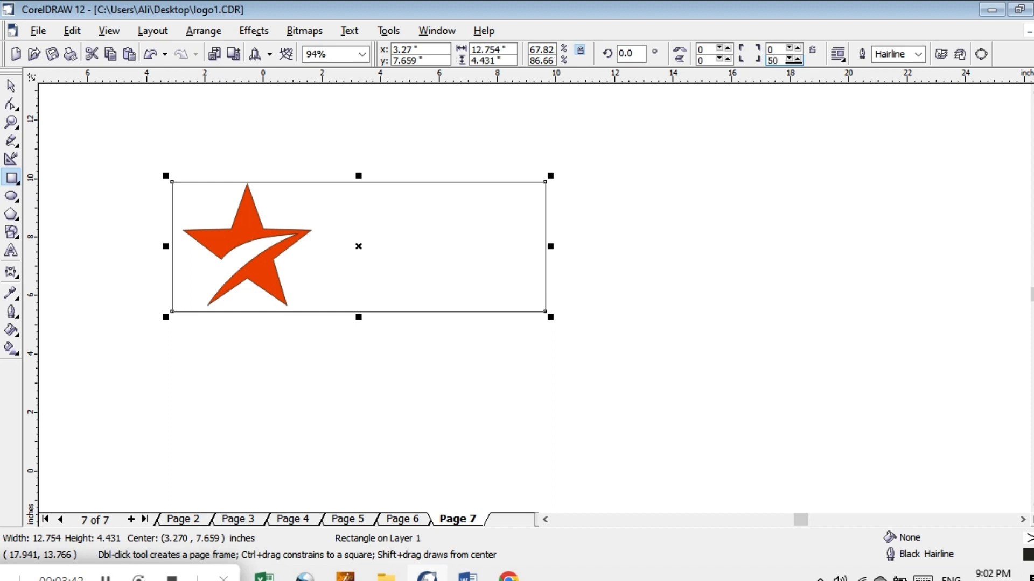
# Set the corner roundness of the rectangle's bottom-right and top-left corners to 50, and activate the Shape tool
pyautogui.press('Return')
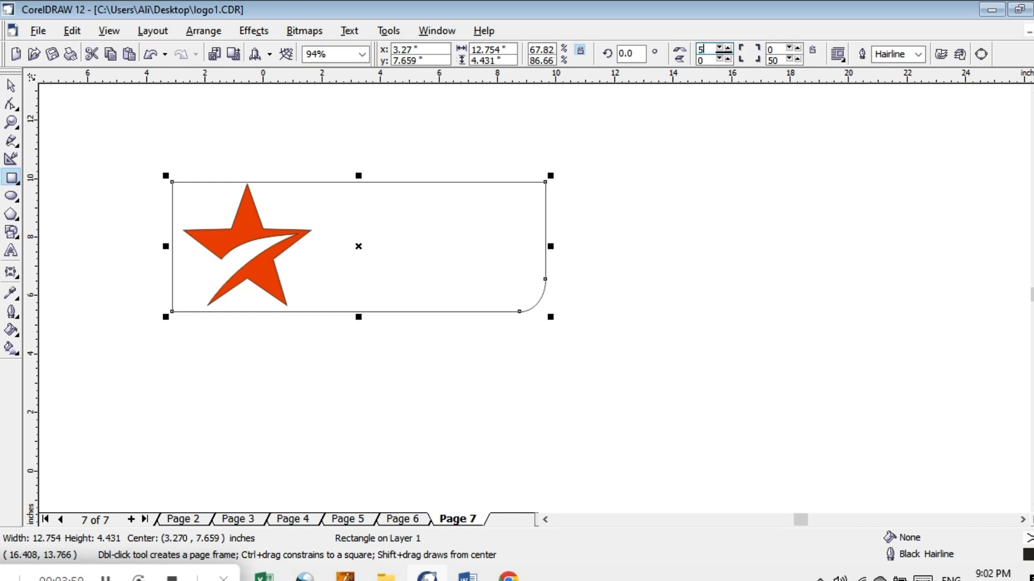
pyautogui.press('Return')
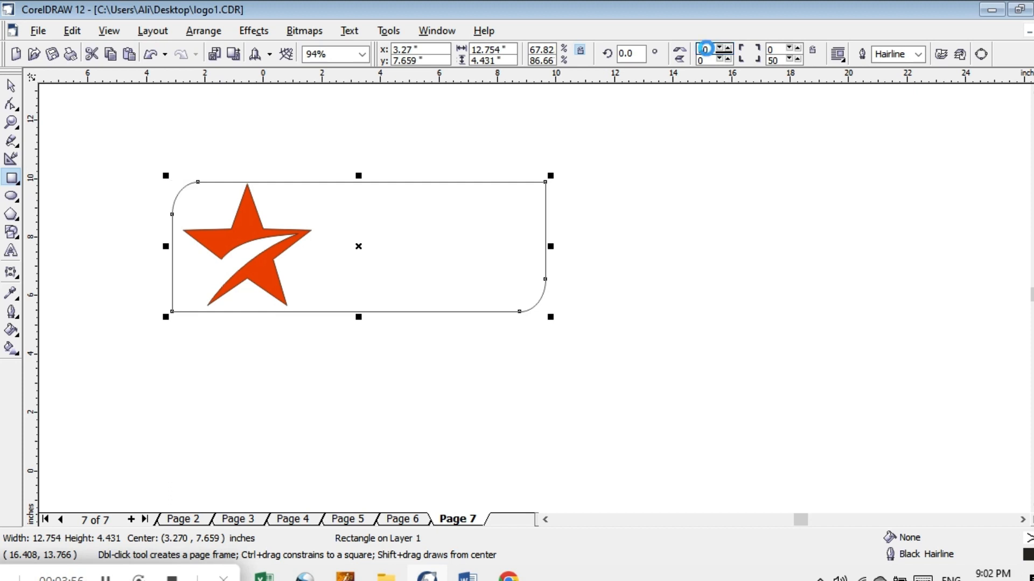
pyautogui.click(12, 104)
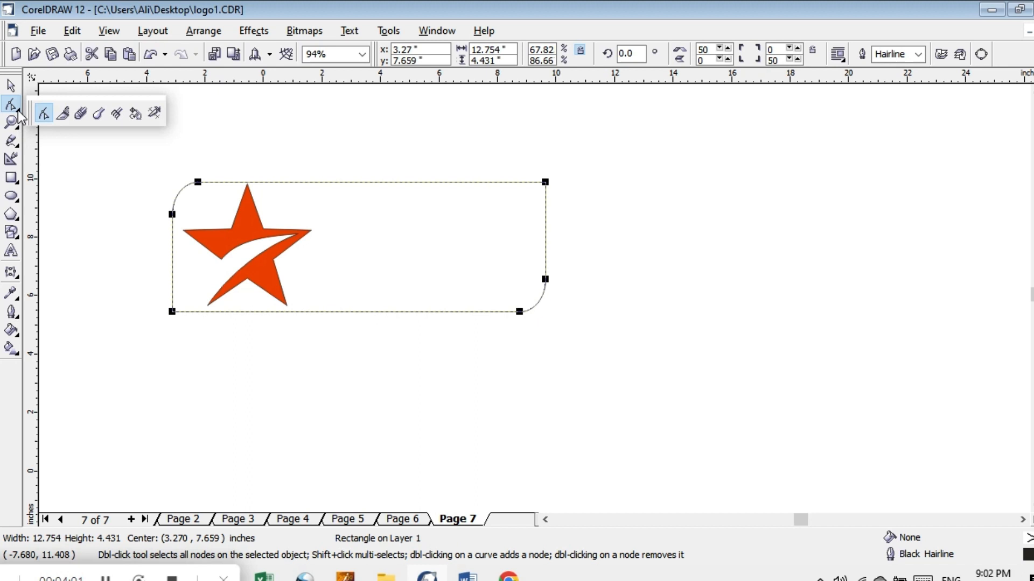
# Try to split the rectangle with a Knife cut between the star and the empty area, and undo the cut
pyautogui.click(63, 115)
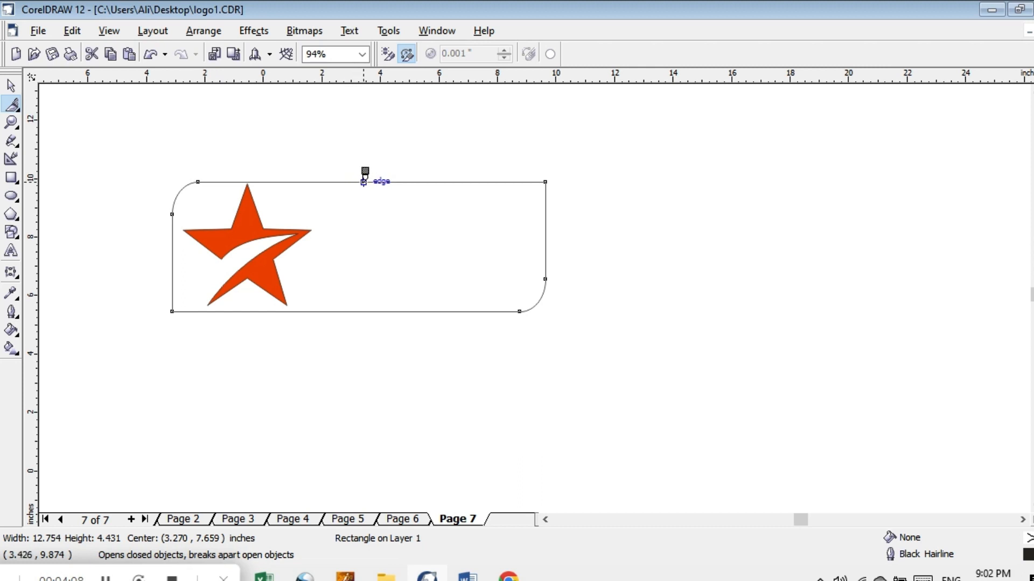
pyautogui.click(356, 182)
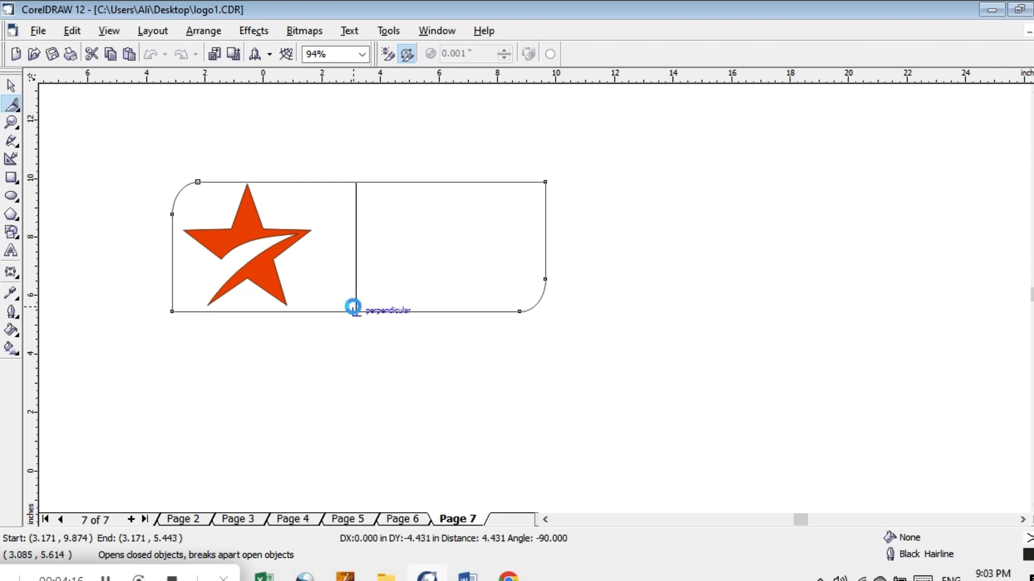
pyautogui.press('Escape')
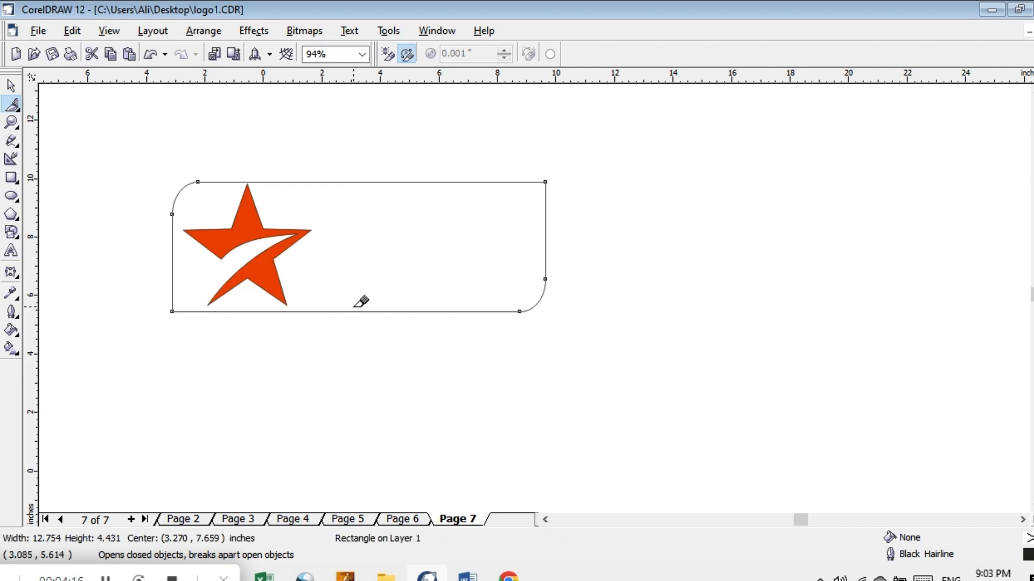
pyautogui.click(331, 182)
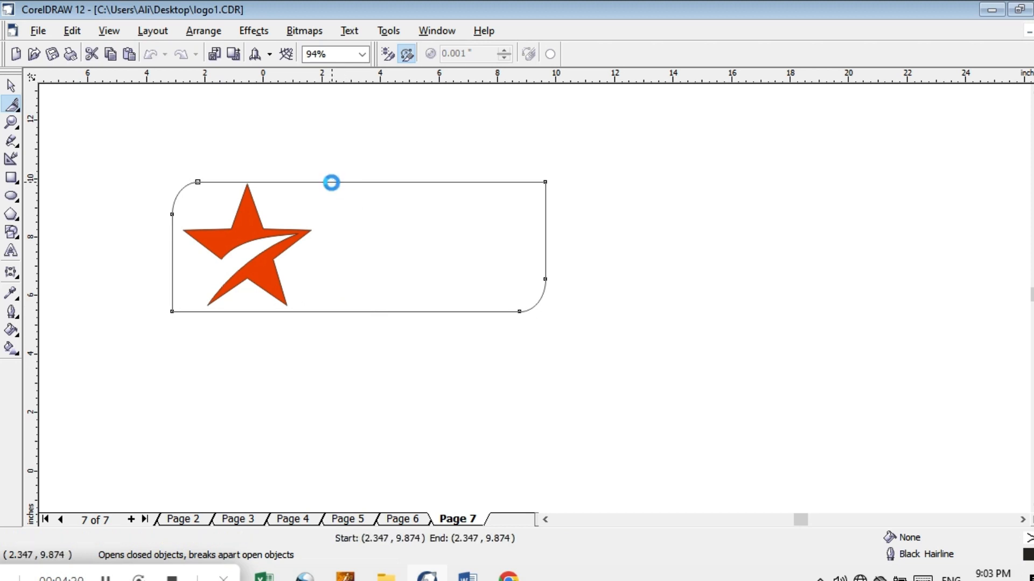
pyautogui.click(326, 311)
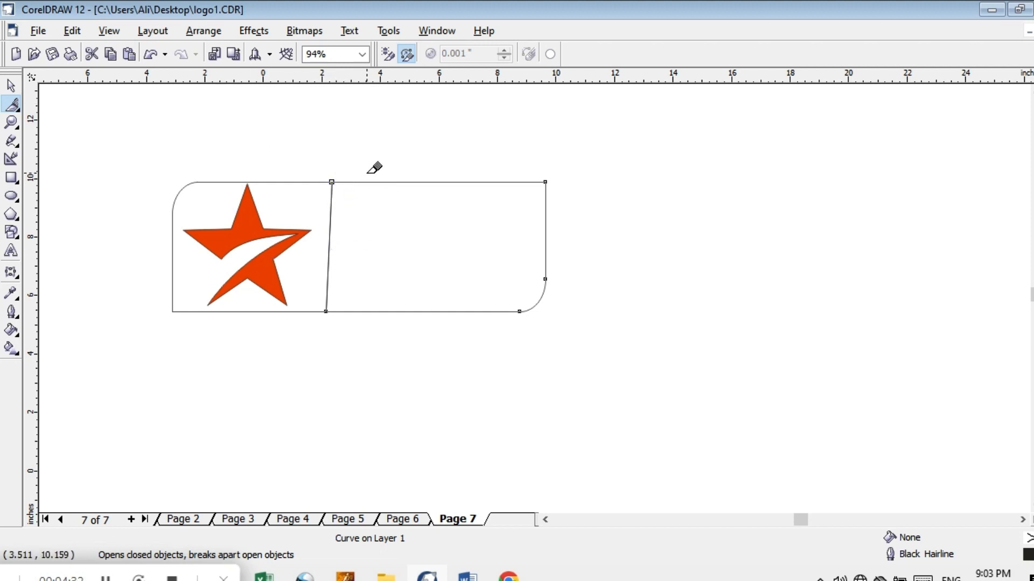
pyautogui.hotkey('ctrl', 'z')
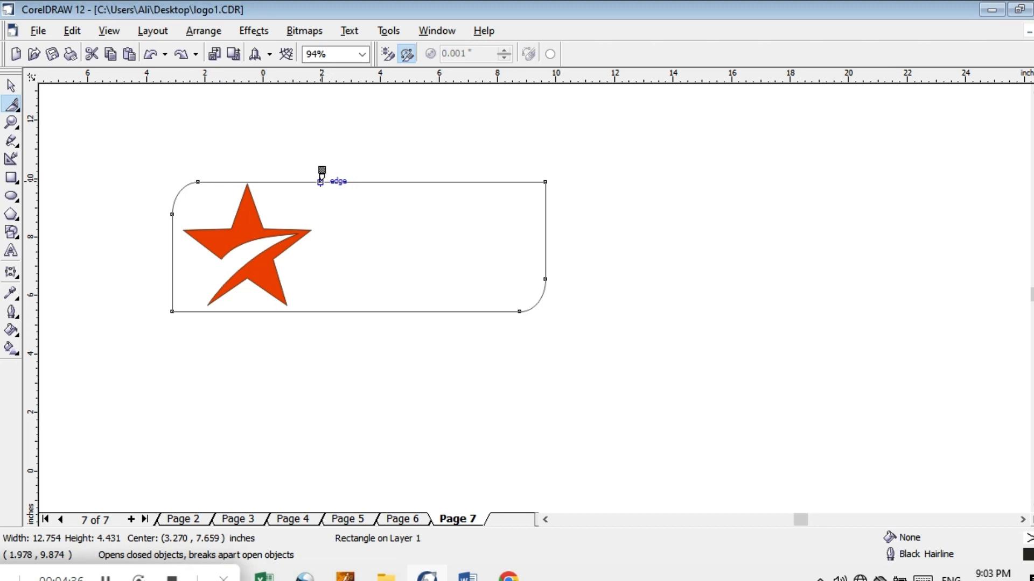
# Split the rectangle into two shapes with a near-vertical Knife cut just right of the star, at about x 2.03 inches
pyautogui.moveTo(318, 182); pyautogui.dragTo(316, 311)
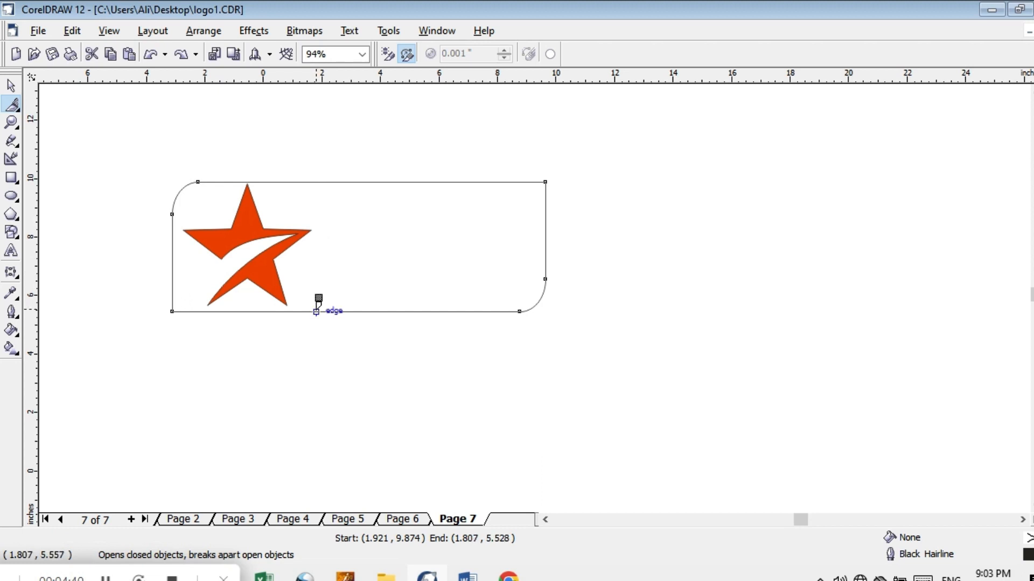
pyautogui.click(323, 182)
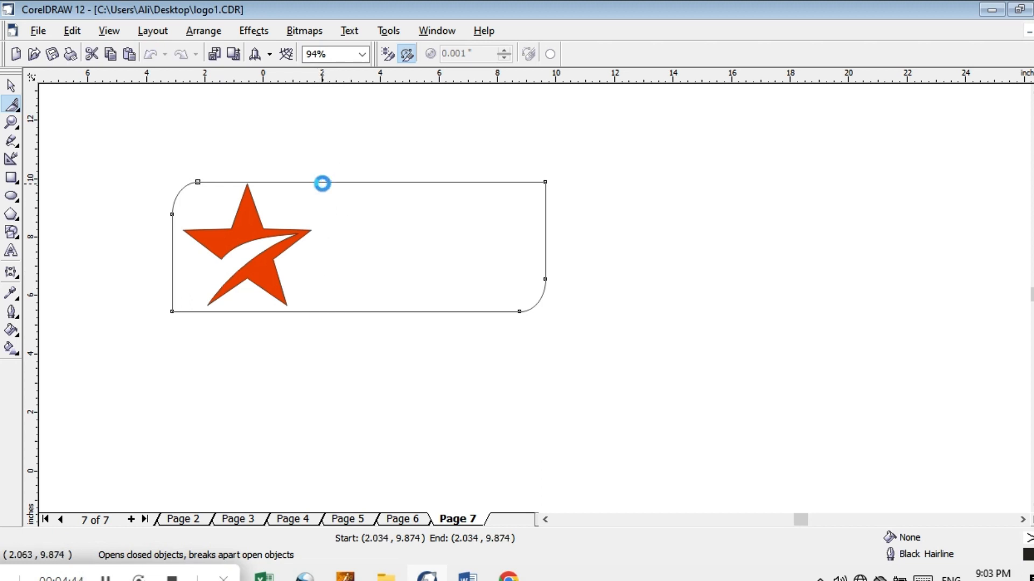
pyautogui.moveTo(323, 183); pyautogui.dragTo(323, 311)
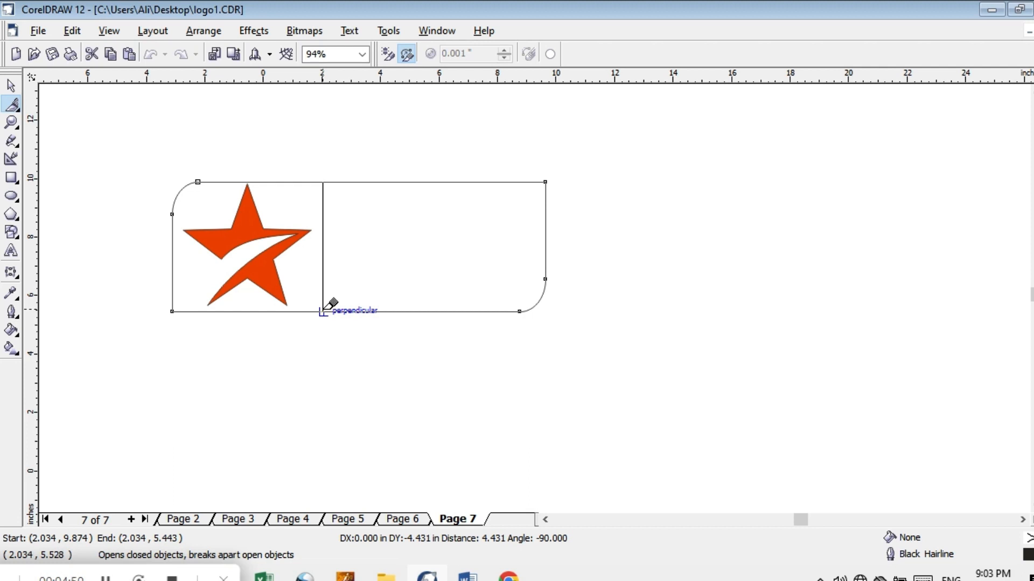
pyautogui.click(322, 311)
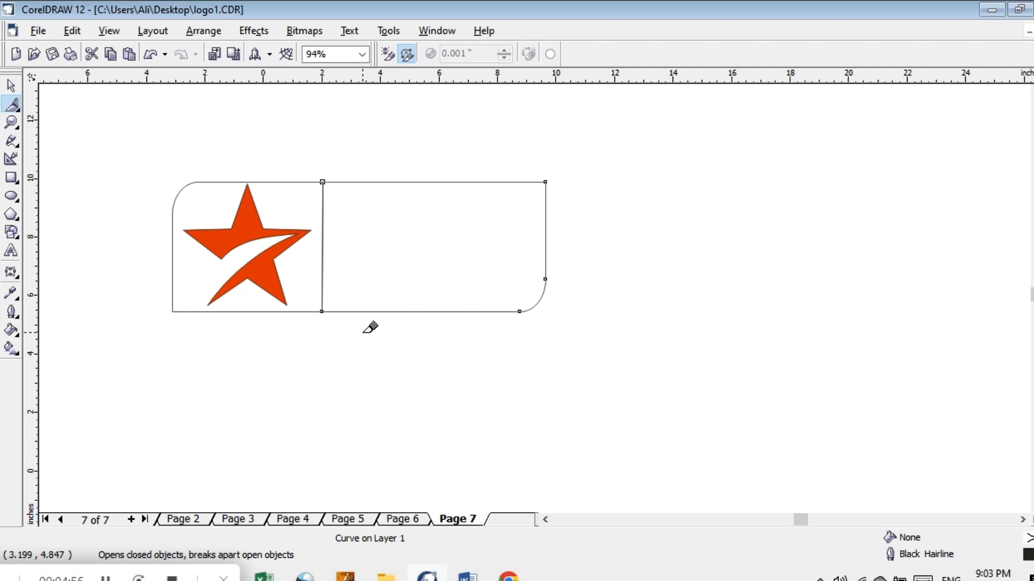
pyautogui.click(12, 86)
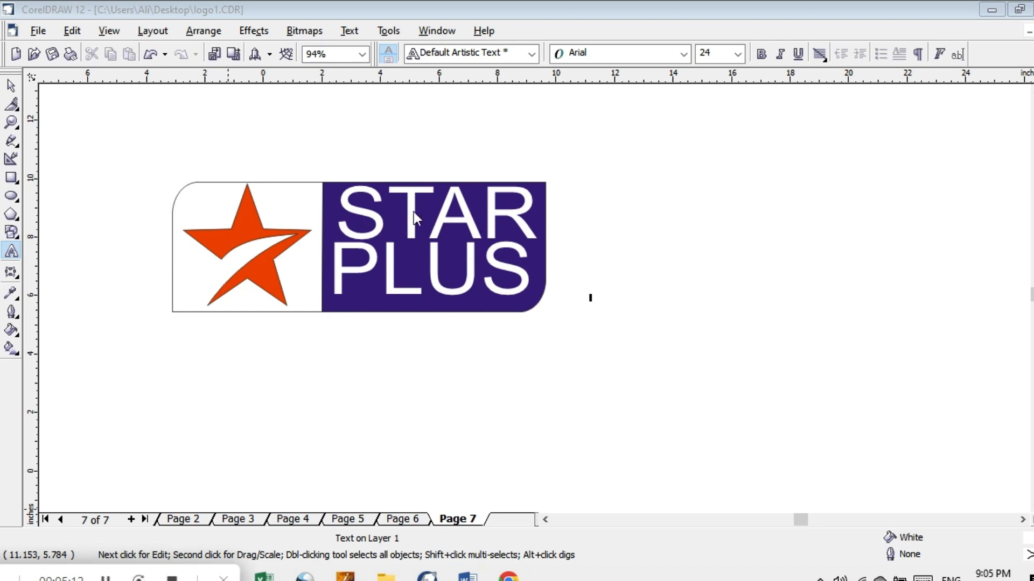
# Make the word STAR in the logo's purple section bold
pyautogui.click(541, 211)
pyautogui.doubleClick(532, 209)
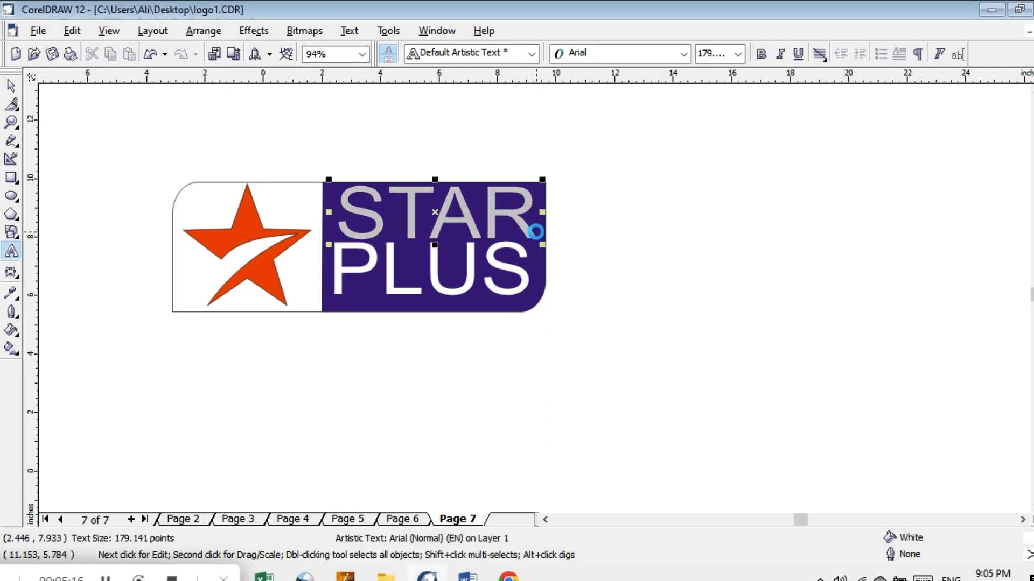
pyautogui.click(685, 247)
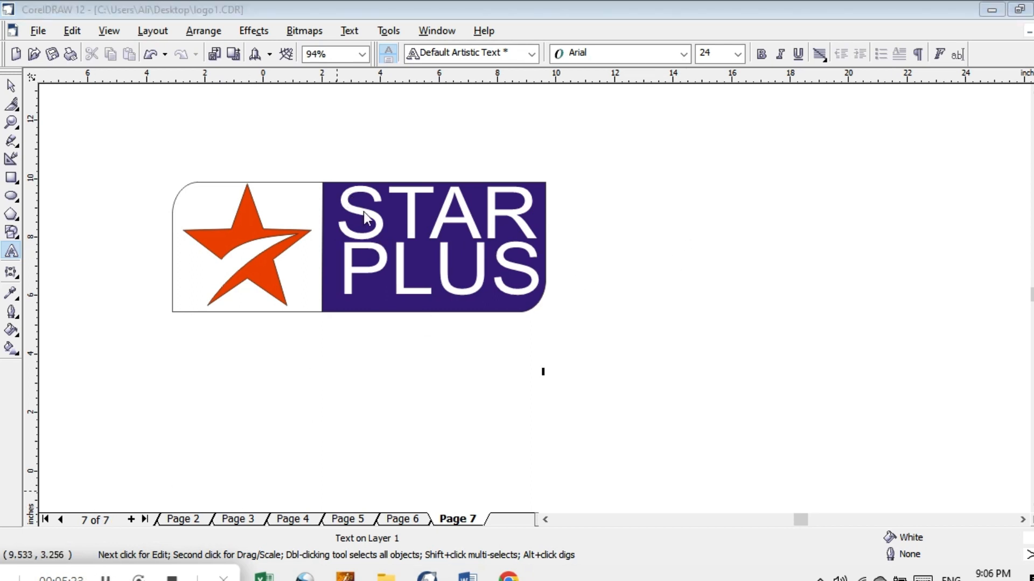
pyautogui.click(358, 202)
pyautogui.moveTo(349, 203); pyautogui.dragTo(535, 226)
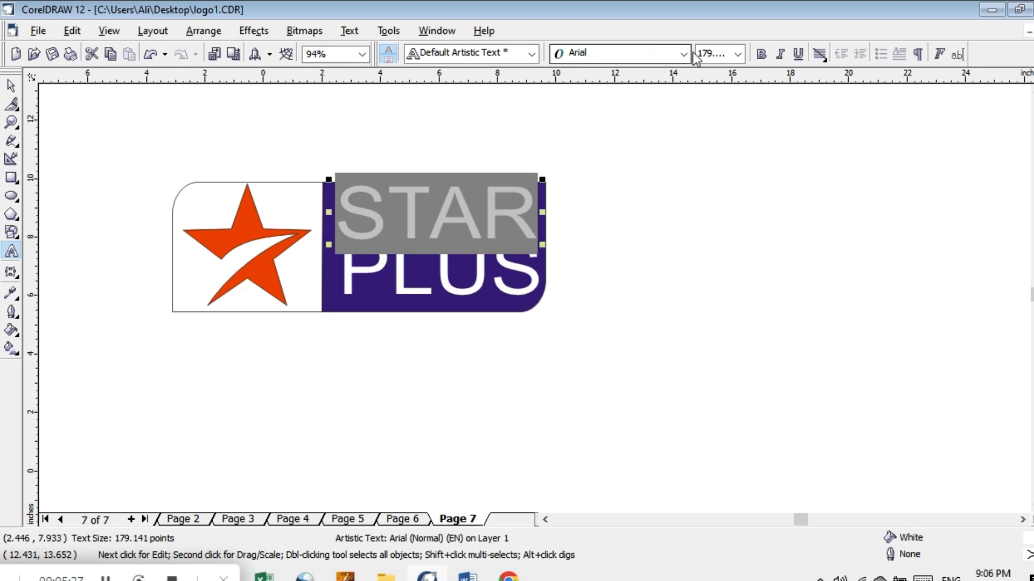
pyautogui.click(760, 54)
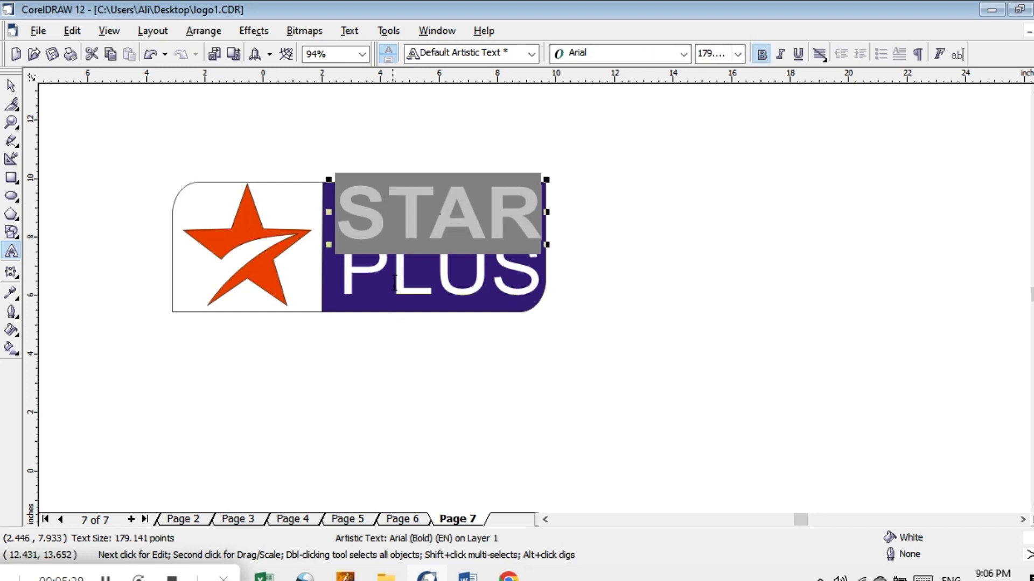
# Make the word PLUS below STAR bold
pyautogui.click(355, 263)
pyautogui.moveTo(339, 263); pyautogui.dragTo(543, 267)
pyautogui.click(757, 49)
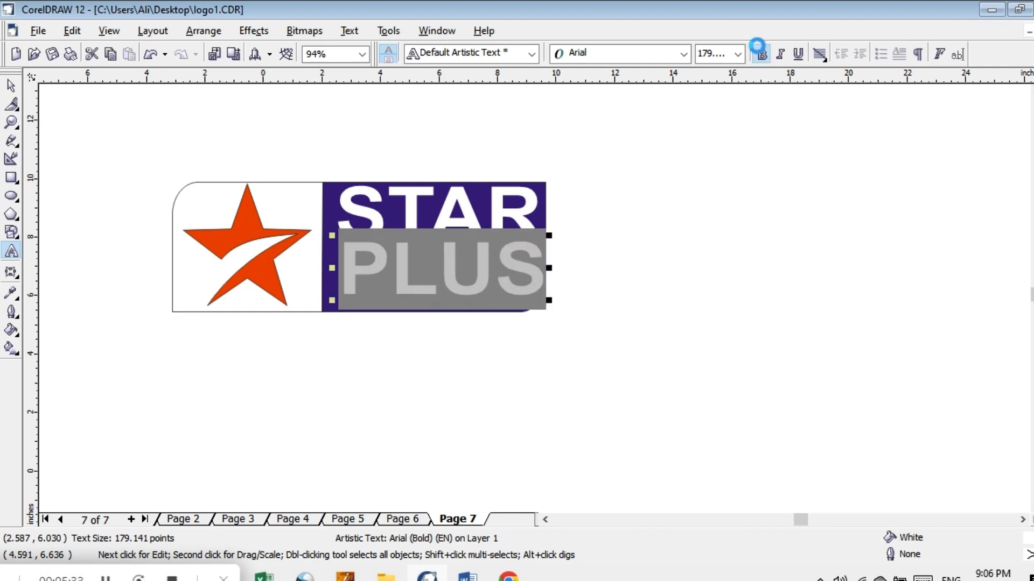
pyautogui.click(662, 125)
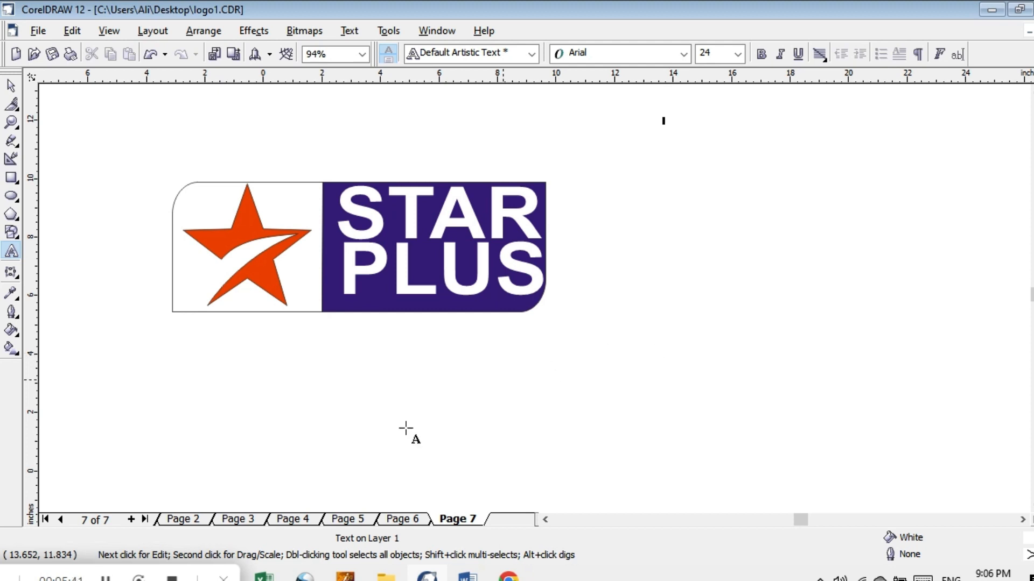
pyautogui.click(106, 577)
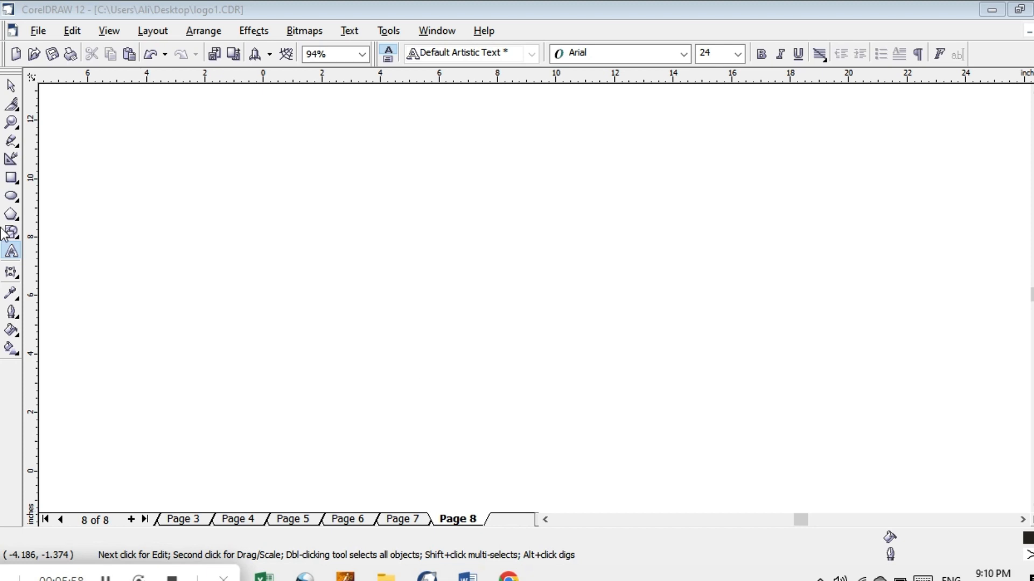
# Draw a circle about 6.7 inches in diameter on page 8
pyautogui.click(12, 197)
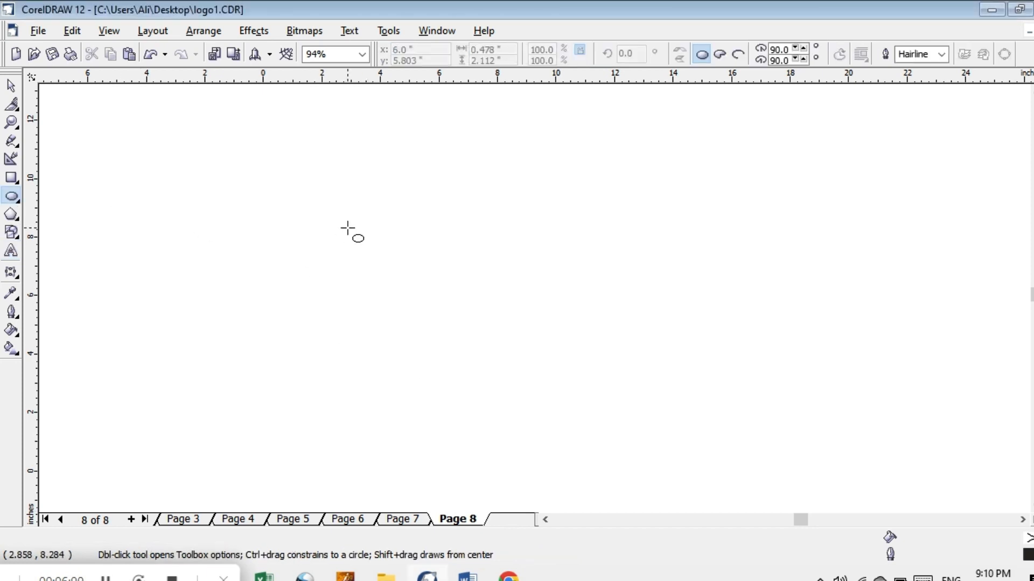
pyautogui.moveTo(354, 215)
pyautogui.mouseDown()
pyautogui.moveTo(492, 300)
pyautogui.moveTo(549, 318)
pyautogui.mouseUp()
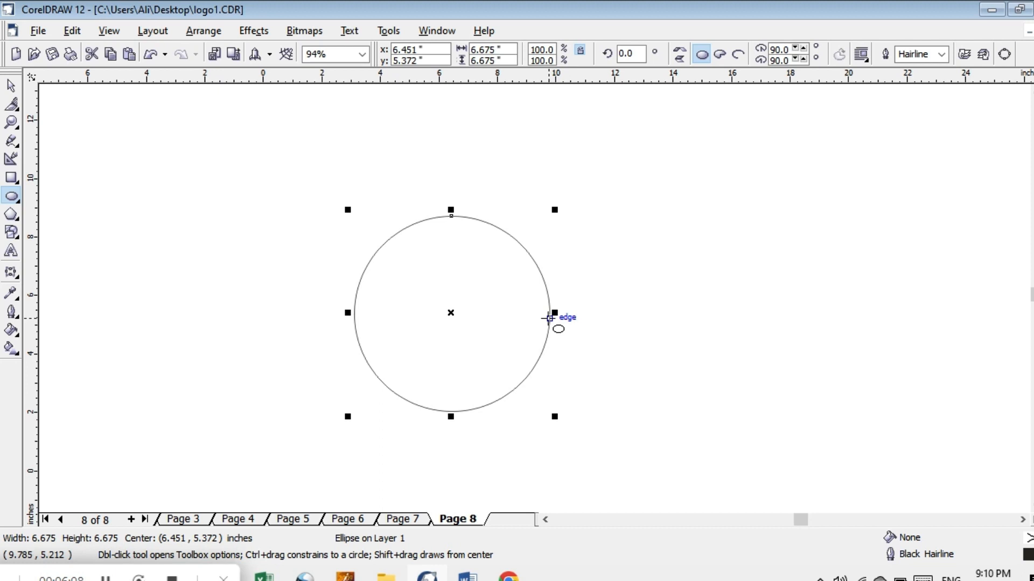
pyautogui.click(11, 86)
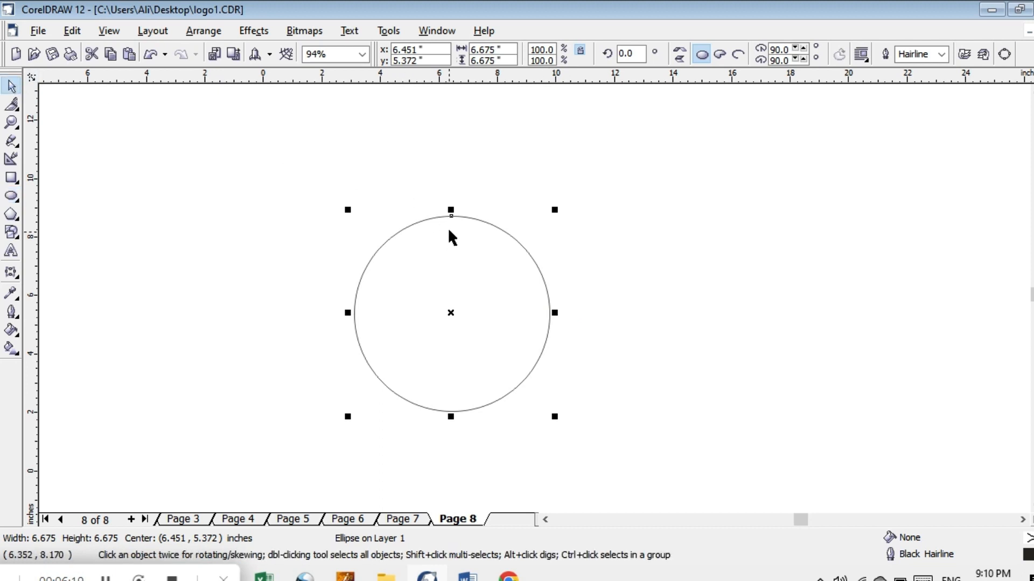
# Duplicate the circle in place and shrink the copy concentrically to about 4 inches in diameter
pyautogui.click(430, 219)
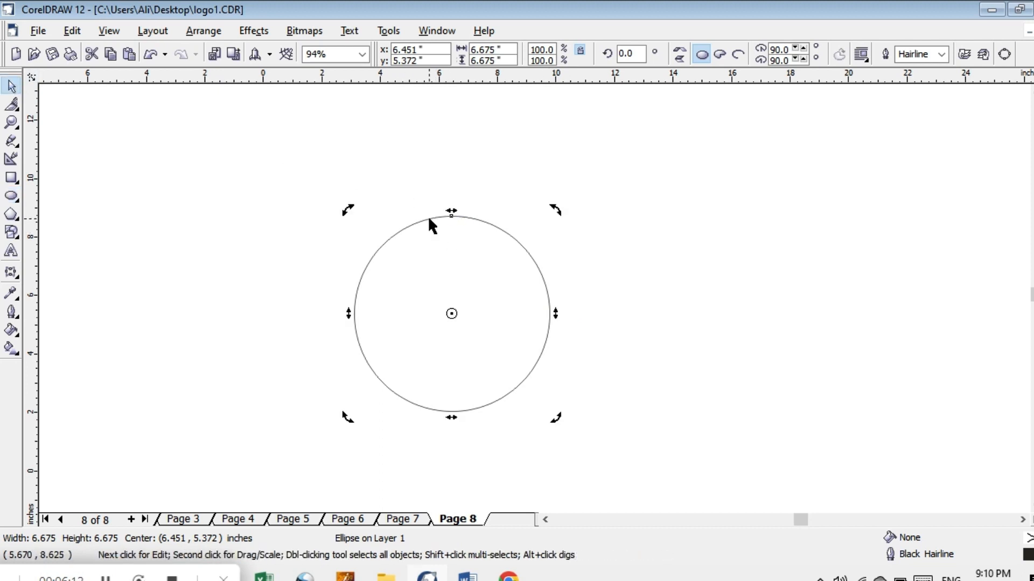
pyautogui.click(429, 219)
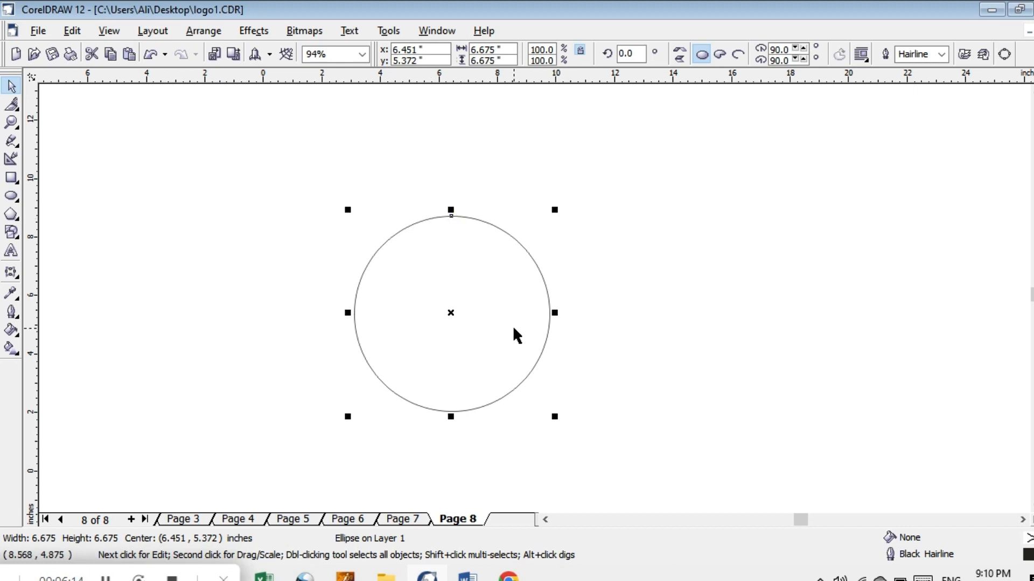
pyautogui.hotkey('ctrl', 'v')
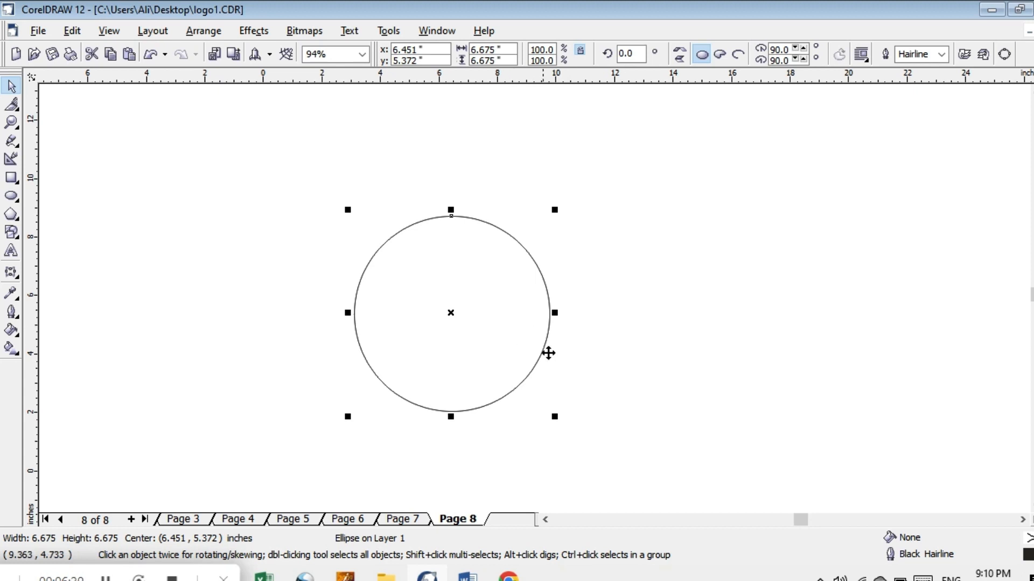
pyautogui.moveTo(556, 418); pyautogui.dragTo(535, 378)
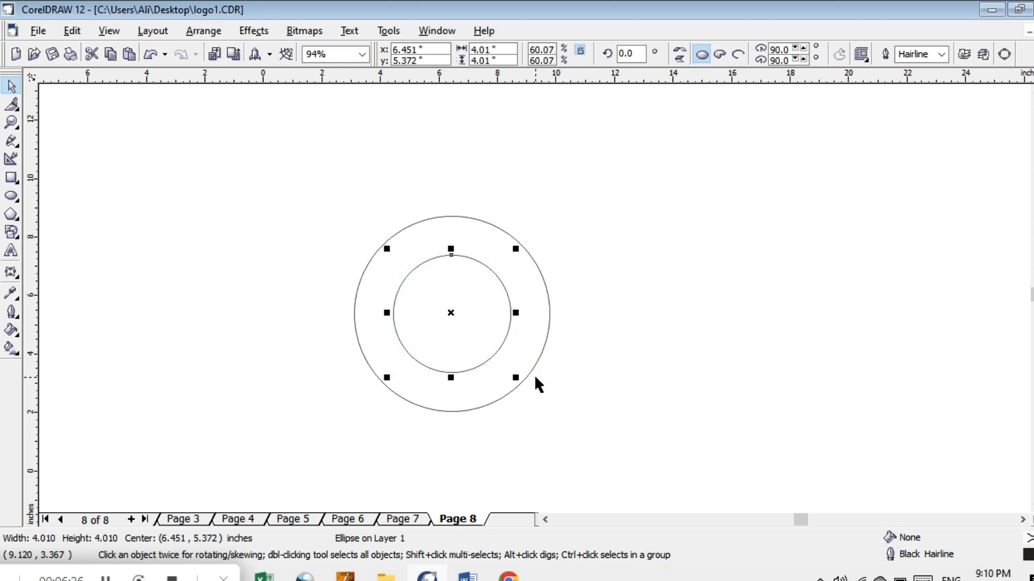
# Convert the inner circle to an open arc and rotate it by 90 degrees
pyautogui.click(739, 54)
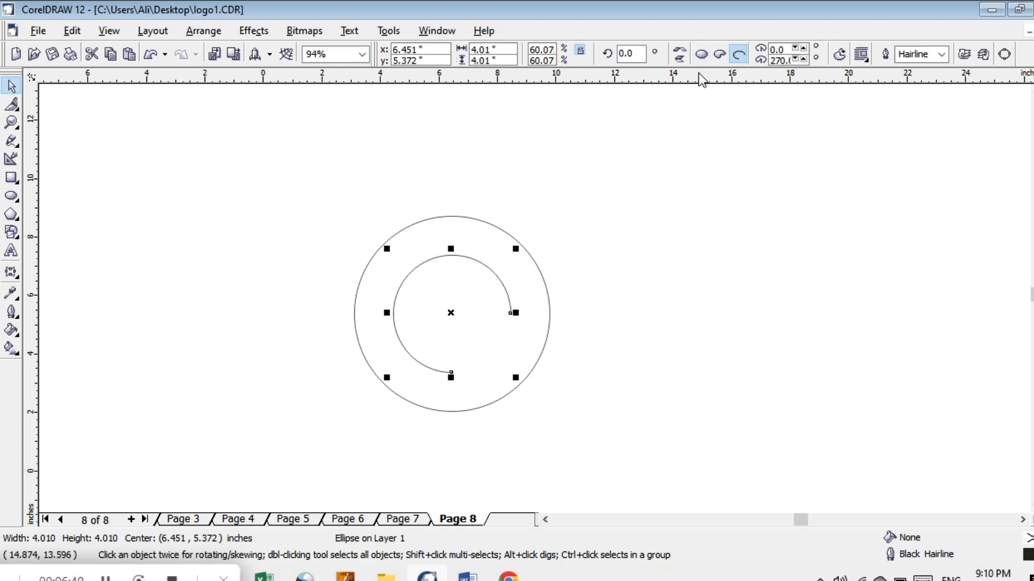
pyautogui.click(626, 55)
pyautogui.click(623, 54)
pyautogui.write('9')
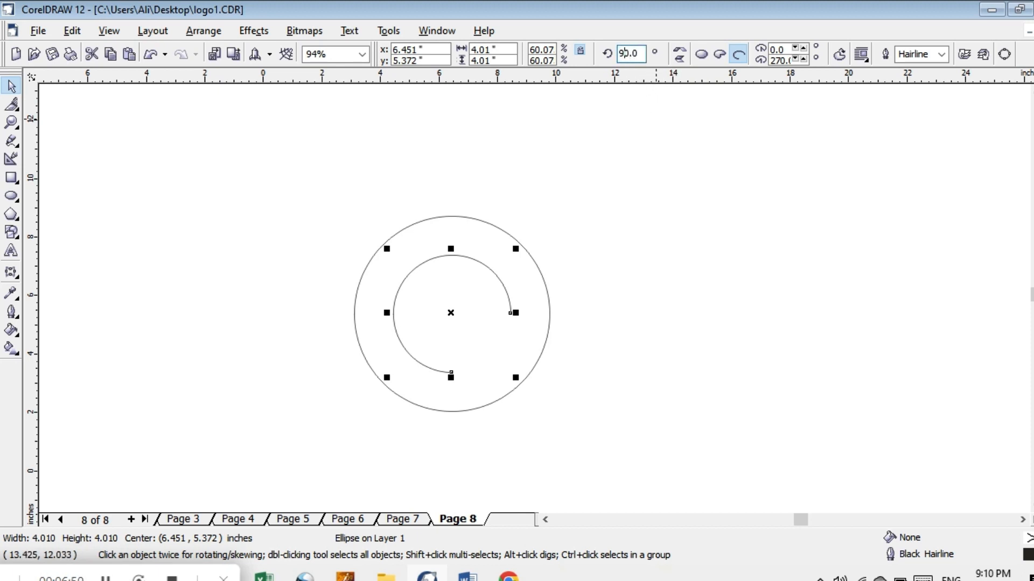
pyautogui.press('Return')
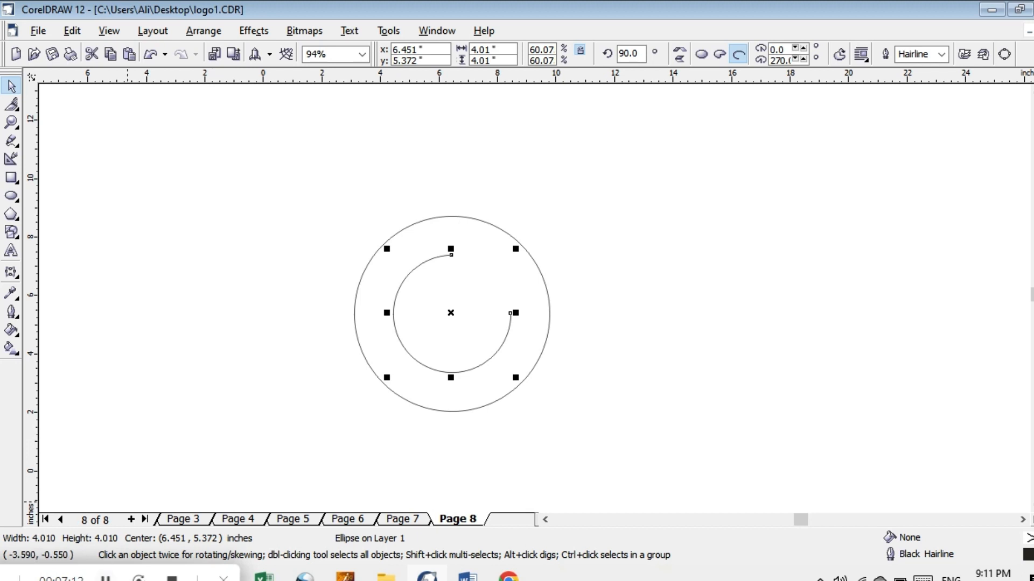
pyautogui.click(106, 578)
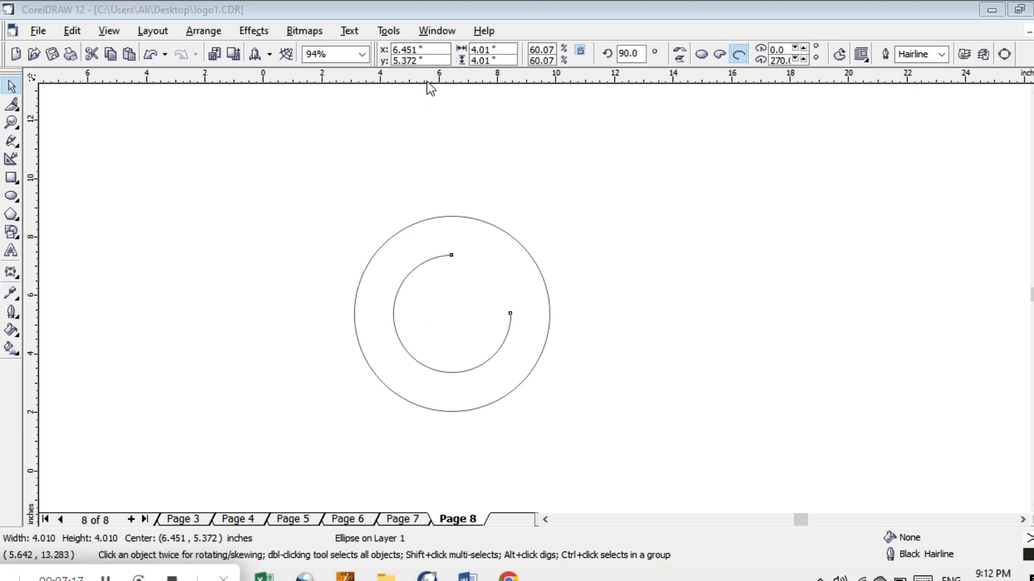
# Add a horizontal guideline at about y 4.76 inches and a vertical guideline through the circles' centre
pyautogui.moveTo(426, 85); pyautogui.dragTo(470, 318)
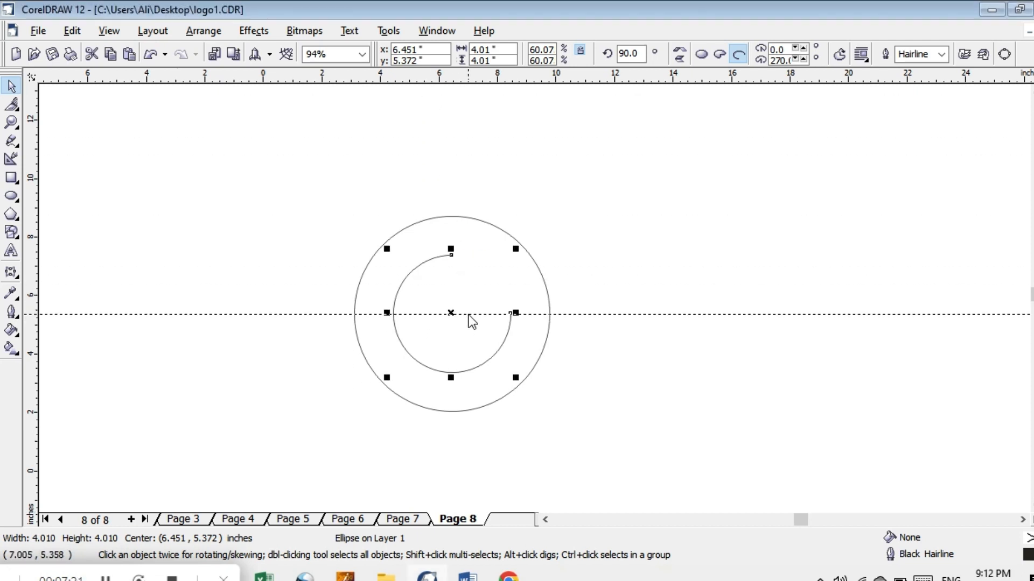
pyautogui.click(470, 313)
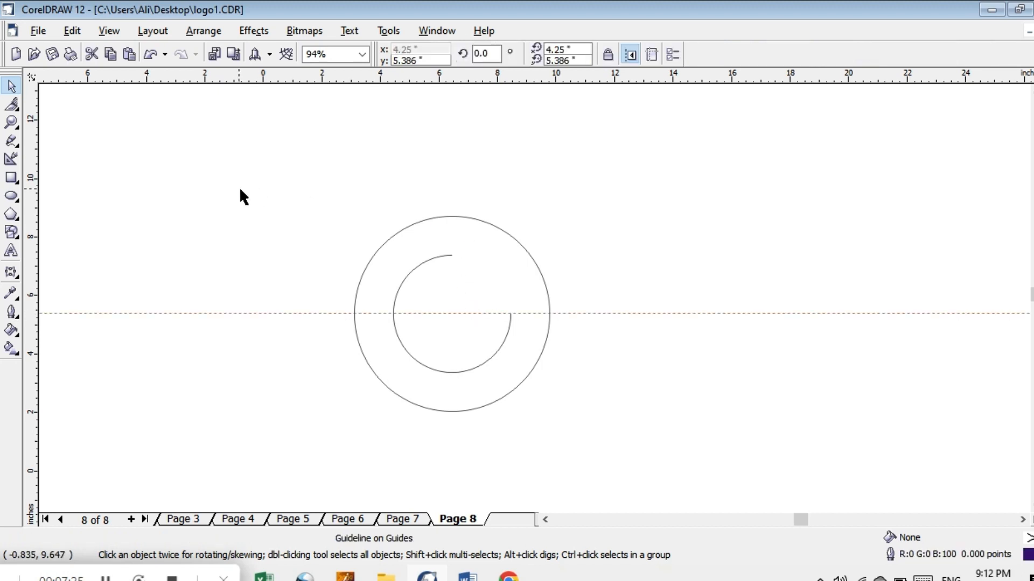
pyautogui.click(479, 319)
pyautogui.click(468, 315)
pyautogui.moveTo(468, 314); pyautogui.dragTo(466, 331)
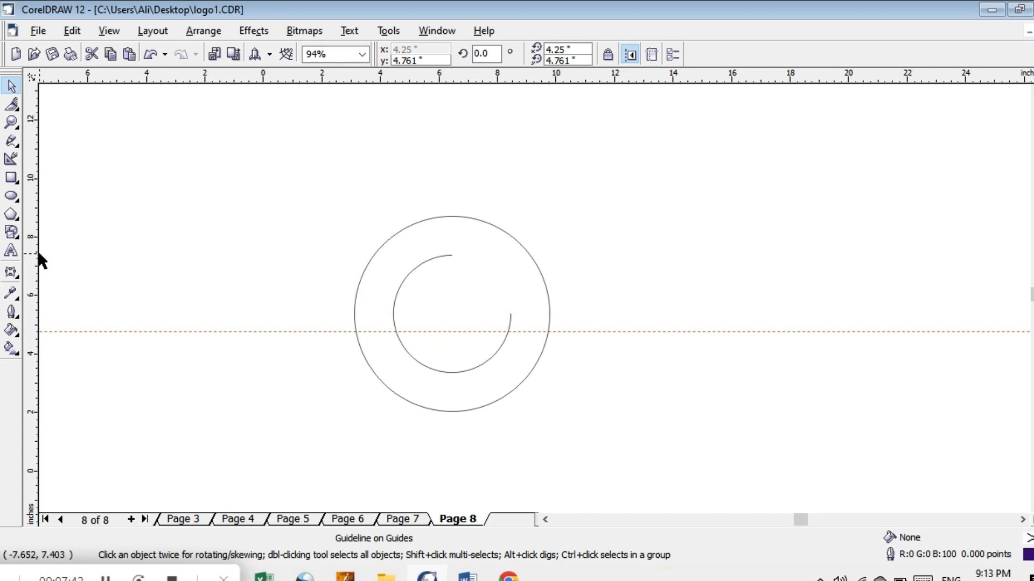
pyautogui.moveTo(38, 257); pyautogui.dragTo(453, 357)
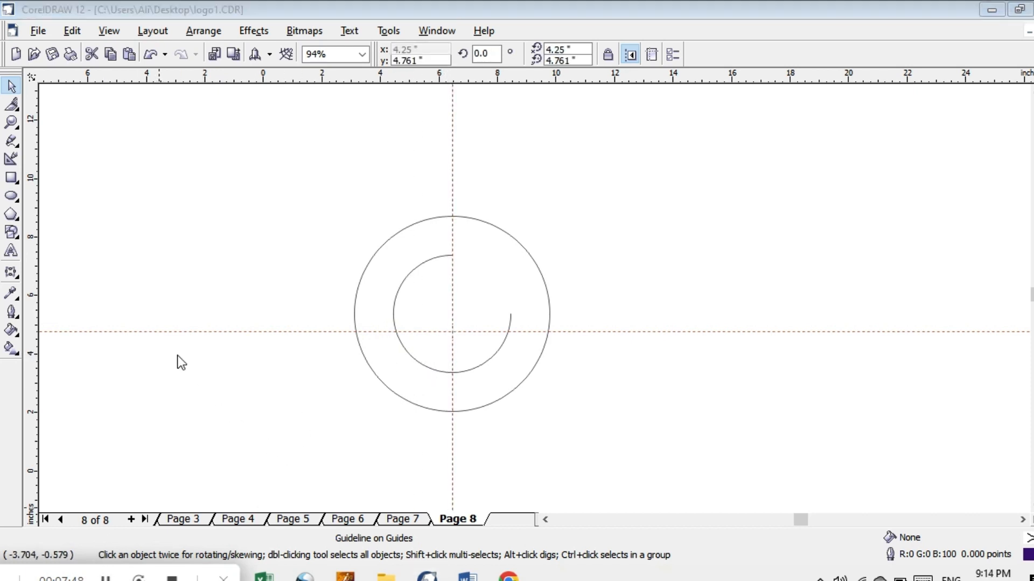
# Draw an L-shaped Bezier line from the arc's upper end down the vertical guideline and along the horizontal one, about 1.29 by 2.62 inches
pyautogui.click(20, 146)
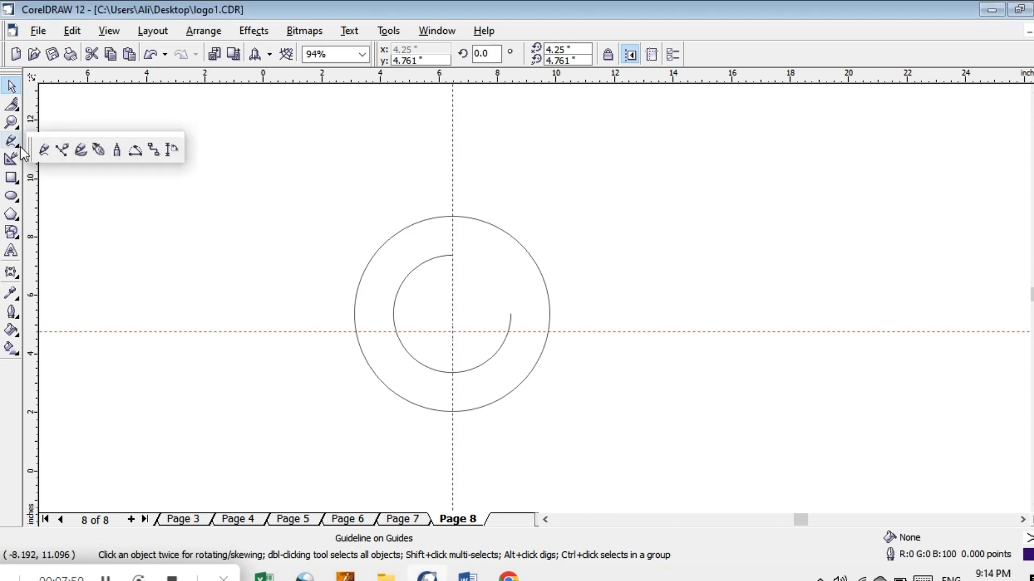
pyautogui.click(62, 148)
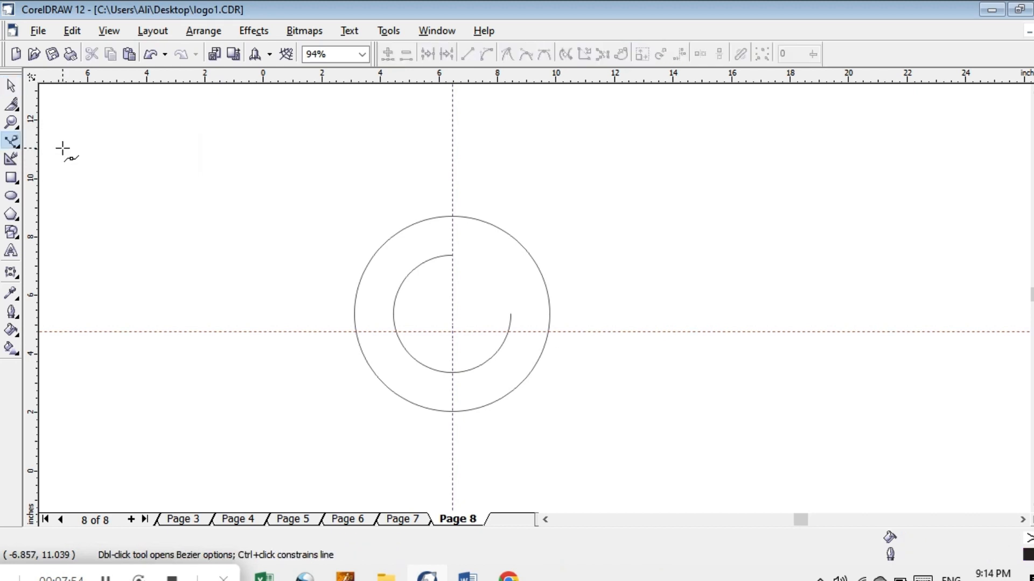
pyautogui.click(452, 255)
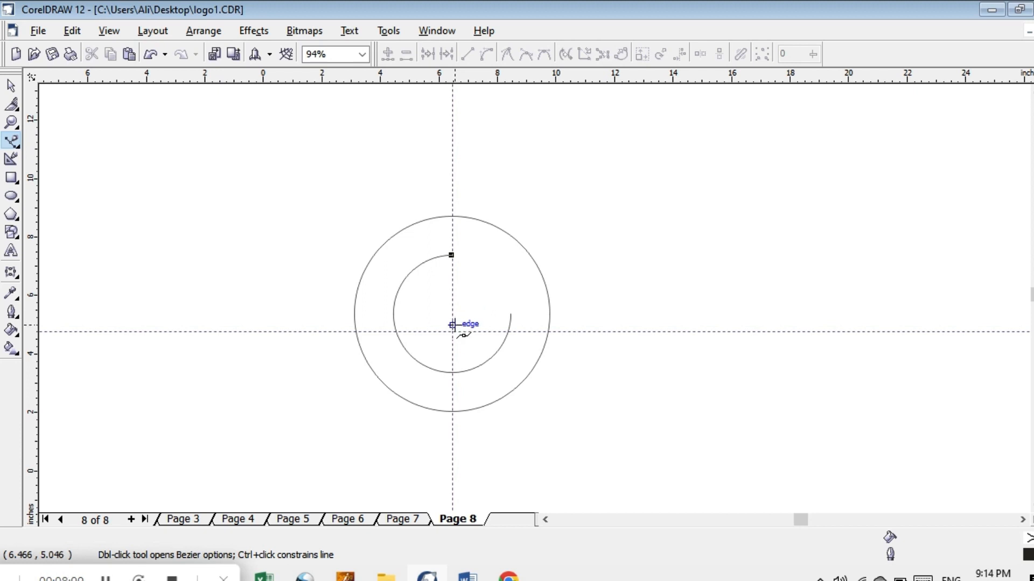
pyautogui.click(452, 331)
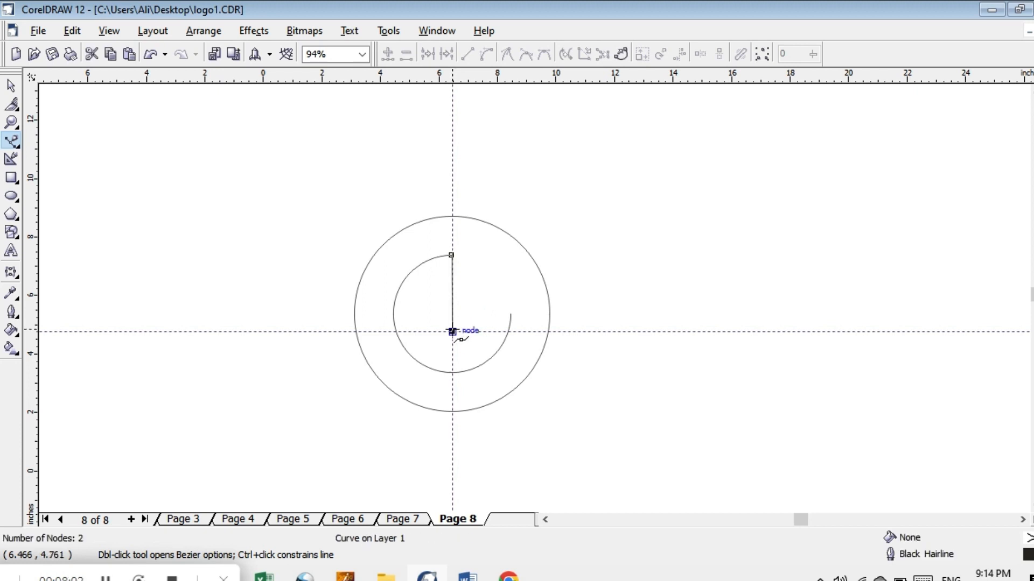
pyautogui.click(489, 331)
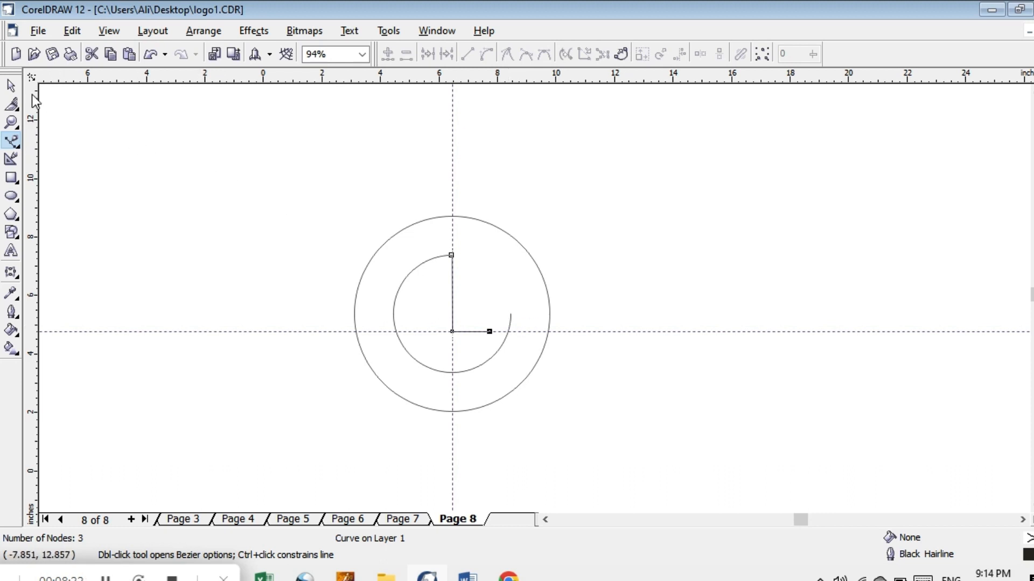
pyautogui.click(13, 87)
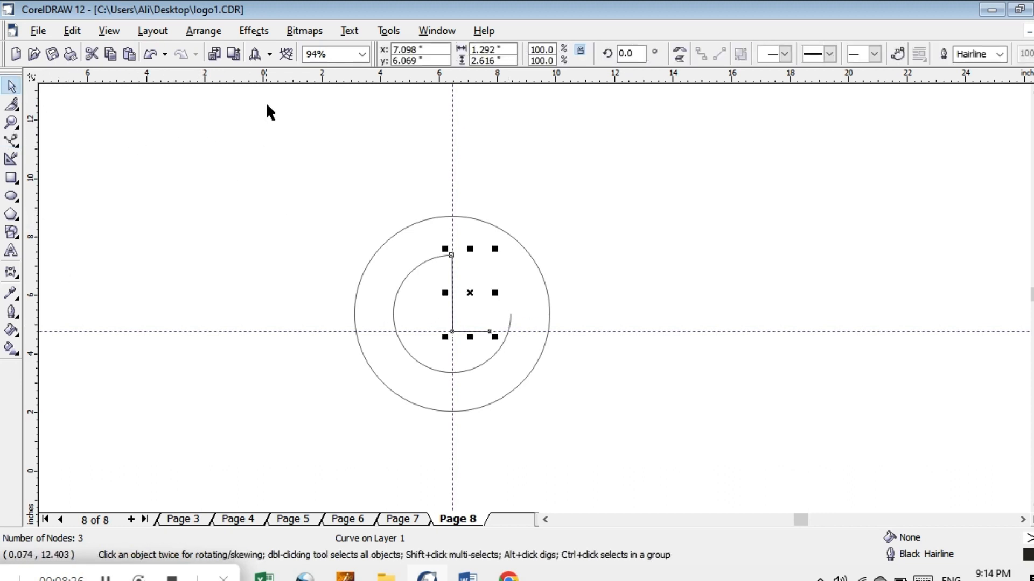
# Add a horizontal guideline at about y 5.36 inches and draw a Bezier line about 1.25 inches long inward from the arc's open end
pyautogui.moveTo(293, 82); pyautogui.dragTo(338, 314)
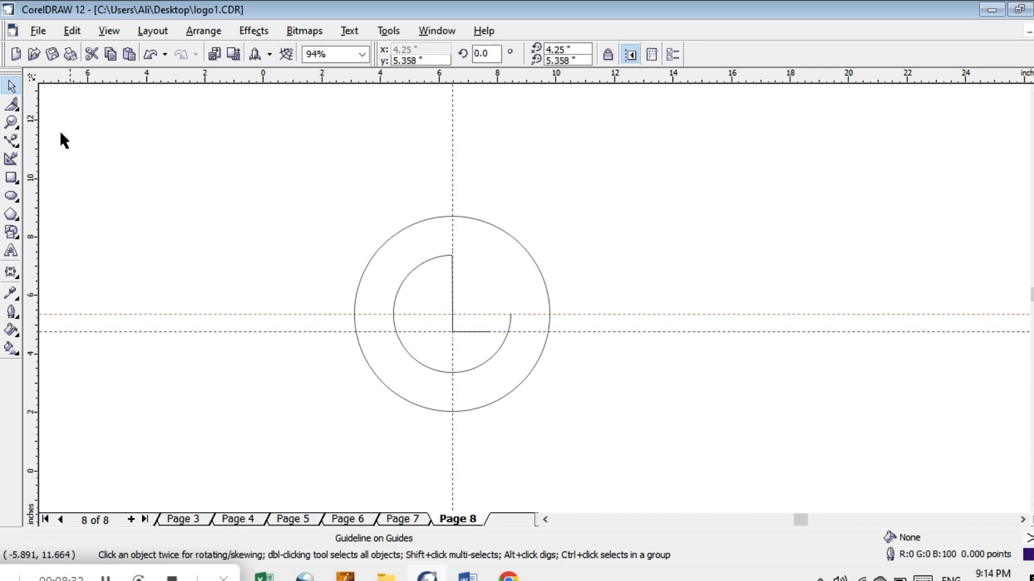
pyautogui.click(16, 143)
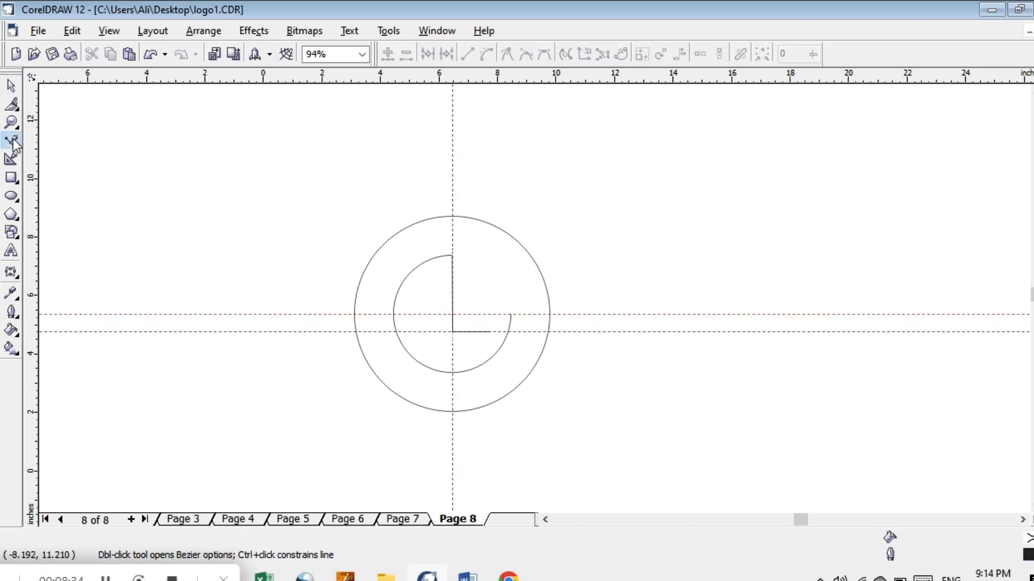
pyautogui.click(511, 314)
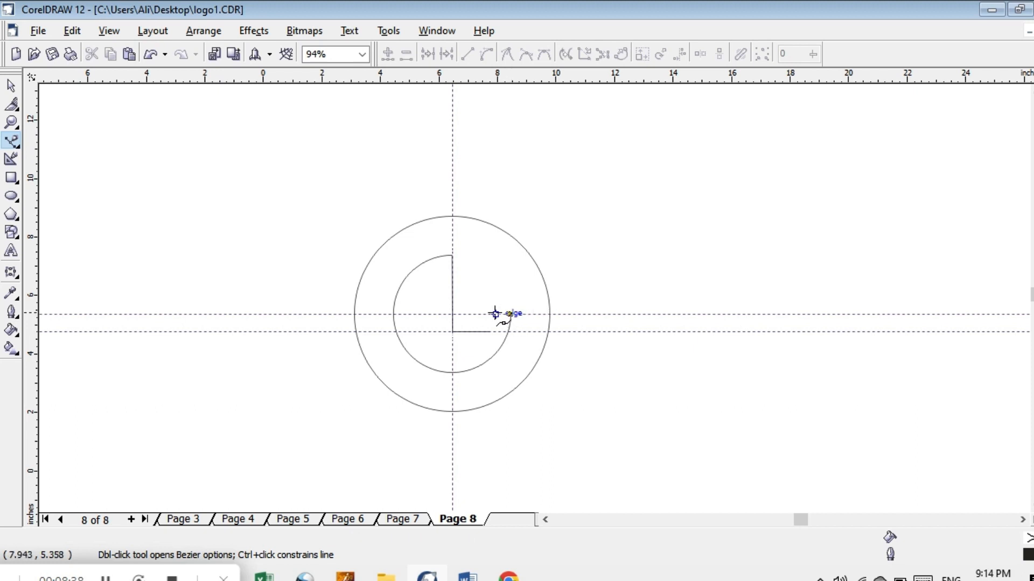
pyautogui.click(474, 314)
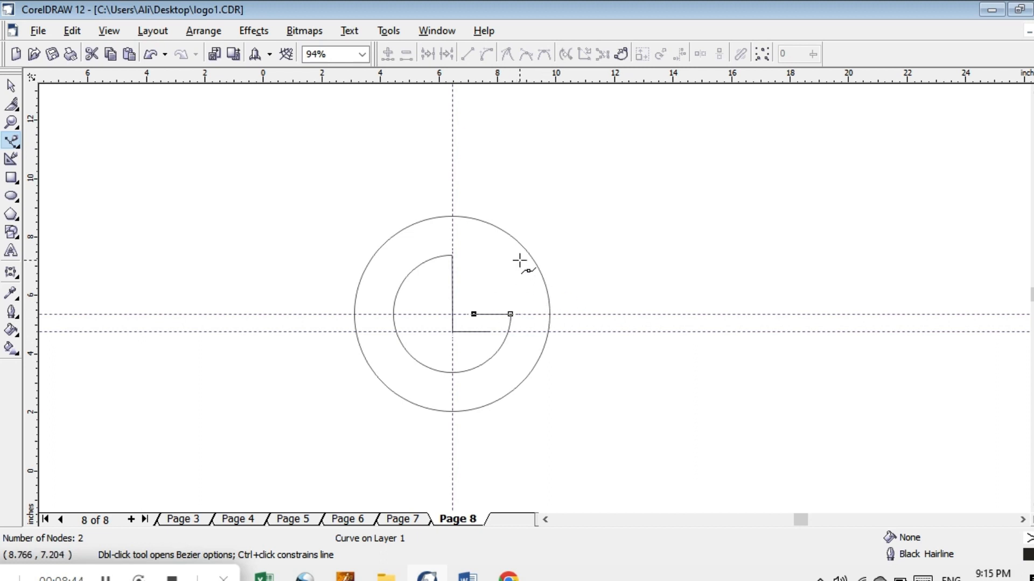
pyautogui.click(11, 85)
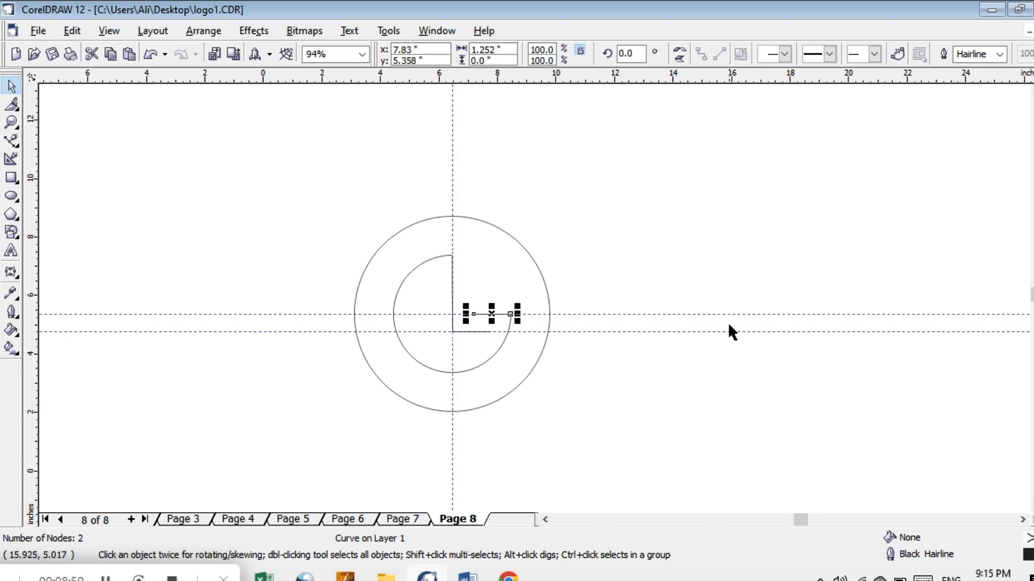
pyautogui.click(153, 506)
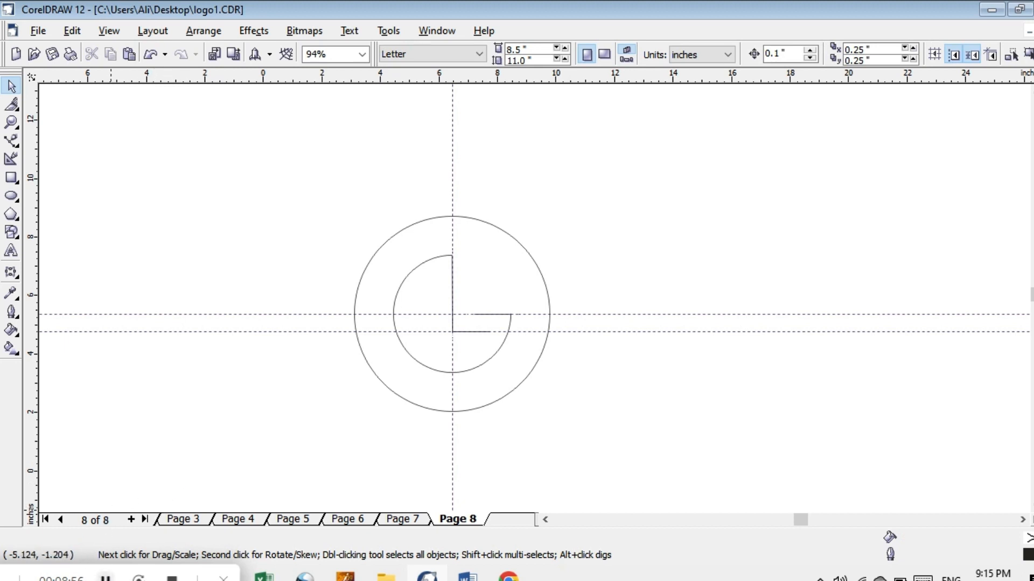
pyautogui.click(104, 578)
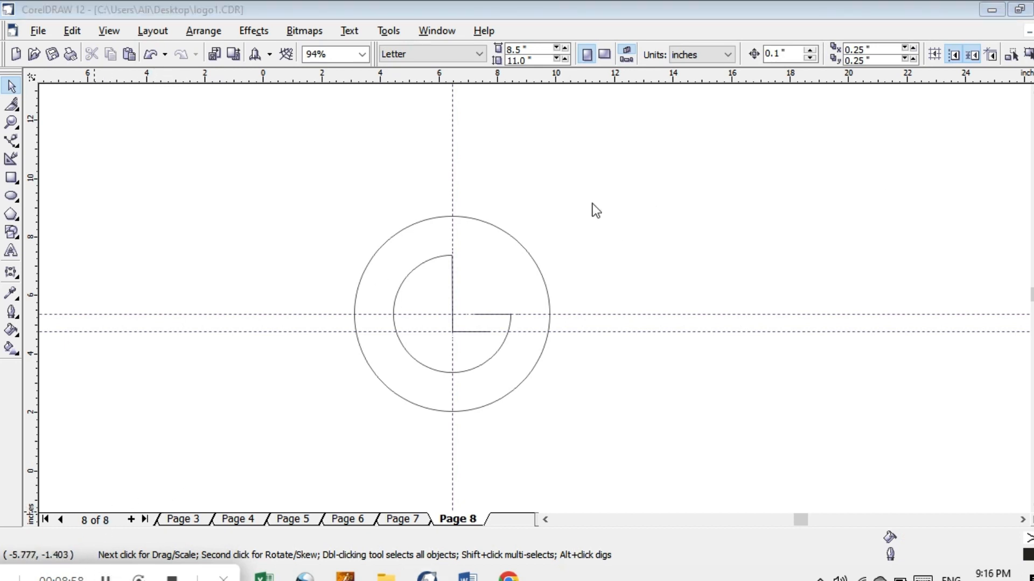
# Fill the large outer circle with red
pyautogui.click(434, 235)
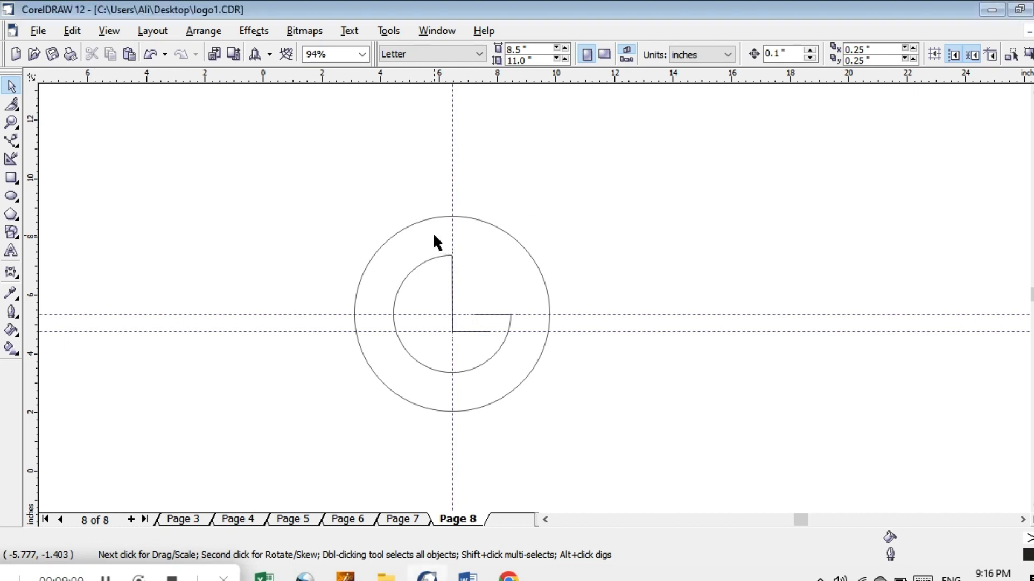
pyautogui.click(427, 218)
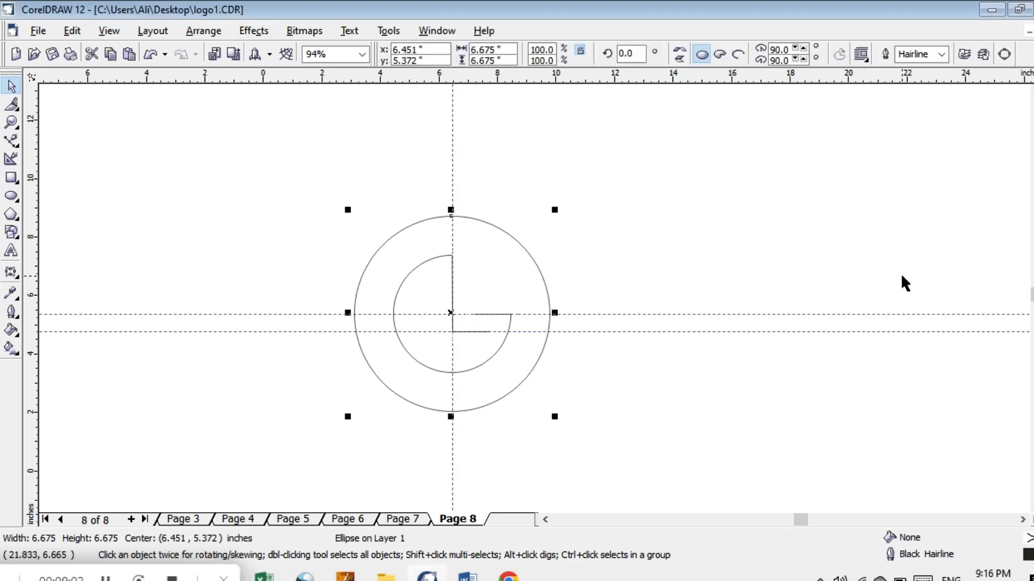
pyautogui.click(1033, 336)
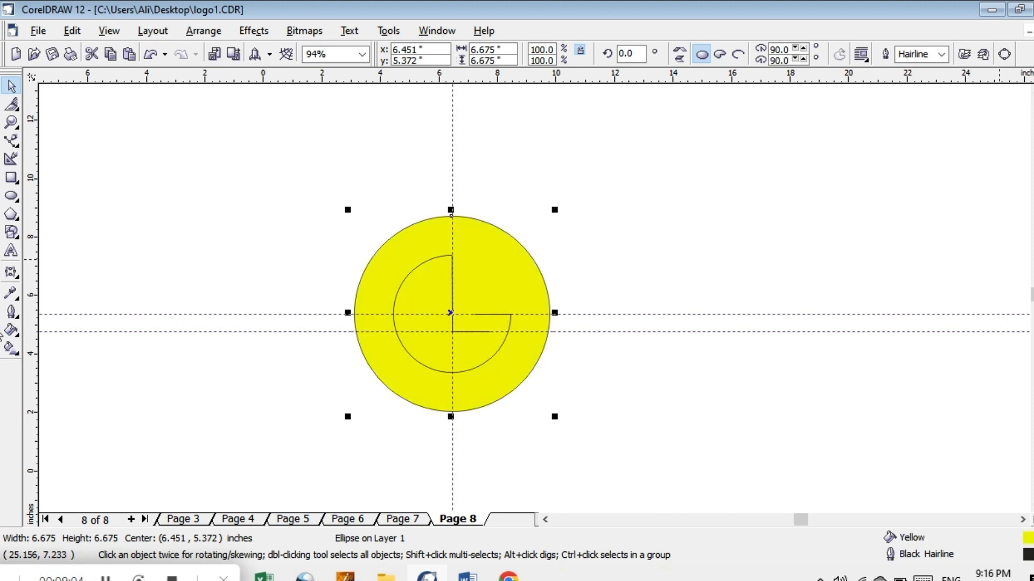
pyautogui.click(1033, 349)
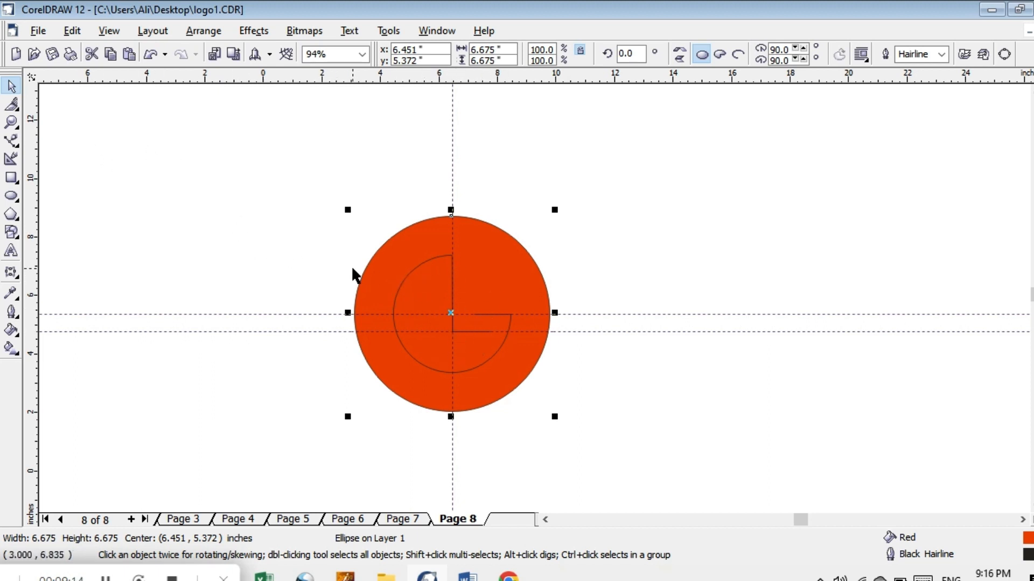
# Give the inner arc and both Bezier lines an 8-point white outline
pyautogui.moveTo(337, 245); pyautogui.dragTo(566, 396)
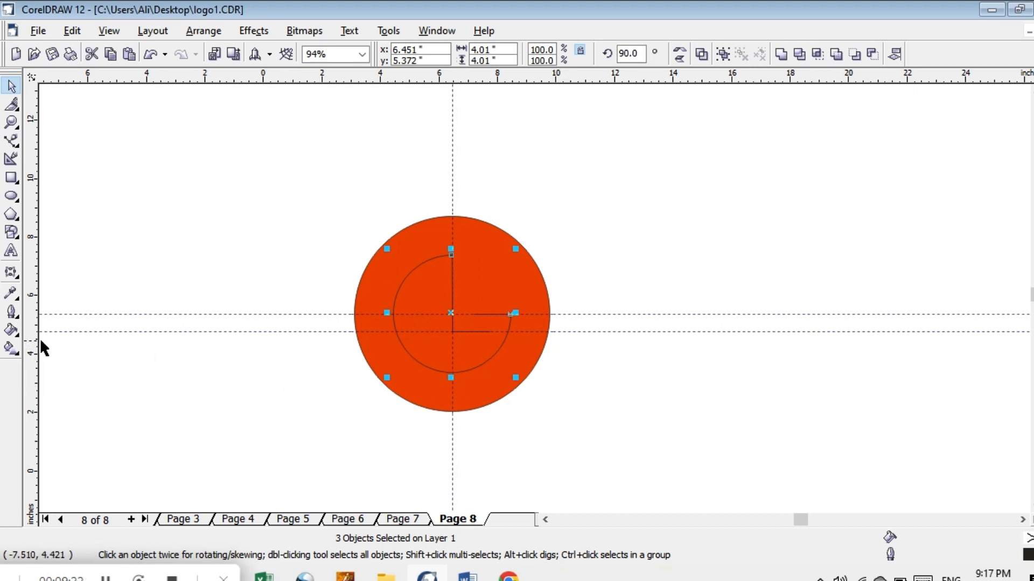
pyautogui.click(19, 320)
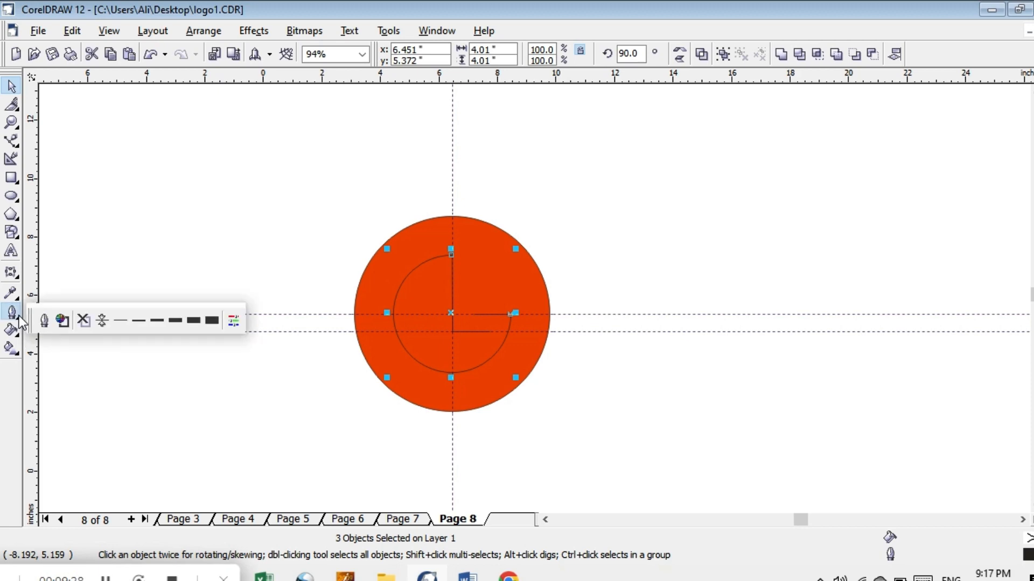
pyautogui.click(176, 321)
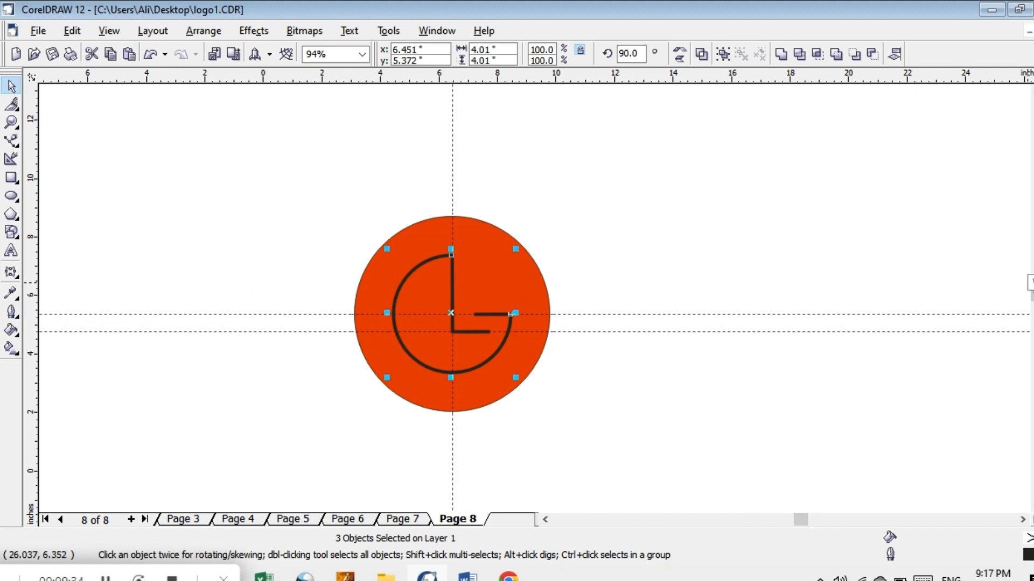
pyautogui.rightClick(1033, 265)
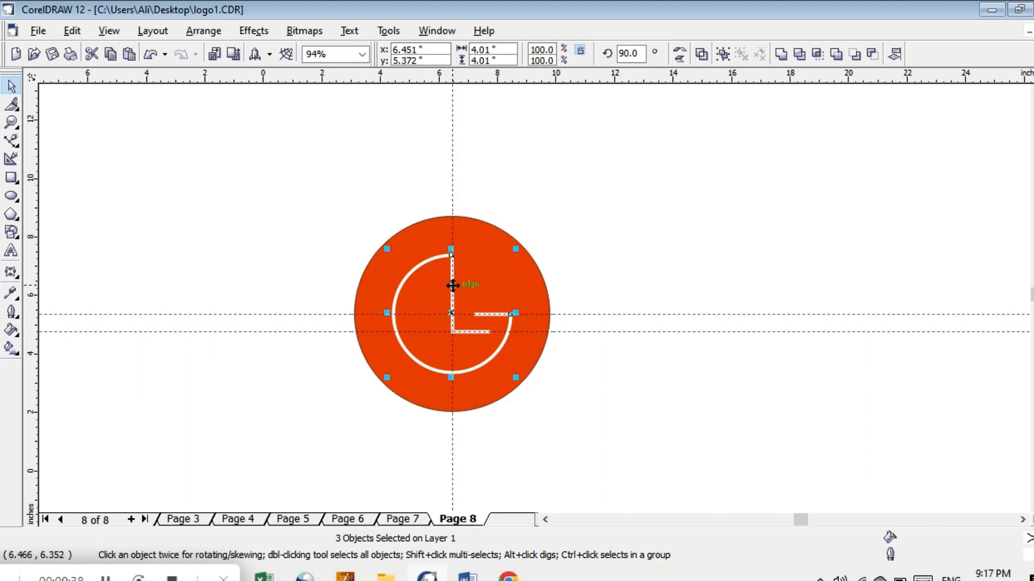
pyautogui.press('Down')
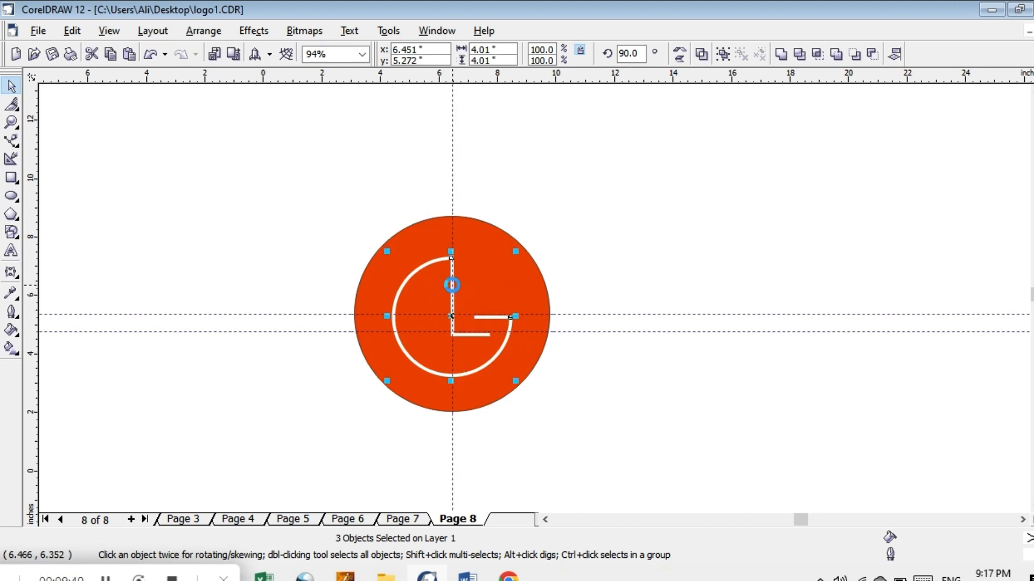
pyautogui.press('Up')
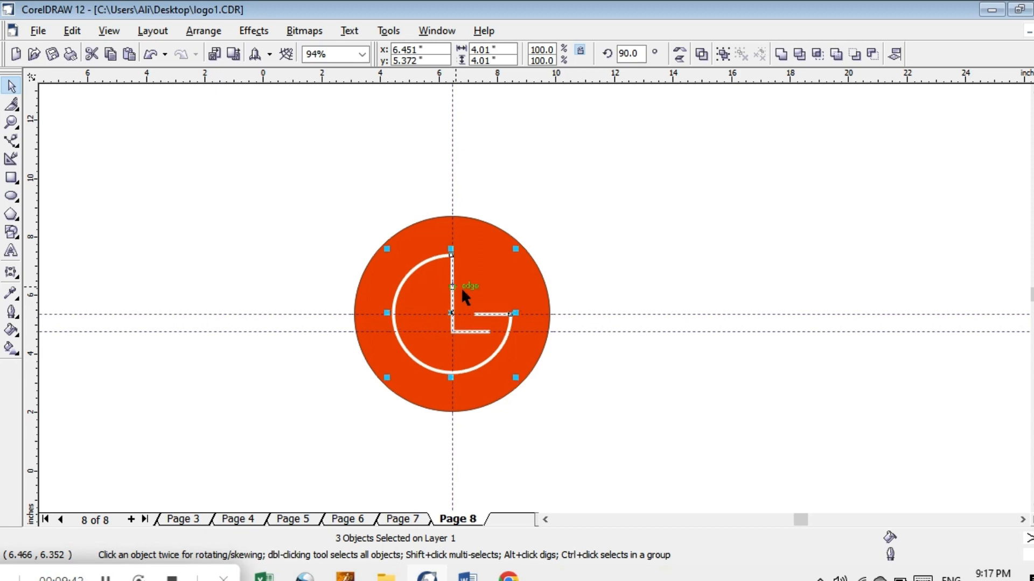
pyautogui.click(583, 258)
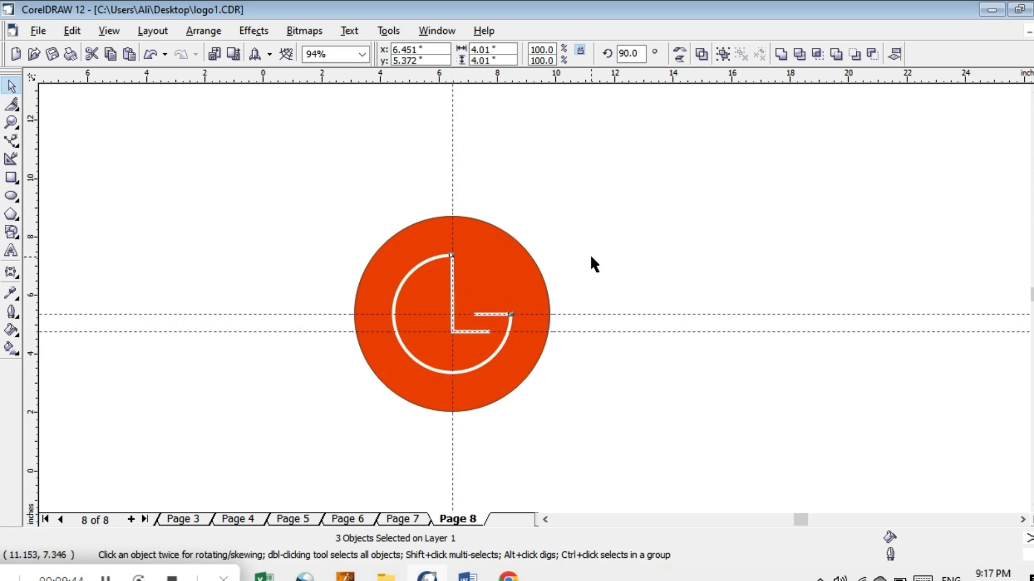
# Nudge only the white L-shaped line downward from the arc's upper end
pyautogui.click(451, 272)
pyautogui.press('Down')
pyautogui.press('Down')
pyautogui.press('Down')
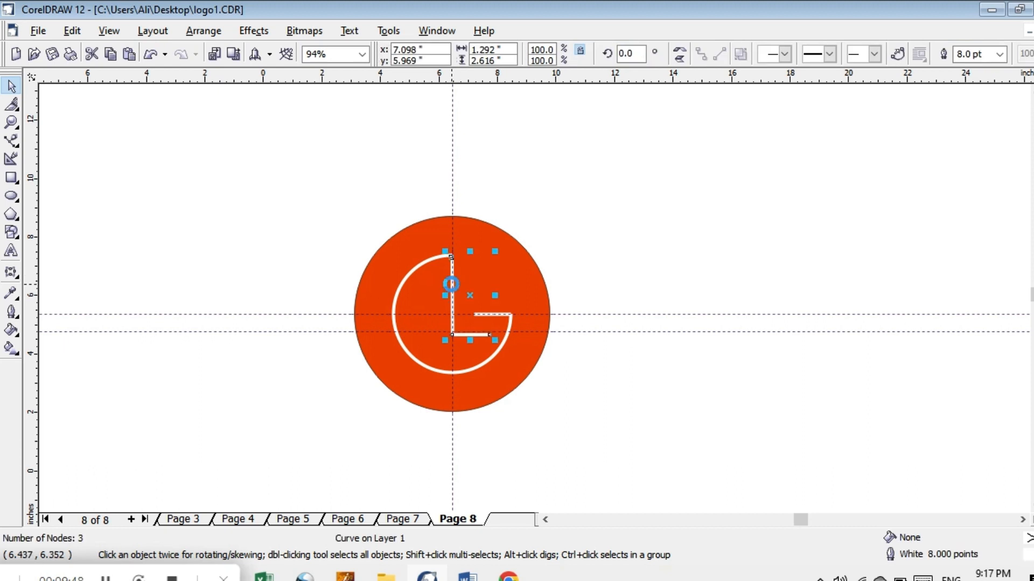
# Nudge the white L-shaped line down inside the red circle to a vertical position of 5.769 inches
pyautogui.press('Down')
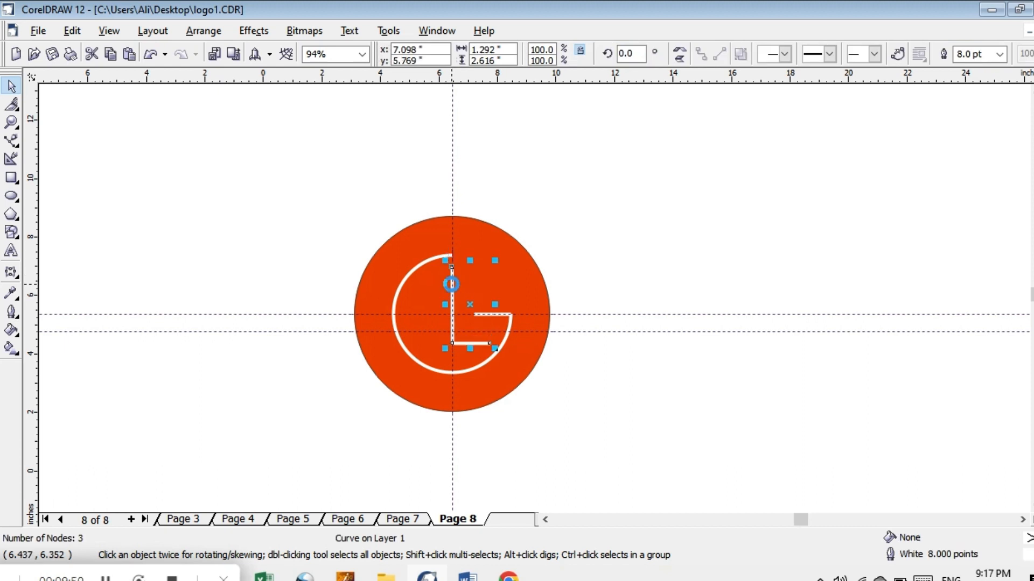
pyautogui.click(671, 247)
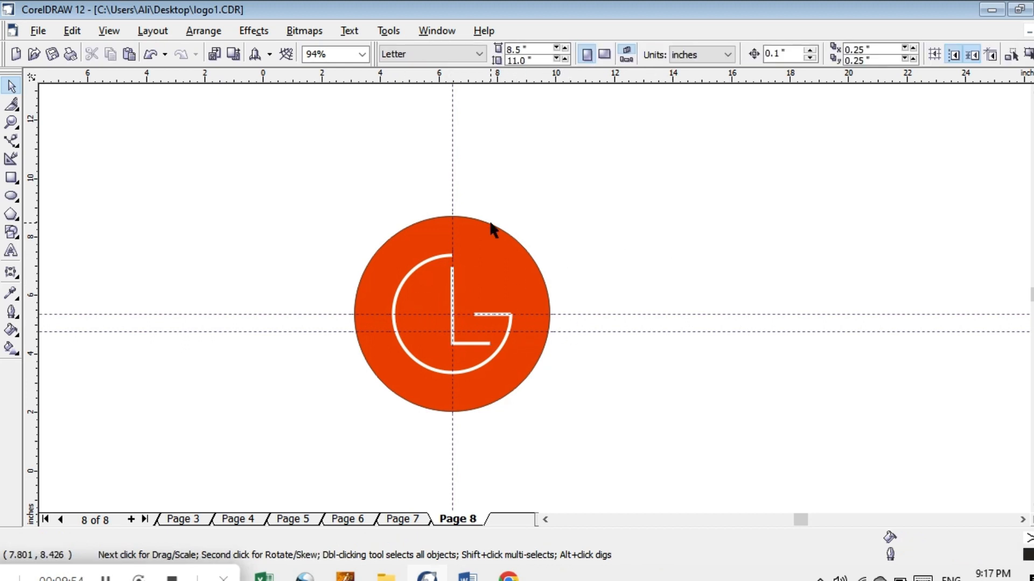
# Draw a small circle about 0.625 inches wide between the G arc and the L's stem and fill it white
pyautogui.click(11, 196)
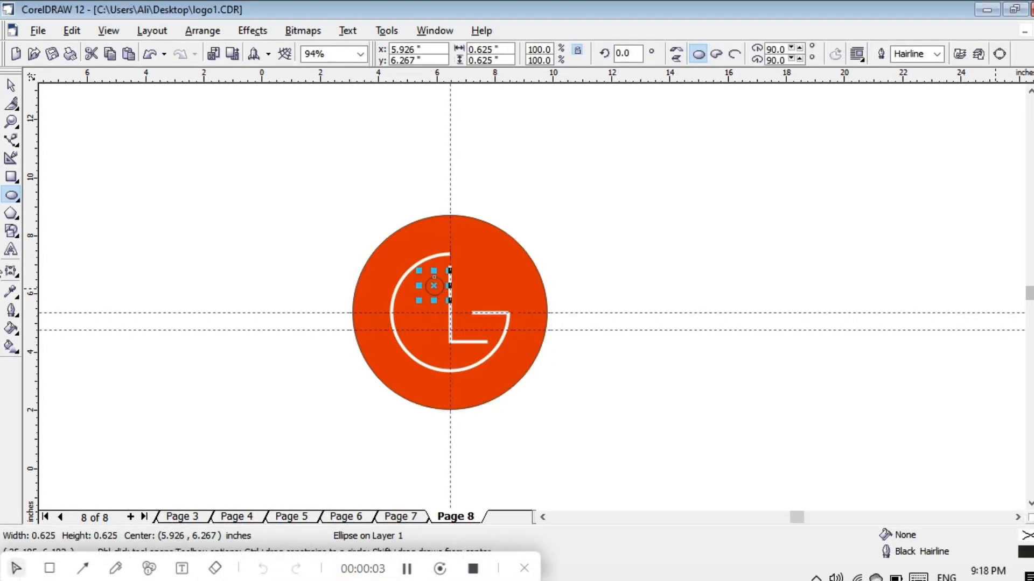
pyautogui.click(1032, 291)
pyautogui.press('Escape')
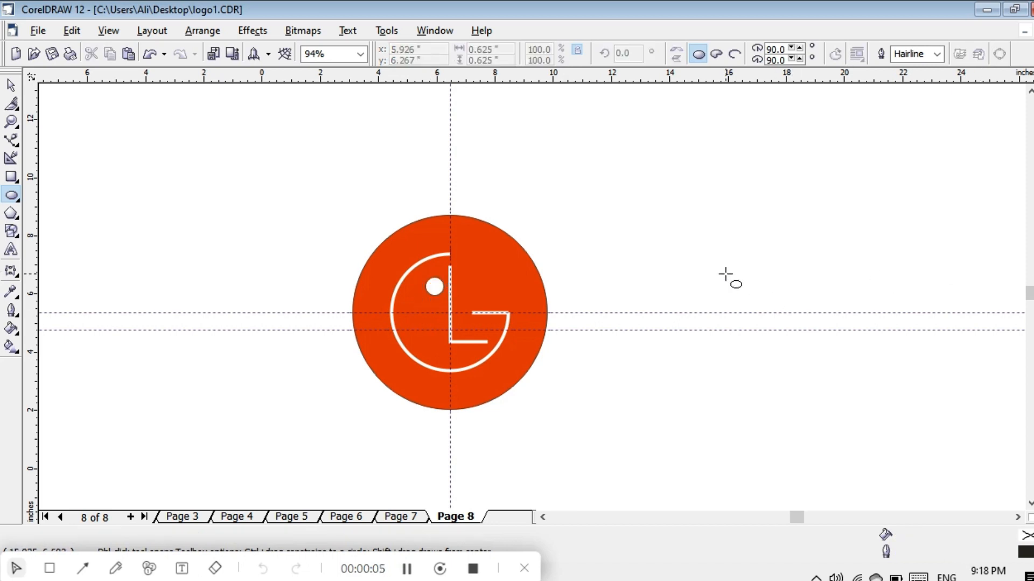
# Delete the vertical guideline running through the centre of the logo
pyautogui.click(11, 85)
pyautogui.click(450, 159)
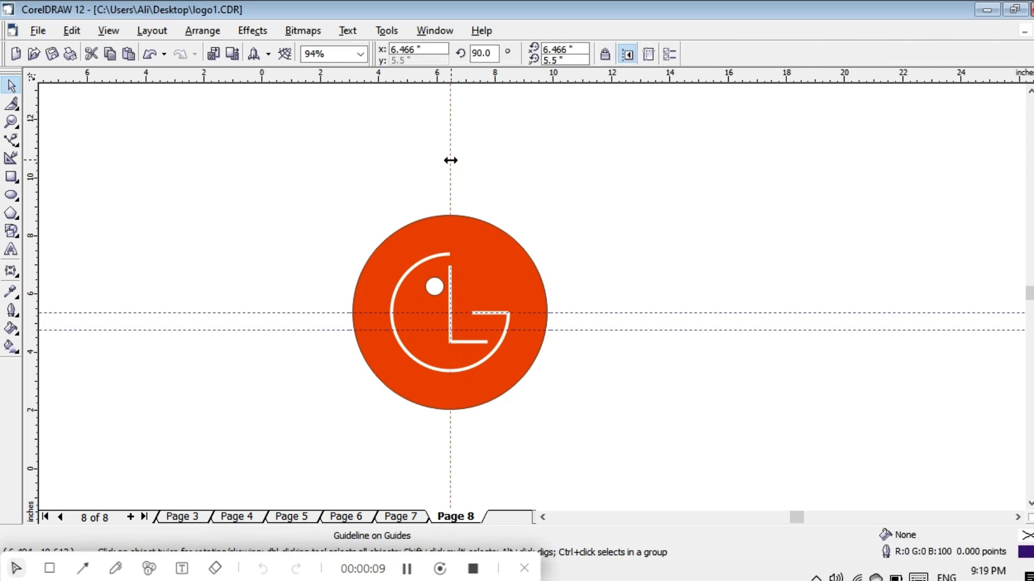
pyautogui.rightClick(451, 159)
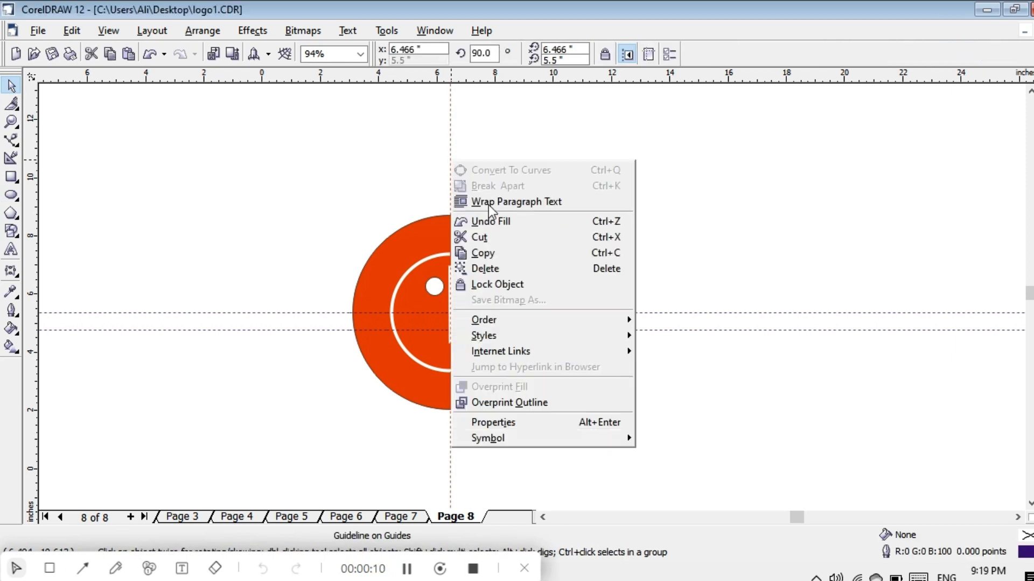
pyautogui.click(486, 269)
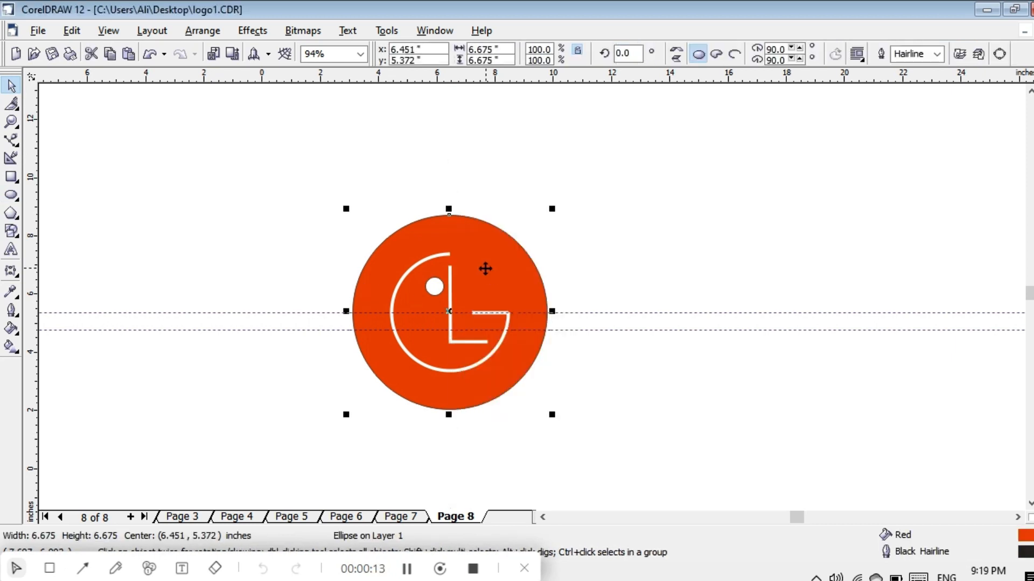
# Delete the two horizontal guidelines crossing the logo
pyautogui.click(271, 312)
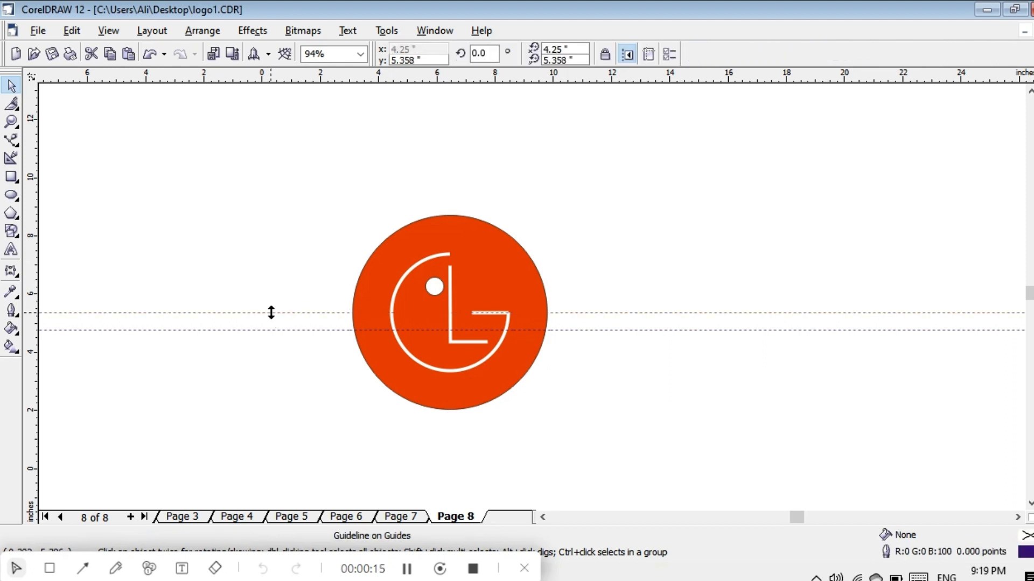
pyautogui.rightClick(272, 312)
pyautogui.click(311, 135)
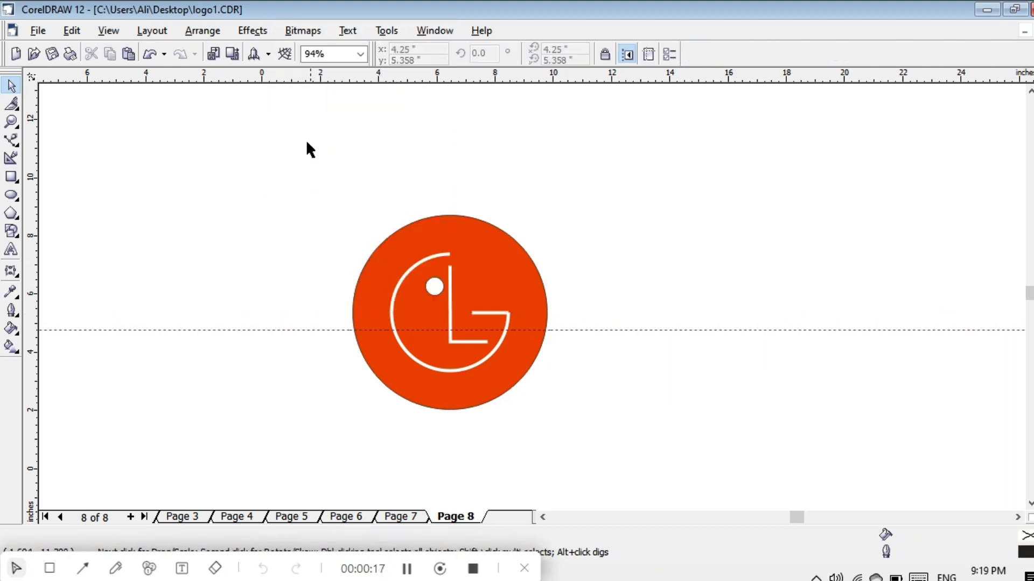
pyautogui.rightClick(266, 329)
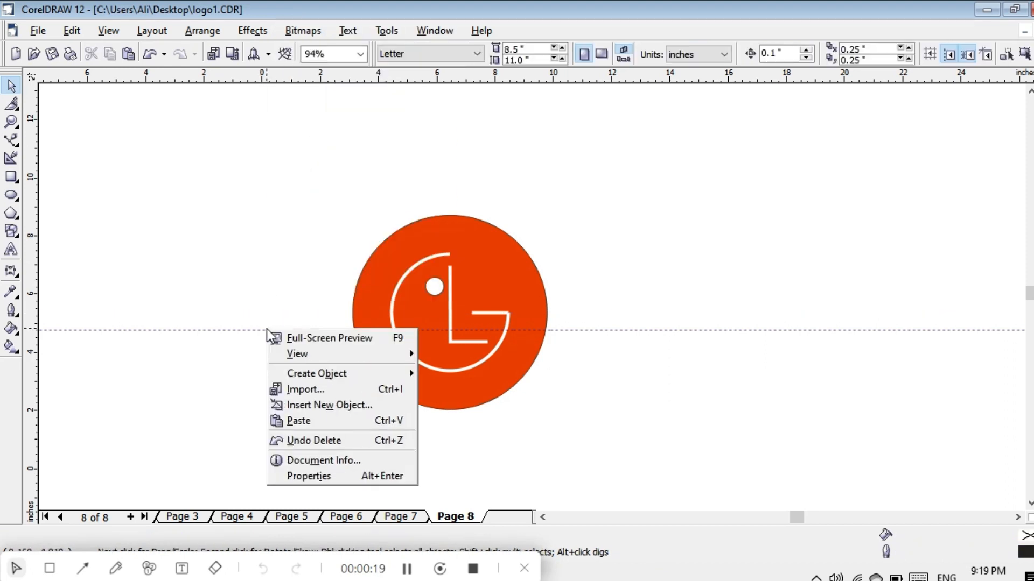
pyautogui.click(247, 321)
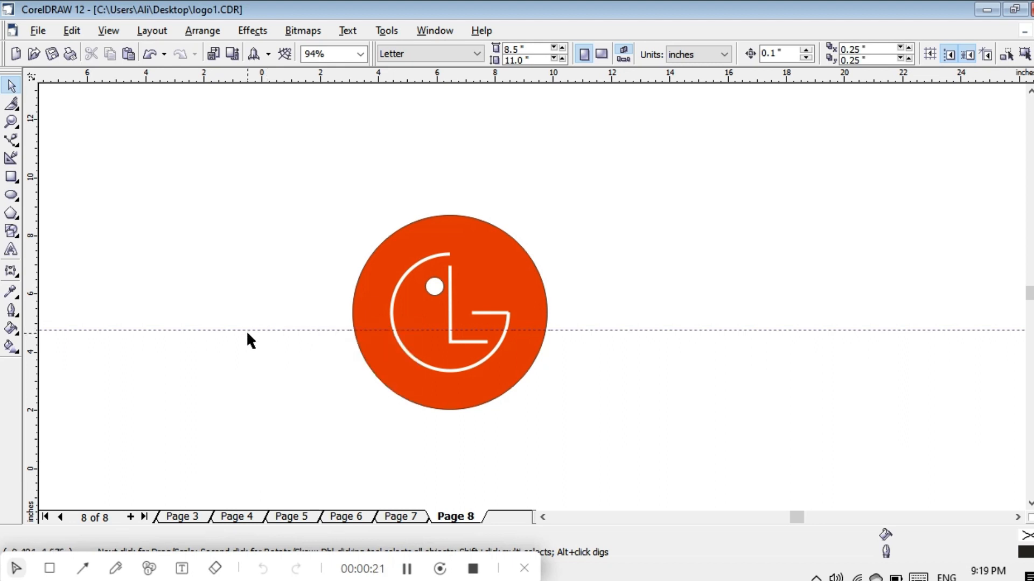
pyautogui.click(247, 329)
pyautogui.rightClick(246, 330)
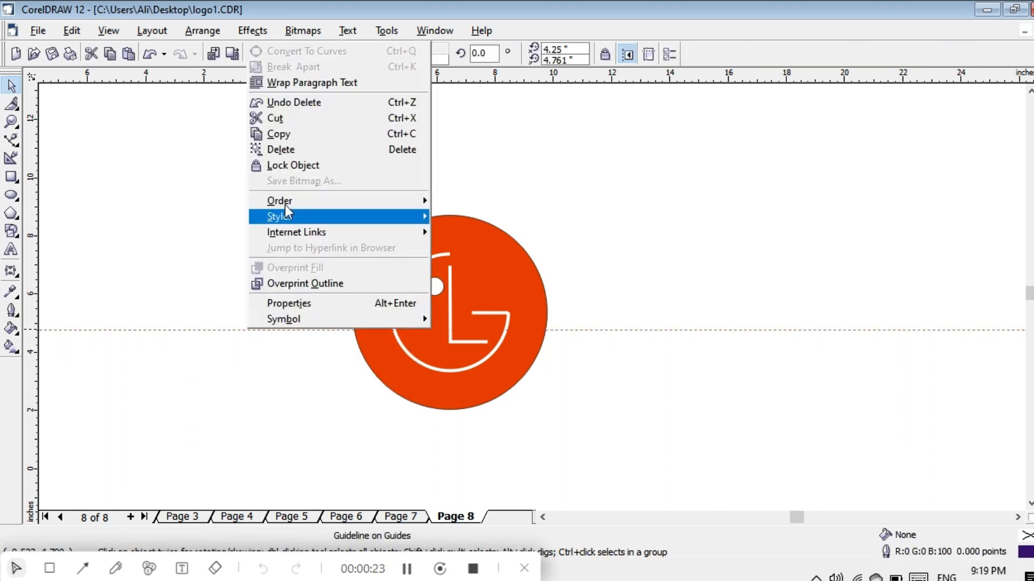
pyautogui.click(294, 149)
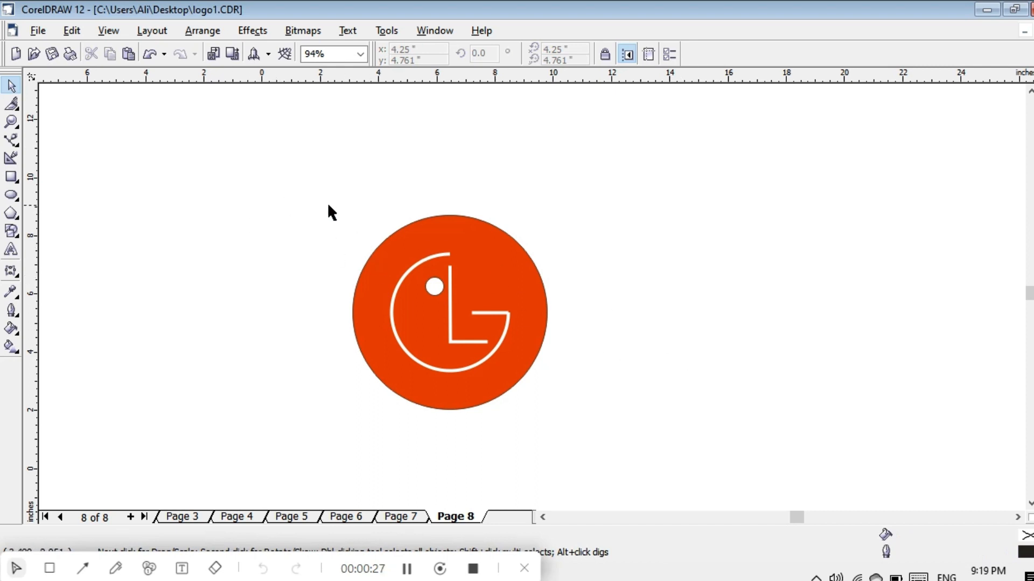
pyautogui.moveTo(318, 205); pyautogui.dragTo(639, 420)
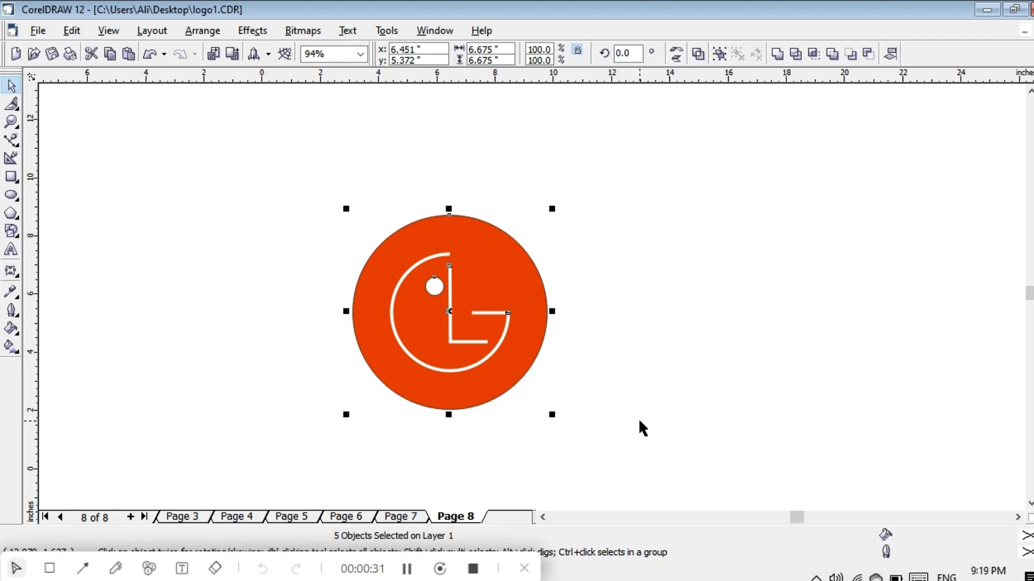
pyautogui.press('g')
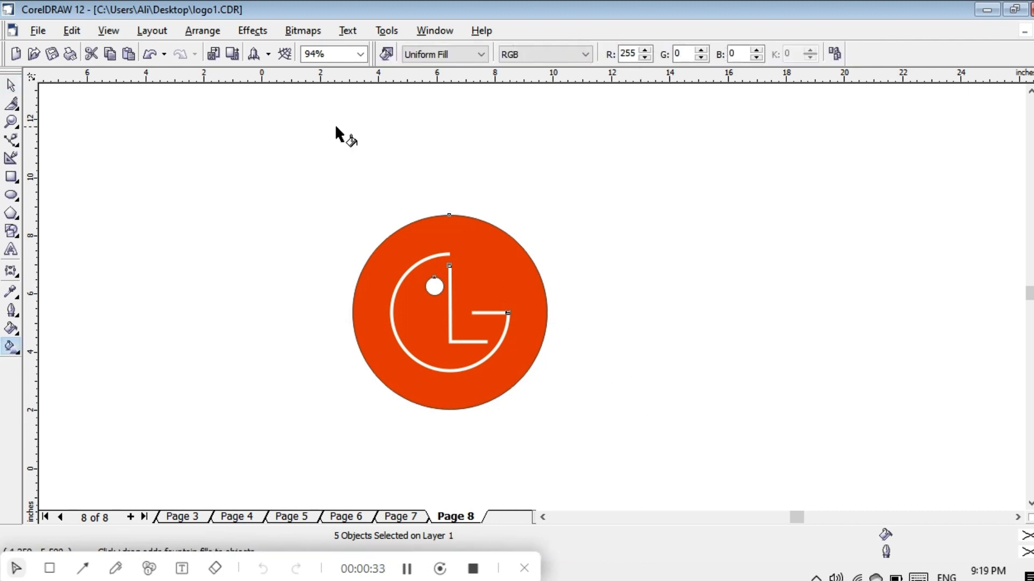
pyautogui.moveTo(313, 199); pyautogui.dragTo(342, 195)
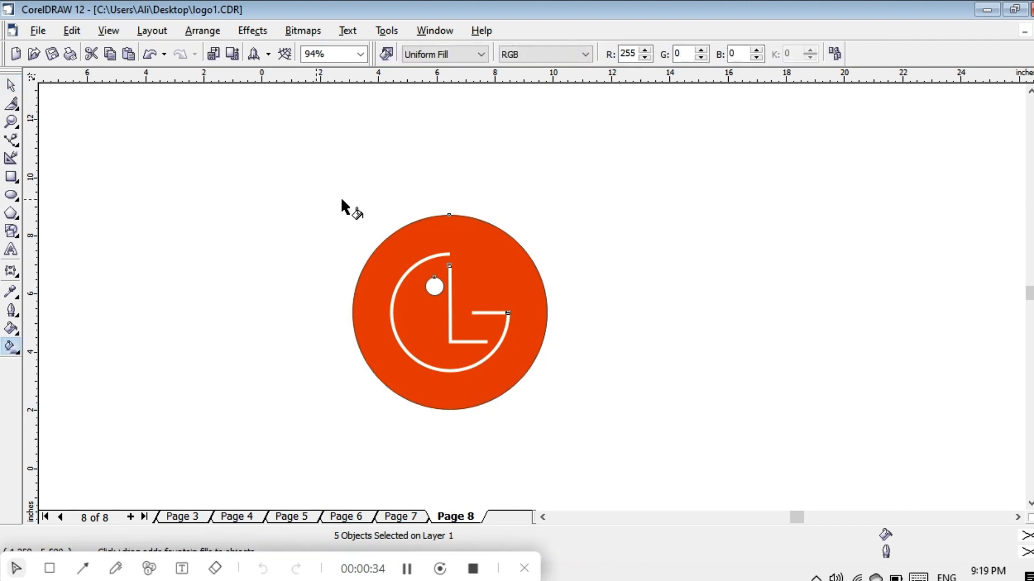
pyautogui.click(11, 85)
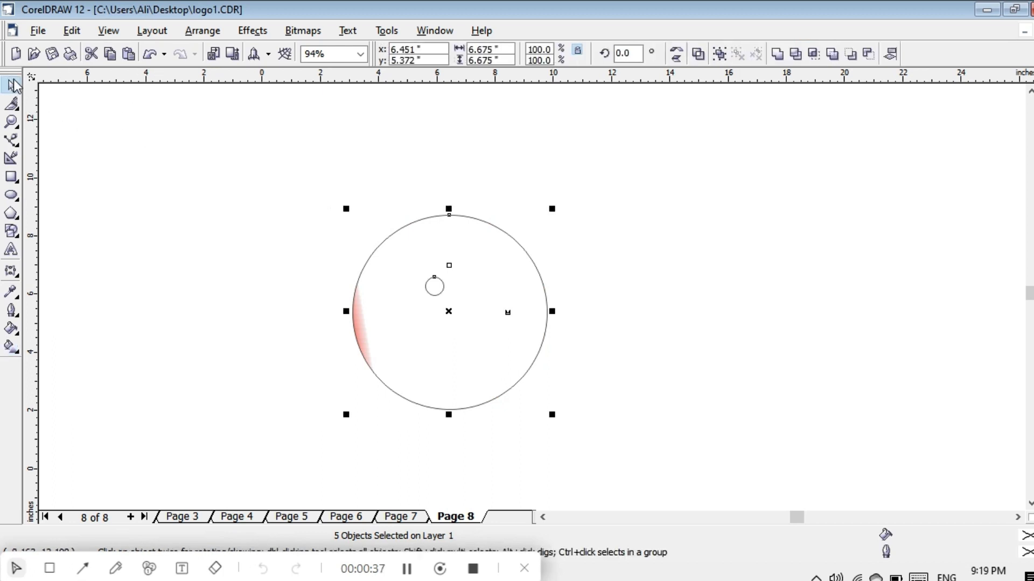
pyautogui.hotkey('ctrl', 'z')
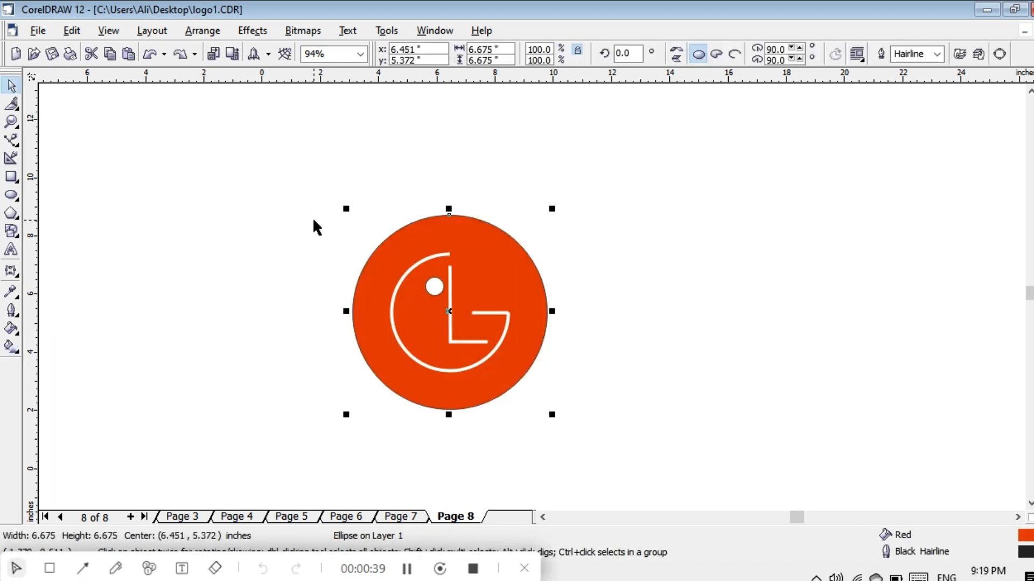
pyautogui.click(213, 153)
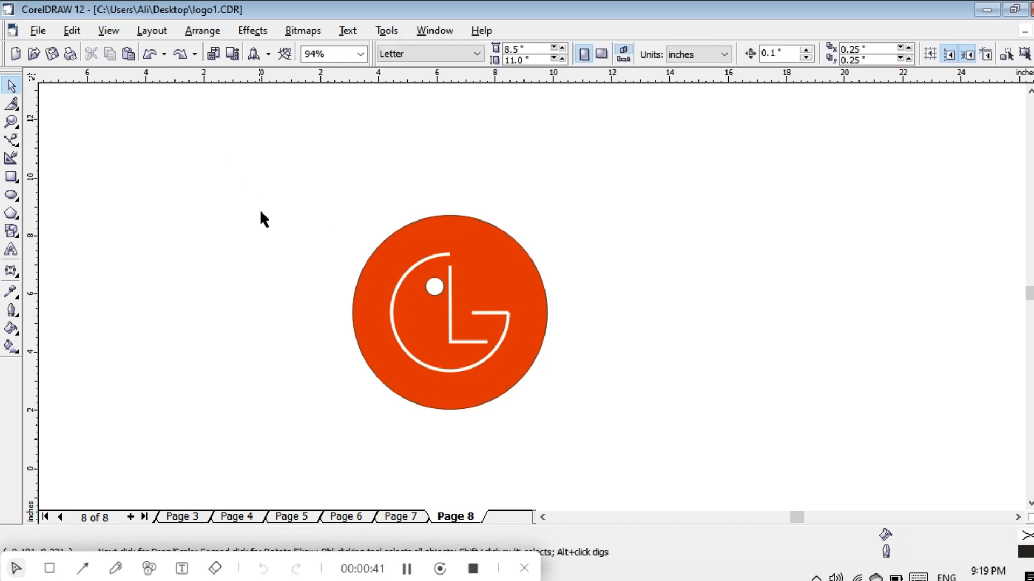
# Select all five objects of the logo and group them
pyautogui.moveTo(284, 170); pyautogui.dragTo(633, 436)
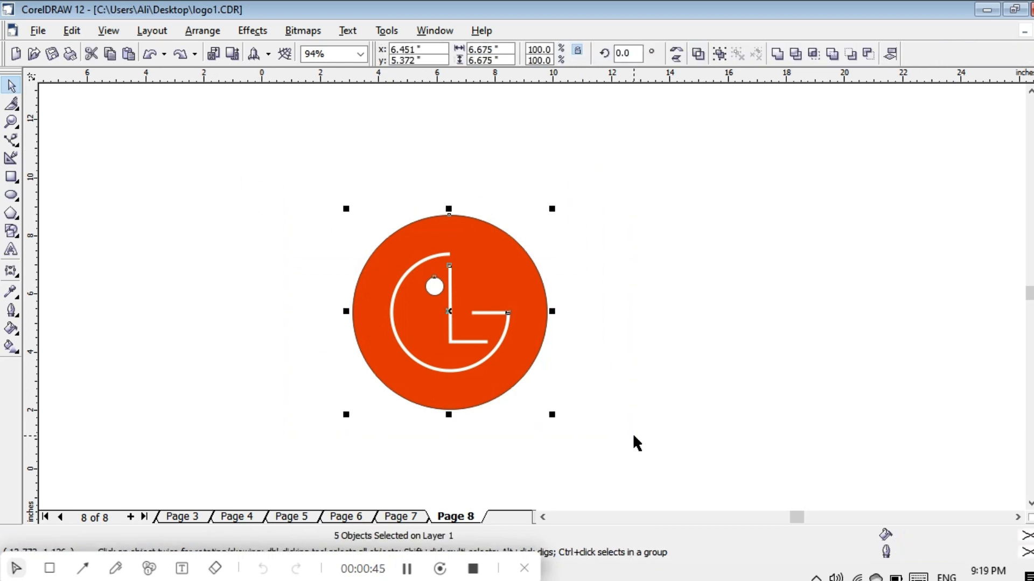
pyautogui.hotkey('ctrl', 'g')
pyautogui.click(633, 436)
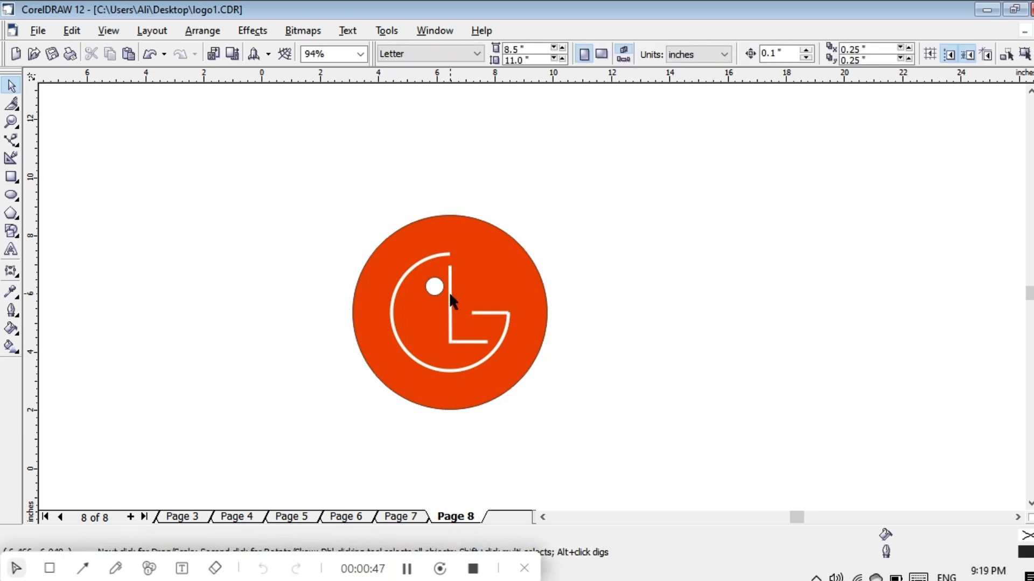
# Move the grouped logo up and left to about (-3.1, 9.0) inches and fill the whole group with grey
pyautogui.click(451, 300)
pyautogui.moveTo(475, 298); pyautogui.dragTo(197, 194)
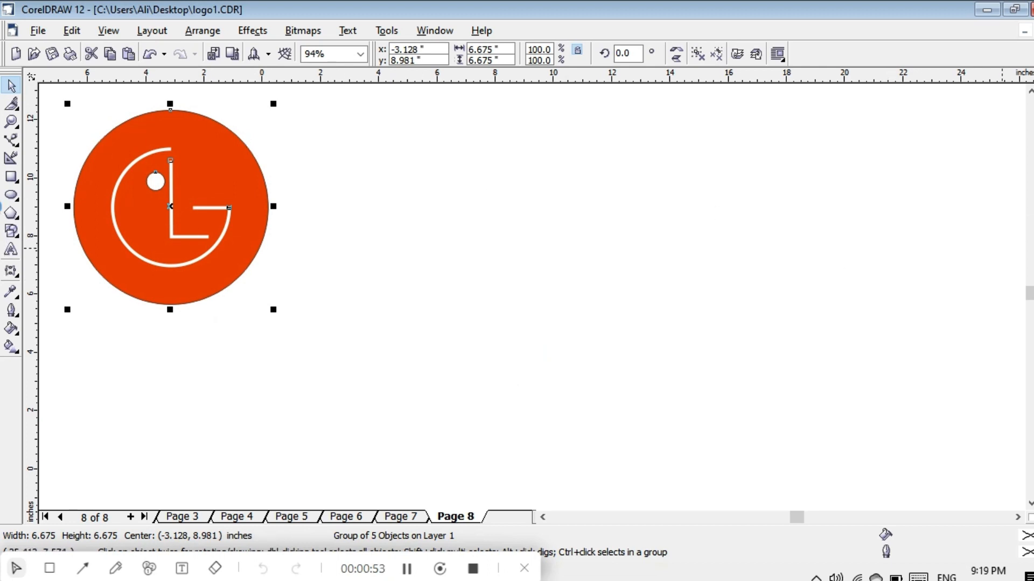
pyautogui.click(1026, 226)
pyautogui.click(486, 211)
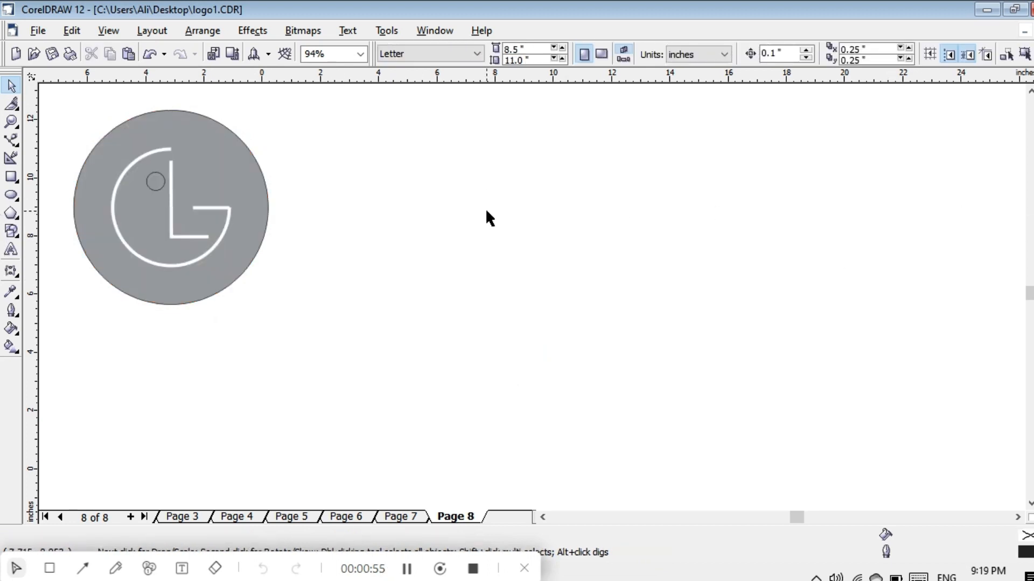
# Select the grouped logo and fill the whole group with red
pyautogui.click(157, 179)
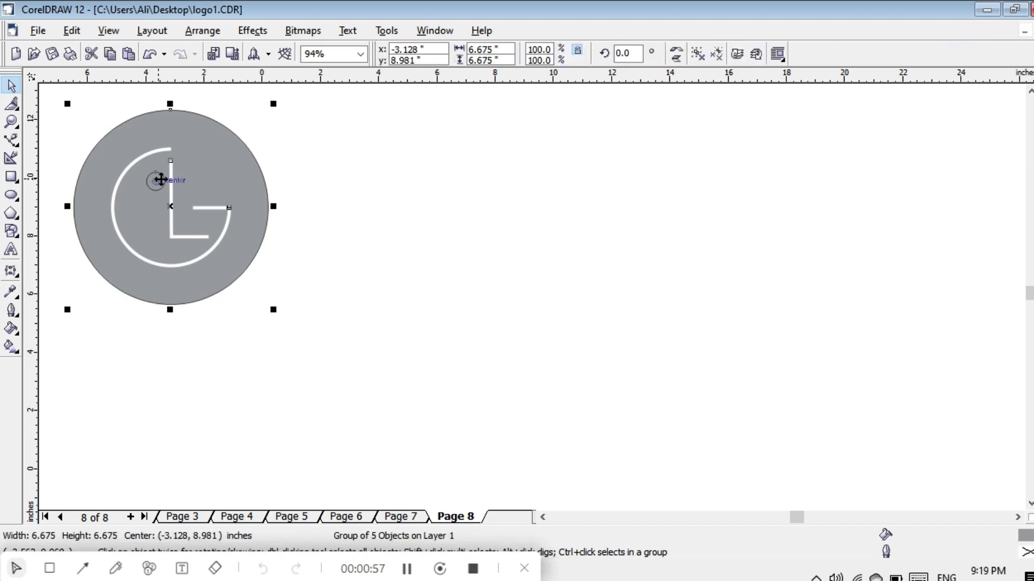
pyautogui.click(159, 189)
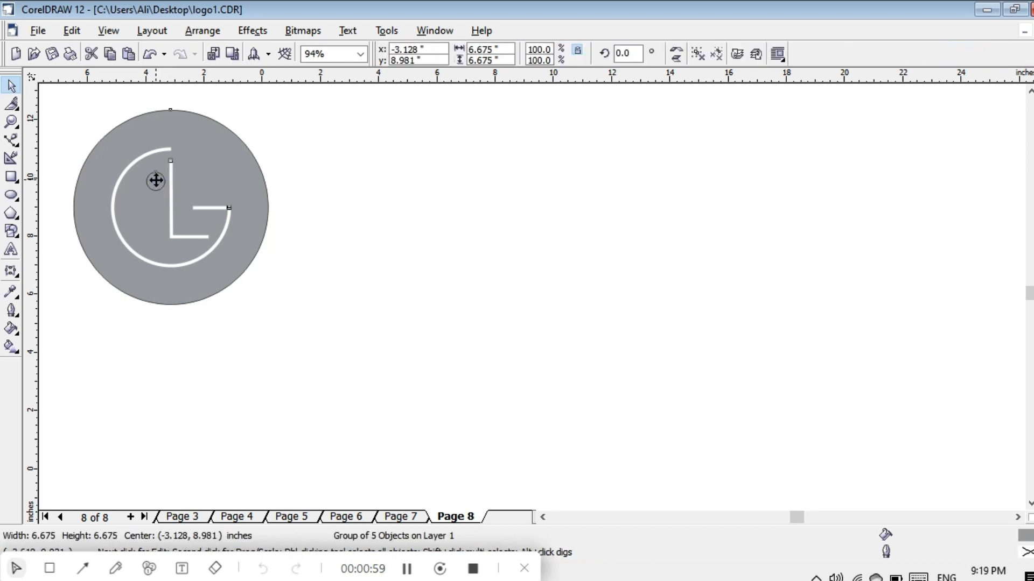
pyautogui.click(156, 180)
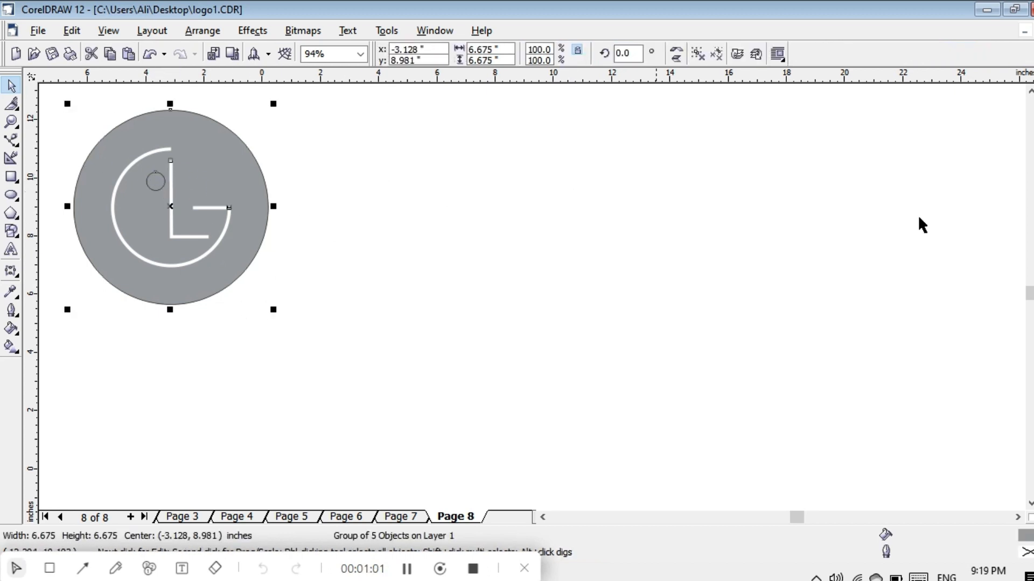
pyautogui.click(1033, 272)
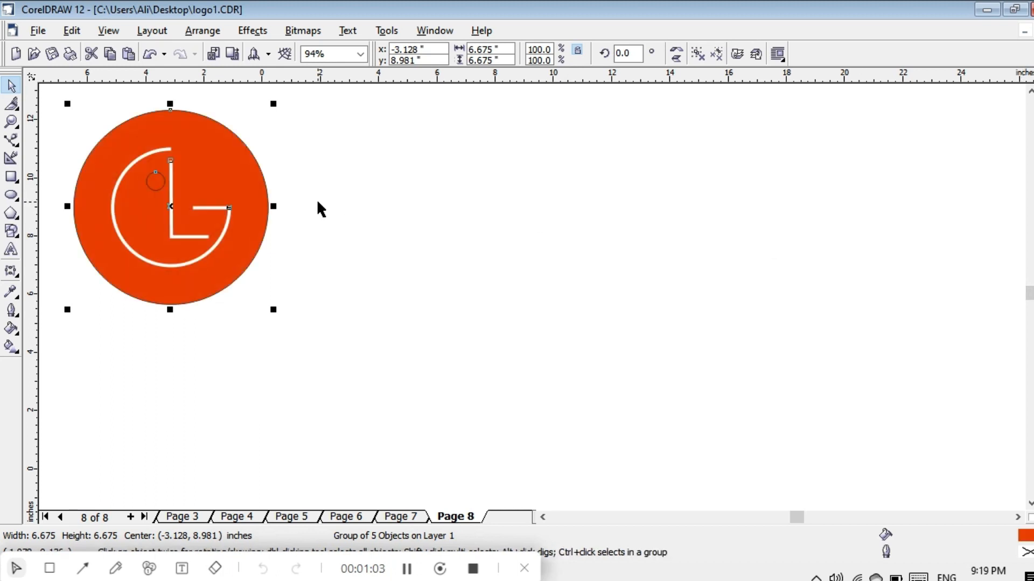
# Undo the grouped logo's red and grey fills and its move, and clear the selection
pyautogui.click(155, 176)
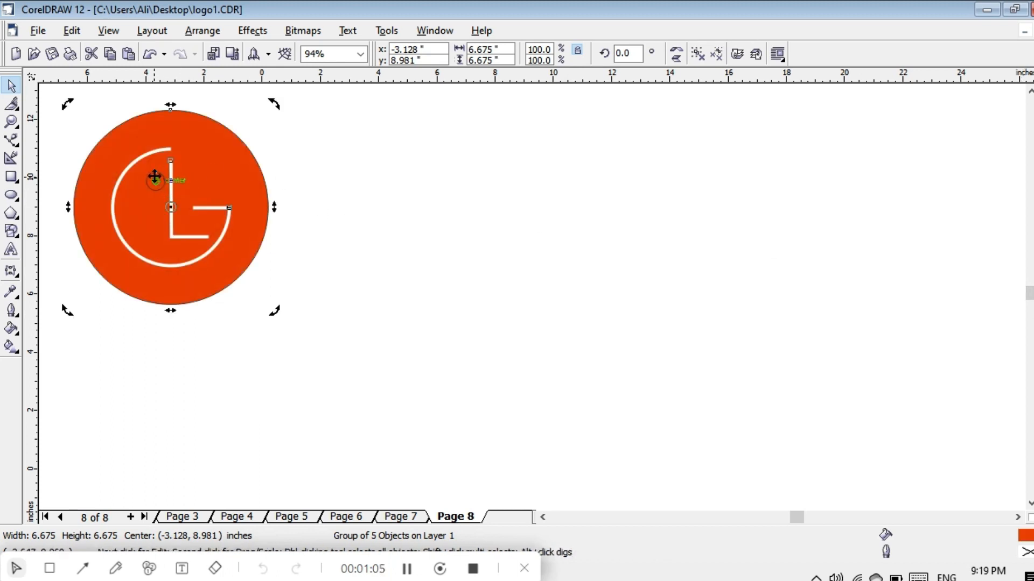
pyautogui.hotkey('ctrl', 'z')
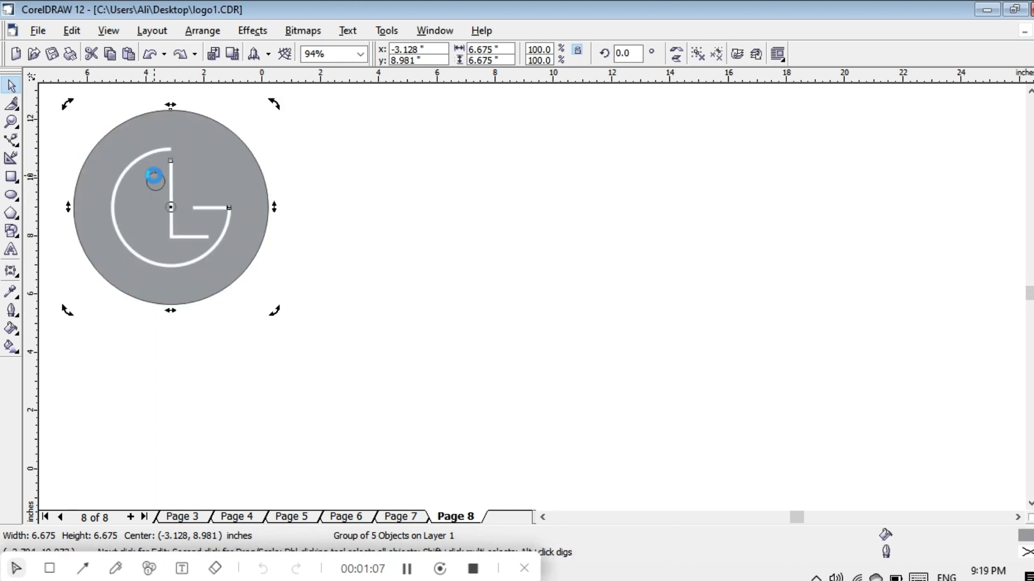
pyautogui.hotkey('ctrl', 'shift', 'z')
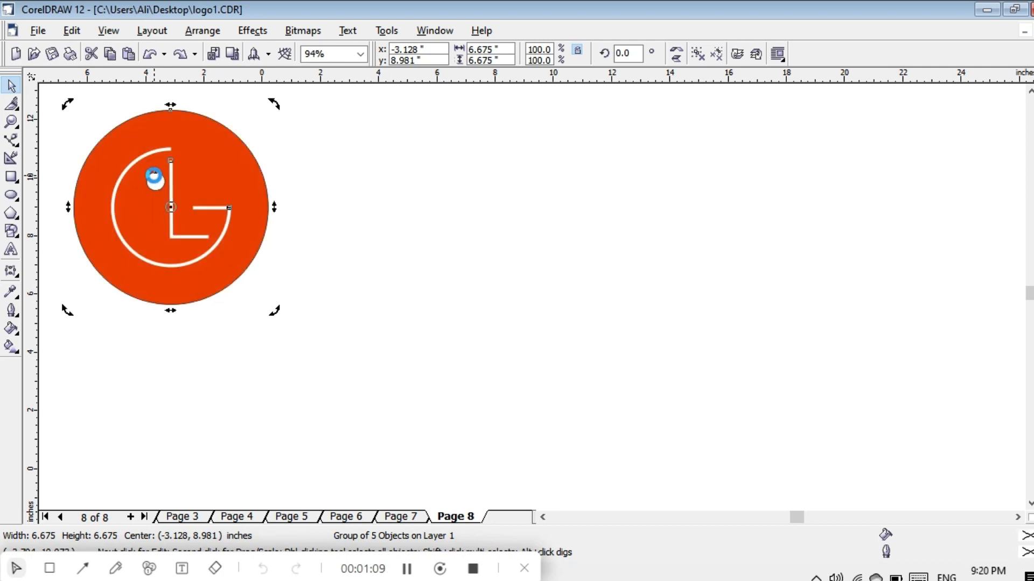
pyautogui.hotkey('ctrl', 'shift', 'z')
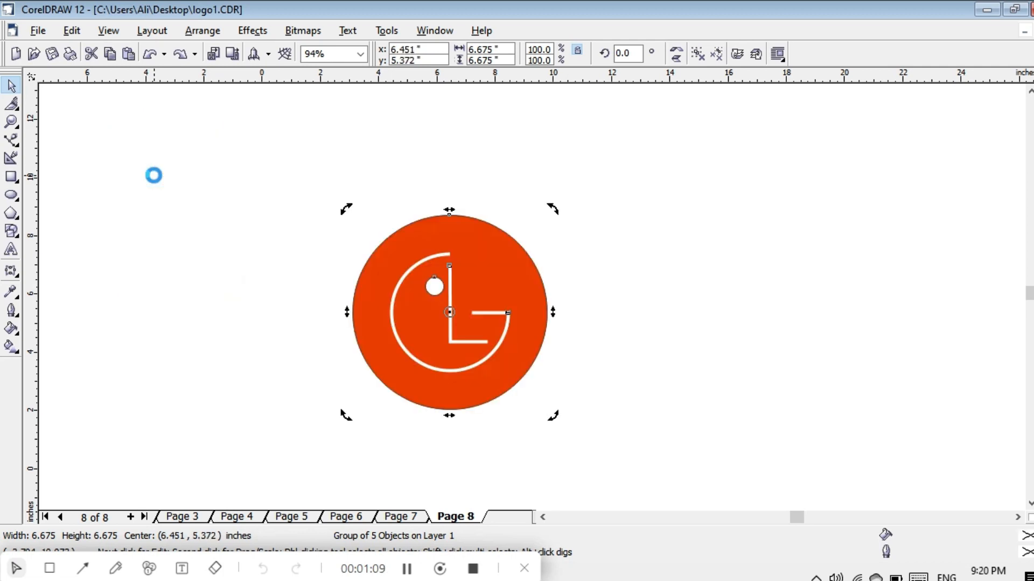
pyautogui.click(434, 293)
pyautogui.click(435, 287)
pyautogui.click(682, 290)
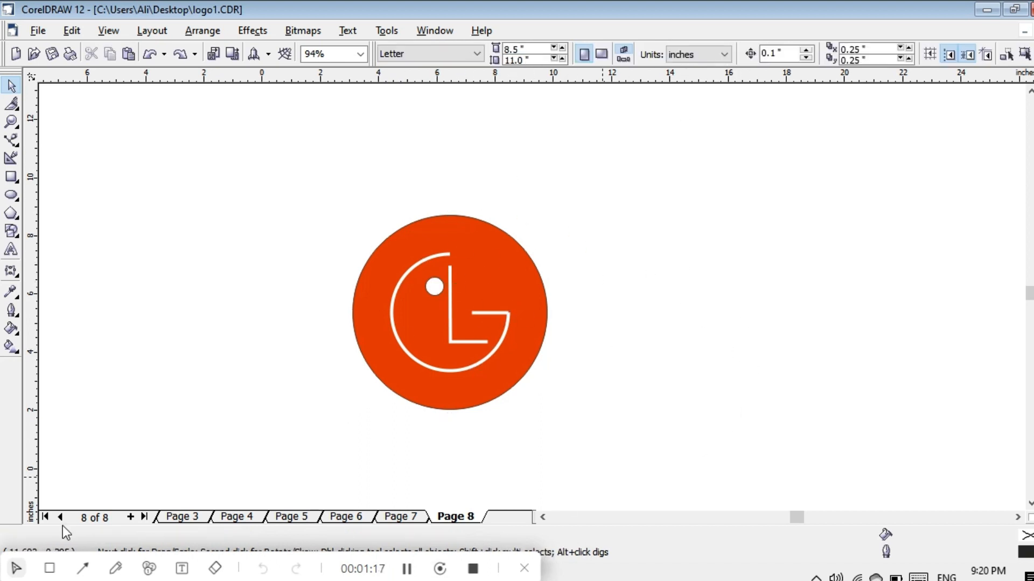
# Add a new blank page after Page 8
pyautogui.click(131, 517)
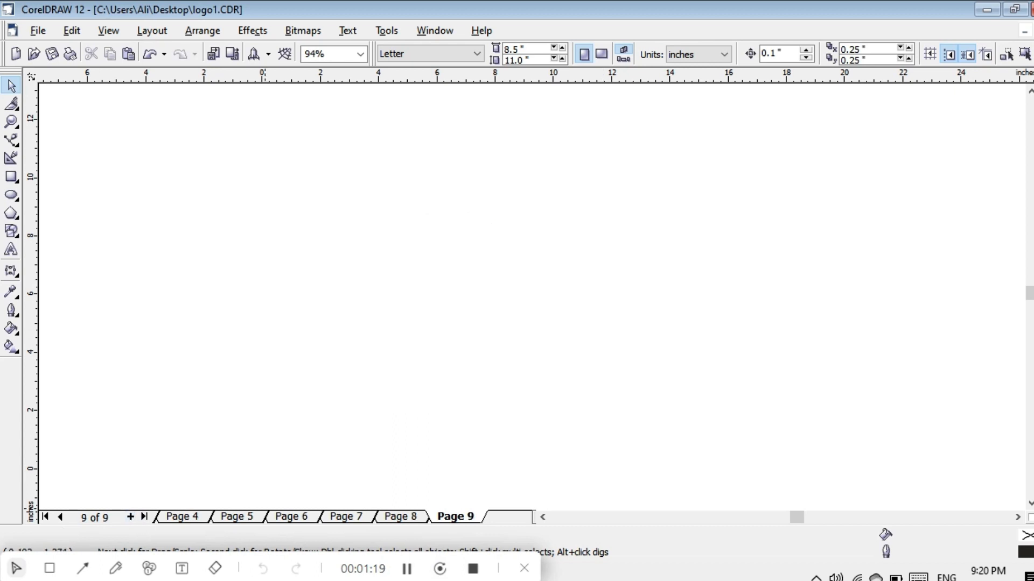
pyautogui.click(405, 571)
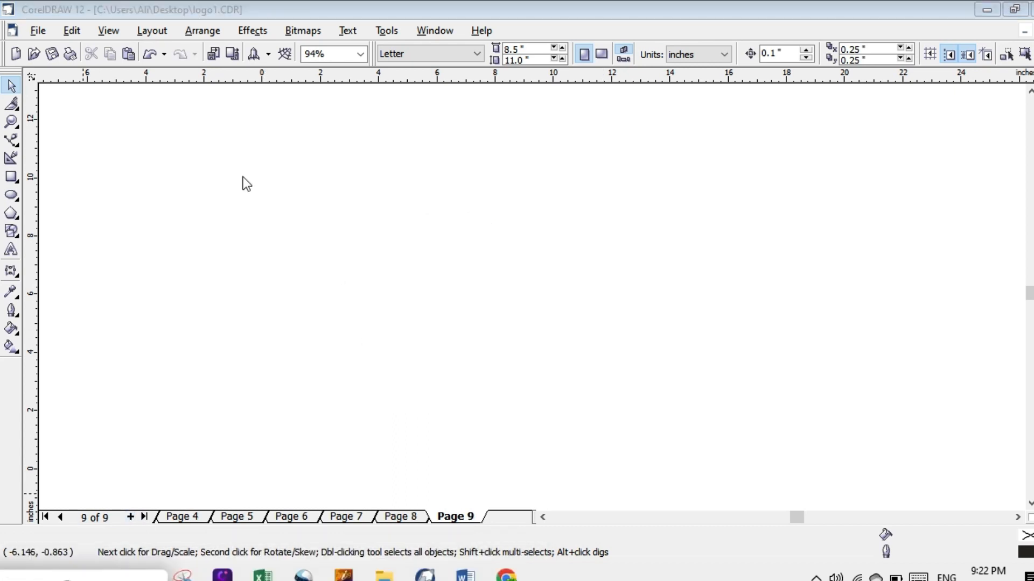
# Draw a circle about 7.02 inches in diameter on Page 9 and move its centre to about (7.63, 6.55) inches
pyautogui.click(13, 196)
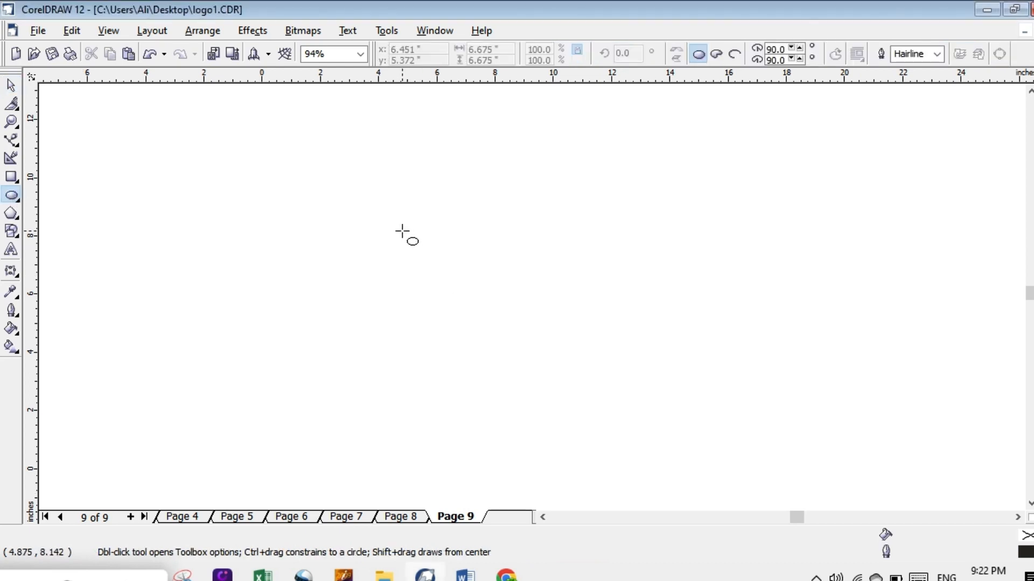
pyautogui.moveTo(398, 224); pyautogui.dragTo(603, 358)
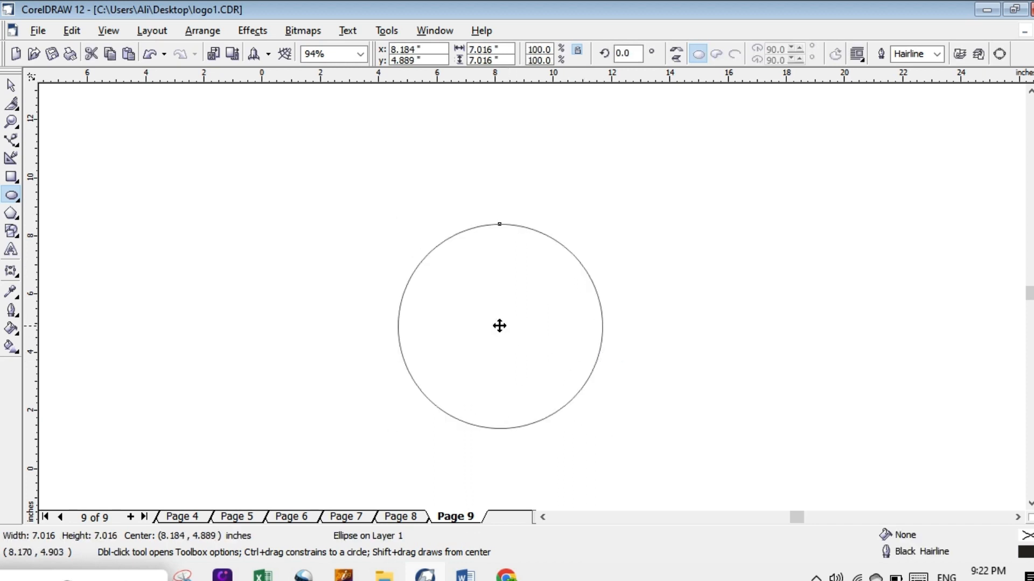
pyautogui.moveTo(499, 326); pyautogui.dragTo(484, 277)
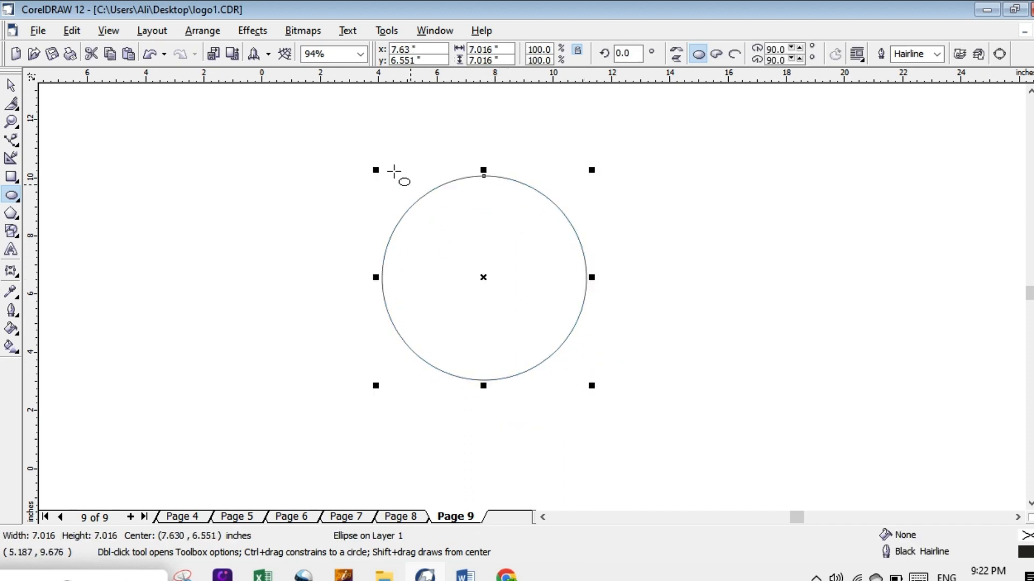
# Place two horizontal guidelines across the circle, one at about 5.19 inches and one higher, just above the circle's centre
pyautogui.click(12, 87)
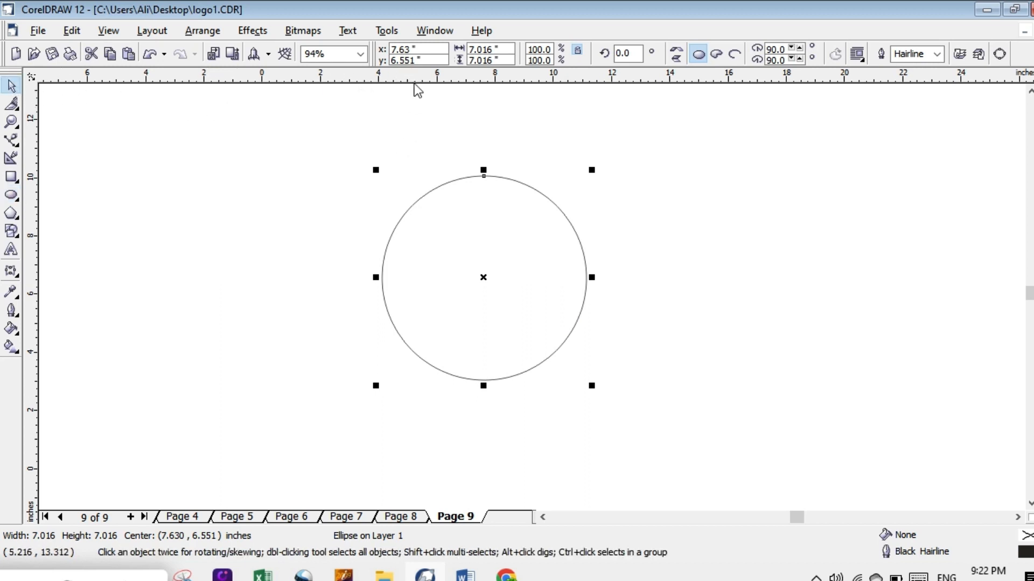
pyautogui.moveTo(415, 83); pyautogui.dragTo(443, 317)
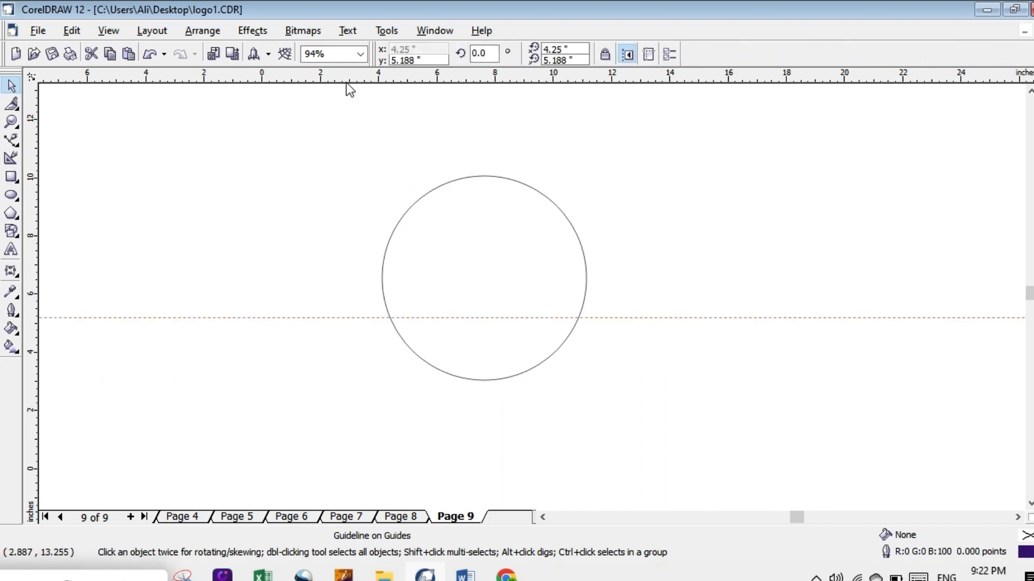
pyautogui.moveTo(344, 82); pyautogui.dragTo(374, 261)
# Move the upper horizontal guideline to about 6.41 inches, just below the circle's centre
pyautogui.click(436, 185)
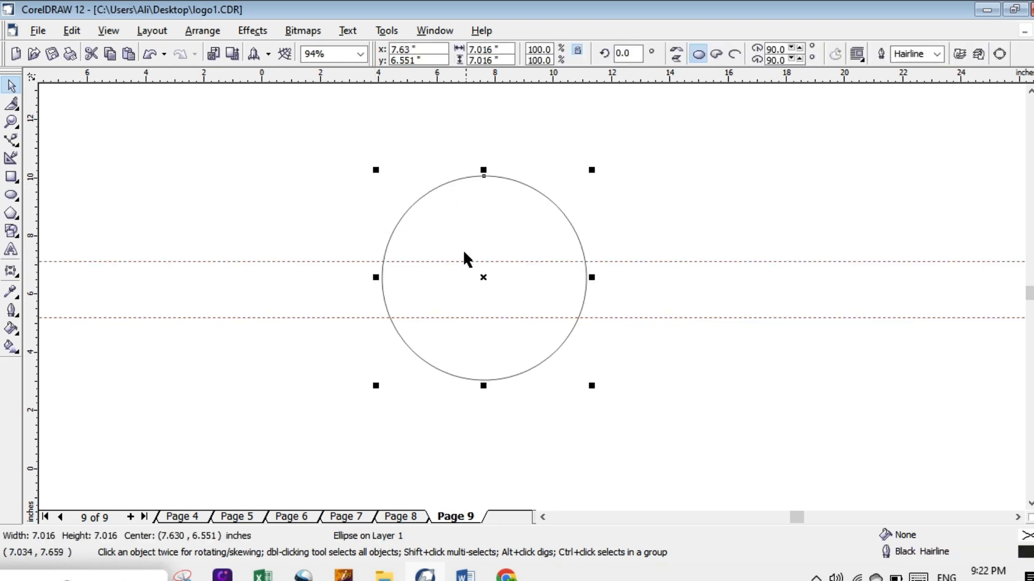
pyautogui.moveTo(459, 262); pyautogui.dragTo(461, 276)
pyautogui.click(460, 177)
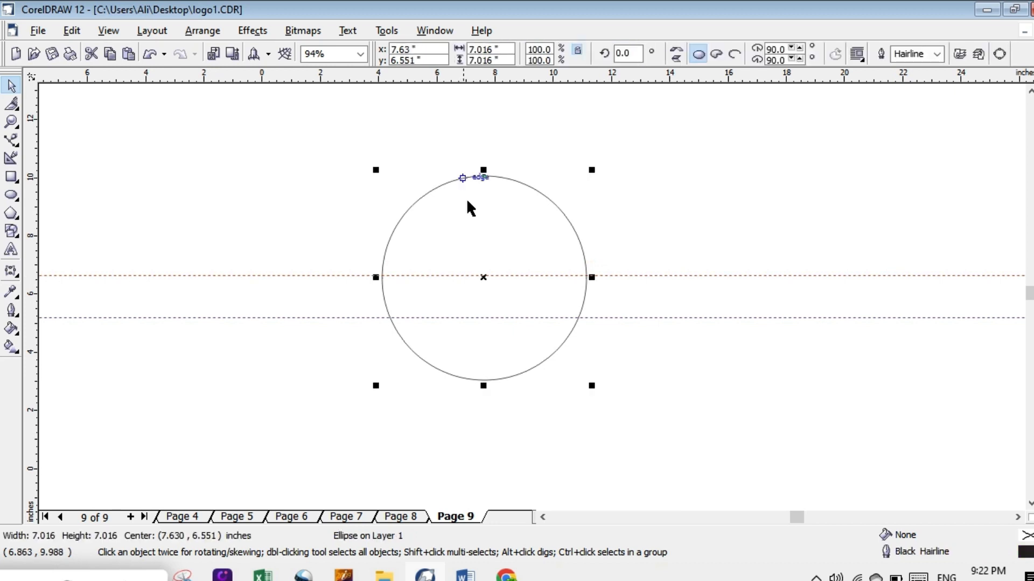
pyautogui.click(443, 275)
pyautogui.moveTo(444, 276); pyautogui.dragTo(446, 282)
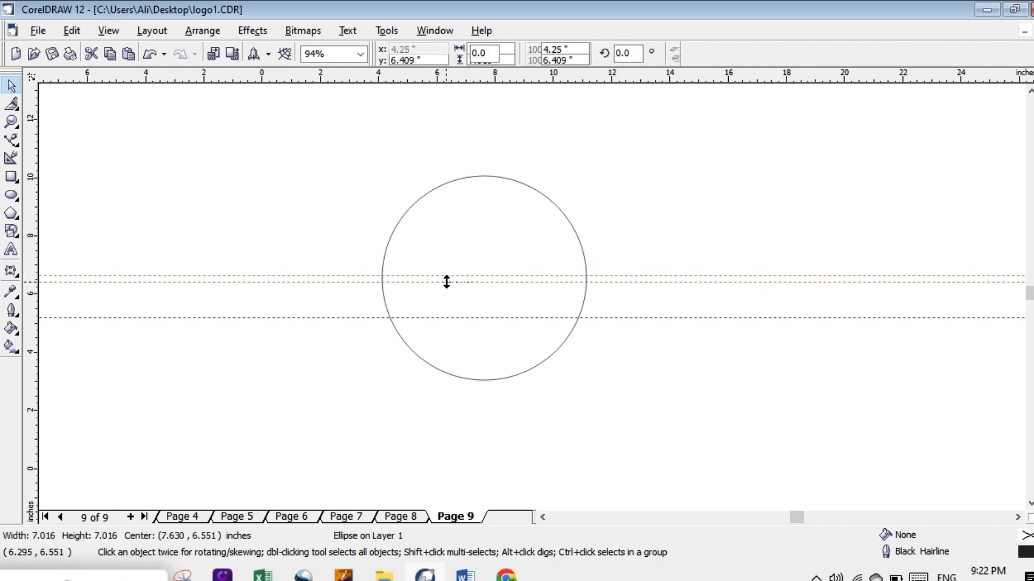
pyautogui.click(442, 186)
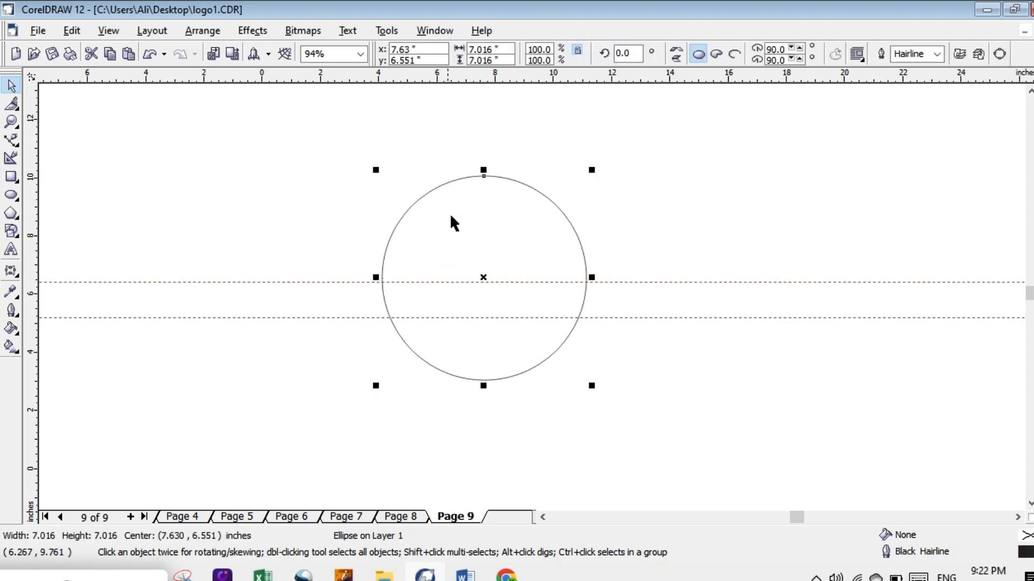
# Move the lower horizontal guideline up to about 5.36 inches and clear the selection
pyautogui.click(470, 315)
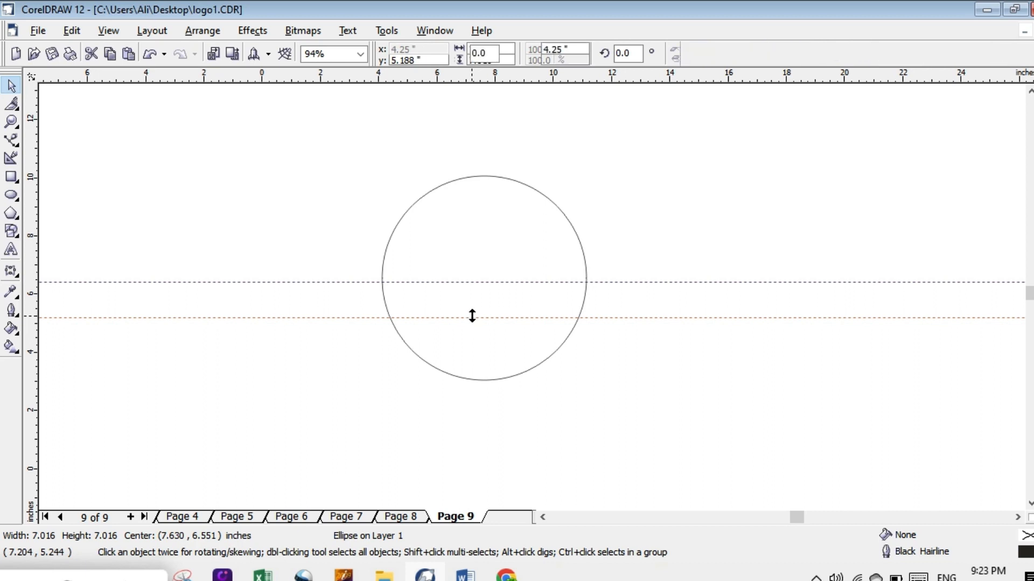
pyautogui.click(471, 317)
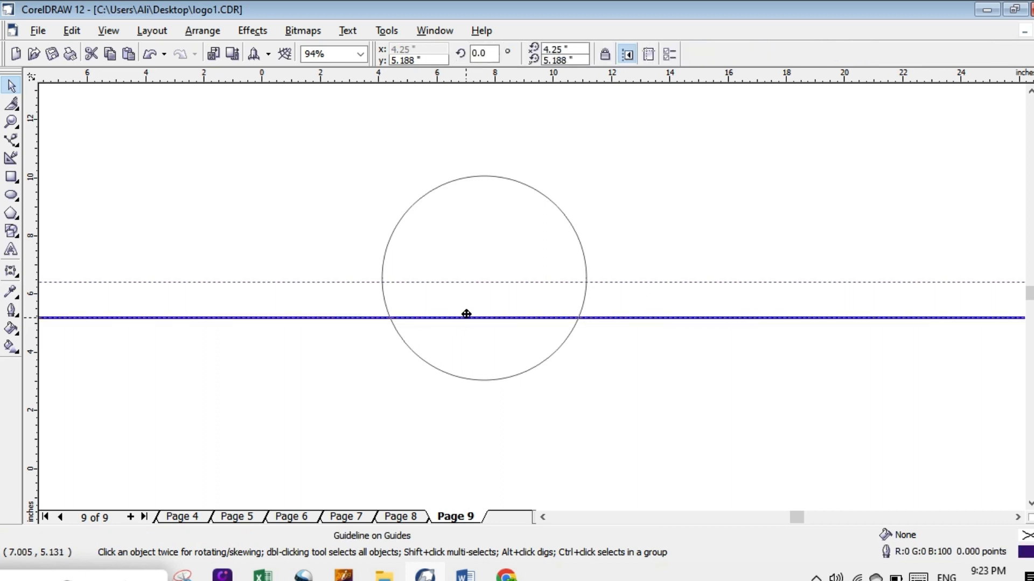
pyautogui.moveTo(466, 314); pyautogui.dragTo(468, 313)
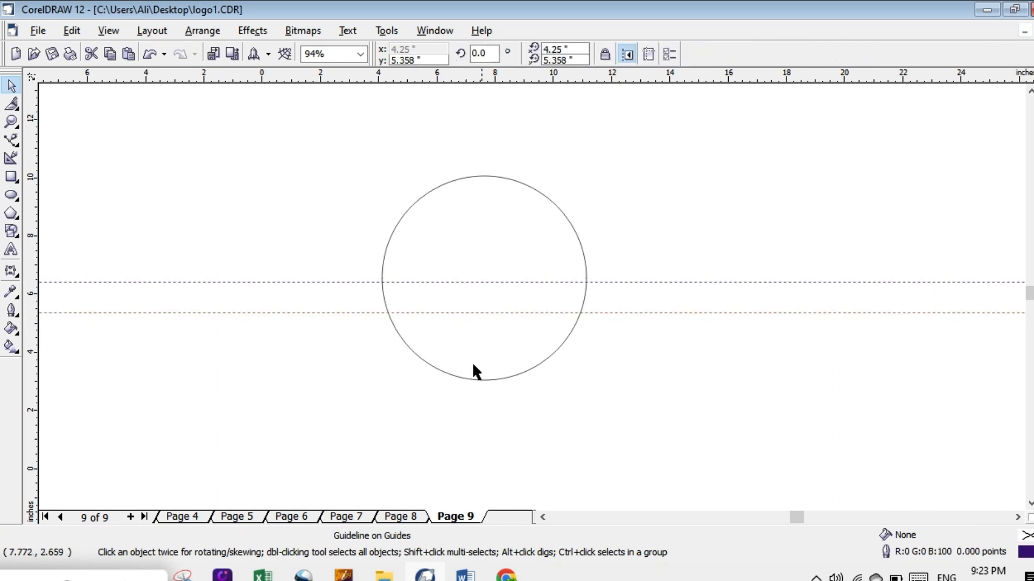
pyautogui.click(464, 330)
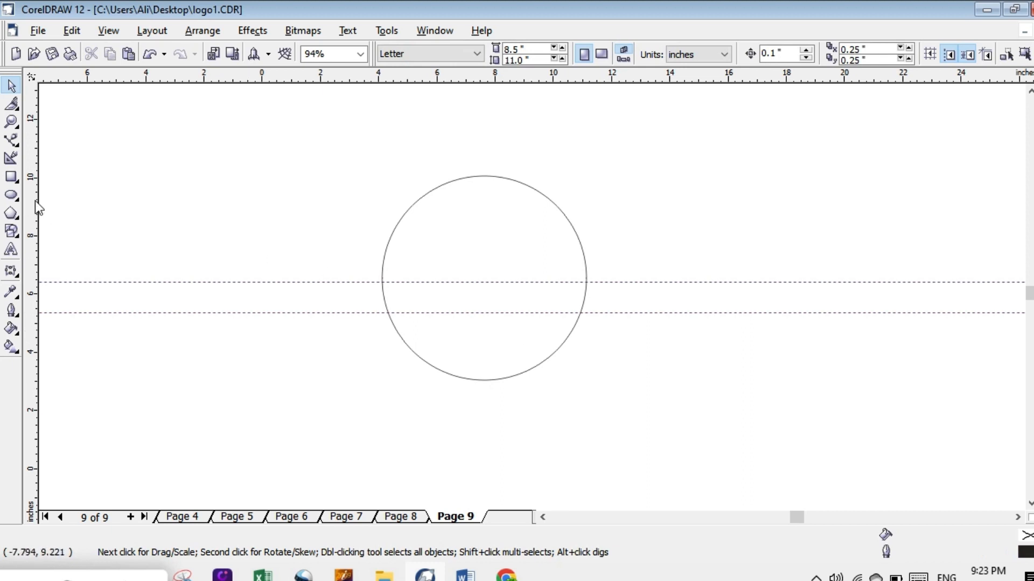
# Add two vertical guidelines, one near the circle's centre at about 7.66 inches and one at about 6.74 inches
pyautogui.moveTo(40, 201); pyautogui.dragTo(479, 302)
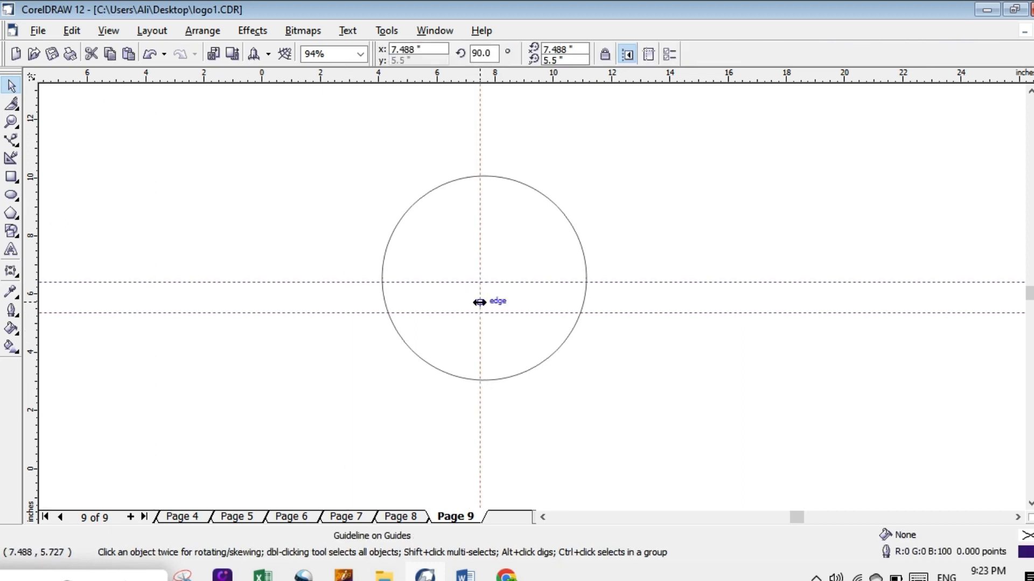
pyautogui.click(453, 181)
pyautogui.click(452, 179)
pyautogui.click(452, 179)
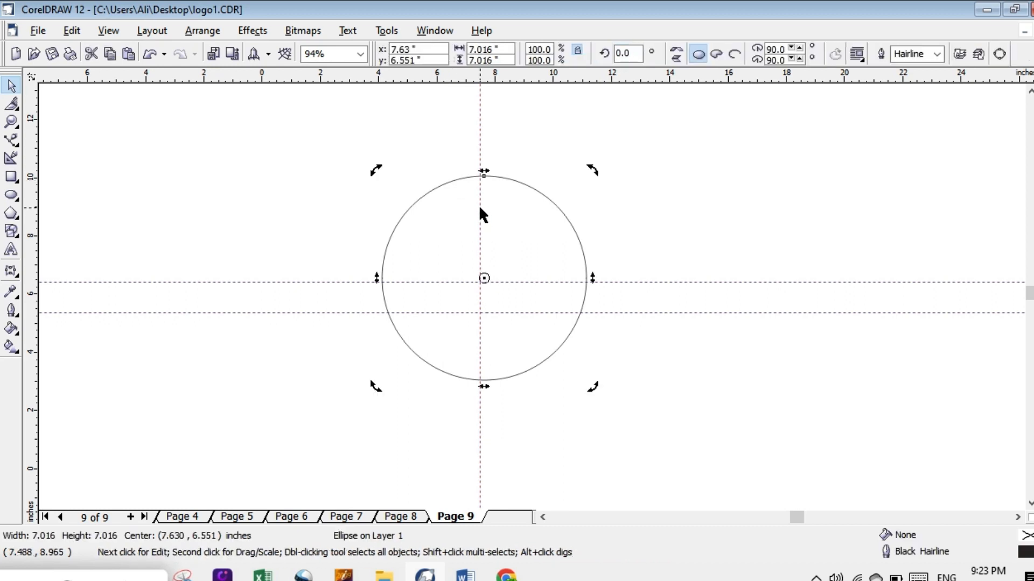
pyautogui.click(448, 183)
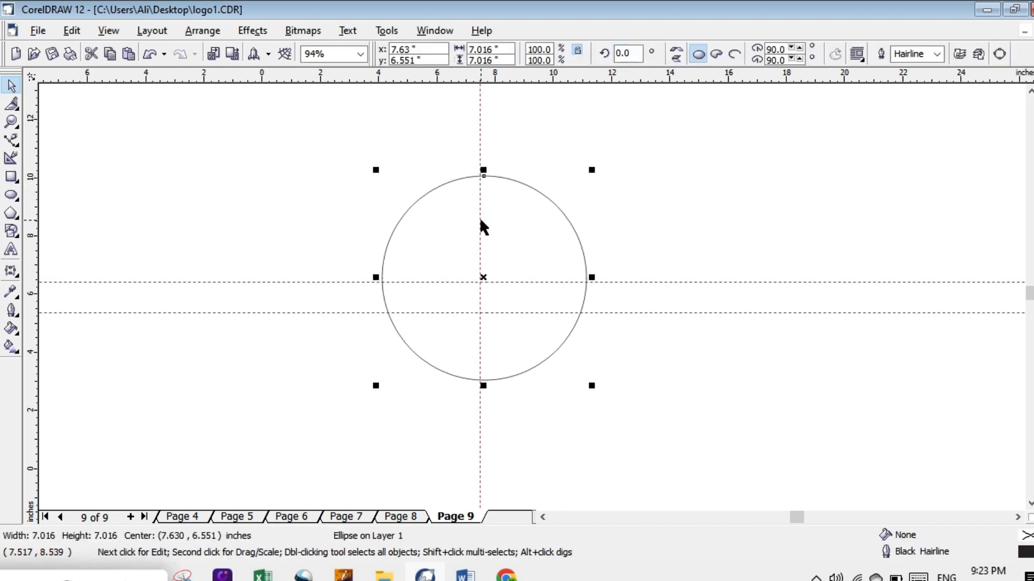
pyautogui.moveTo(479, 210); pyautogui.dragTo(484, 211)
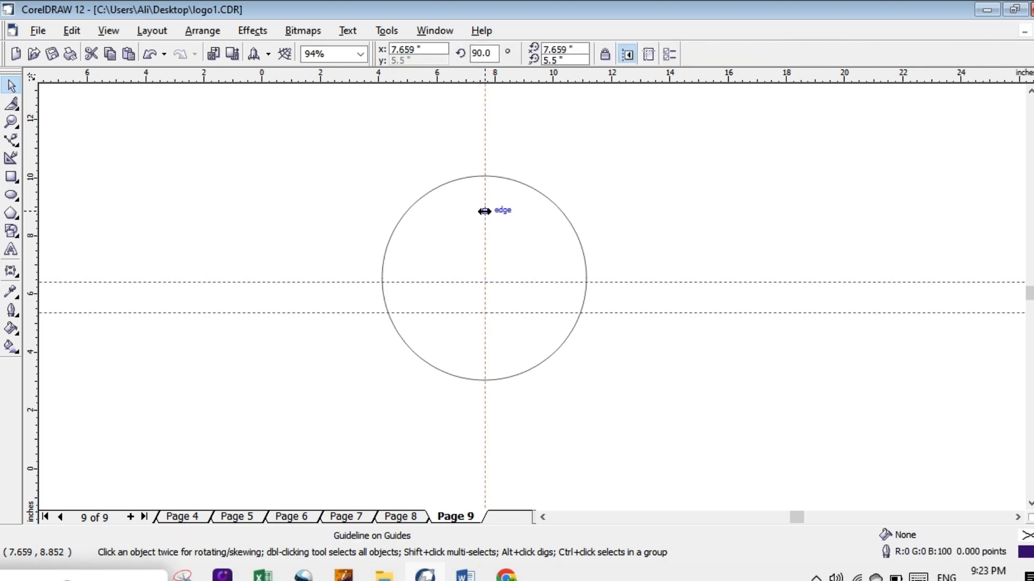
pyautogui.click(450, 183)
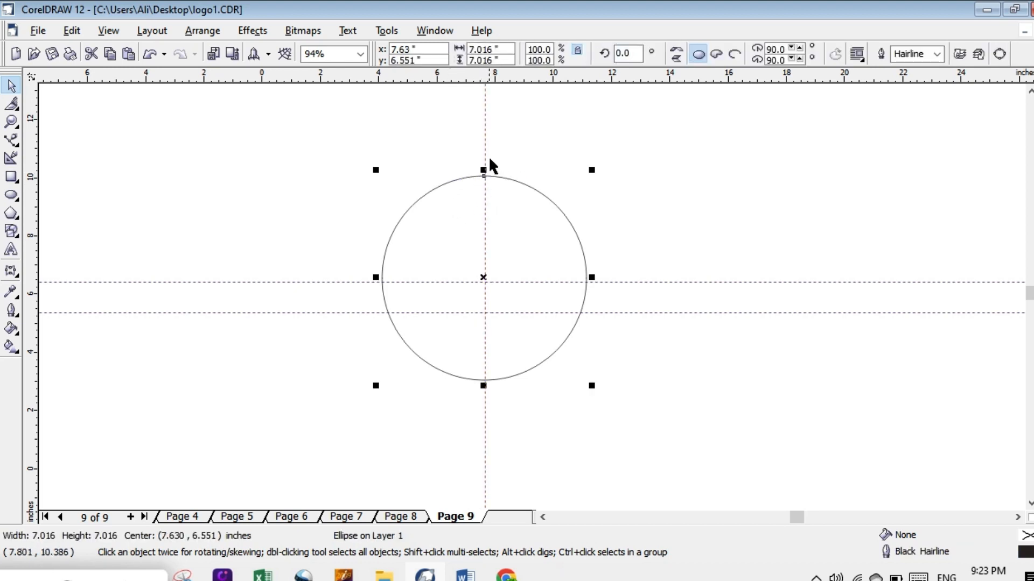
pyautogui.moveTo(484, 147); pyautogui.dragTo(480, 150)
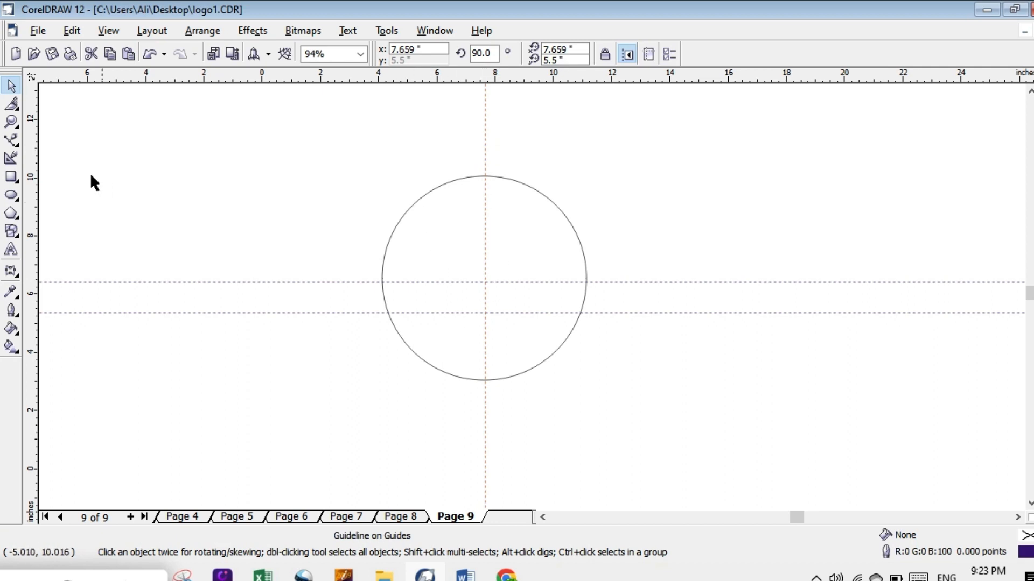
pyautogui.moveTo(33, 160); pyautogui.dragTo(458, 181)
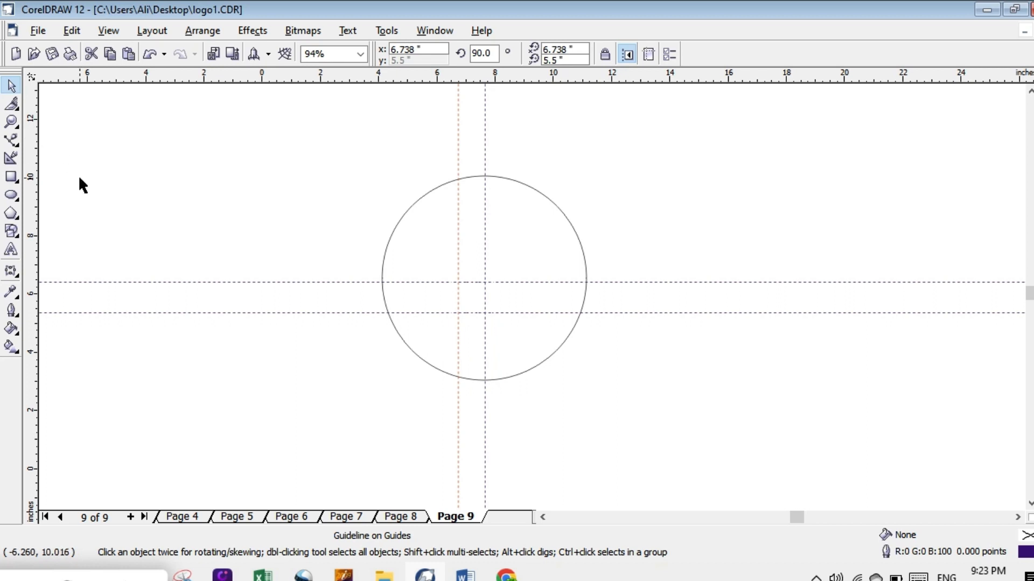
pyautogui.click(20, 108)
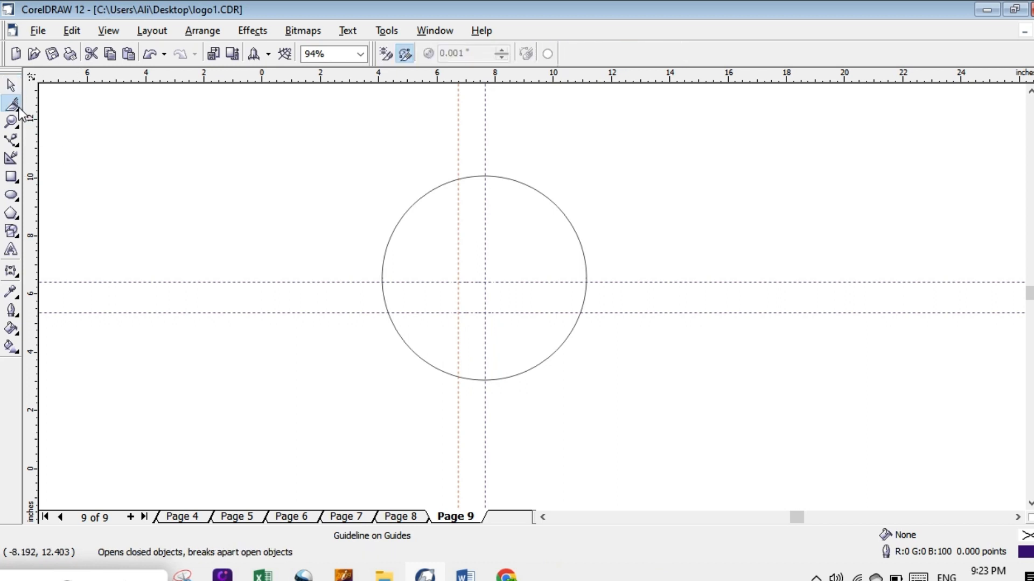
pyautogui.doubleClick(18, 108)
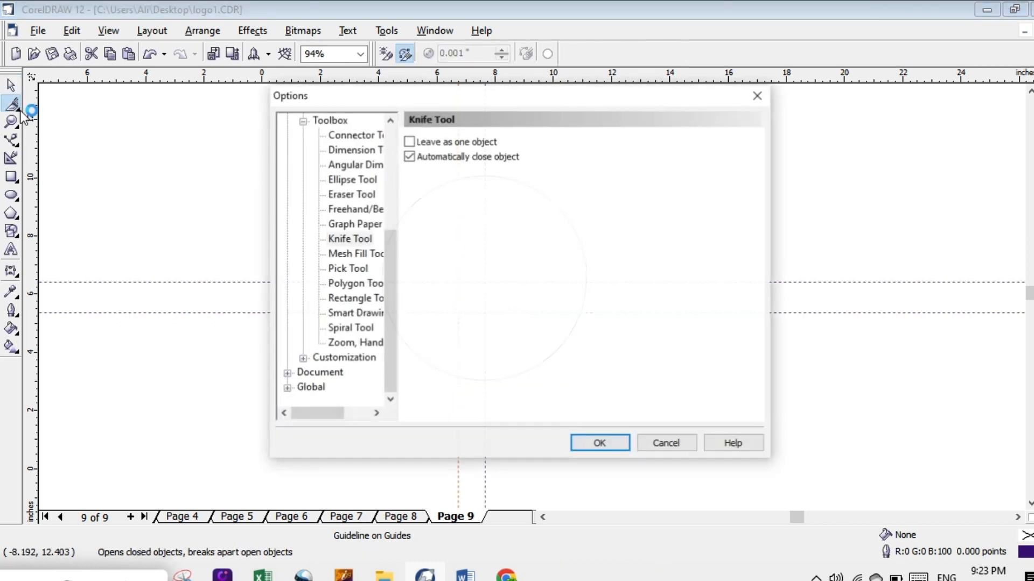
pyautogui.click(759, 95)
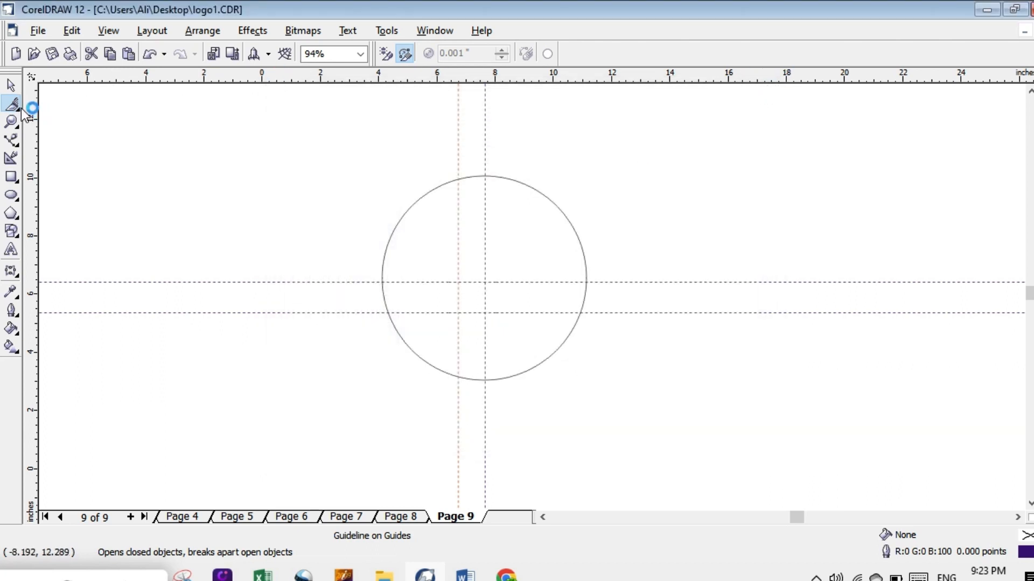
pyautogui.click(12, 84)
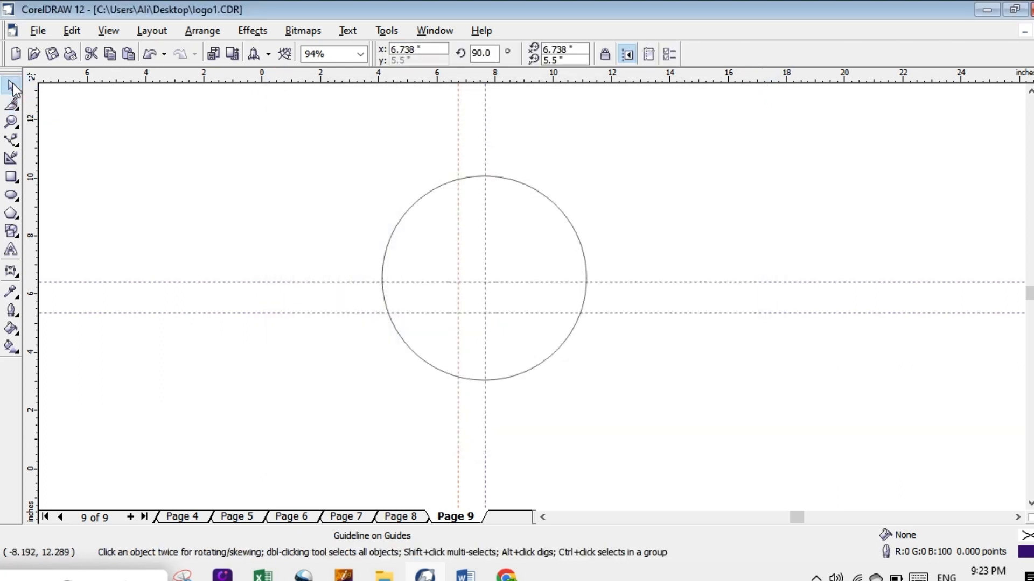
# Erase a straight slot from the circle's top point down to where the central vertical and upper horizontal guidelines cross
pyautogui.click(16, 108)
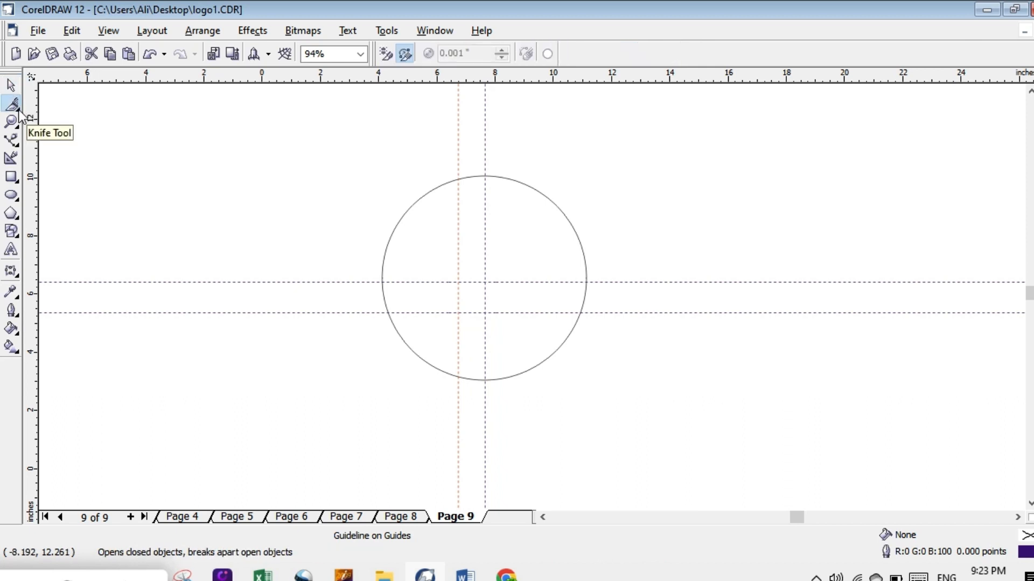
pyautogui.click(16, 109)
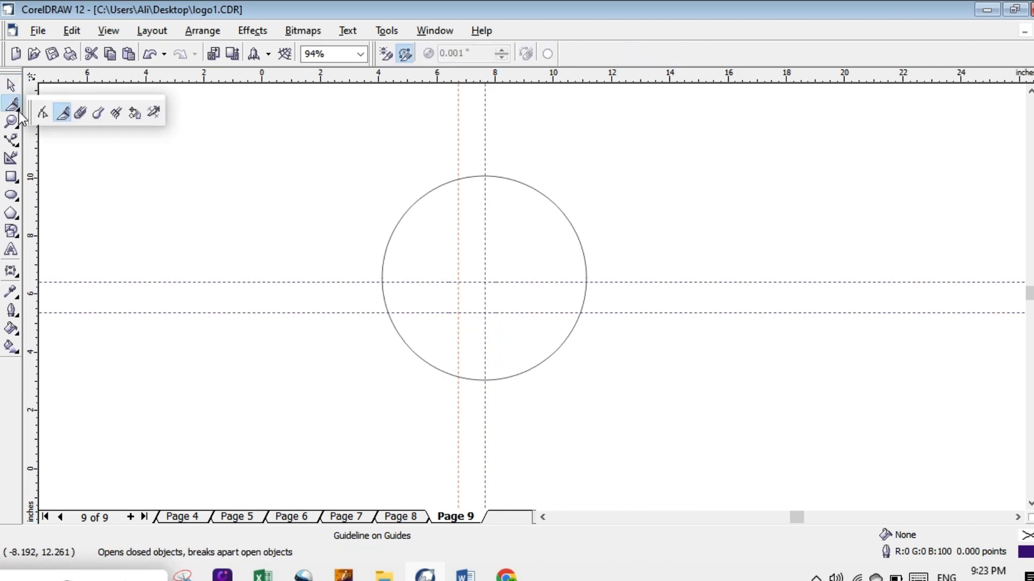
pyautogui.click(80, 114)
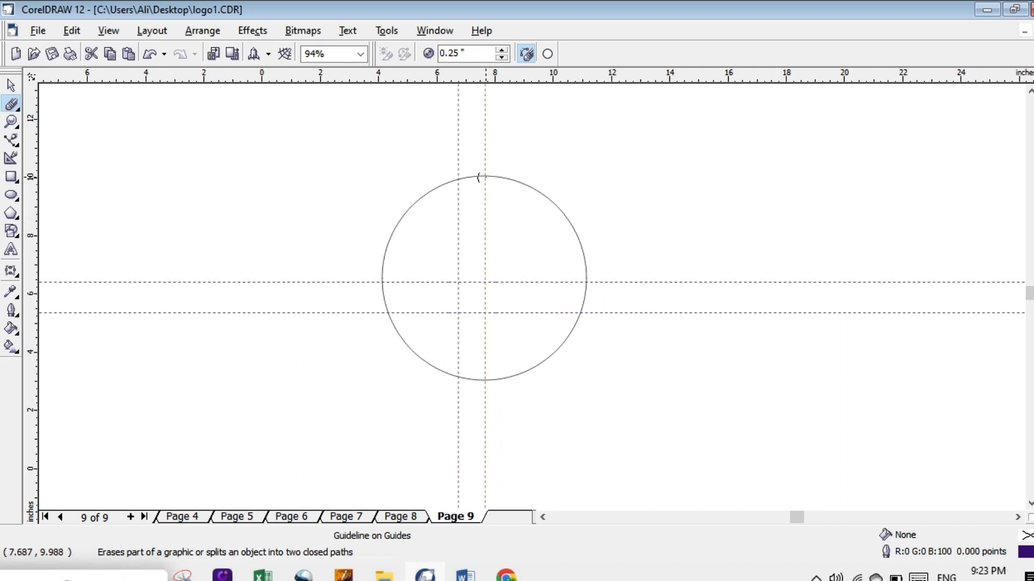
pyautogui.click(480, 177)
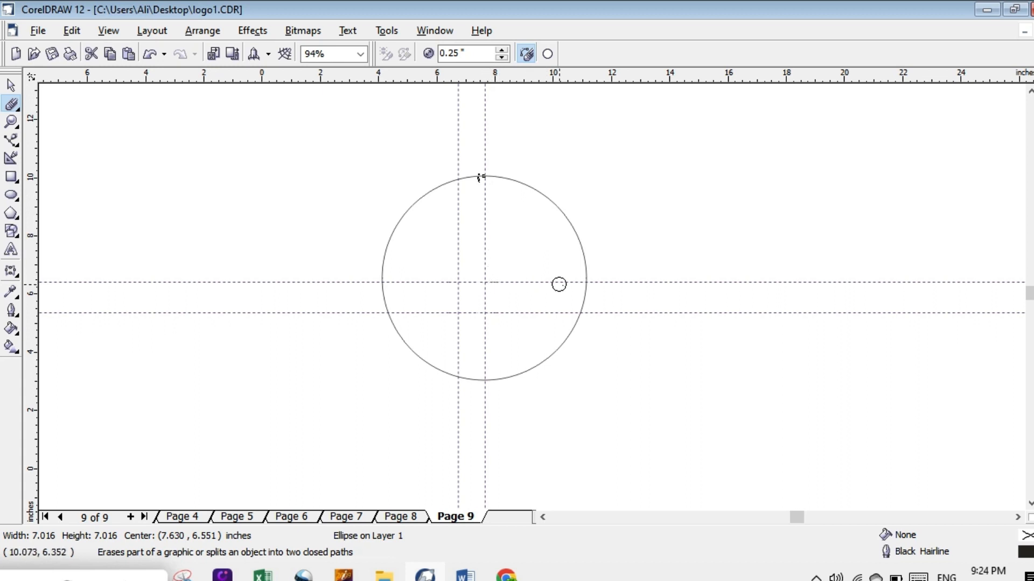
pyautogui.click(586, 282)
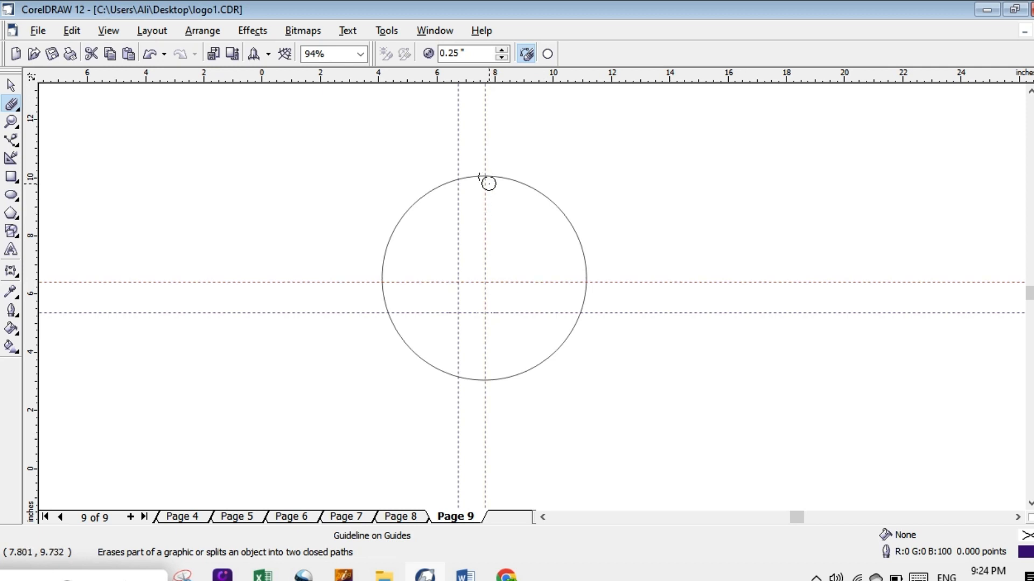
pyautogui.click(486, 176)
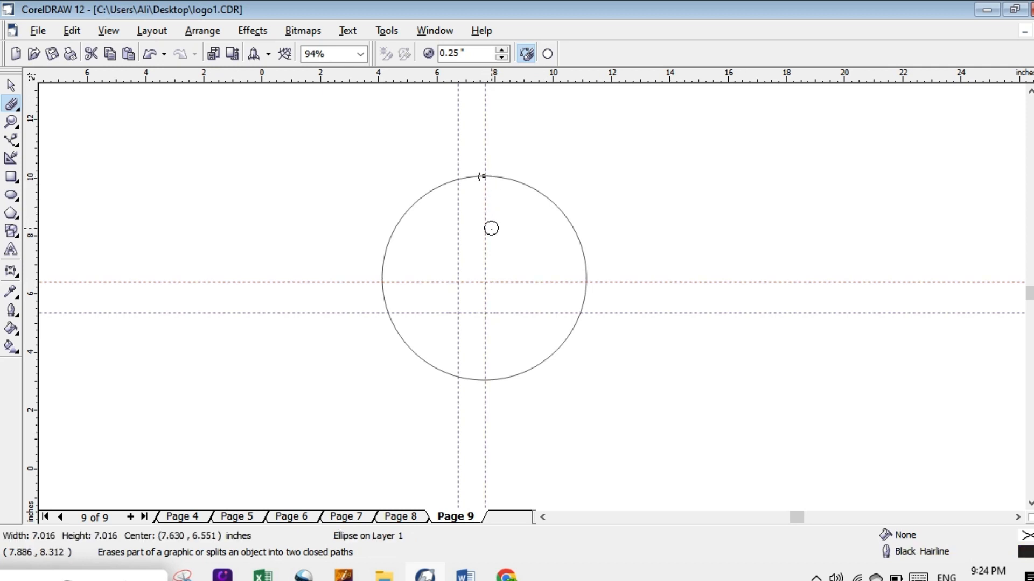
pyautogui.click(482, 177)
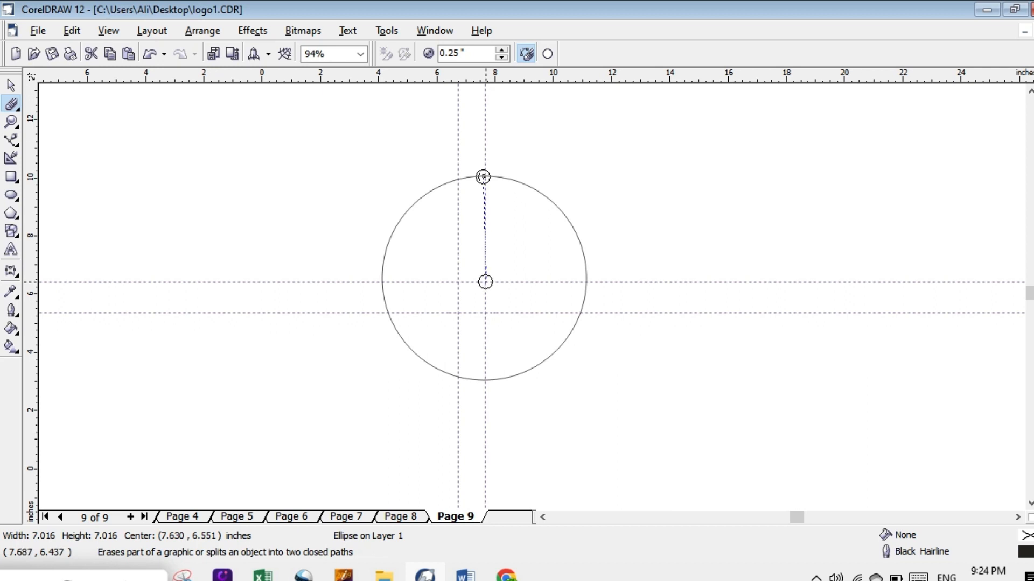
pyautogui.click(485, 281)
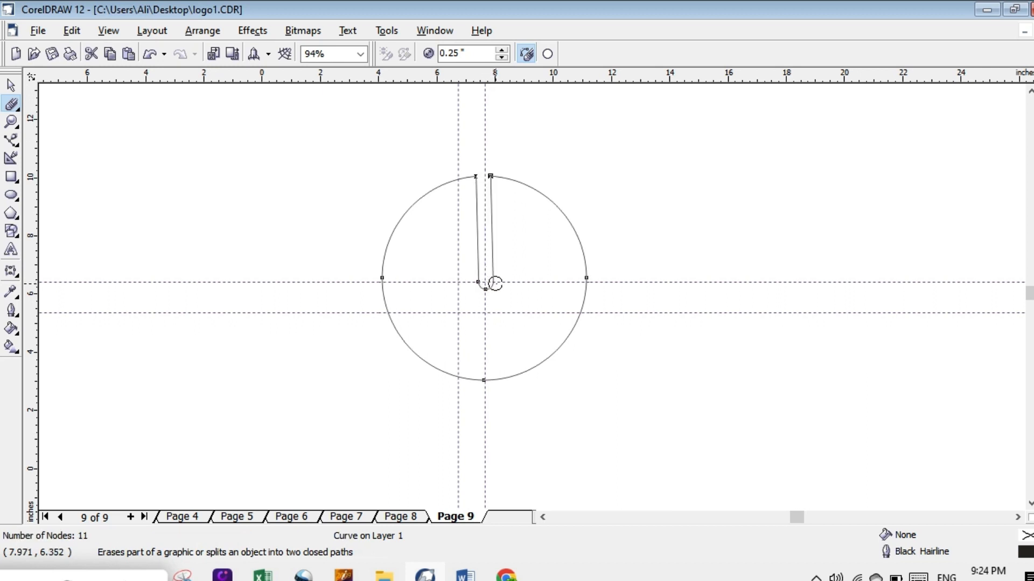
# Erase a straight horizontal slot along the upper horizontal guideline from the circle's right edge to the central vertical guideline
pyautogui.click(488, 282)
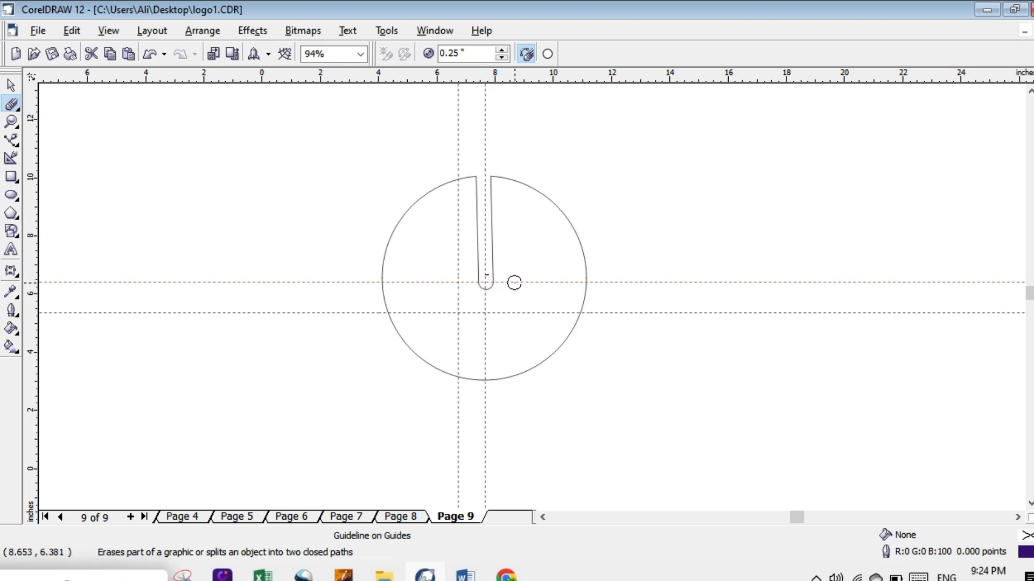
pyautogui.click(485, 279)
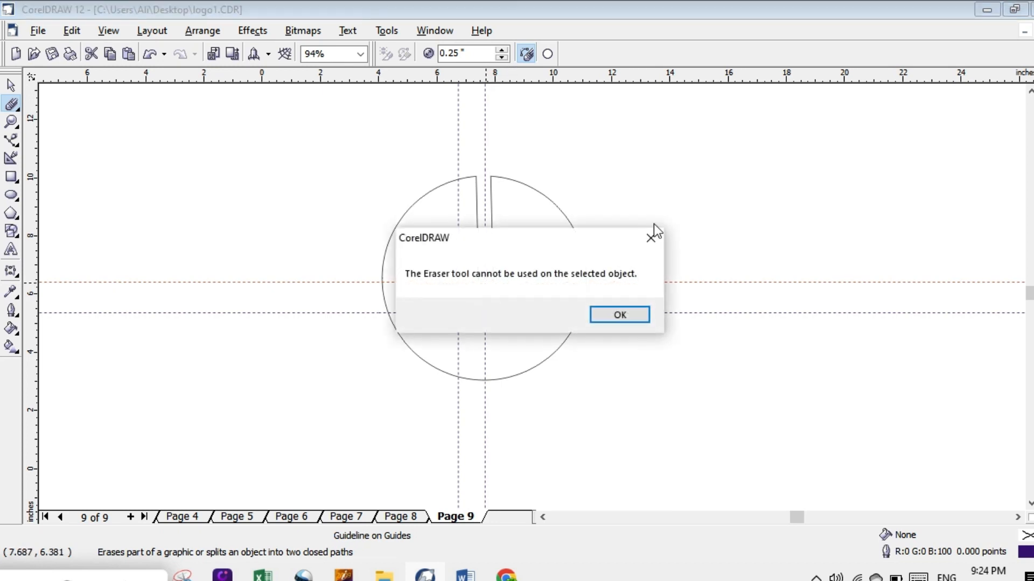
pyautogui.press('Return')
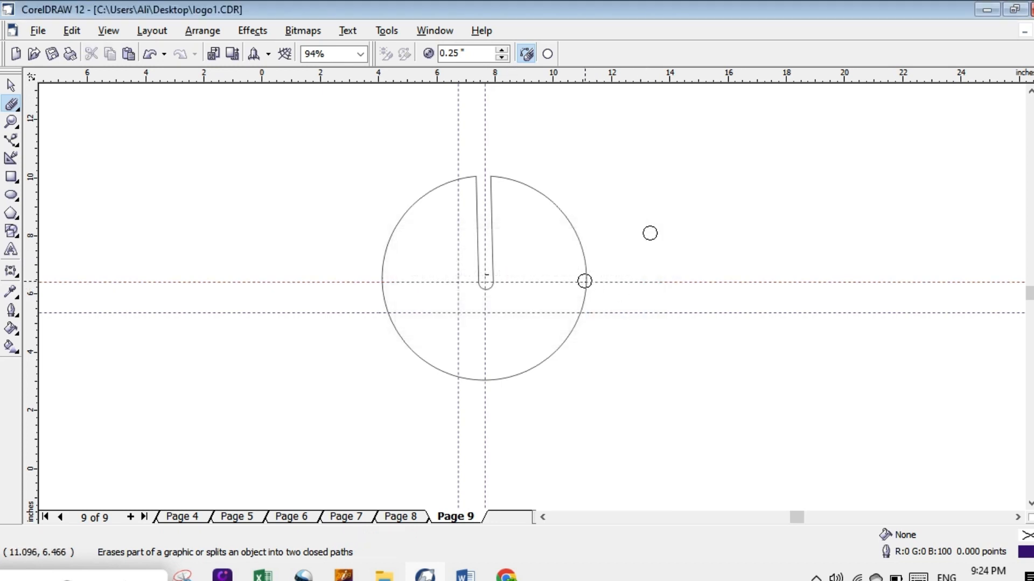
pyautogui.click(584, 281)
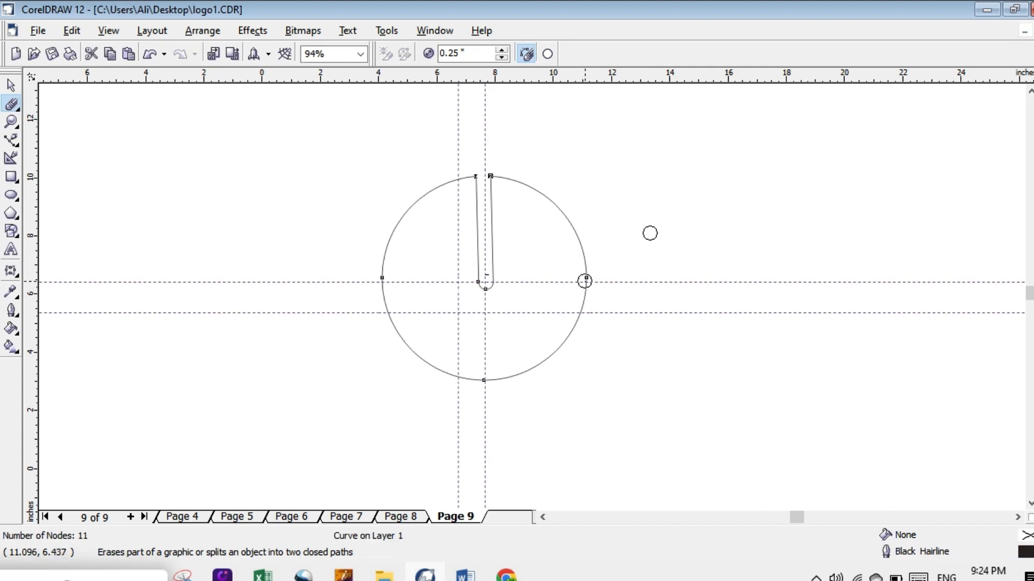
pyautogui.click(585, 281)
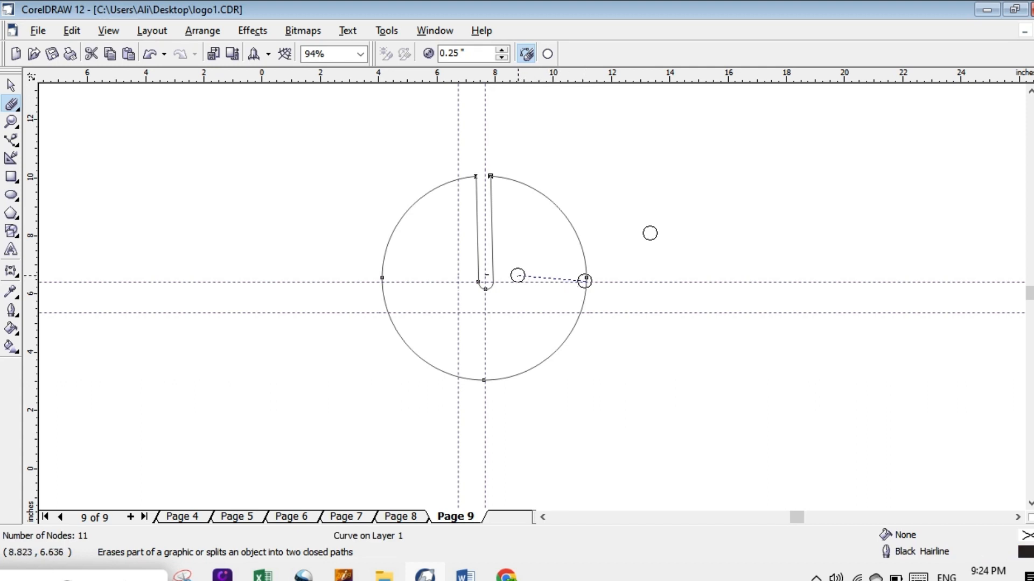
pyautogui.click(487, 282)
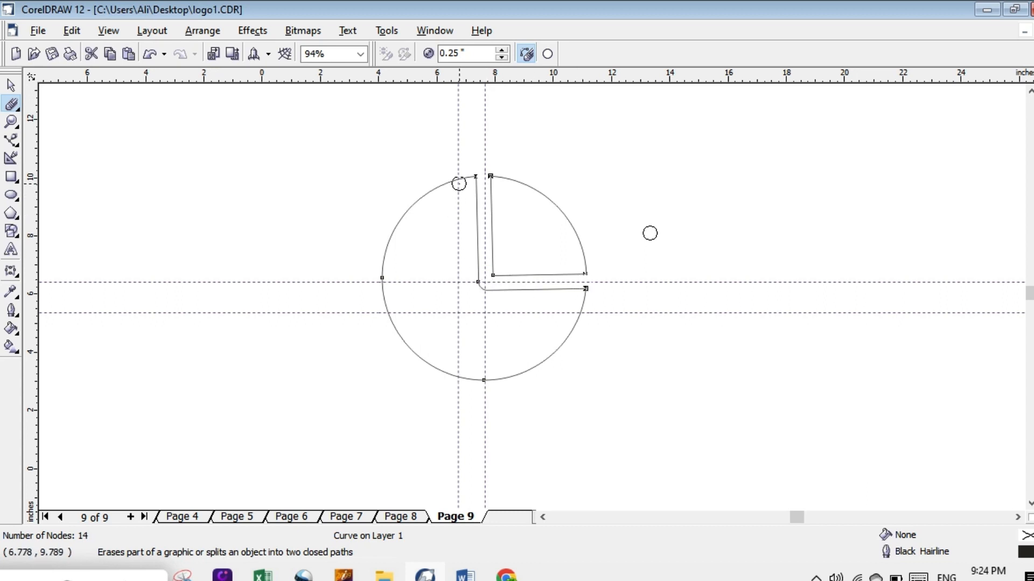
# Try erasing a slot along the left vertical guideline from the circle's upper edge to the lower horizontal guideline, and undo it
pyautogui.click(458, 181)
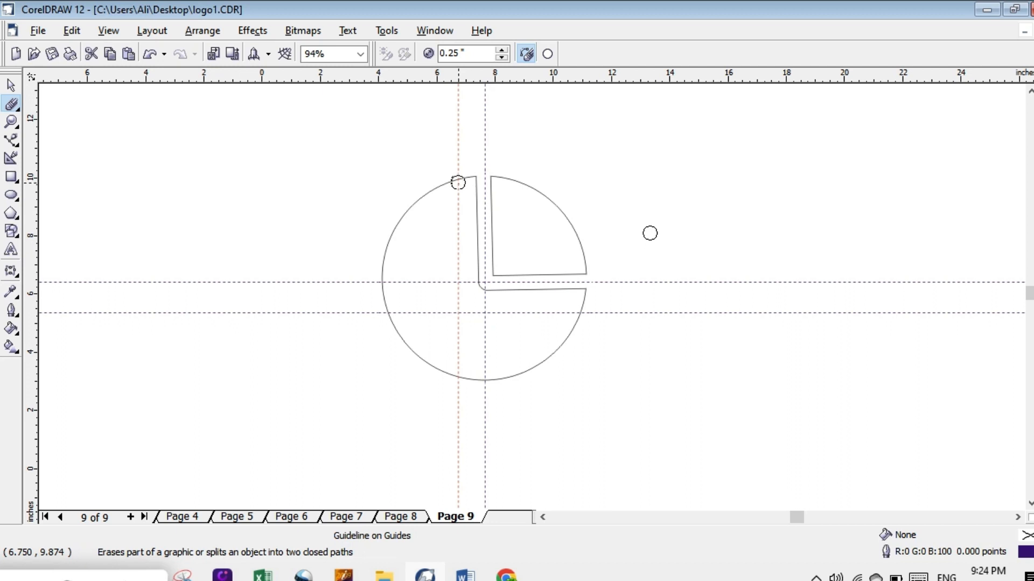
pyautogui.click(459, 182)
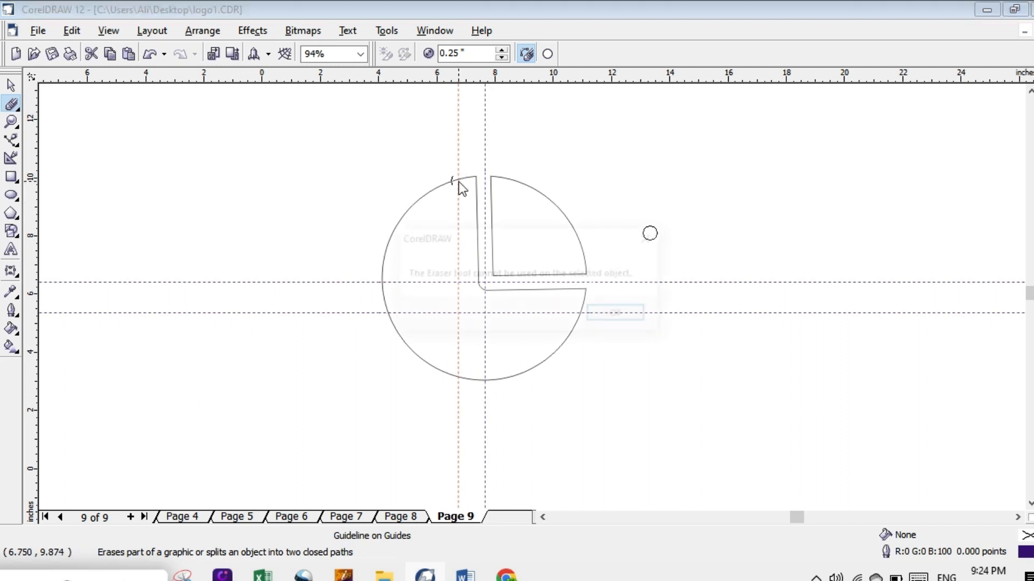
pyautogui.click(646, 242)
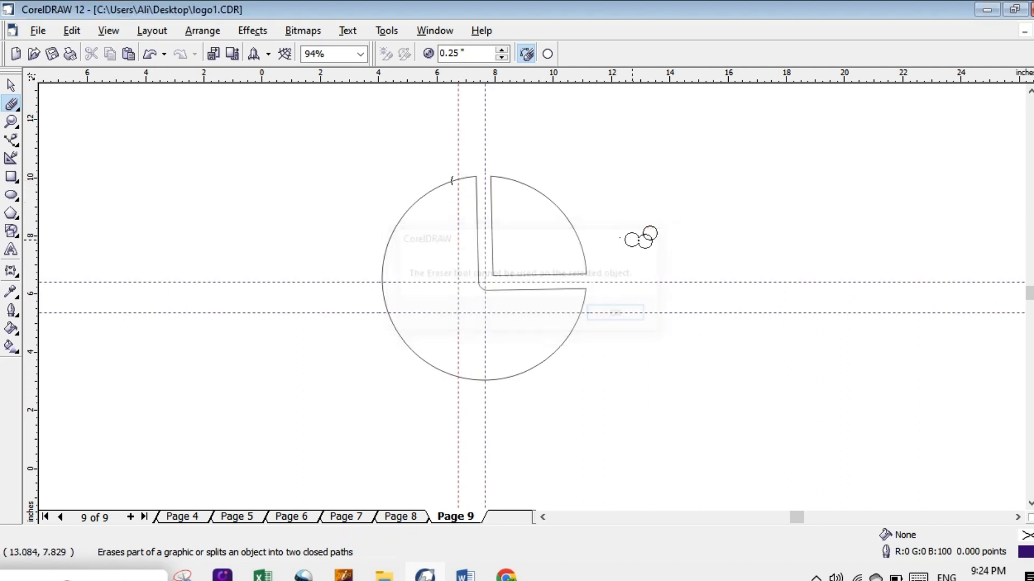
pyautogui.click(458, 180)
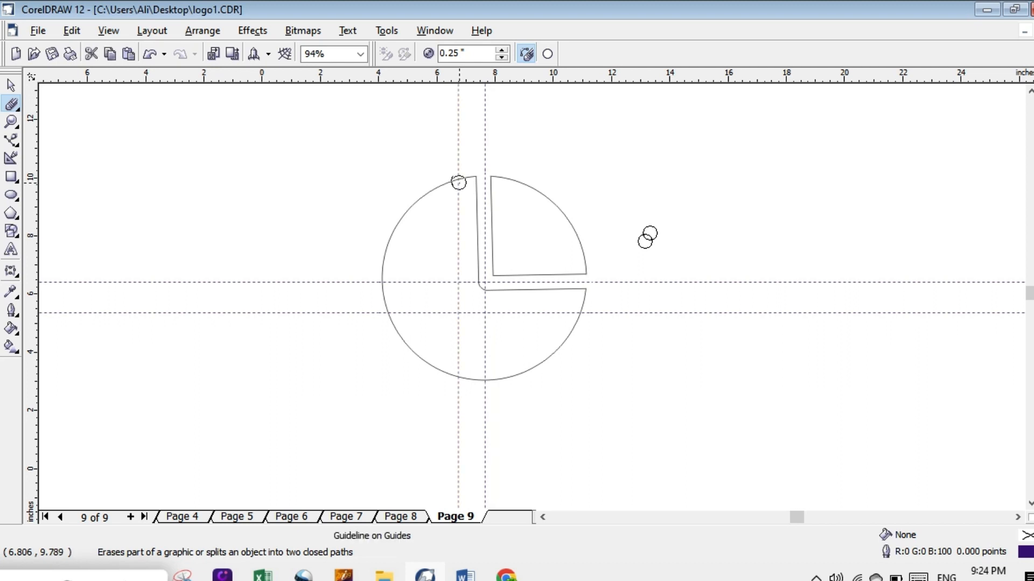
pyautogui.click(454, 178)
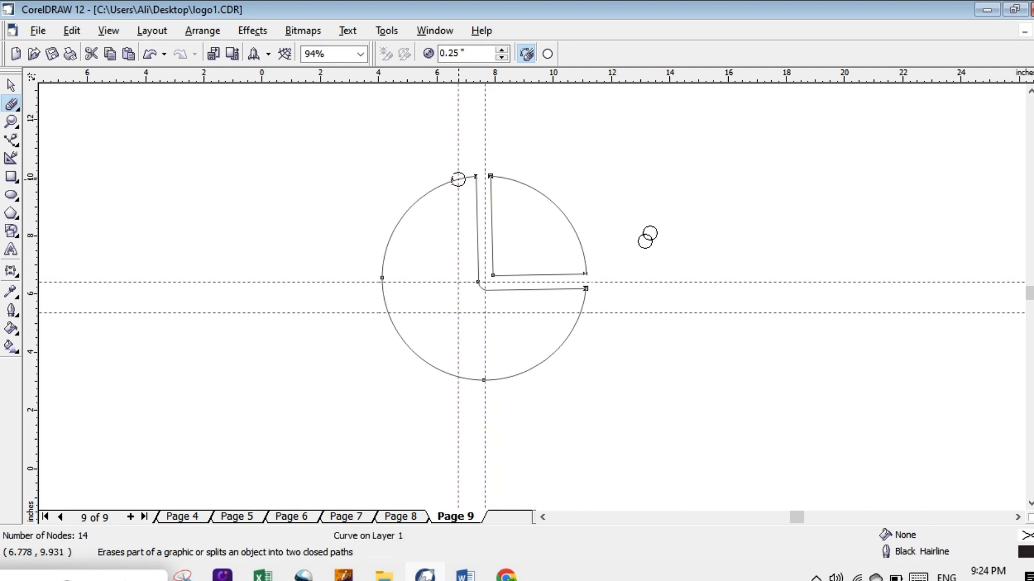
pyautogui.click(460, 182)
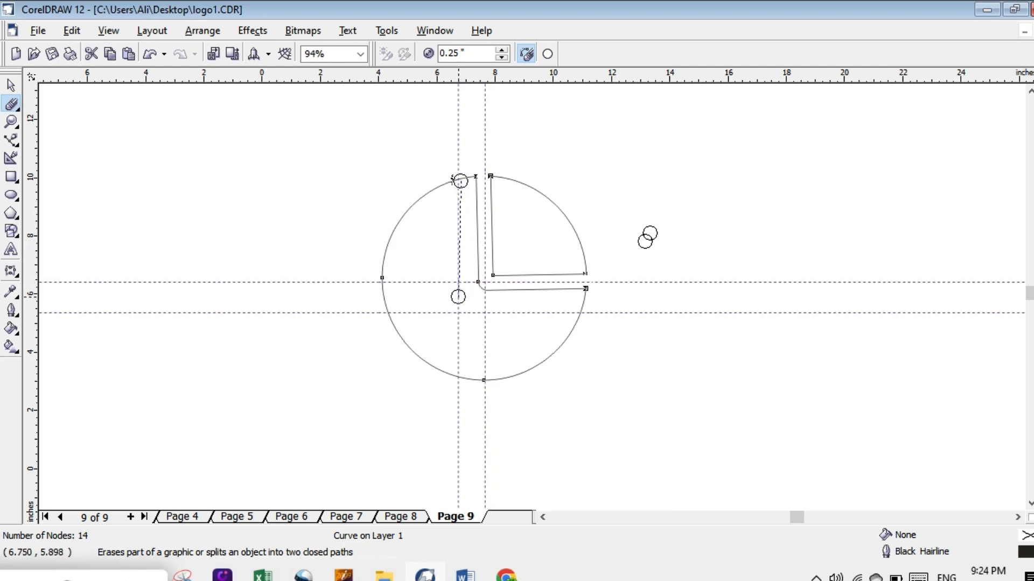
pyautogui.click(458, 312)
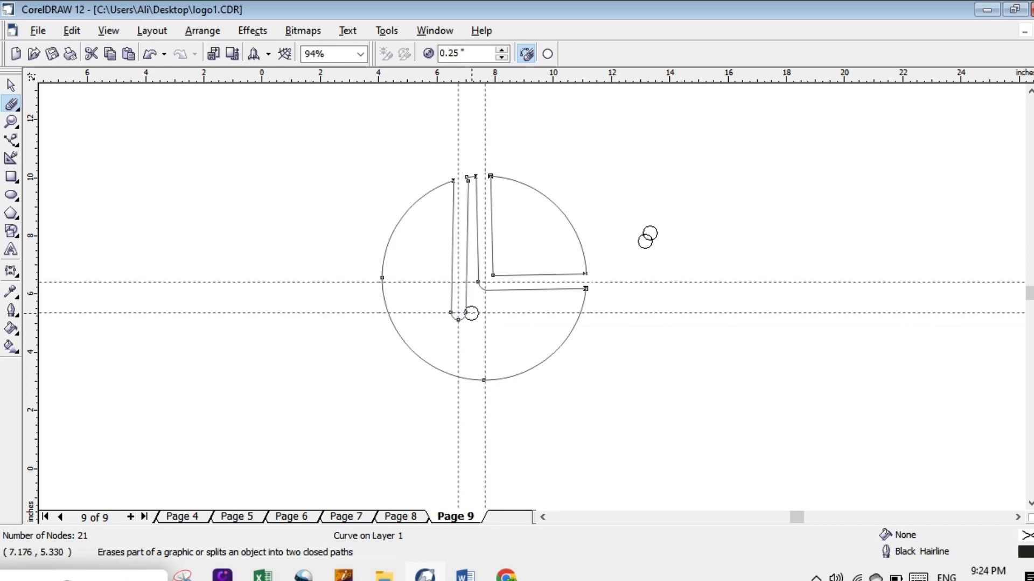
pyautogui.hotkey('ctrl', 'z')
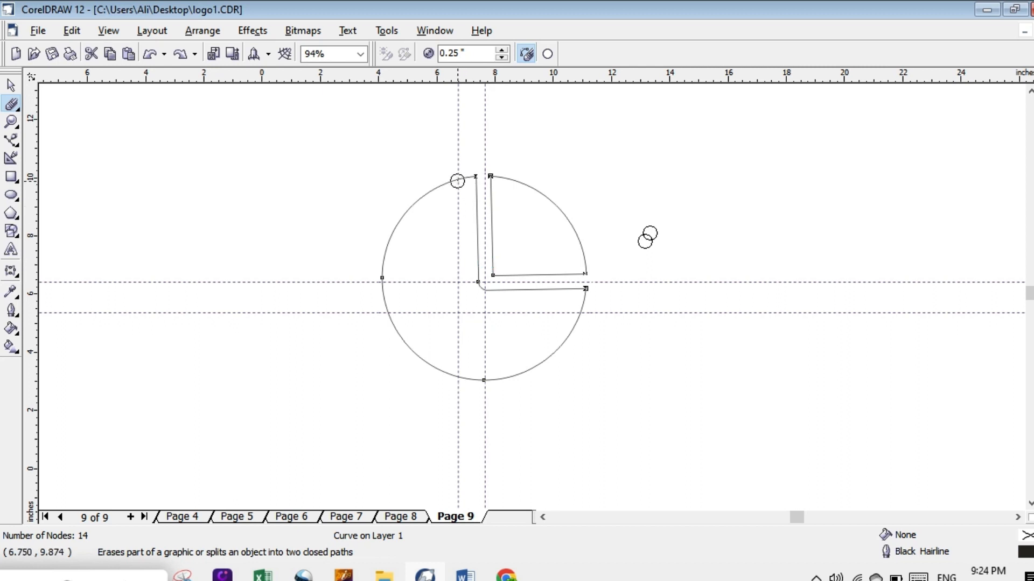
# Erase a straight vertical slot again along the left vertical guideline from the circle's upper edge to just above the lower horizontal guideline
pyautogui.click(458, 180)
pyautogui.click(458, 309)
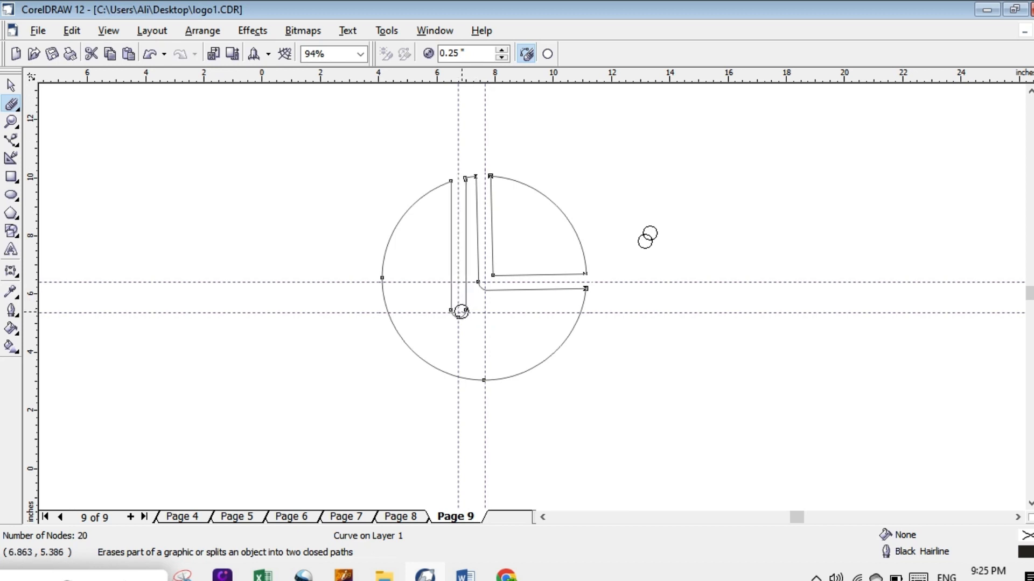
pyautogui.click(458, 312)
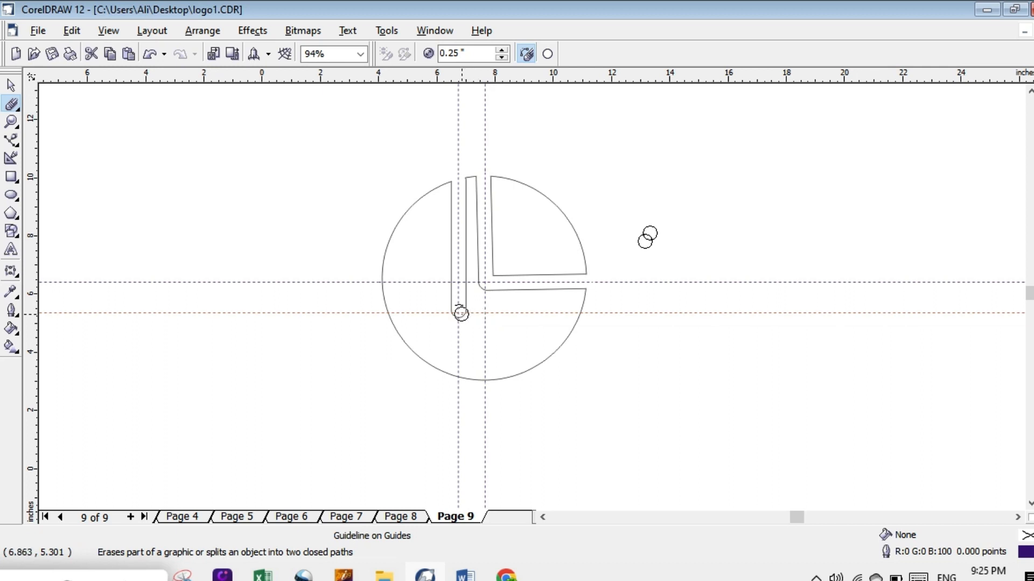
pyautogui.click(460, 311)
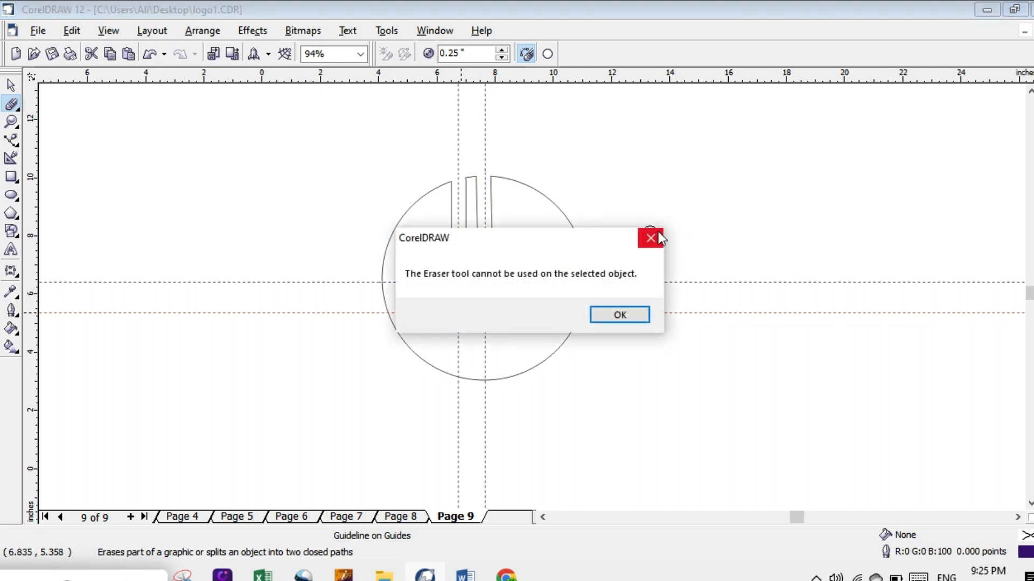
pyautogui.click(651, 238)
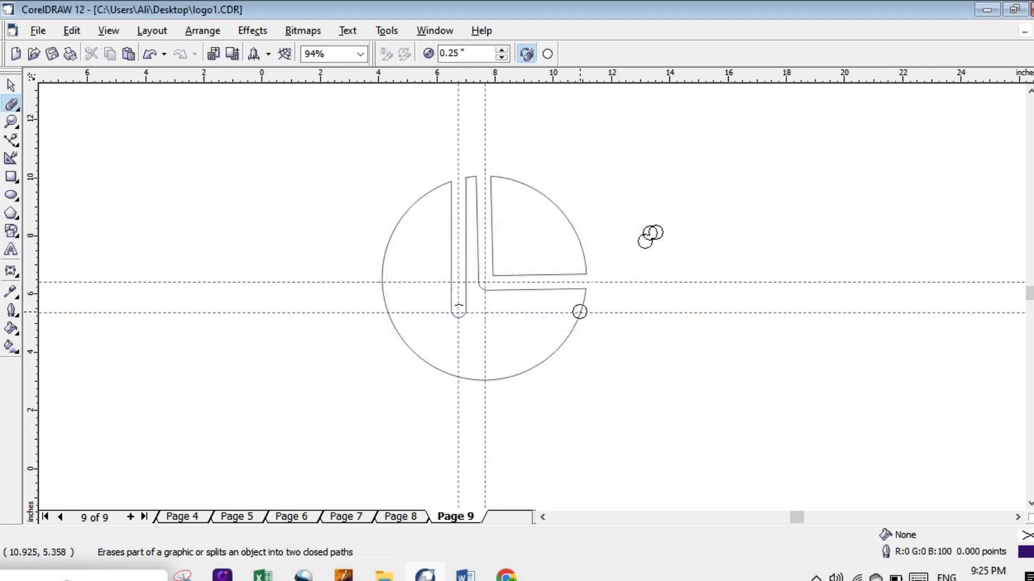
# Erase a straight slot along the lower horizontal guideline from the circle's right edge to the left vertical guideline
pyautogui.click(577, 306)
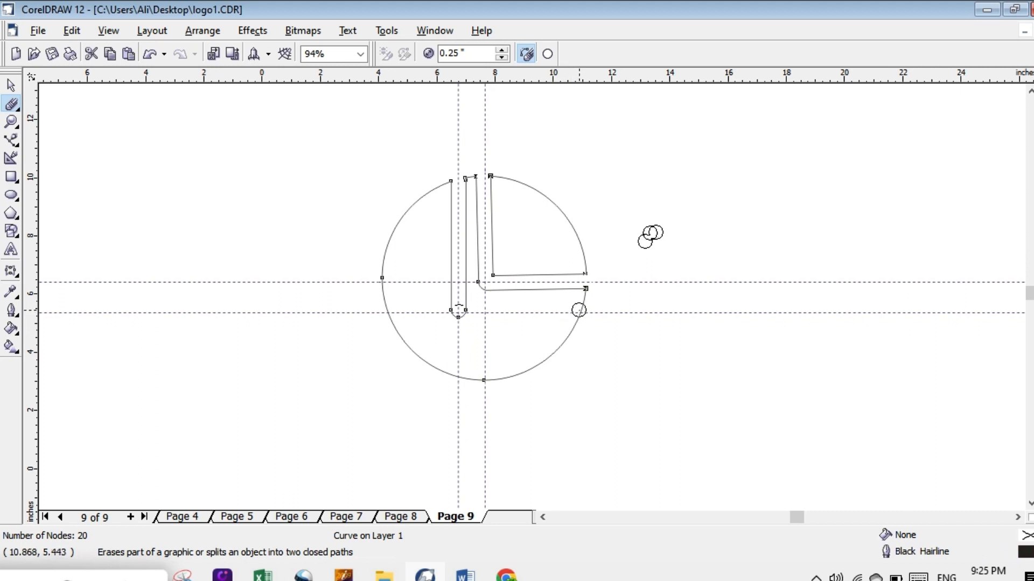
pyautogui.click(579, 311)
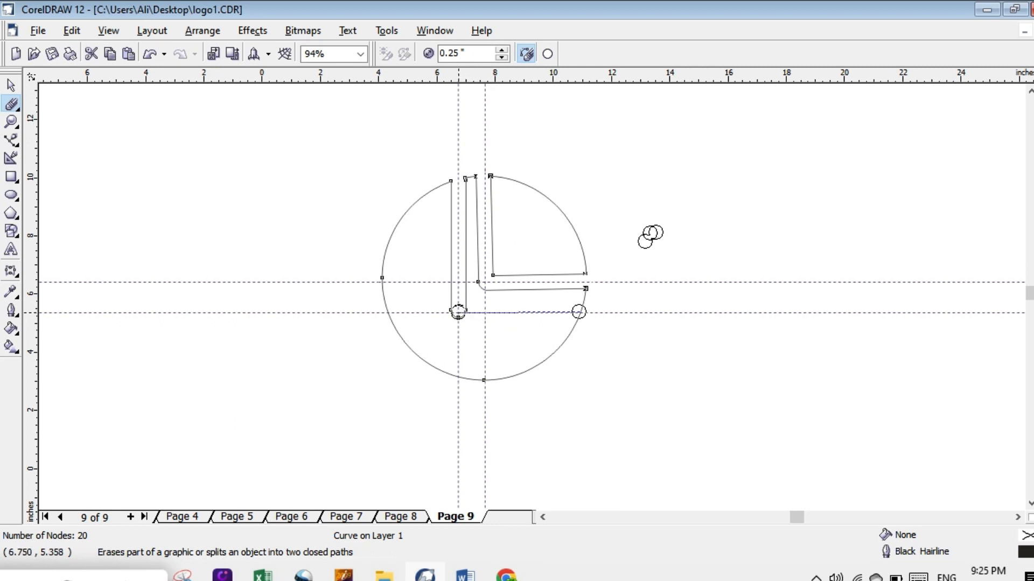
pyautogui.click(458, 312)
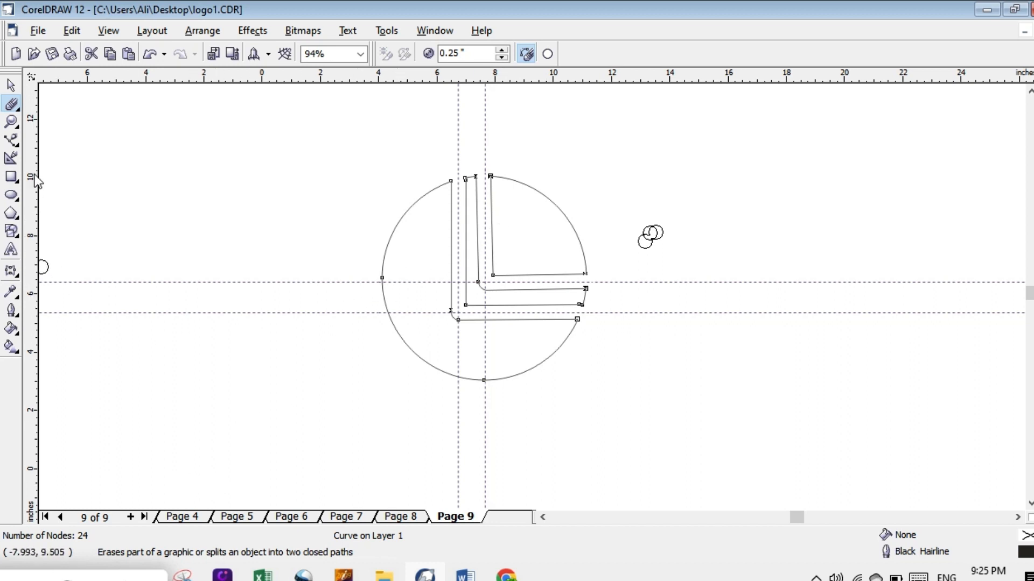
# Undo all the erased slots back to the plain, uncut circle
pyautogui.click(10, 85)
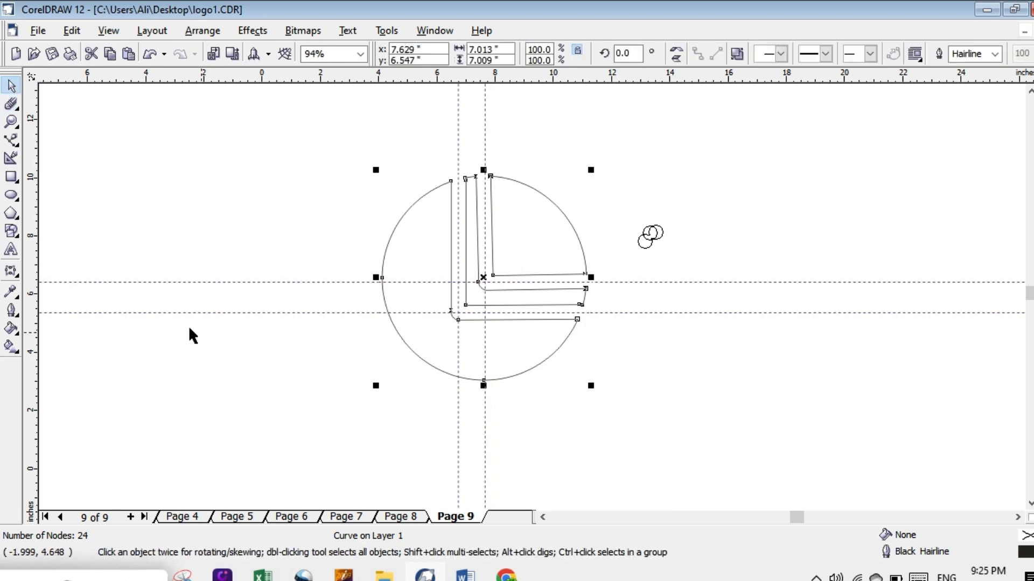
pyautogui.click(41, 580)
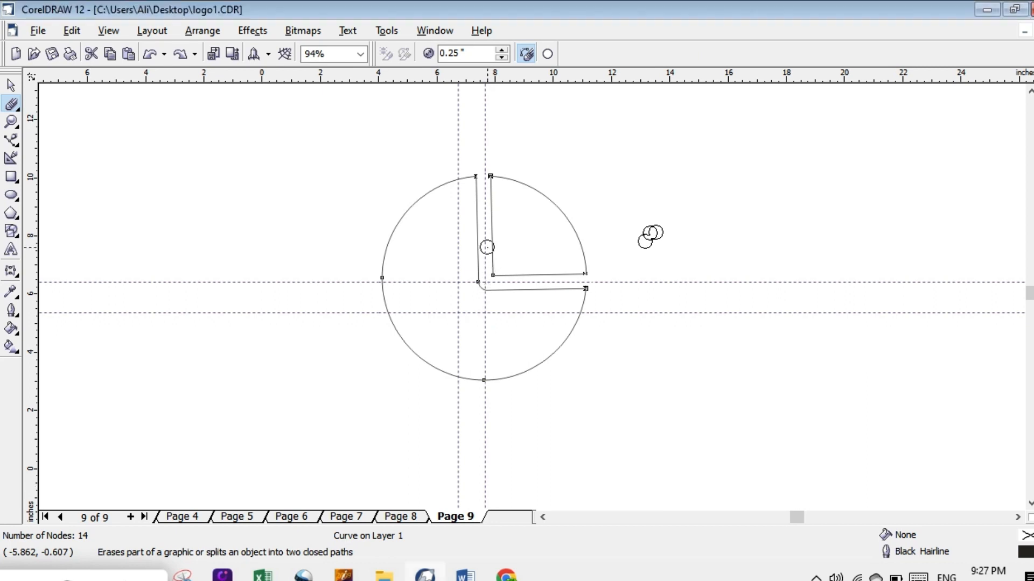
pyautogui.hotkey('ctrl', 'z')
pyautogui.hotkey('ctrl', 'z')
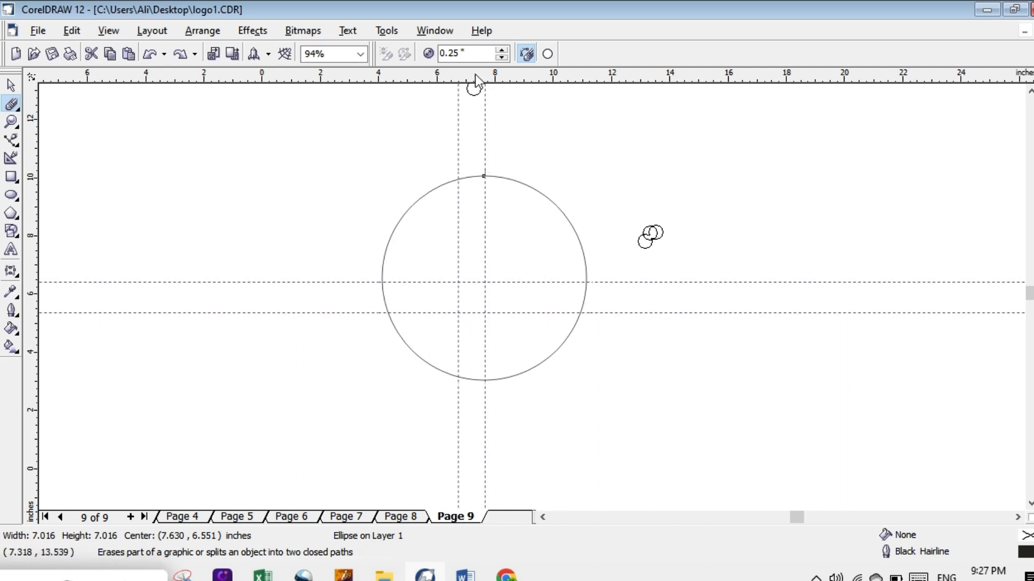
# Set the eraser thickness to 0.10 inch and erase an L-shaped slot along the central vertical and upper horizontal guidelines, meeting where they cross
pyautogui.click(462, 53)
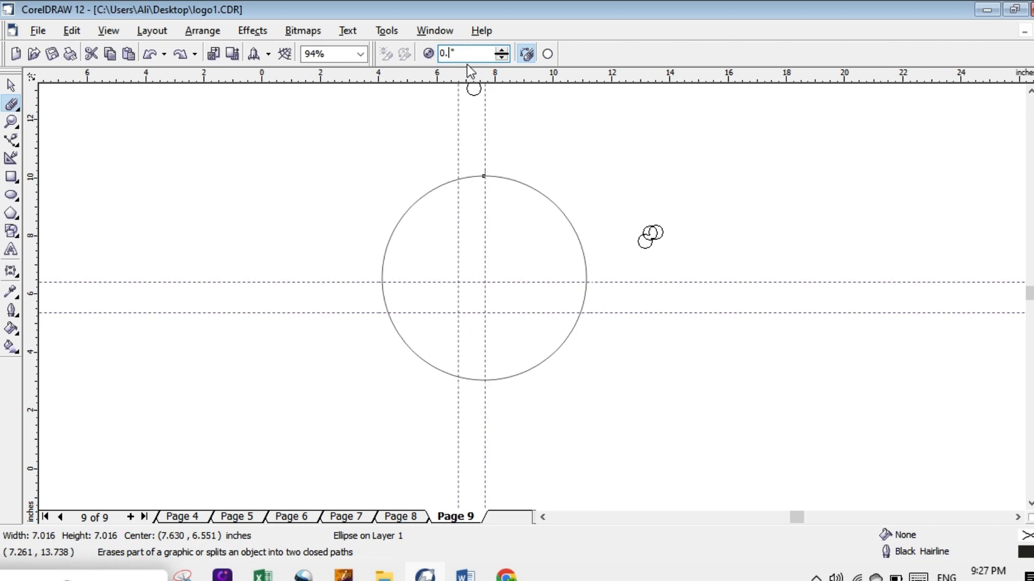
pyautogui.write('10')
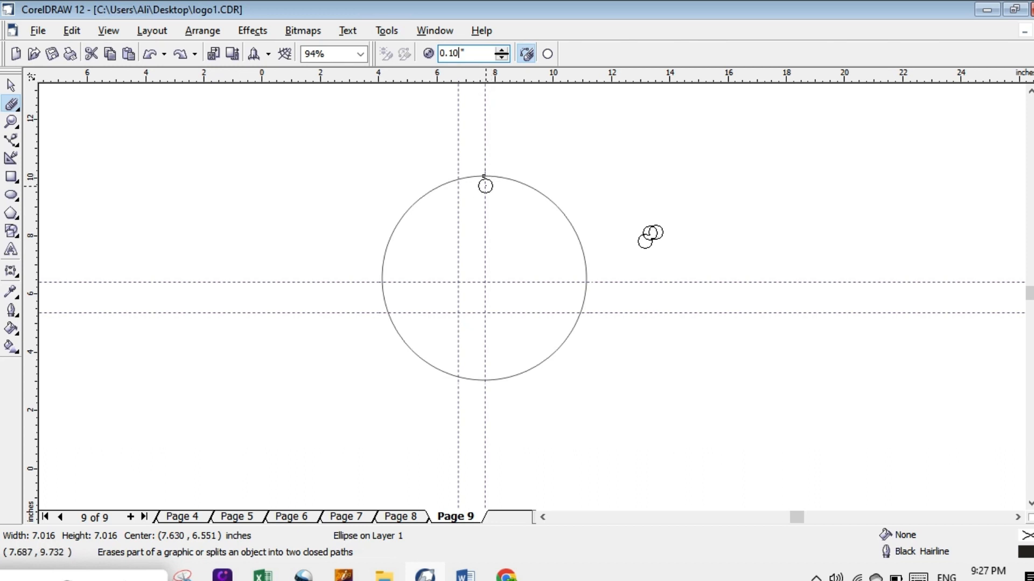
pyautogui.press('Return')
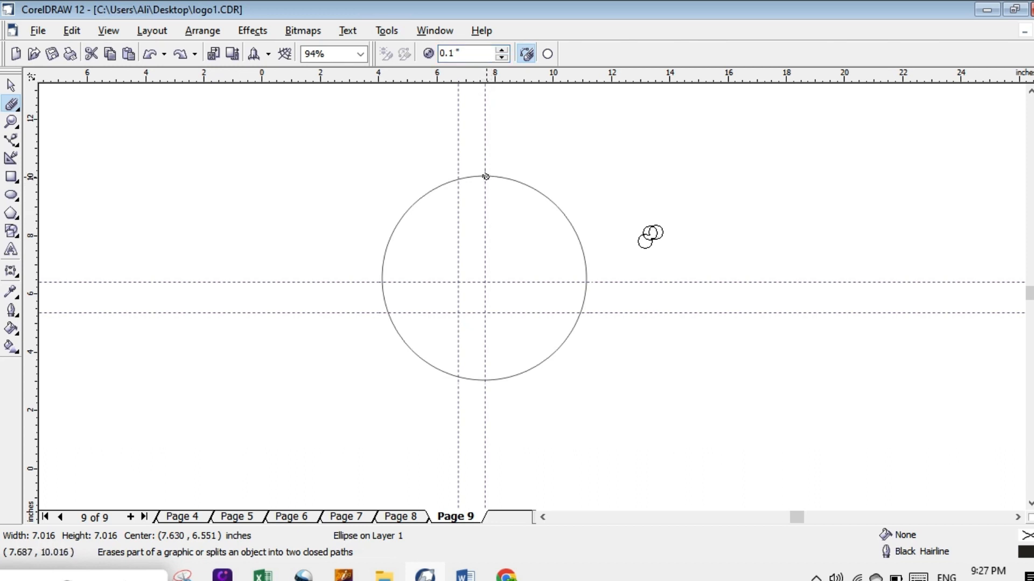
pyautogui.moveTo(485, 177); pyautogui.dragTo(484, 283)
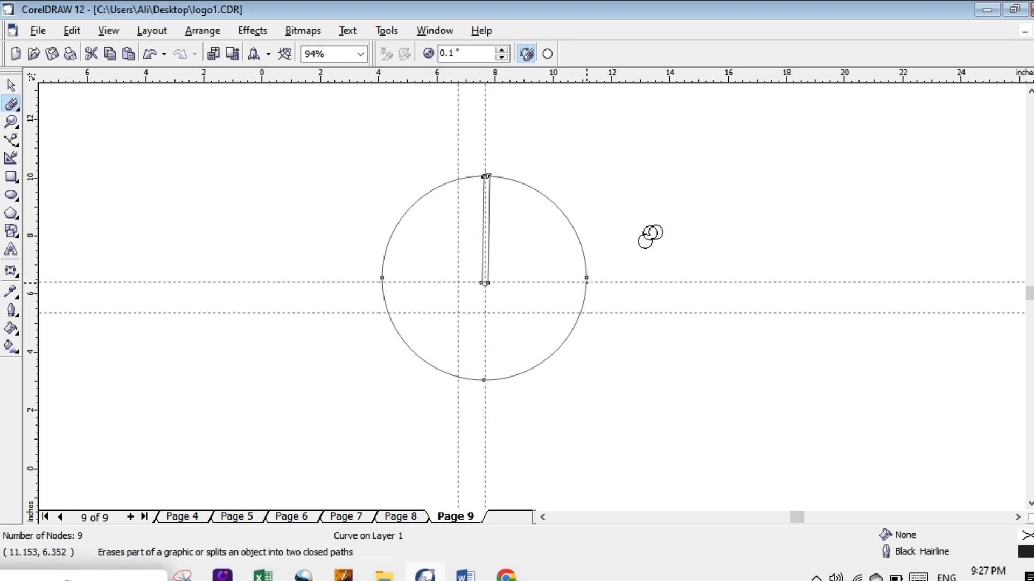
pyautogui.click(587, 283)
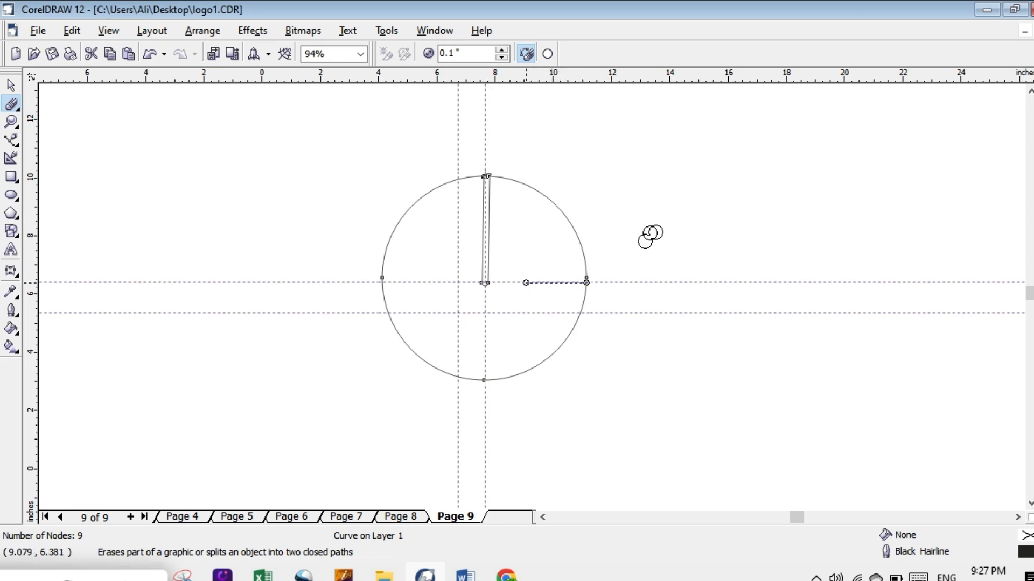
pyautogui.click(484, 283)
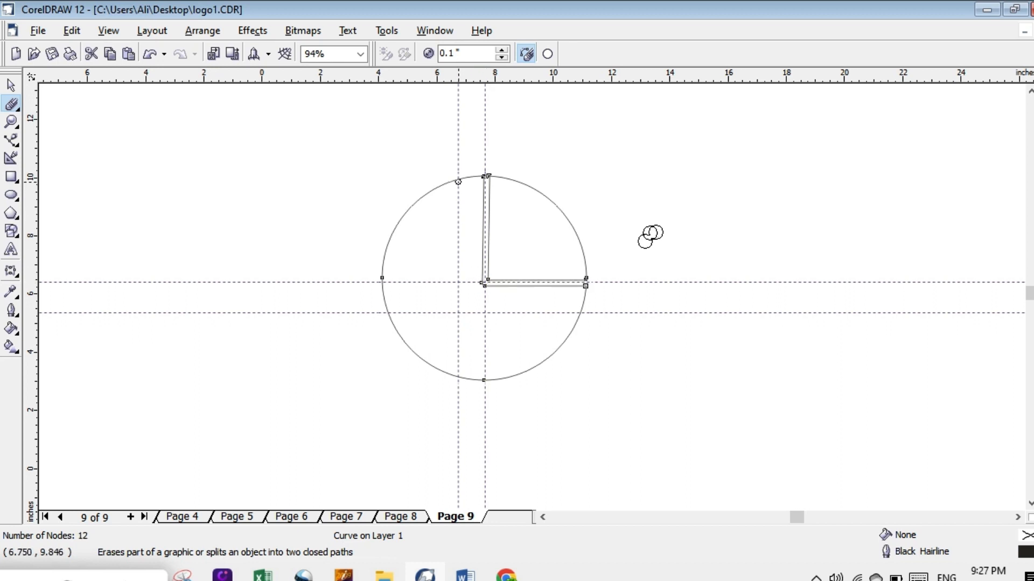
# Erase a second L-shaped slot along the left vertical and lower horizontal guidelines, from the circle's edge to where they cross
pyautogui.click(458, 180)
pyautogui.click(458, 312)
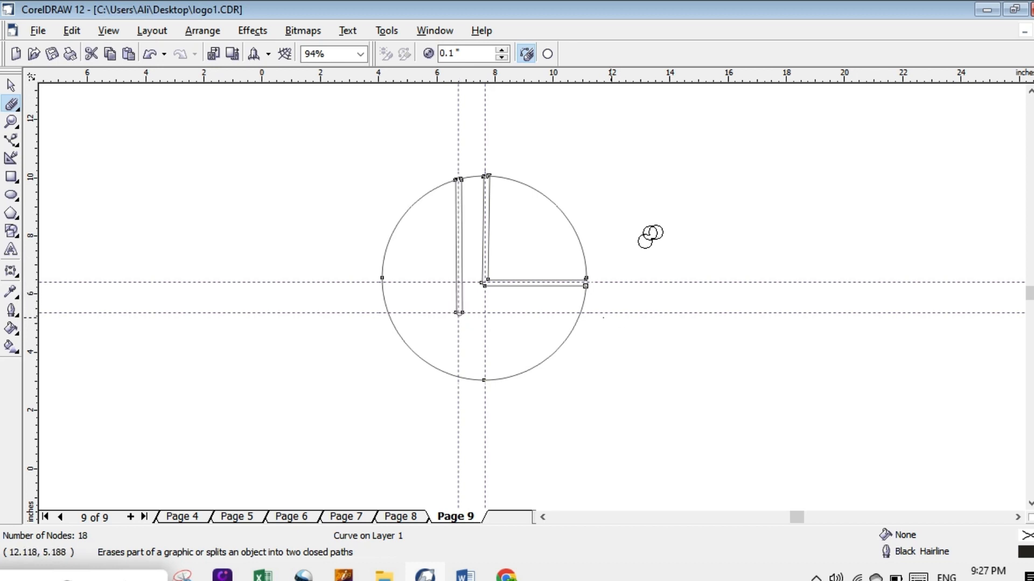
pyautogui.click(580, 312)
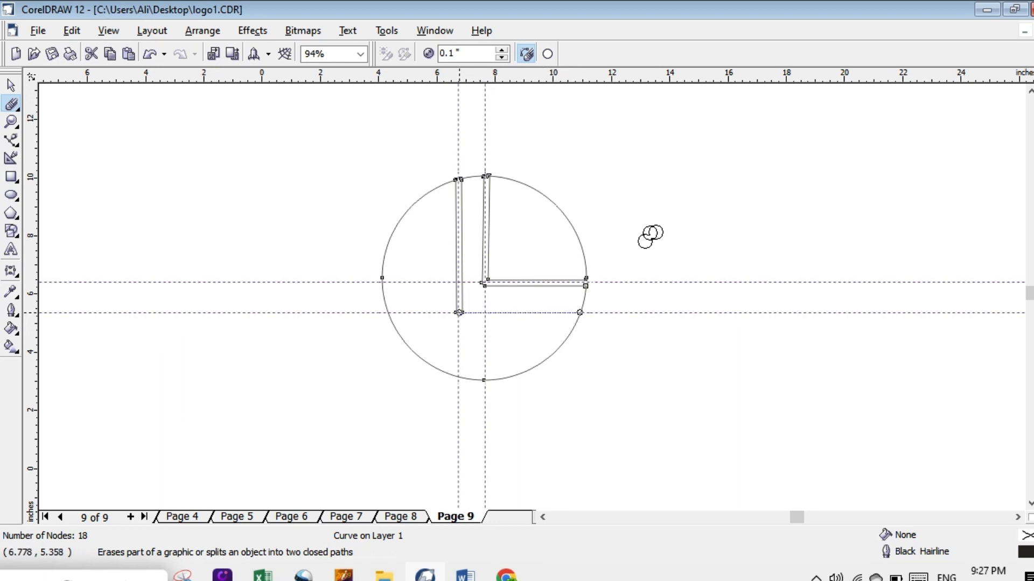
pyautogui.click(458, 312)
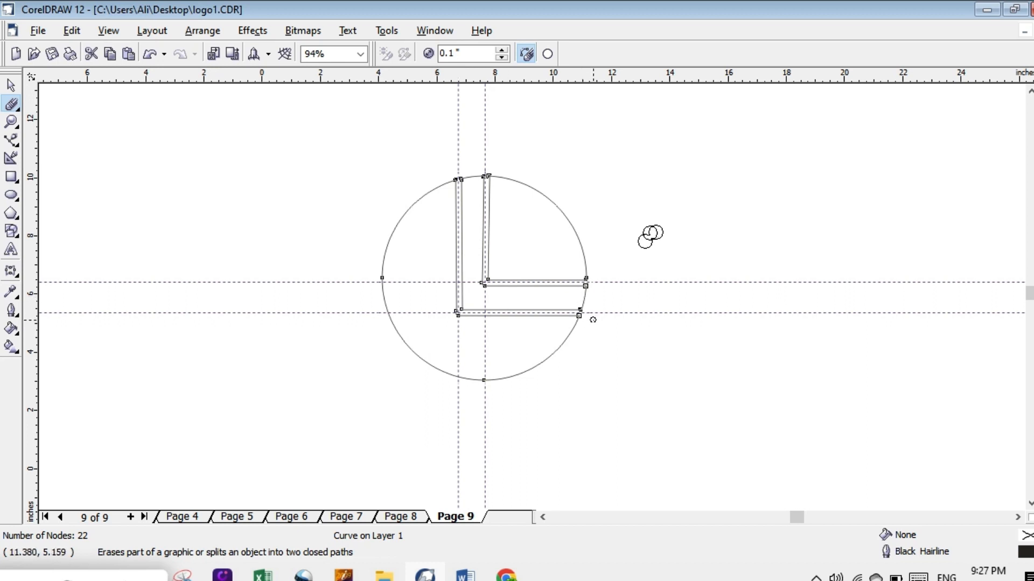
# Delete the vertical and horizontal guidelines crossing the circle
pyautogui.click(11, 85)
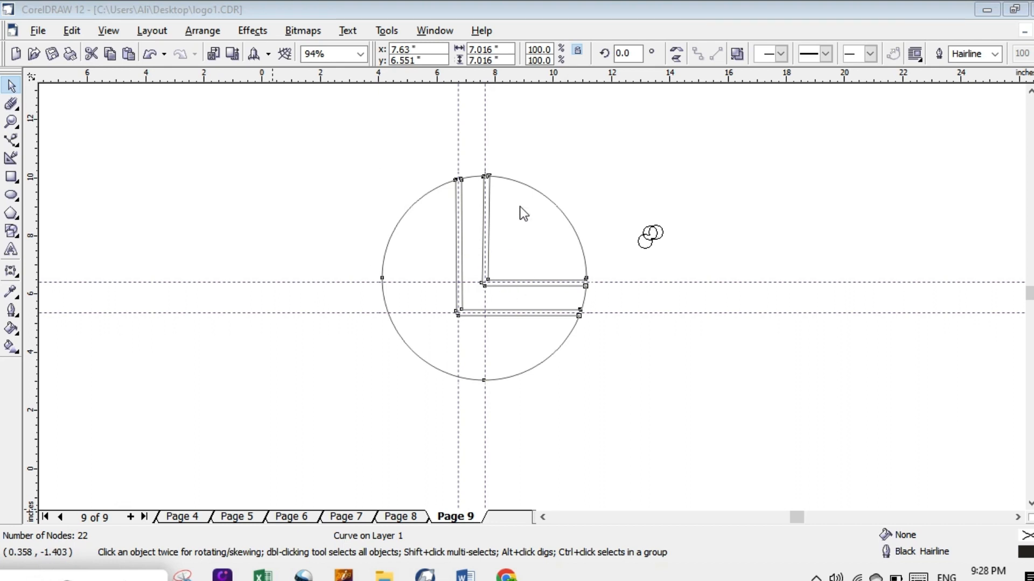
pyautogui.click(459, 149)
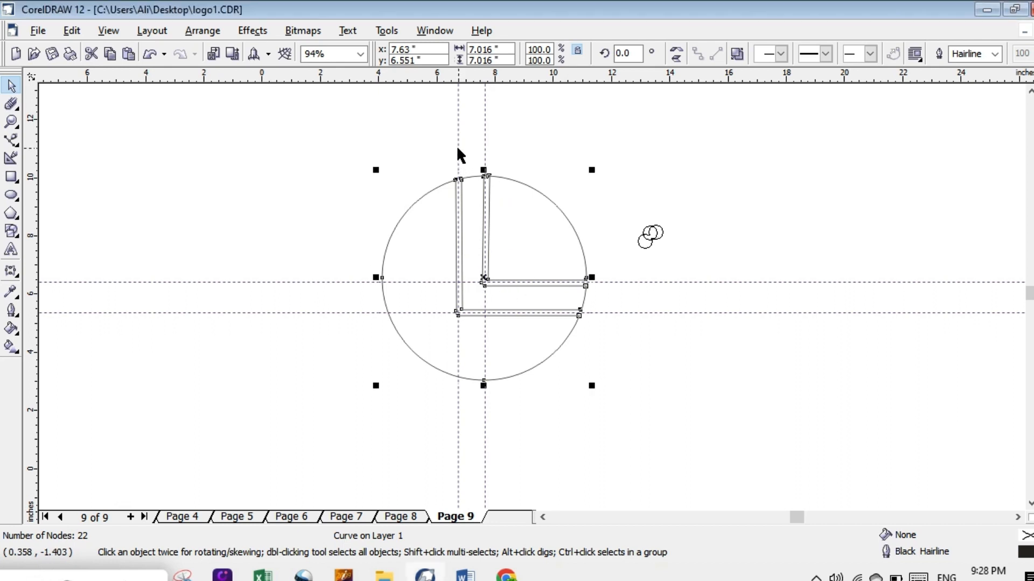
pyautogui.click(458, 141)
pyautogui.rightClick(458, 140)
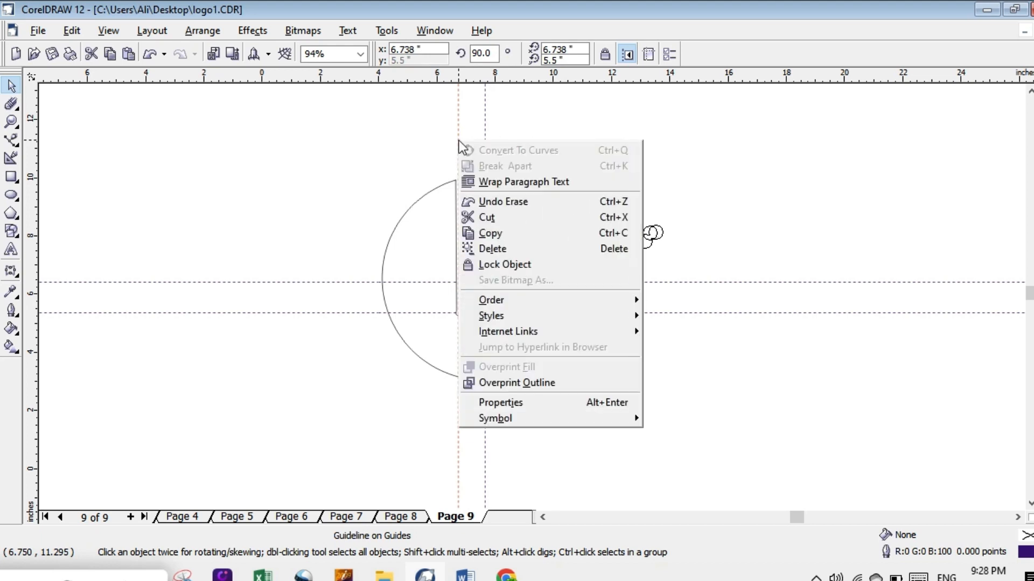
pyautogui.click(509, 250)
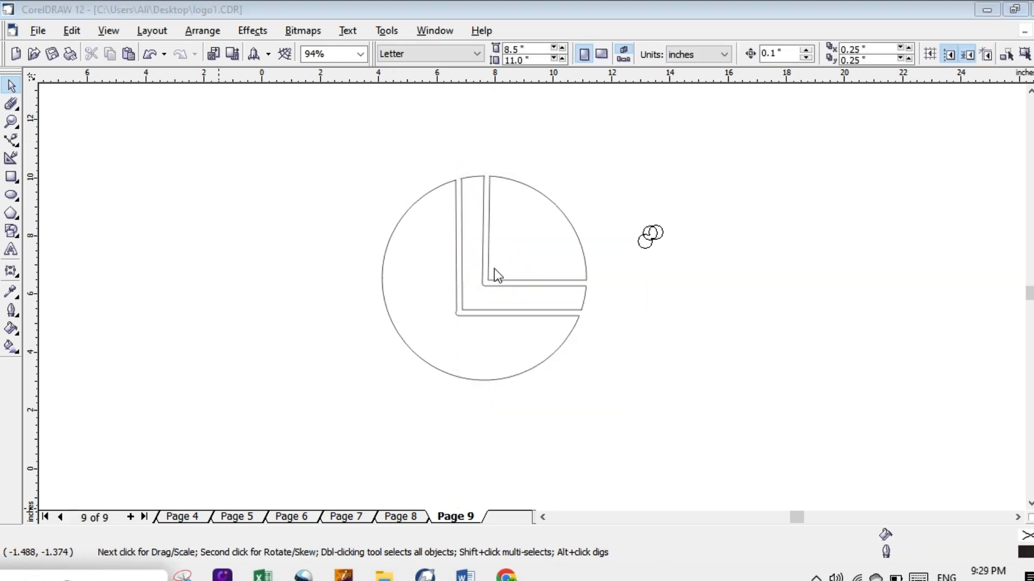
# Erase a straight diagonal slot from the inner corner of the upper-right quarter through both L corners to the circle's lower-left edge
pyautogui.click(12, 104)
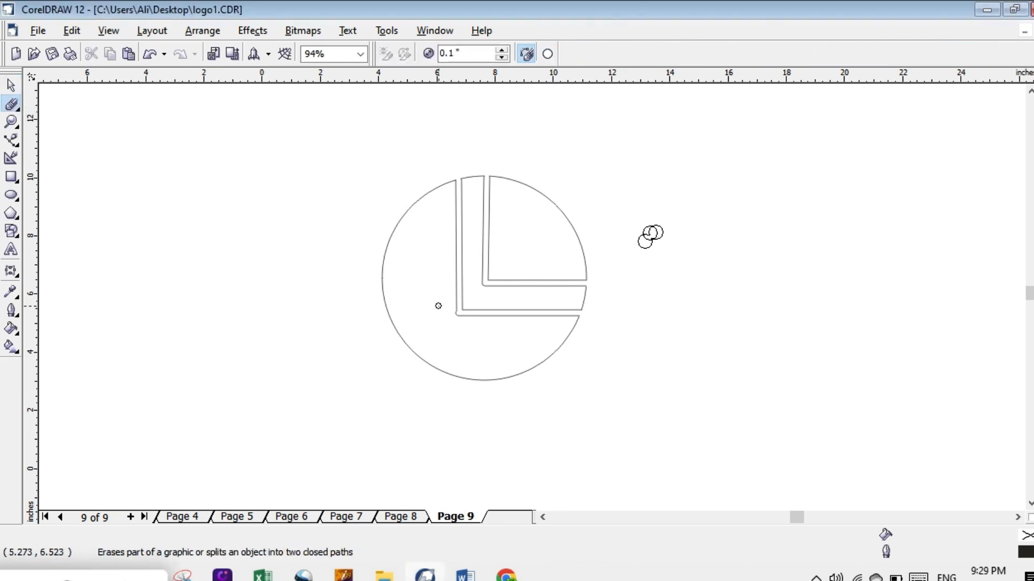
pyautogui.click(490, 278)
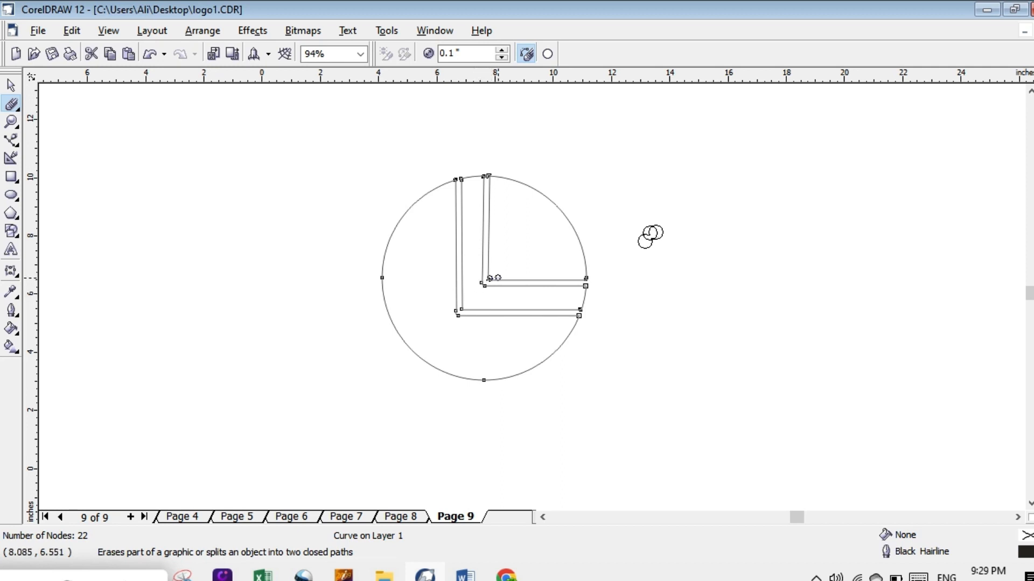
pyautogui.click(483, 283)
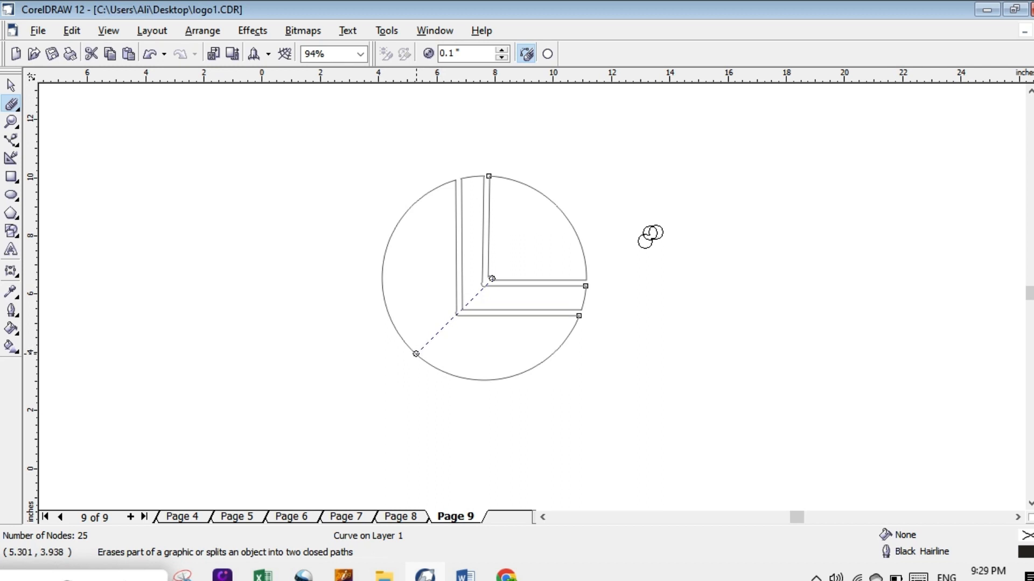
pyautogui.click(415, 354)
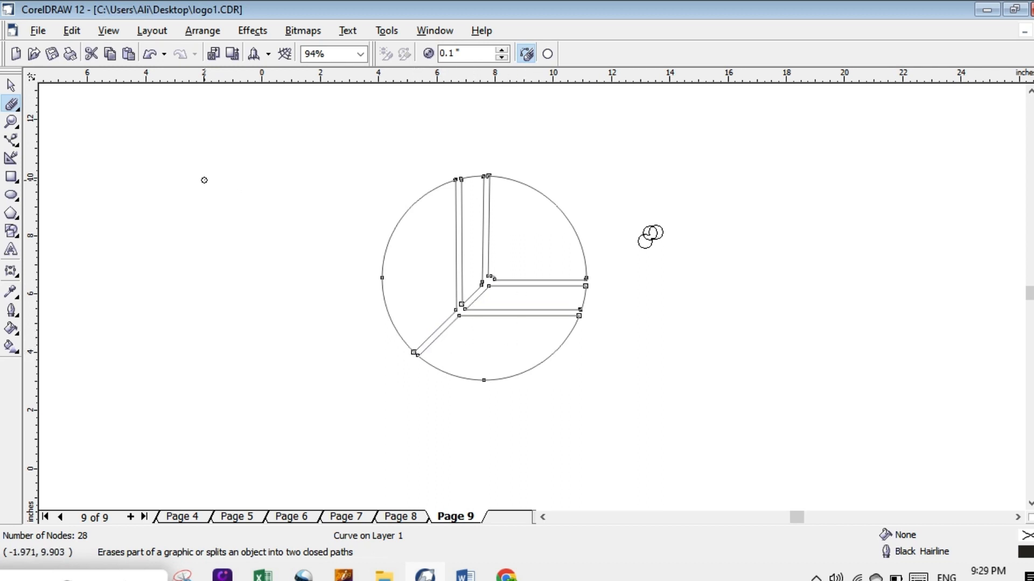
# Break the slotted circle's curve apart into separate pieces and deselect them
pyautogui.click(11, 85)
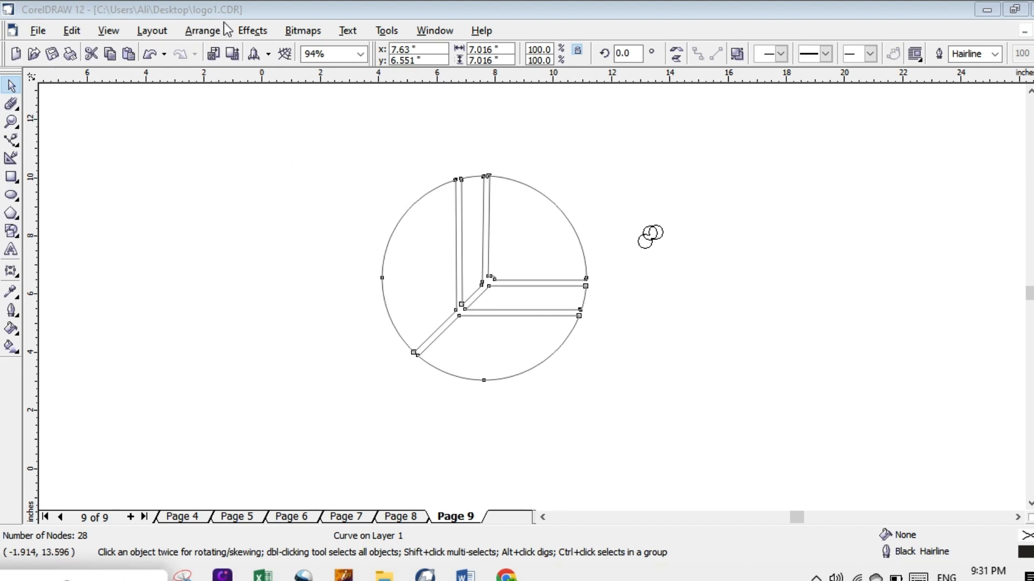
pyautogui.click(204, 31)
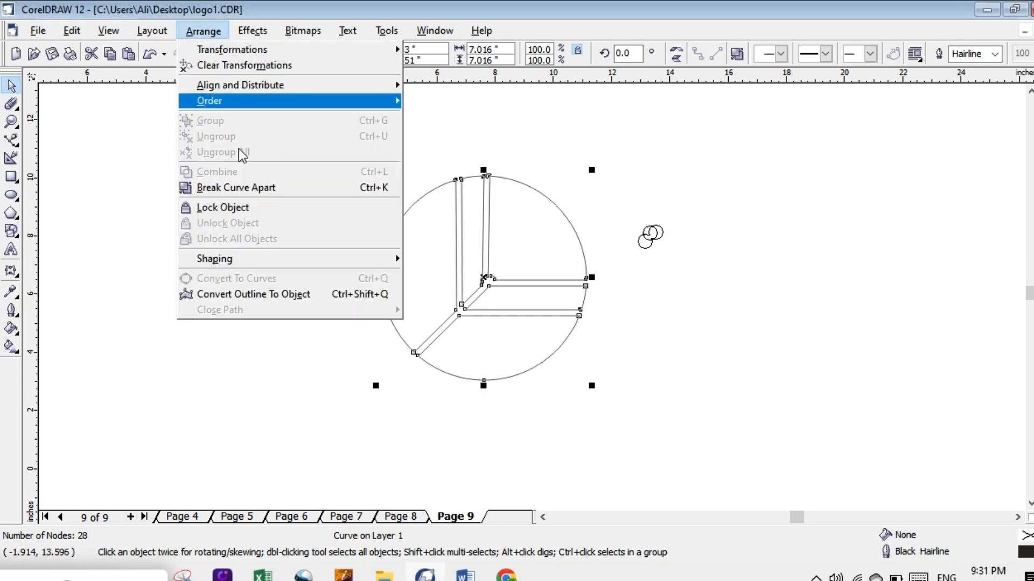
pyautogui.click(266, 188)
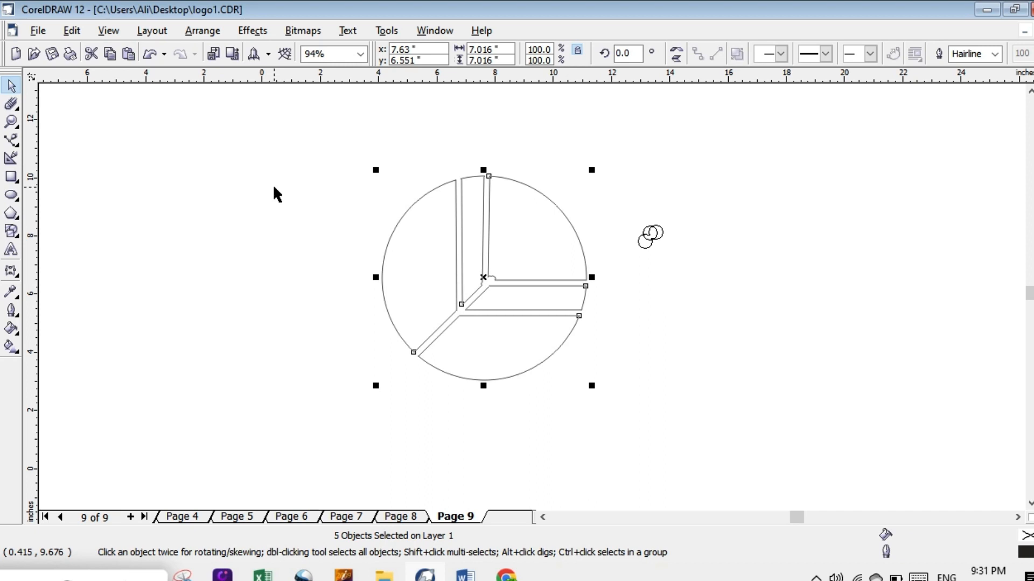
pyautogui.click(736, 223)
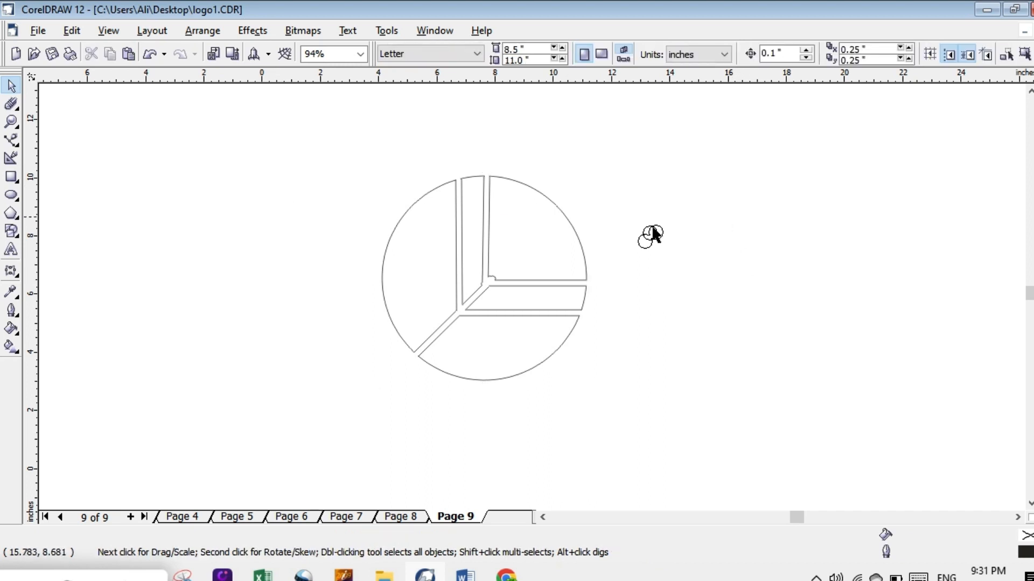
# Move the upper-right quarter piece out of the circle and delete it
pyautogui.click(536, 190)
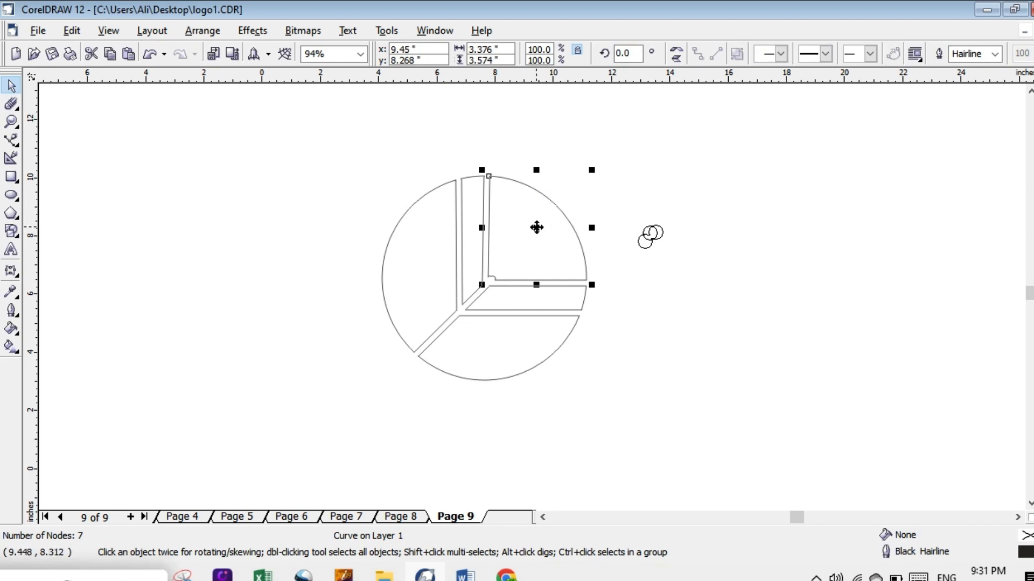
pyautogui.moveTo(537, 231); pyautogui.dragTo(747, 203)
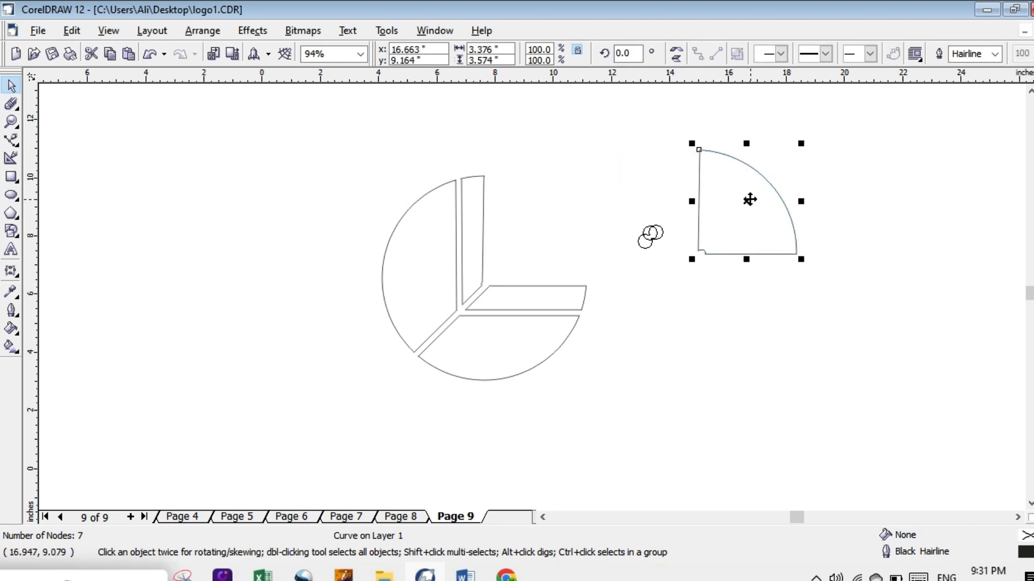
pyautogui.rightClick(747, 203)
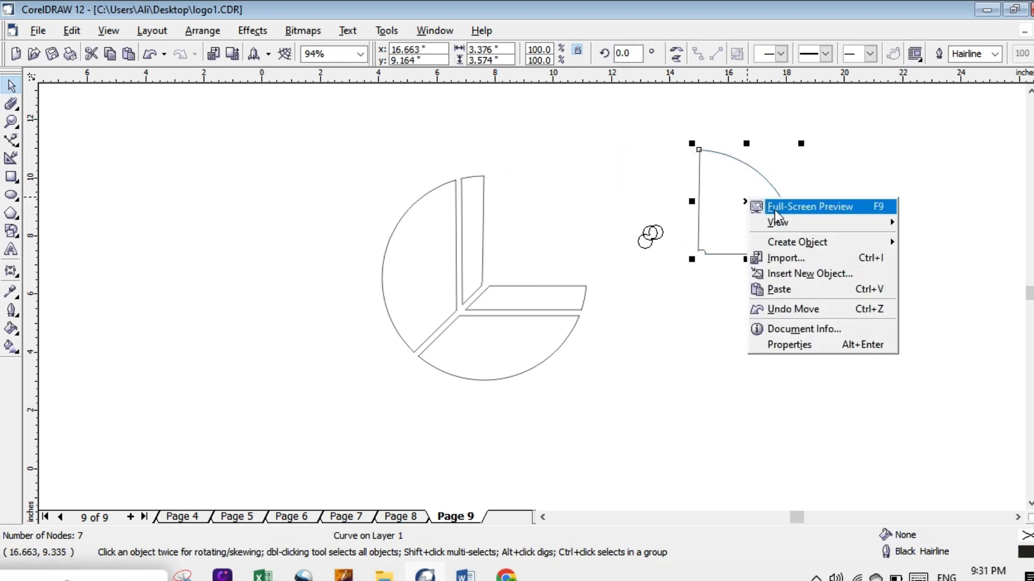
pyautogui.click(730, 171)
pyautogui.click(726, 155)
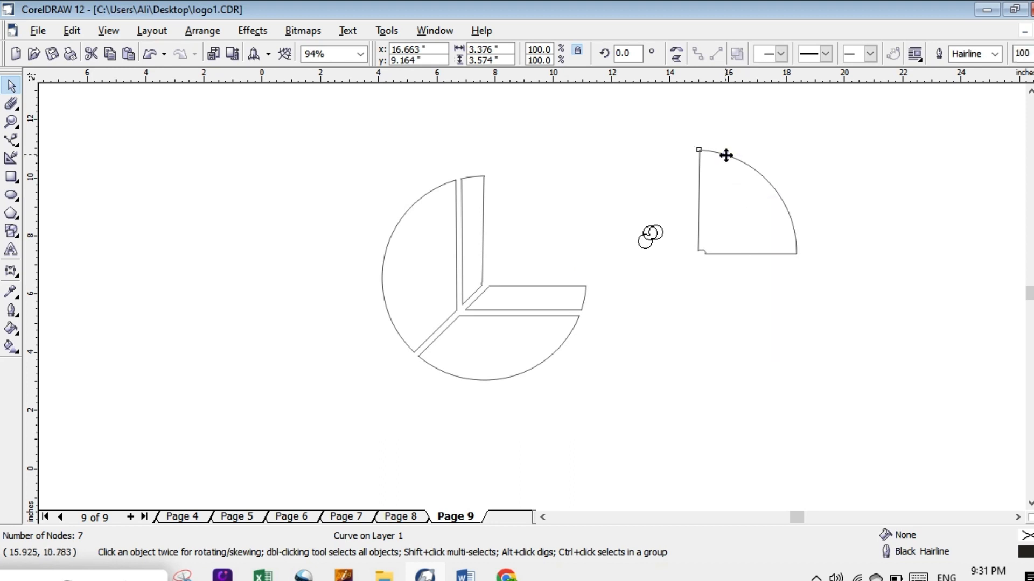
pyautogui.rightClick(725, 156)
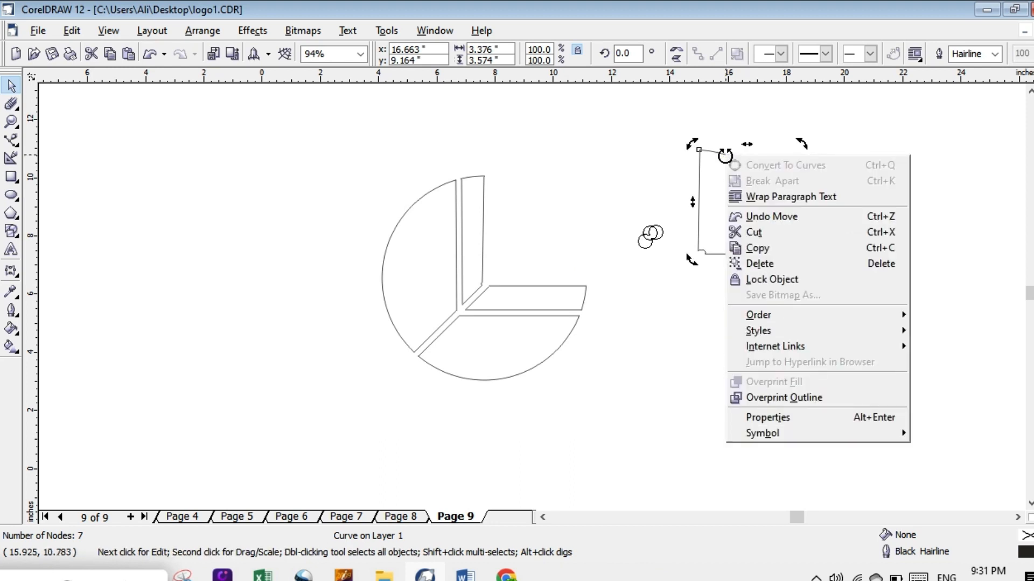
pyautogui.click(762, 265)
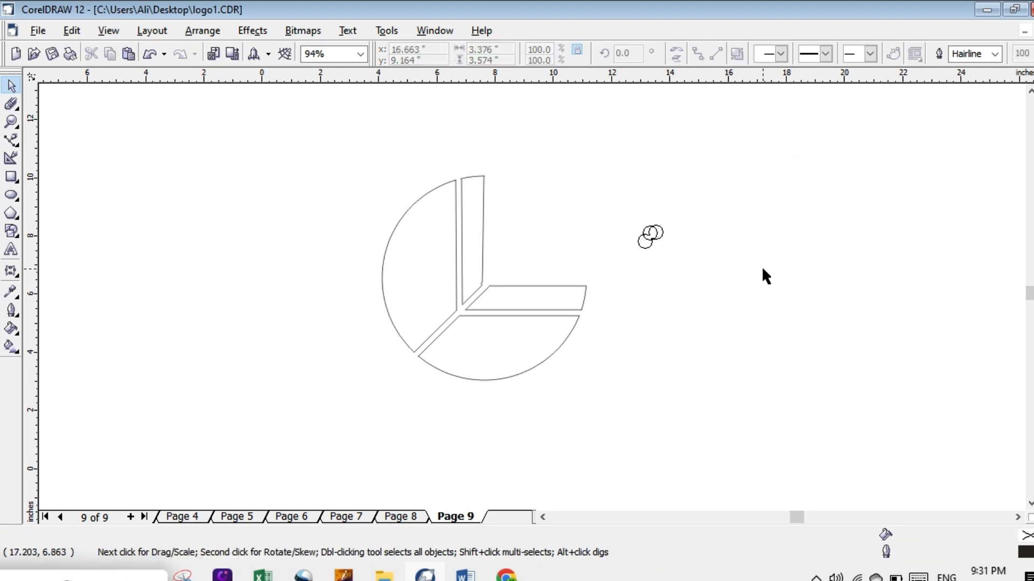
pyautogui.rightClick(651, 229)
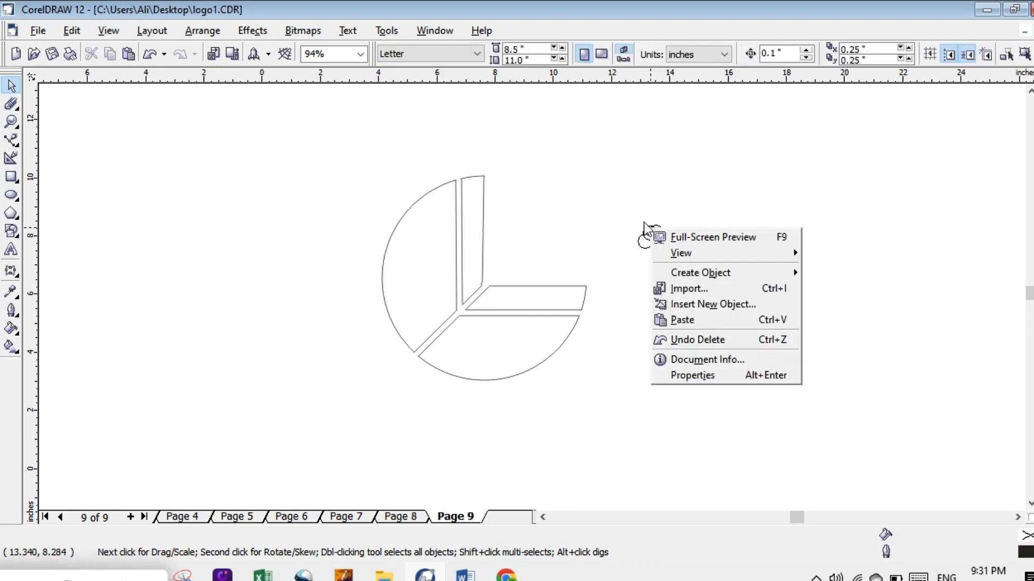
pyautogui.click(648, 231)
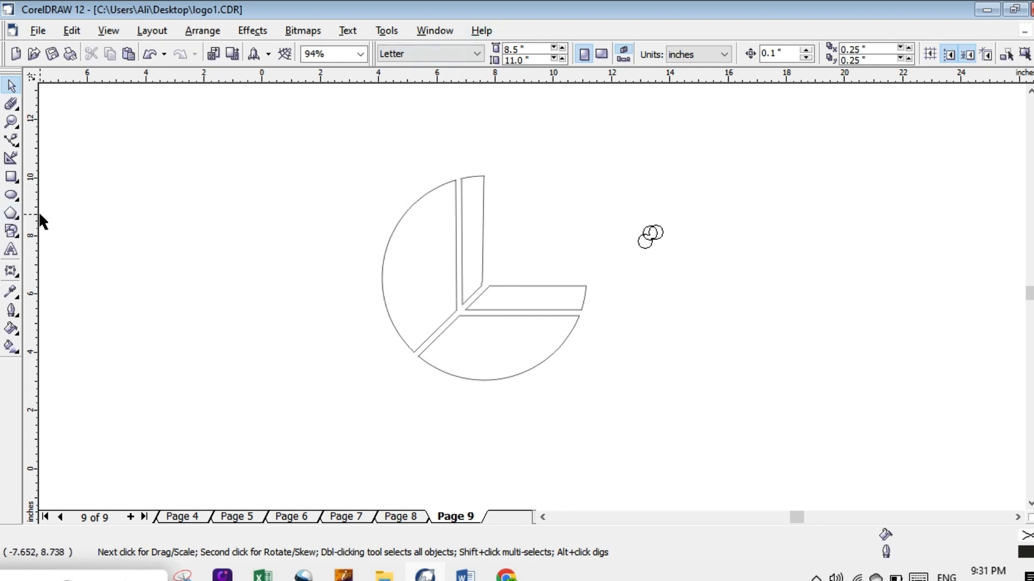
# Frame the empty quarter with vertical guidelines at about 7.77 and 11.11 inches and horizontal guidelines at about 6.58 and 10.16 inches
pyautogui.moveTo(43, 213); pyautogui.dragTo(487, 269)
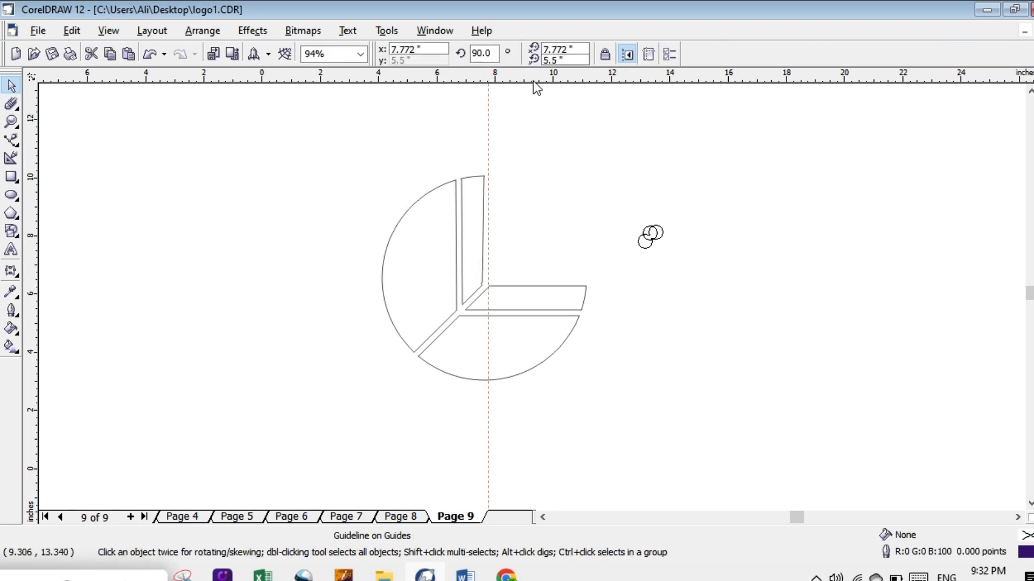
pyautogui.moveTo(531, 82); pyautogui.dragTo(534, 278)
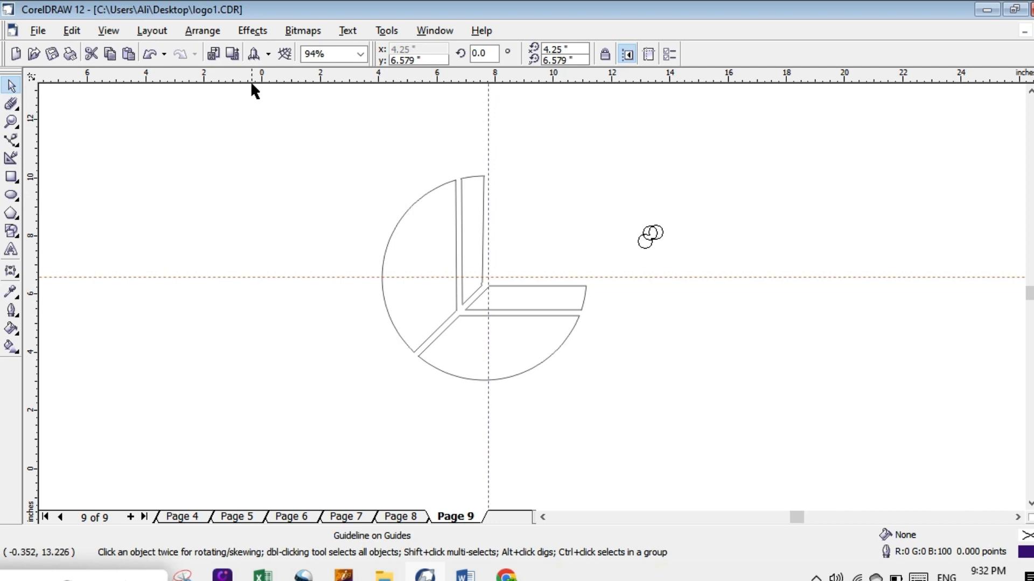
pyautogui.moveTo(254, 82); pyautogui.dragTo(263, 172)
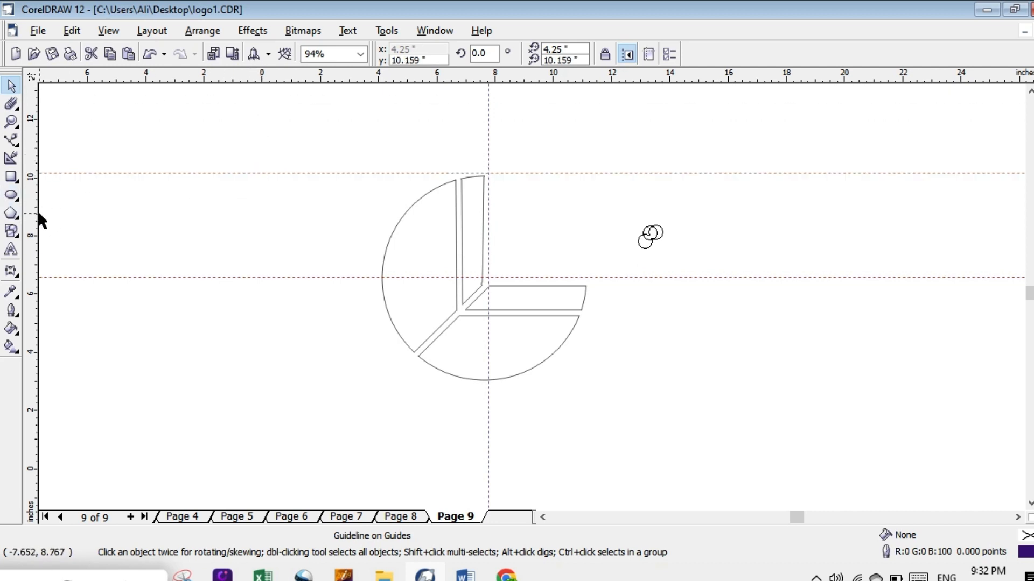
pyautogui.moveTo(38, 208); pyautogui.dragTo(467, 259)
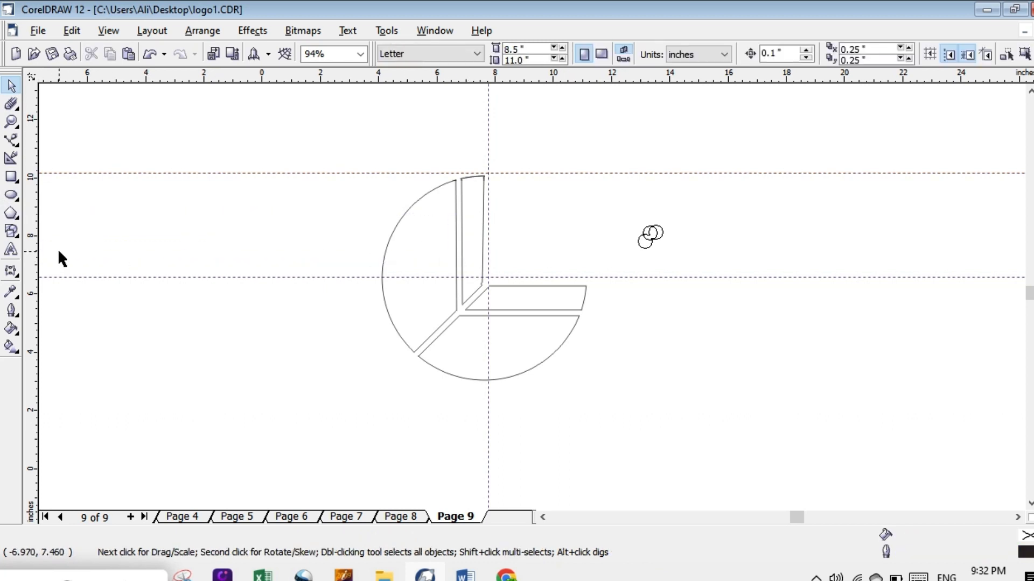
pyautogui.moveTo(37, 216); pyautogui.dragTo(366, 246)
pyautogui.moveTo(34, 226); pyautogui.dragTo(585, 291)
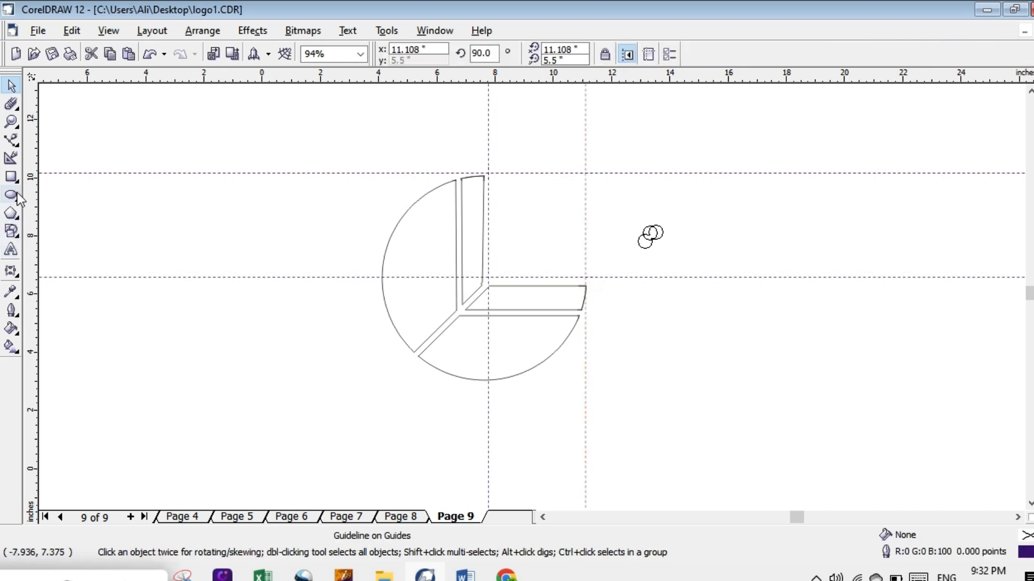
# Draw a narrow upright rectangle about 0.43 by 3.38 inches inside the guideline frame, starting at its upper-left corner
pyautogui.click(11, 177)
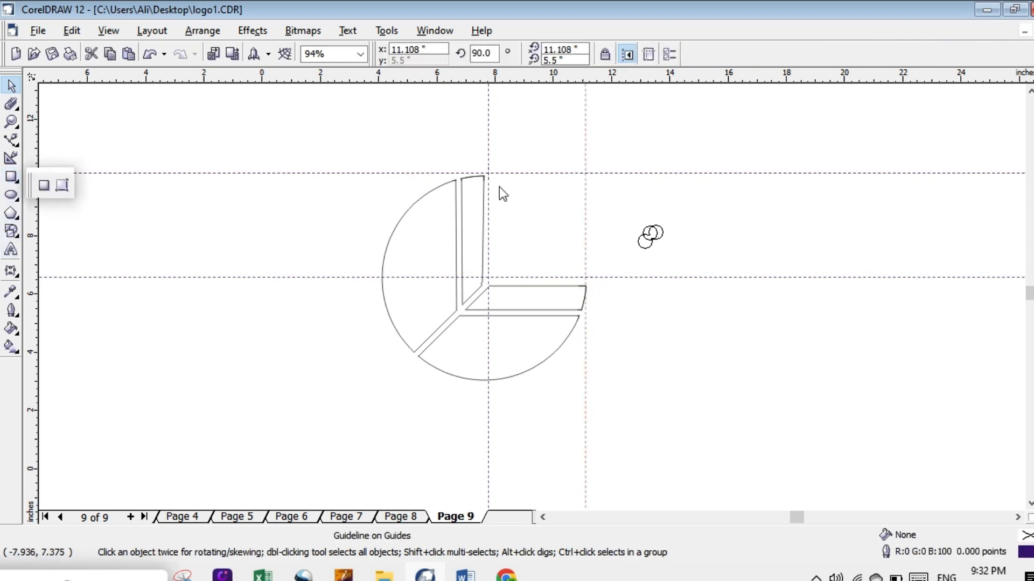
pyautogui.click(44, 185)
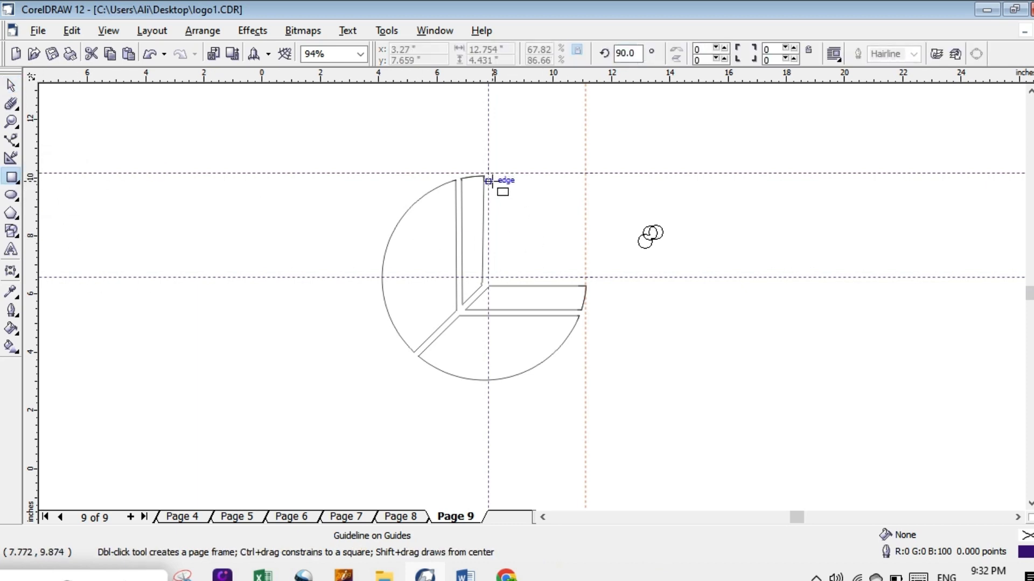
pyautogui.moveTo(488, 173); pyautogui.dragTo(499, 272)
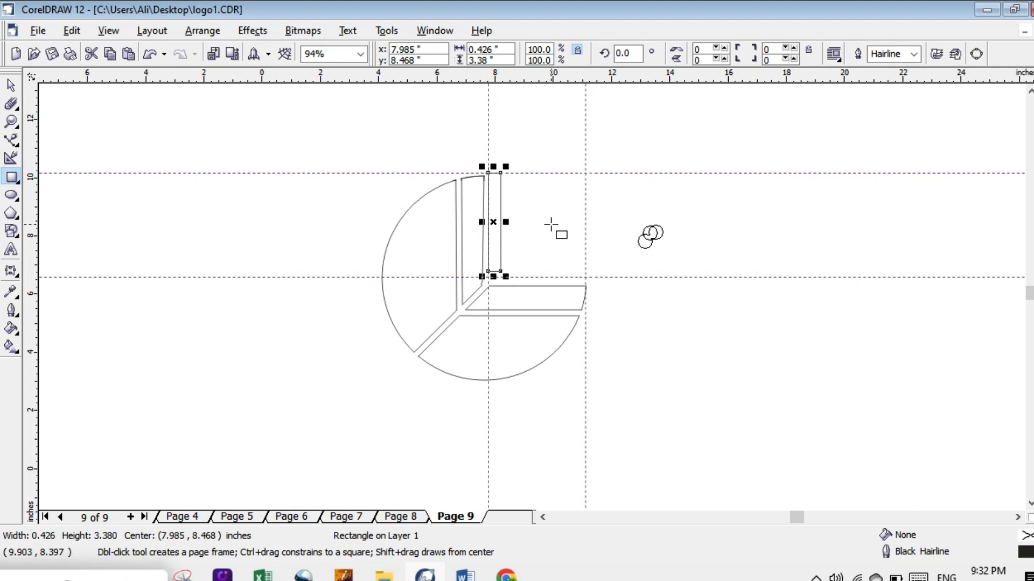
# Duplicate the narrow rectangle and place the copy level with it, just inside the right vertical guideline
pyautogui.hotkey('ctrl', 'd')
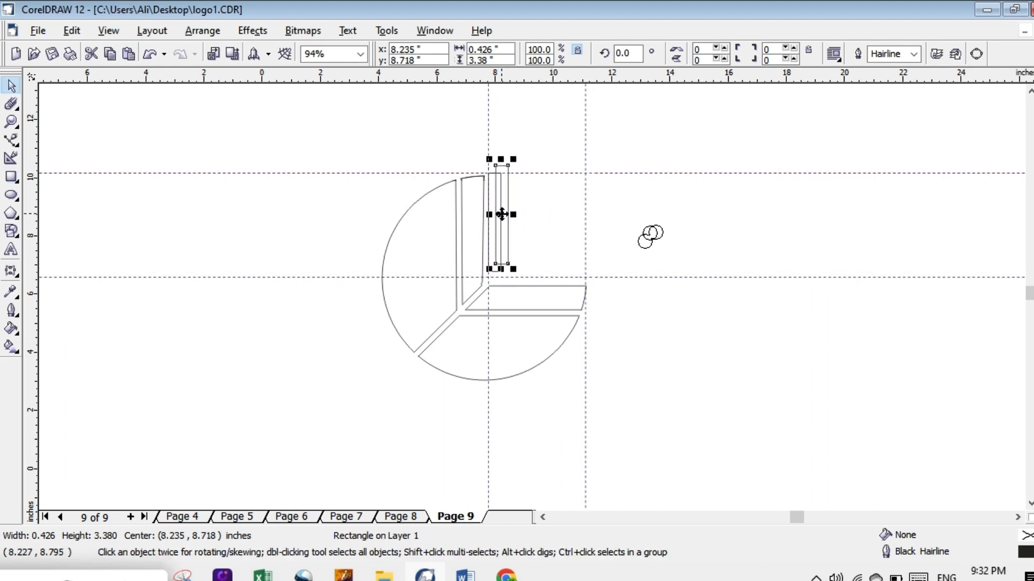
pyautogui.moveTo(501, 215); pyautogui.dragTo(575, 223)
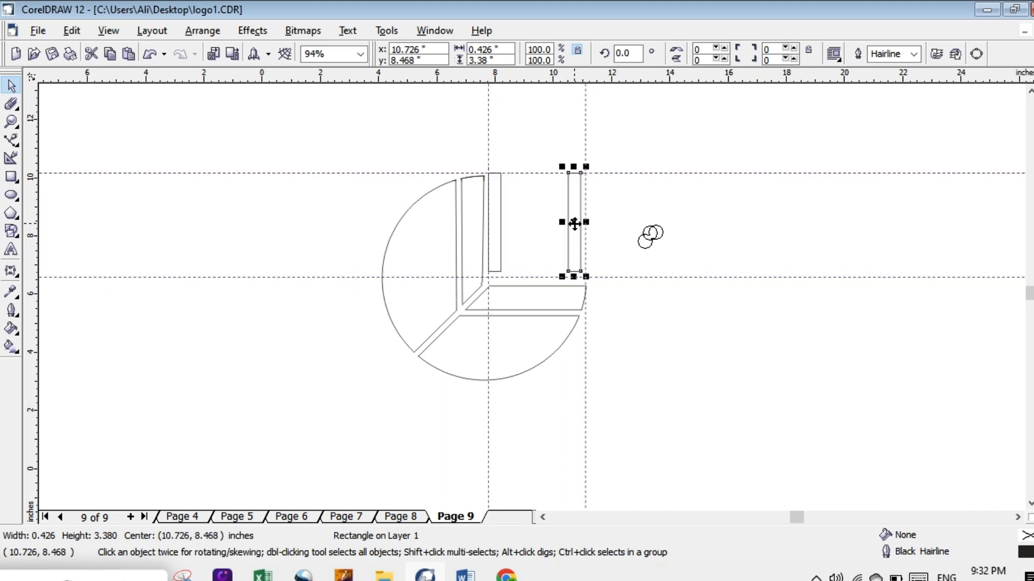
pyautogui.click(551, 231)
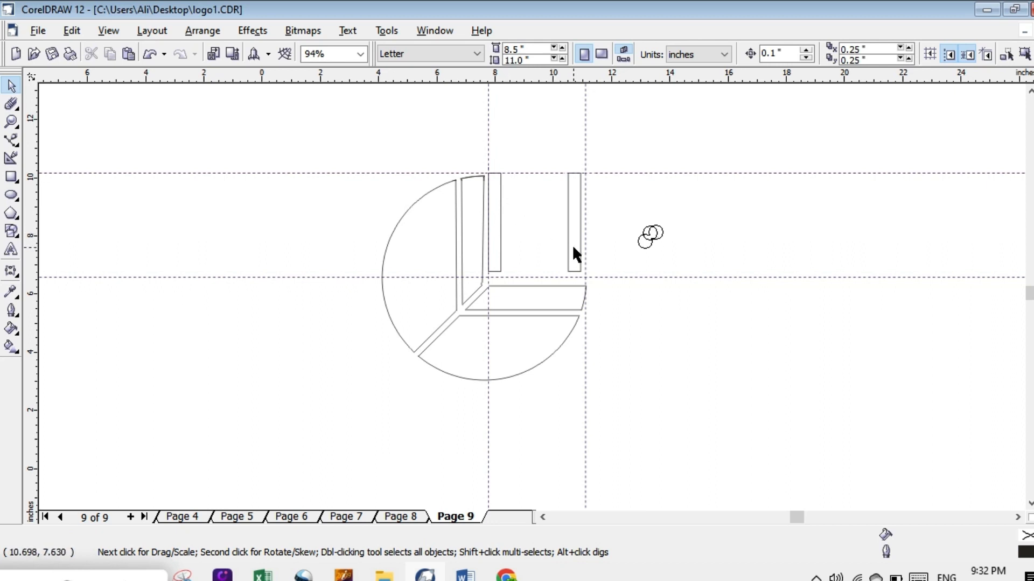
# Stretch both narrow rectangles down to the lower horizontal guideline, making each about 3.58 inches high
pyautogui.click(574, 270)
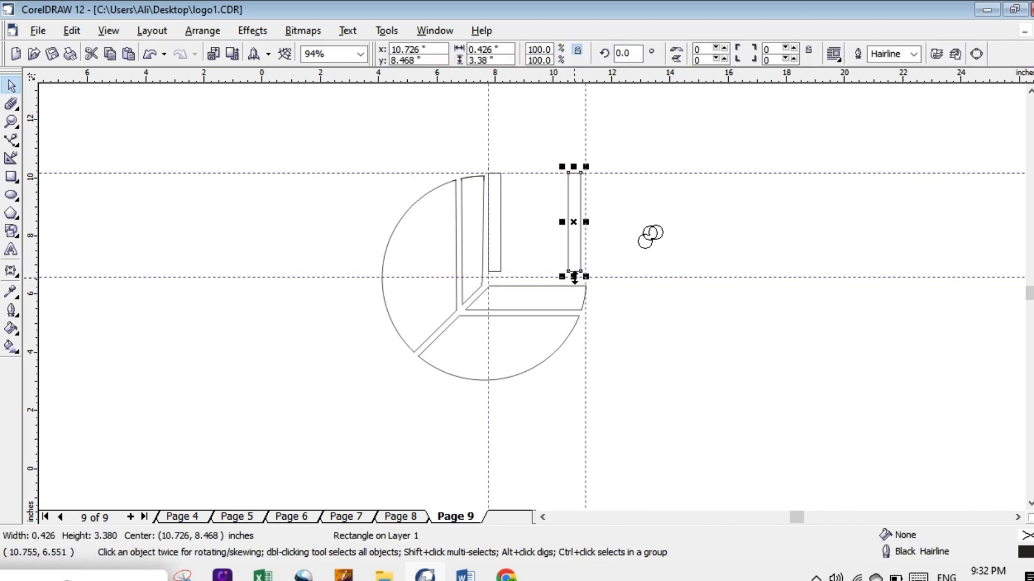
pyautogui.moveTo(574, 276); pyautogui.dragTo(574, 284)
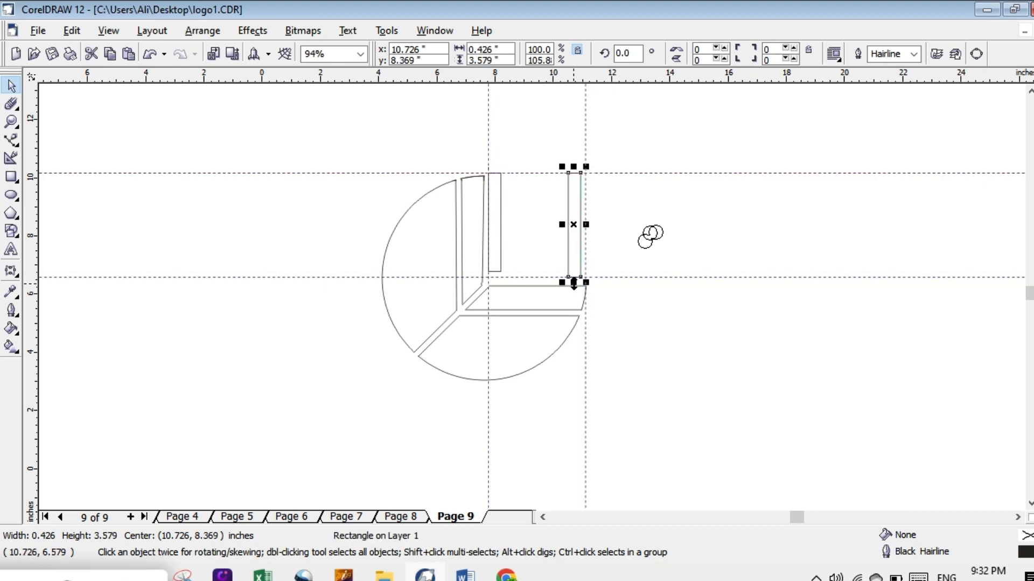
pyautogui.click(503, 263)
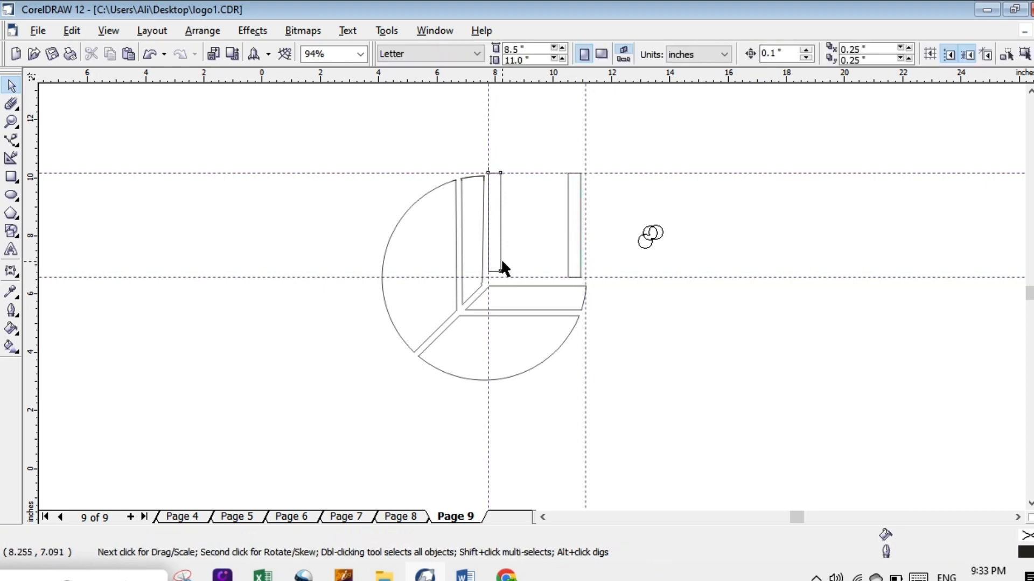
pyautogui.click(501, 259)
pyautogui.moveTo(494, 277); pyautogui.dragTo(495, 283)
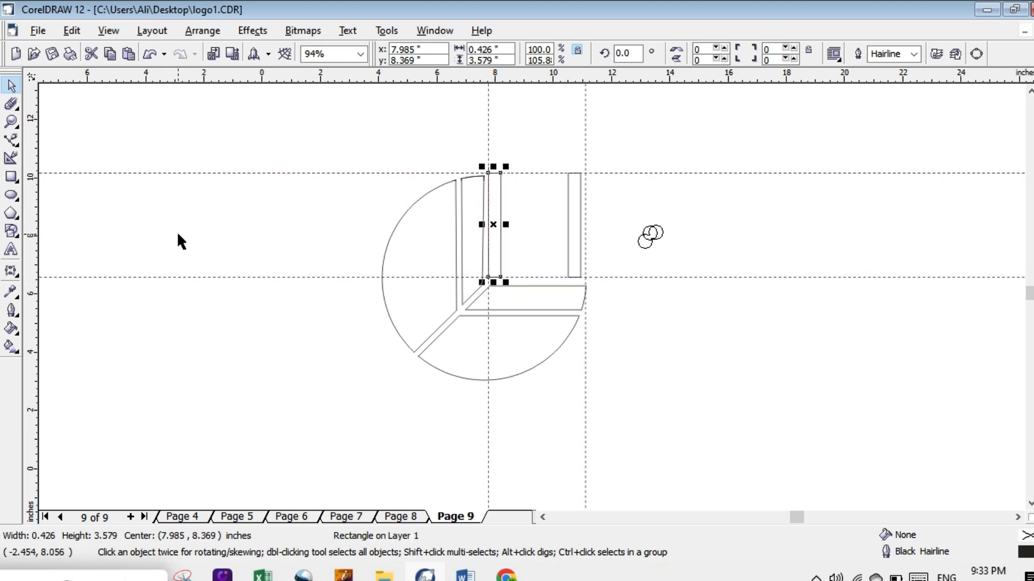
# Draw a horizontal crossbar rectangle about 3.17 by 0.40 inches joining the two upright bars near mid-height
pyautogui.click(11, 177)
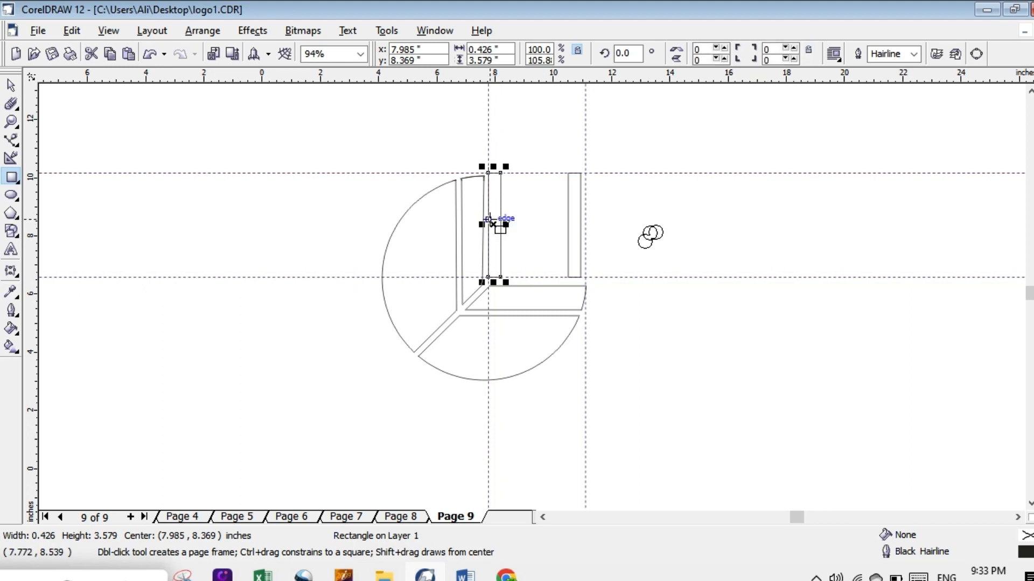
pyautogui.moveTo(488, 220); pyautogui.dragTo(581, 231)
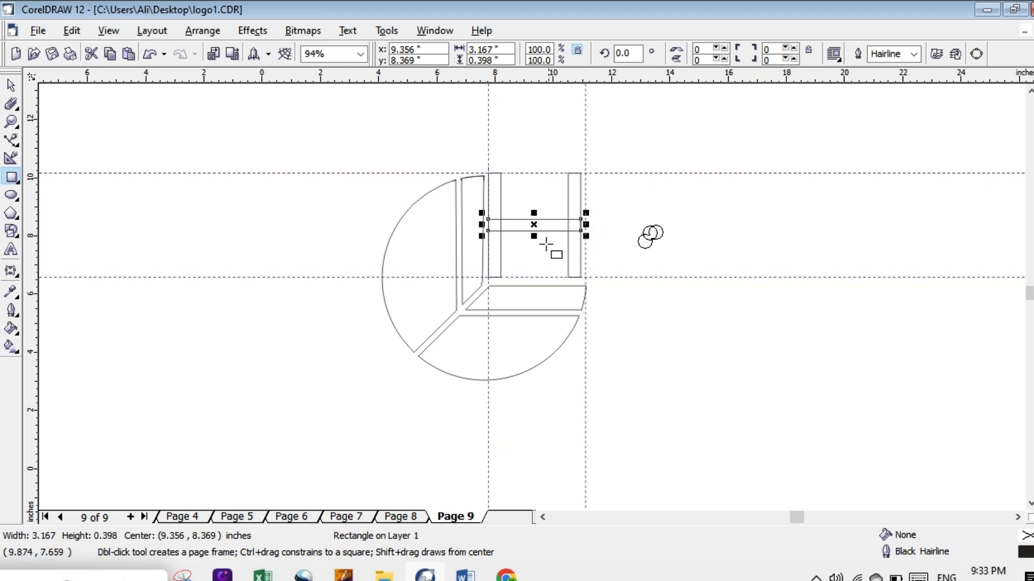
pyautogui.press('Escape')
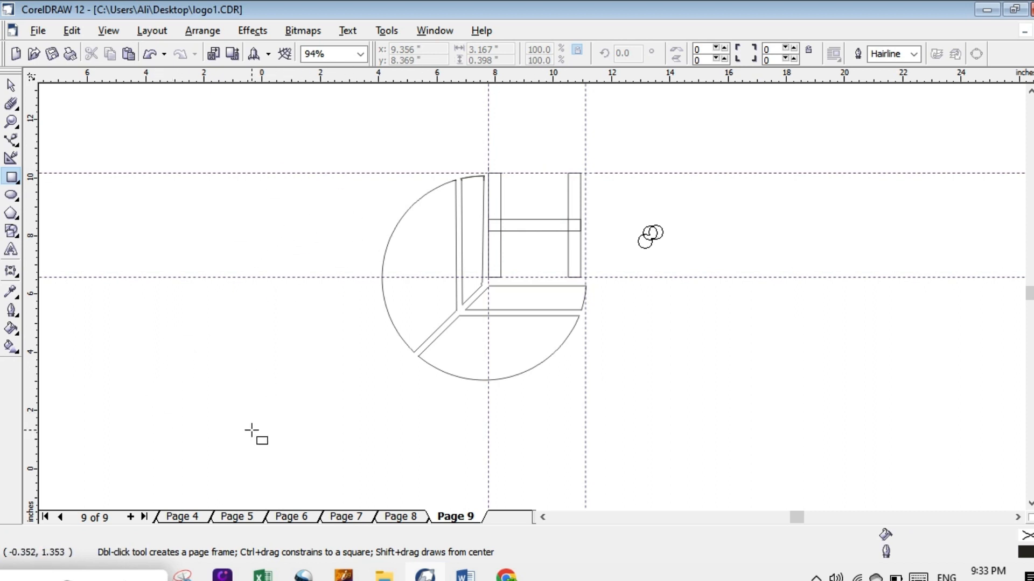
pyautogui.click(49, 579)
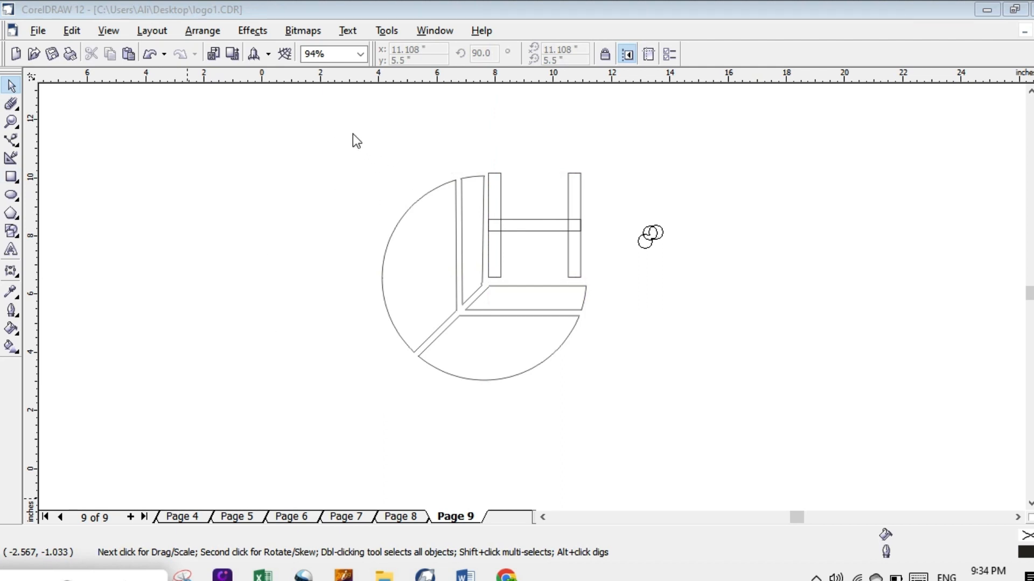
# Select all the circle pieces together with the two upright bars and the crossbar
pyautogui.click(324, 153)
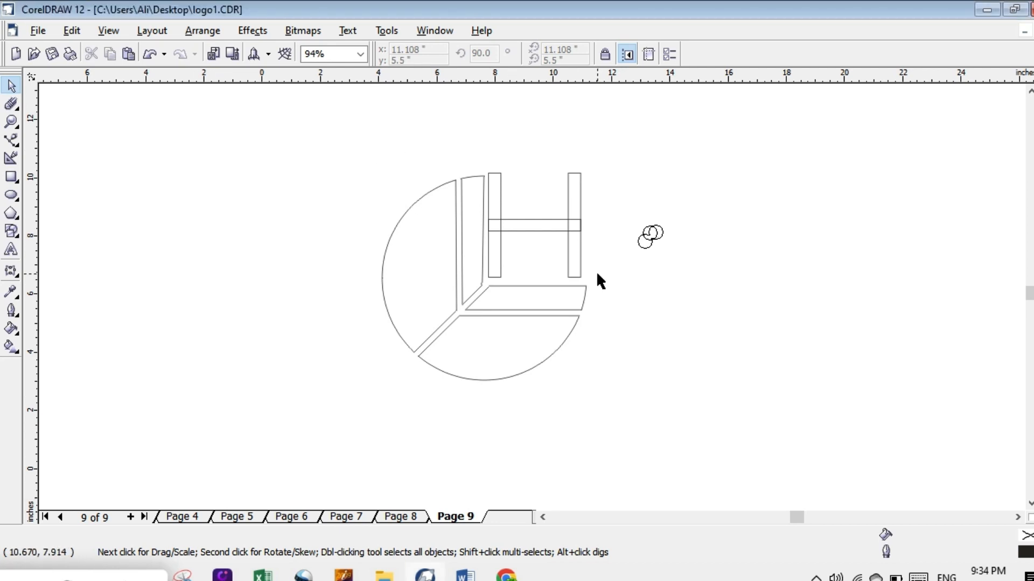
pyautogui.moveTo(379, 173); pyautogui.dragTo(613, 419)
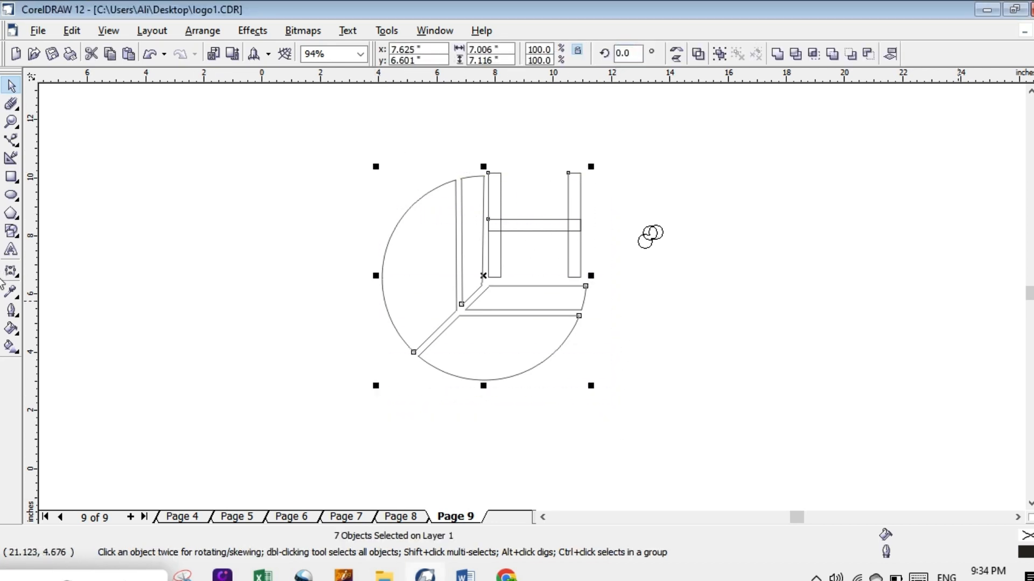
pyautogui.click(1, 306)
pyautogui.click(851, 329)
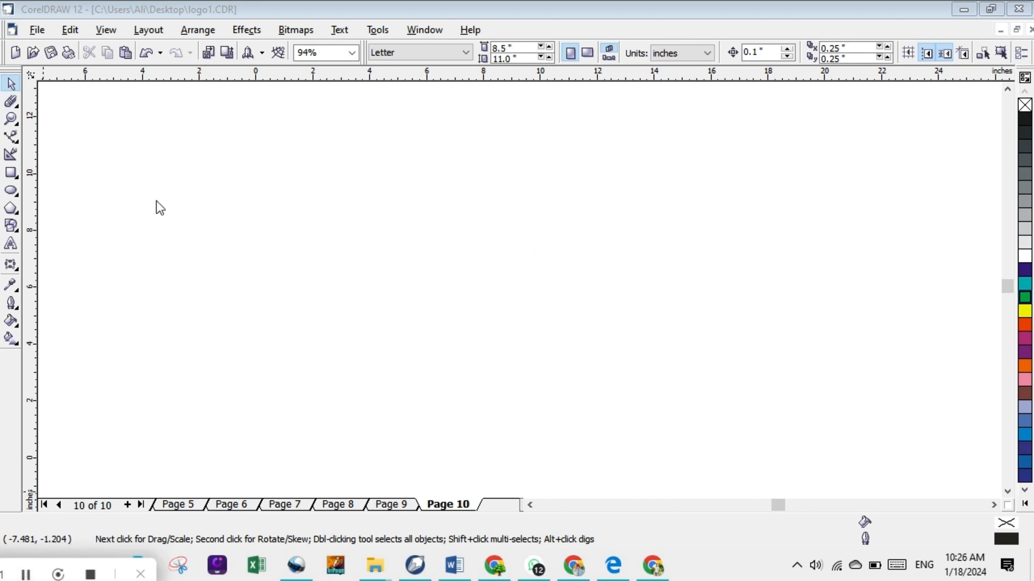
# Set the Polygon tool to Polygon as Star with 5 points and draw a star about 7.0 by 6.65 inches on page 10
pyautogui.click(11, 208)
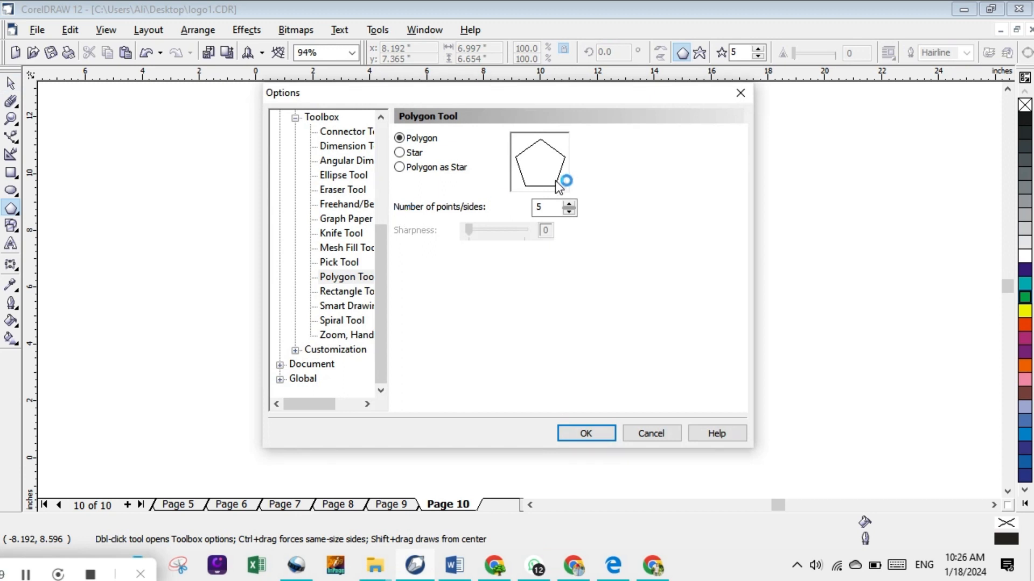
pyautogui.click(399, 153)
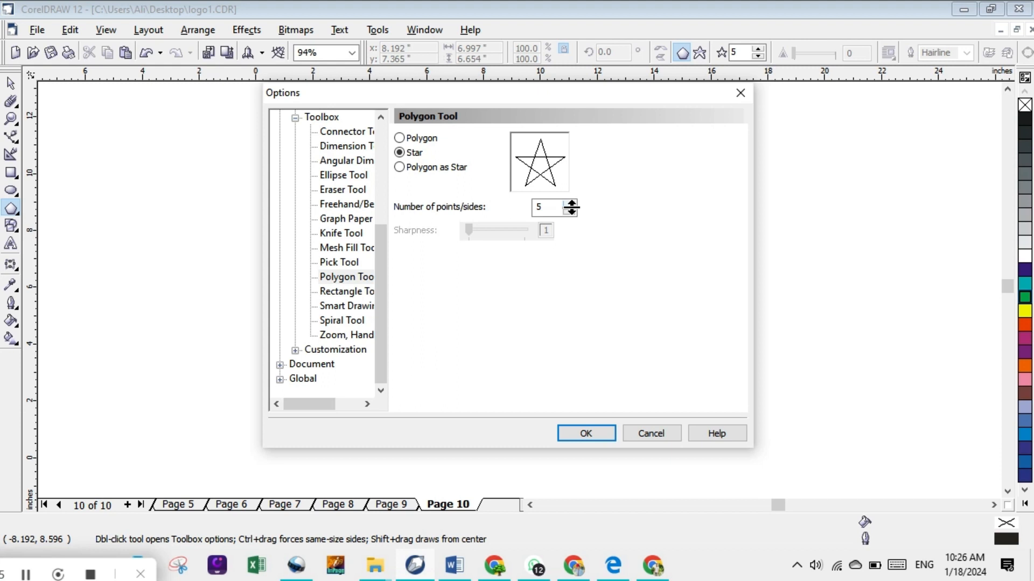
pyautogui.click(399, 167)
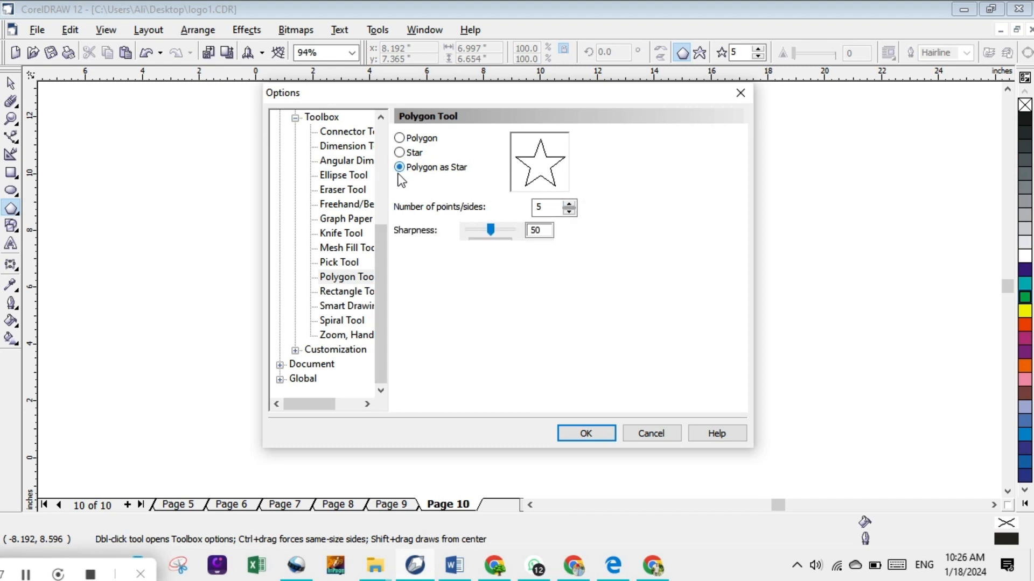
pyautogui.click(588, 434)
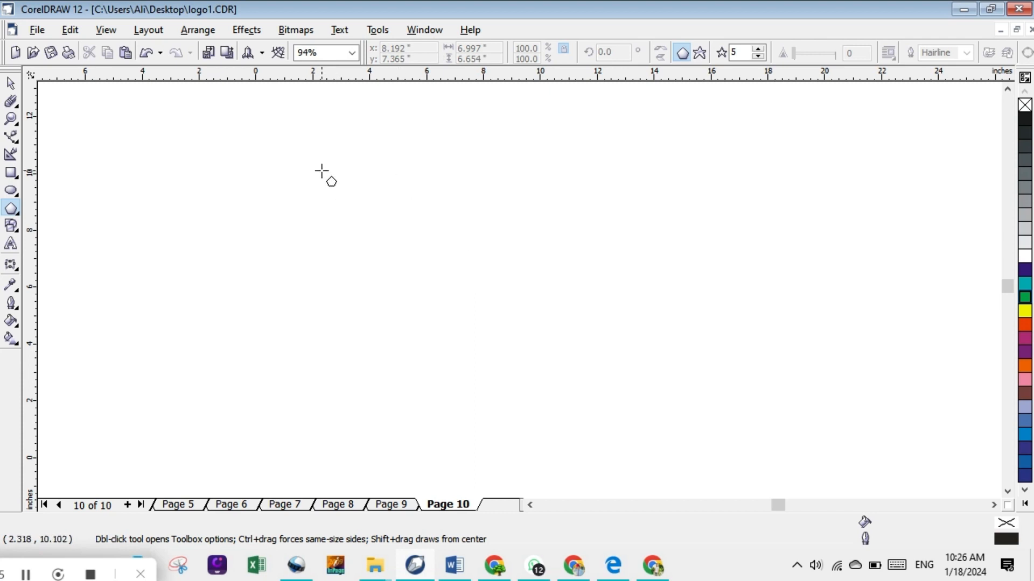
pyautogui.moveTo(323, 170); pyautogui.dragTo(532, 352)
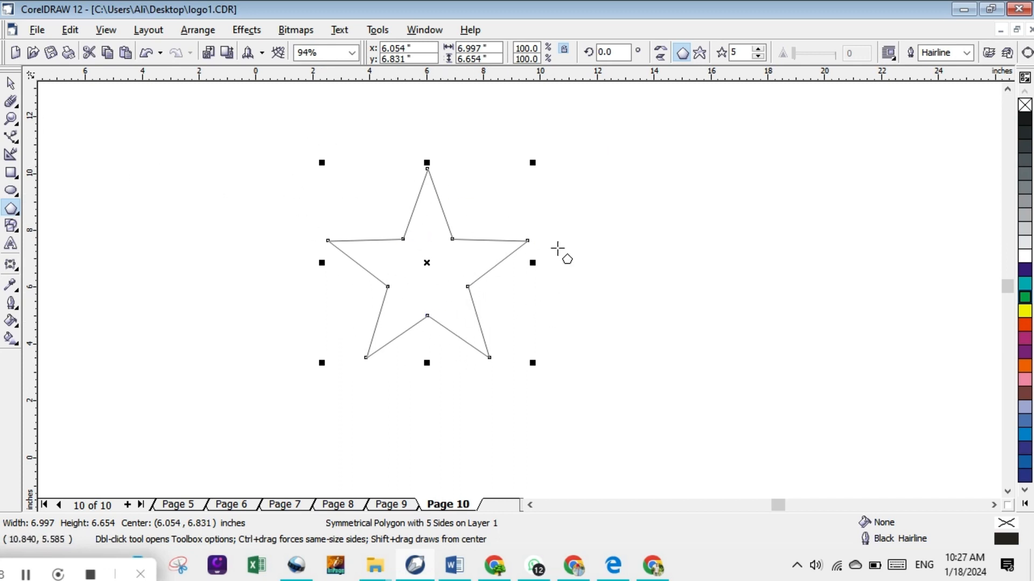
pyautogui.click(26, 575)
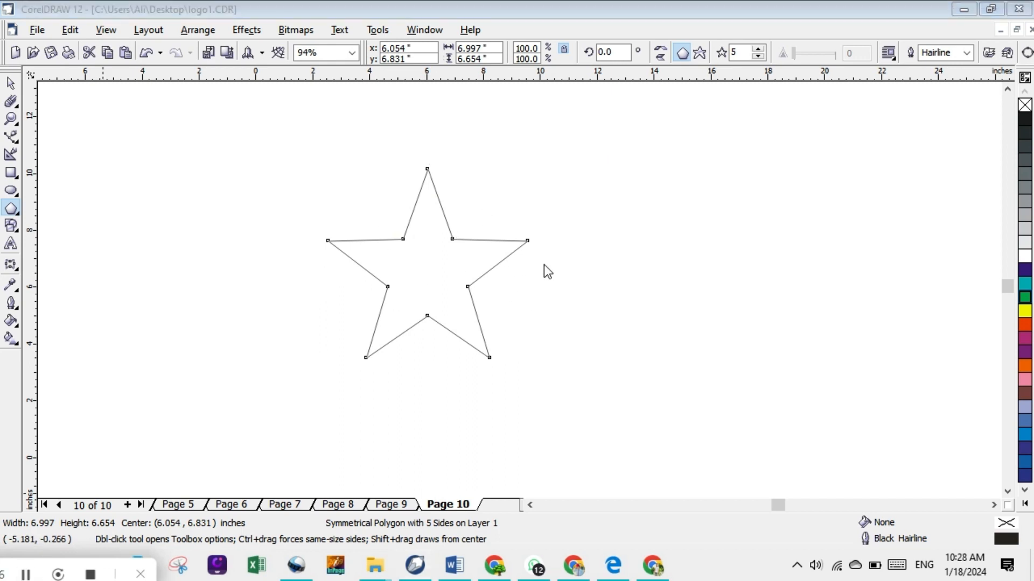
# Increase the star's number of points to 25
pyautogui.click(759, 49)
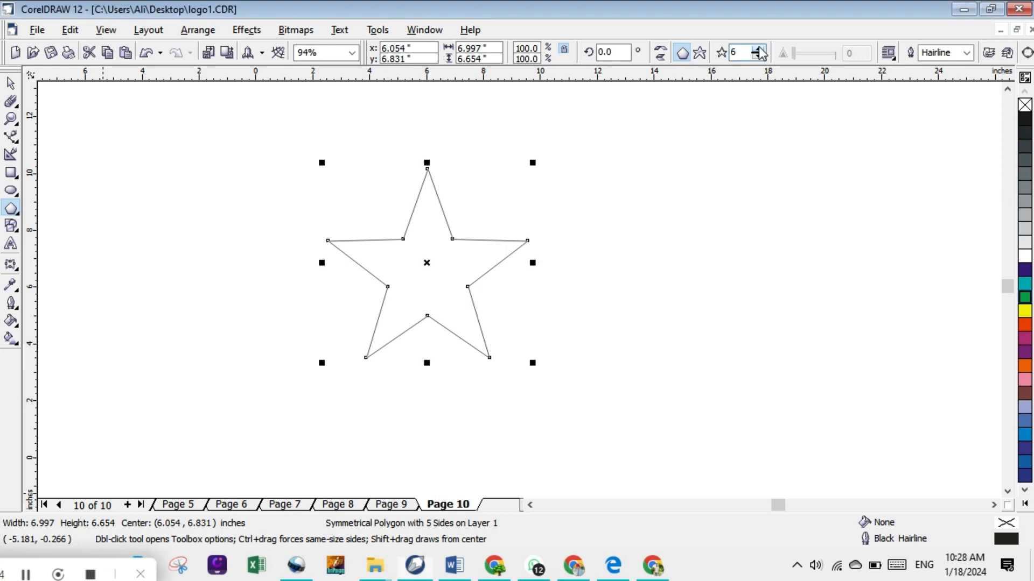
pyautogui.click(759, 49)
pyautogui.click(759, 49)
pyautogui.click(759, 49)
pyautogui.click(759, 49)
pyautogui.click(759, 49)
pyautogui.click(759, 49)
pyautogui.click(759, 49)
pyautogui.click(759, 49)
pyautogui.click(759, 49)
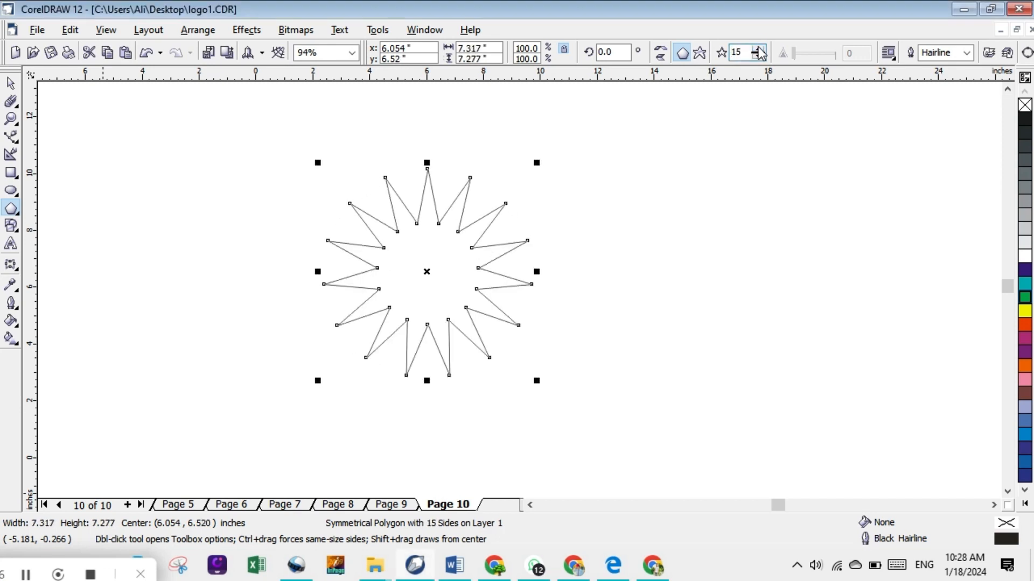
pyautogui.click(759, 49)
pyautogui.click(759, 49)
pyautogui.click(759, 49)
pyautogui.click(759, 49)
pyautogui.click(759, 49)
pyautogui.click(759, 49)
pyautogui.click(759, 49)
pyautogui.click(759, 49)
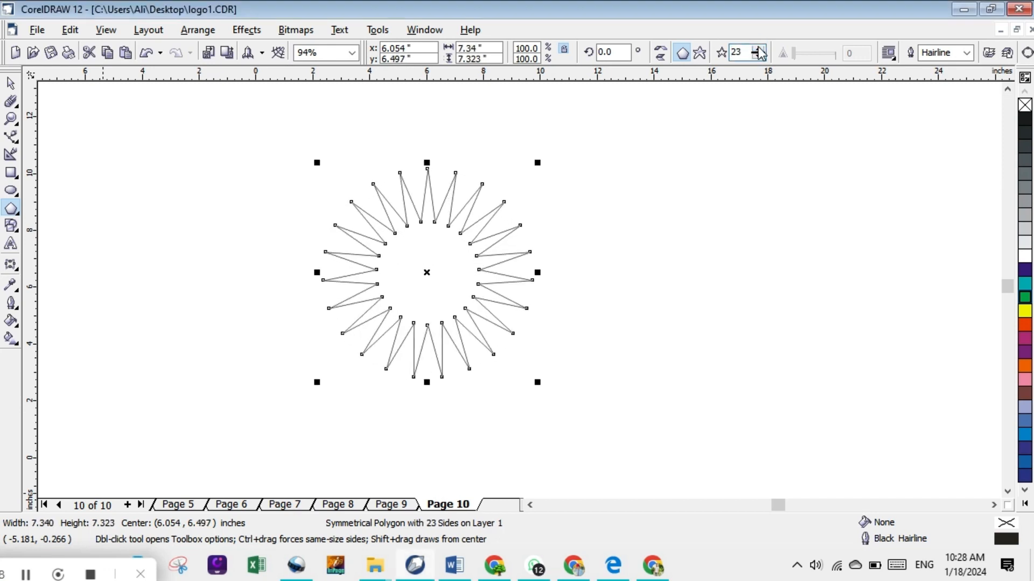
pyautogui.click(759, 49)
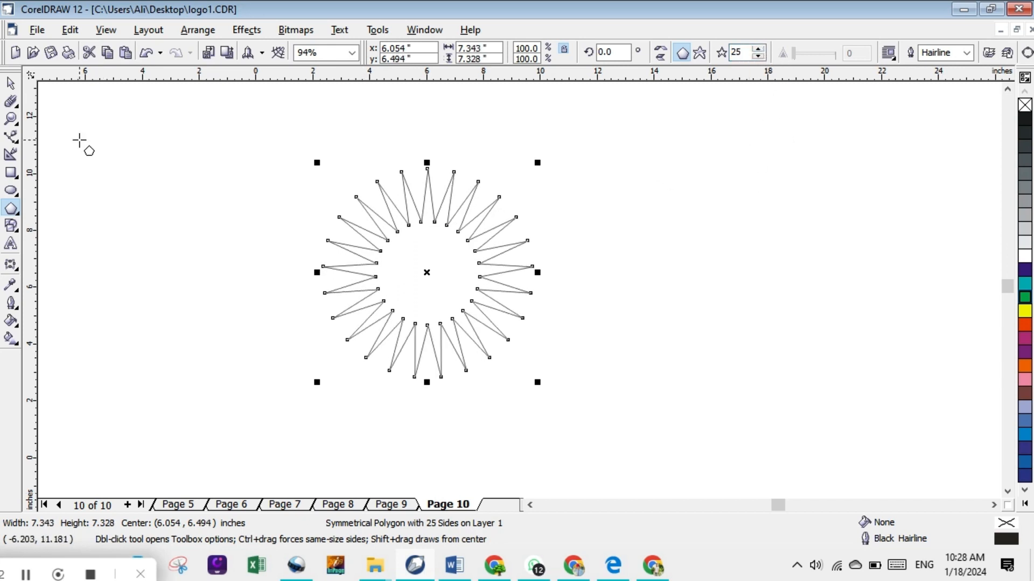
pyautogui.click(10, 84)
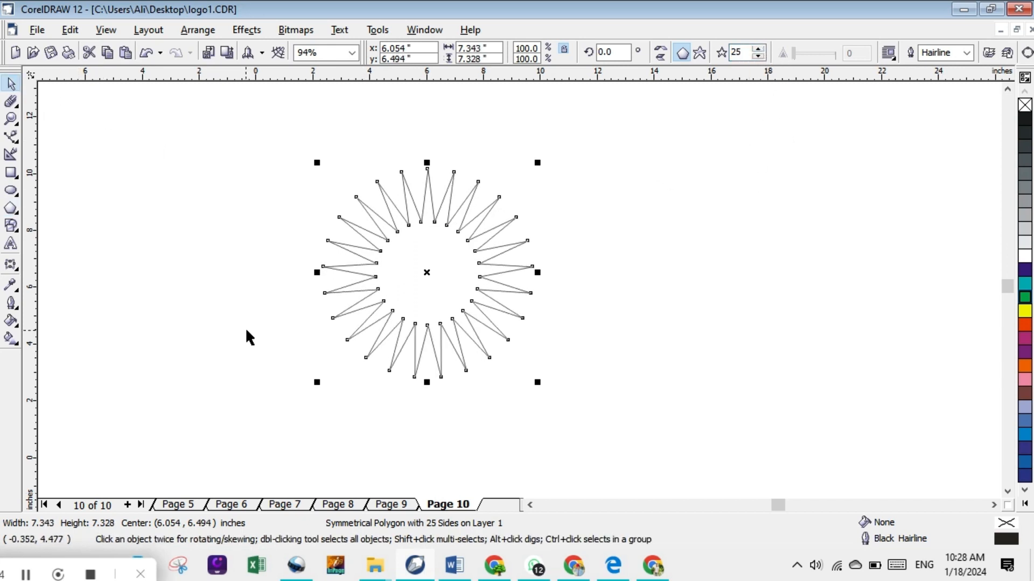
# Reshape the 25-point star with the Shape tool by pulling an inner node past the centre so the spikes cross
pyautogui.click(18, 105)
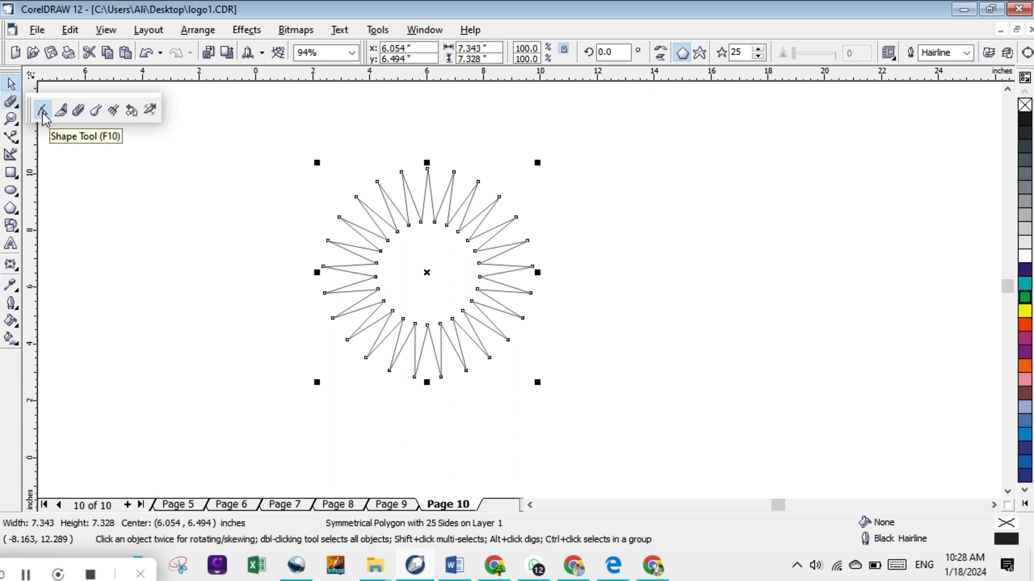
pyautogui.click(43, 111)
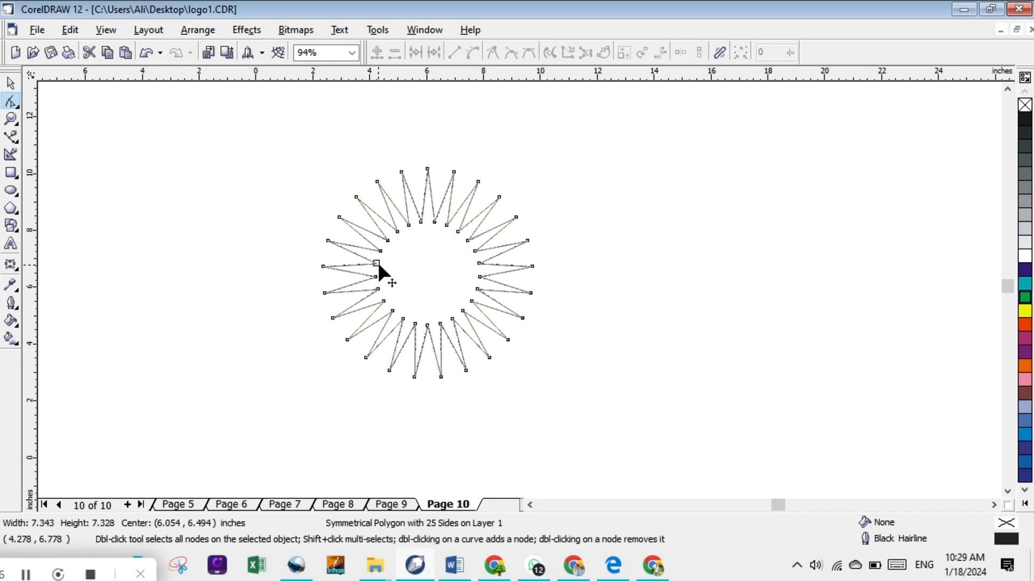
pyautogui.moveTo(376, 264); pyautogui.dragTo(457, 319)
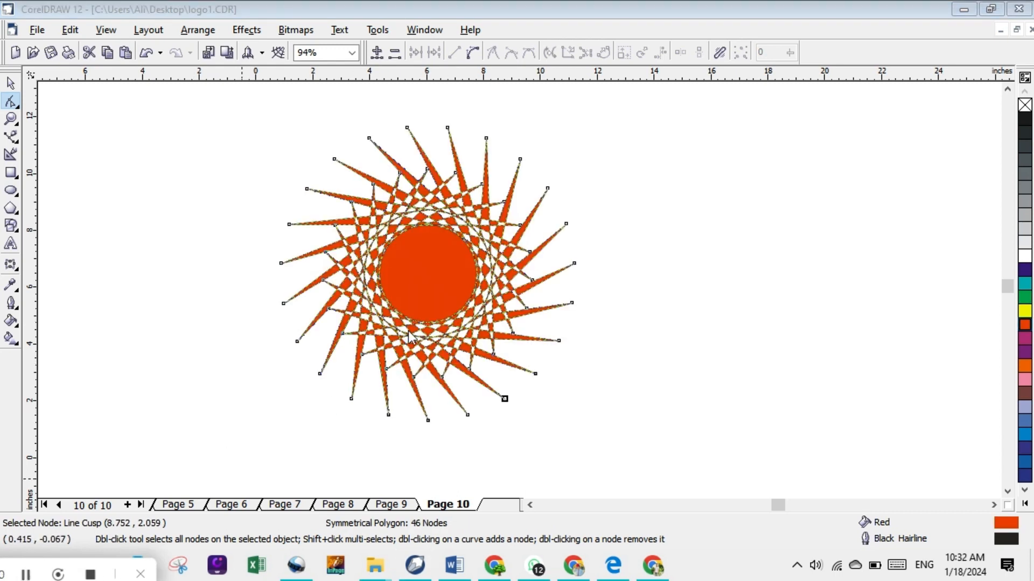
# Lengthen the red star's spikes by moving an outer node to about (8.04, 0.81), and pull the inner nodes in to about (7.06, 5.98)
pyautogui.click(504, 397)
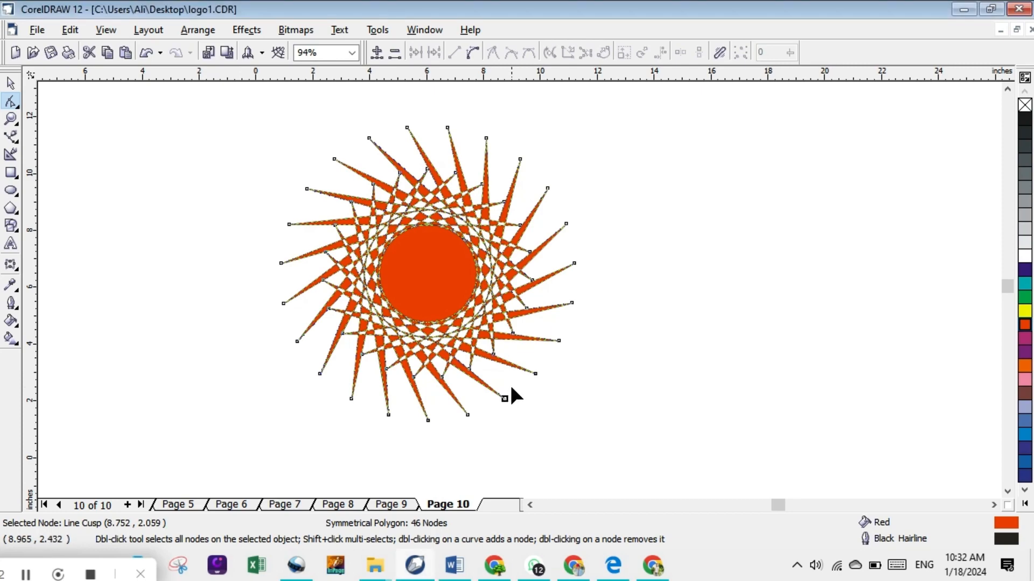
pyautogui.moveTo(494, 401); pyautogui.dragTo(485, 434)
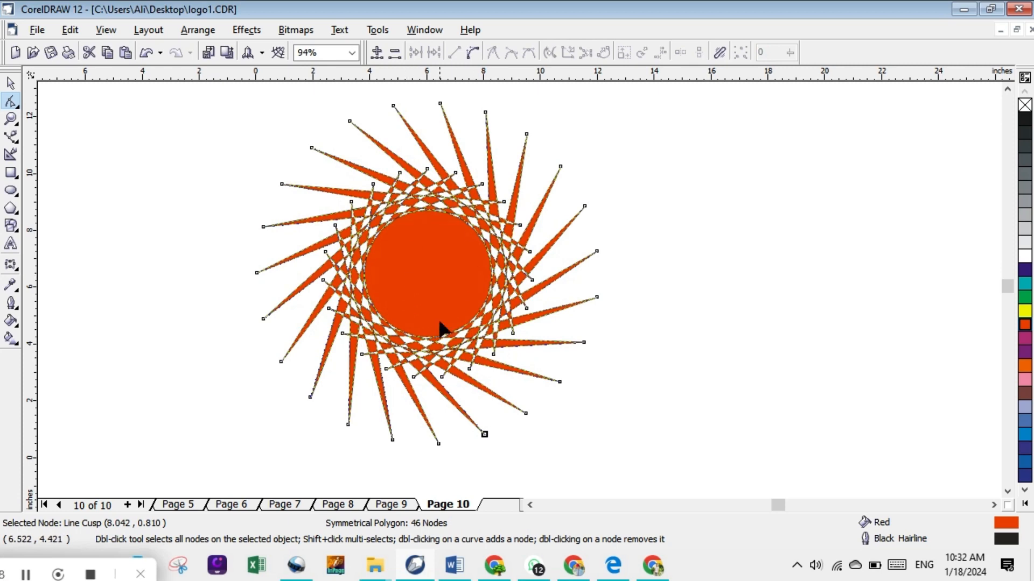
pyautogui.moveTo(456, 173); pyautogui.dragTo(367, 219)
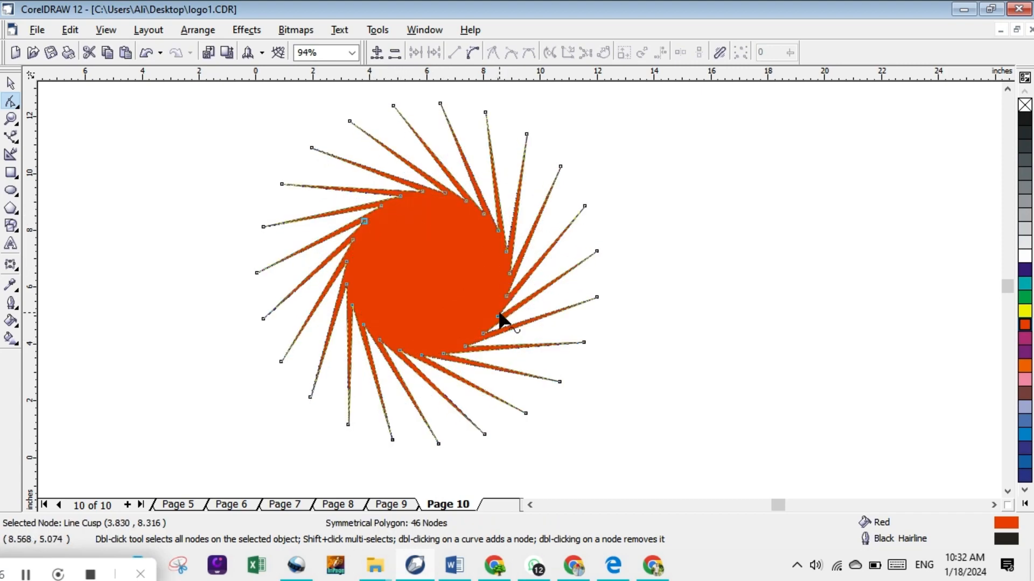
pyautogui.moveTo(500, 318); pyautogui.dragTo(454, 296)
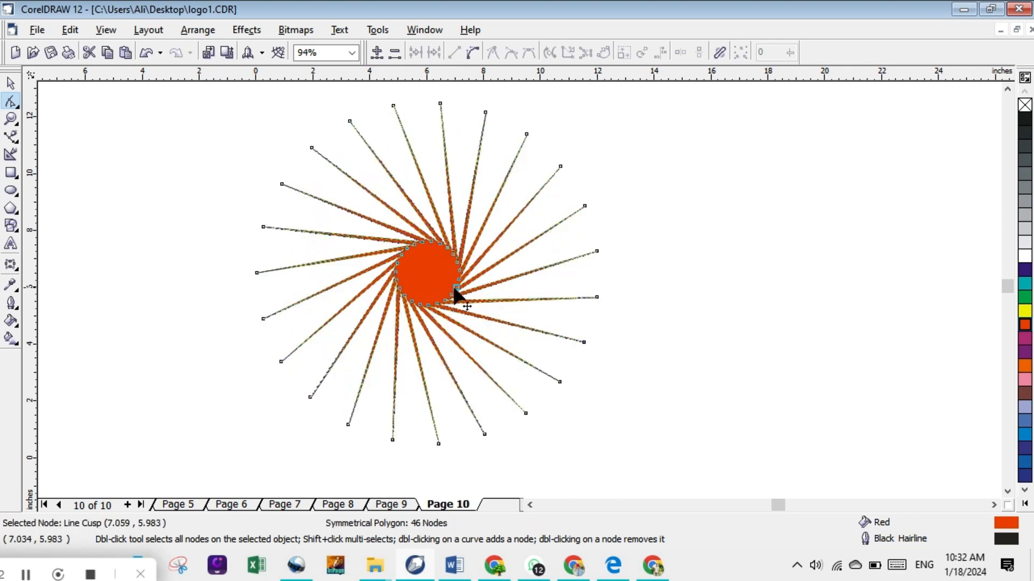
# Pull an inner node out below the star to about (6.63, -0.90) to form a second set of crossing spikes, and leave node editing
pyautogui.moveTo(454, 288); pyautogui.dragTo(444, 482)
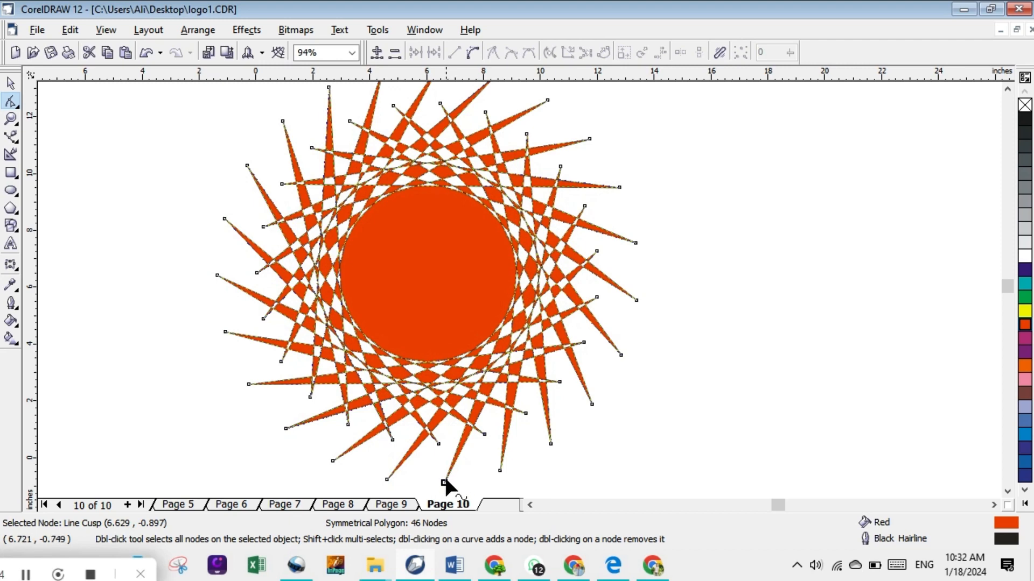
pyautogui.scroll(-3, 446, 495)
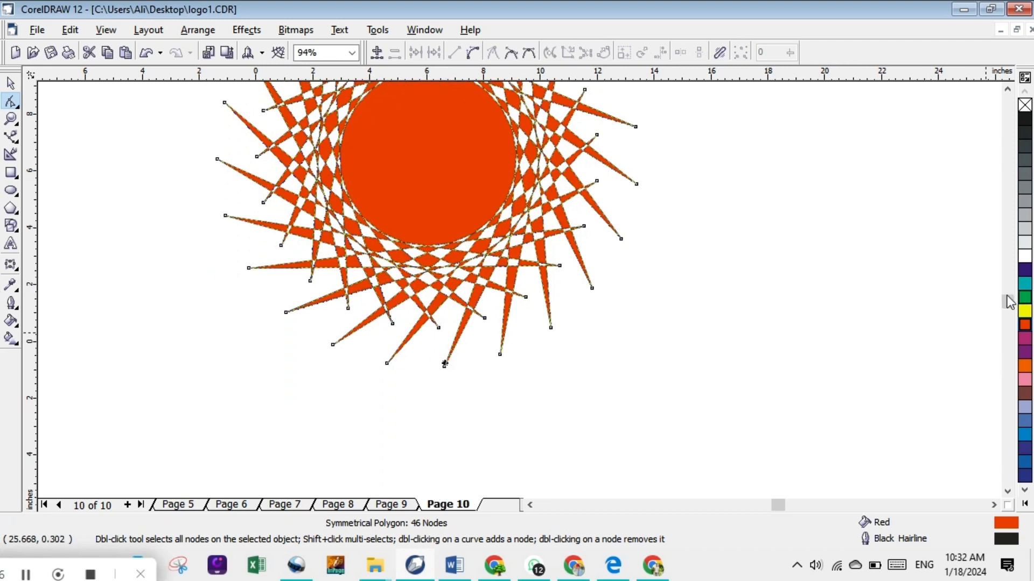
pyautogui.click(11, 83)
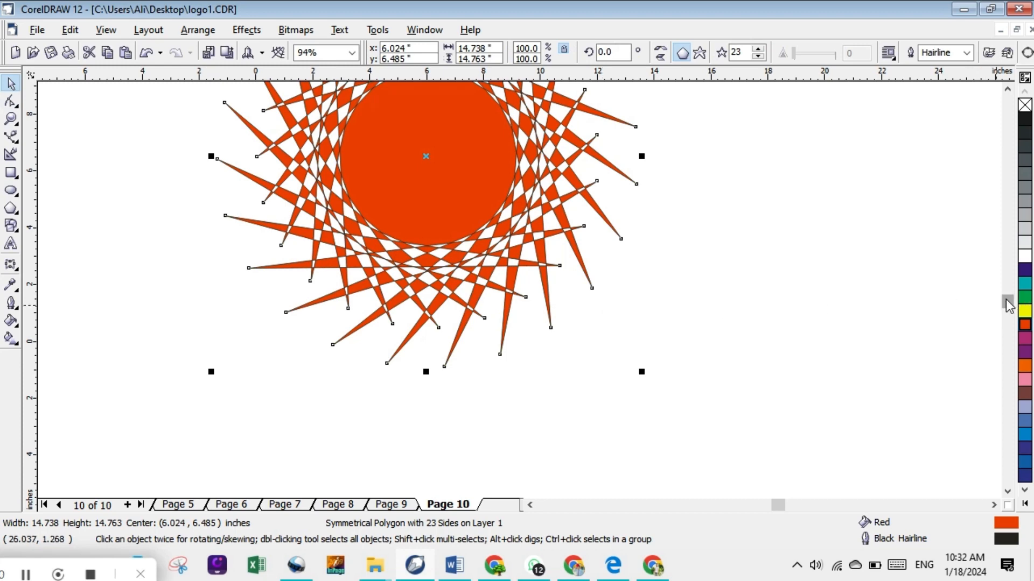
pyautogui.moveTo(1006, 302); pyautogui.dragTo(1010, 281)
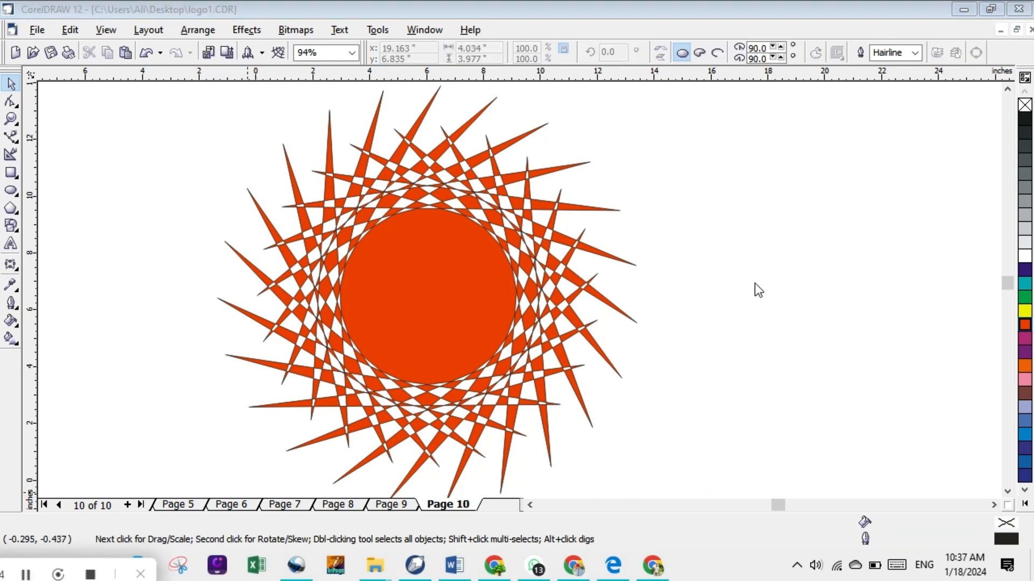
# Draw an ellipse about 4.55 by 4.89 inches in the empty space to the right of the red star
pyautogui.click(11, 190)
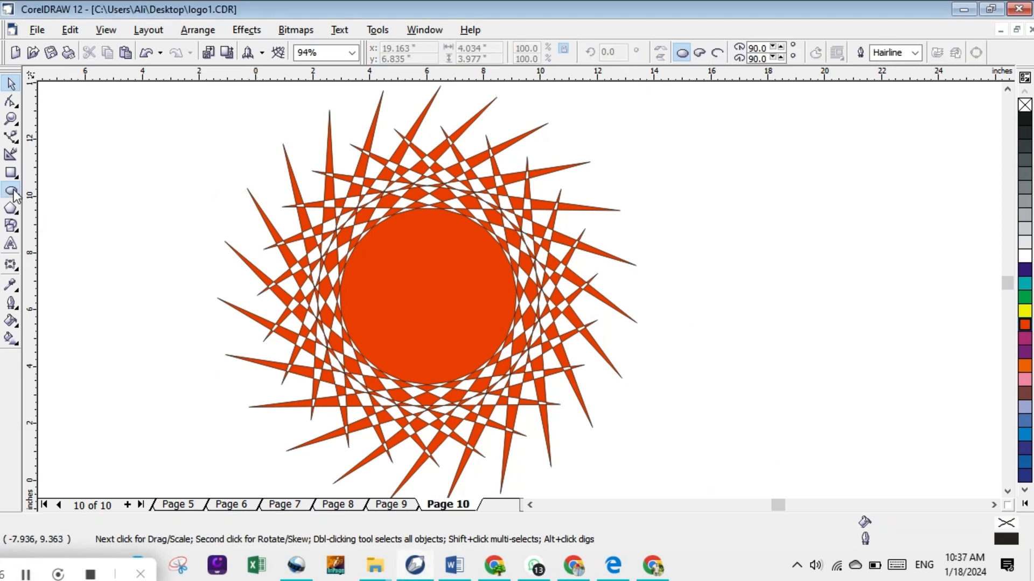
pyautogui.moveTo(717, 225)
pyautogui.mouseDown()
pyautogui.moveTo(845, 348)
pyautogui.moveTo(847, 366)
pyautogui.mouseUp()
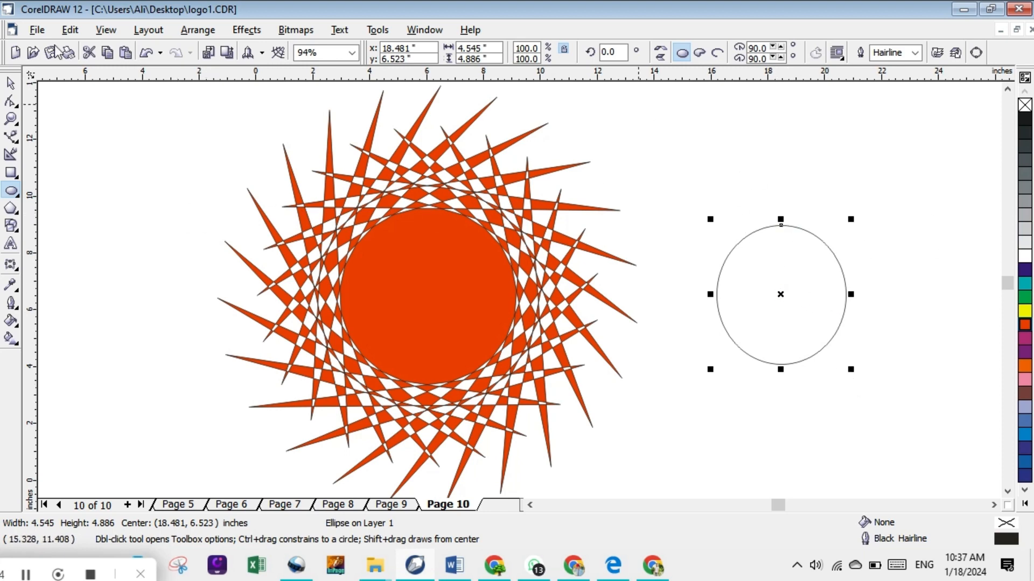
pyautogui.click(37, 31)
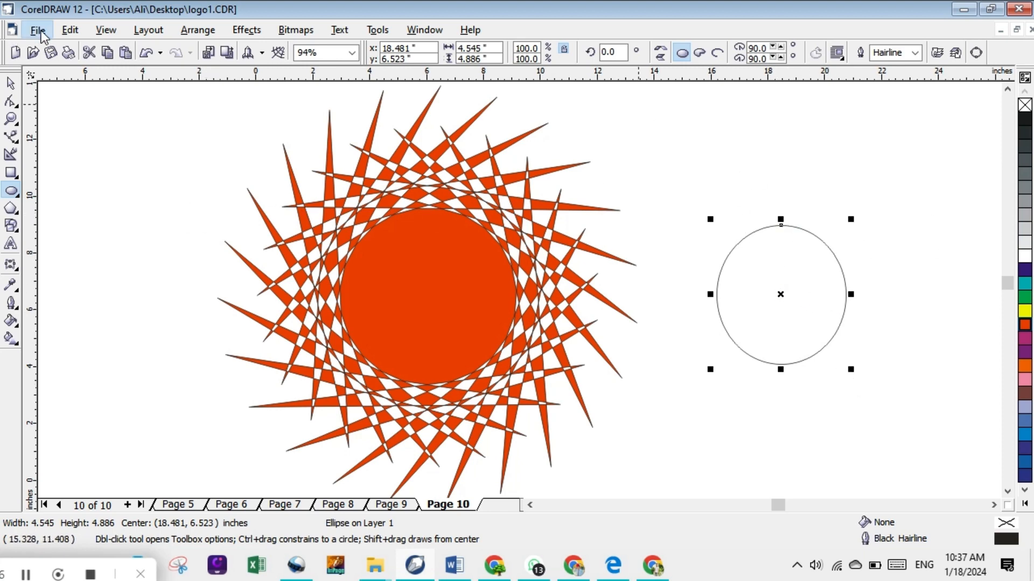
pyautogui.moveTo(75, 271)
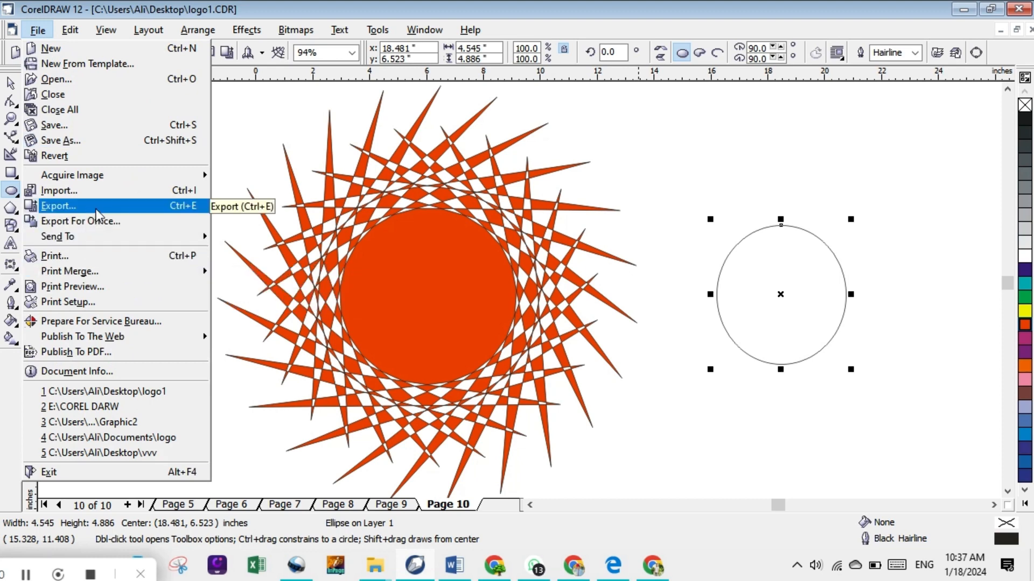
pyautogui.moveTo(95, 176)
pyautogui.click(89, 191)
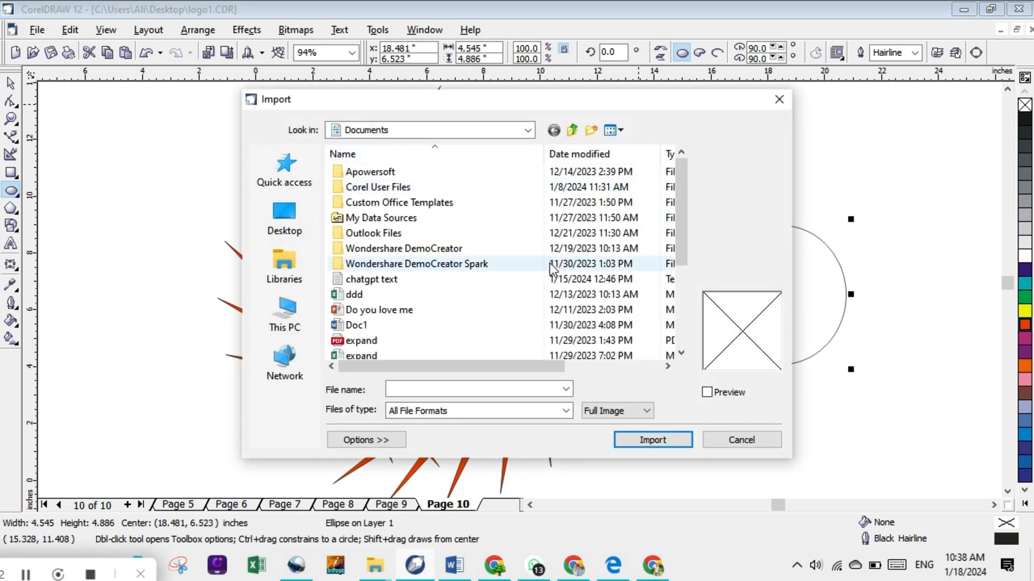
pyautogui.click(295, 306)
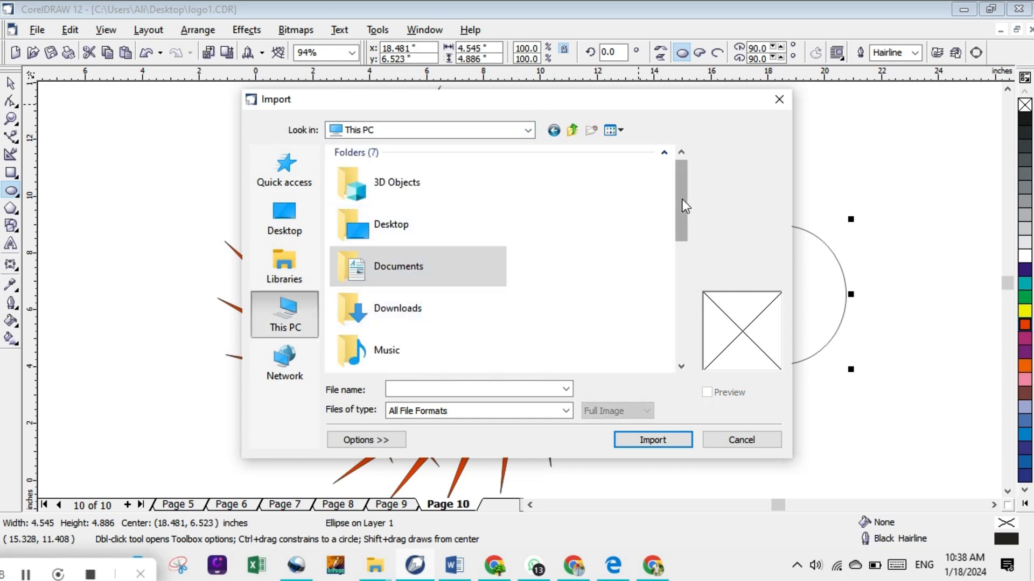
pyautogui.moveTo(682, 206); pyautogui.dragTo(583, 279)
pyautogui.doubleClick(418, 309)
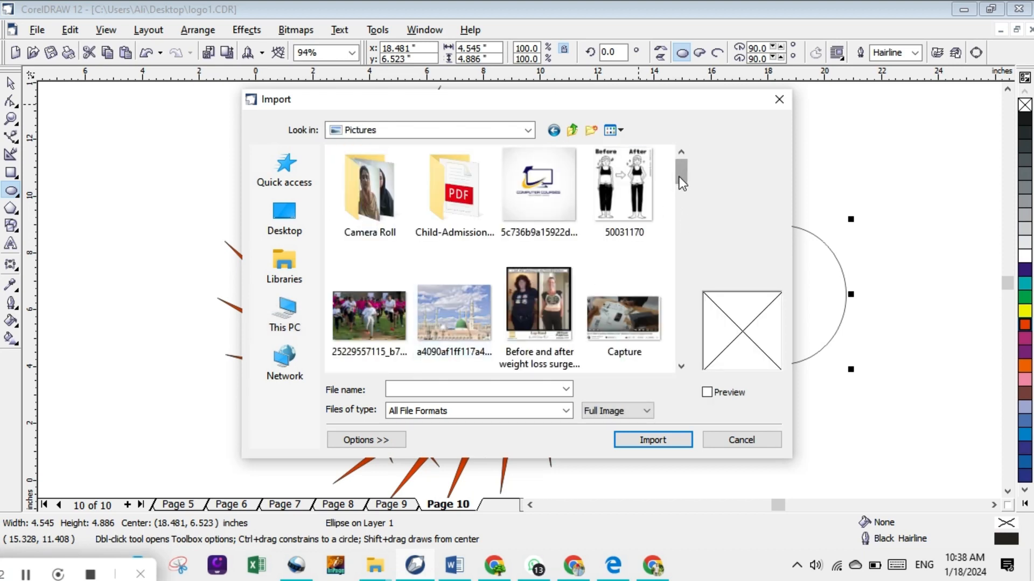
pyautogui.moveTo(680, 176); pyautogui.dragTo(687, 291)
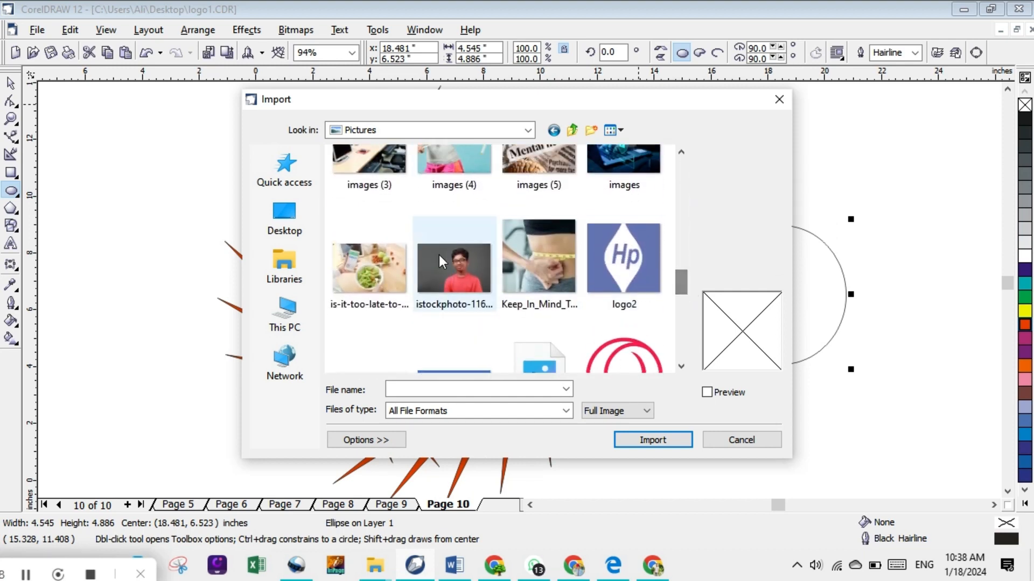
pyautogui.click(463, 262)
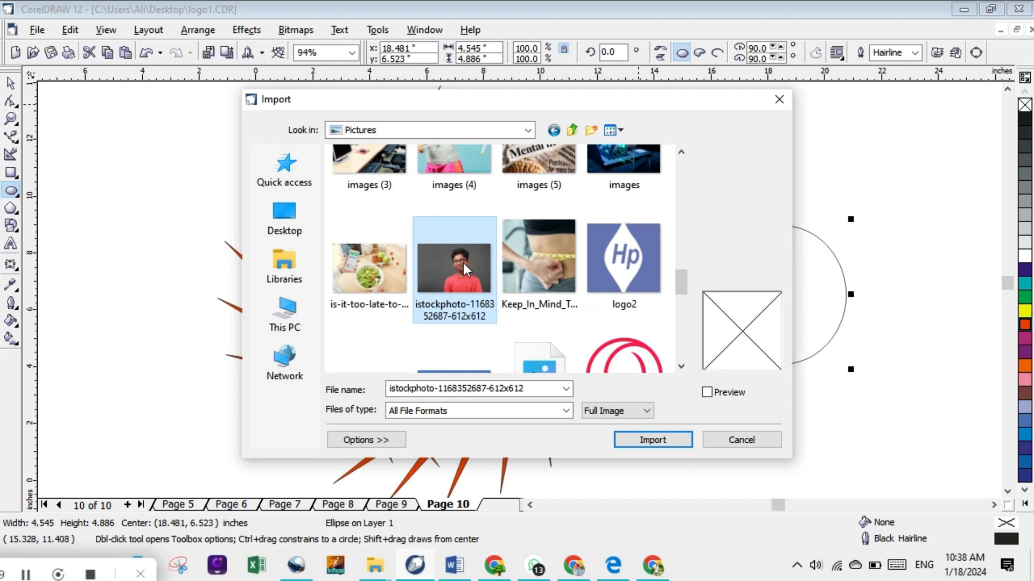
pyautogui.click(657, 440)
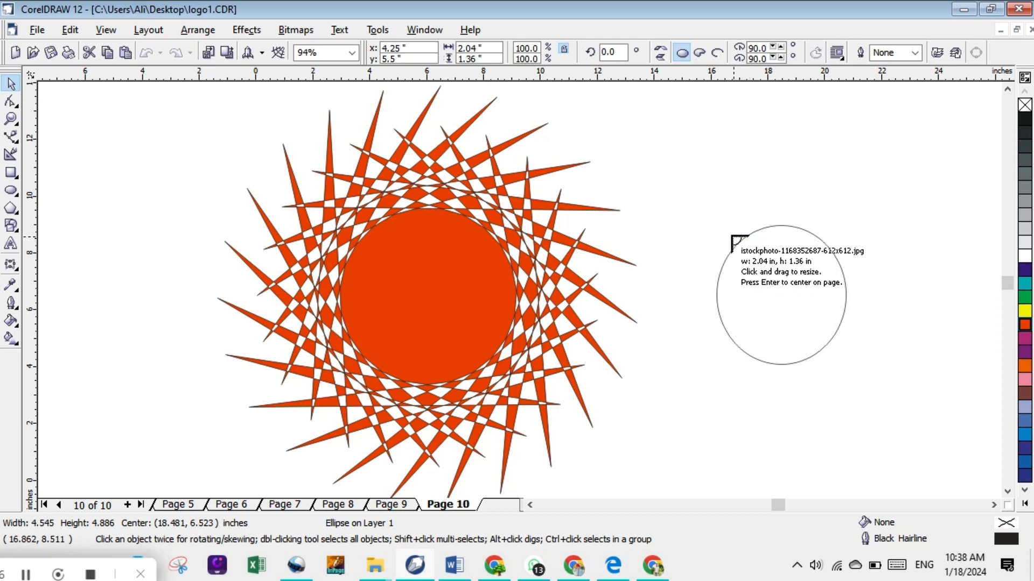
pyautogui.moveTo(722, 222); pyautogui.dragTo(864, 502)
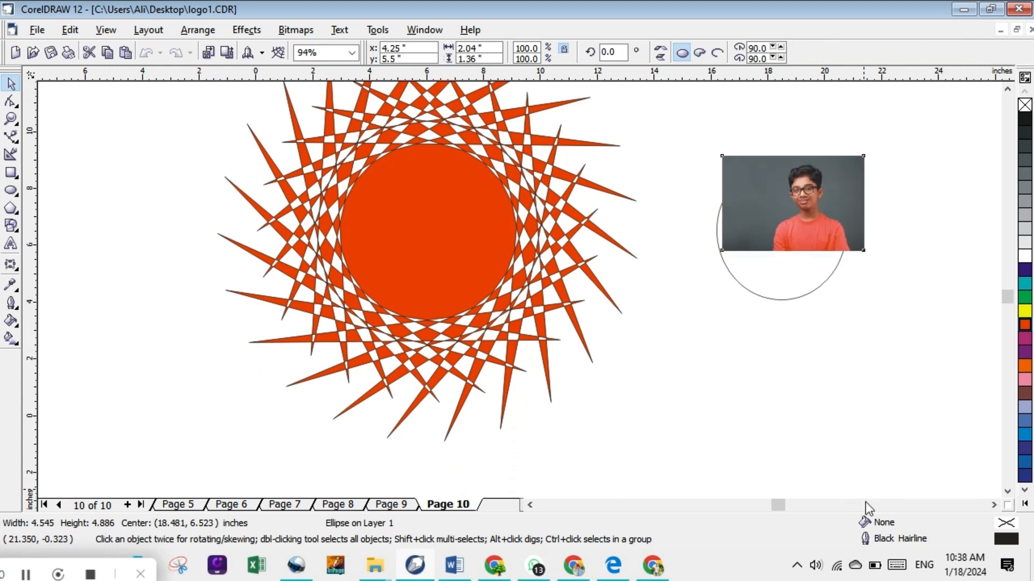
pyautogui.moveTo(796, 202); pyautogui.dragTo(791, 354)
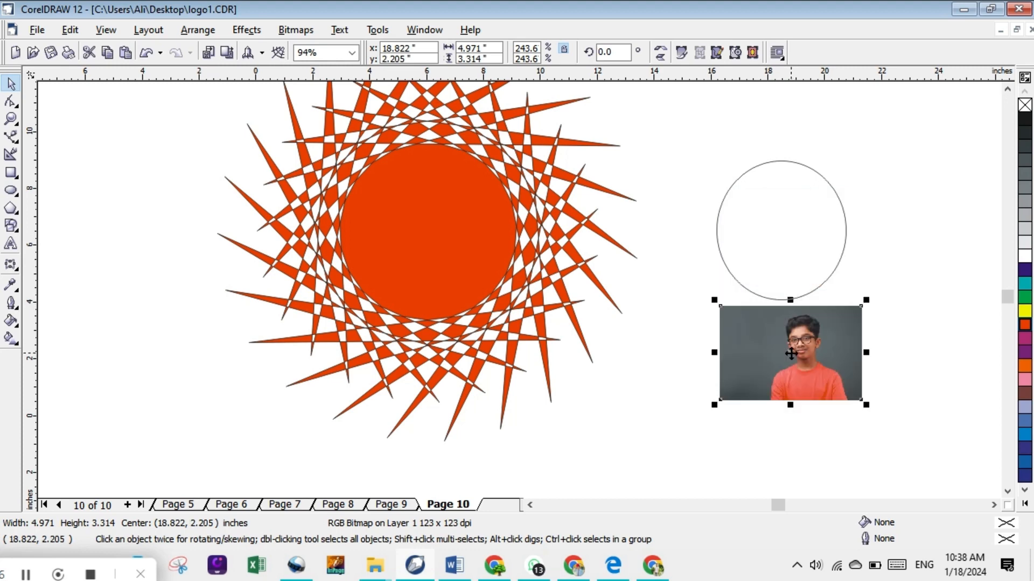
pyautogui.click(240, 31)
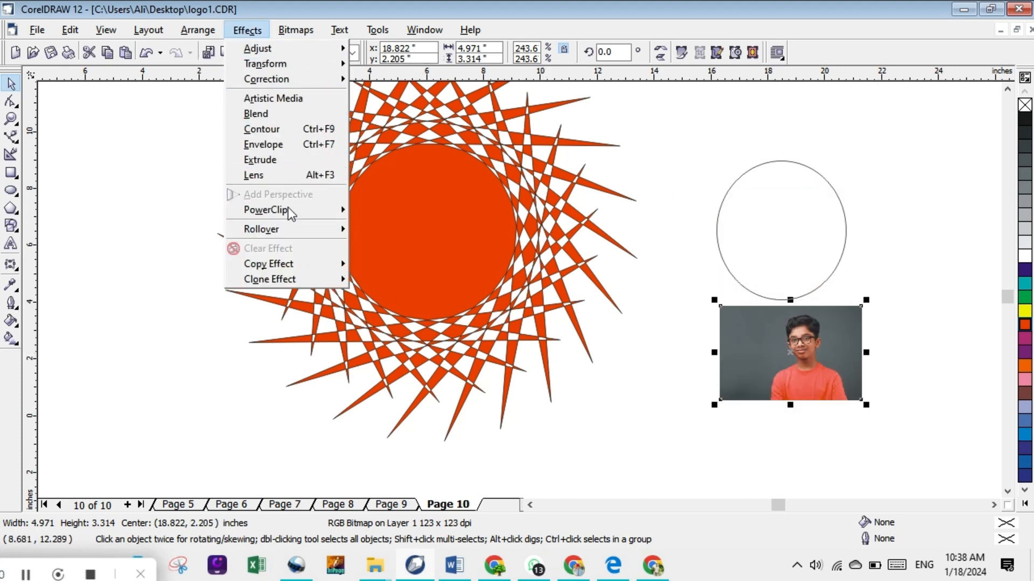
pyautogui.moveTo(289, 209)
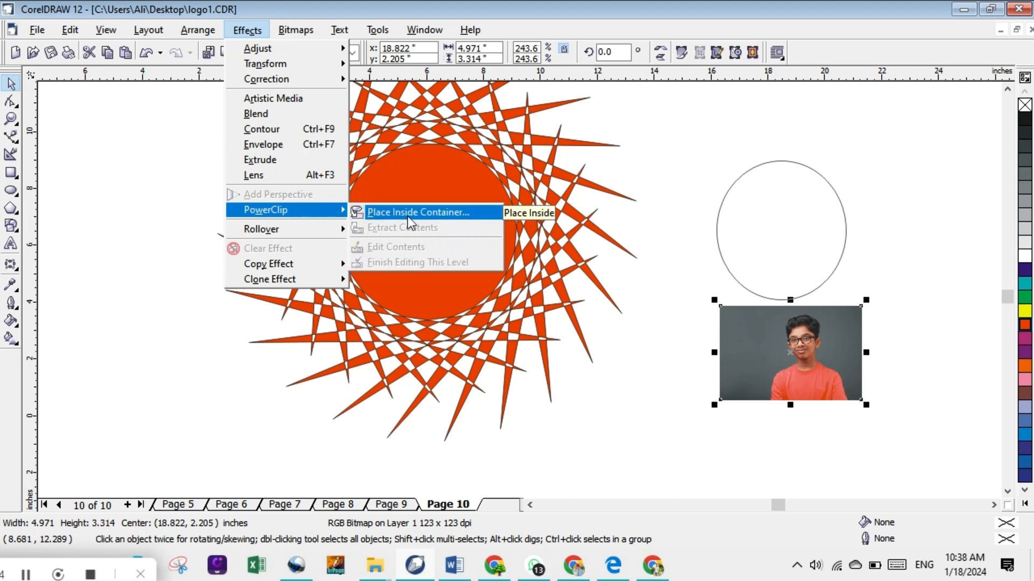
pyautogui.click(445, 216)
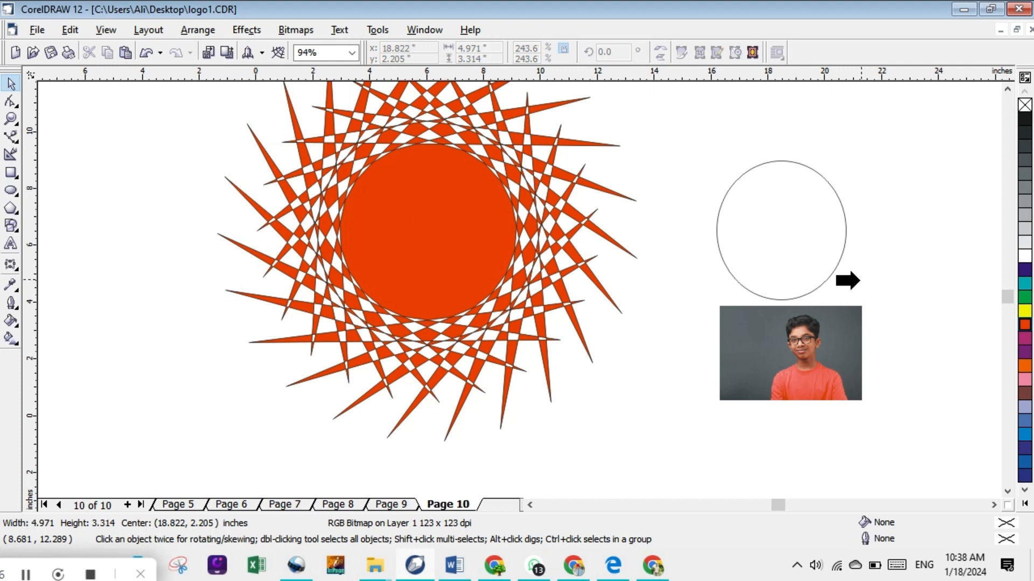
pyautogui.click(779, 309)
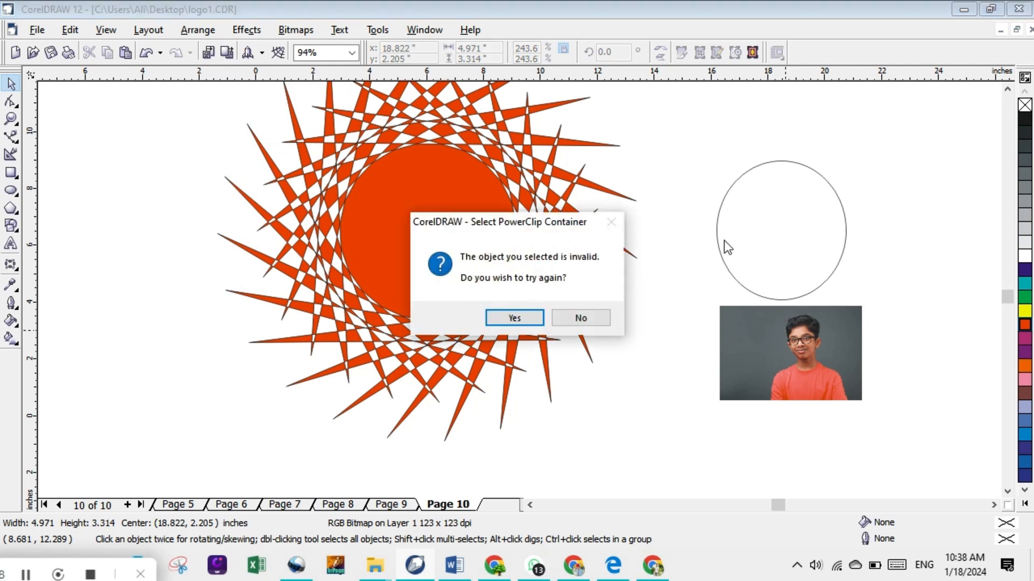
pyautogui.click(583, 315)
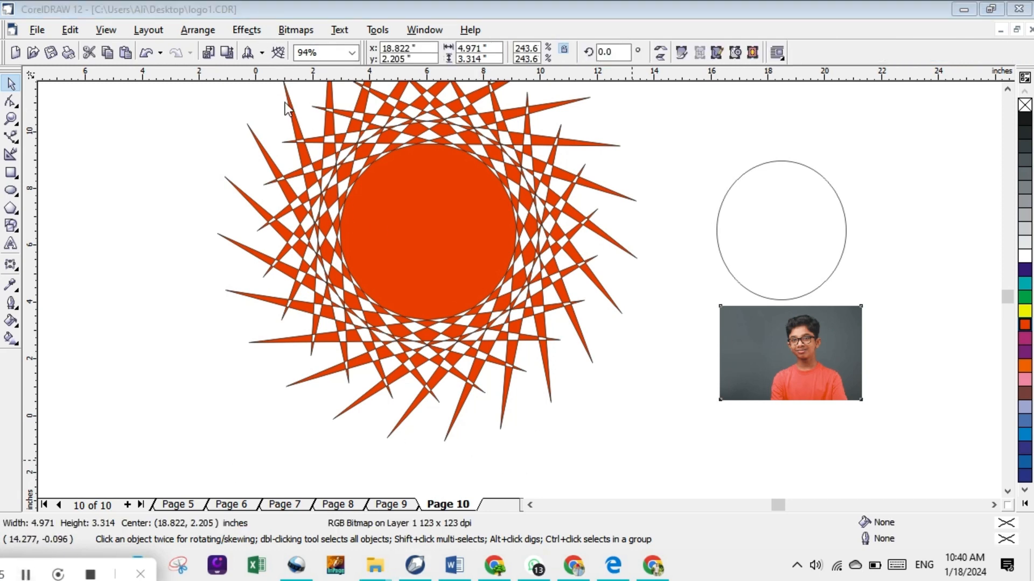
# PowerClip the imported photo inside the ellipse, using the ellipse's outline as the container
pyautogui.click(778, 334)
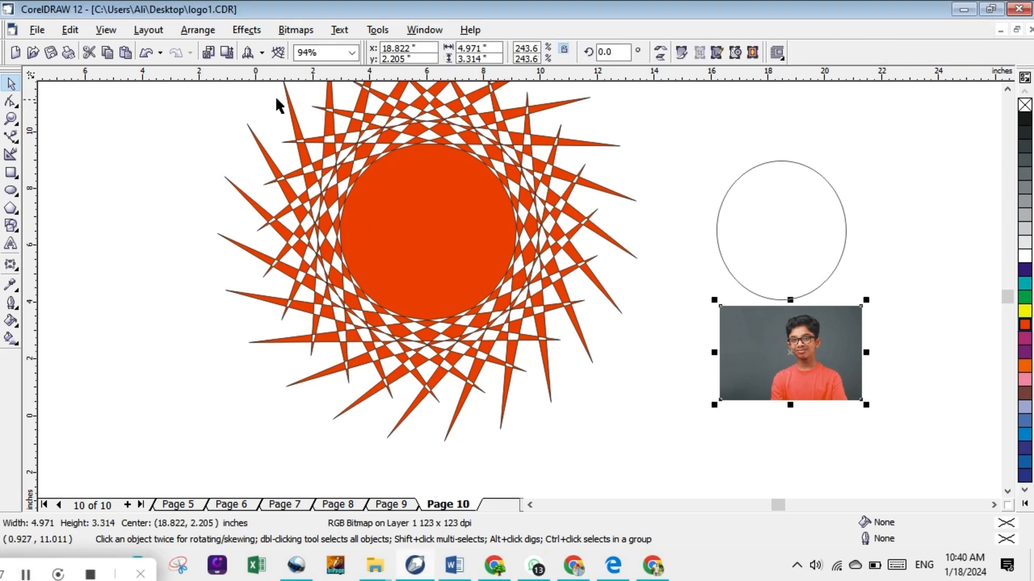
pyautogui.click(252, 33)
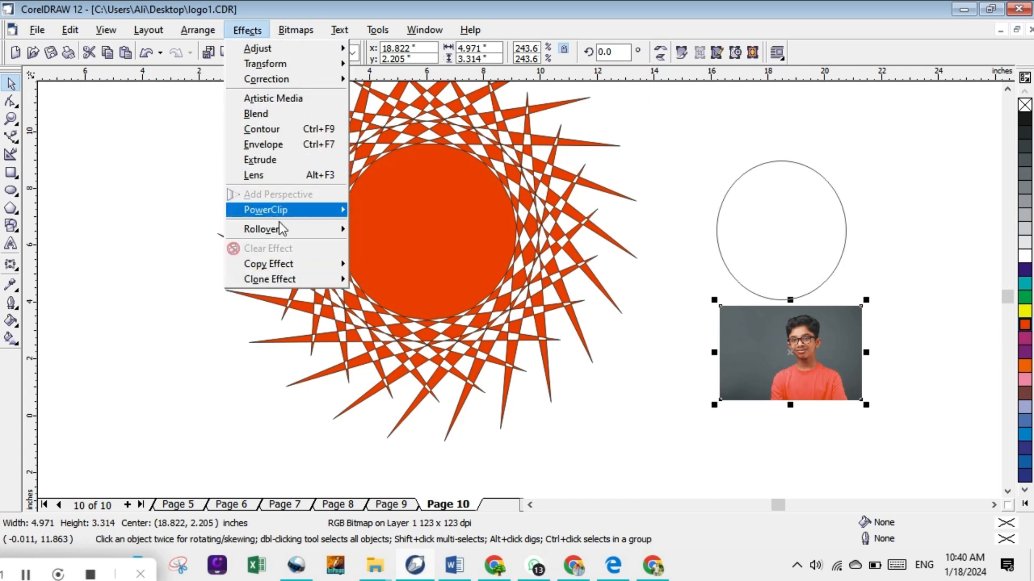
pyautogui.moveTo(280, 210)
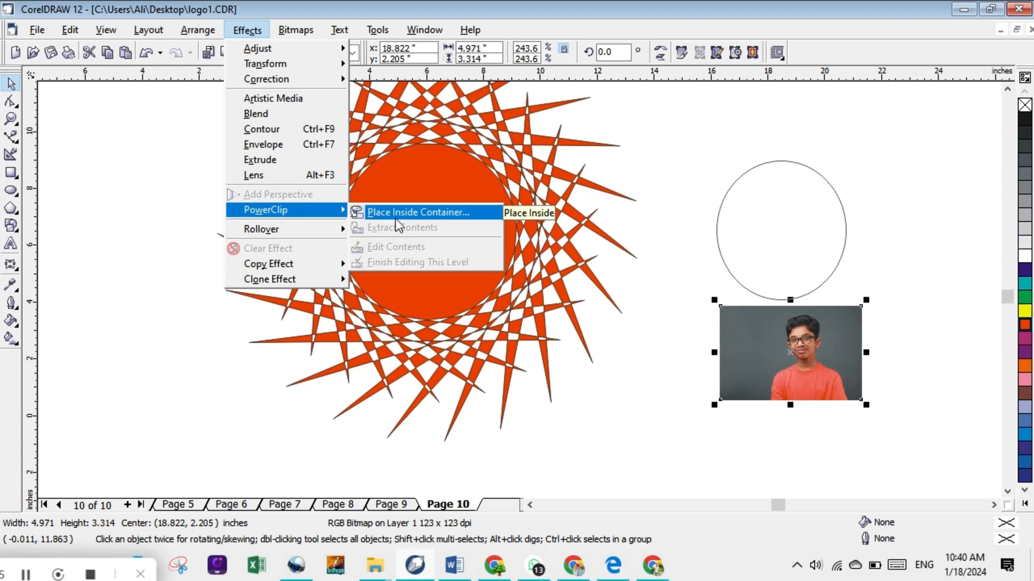
pyautogui.click(450, 216)
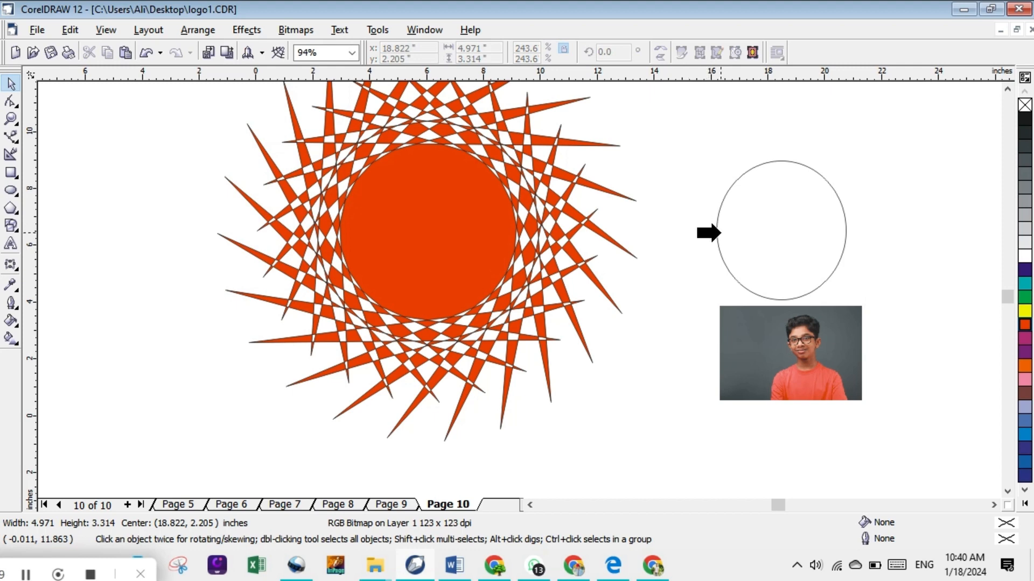
pyautogui.click(727, 233)
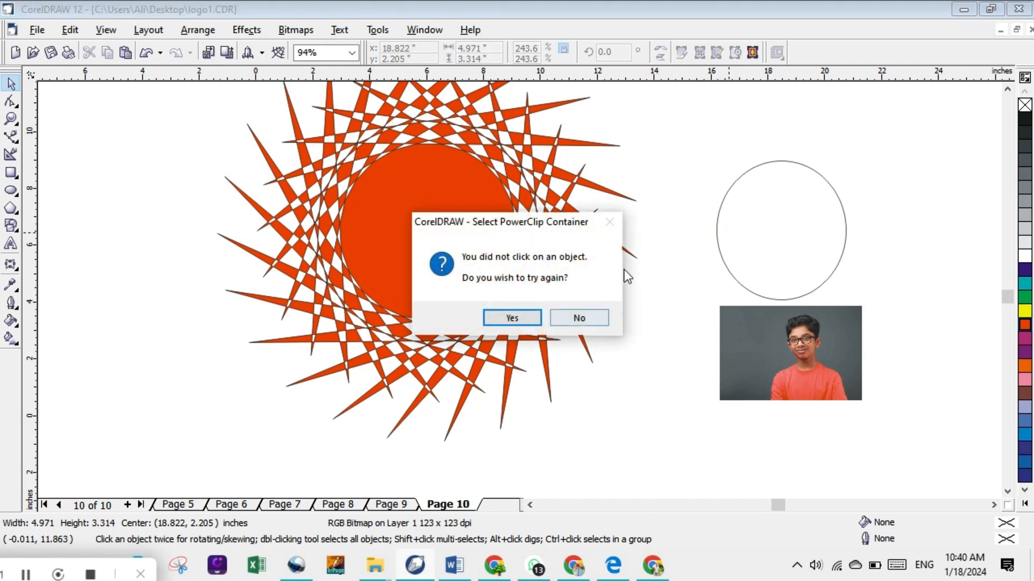
pyautogui.click(512, 318)
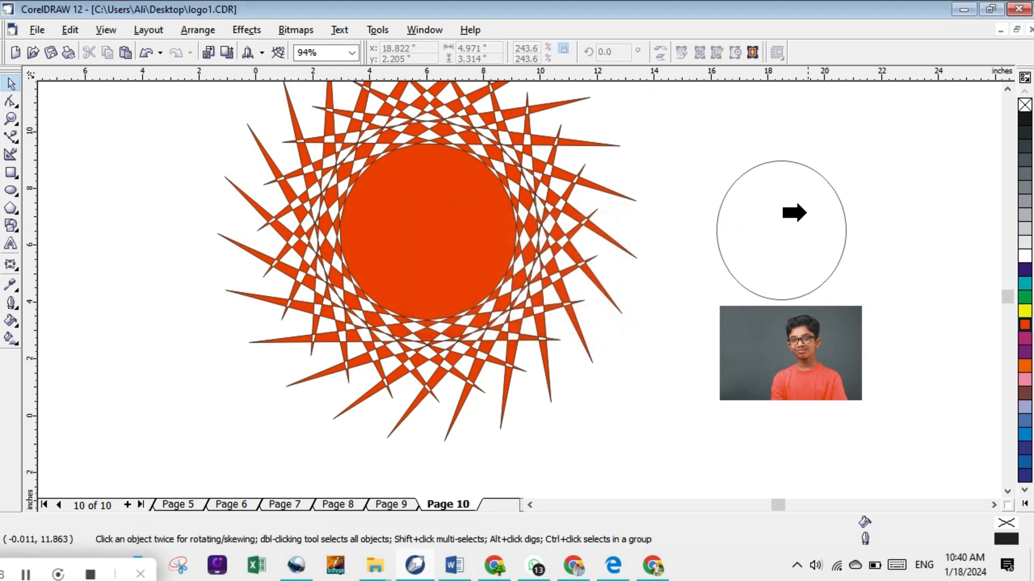
pyautogui.click(773, 195)
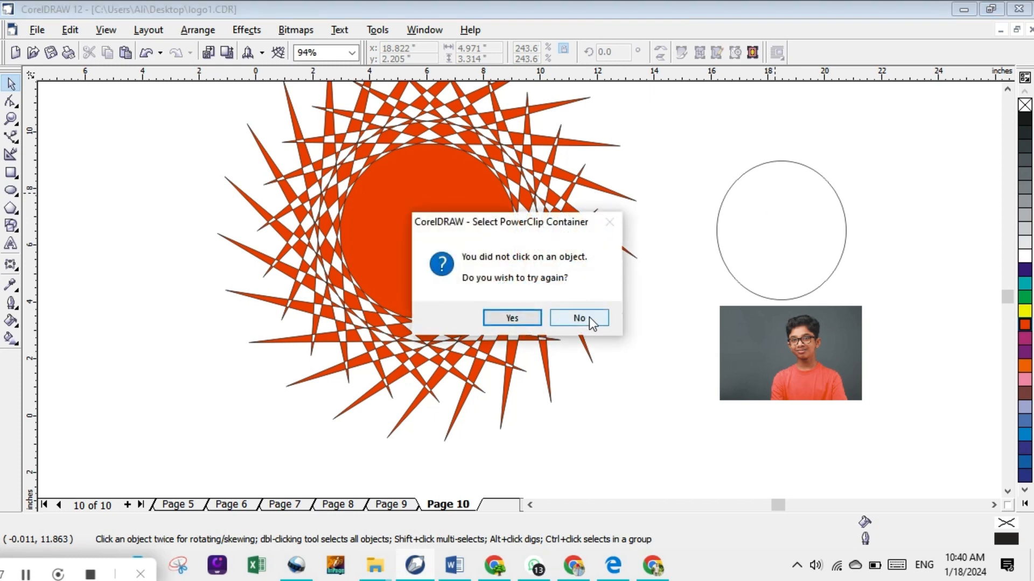
pyautogui.click(498, 319)
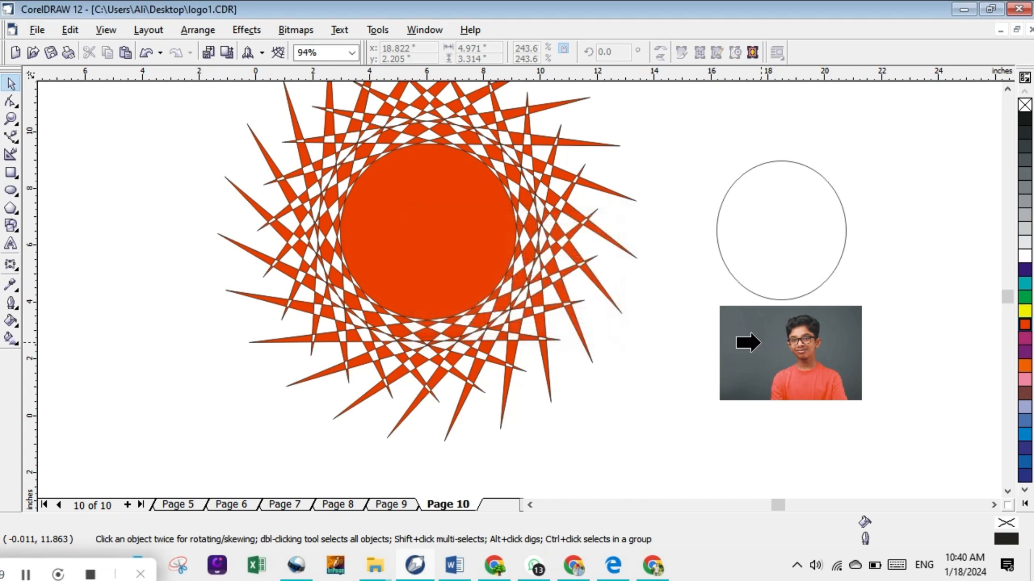
pyautogui.click(755, 330)
pyautogui.click(530, 317)
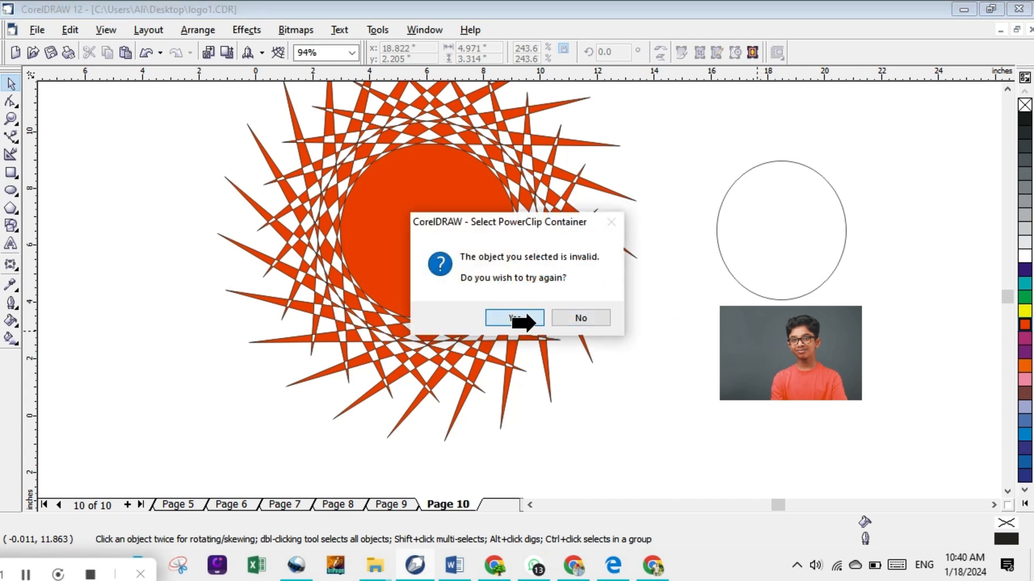
pyautogui.click(727, 346)
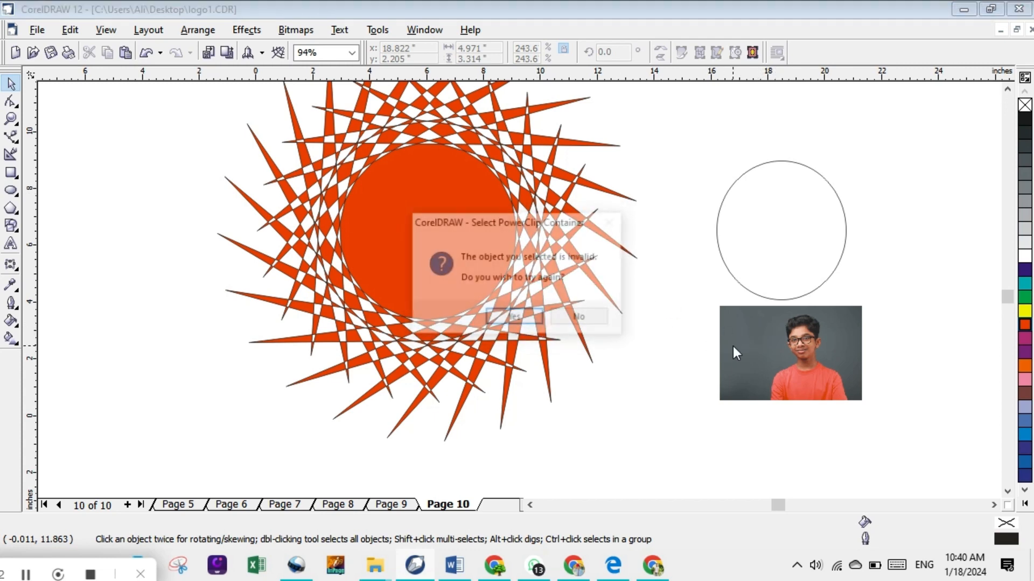
pyautogui.click(515, 318)
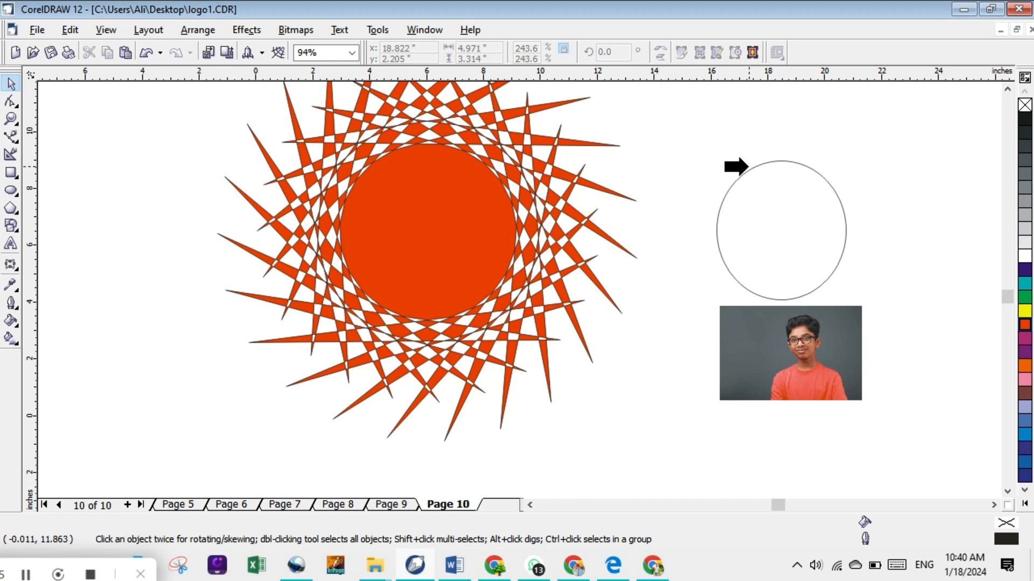
pyautogui.click(747, 172)
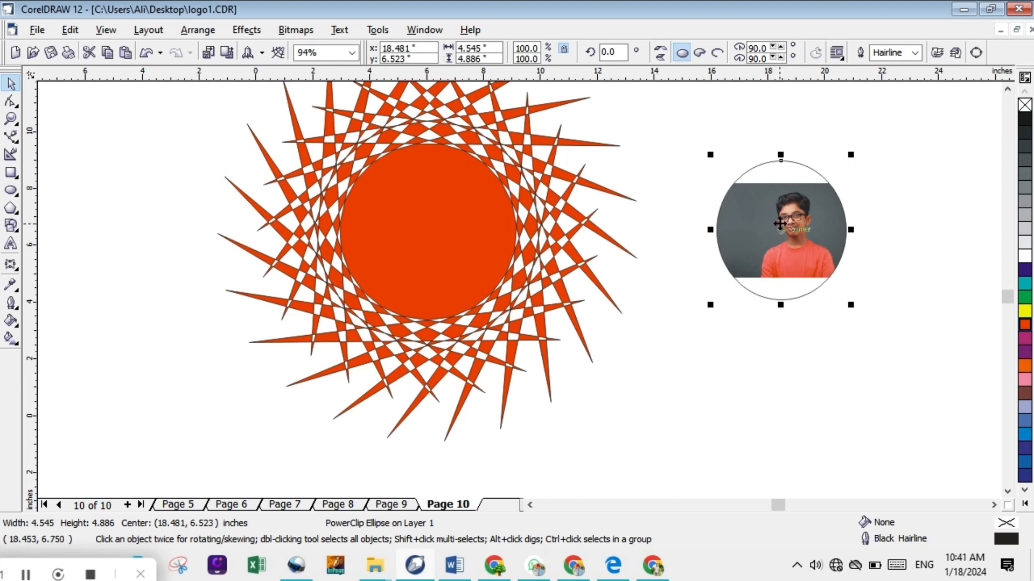
# Move the clipped photo ellipse onto the red star's centre and enlarge it to about 6.30 by 6.05 inches to cover the inner disc
pyautogui.moveTo(780, 226); pyautogui.dragTo(423, 217)
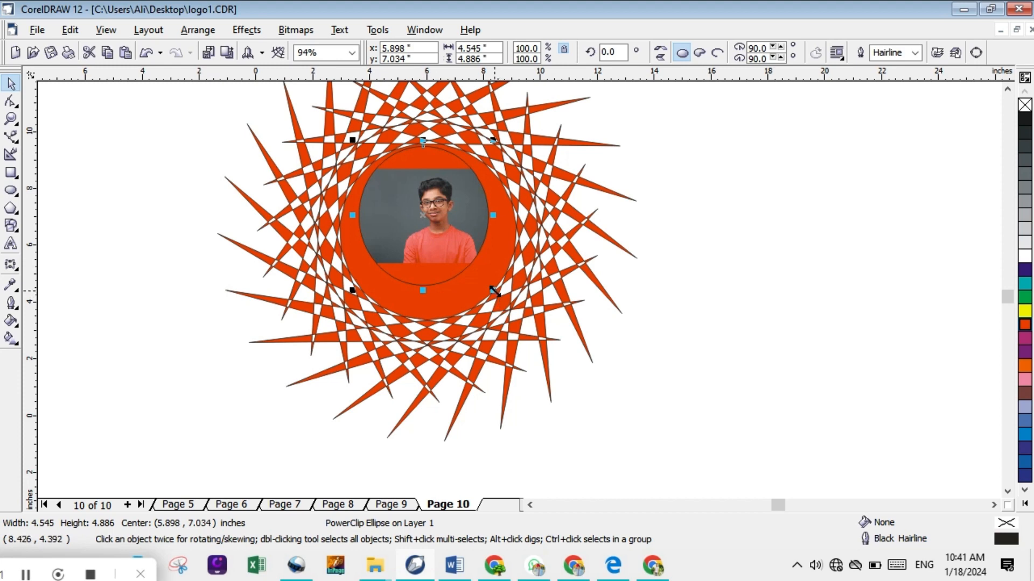
pyautogui.moveTo(493, 291); pyautogui.dragTo(520, 323)
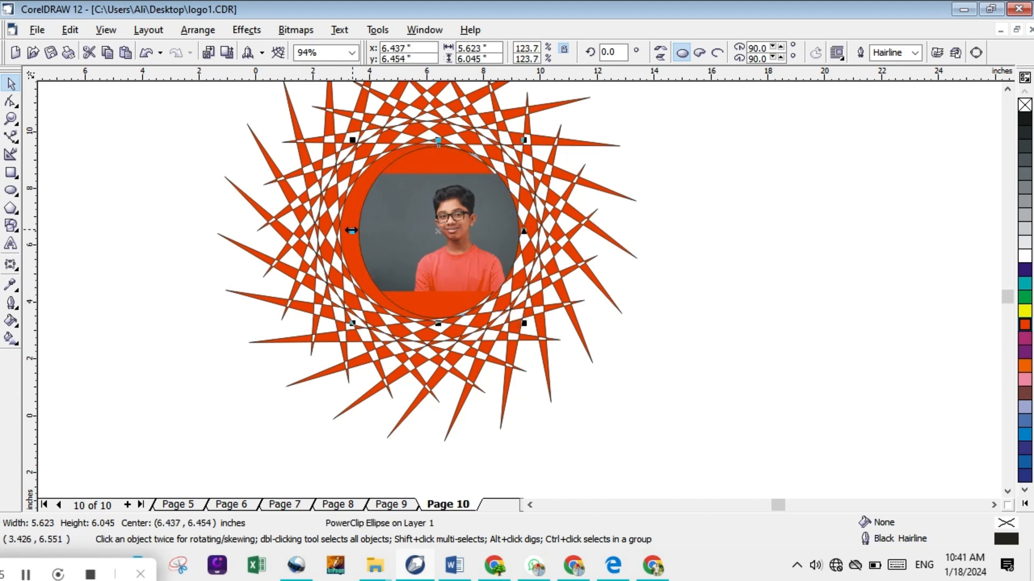
pyautogui.moveTo(351, 230); pyautogui.dragTo(332, 230)
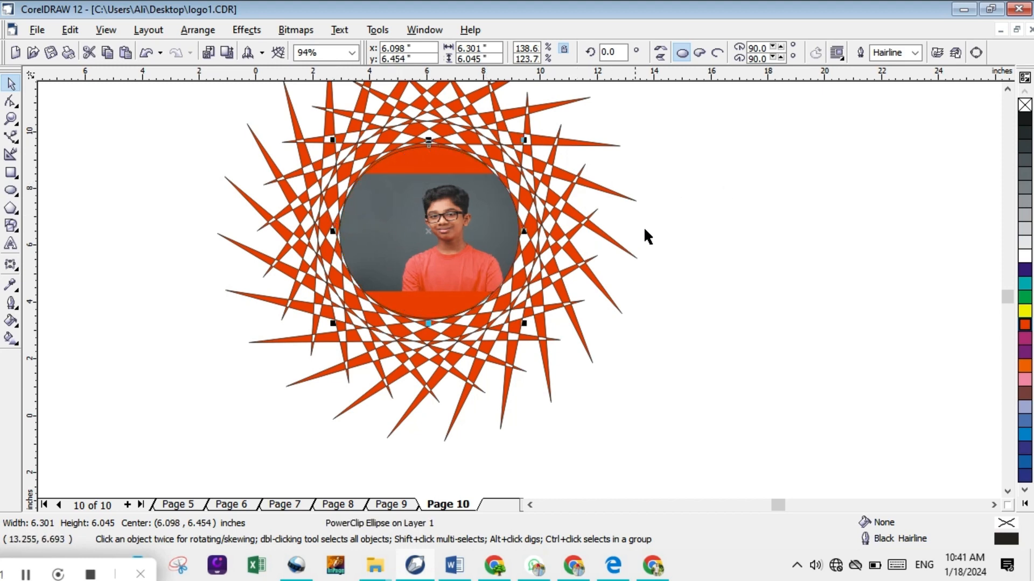
pyautogui.click(660, 231)
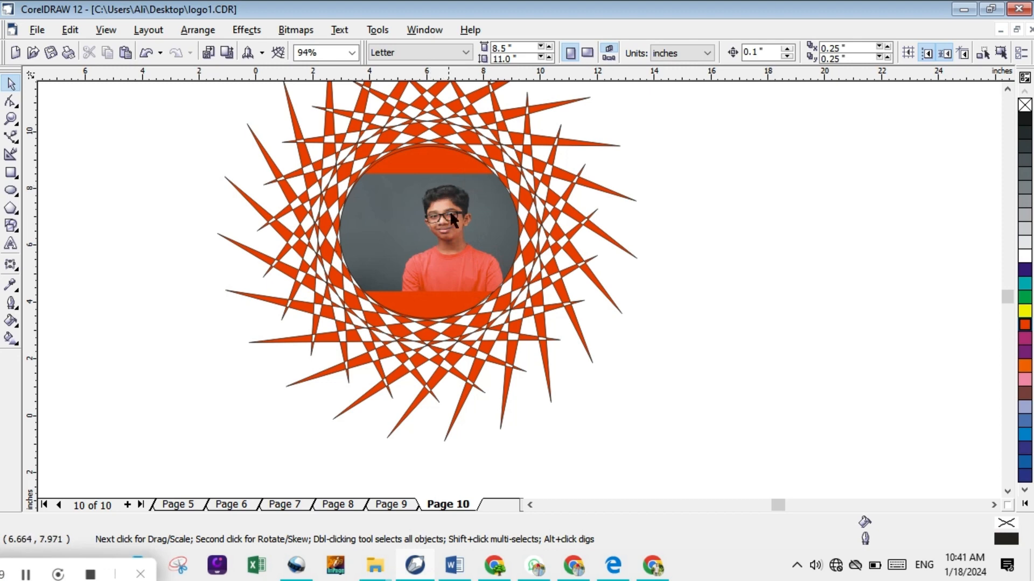
# Move the clipped photo ellipse off the red star into the empty space beside it, centred at about (19.08, 4.68)
pyautogui.click(26, 574)
pyautogui.click(429, 228)
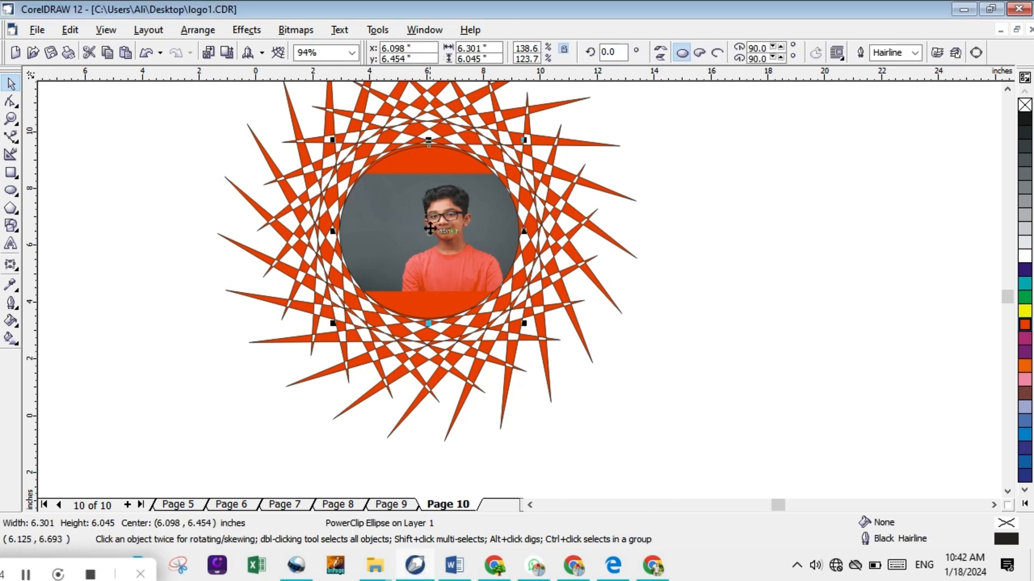
pyautogui.moveTo(429, 229); pyautogui.dragTo(798, 283)
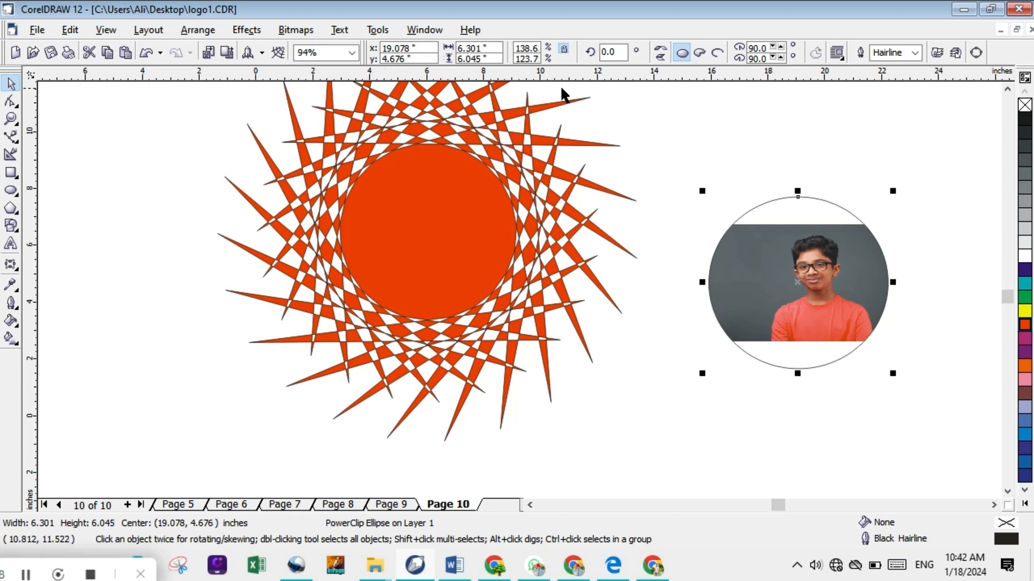
# Increase the red star's number of points to 87
pyautogui.click(399, 179)
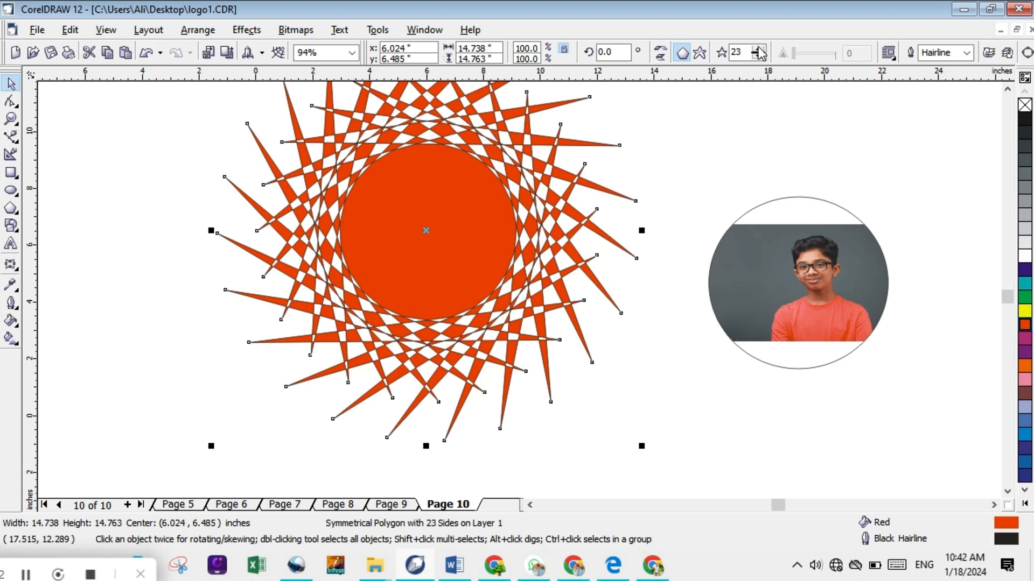
pyautogui.click(758, 49)
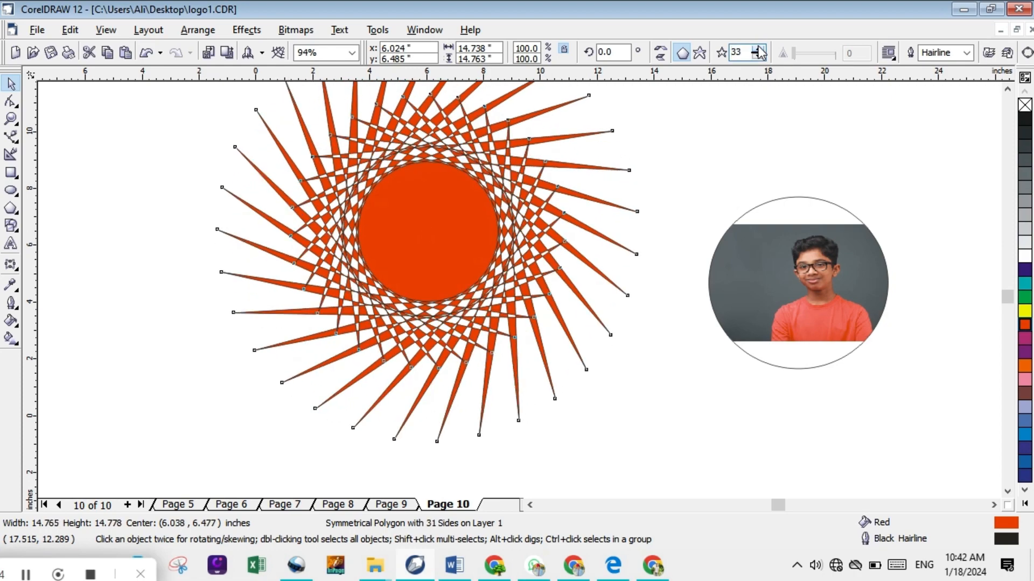
pyautogui.moveTo(758, 49); pyautogui.dragTo(754, 53)
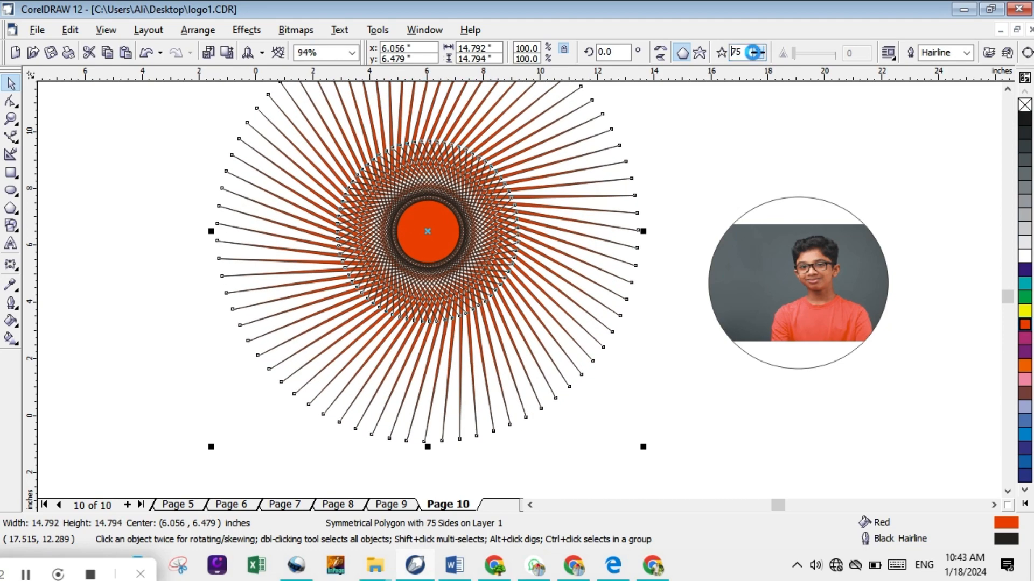
pyautogui.click(757, 56)
pyautogui.click(759, 50)
pyautogui.click(759, 50)
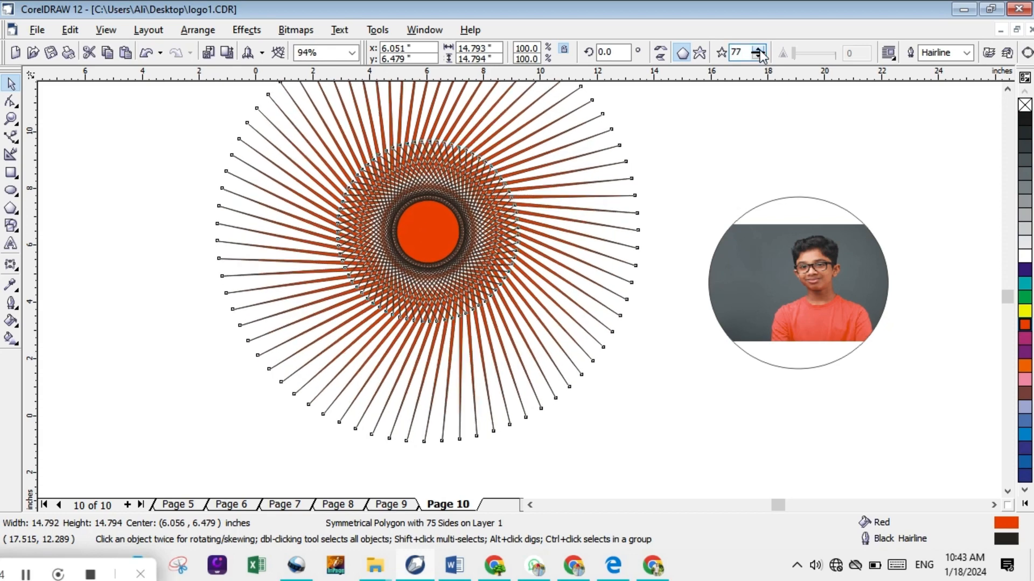
pyautogui.moveTo(759, 53); pyautogui.dragTo(760, 52)
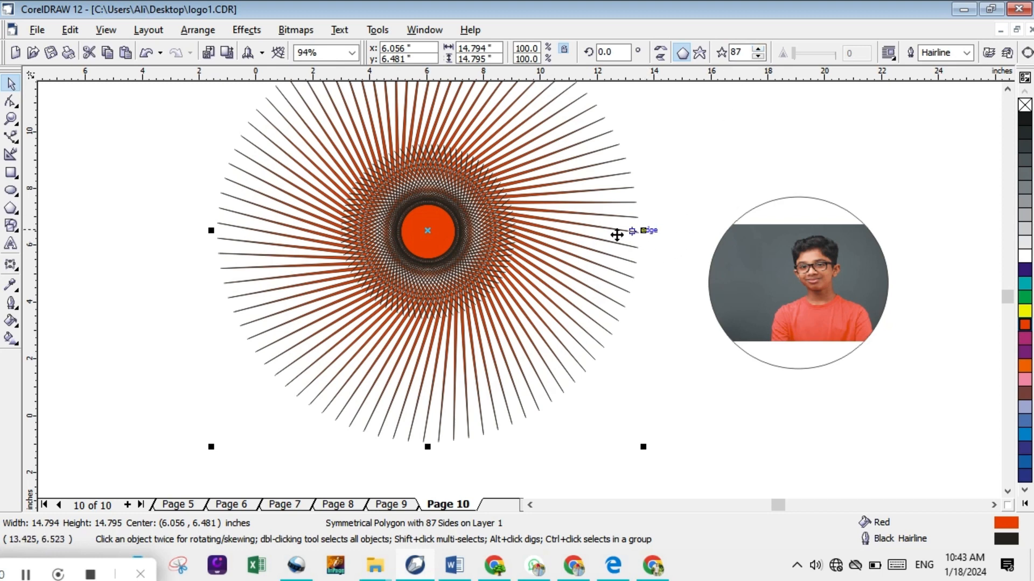
# Pull the star's outer and inner nodes outward with the Shape tool to make two rings of rays spanning about 24.36 inches
pyautogui.click(11, 101)
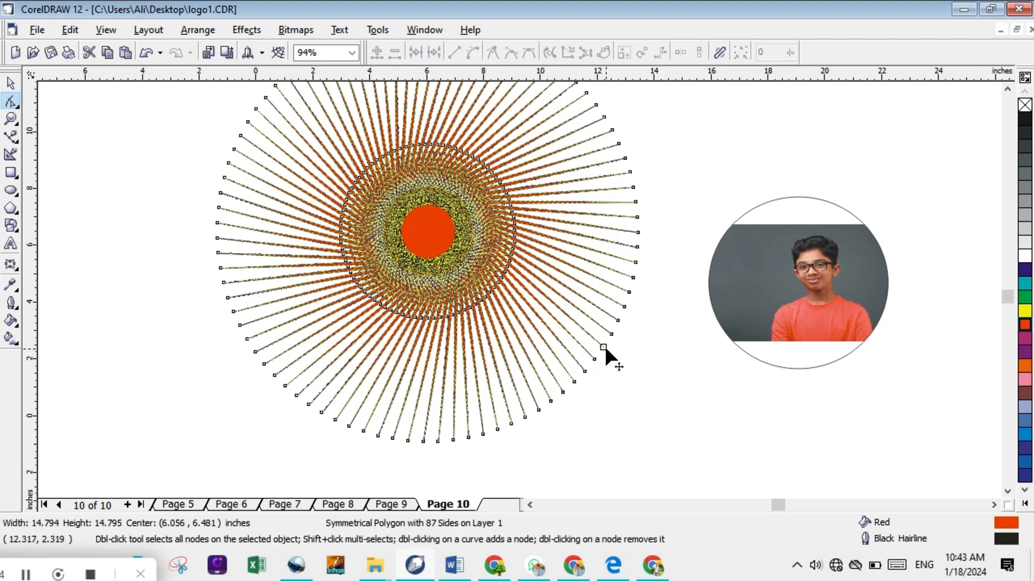
pyautogui.moveTo(604, 347); pyautogui.dragTo(654, 420)
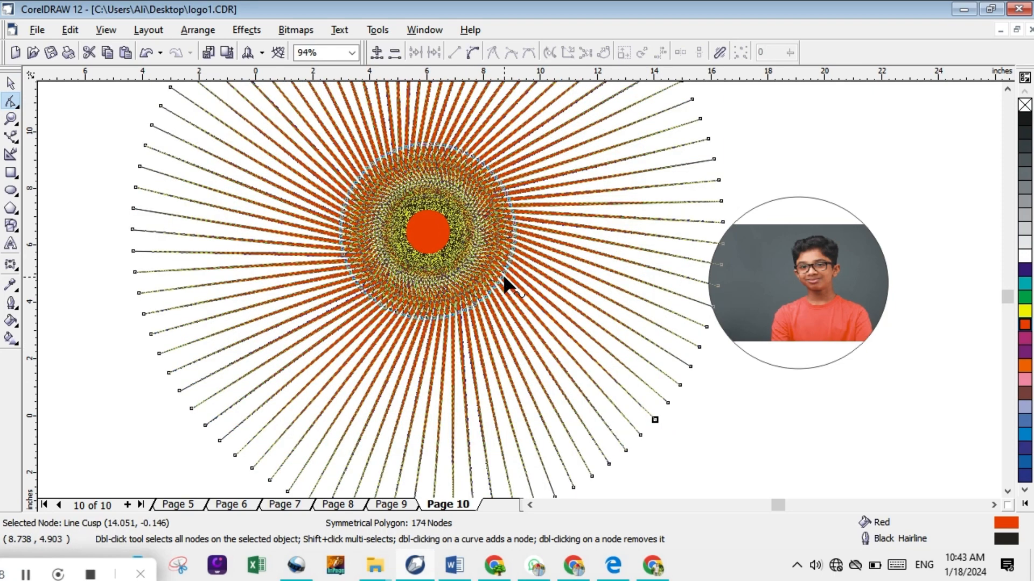
pyautogui.moveTo(501, 281); pyautogui.dragTo(623, 389)
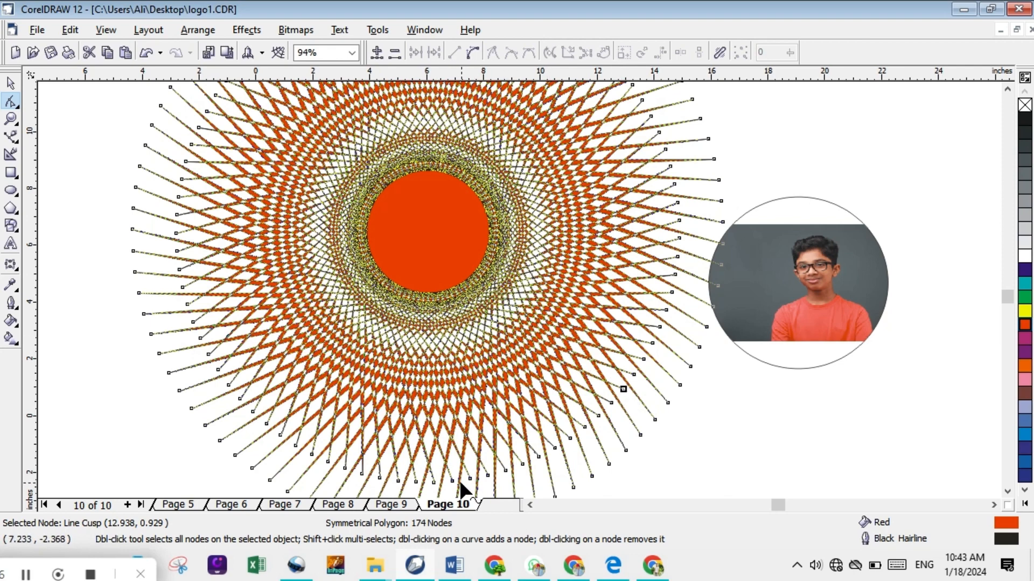
pyautogui.moveTo(454, 481); pyautogui.dragTo(478, 500)
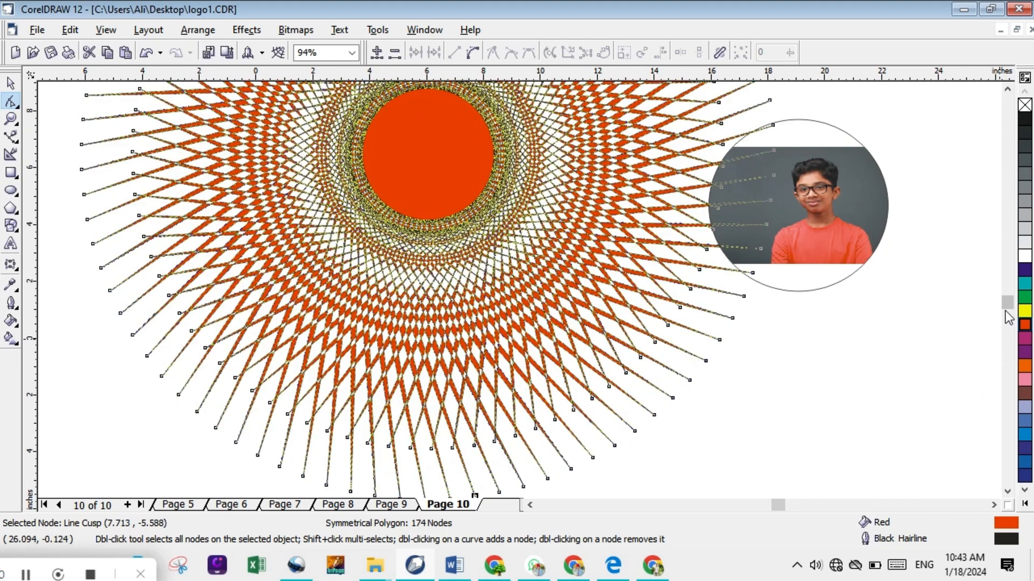
pyautogui.scroll(5, 1006, 296)
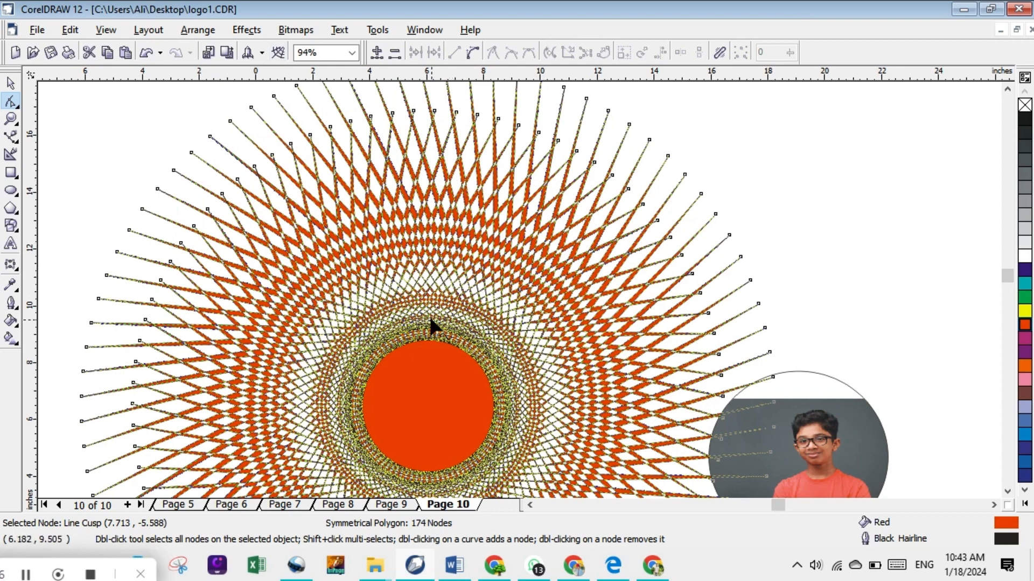
pyautogui.click(419, 294)
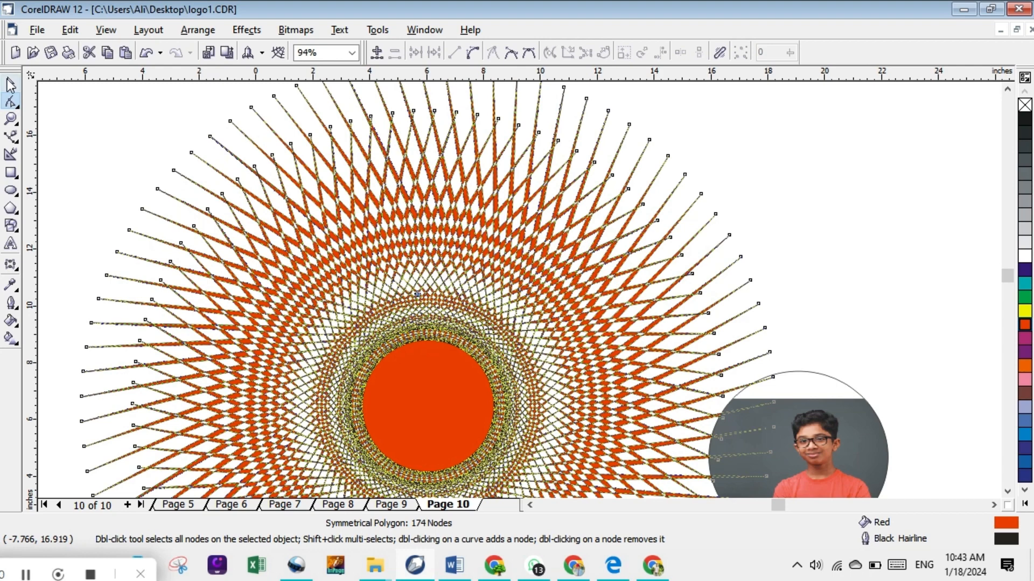
# Reduce the reshaped red star's number of points to 36
pyautogui.click(11, 83)
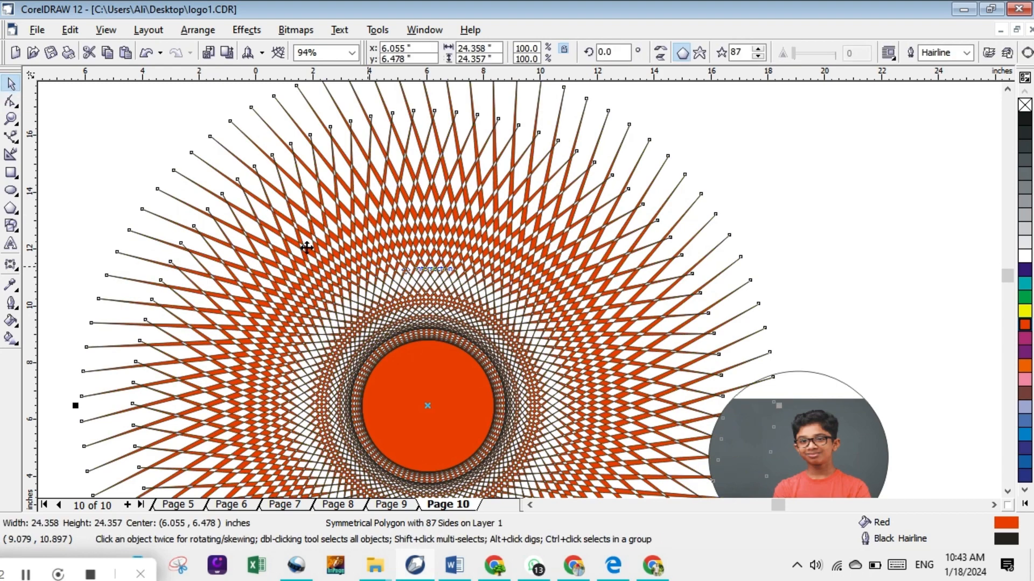
pyautogui.click(759, 56)
pyautogui.click(759, 56)
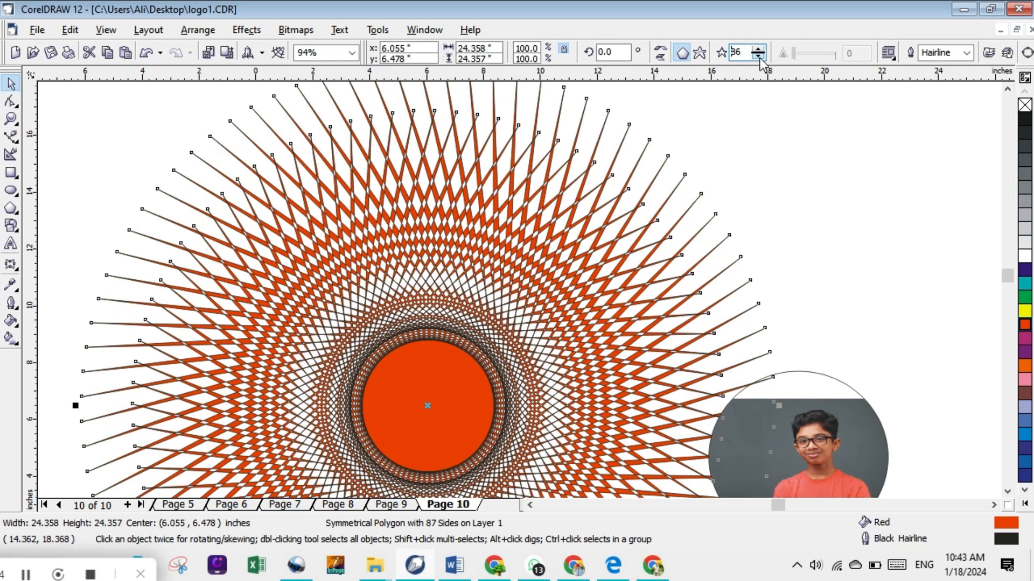
pyautogui.click(759, 56)
pyautogui.click(759, 56)
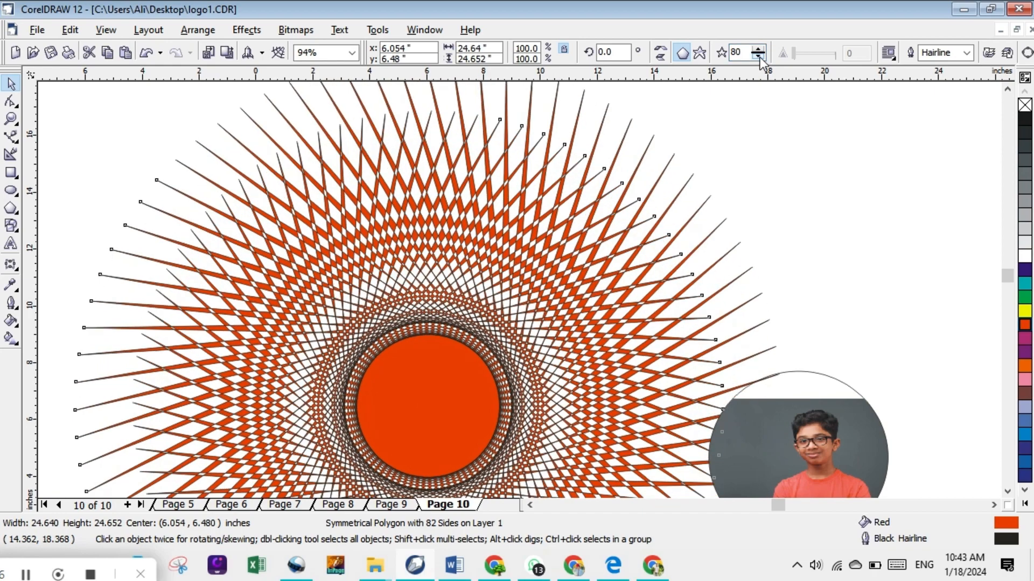
pyautogui.click(759, 56)
pyautogui.doubleClick(759, 56)
pyautogui.doubleClick(759, 56)
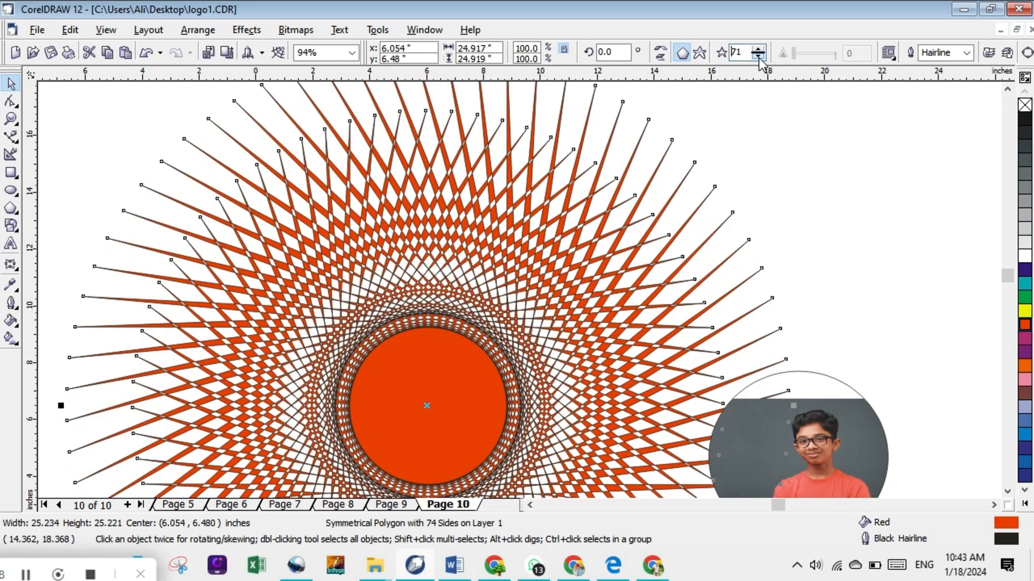
pyautogui.doubleClick(759, 56)
pyautogui.doubleClick(759, 56)
pyautogui.doubleClick(759, 56)
pyautogui.doubleClick(758, 56)
pyautogui.click(758, 56)
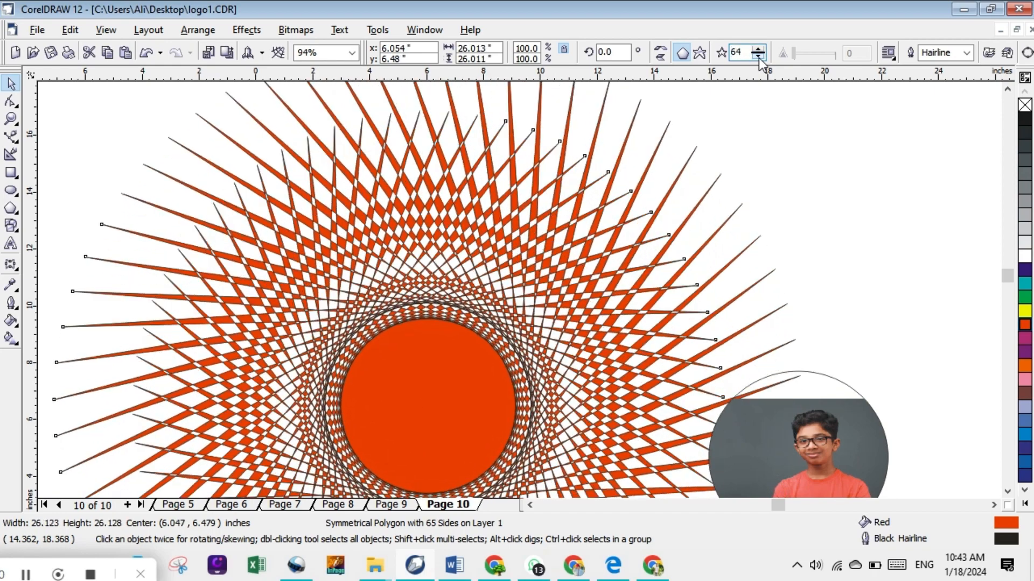
pyautogui.doubleClick(758, 56)
pyautogui.click(757, 56)
pyautogui.click(758, 56)
pyautogui.click(758, 56)
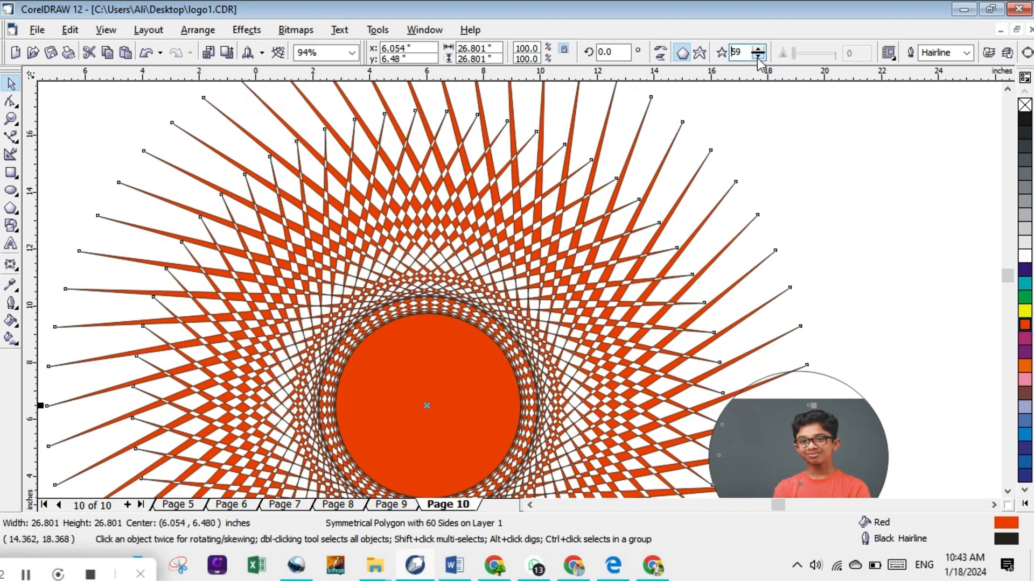
pyautogui.click(758, 56)
pyautogui.click(758, 56)
pyautogui.doubleClick(758, 56)
pyautogui.doubleClick(758, 56)
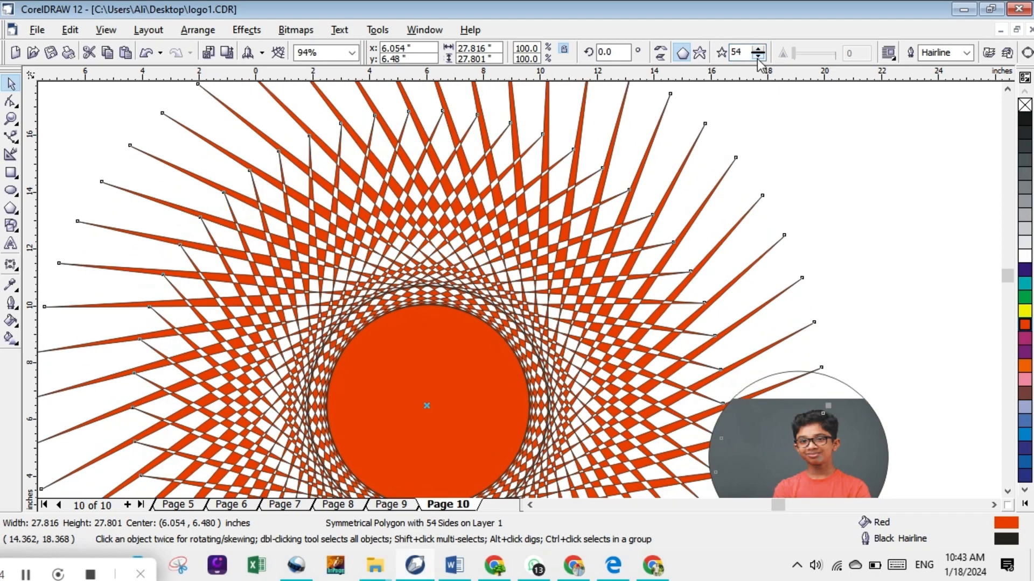
pyautogui.doubleClick(757, 56)
pyautogui.doubleClick(758, 56)
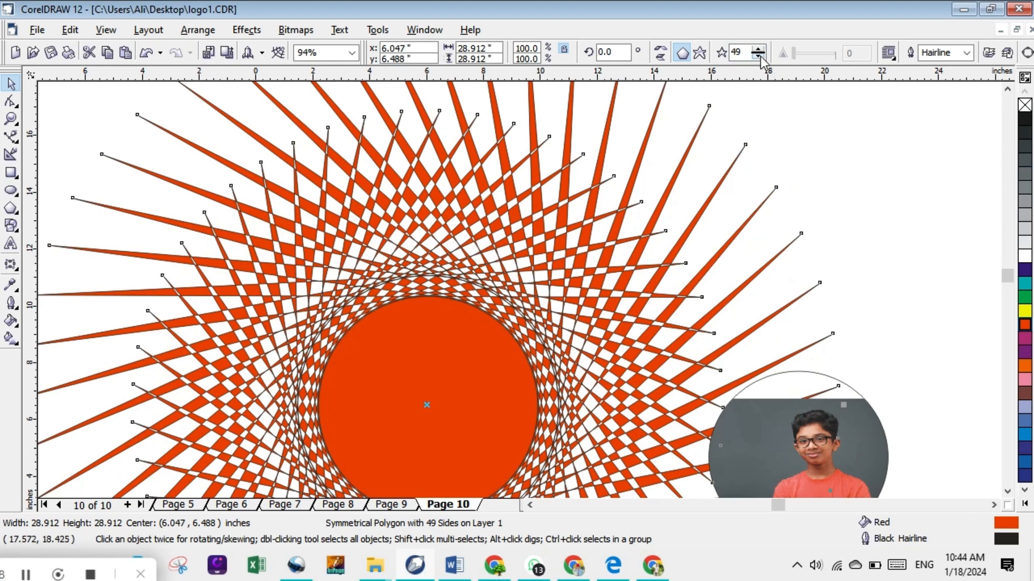
pyautogui.doubleClick(758, 56)
pyautogui.doubleClick(758, 56)
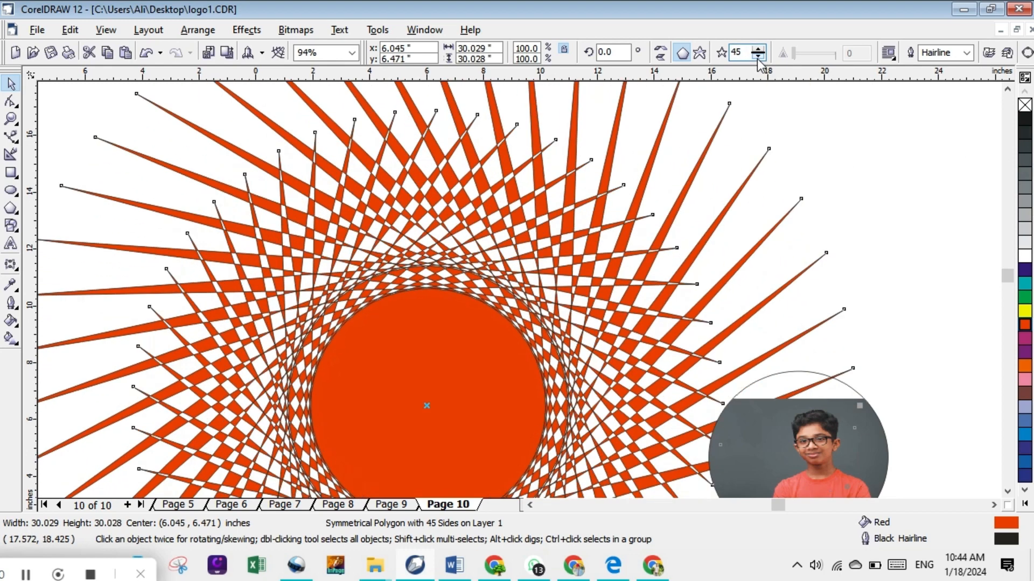
pyautogui.doubleClick(758, 56)
pyautogui.doubleClick(758, 56)
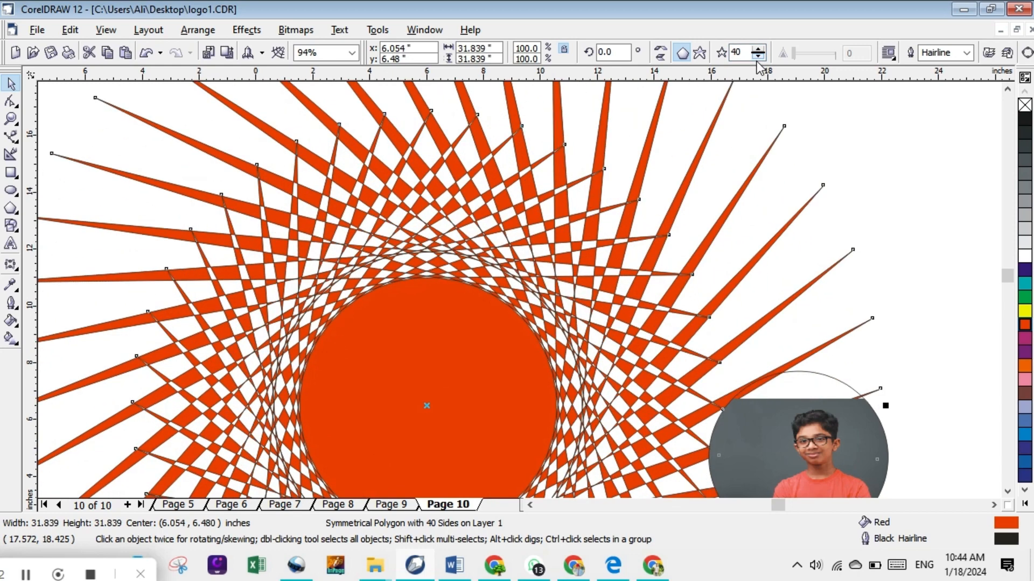
pyautogui.doubleClick(761, 59)
pyautogui.click(761, 59)
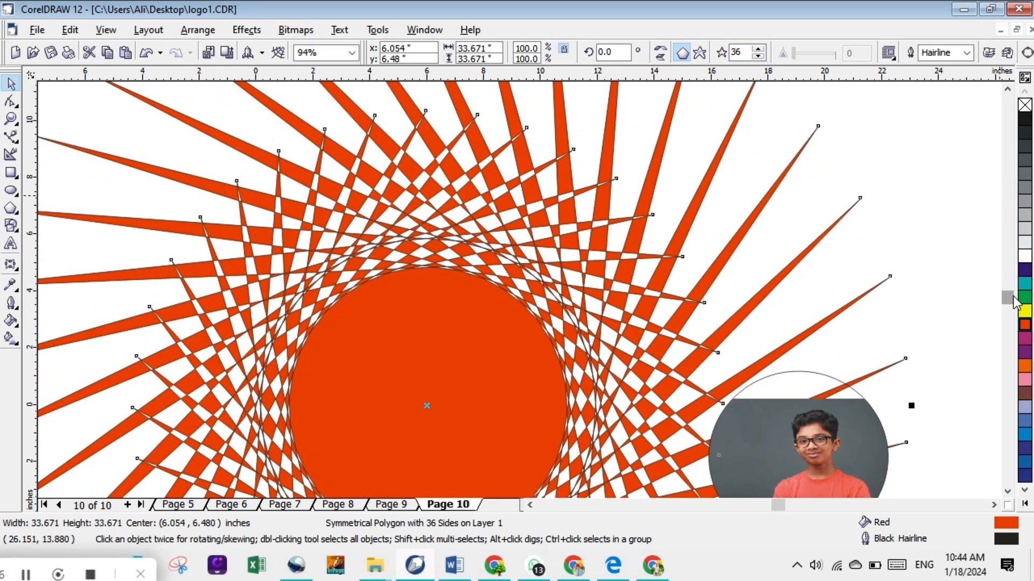
# Try the clipped photo ellipse over the star's central disc, and move it back out among the rays, centred at about (22.77, 2.29)
pyautogui.scroll(-3, 1011, 293)
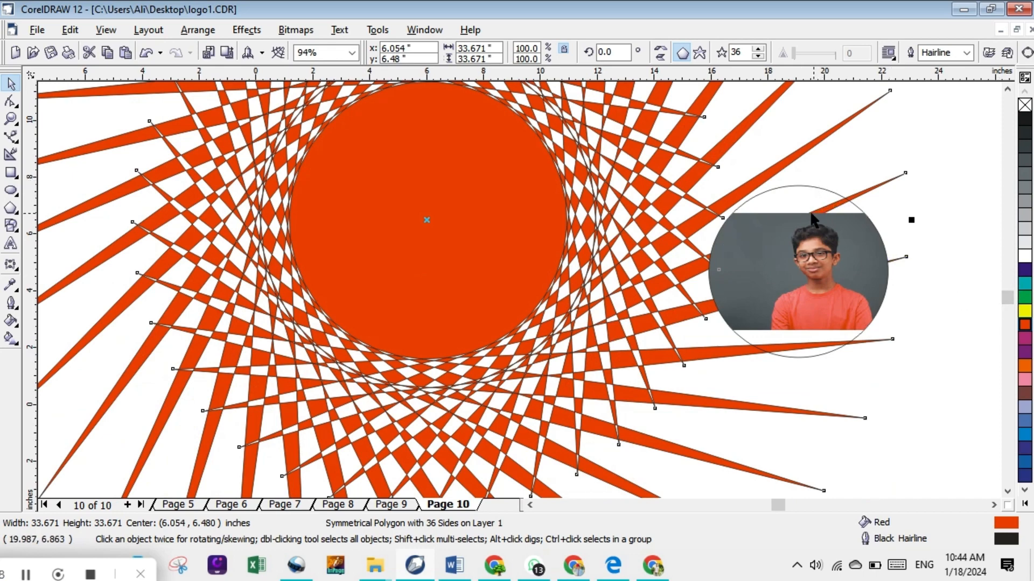
pyautogui.click(814, 234)
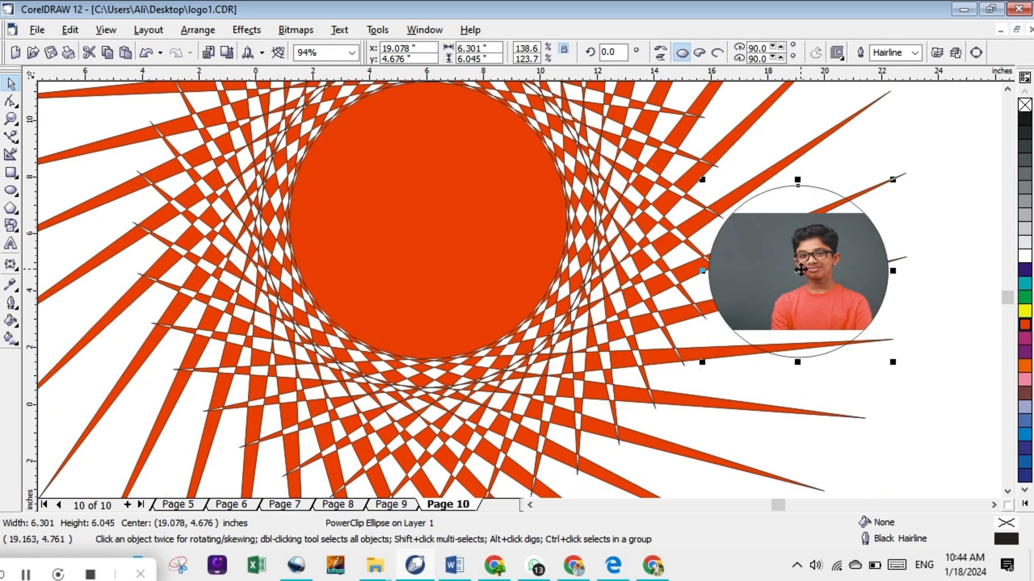
pyautogui.moveTo(801, 270); pyautogui.dragTo(409, 175)
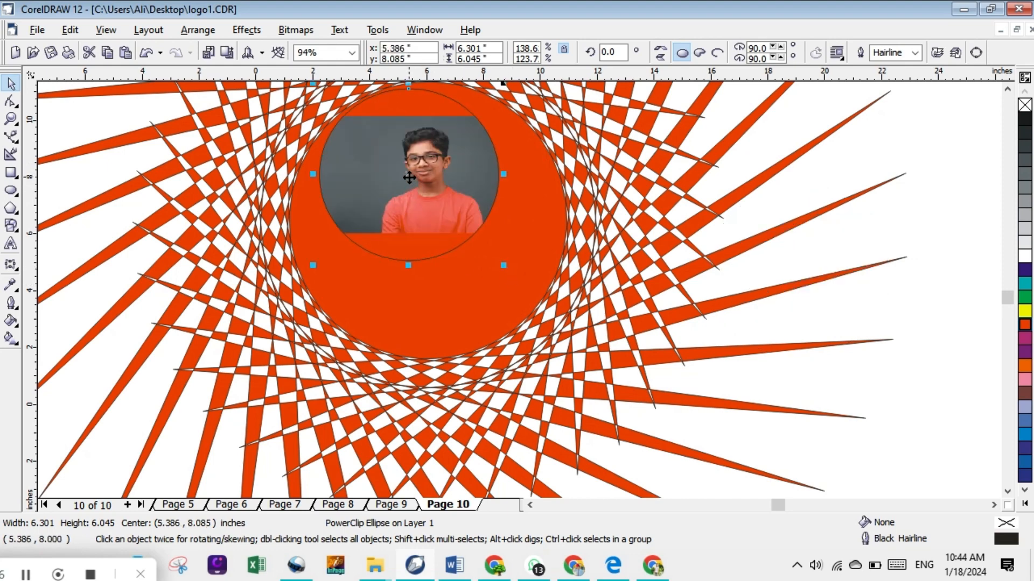
pyautogui.moveTo(409, 177); pyautogui.dragTo(904, 340)
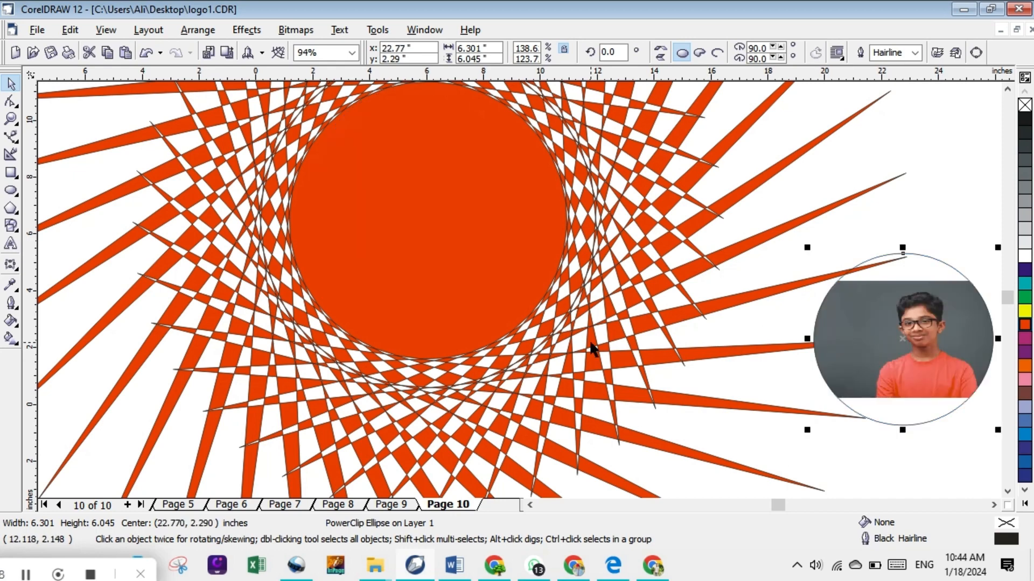
# Shorten the star's shorter rays with the Shape tool to widen the central disc, placing one tip node at about (10.47, -1.76)
pyautogui.click(560, 331)
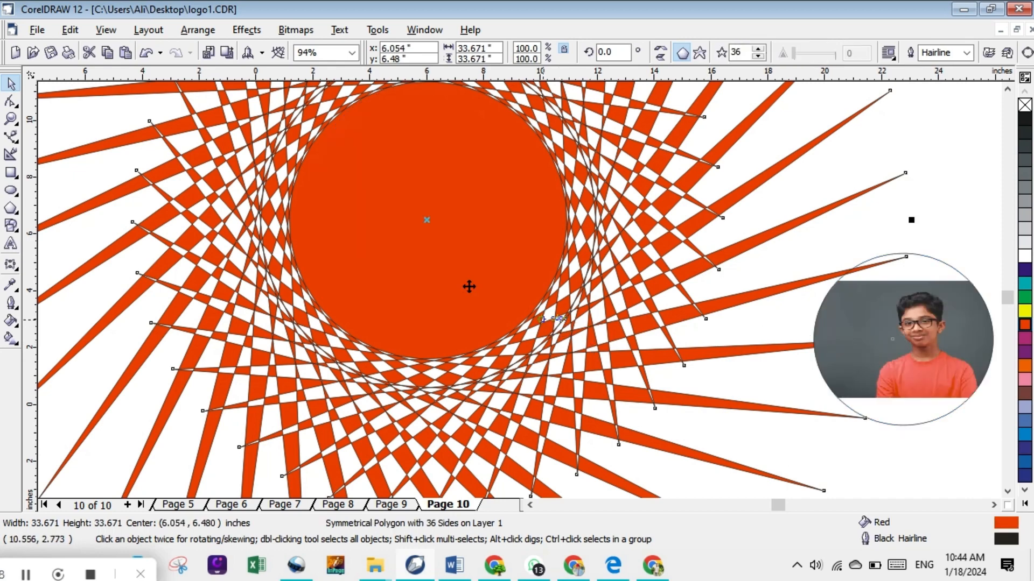
pyautogui.click(18, 100)
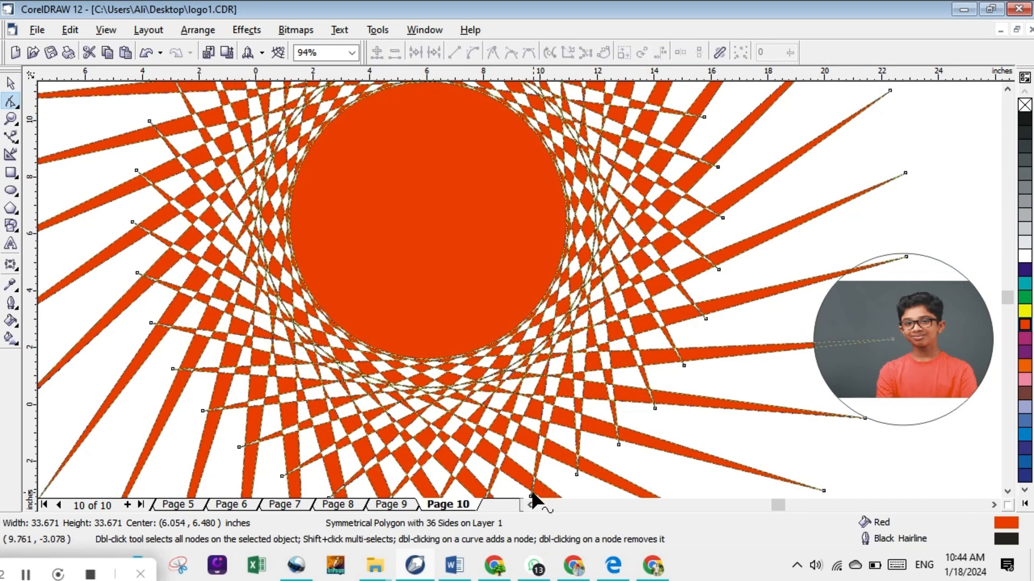
pyautogui.moveTo(530, 494); pyautogui.dragTo(554, 442)
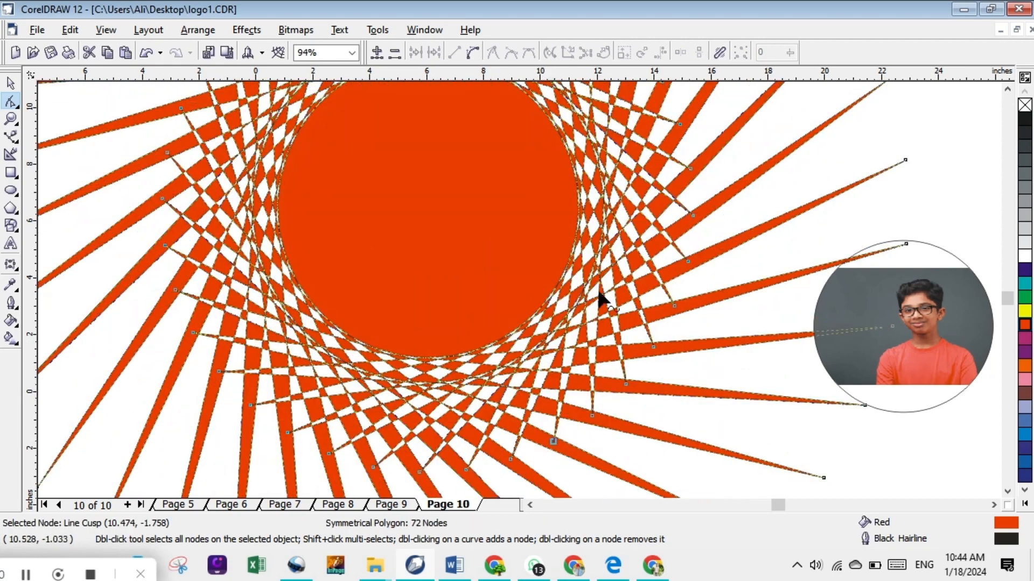
# Move the clipped photo ellipse onto the star's central disc and enlarge it to about 10.39 by 9.95 inches, centred at about (5.86, 6.16)
pyautogui.click(889, 305)
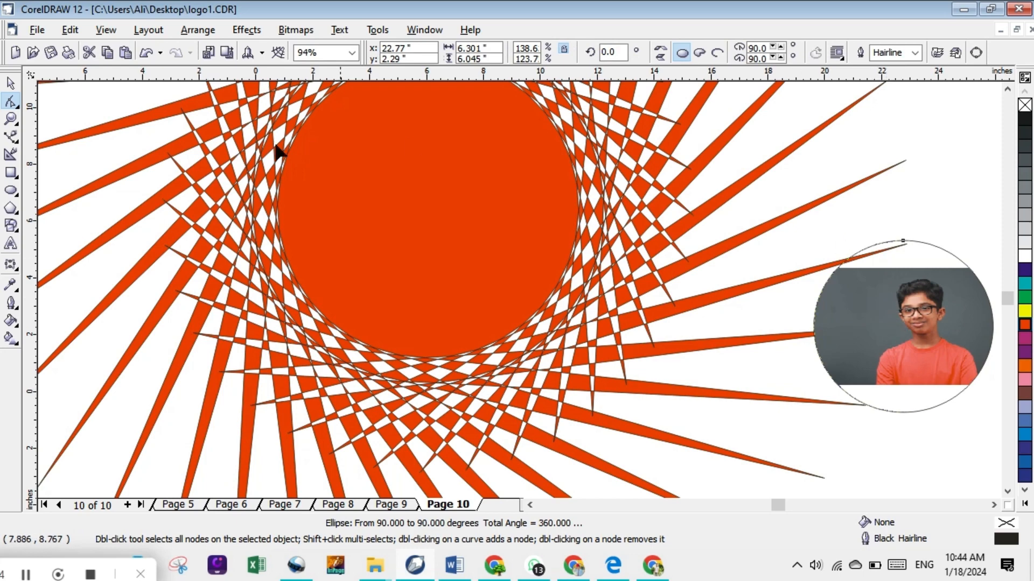
pyautogui.click(11, 84)
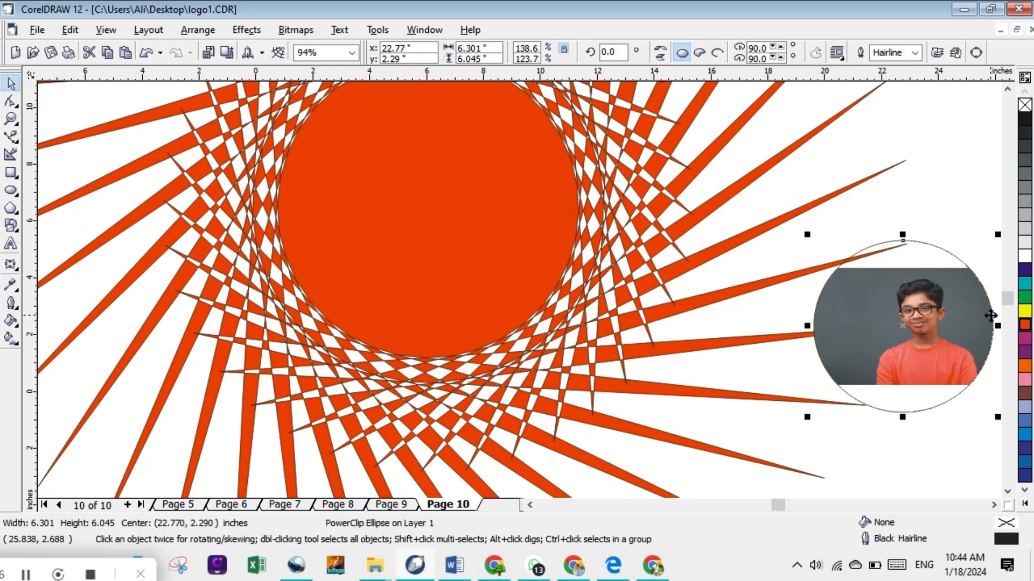
pyautogui.moveTo(903, 325); pyautogui.dragTo(391, 161)
pyautogui.moveTo(485, 252); pyautogui.dragTo(587, 343)
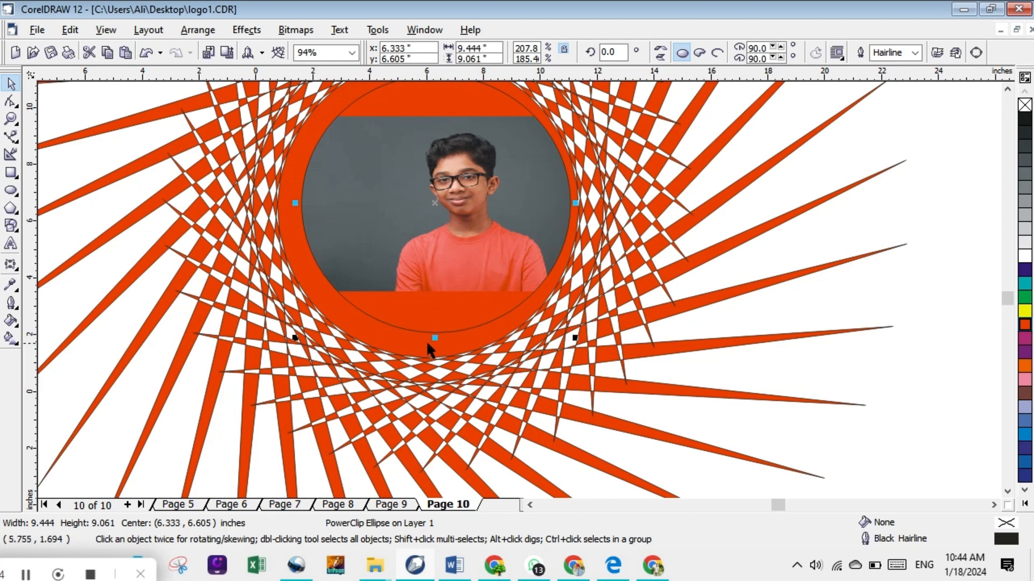
pyautogui.moveTo(436, 338); pyautogui.dragTo(429, 364)
pyautogui.moveTo(291, 217); pyautogui.dragTo(269, 186)
pyautogui.click(332, 187)
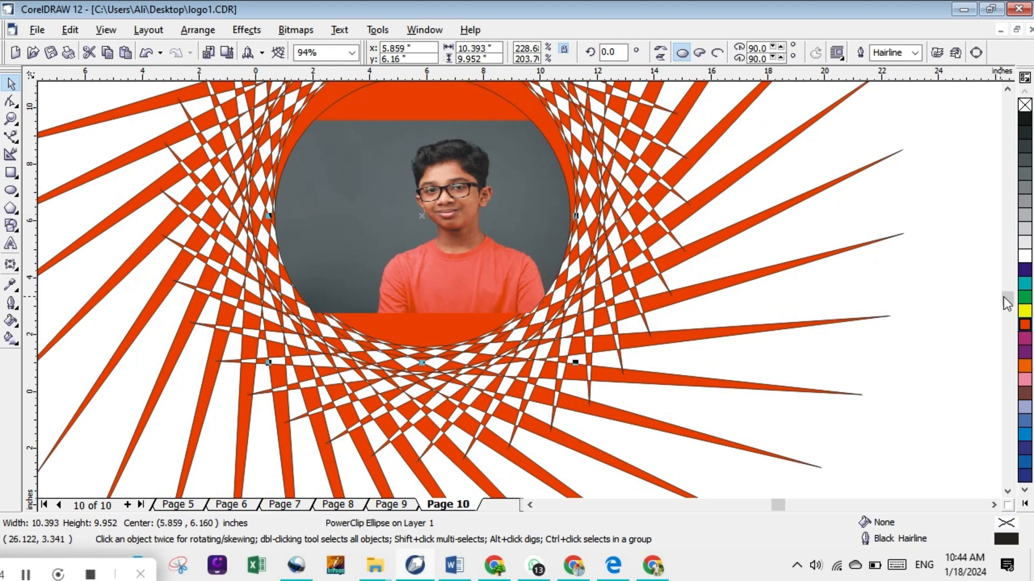
# Shift the red star slightly upward behind the photo ellipse, centring it at about (5.80, 7.59)
pyautogui.moveTo(1004, 297); pyautogui.dragTo(1003, 283)
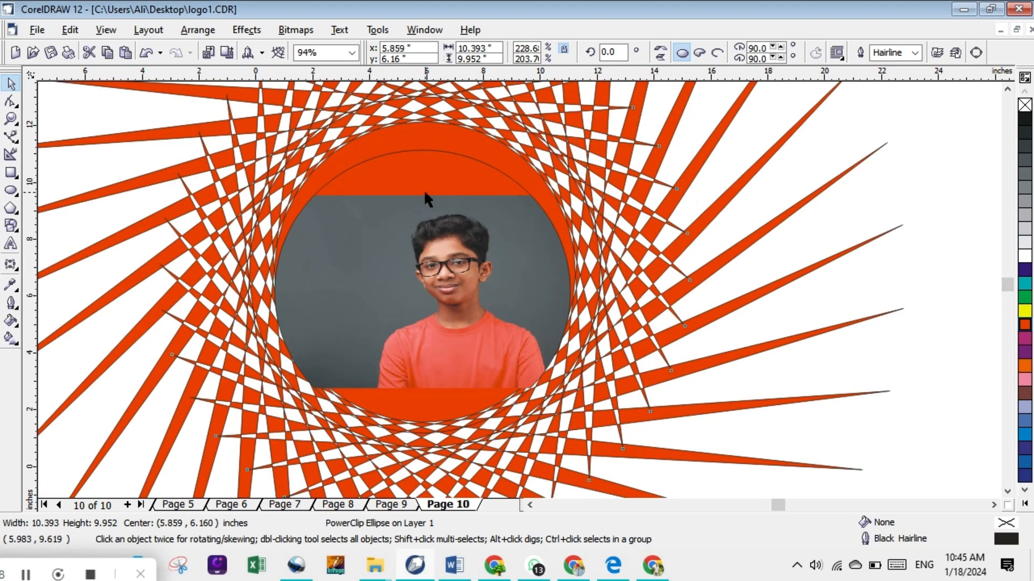
pyautogui.moveTo(424, 191)
pyautogui.mouseDown()
pyautogui.moveTo(419, 175)
pyautogui.moveTo(425, 181)
pyautogui.mouseUp()
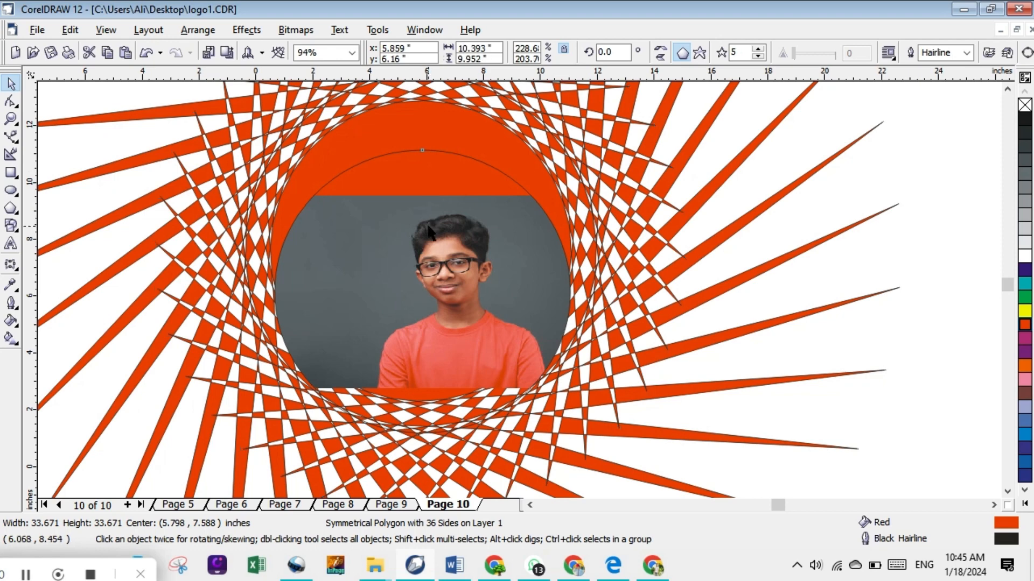
# Move the clipped photo ellipse up to the middle of the red star, centred at about (5.80, 7.67)
pyautogui.click(429, 191)
pyautogui.moveTo(427, 188); pyautogui.dragTo(427, 188)
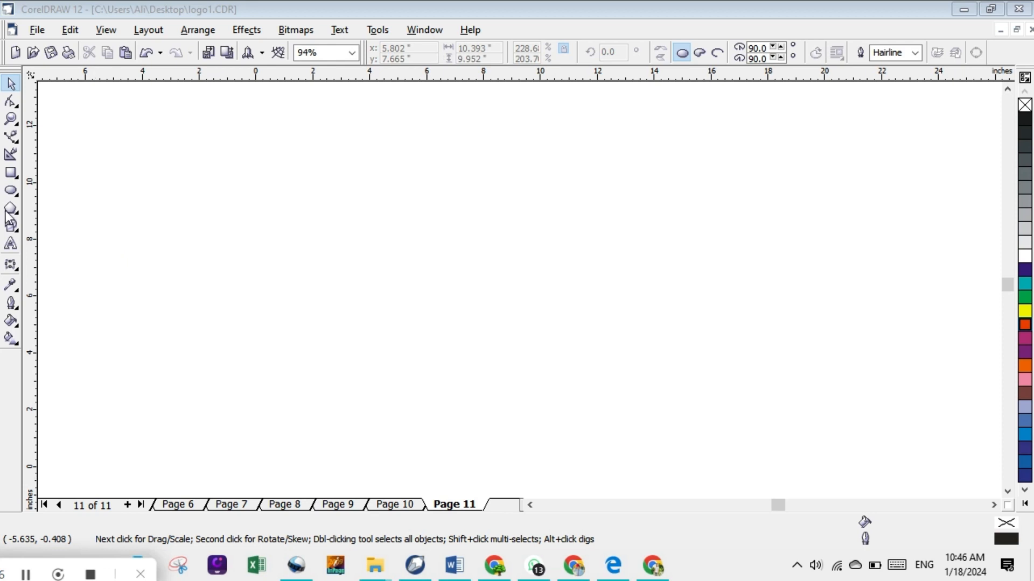
# Draw a narrow upright ellipse about 0.71 by 4.86 inches on page 11, centred at about (4.72, 6.88), and fill it red
pyautogui.click(12, 192)
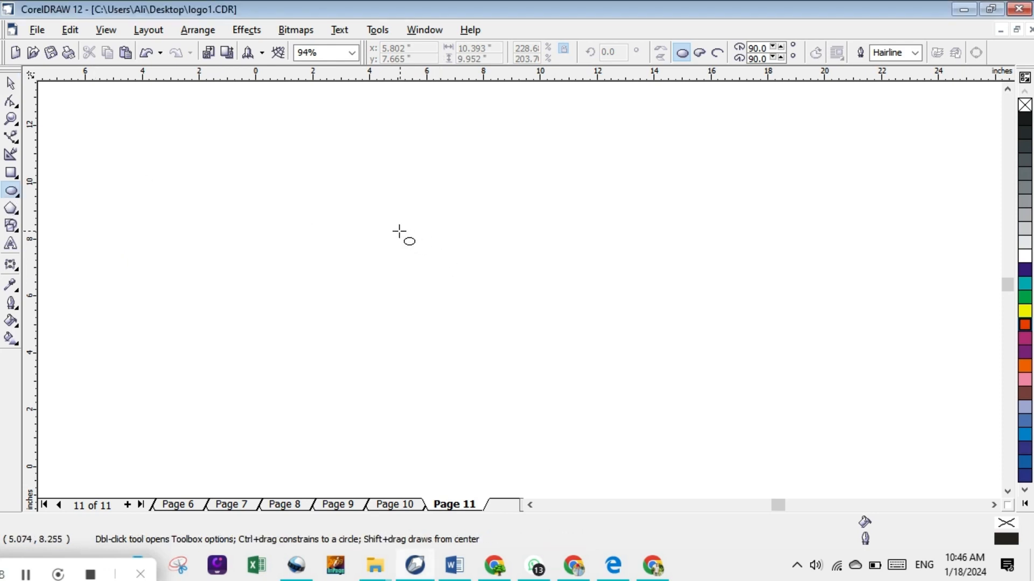
pyautogui.moveTo(379, 203); pyautogui.dragTo(400, 336)
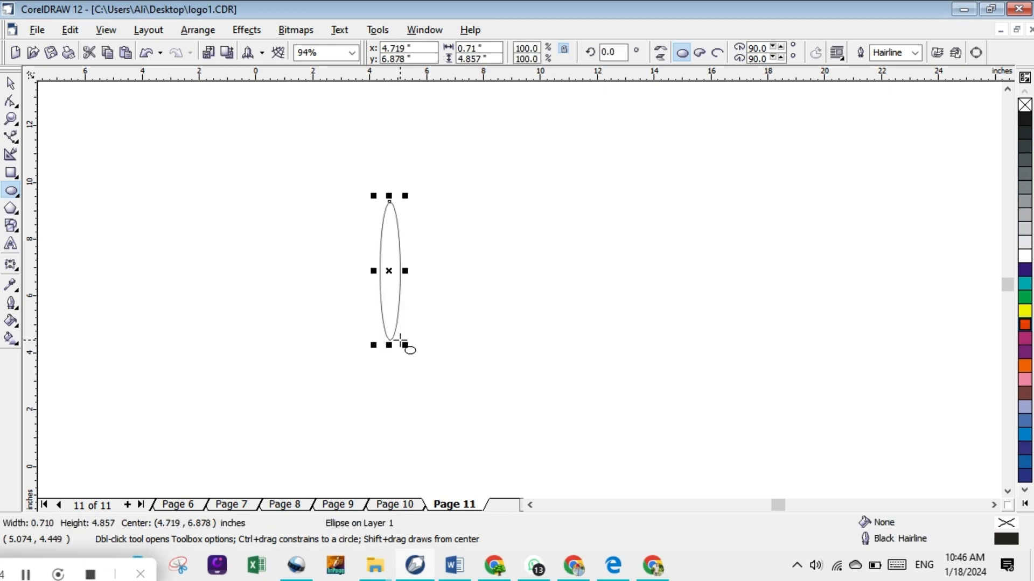
pyautogui.click(1024, 324)
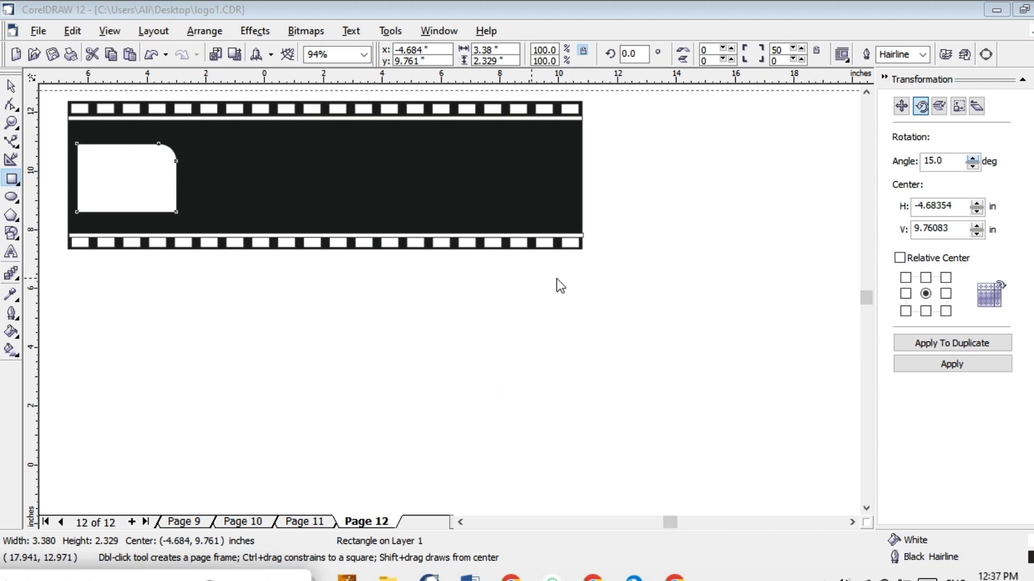
# Round all corners of the strip's white rectangle to 50 and copy it to the strip's right end, centred at about (8.85, 9.85)
pyautogui.click(782, 60)
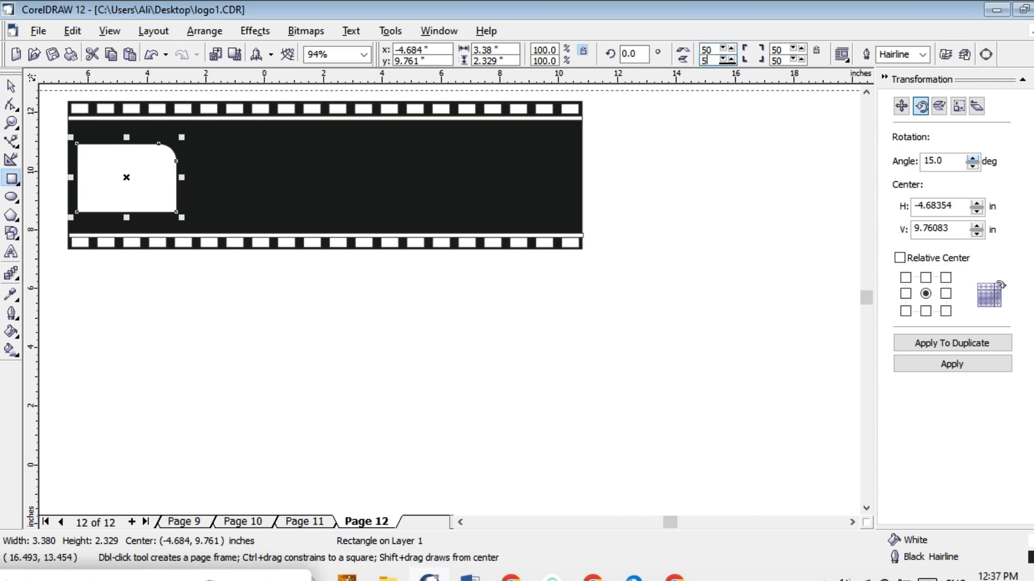
pyautogui.click(707, 58)
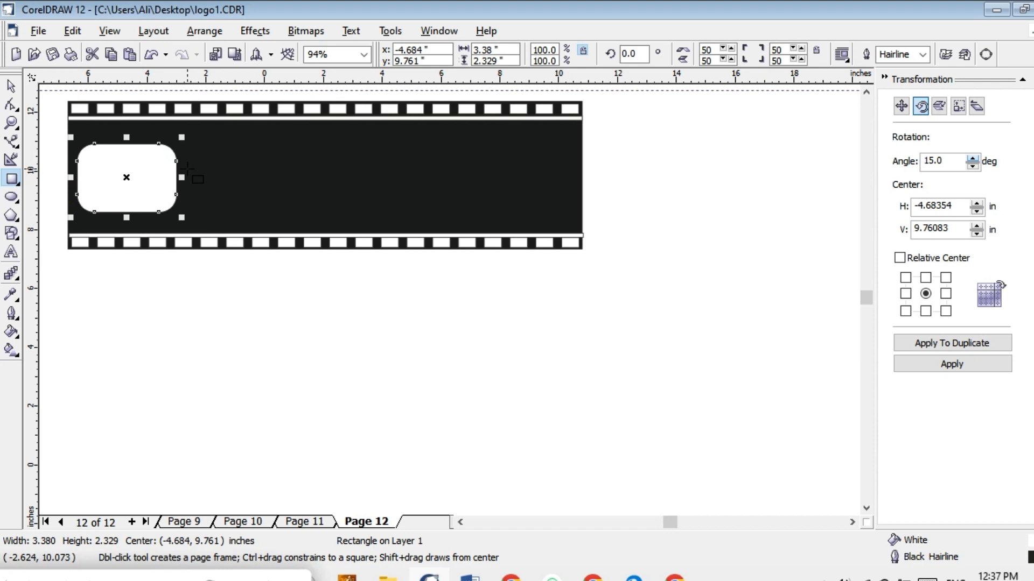
pyautogui.click(12, 88)
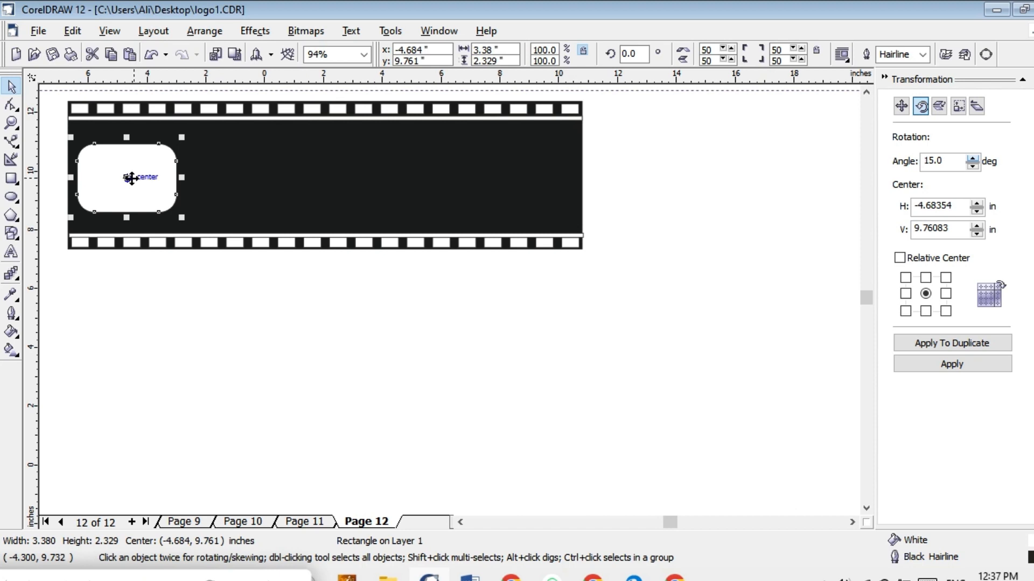
pyautogui.moveTo(125, 177); pyautogui.dragTo(525, 176)
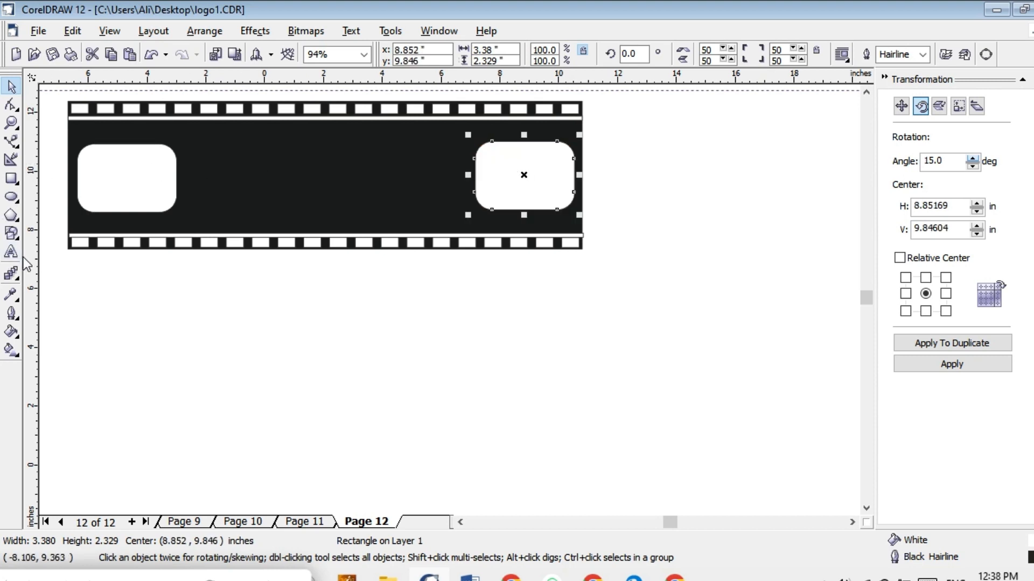
# Blend the left rounded rectangle into its copy at the strip's right end with 20 steps
pyautogui.click(14, 277)
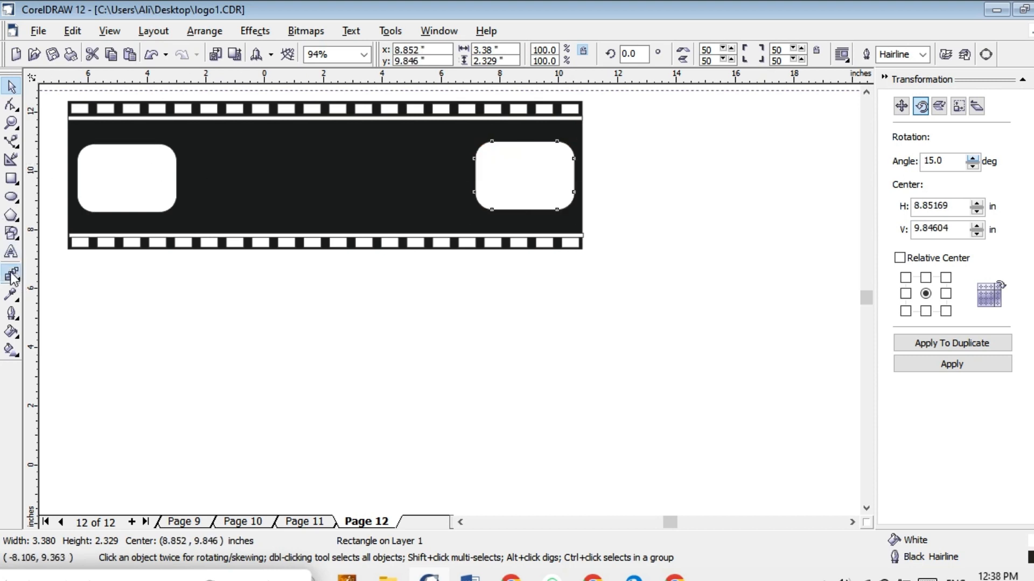
pyautogui.click(135, 168)
pyautogui.moveTo(135, 167); pyautogui.dragTo(494, 168)
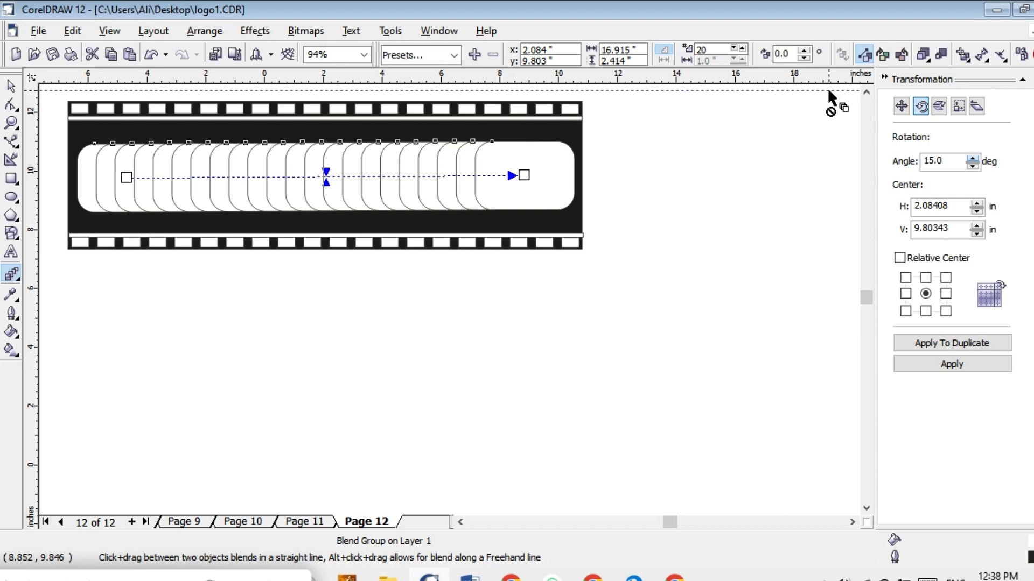
# Try different step counts on the rounded rectangle blend, first lowering the number and then raising it to 32
pyautogui.click(734, 49)
pyautogui.click(734, 48)
pyautogui.click(733, 48)
pyautogui.click(734, 48)
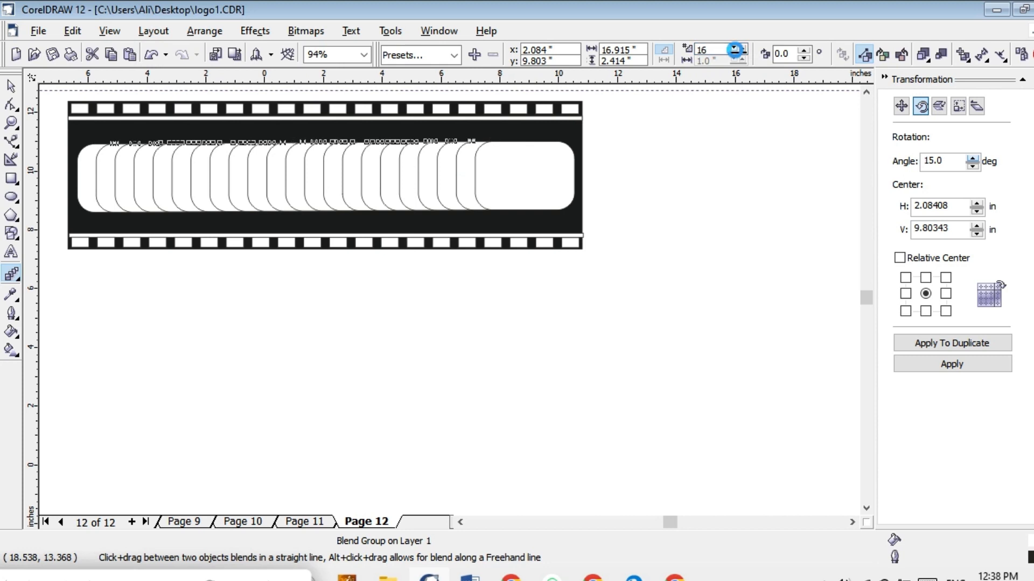
pyautogui.click(741, 49)
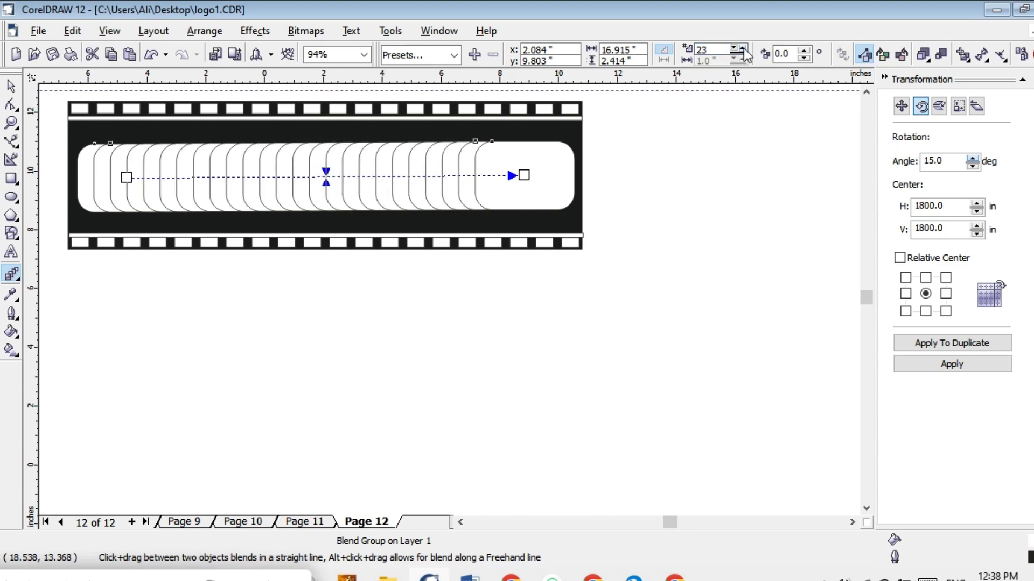
pyautogui.click(743, 48)
pyautogui.click(743, 48)
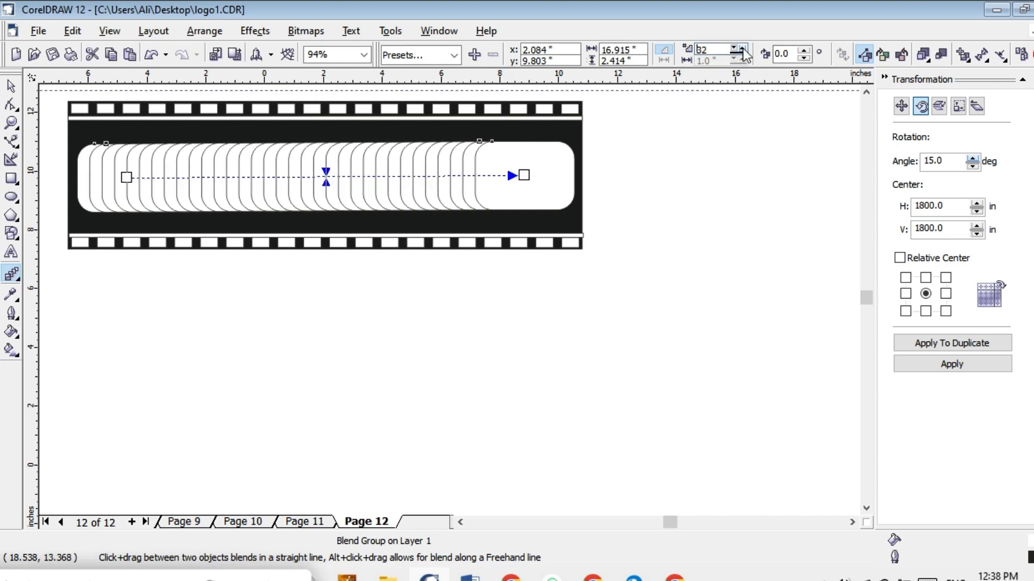
# Reduce the rounded rectangle blend to 2 steps so the strip has four separate frames
pyautogui.click(732, 47)
pyautogui.click(732, 47)
pyautogui.click(732, 47)
pyautogui.click(732, 47)
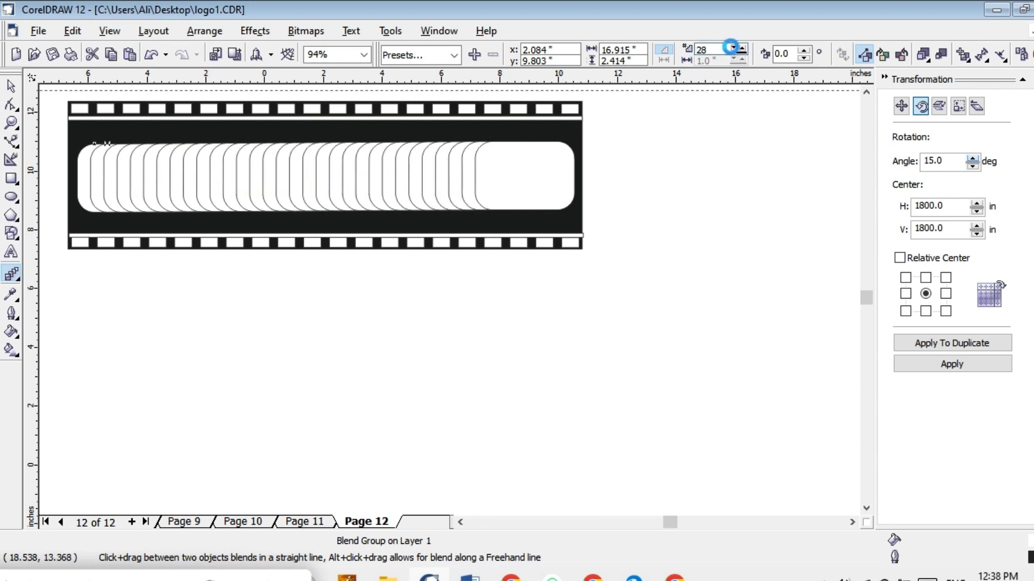
pyautogui.click(731, 47)
pyautogui.click(731, 47)
pyautogui.click(731, 47)
pyautogui.click(731, 47)
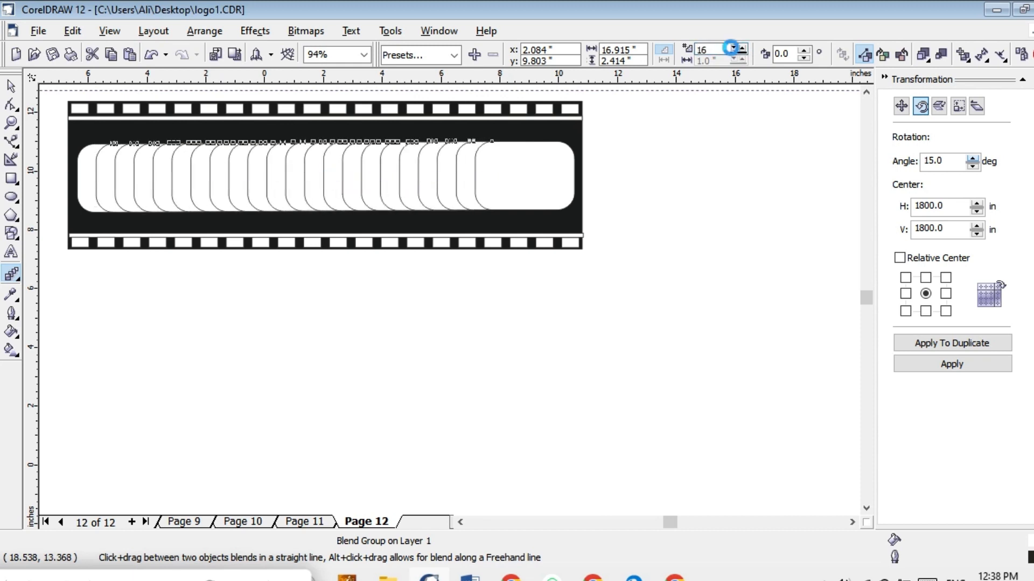
pyautogui.click(731, 48)
pyautogui.click(732, 48)
pyautogui.click(734, 49)
pyautogui.click(733, 50)
pyautogui.click(733, 49)
pyautogui.click(733, 49)
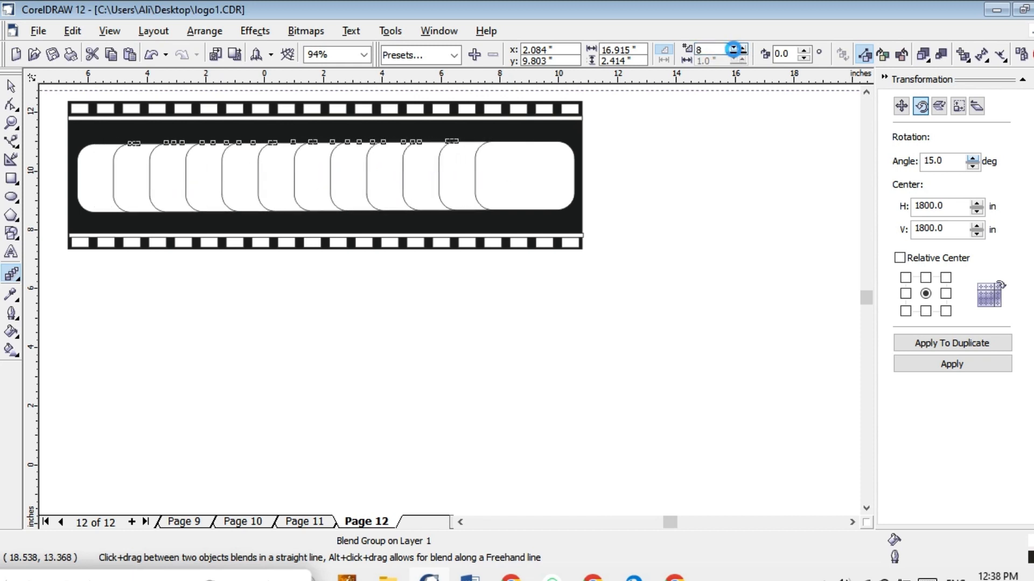
pyautogui.click(733, 50)
pyautogui.click(733, 49)
pyautogui.click(733, 50)
pyautogui.click(733, 50)
pyautogui.click(733, 49)
pyautogui.click(733, 49)
pyautogui.click(733, 50)
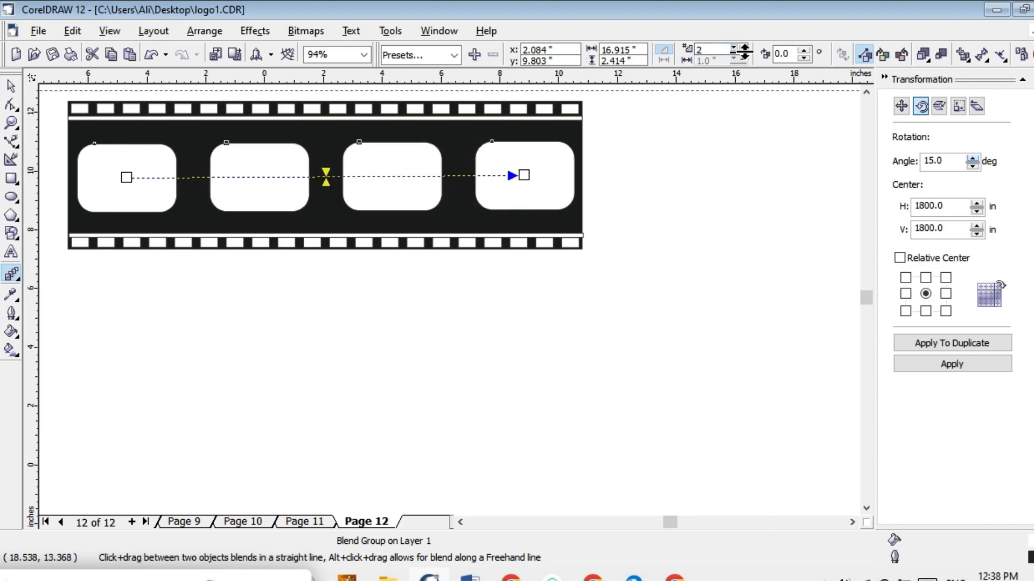
pyautogui.click(742, 48)
pyautogui.click(740, 56)
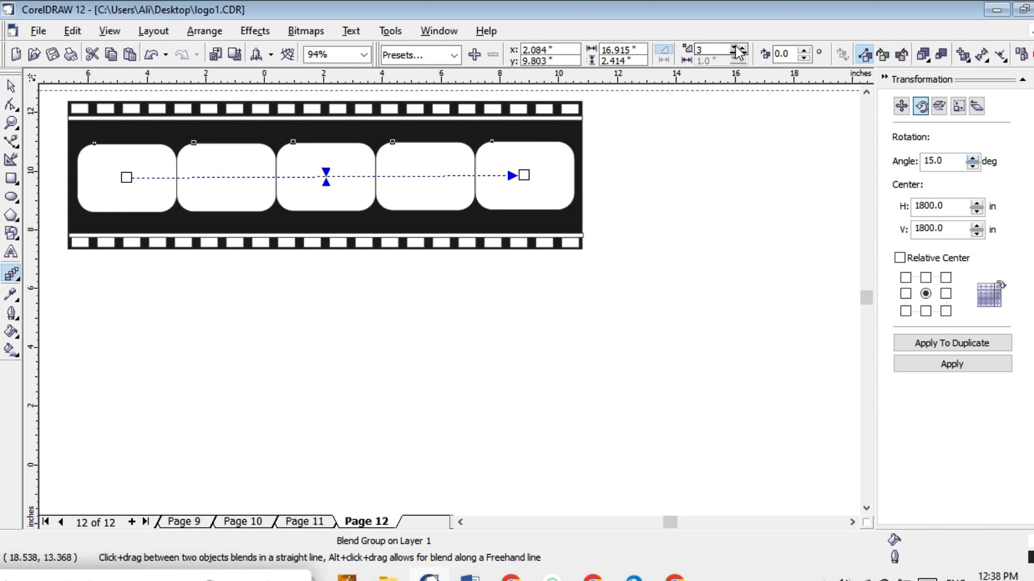
pyautogui.write('0')
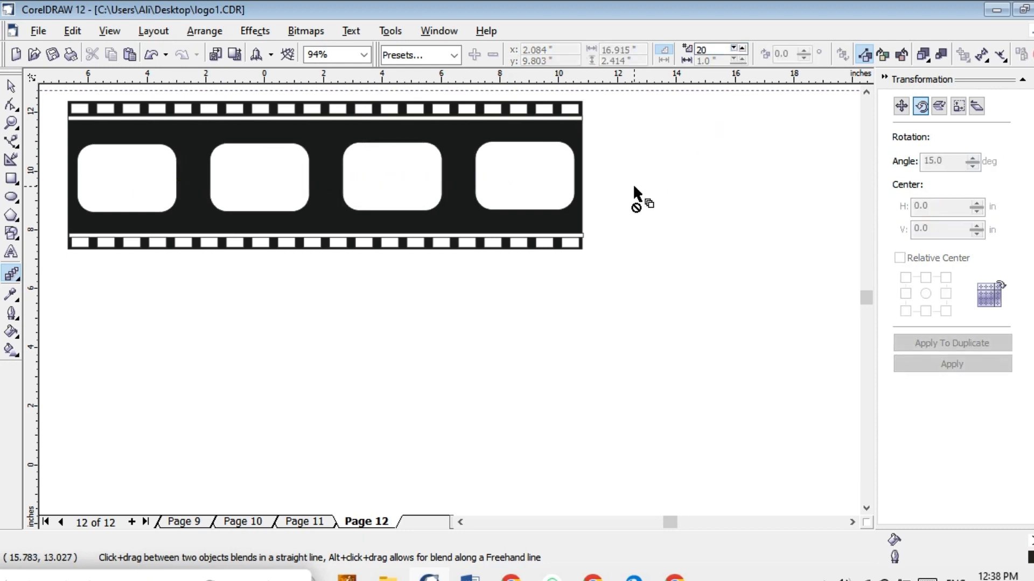
# Import the computer picture "download (1)" from Pictures and place it below the film strip at about 4.49 by 3.45 inches
pyautogui.click(11, 87)
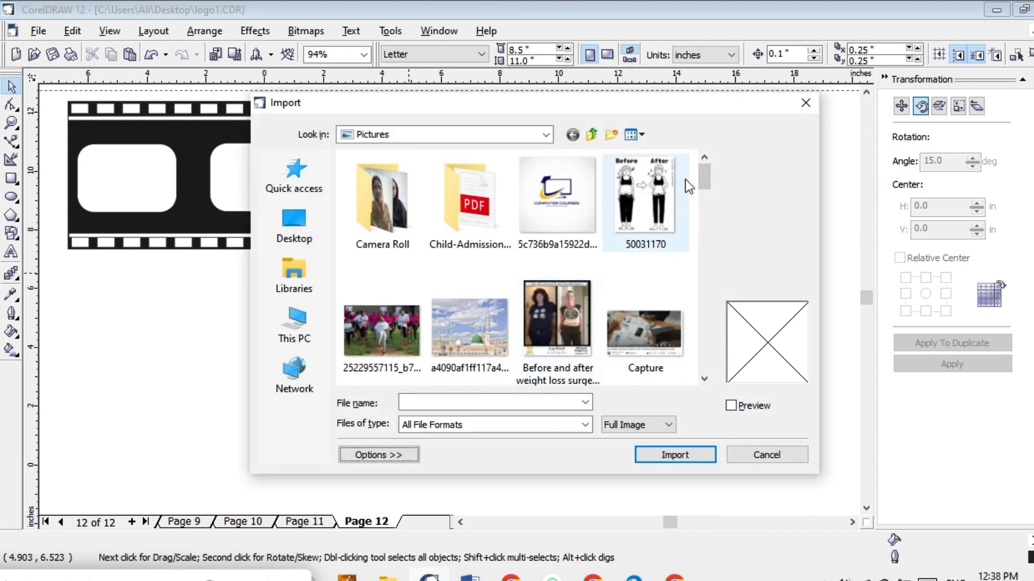
pyautogui.moveTo(706, 170); pyautogui.dragTo(708, 199)
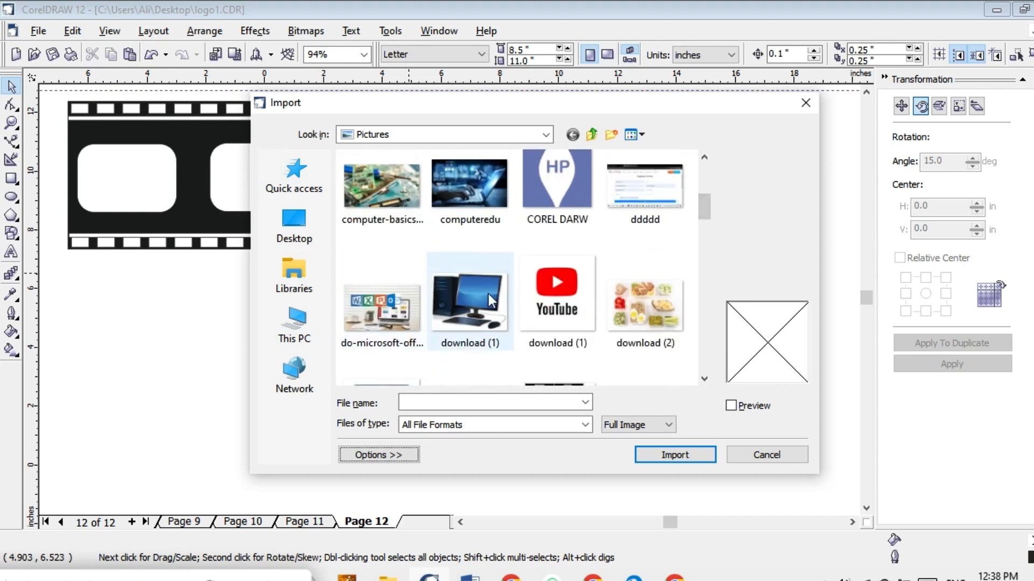
pyautogui.click(460, 295)
pyautogui.click(675, 456)
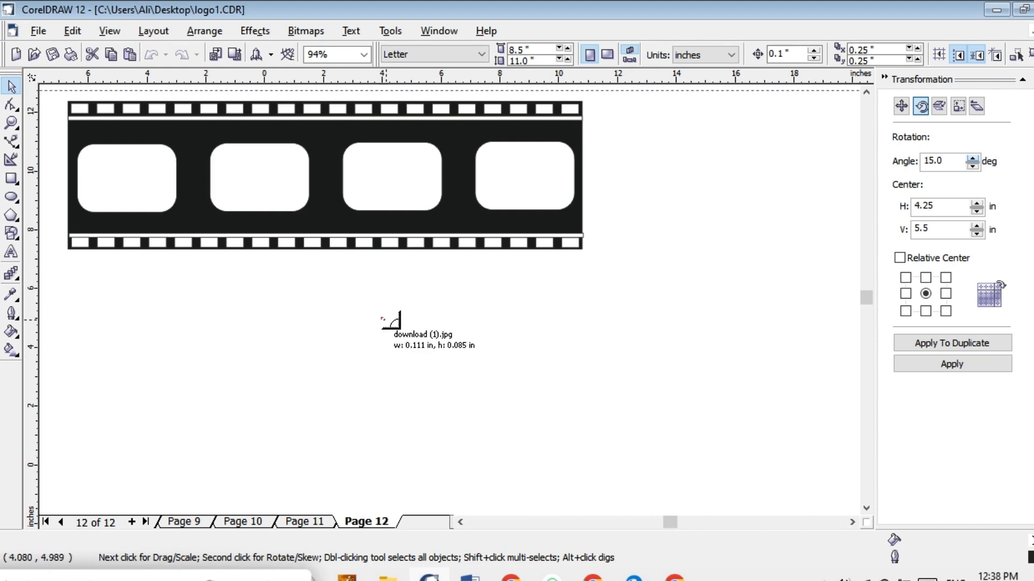
pyautogui.moveTo(375, 311); pyautogui.dragTo(518, 424)
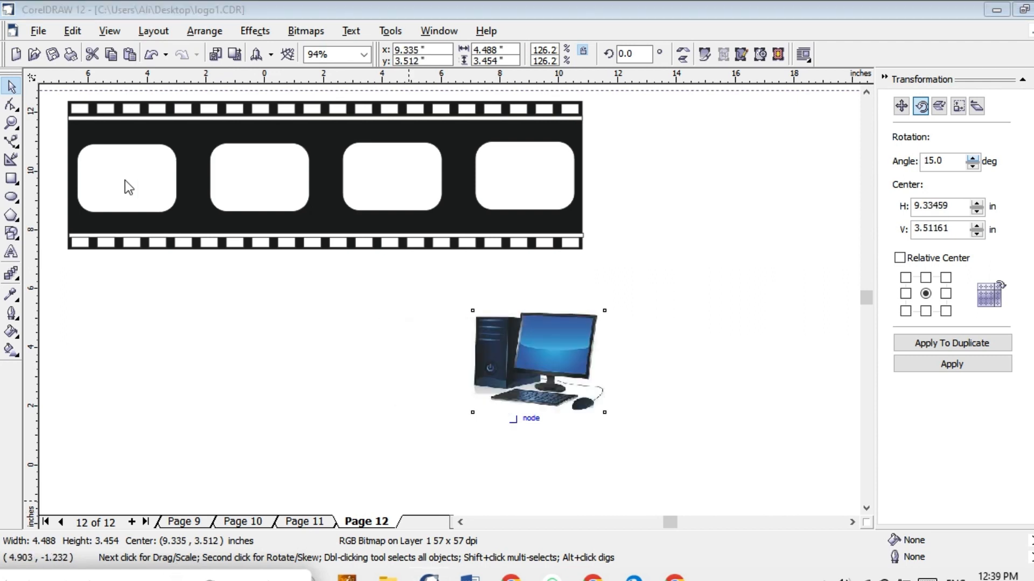
# Break apart the blend group that forms the film strip's rounded frames
pyautogui.click(137, 187)
pyautogui.click(152, 182)
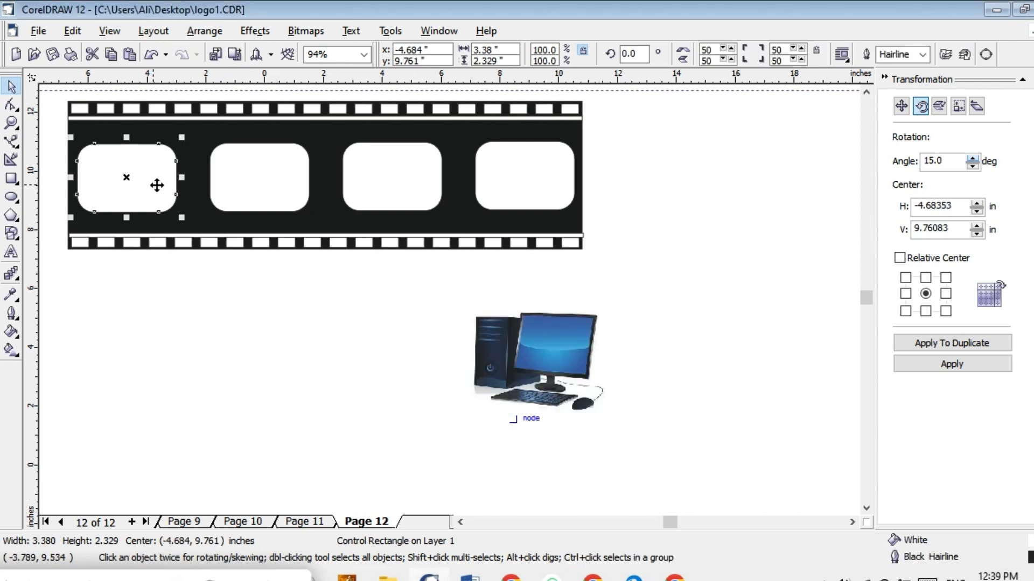
pyautogui.click(237, 177)
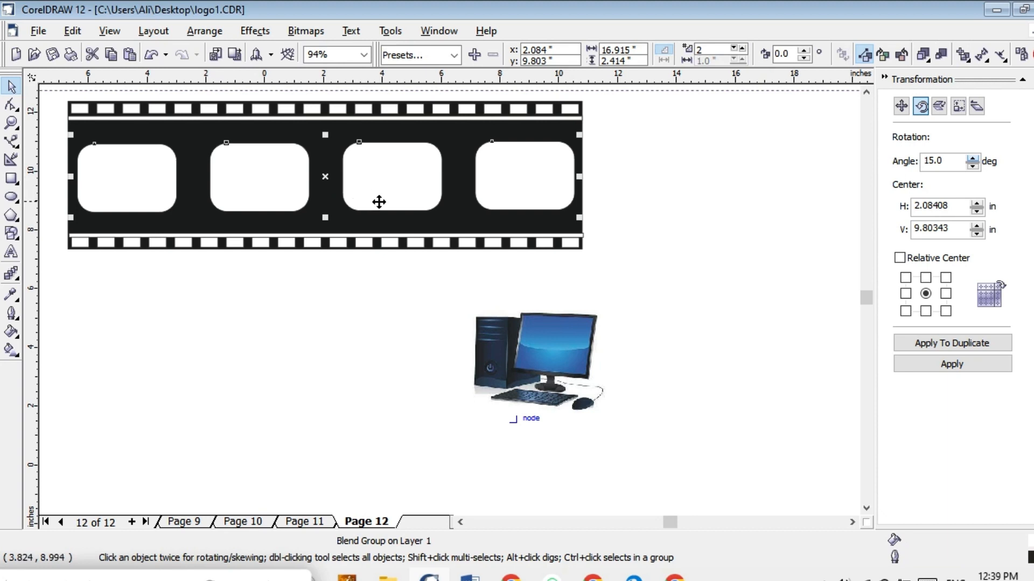
pyautogui.click(392, 204)
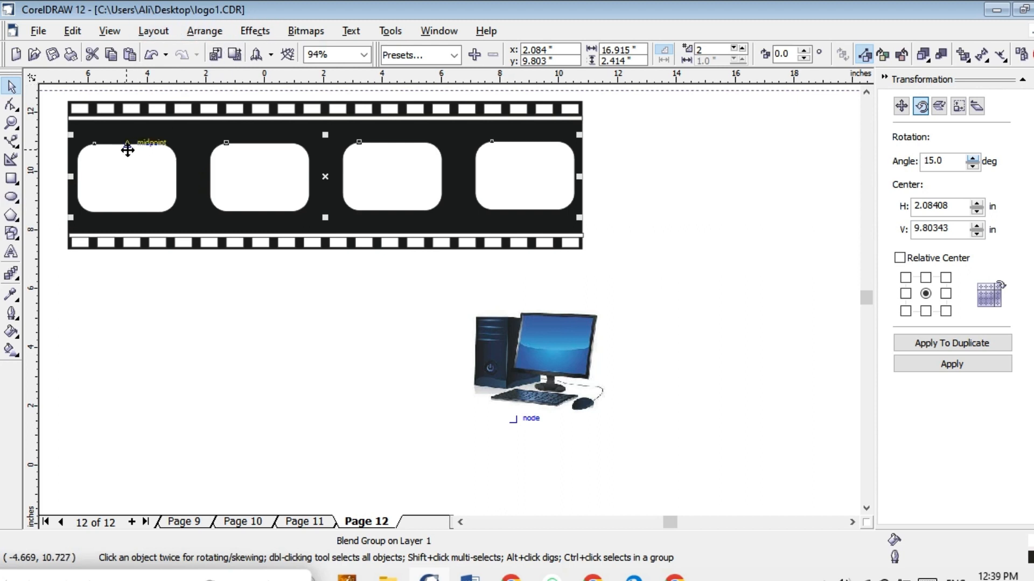
pyautogui.click(135, 169)
pyautogui.click(135, 167)
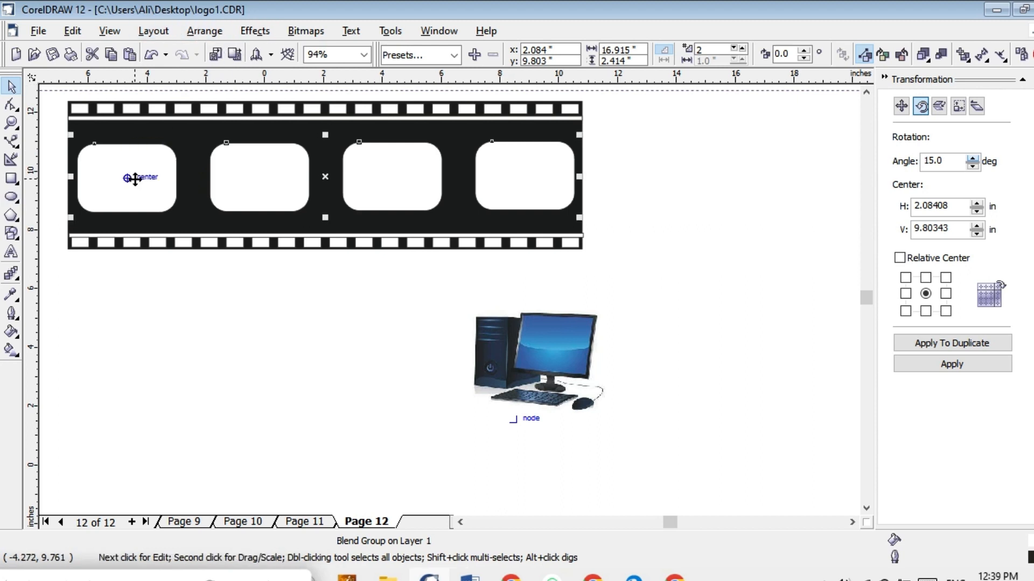
pyautogui.click(215, 29)
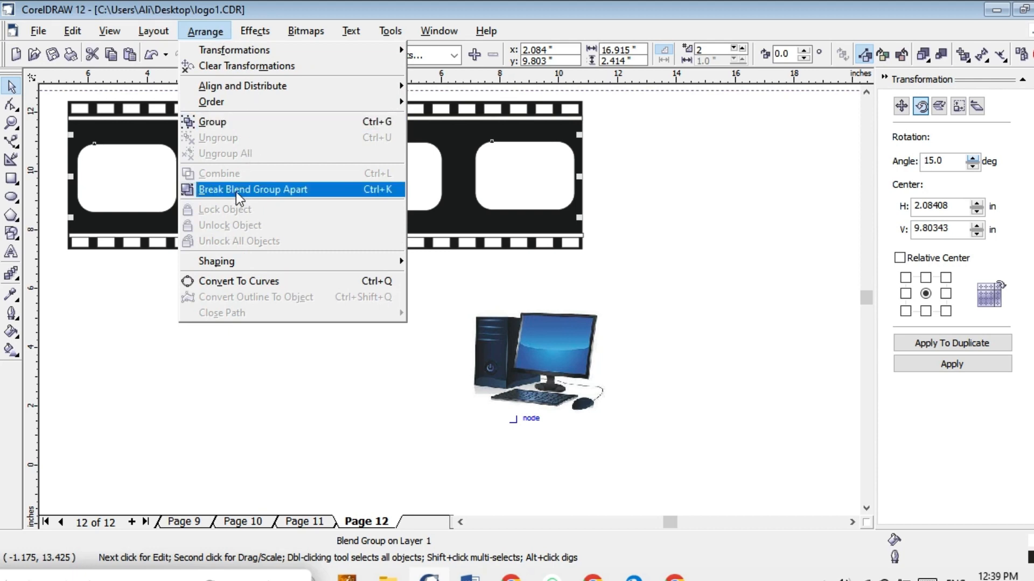
pyautogui.click(286, 193)
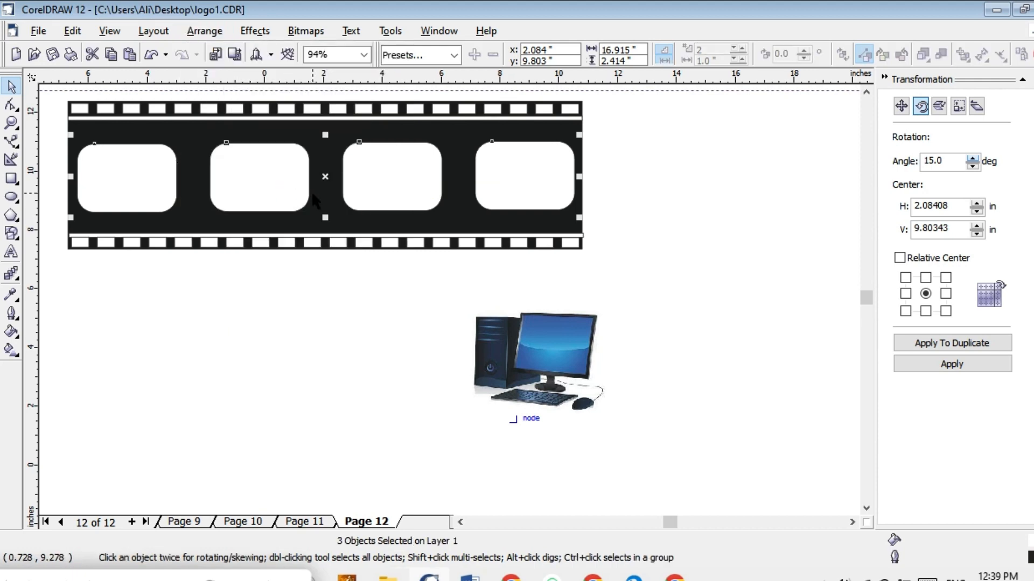
# Ungroup the film strip's rounded frames and select the second frame from the left on its own
pyautogui.click(150, 172)
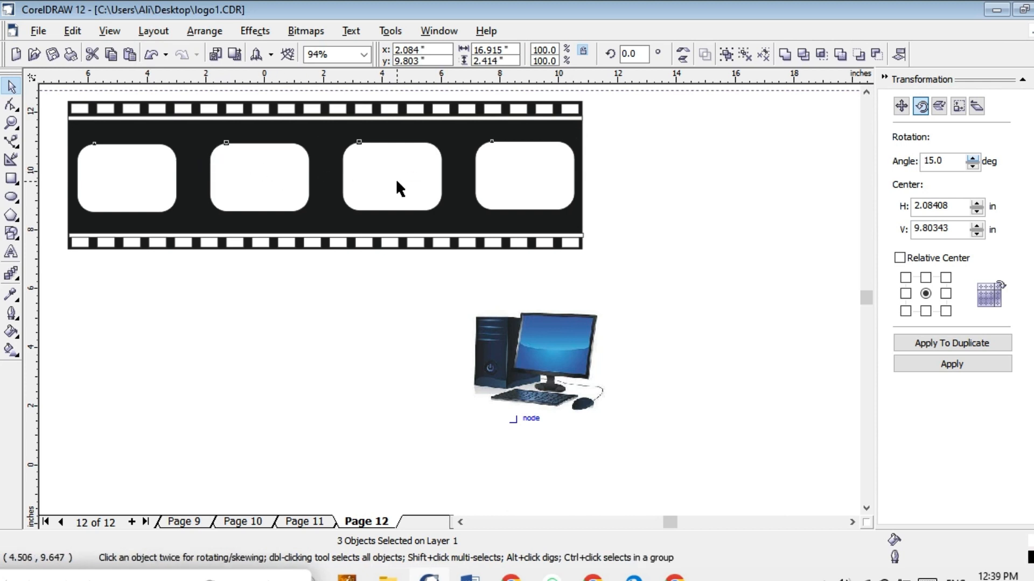
pyautogui.click(154, 171)
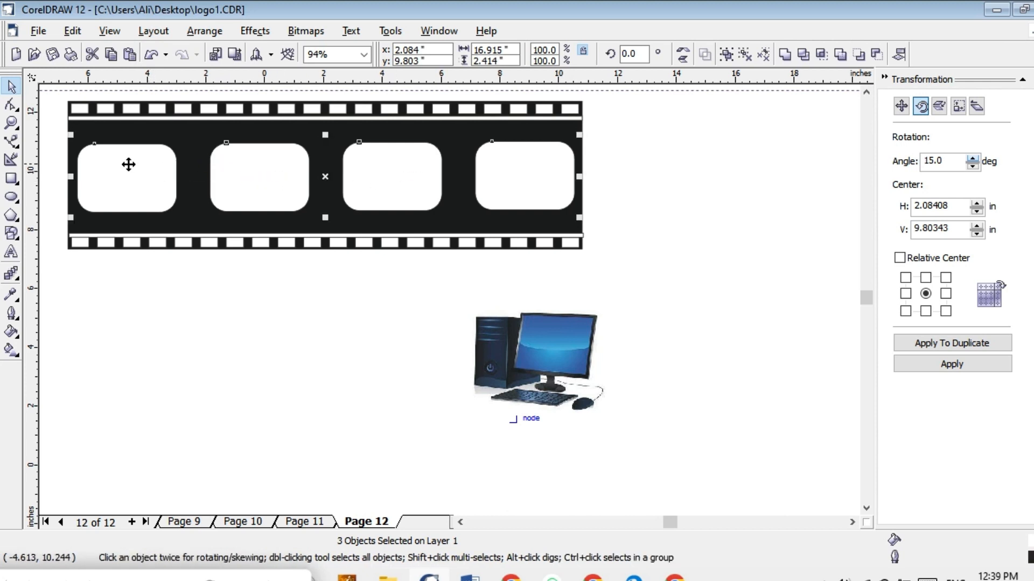
pyautogui.click(138, 188)
pyautogui.click(138, 188)
pyautogui.click(205, 31)
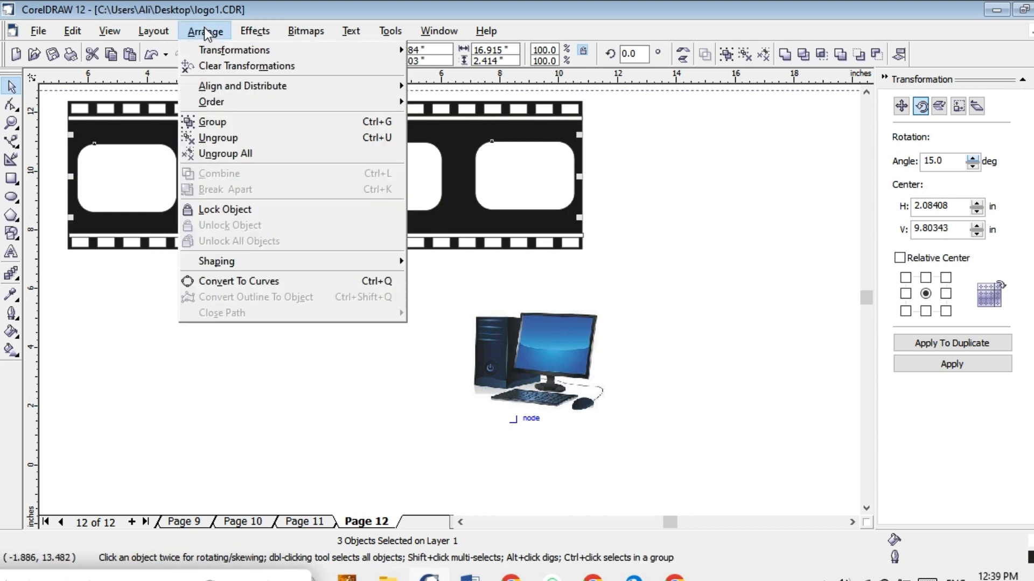
pyautogui.click(241, 138)
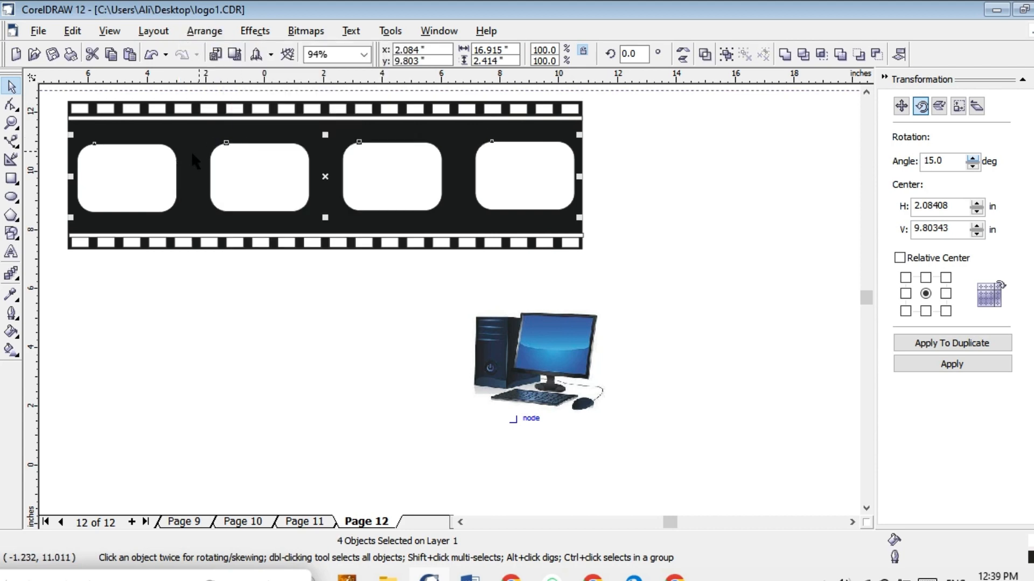
pyautogui.click(191, 172)
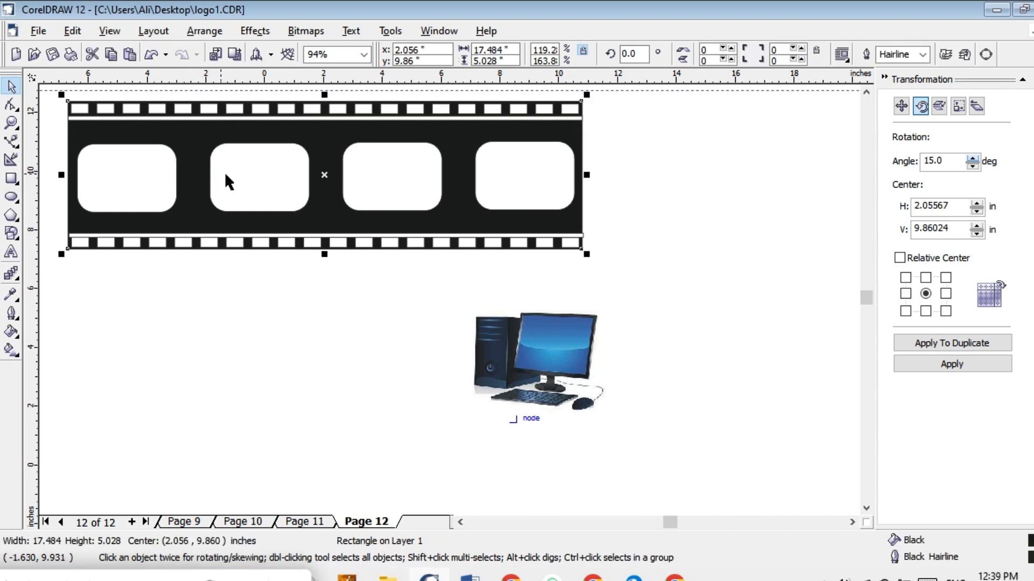
pyautogui.click(281, 173)
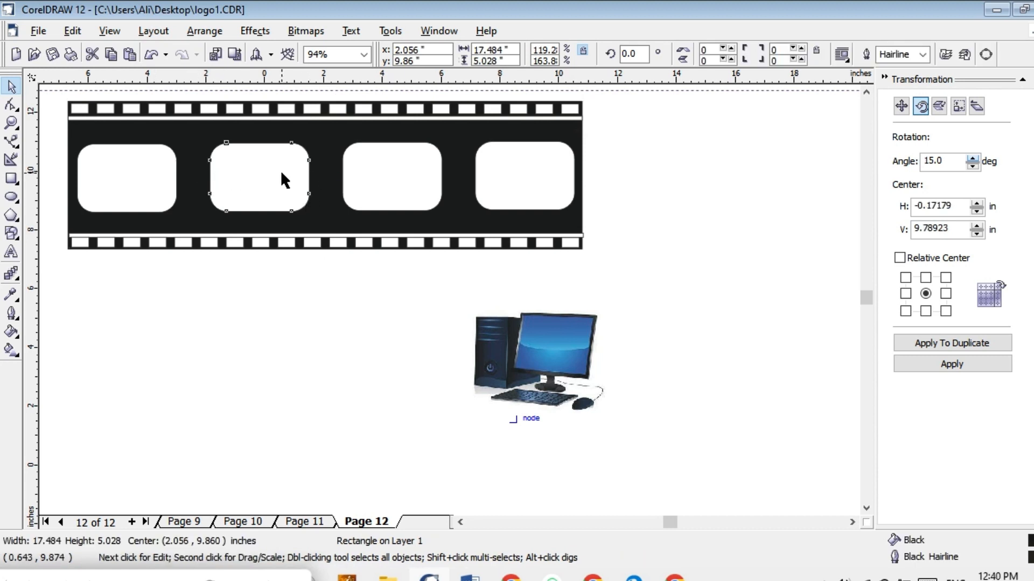
# Select each of the film strip's four rounded frames in turn to check that they are separate objects
pyautogui.click(128, 162)
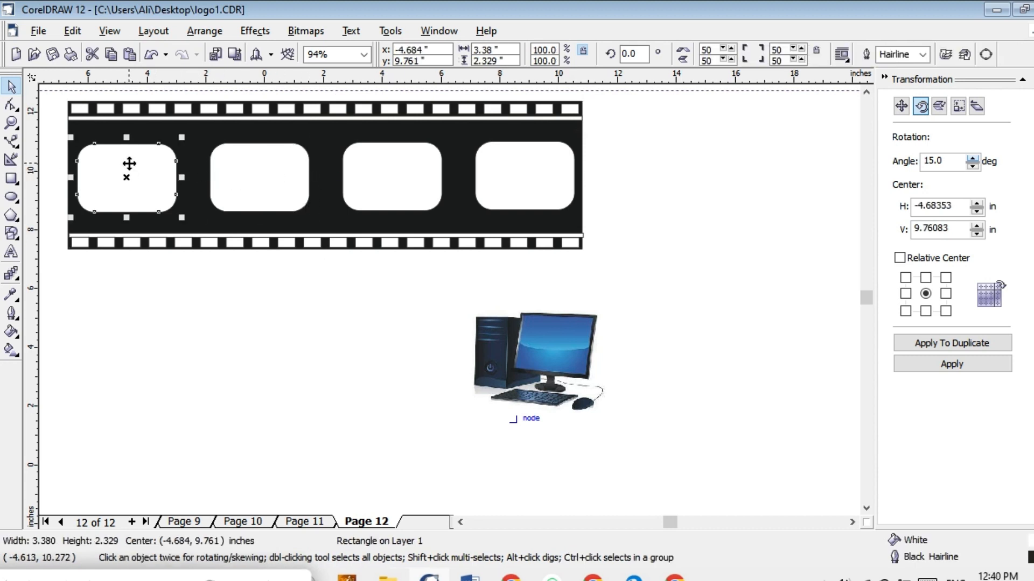
pyautogui.click(295, 181)
pyautogui.click(410, 190)
pyautogui.click(554, 195)
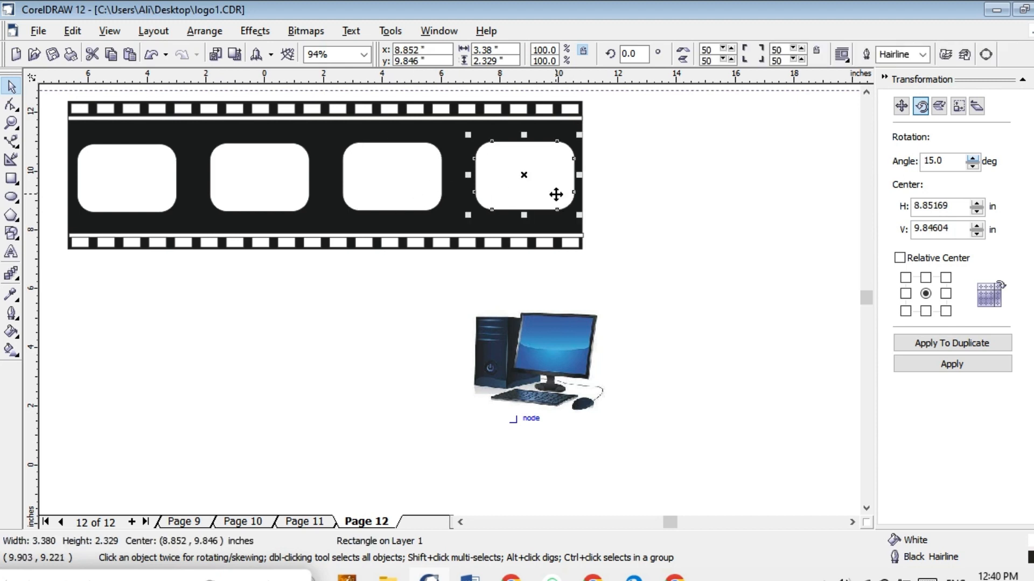
pyautogui.click(116, 164)
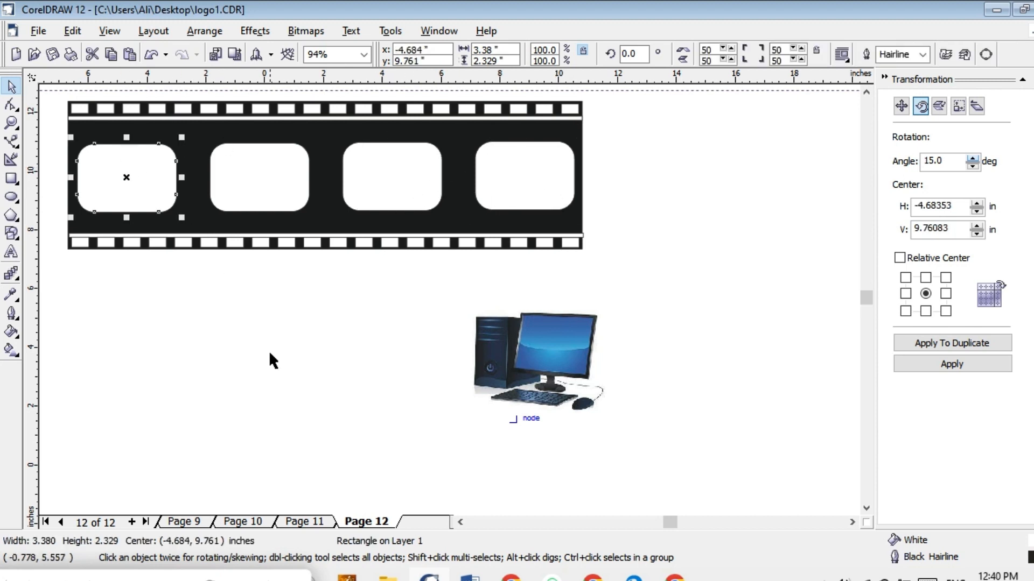
pyautogui.click(216, 578)
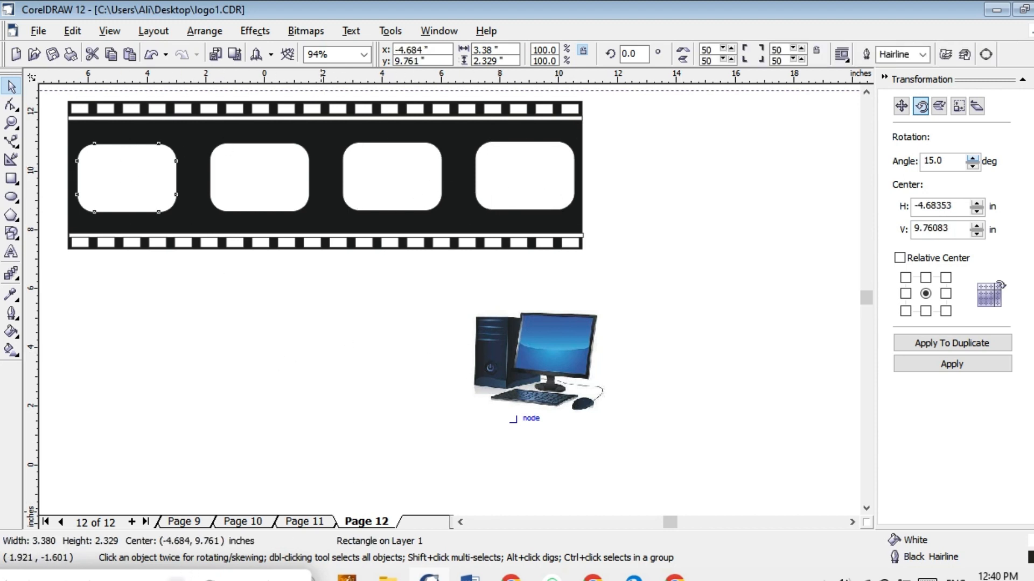
# Scale the computer picture to about 3.20 by 2.47 inches against the first frame and place it below the film strip
pyautogui.click(514, 321)
pyautogui.click(540, 317)
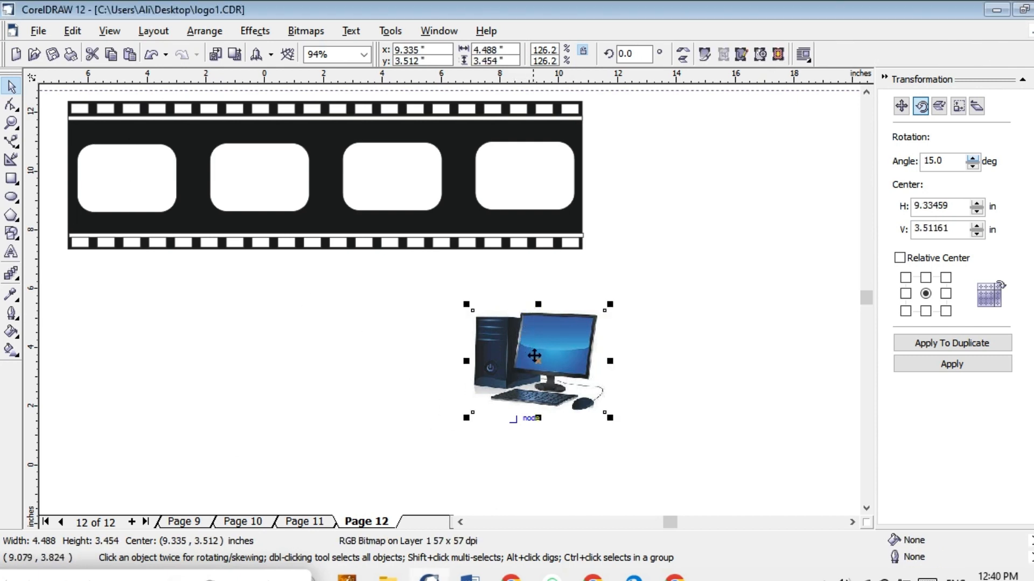
pyautogui.moveTo(533, 357); pyautogui.dragTo(137, 193)
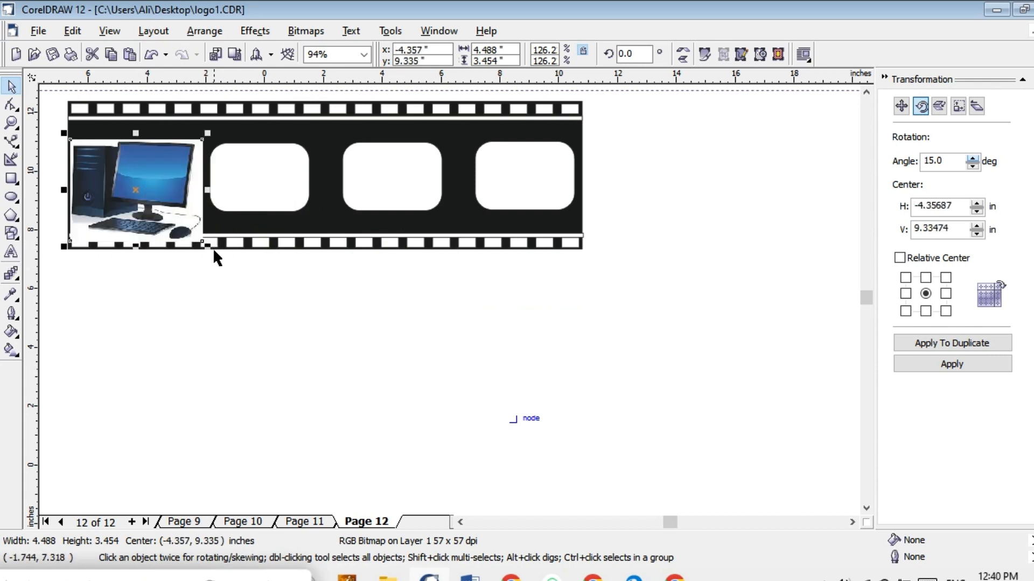
pyautogui.moveTo(208, 247); pyautogui.dragTo(167, 214)
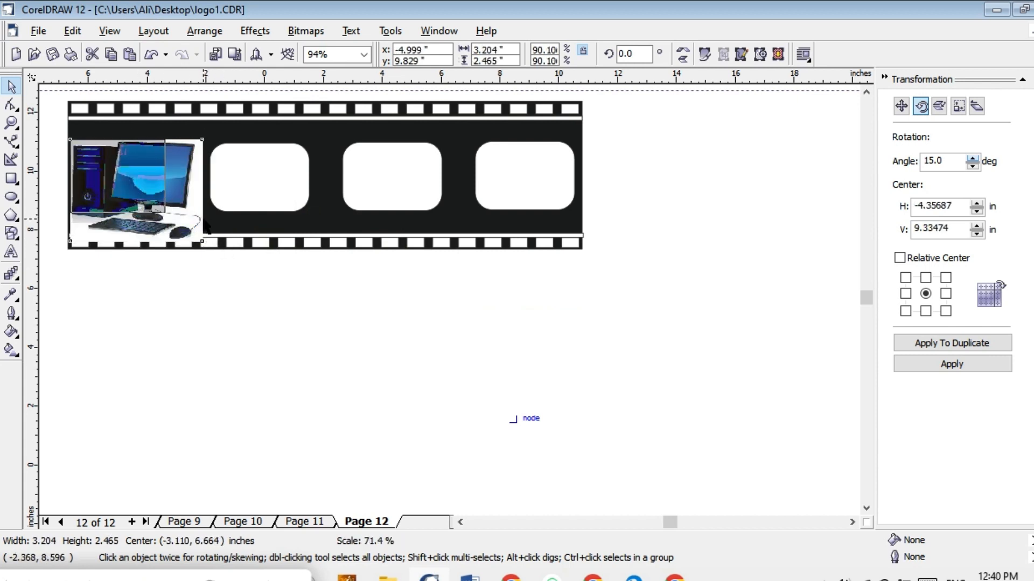
pyautogui.moveTo(116, 175); pyautogui.dragTo(339, 341)
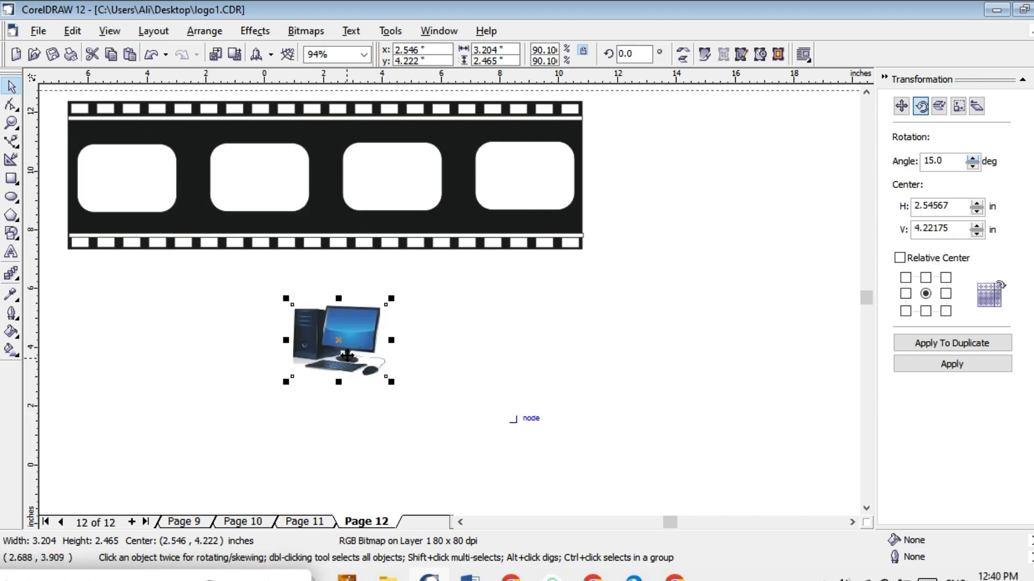
# PowerClip the computer picture inside the film strip's first frame from the left
pyautogui.click(269, 35)
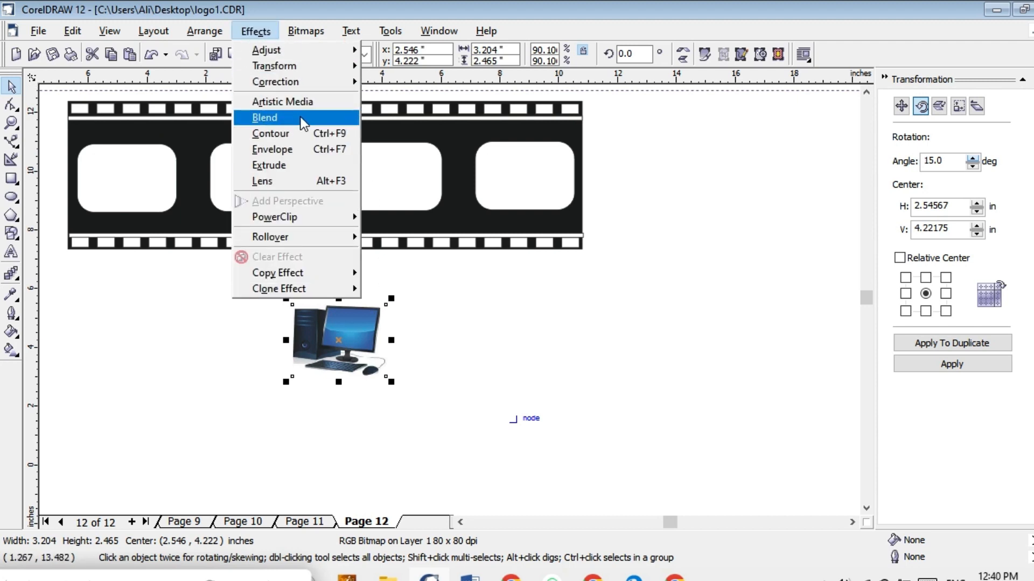
pyautogui.moveTo(310, 64)
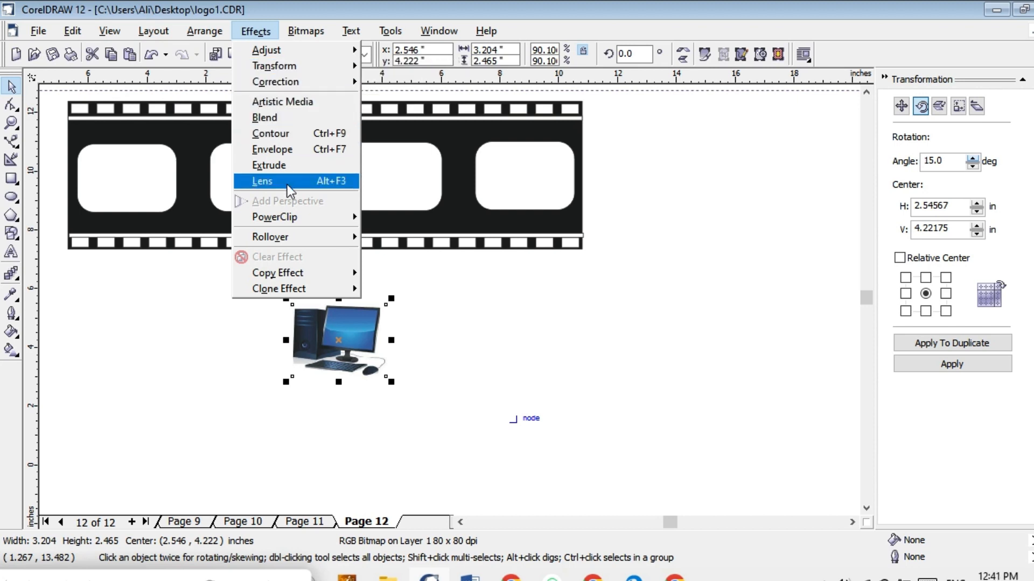
pyautogui.moveTo(295, 221)
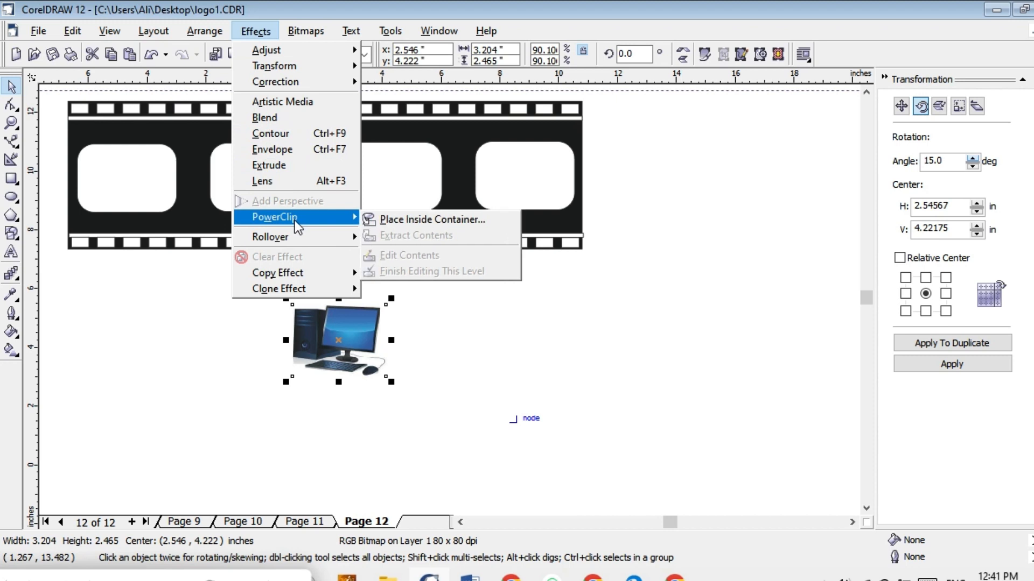
pyautogui.click(425, 221)
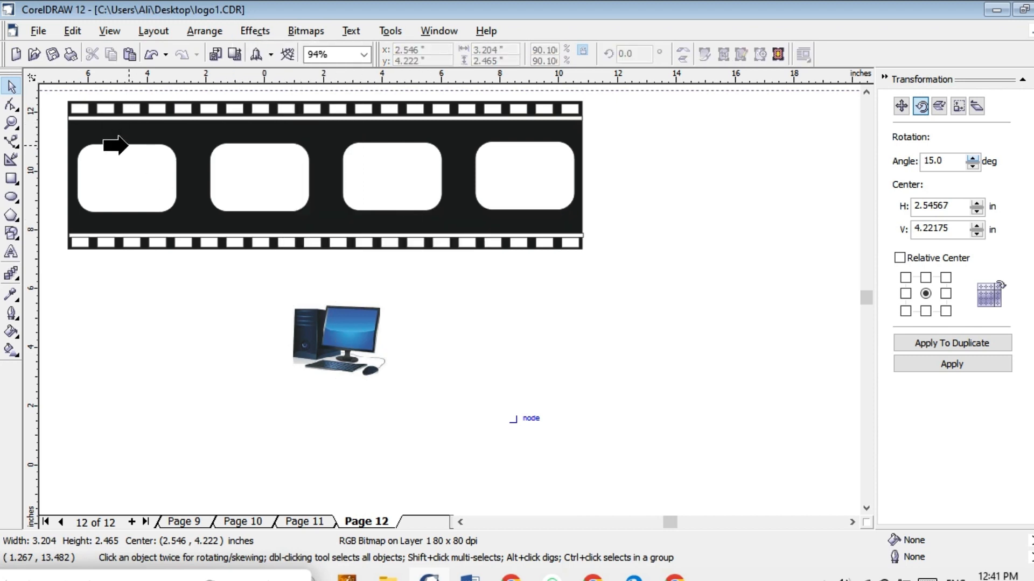
pyautogui.click(128, 146)
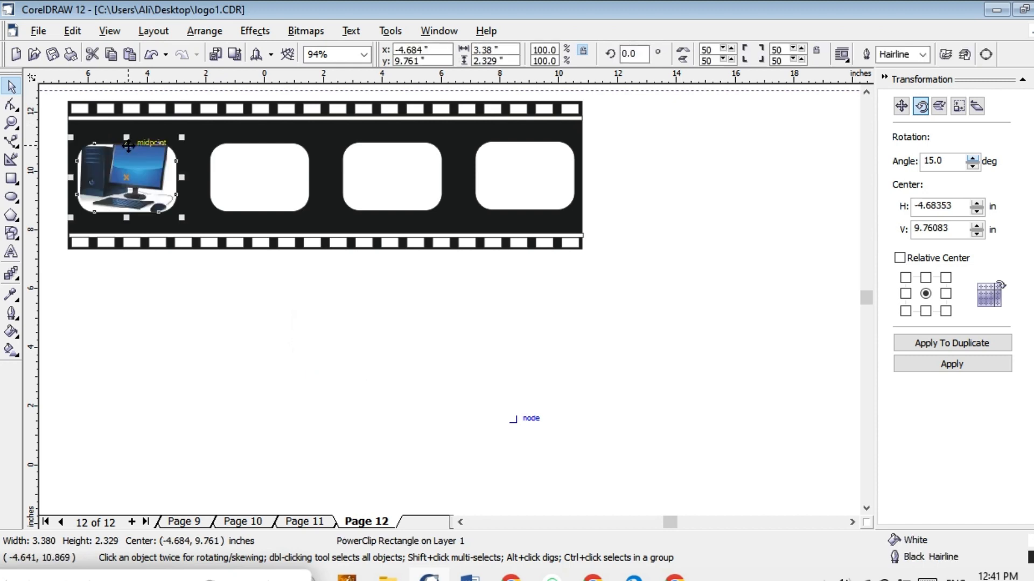
pyautogui.click(263, 281)
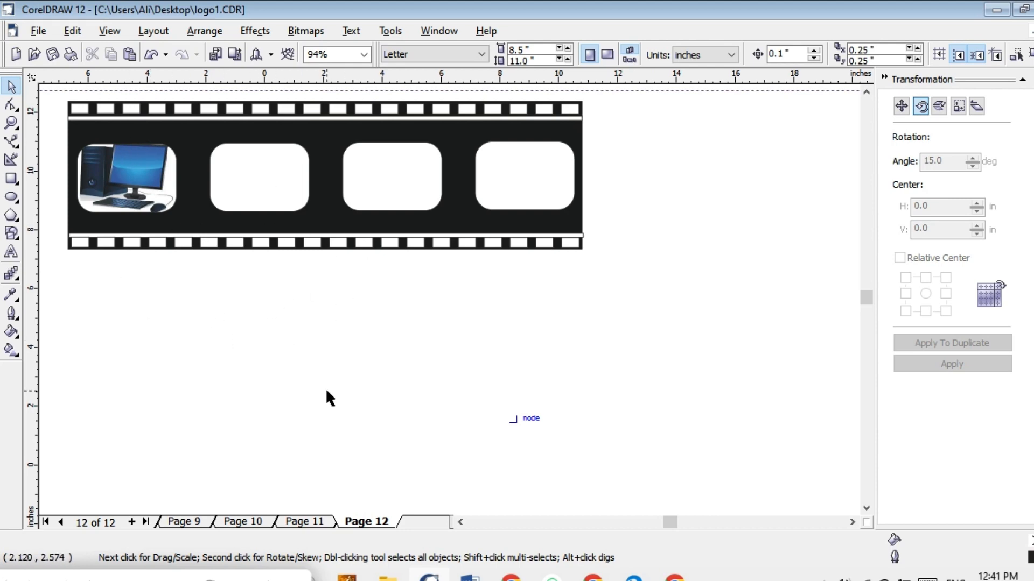
pyautogui.hotkey('ctrl', 'i')
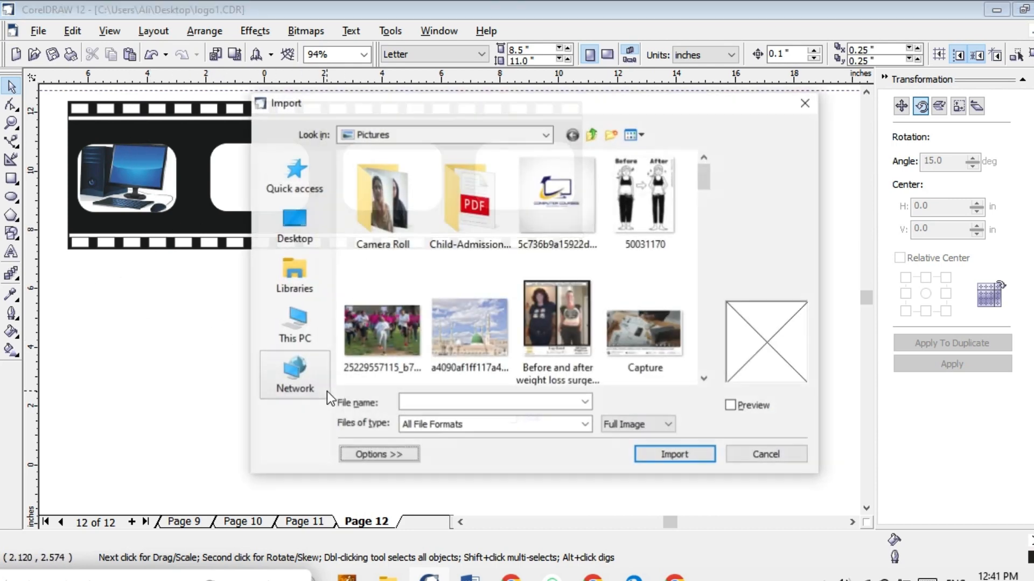
pyautogui.click(383, 340)
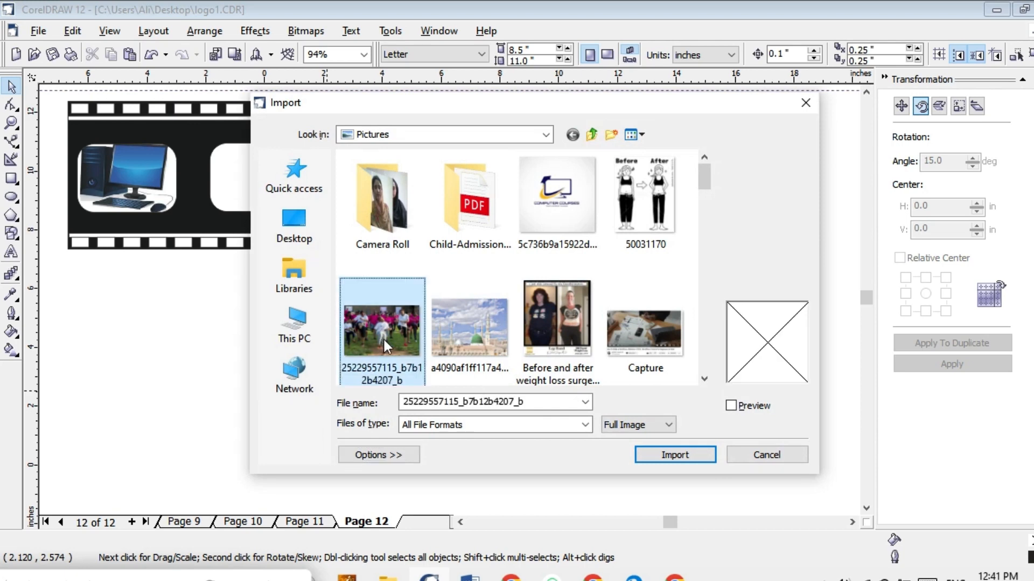
pyautogui.click(661, 455)
pyautogui.moveTo(212, 301); pyautogui.dragTo(363, 364)
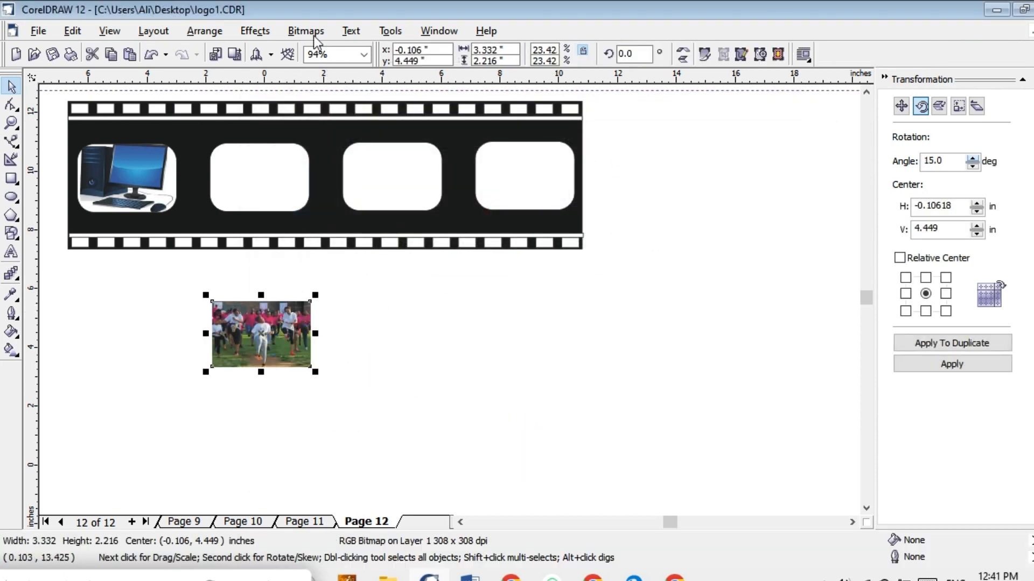
# PowerClip the imported crowd picture inside the film strip's second frame, and select the empty third frame
pyautogui.click(256, 31)
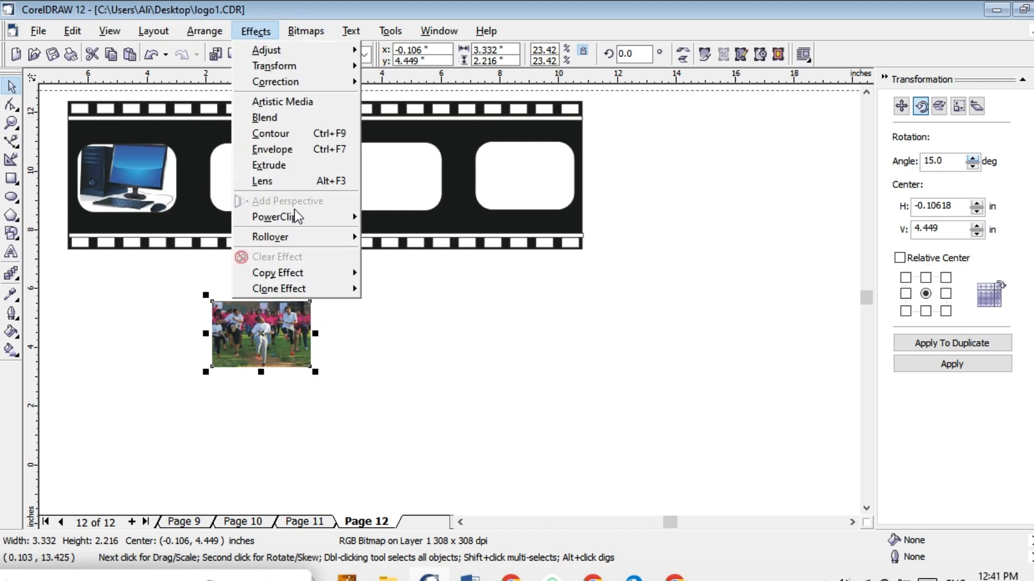
pyautogui.click(448, 221)
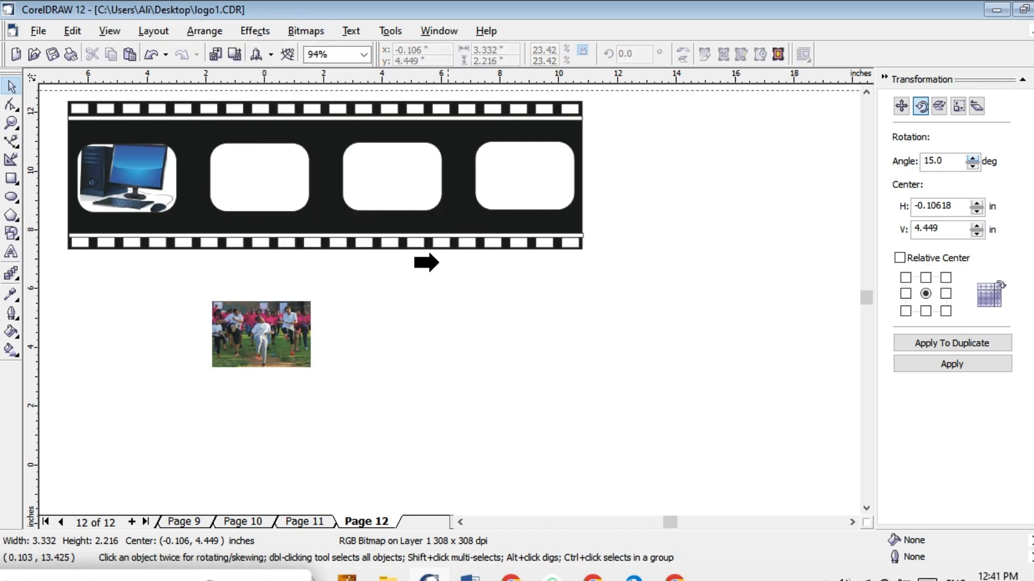
pyautogui.click(211, 147)
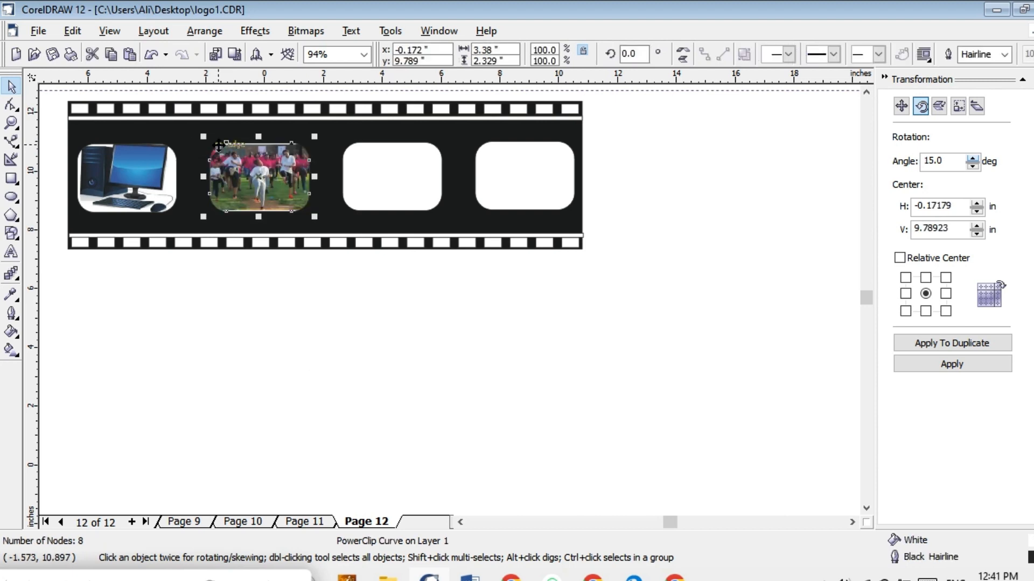
pyautogui.click(374, 182)
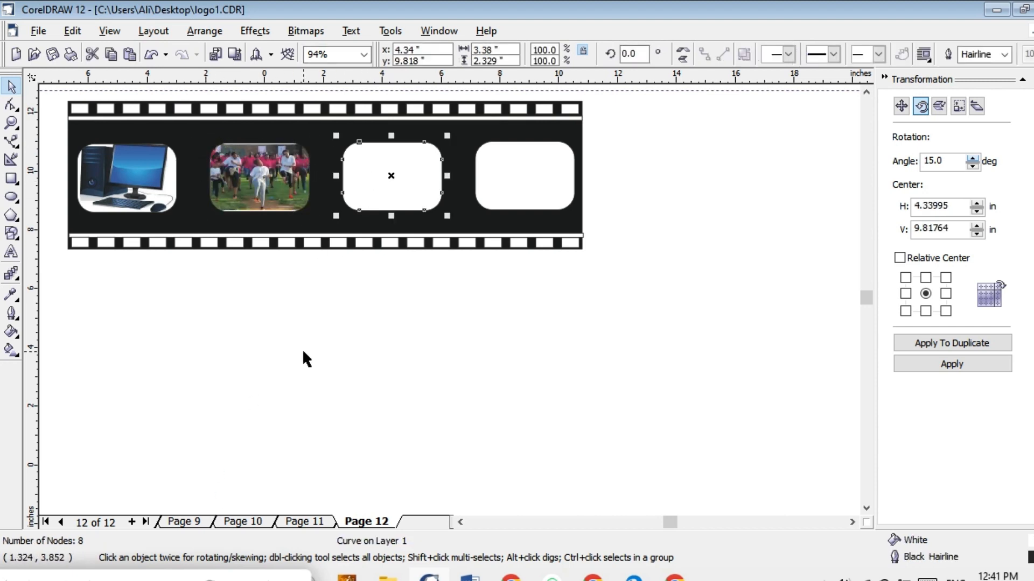
pyautogui.click(173, 573)
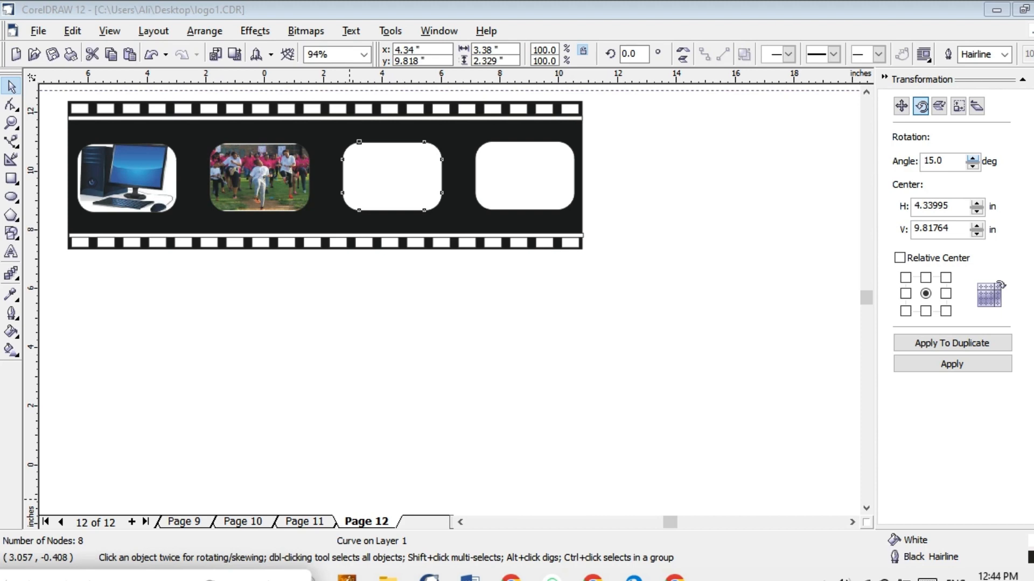
# Add page 13 and create a page frame rectangle of 8.5 by 11 inches on it
pyautogui.click(132, 522)
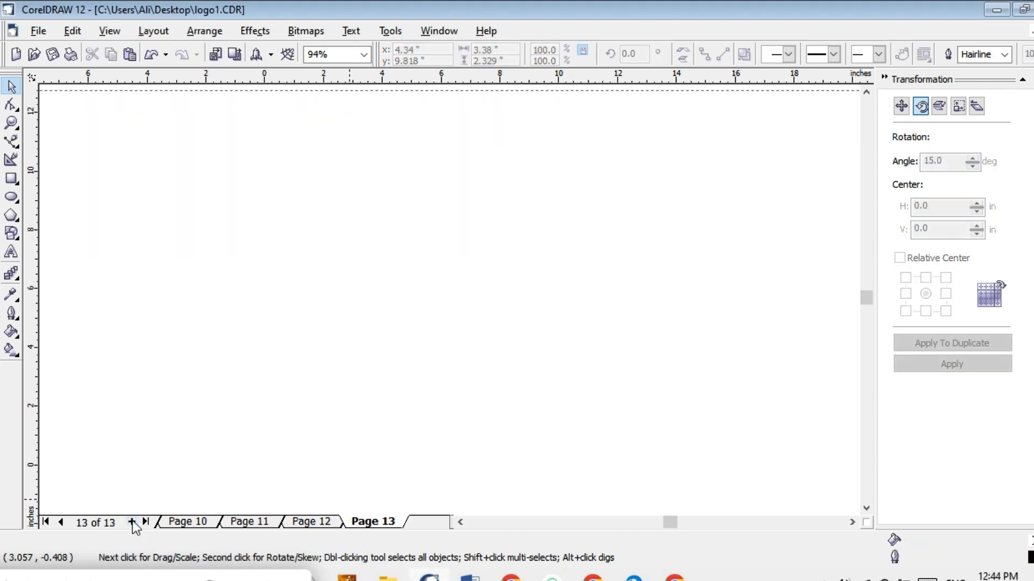
pyautogui.doubleClick(12, 180)
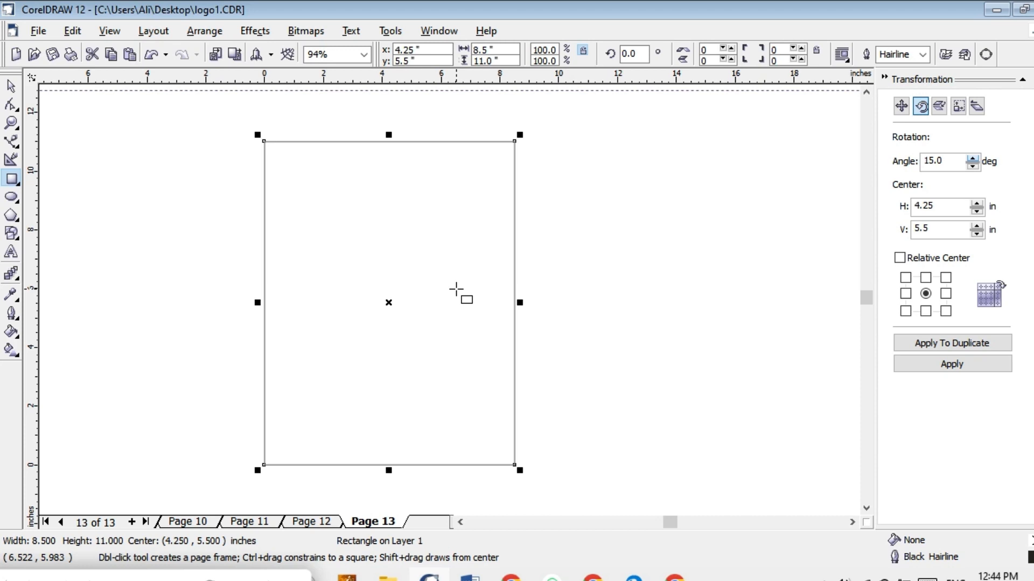
pyautogui.click(11, 87)
pyautogui.click(273, 89)
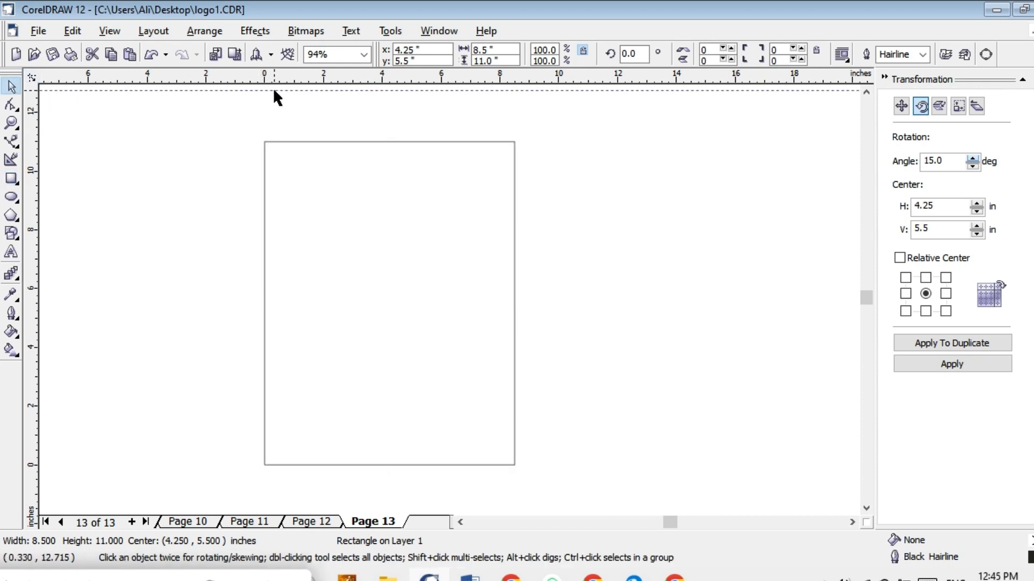
# Move the horizontal guideline down to about 9.87 inches, near the upper edge of the page frame
pyautogui.moveTo(274, 91); pyautogui.dragTo(280, 174)
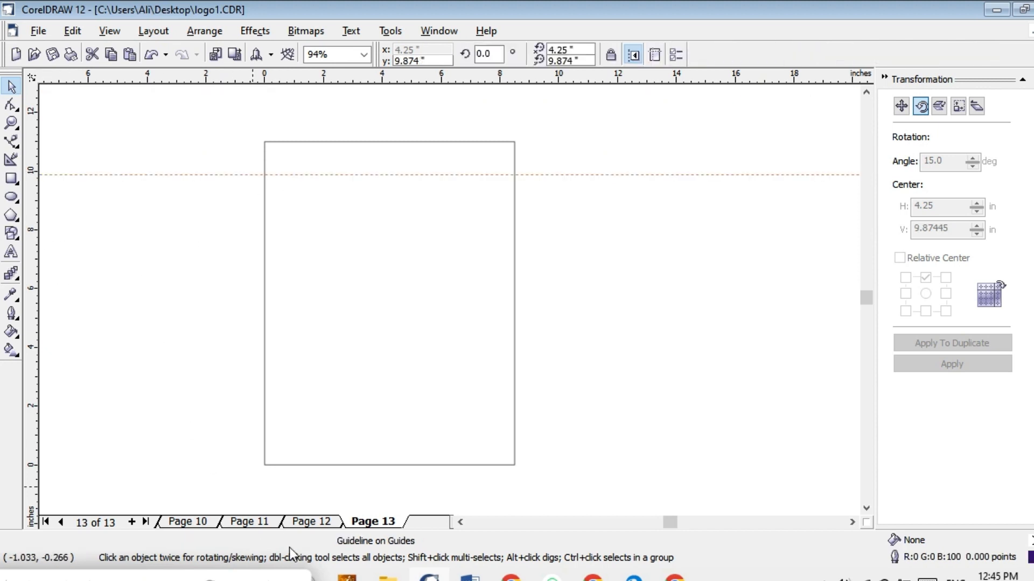
pyautogui.click(210, 580)
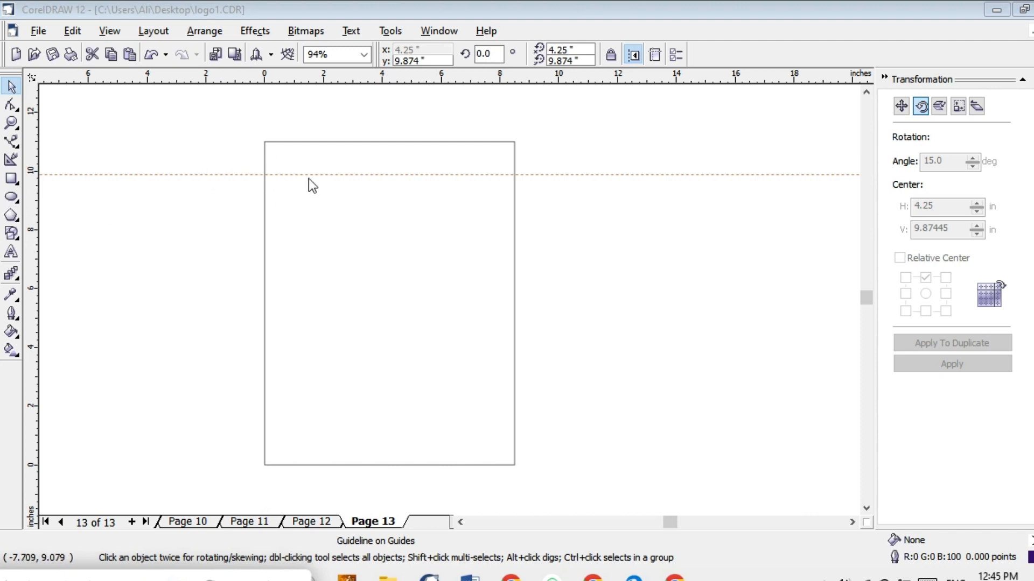
pyautogui.click(330, 164)
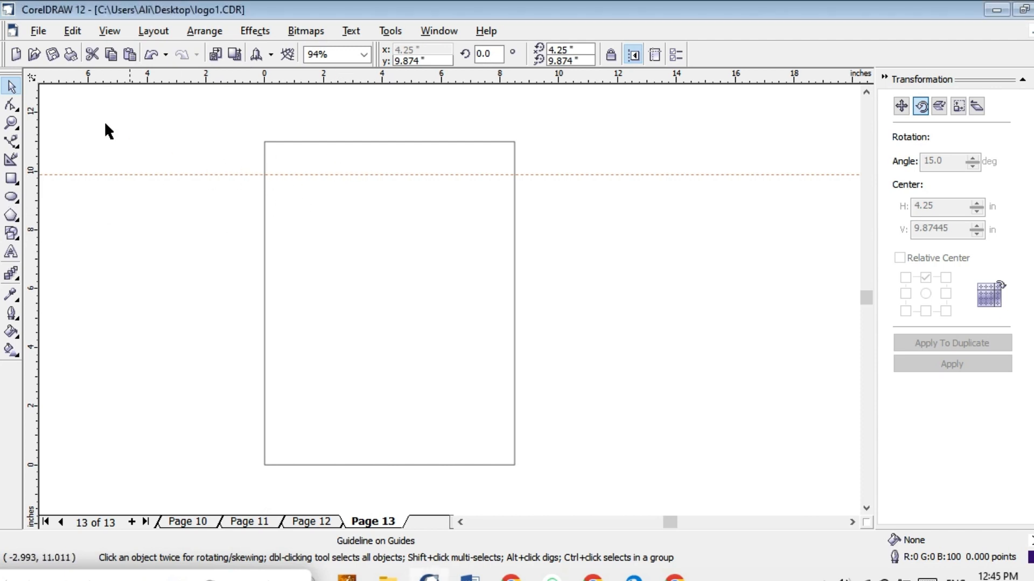
# Add the artistic text "Admission from" on the guideline near the upper part of the page frame
pyautogui.click(11, 251)
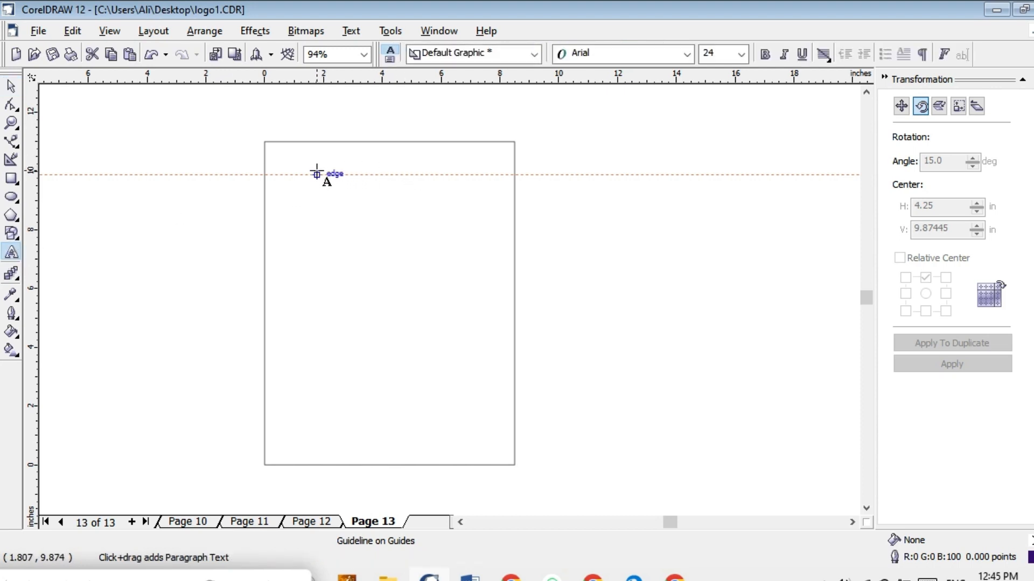
pyautogui.moveTo(316, 174); pyautogui.dragTo(388, 192)
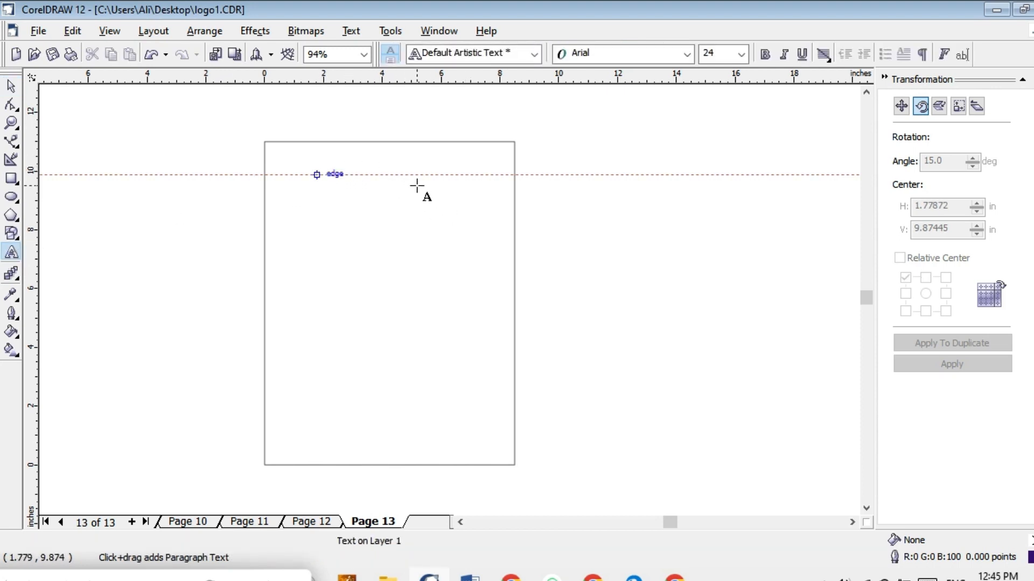
pyautogui.write('Ad')
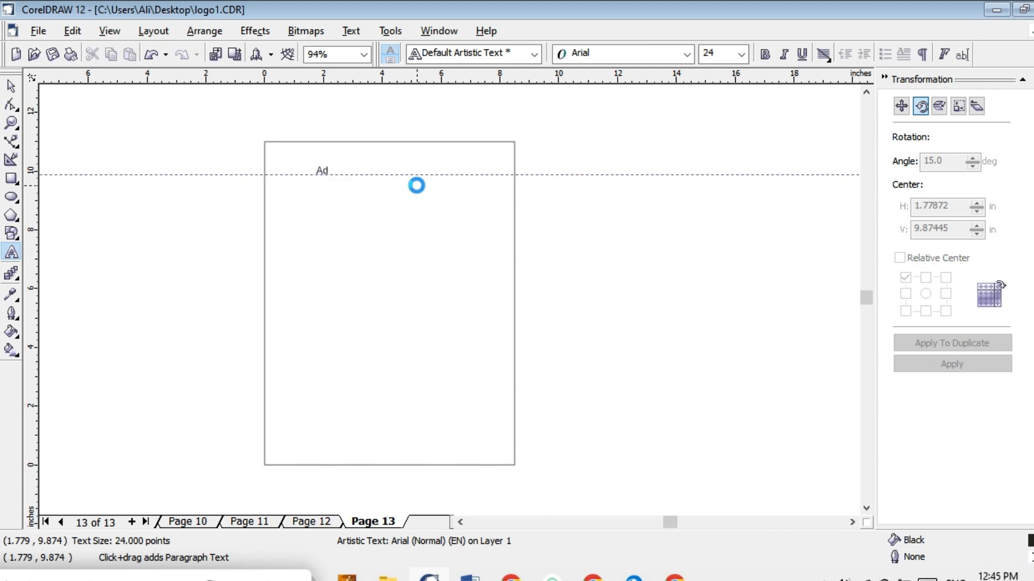
pyautogui.write('mission from')
pyautogui.press('Escape')
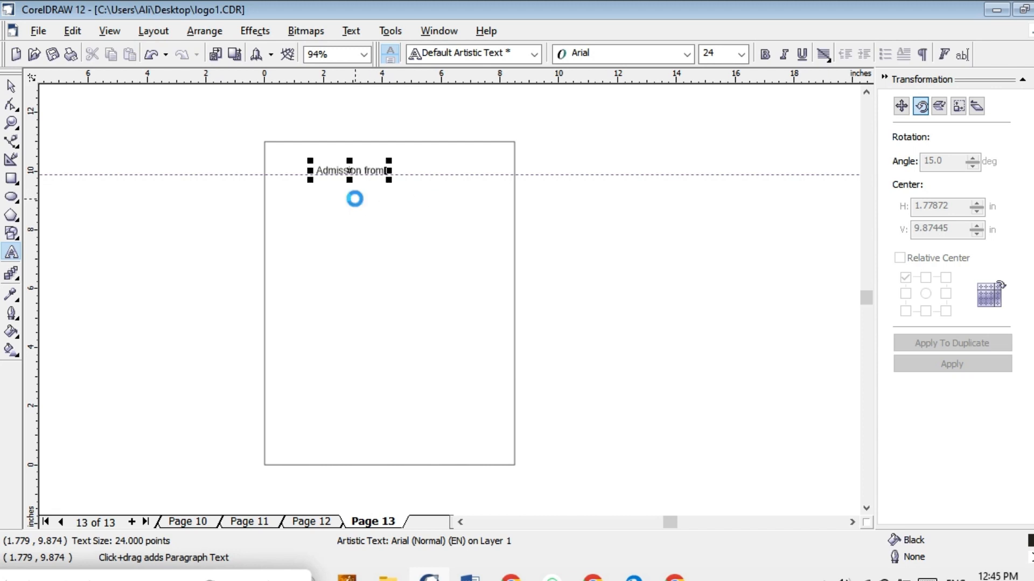
# Add the artistic text "Name of sudent" just below the heading, near the left edge of the page frame
pyautogui.click(277, 188)
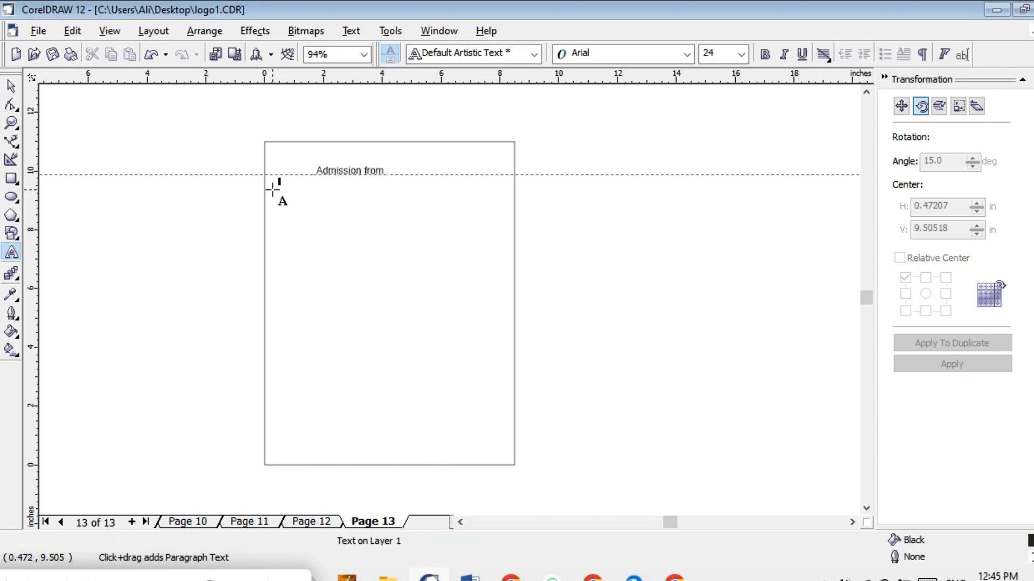
pyautogui.write('N')
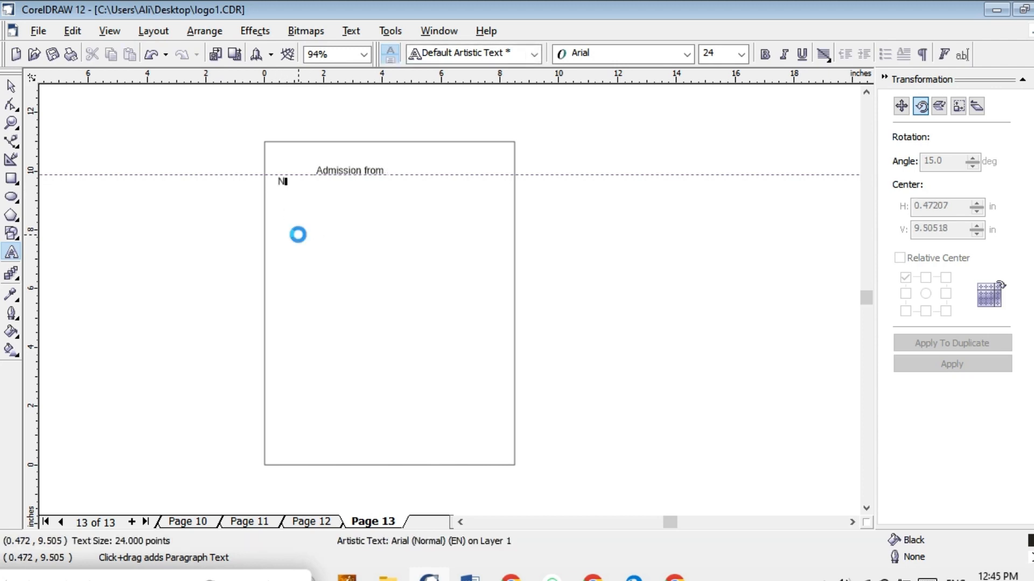
pyautogui.write('ame of sudent')
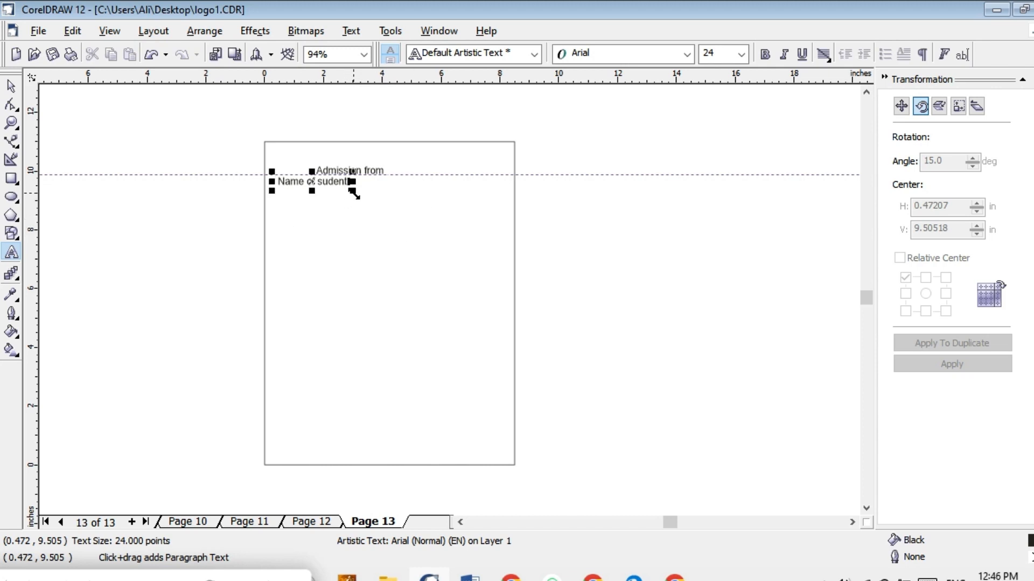
# Enlarge the "Name of sudent" text to about 26 points and add a horizontal guideline below it at about 9.19 inches
pyautogui.moveTo(353, 190); pyautogui.dragTo(359, 195)
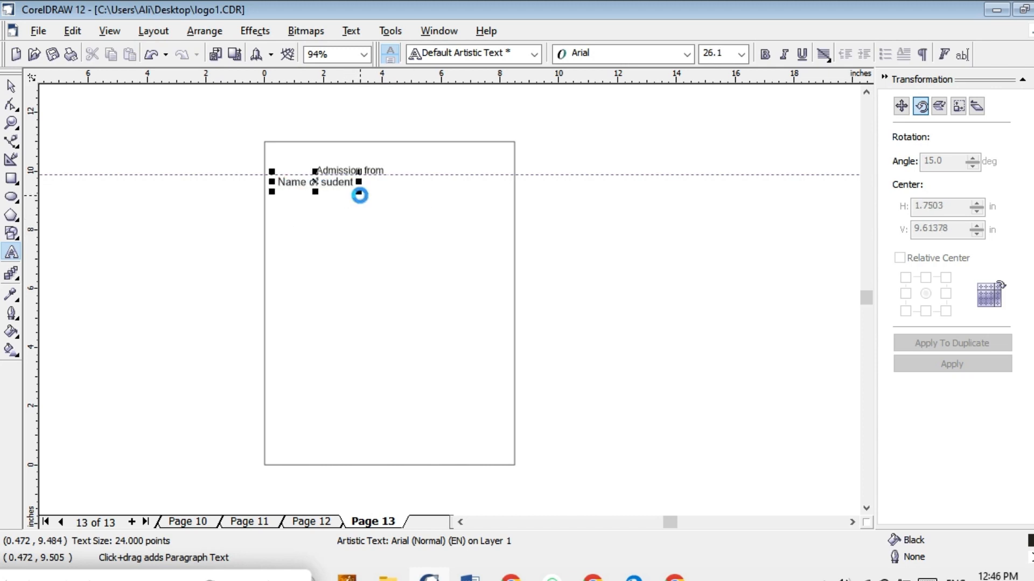
pyautogui.click(376, 240)
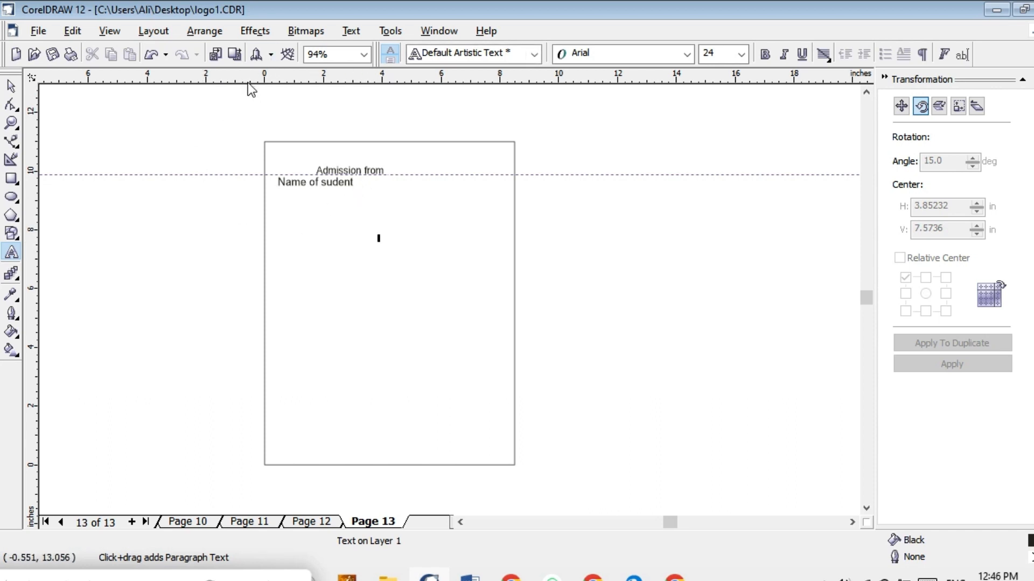
pyautogui.moveTo(248, 83); pyautogui.dragTo(283, 194)
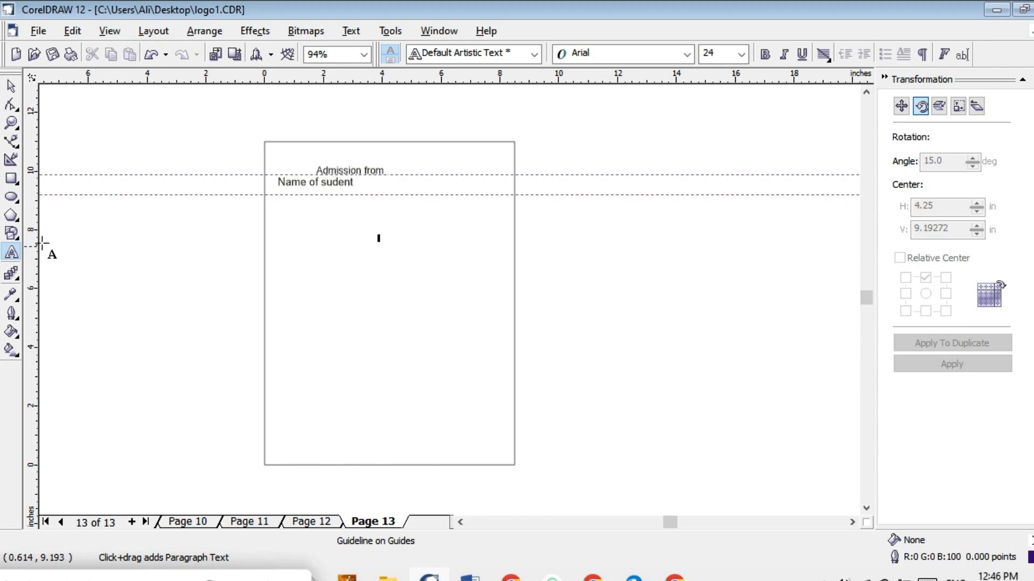
# Draw a box about 0.43 by 0.31 inches after "Name of sudent" and place a duplicate level with it at the page frame's right edge
pyautogui.click(14, 178)
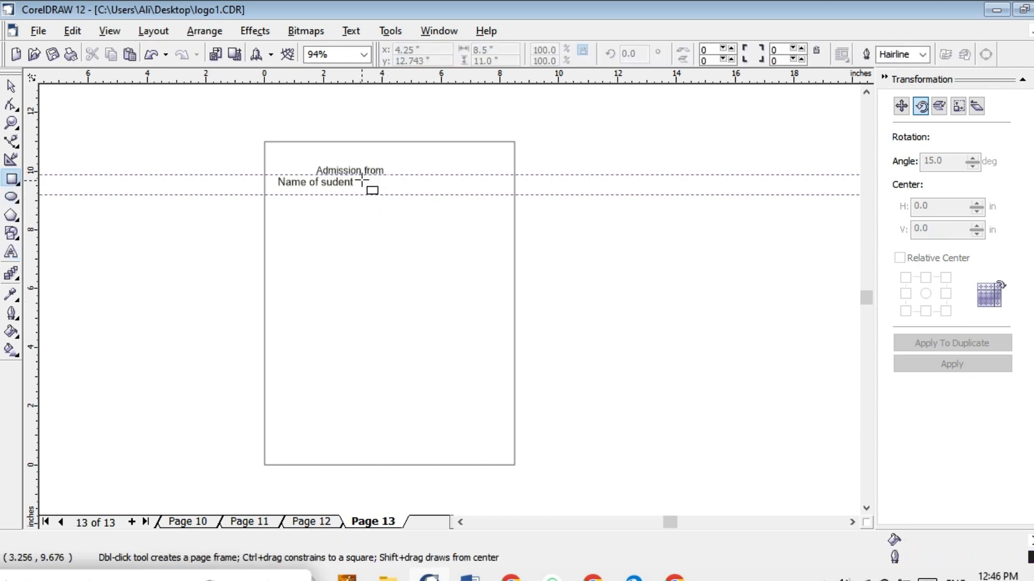
pyautogui.moveTo(361, 179); pyautogui.dragTo(374, 189)
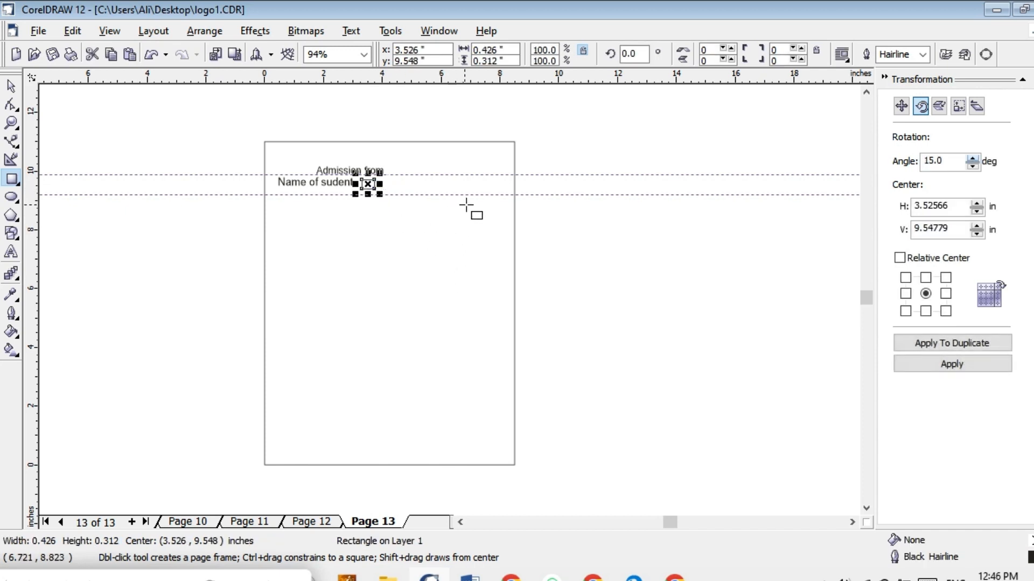
pyautogui.click(11, 86)
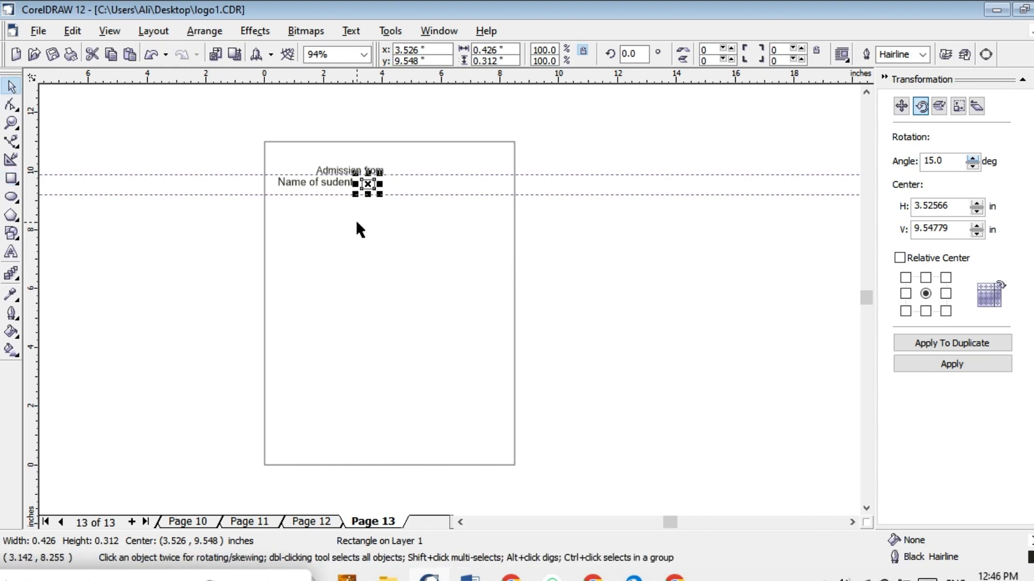
pyautogui.hotkey('ctrl', 'd')
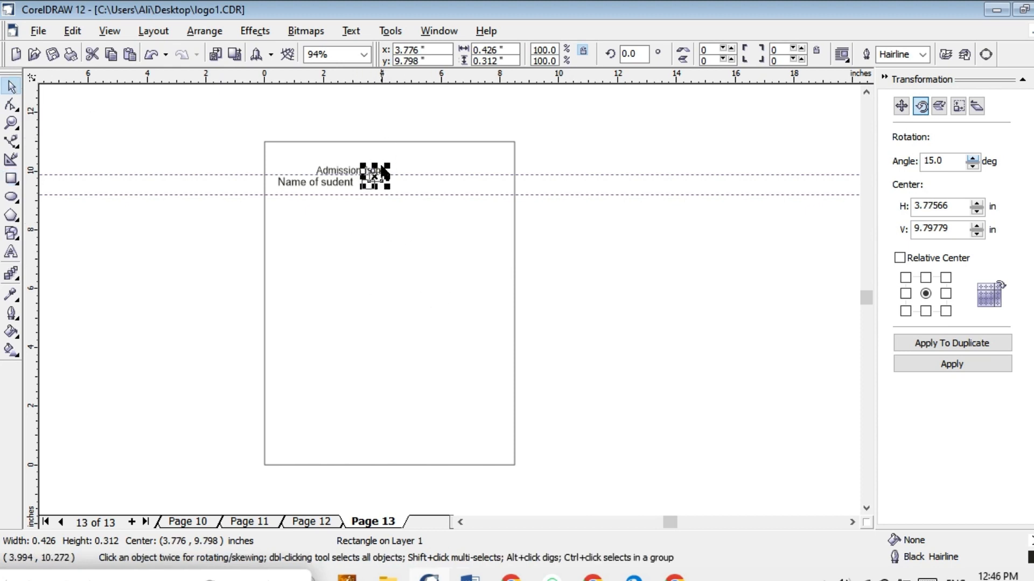
pyautogui.moveTo(375, 177); pyautogui.dragTo(504, 184)
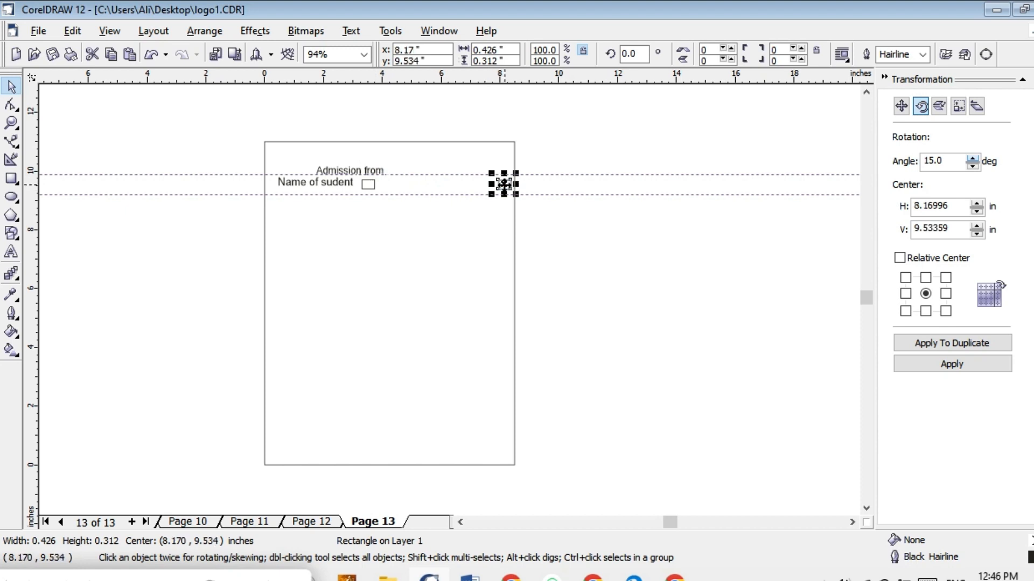
# Blend the small box beside "Name of sudent" in a straight line with its duplicate at the page frame's right edge
pyautogui.click(12, 275)
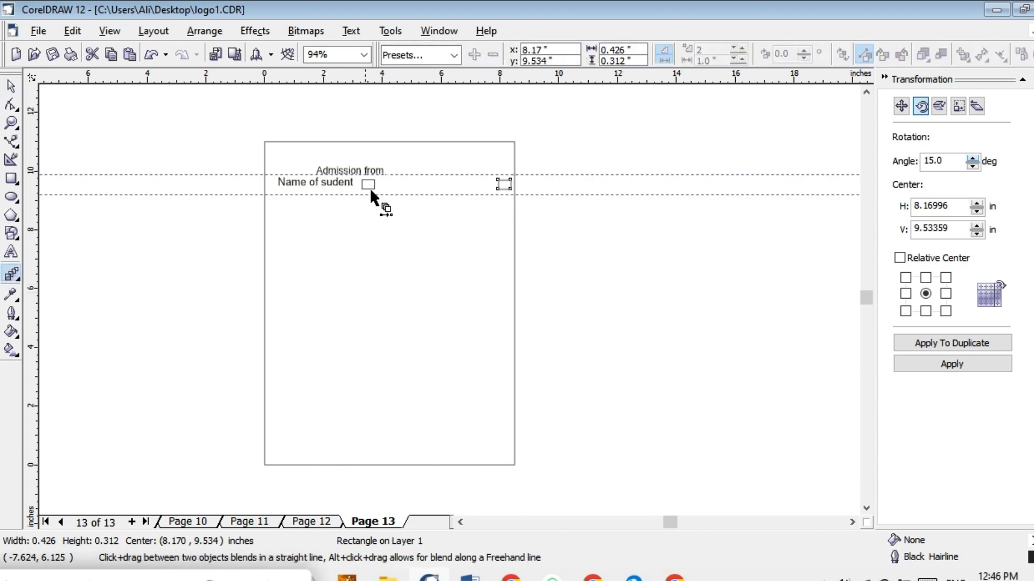
pyautogui.moveTo(368, 184); pyautogui.dragTo(402, 183)
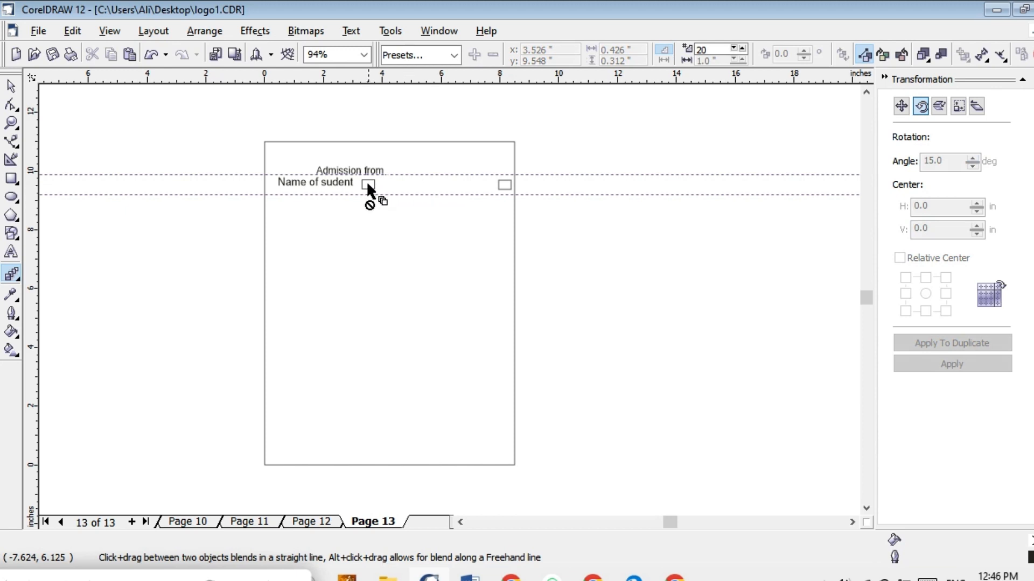
pyautogui.moveTo(370, 184); pyautogui.dragTo(505, 183)
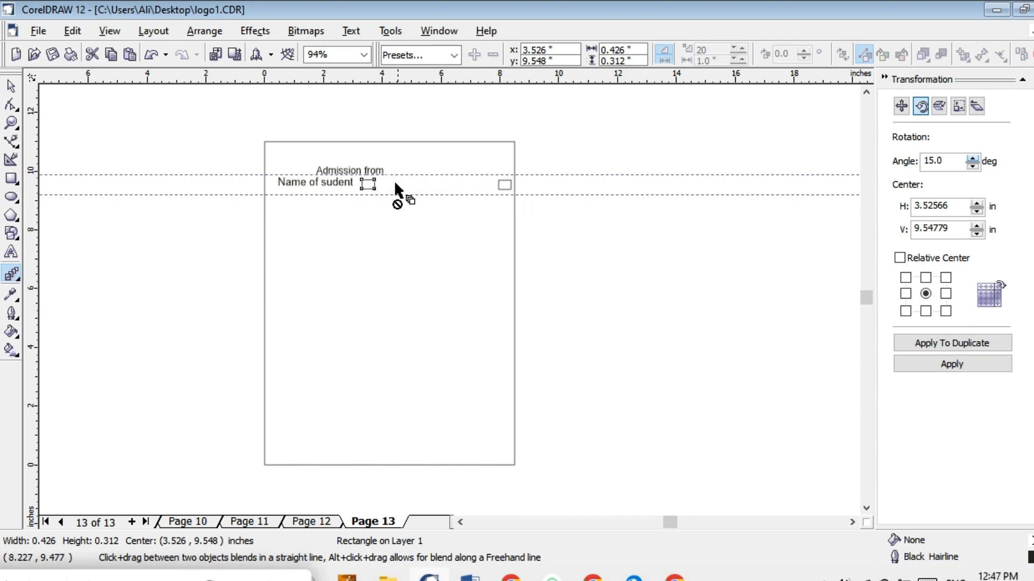
pyautogui.moveTo(373, 184); pyautogui.dragTo(507, 186)
pyautogui.click(502, 187)
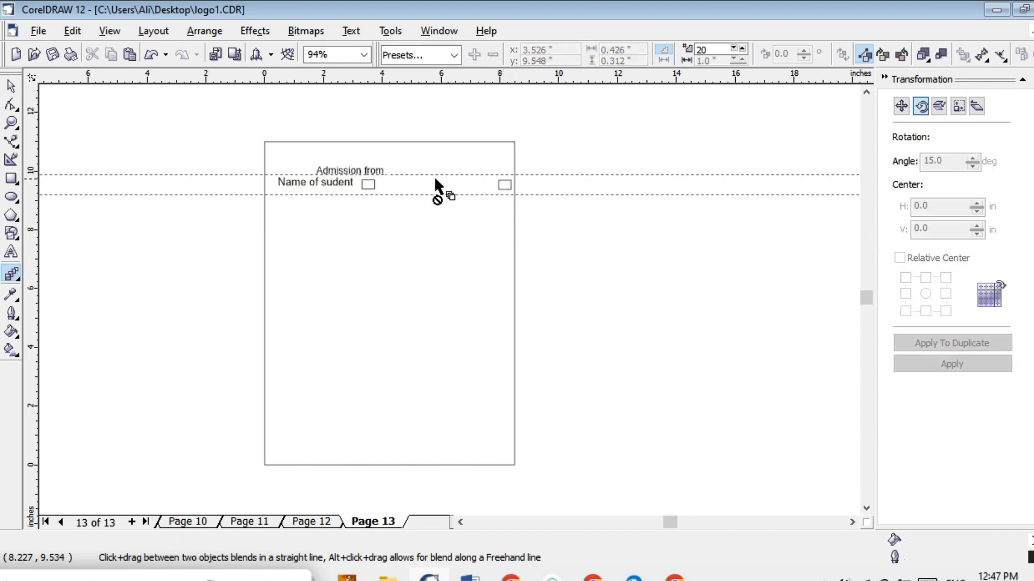
pyautogui.click(367, 186)
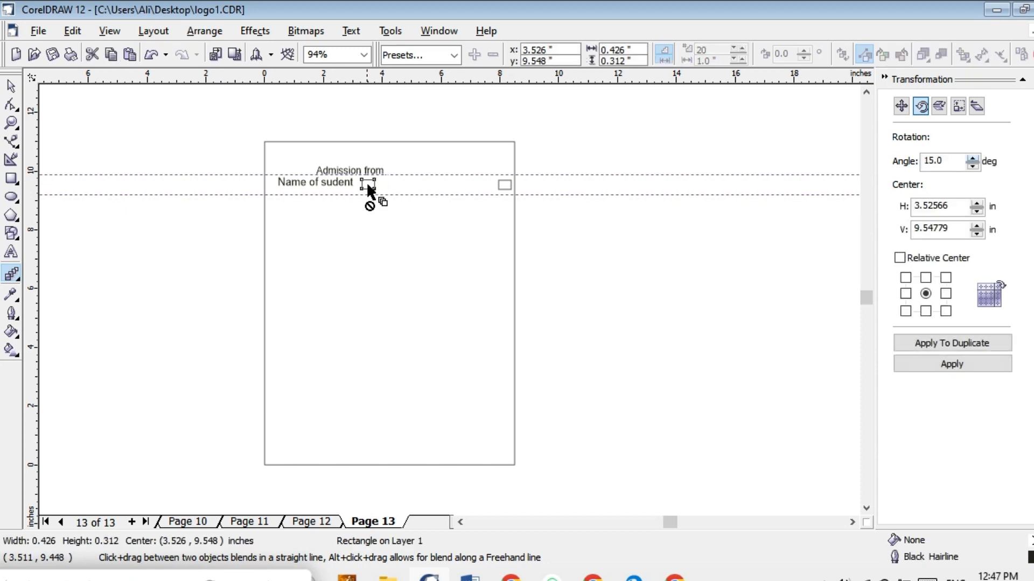
pyautogui.click(370, 182)
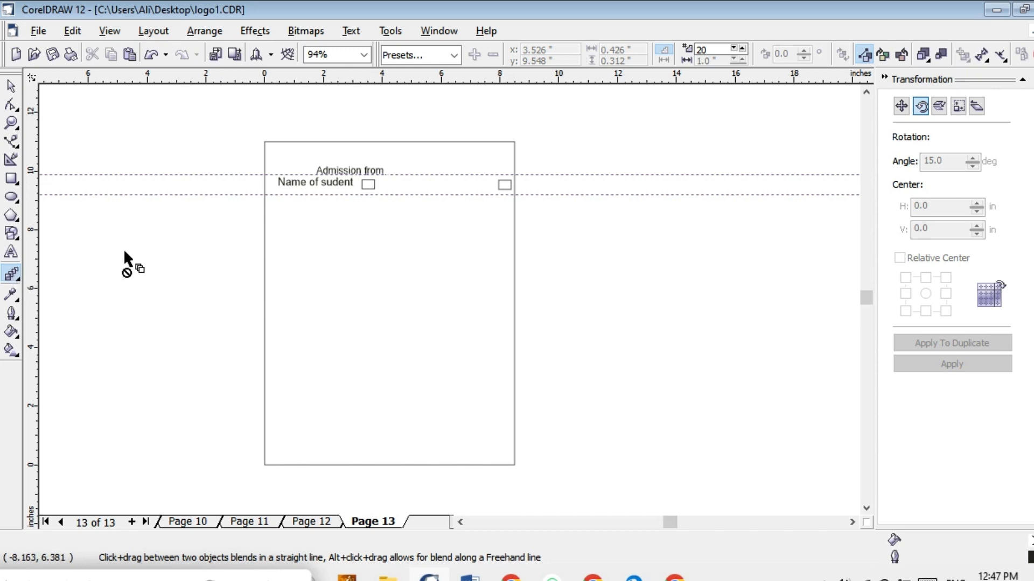
pyautogui.click(369, 184)
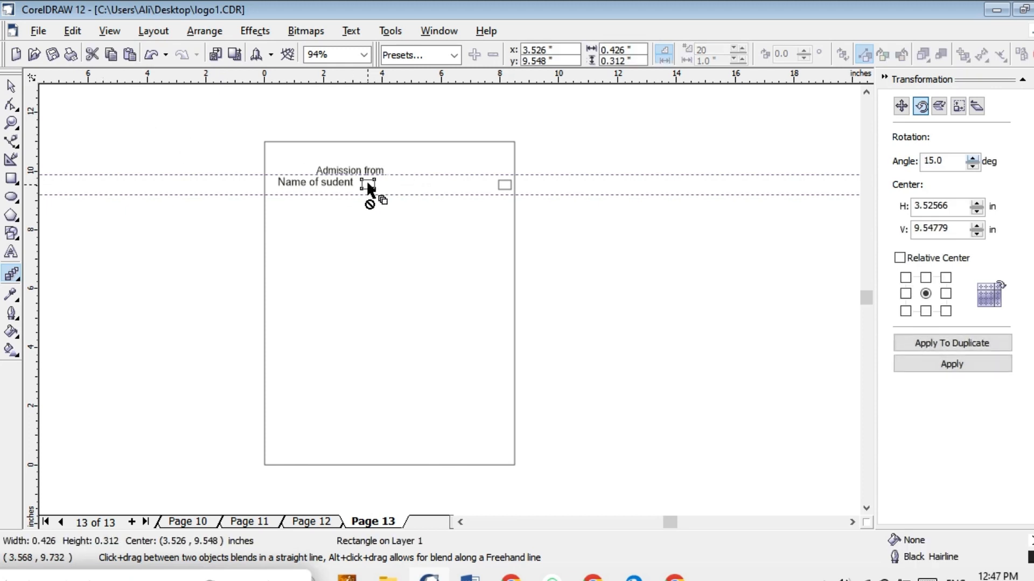
pyautogui.moveTo(369, 185); pyautogui.dragTo(435, 183)
pyautogui.moveTo(483, 188); pyautogui.dragTo(504, 186)
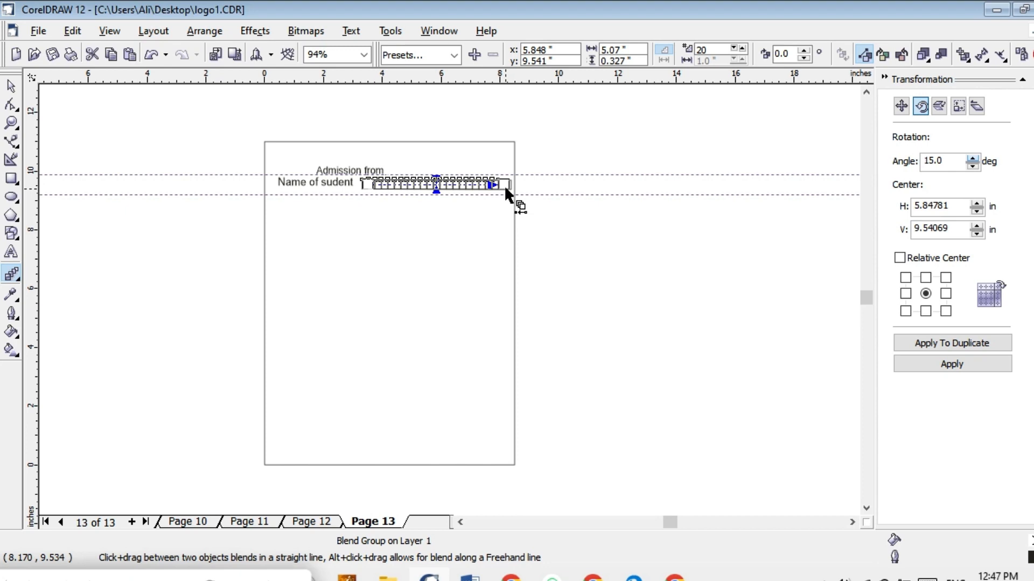
# Set the number of blend steps between the two boxes to 8 and deselect the blend
pyautogui.click(741, 47)
pyautogui.click(739, 53)
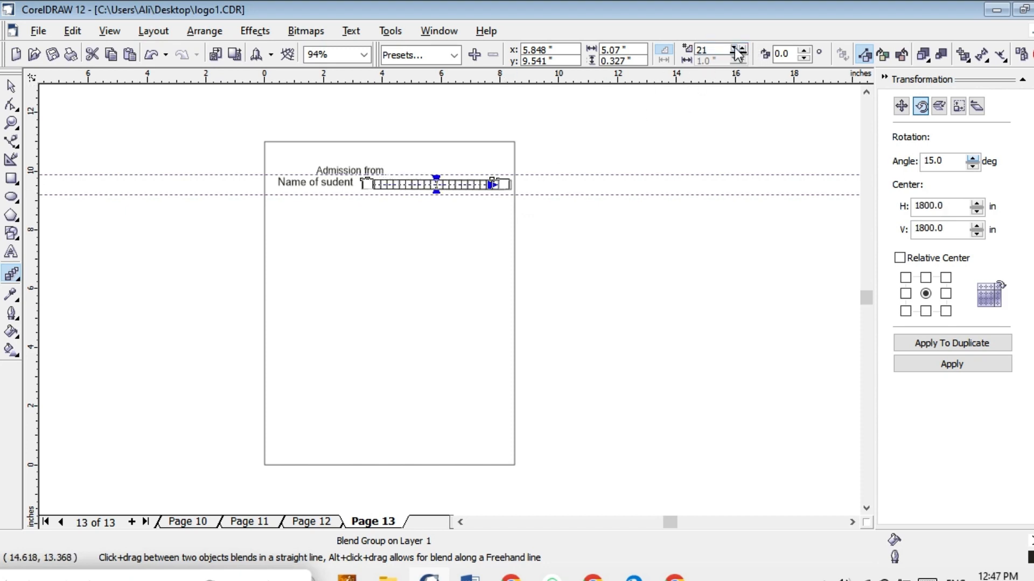
pyautogui.click(738, 53)
pyautogui.click(739, 53)
pyautogui.click(738, 53)
pyautogui.click(738, 53)
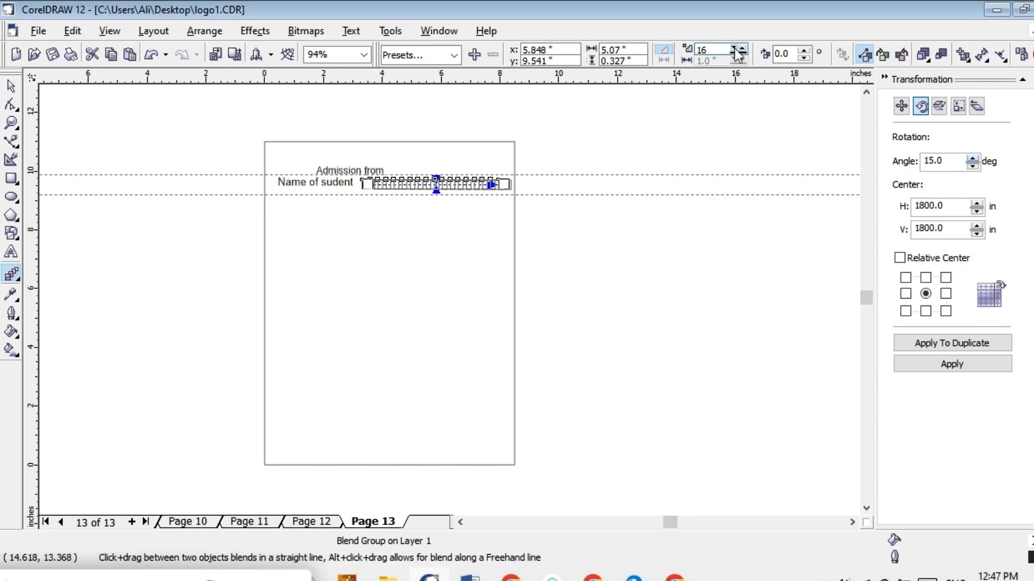
pyautogui.click(738, 52)
pyautogui.click(738, 53)
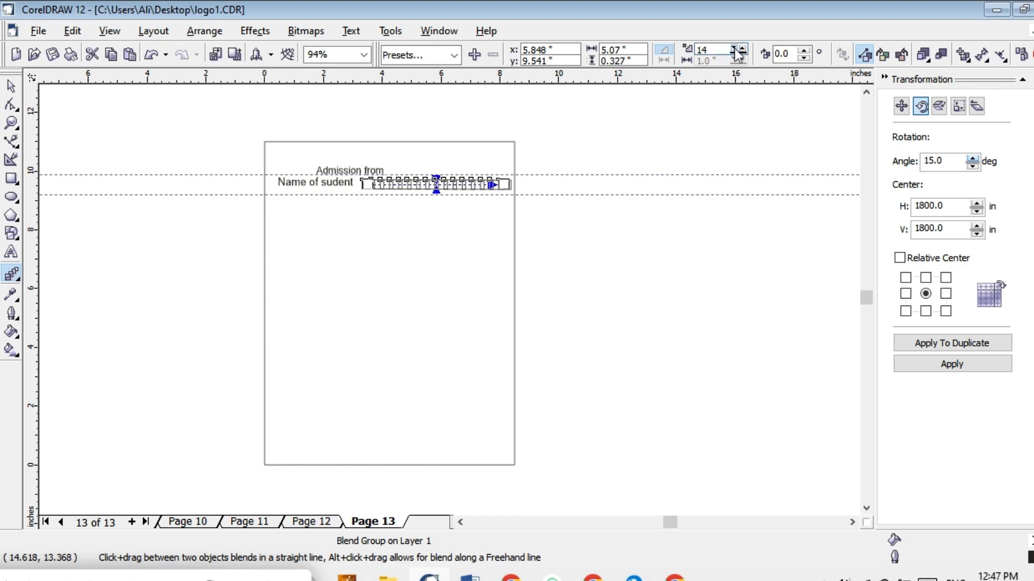
pyautogui.click(738, 52)
pyautogui.click(738, 53)
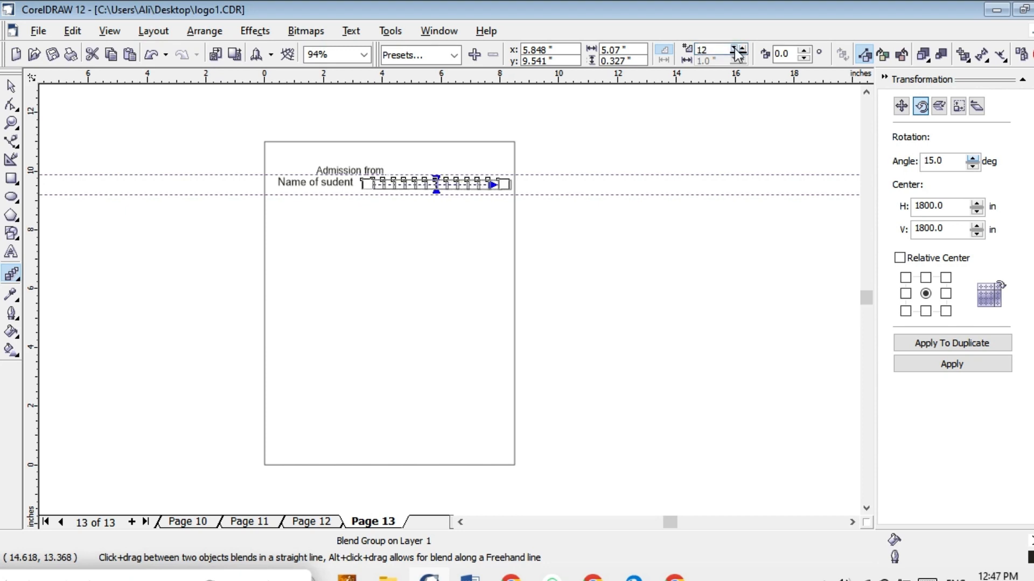
pyautogui.click(738, 53)
pyautogui.click(738, 53)
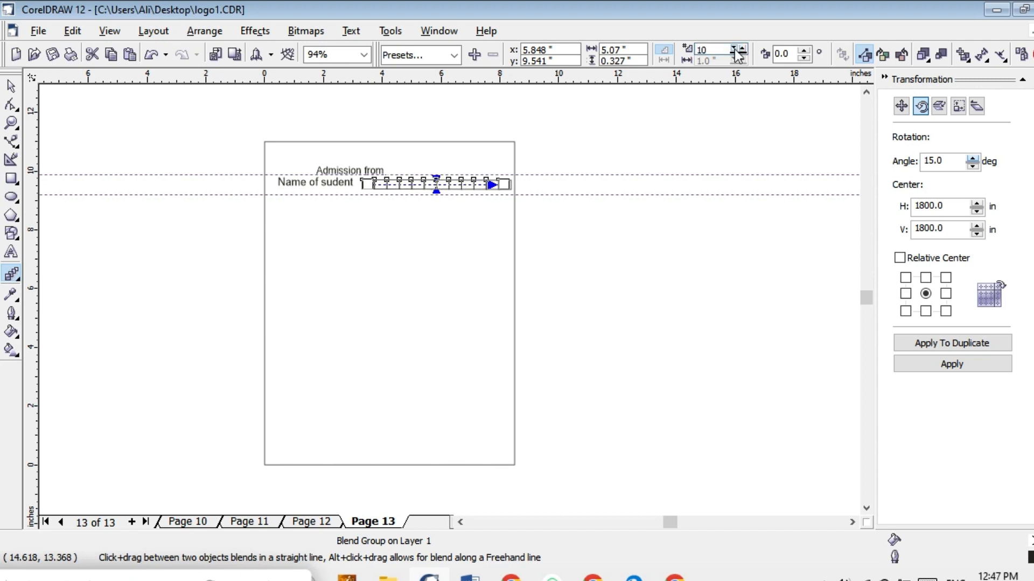
pyautogui.click(734, 48)
pyautogui.click(733, 48)
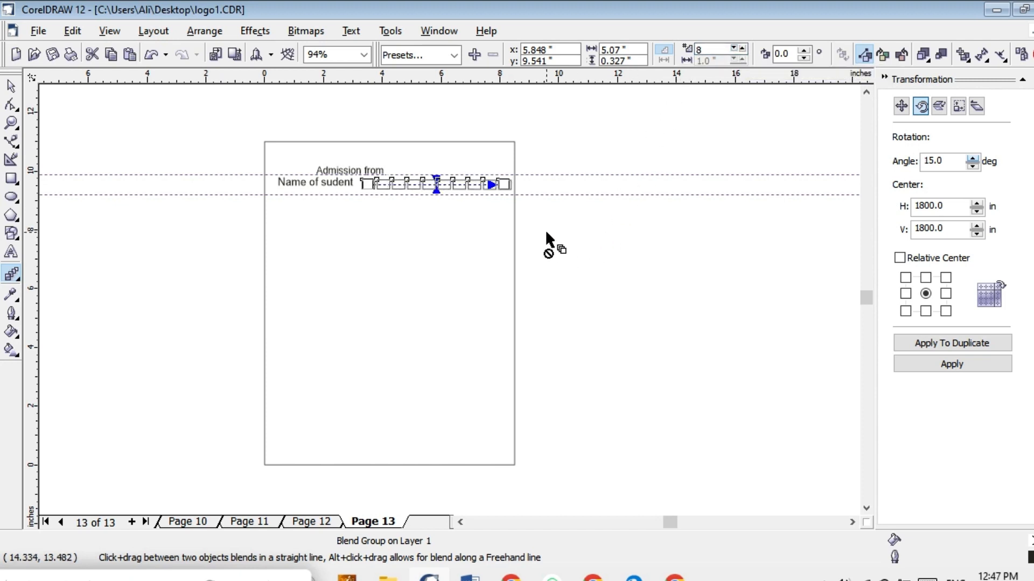
pyautogui.click(471, 219)
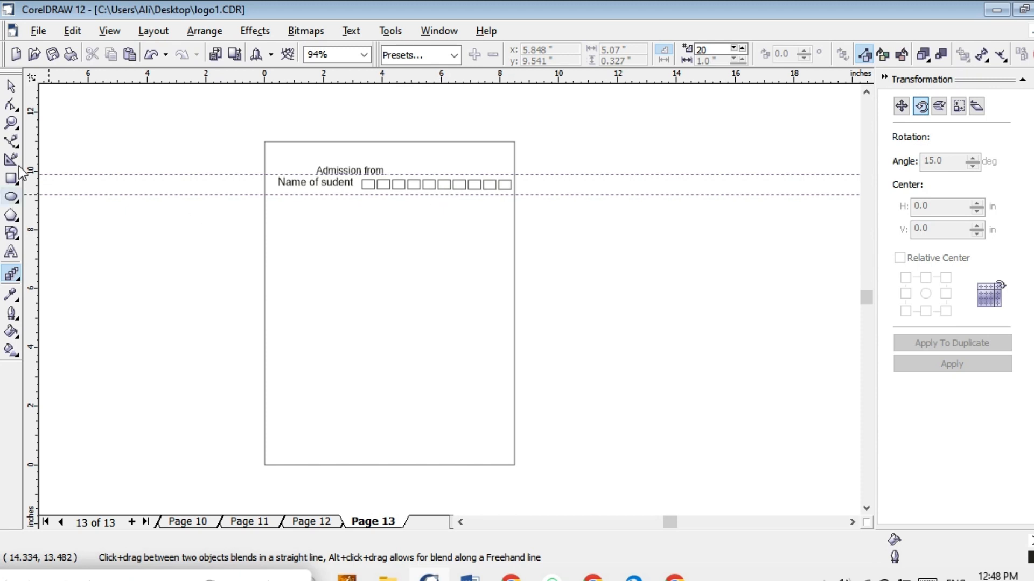
# Duplicate the blended row of boxes twice, placing the copies directly beneath it at about 9.03 and 8.52 inches vertically
pyautogui.click(11, 86)
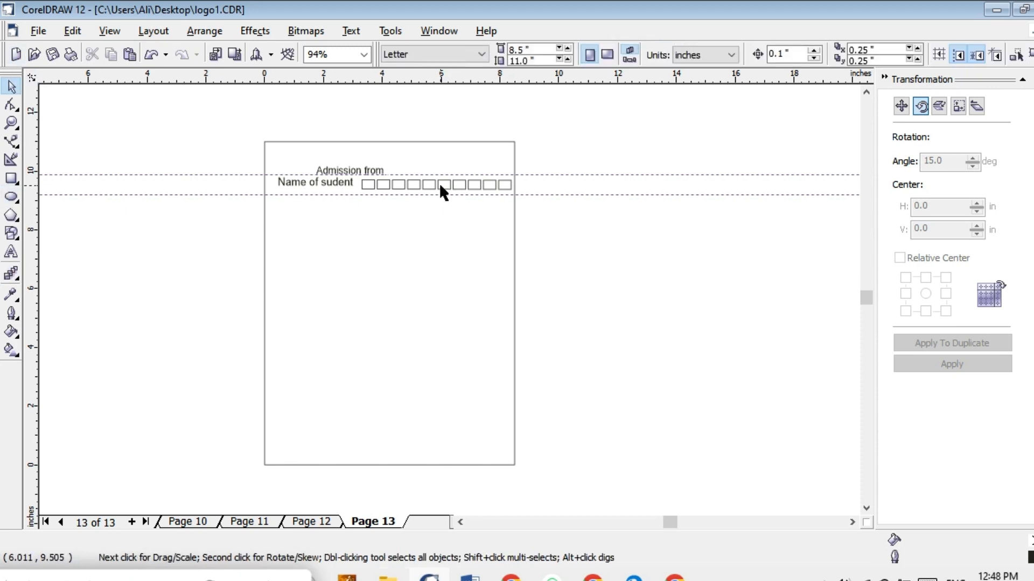
pyautogui.click(404, 183)
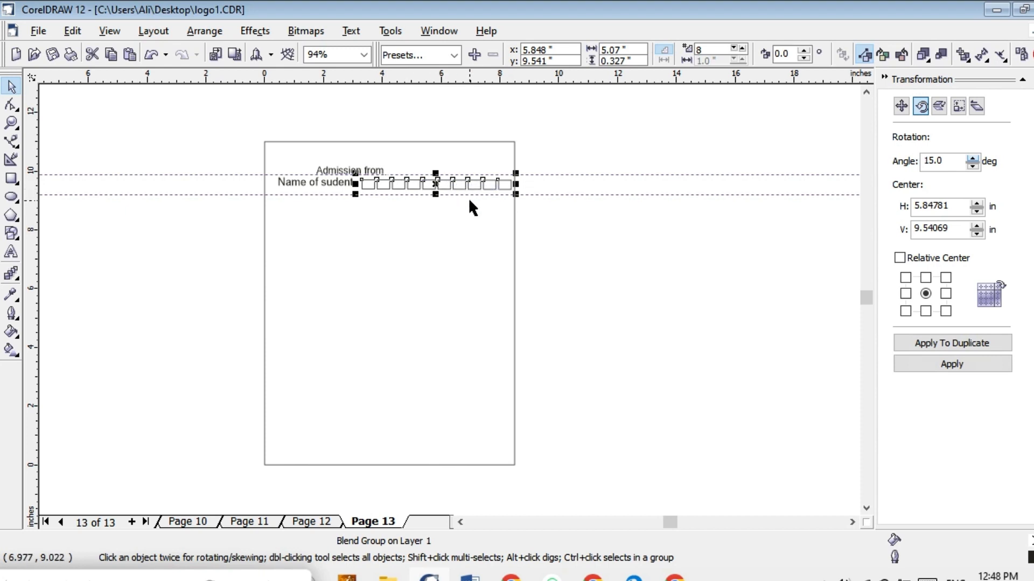
pyautogui.hotkey('ctrl', 'd')
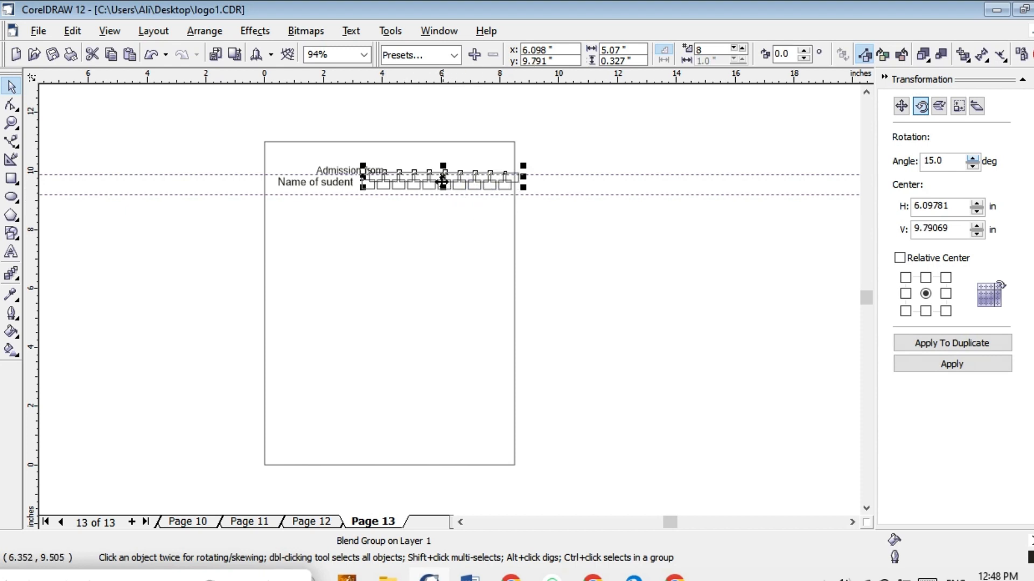
pyautogui.moveTo(442, 177); pyautogui.dragTo(436, 202)
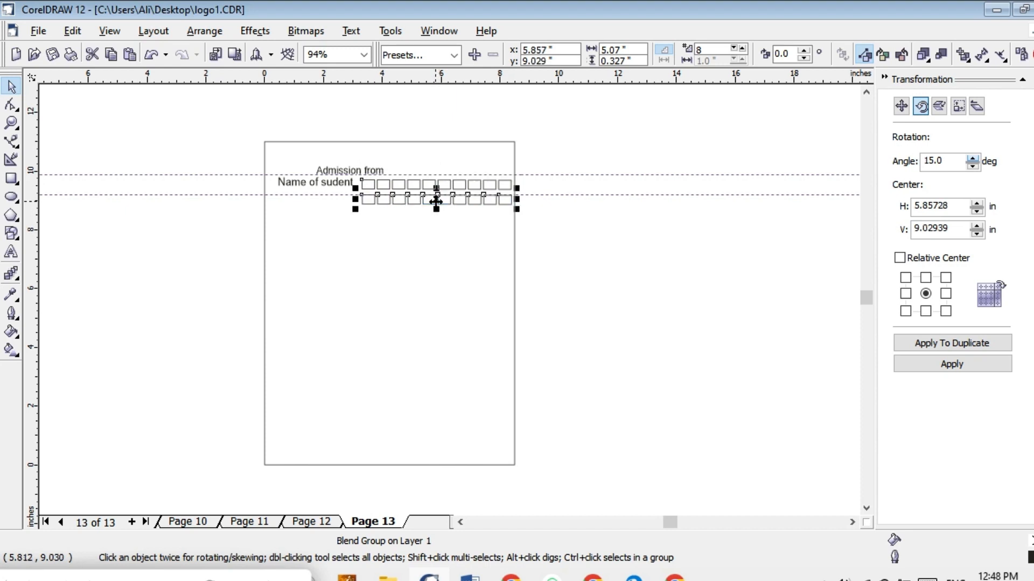
pyautogui.hotkey('ctrl', 'd')
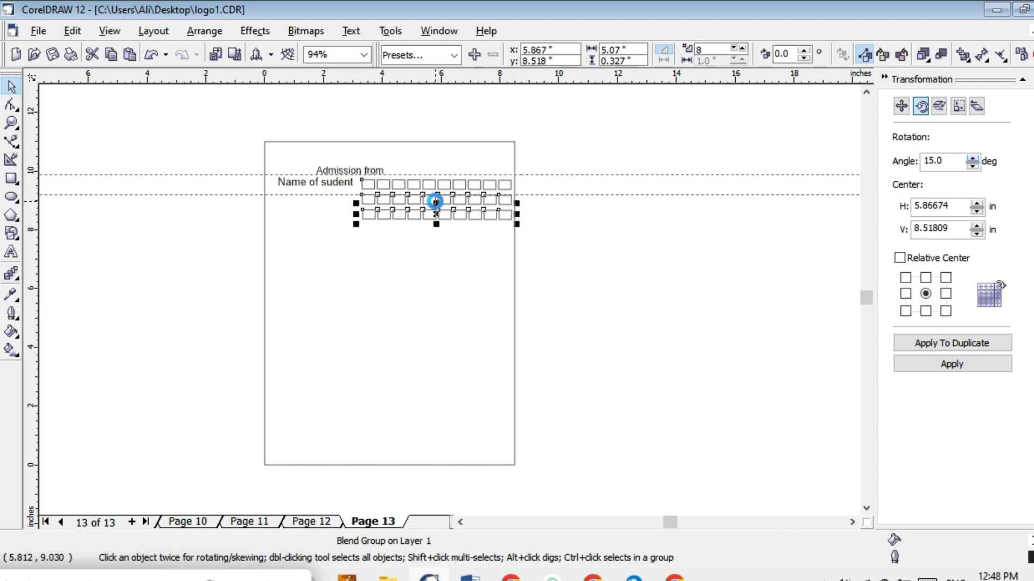
pyautogui.click(433, 245)
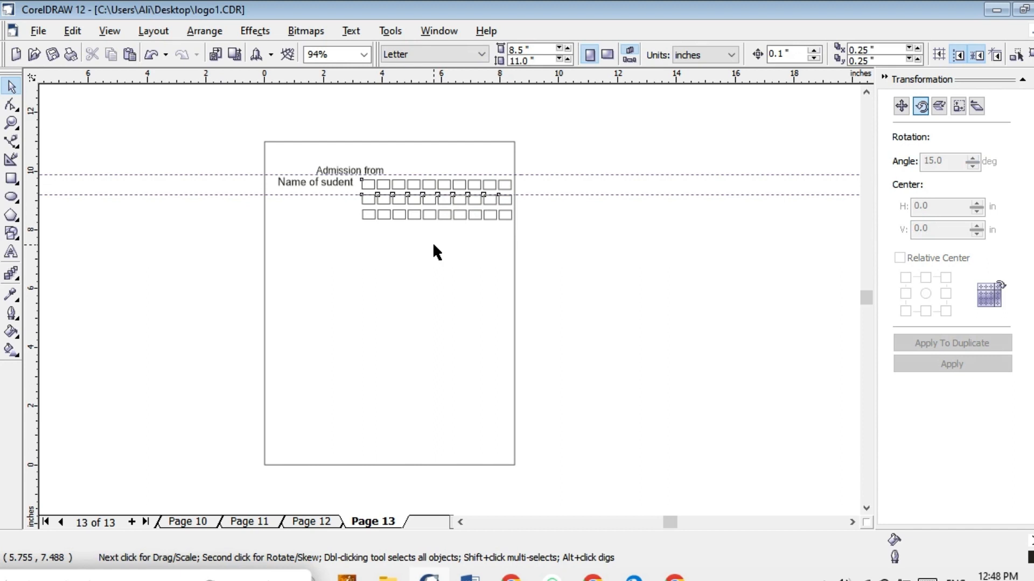